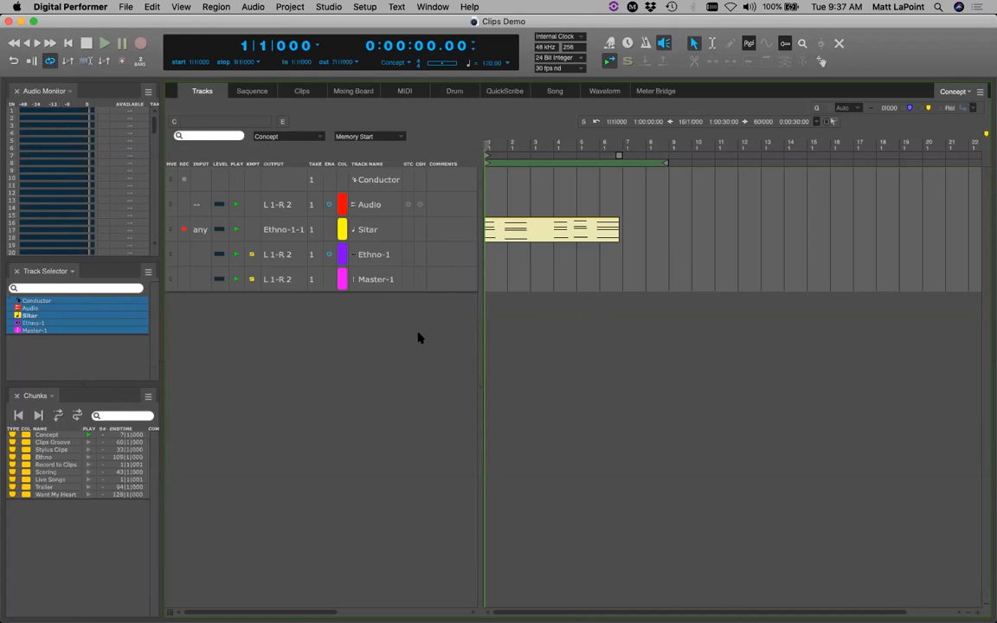
# Show the Content Browser in a side panel beside the Tracks window
pyautogui.hotkey('shift', 'c')
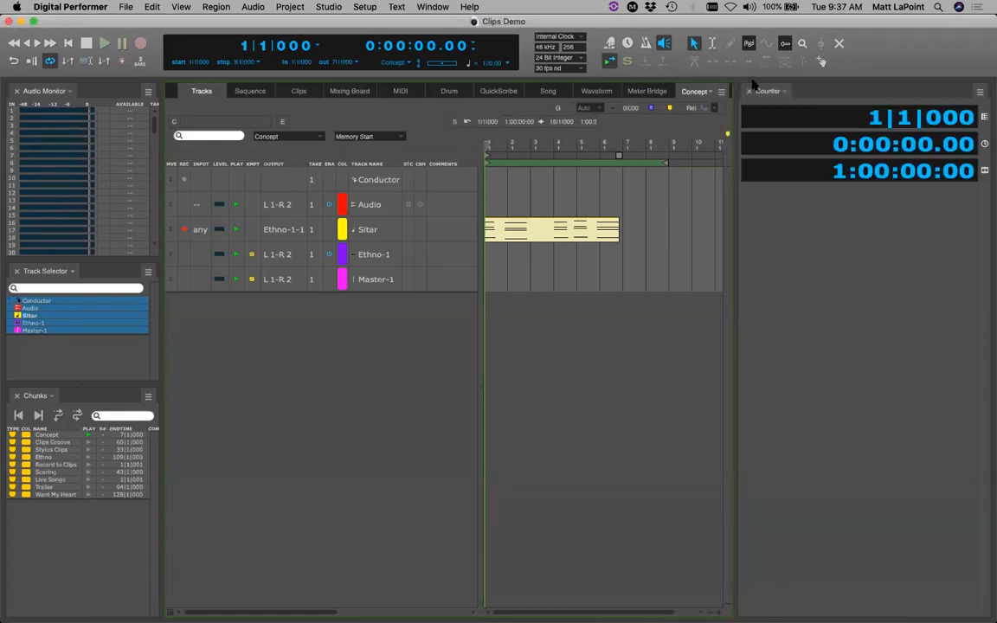
pyautogui.click(786, 92)
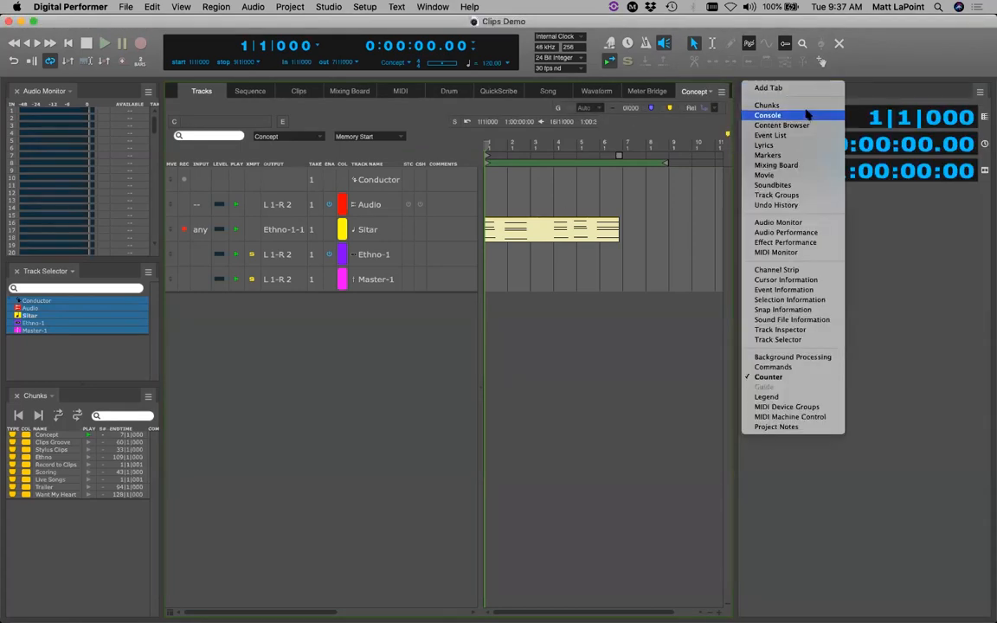
pyautogui.click(805, 125)
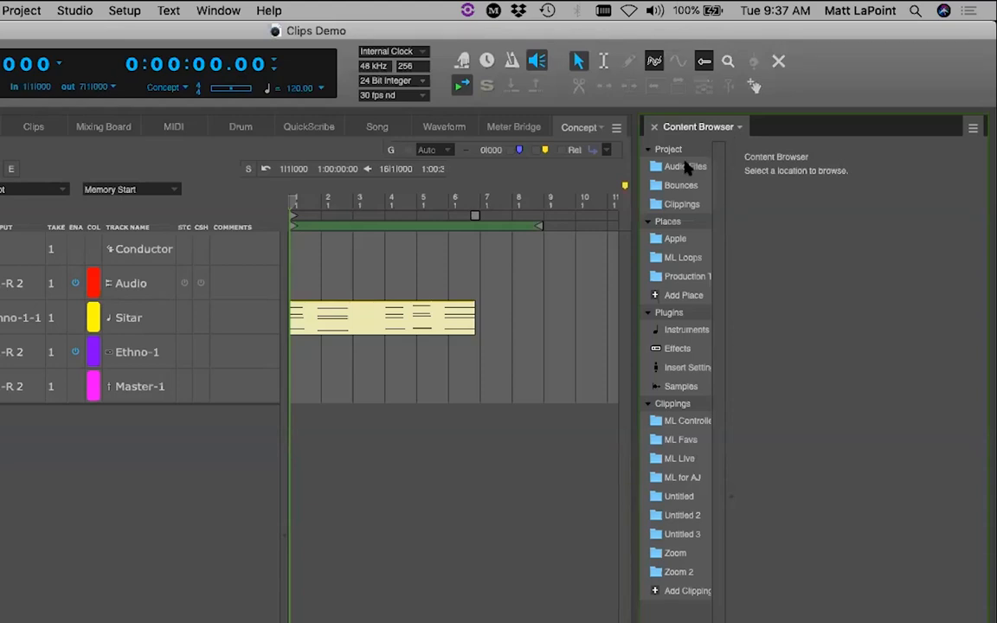
# Browse the project's Audio Files, Bounces and Clippings folders in the Content Browser, selecting 100Clx-mg.wav among the audio files
pyautogui.click(686, 167)
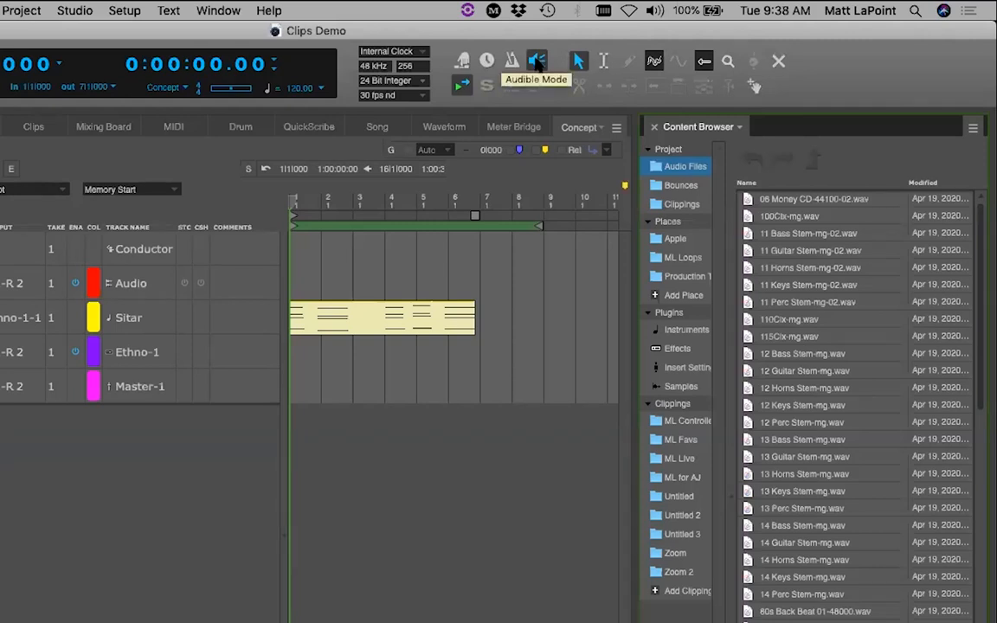
pyautogui.click(809, 219)
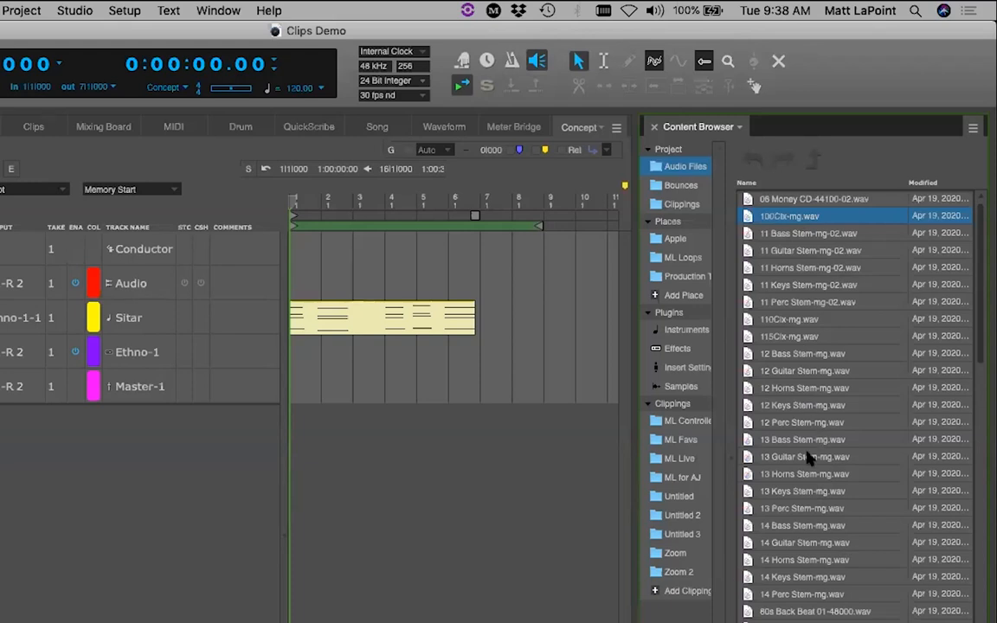
pyautogui.click(692, 187)
pyautogui.click(688, 167)
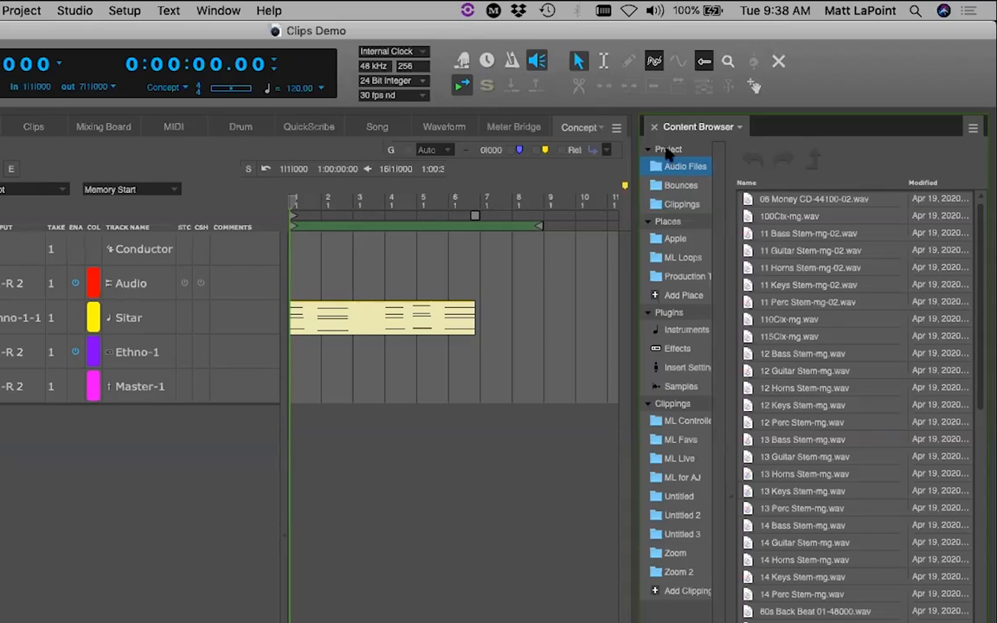
pyautogui.click(691, 186)
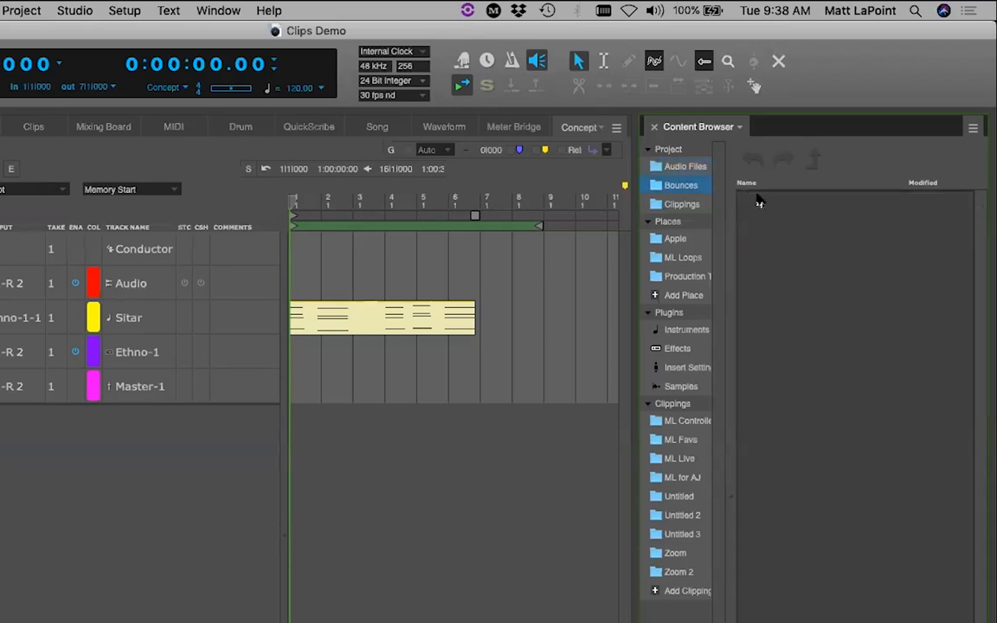
pyautogui.click(686, 205)
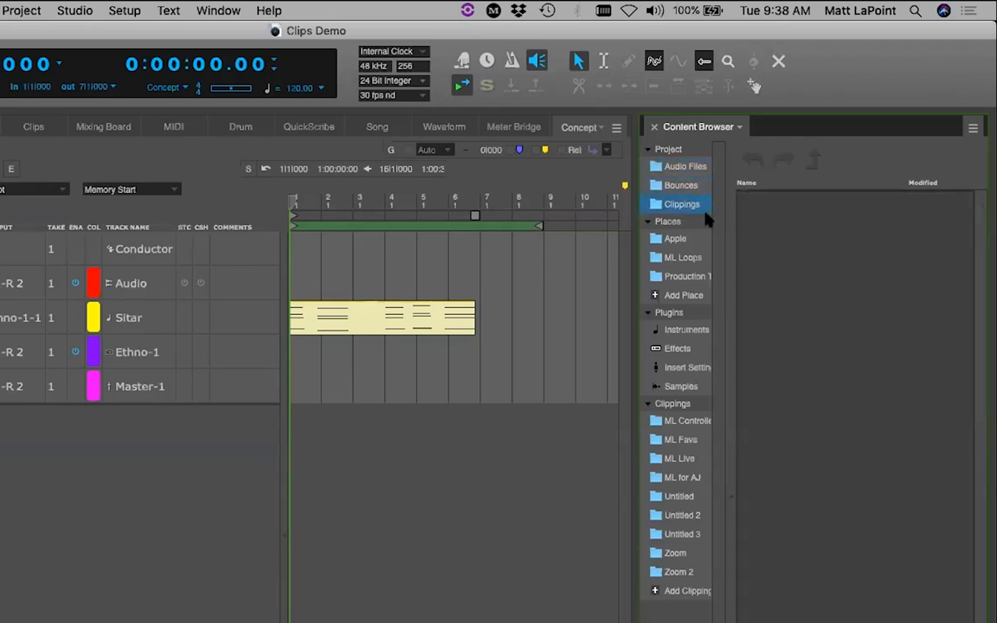
# Look up the project commands for creating a new clipping window
pyautogui.click(18, 12)
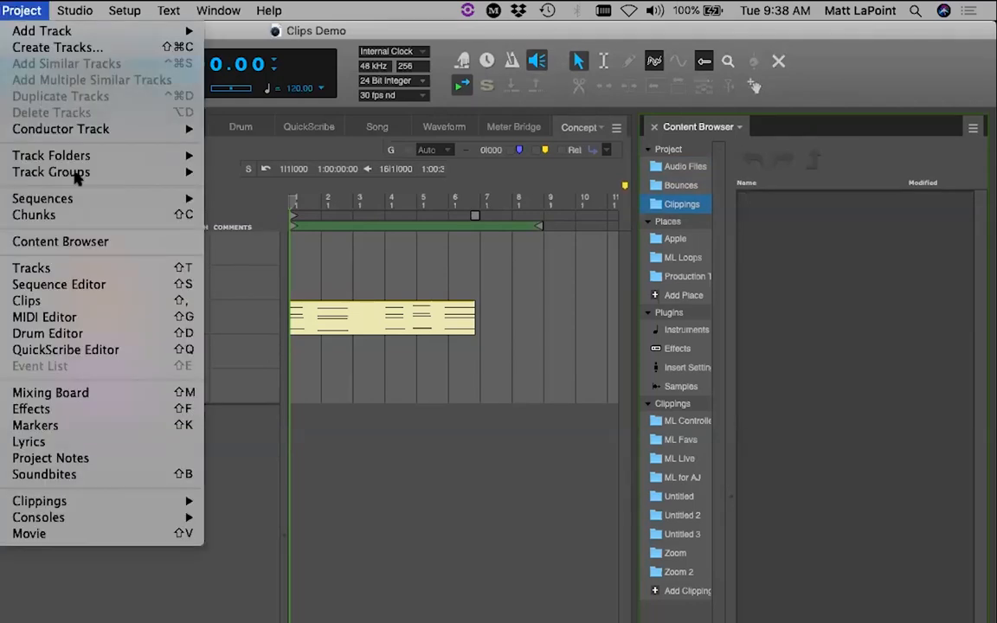
pyautogui.moveTo(52, 502)
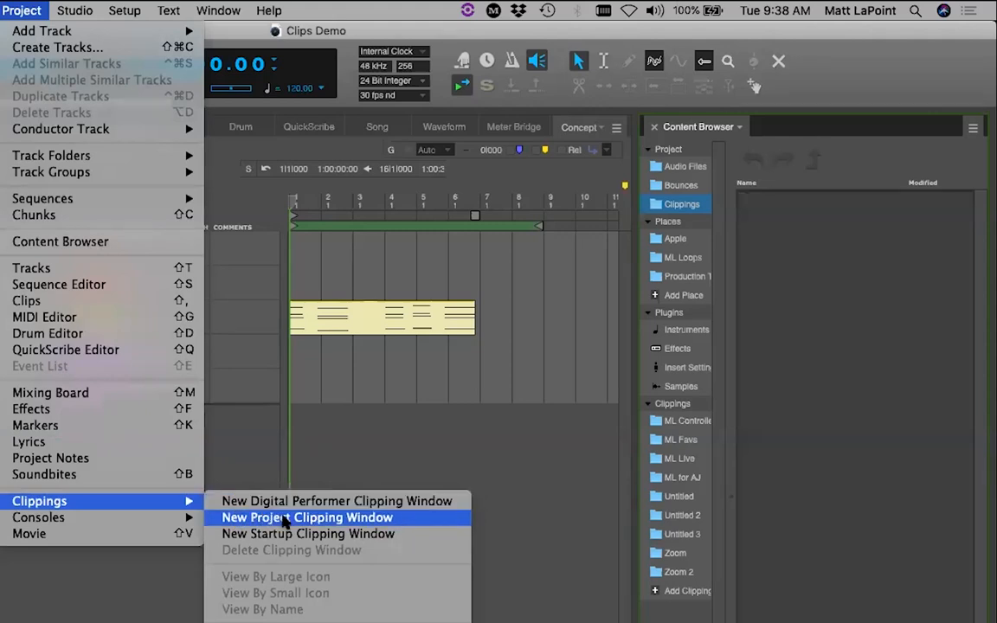
pyautogui.click(50, 10)
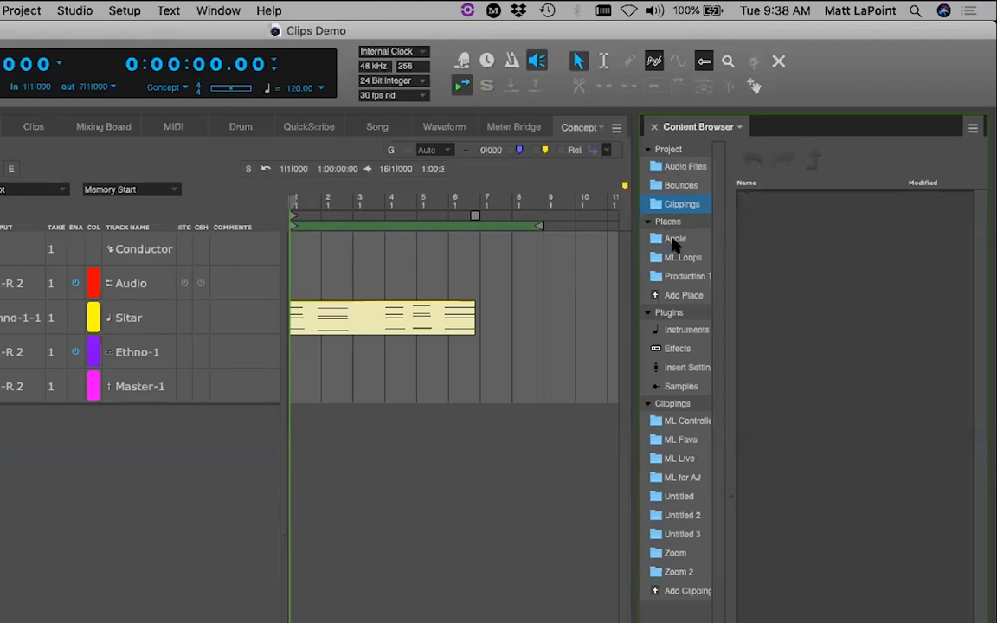
# View the folder chooser for adding a place without adding one, and browse the Apple, ML Loops and Production places
pyautogui.click(680, 295)
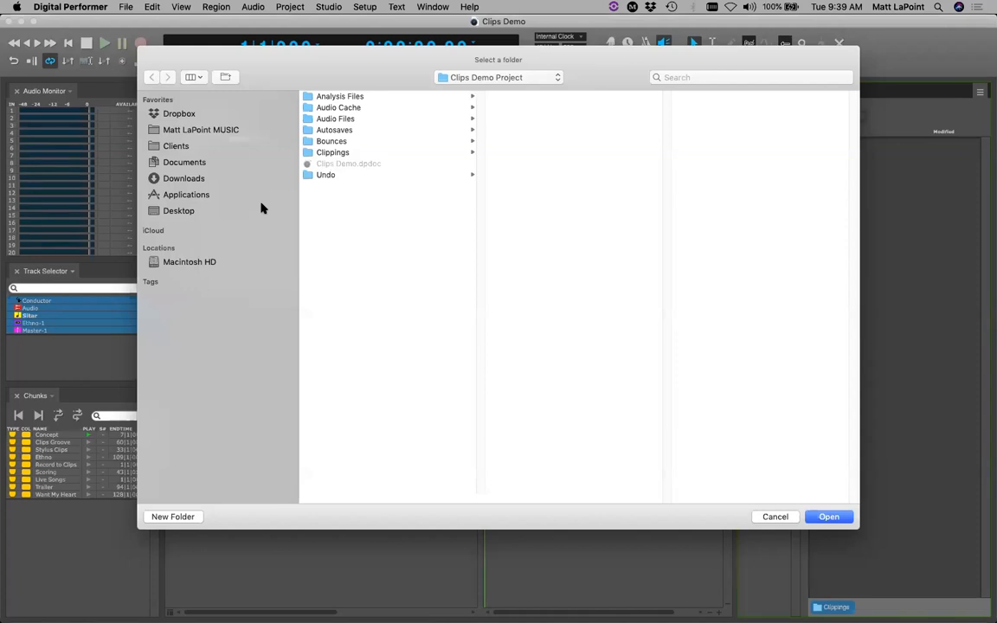
pyautogui.click(779, 516)
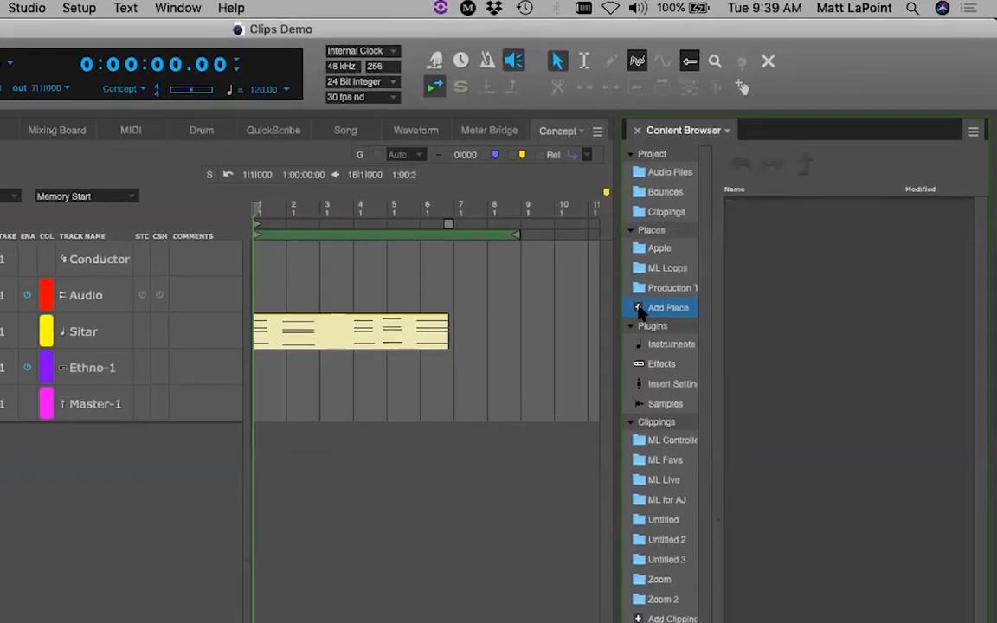
pyautogui.click(659, 248)
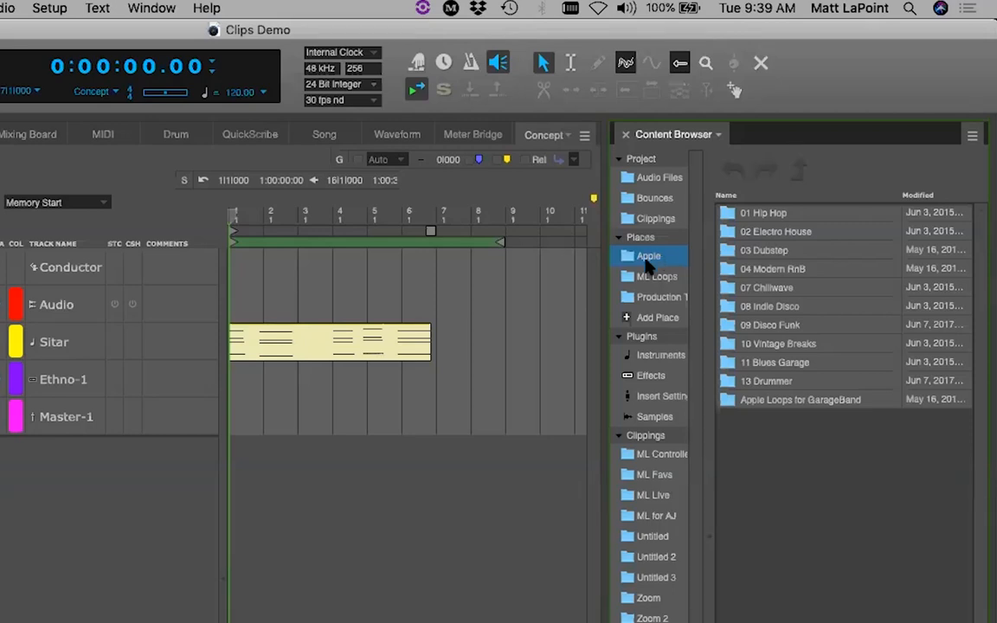
pyautogui.click(646, 279)
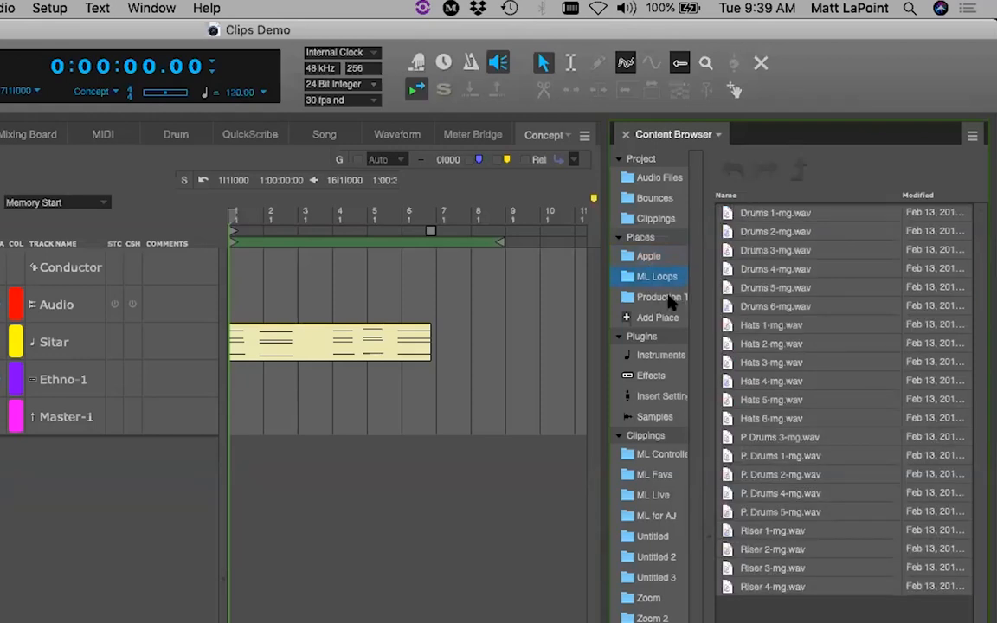
pyautogui.click(654, 298)
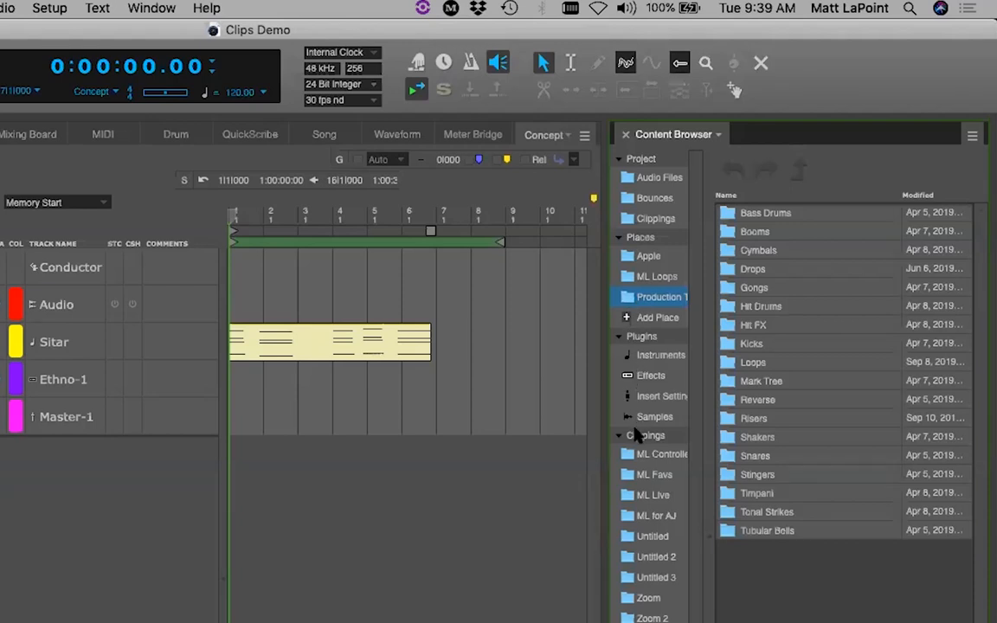
# Examine MOTU's instrument plug-ins in the Content Browser and show the Ethno-1 track in the Mixing Board
pyautogui.click(654, 357)
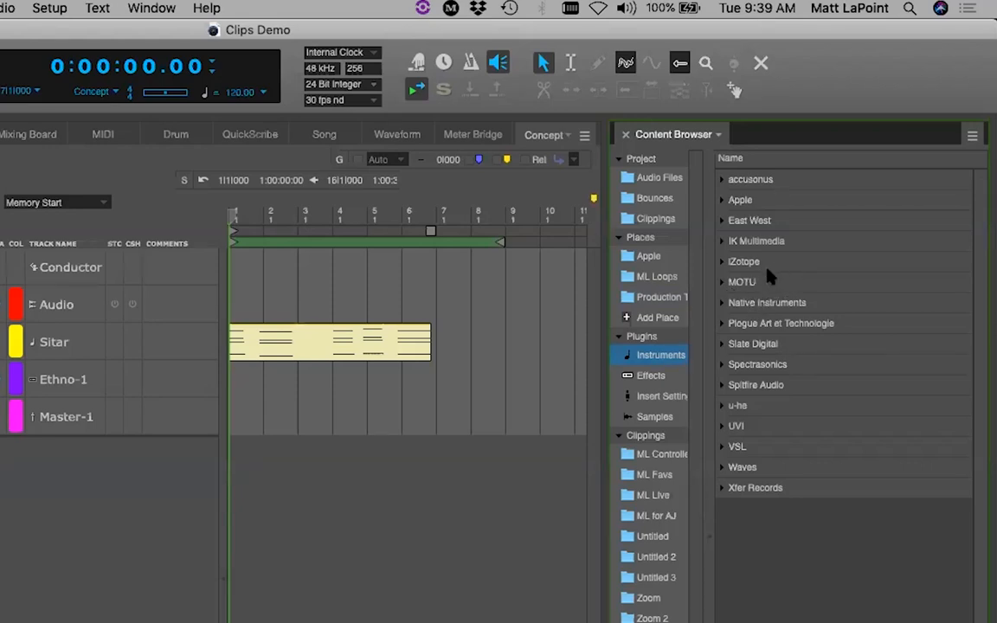
pyautogui.click(722, 282)
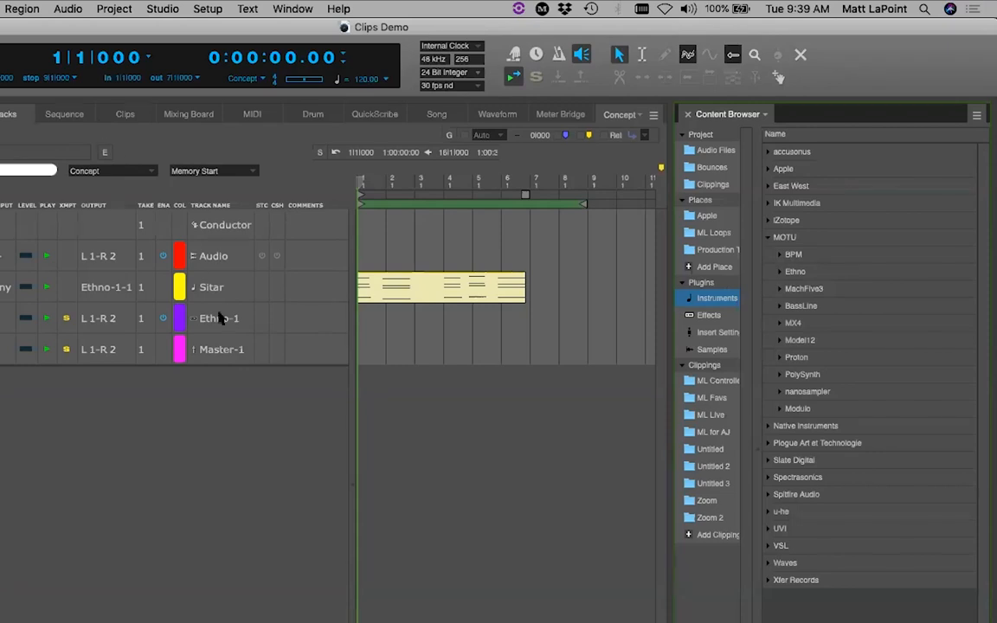
pyautogui.click(173, 113)
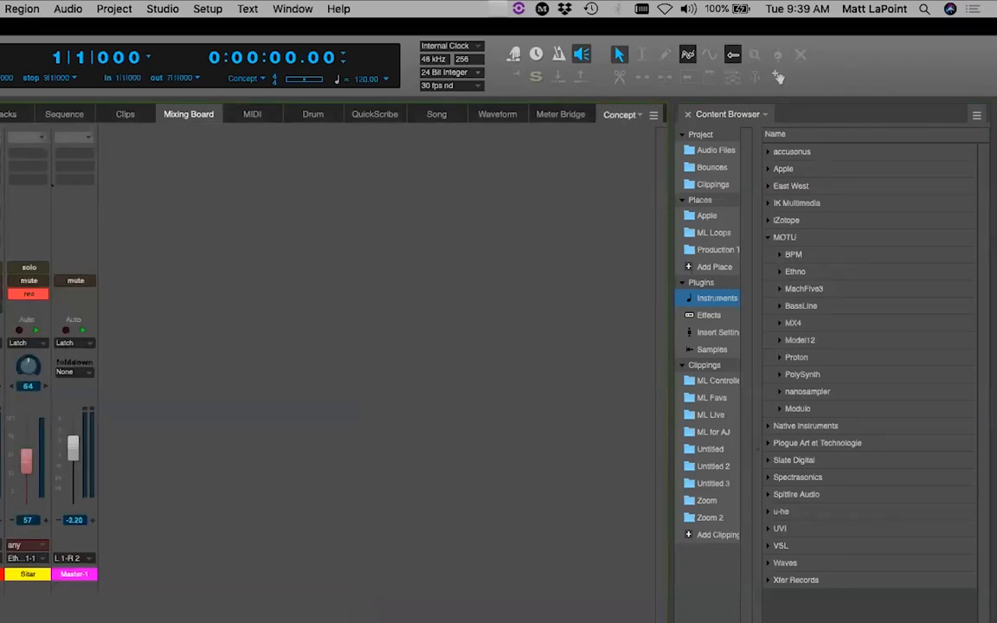
pyautogui.click(2, 363)
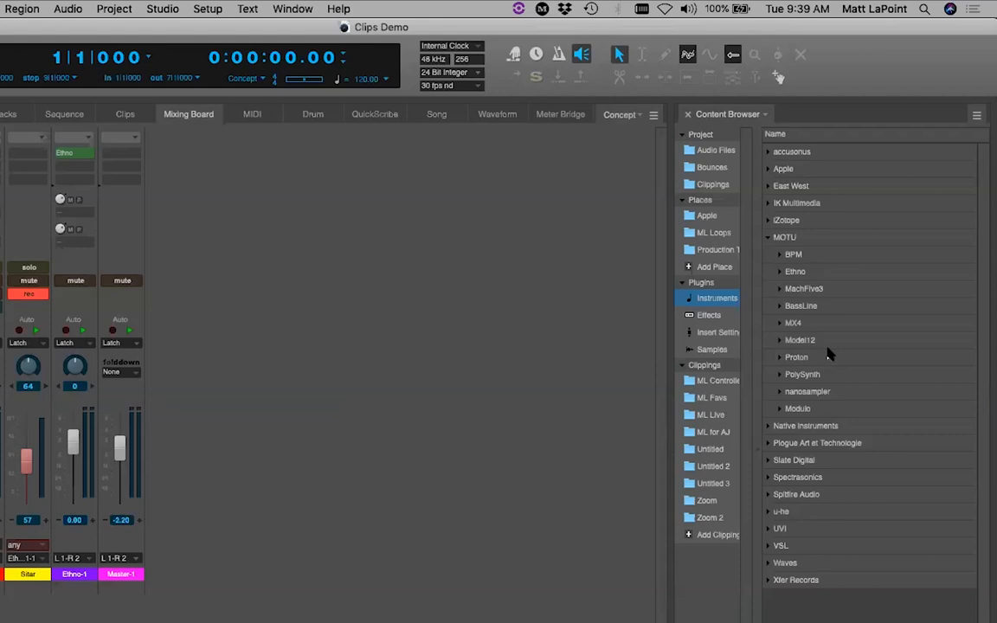
pyautogui.click(770, 237)
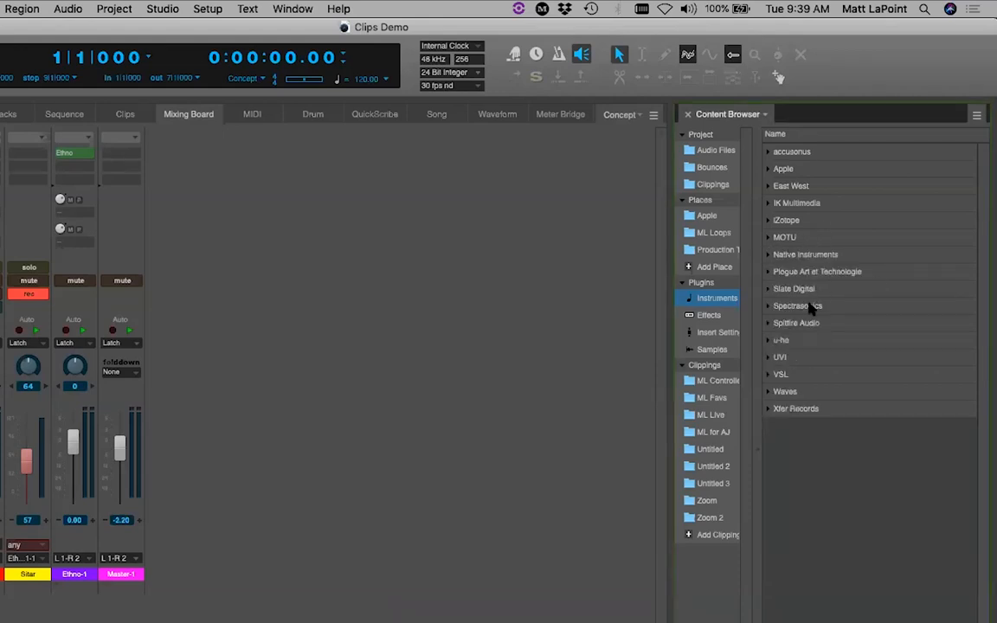
# Insert the MOTU MW FET-76 effect's Dr. Pepper preset in Ethno-1's second insert slot, and remove it again
pyautogui.click(711, 319)
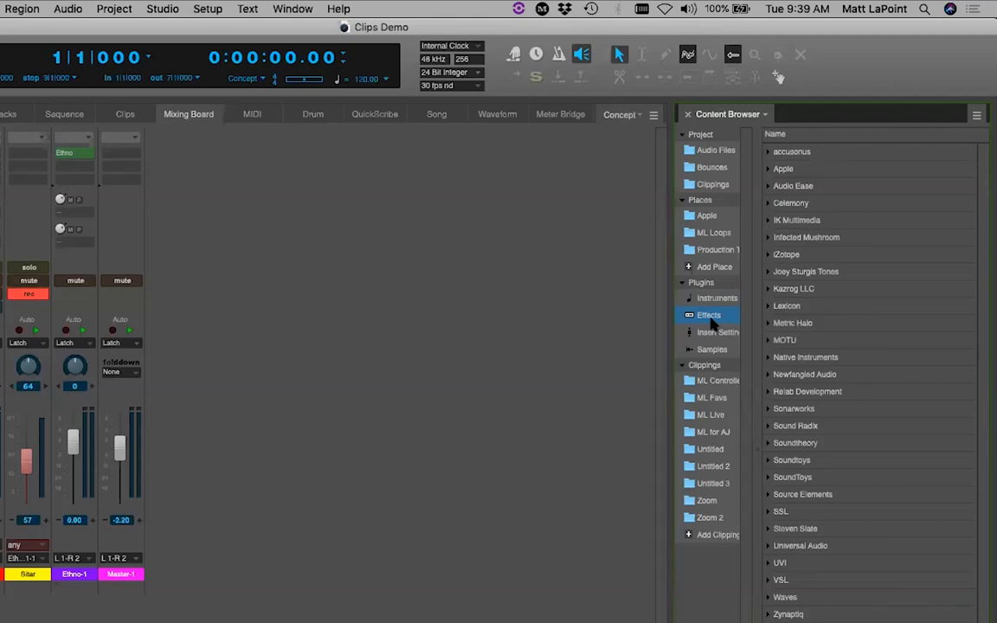
pyautogui.click(767, 340)
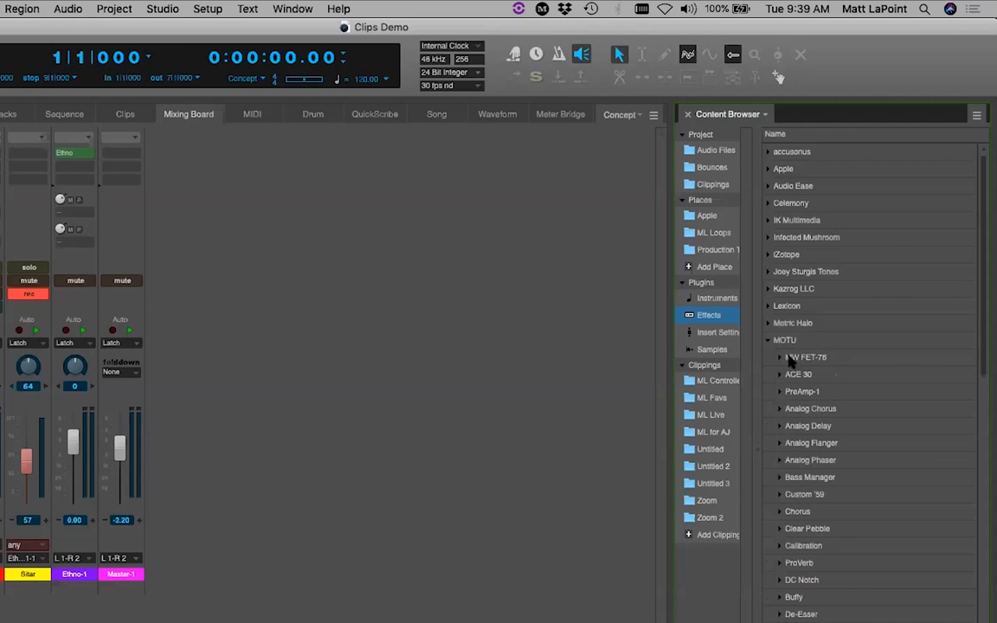
pyautogui.click(780, 357)
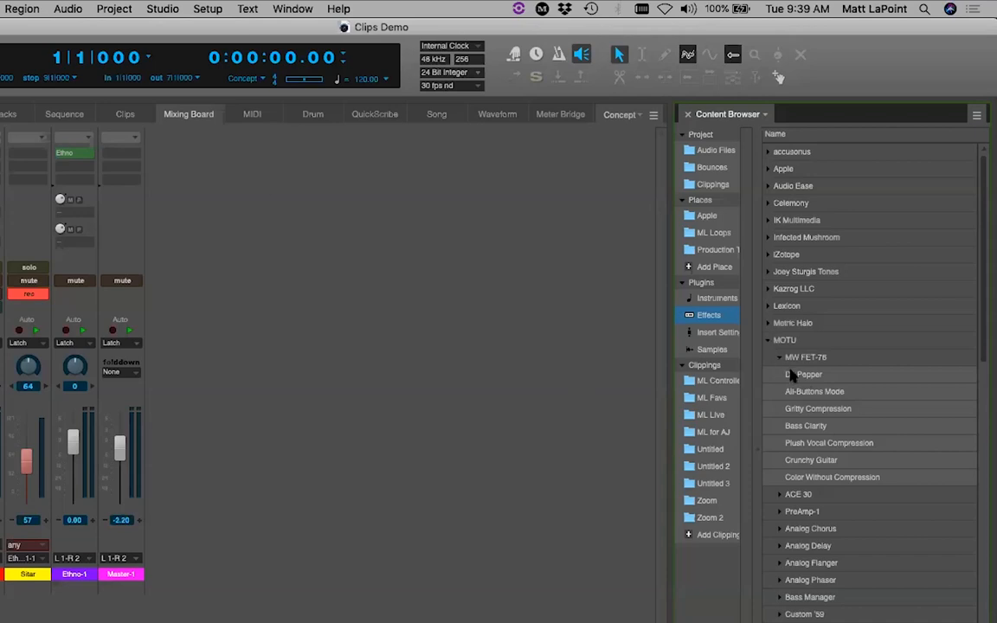
pyautogui.moveTo(790, 374); pyautogui.dragTo(89, 169)
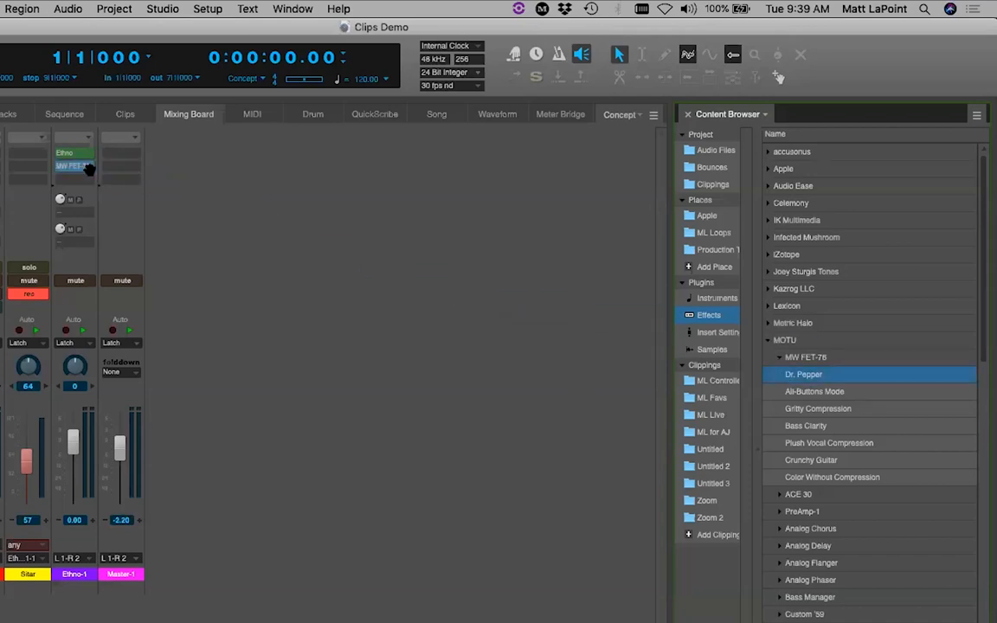
pyautogui.click(85, 167)
pyautogui.press('Delete')
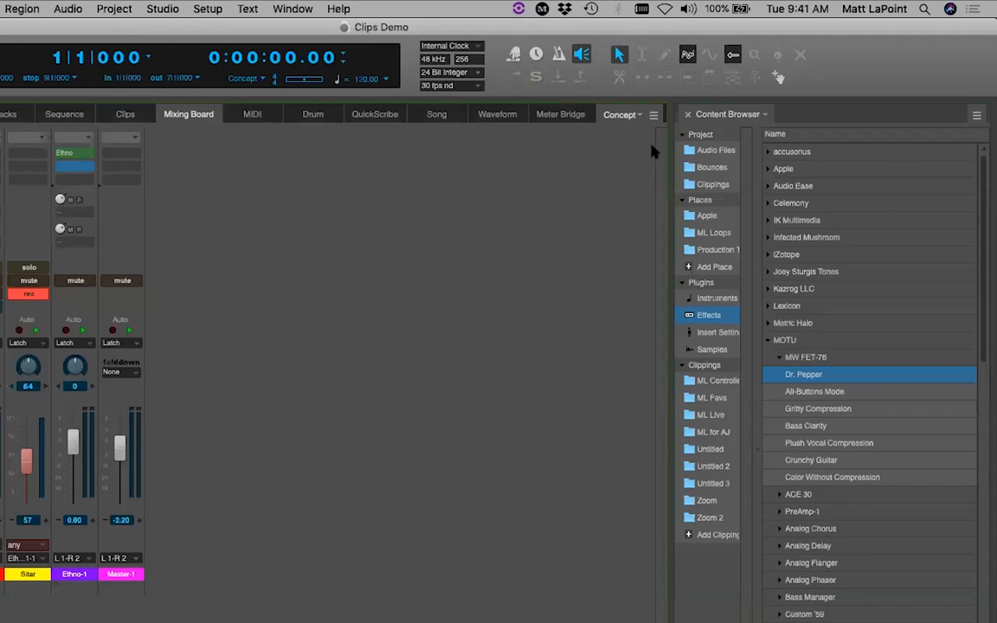
# List the Insert Settings in the Content Browser and add the MOTU MW Leveler (stereo) to Ethno-1's second insert slot, closing its effect window
pyautogui.click(721, 334)
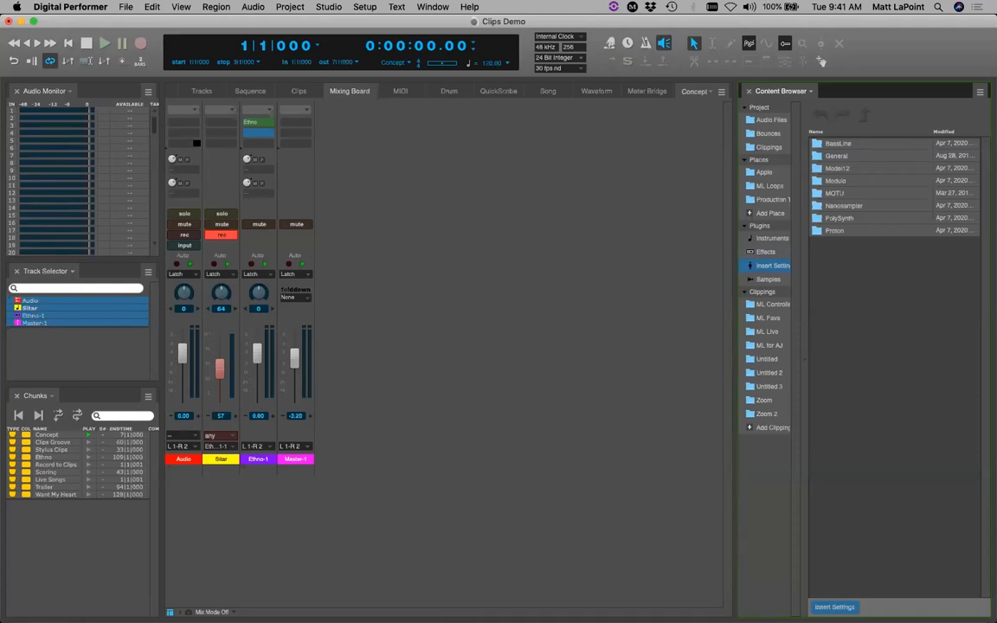
pyautogui.click(263, 132)
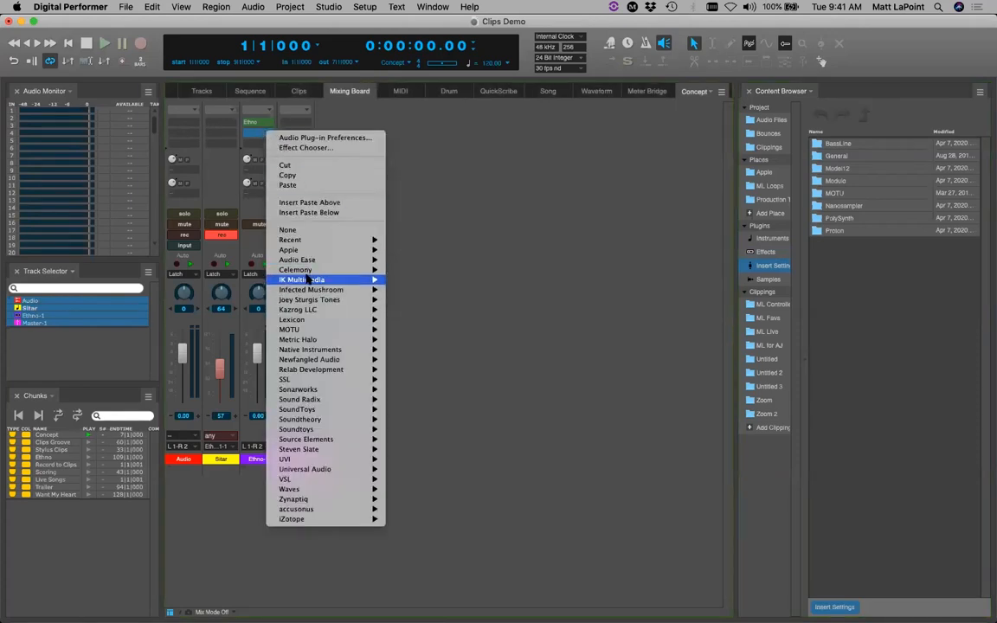
pyautogui.moveTo(322, 330)
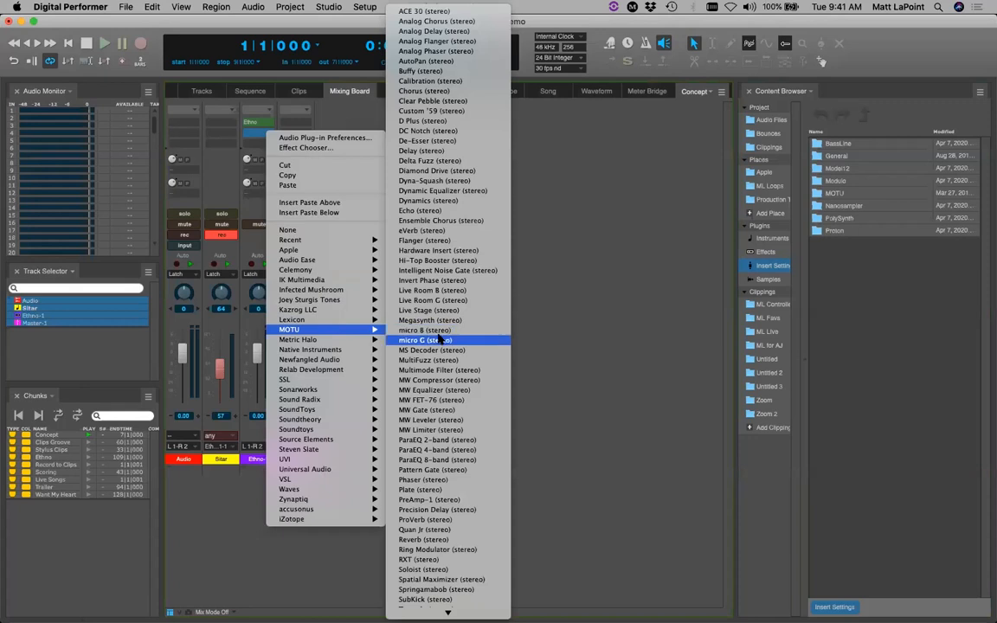
pyautogui.click(444, 420)
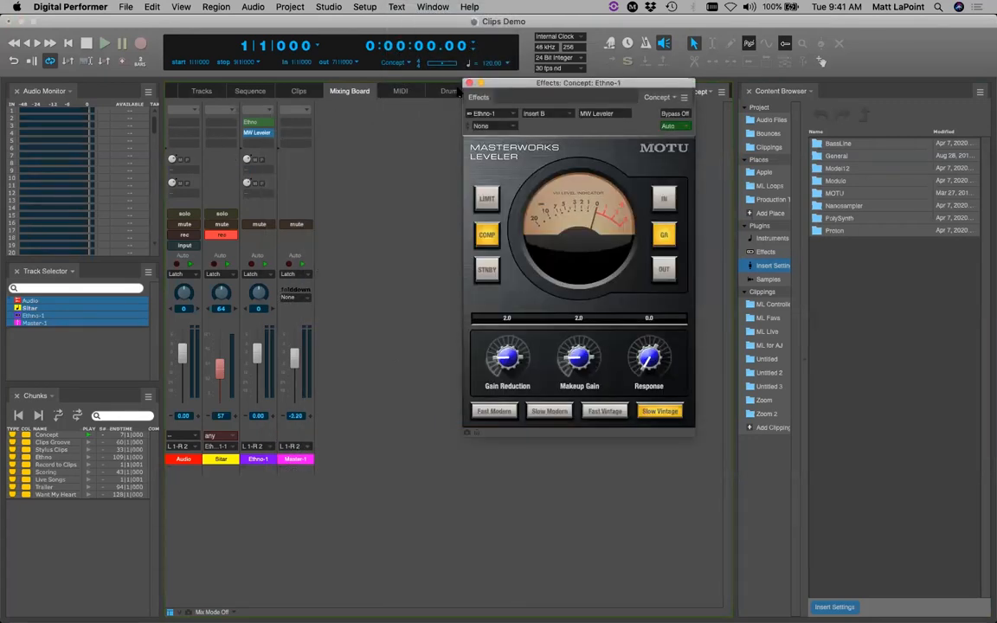
pyautogui.click(468, 84)
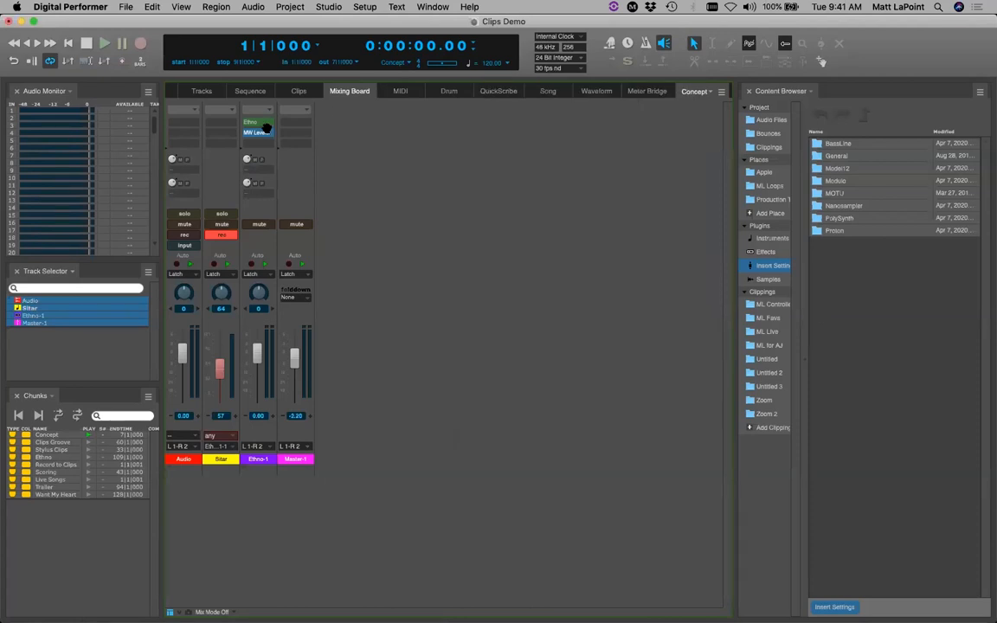
# Save Ethno-1's inserts as the insert setting "Ethno,MW Leveler ML1" in the Instrument folder, and look it up in the channel's insert settings
pyautogui.rightClick(243, 106)
pyautogui.click(270, 112)
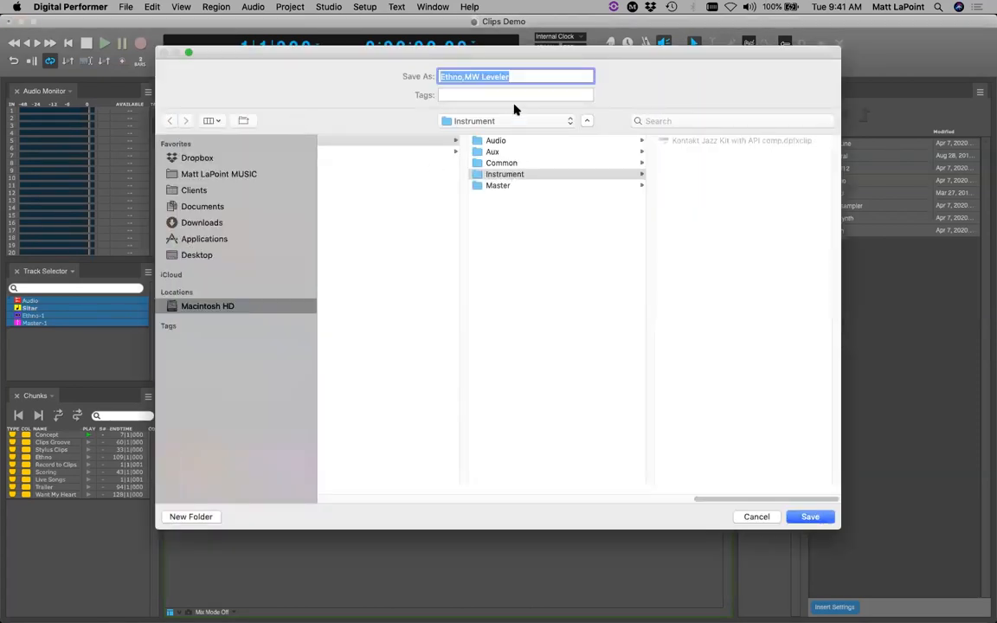
pyautogui.click(532, 73)
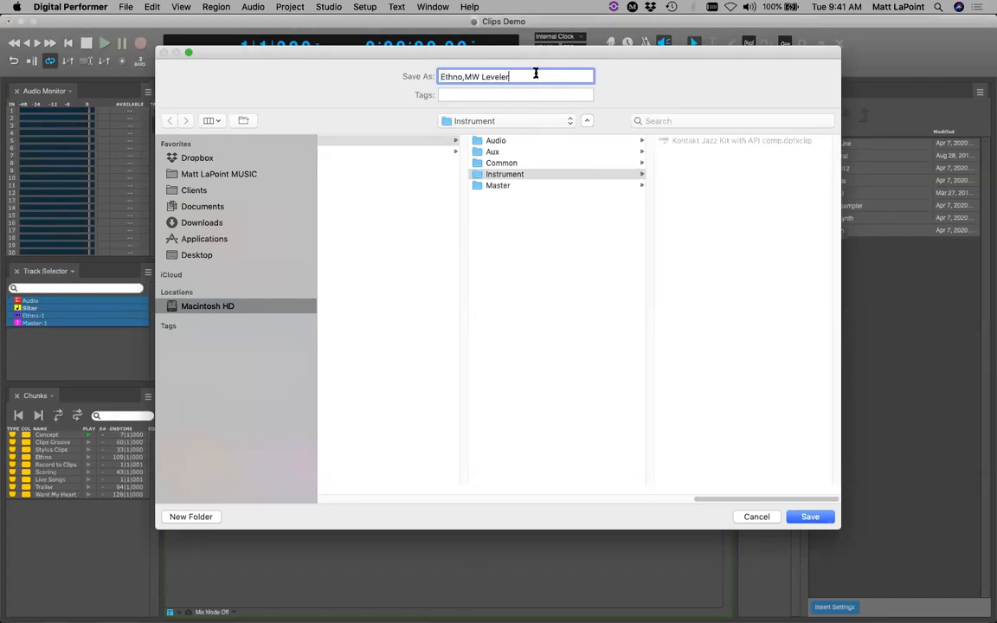
pyautogui.write('ML1')
pyautogui.click(797, 517)
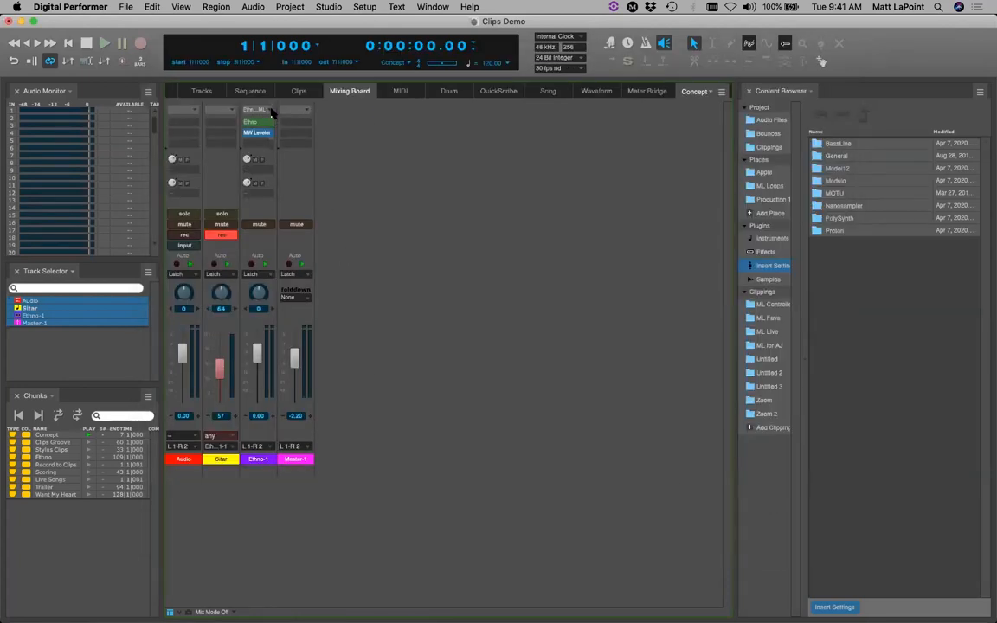
pyautogui.click(265, 109)
pyautogui.moveTo(308, 226)
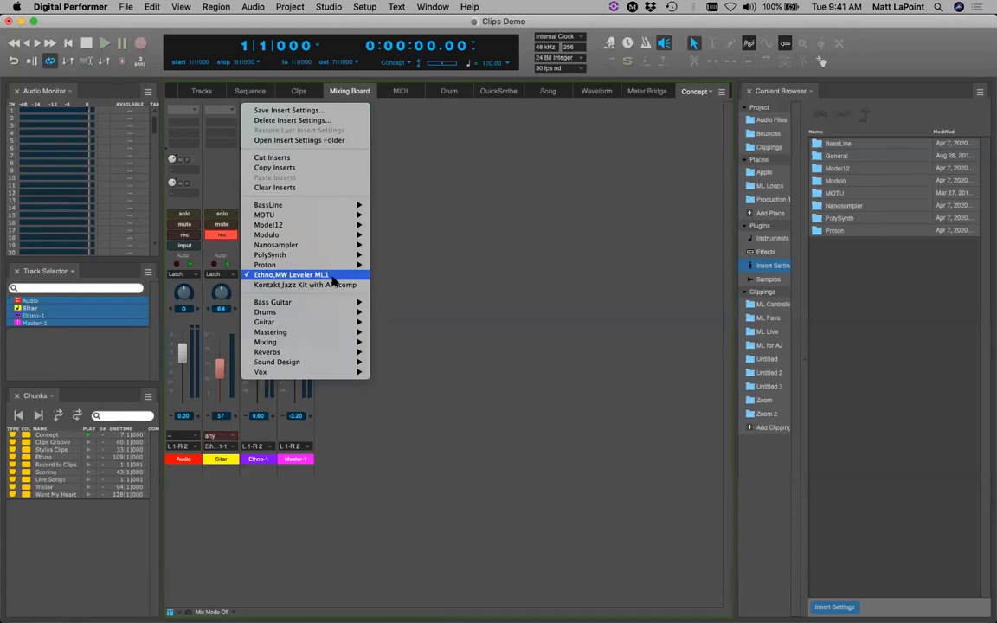
# Leave the channel's insert settings and list the plug-in sample folders in the Content Browser
pyautogui.click(447, 281)
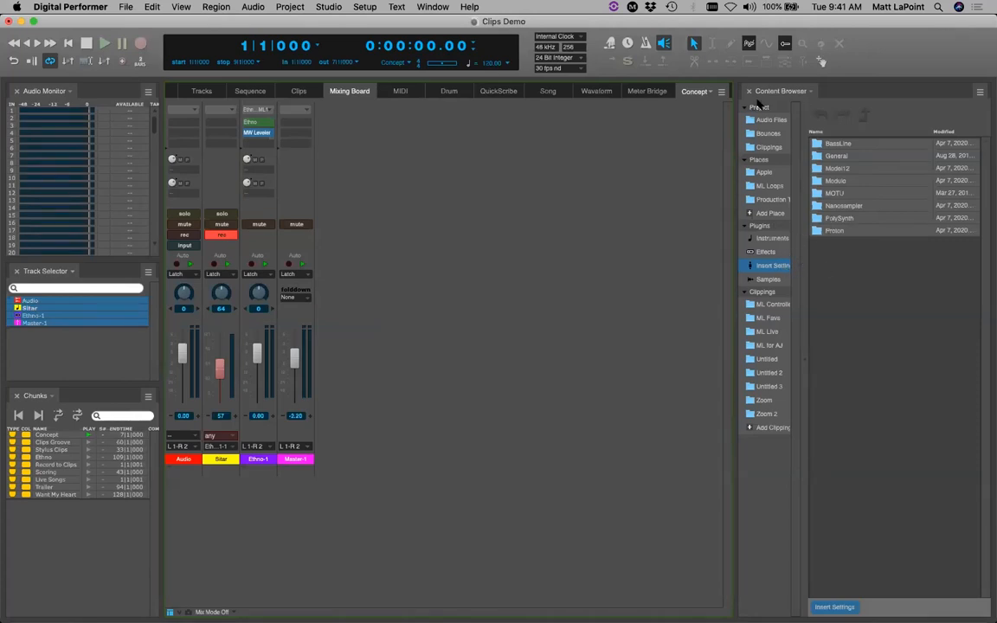
pyautogui.click(770, 280)
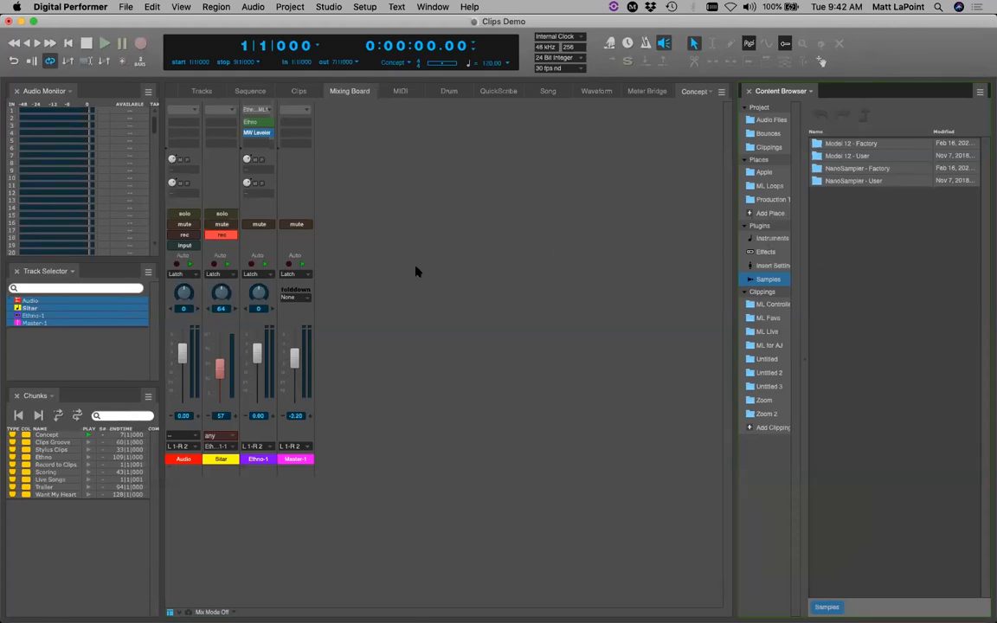
# Place Drums 4-mg.wav from ML Loops at measure 1 of the Audio track, stretched to the sequence tempo, followed by Drums 6-mg.wav at measure 5
pyautogui.click(183, 89)
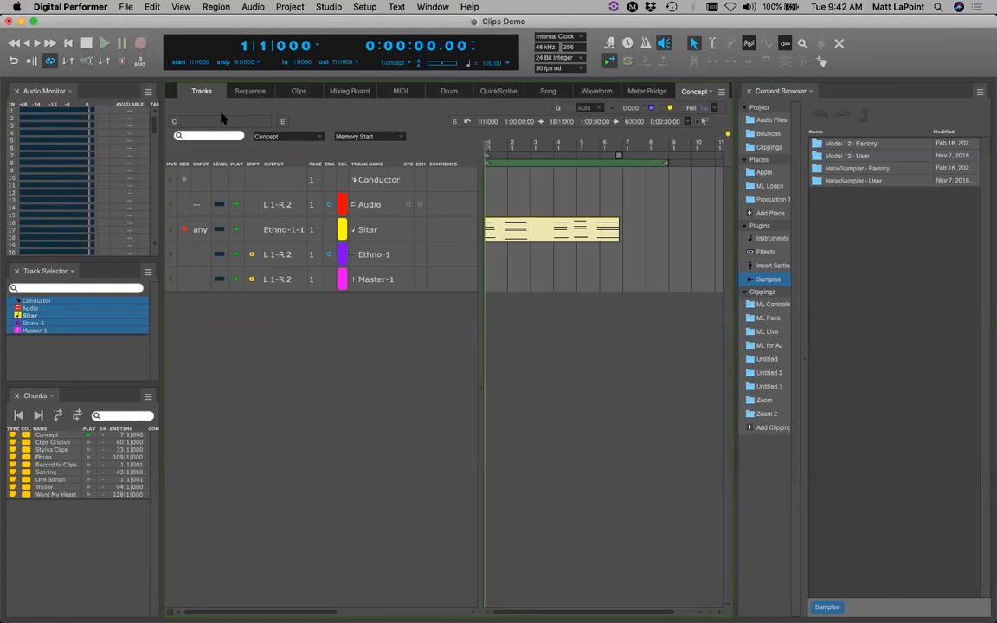
pyautogui.click(774, 187)
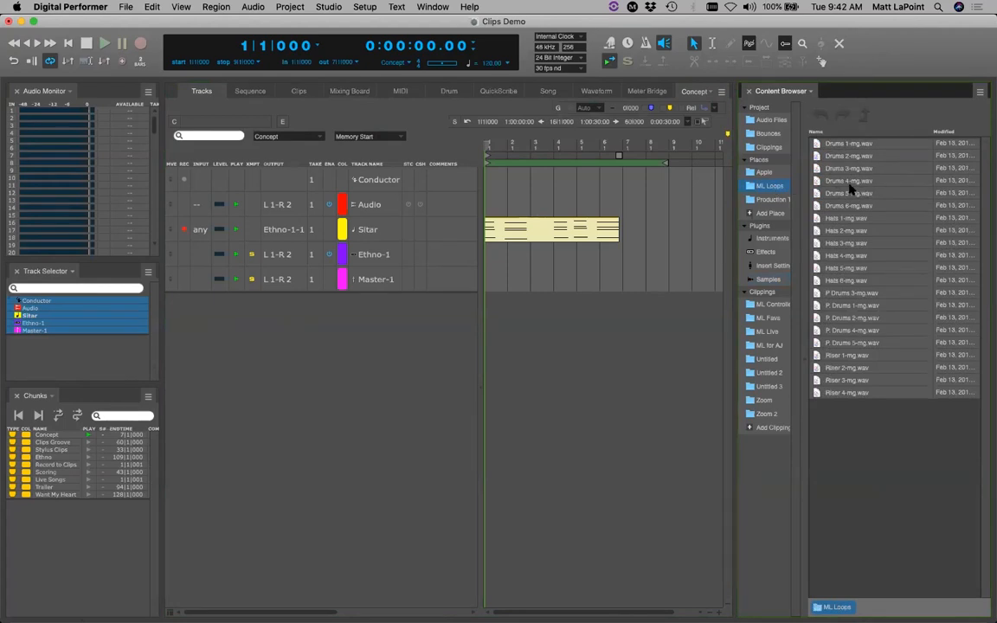
pyautogui.click(851, 182)
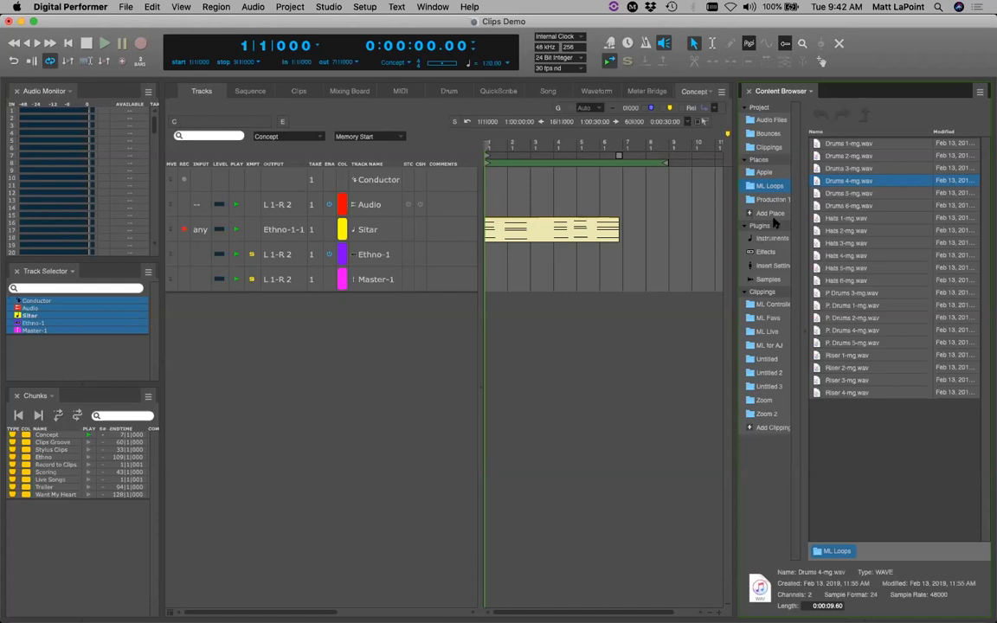
pyautogui.moveTo(498, 212); pyautogui.dragTo(502, 213)
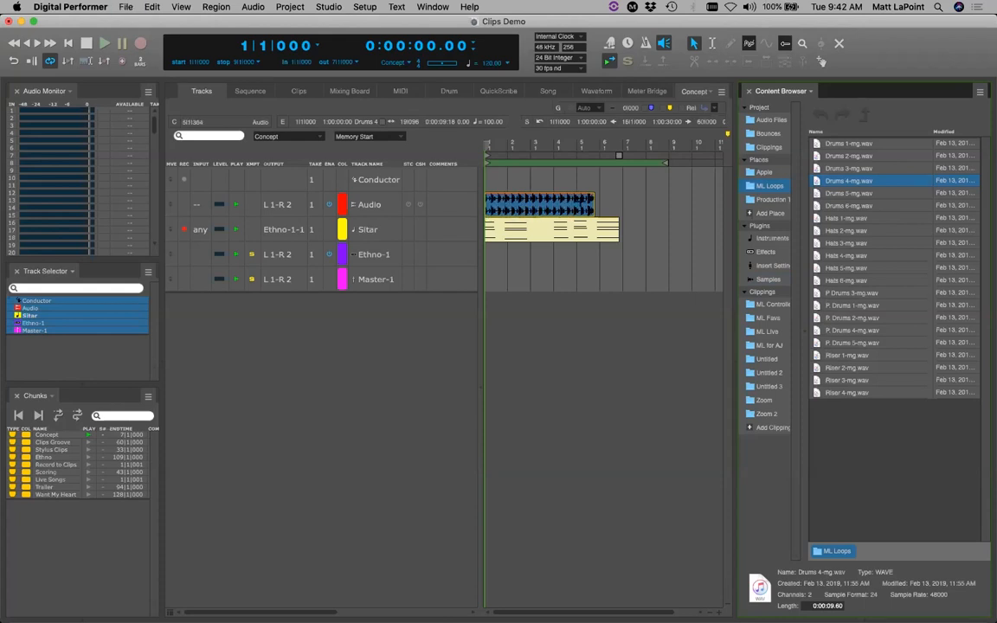
pyautogui.click(402, 205)
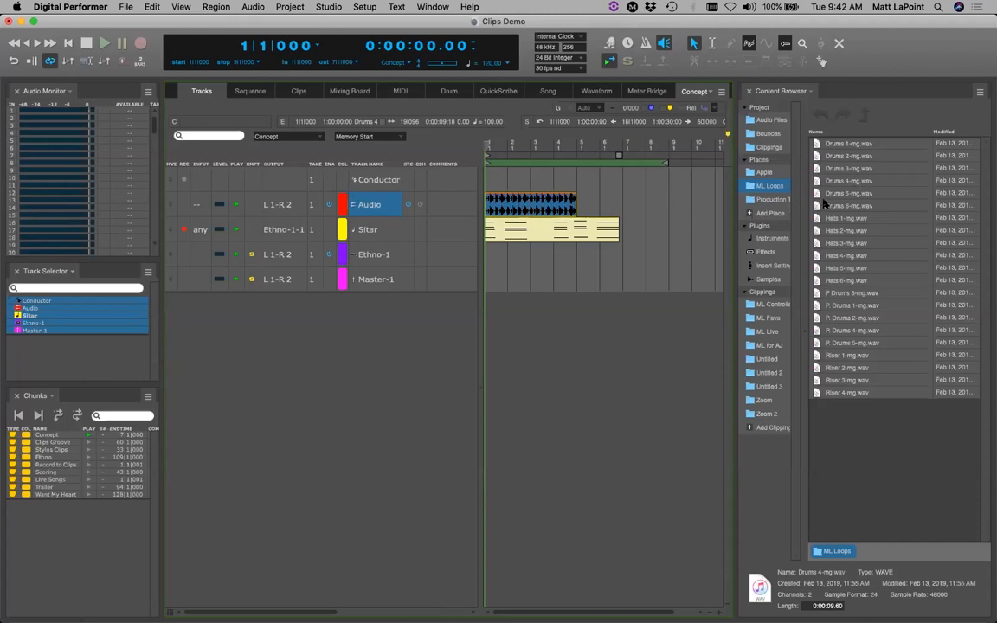
pyautogui.click(850, 209)
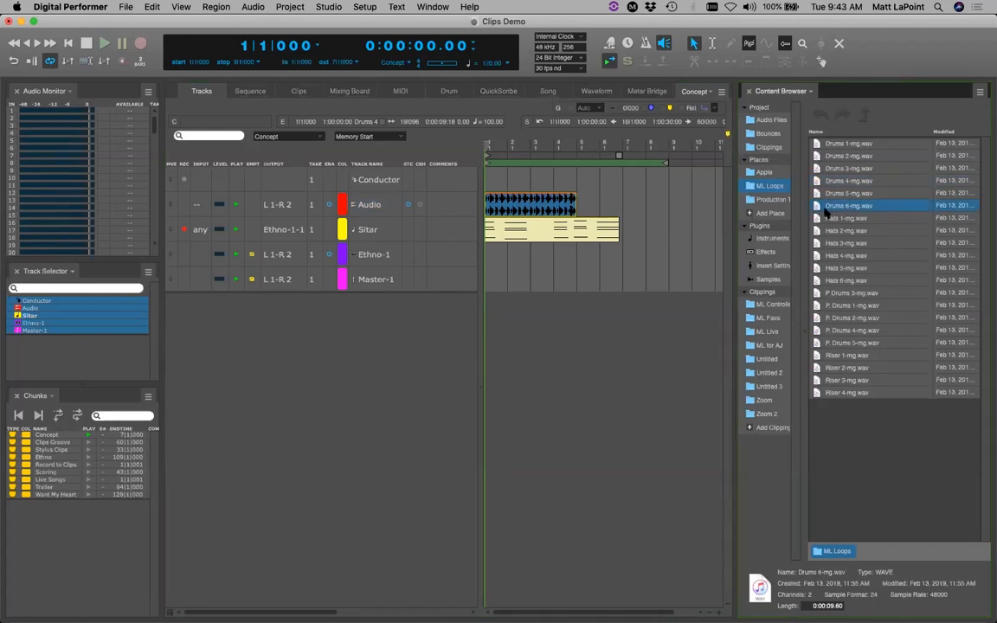
pyautogui.moveTo(734, 206); pyautogui.dragTo(599, 202)
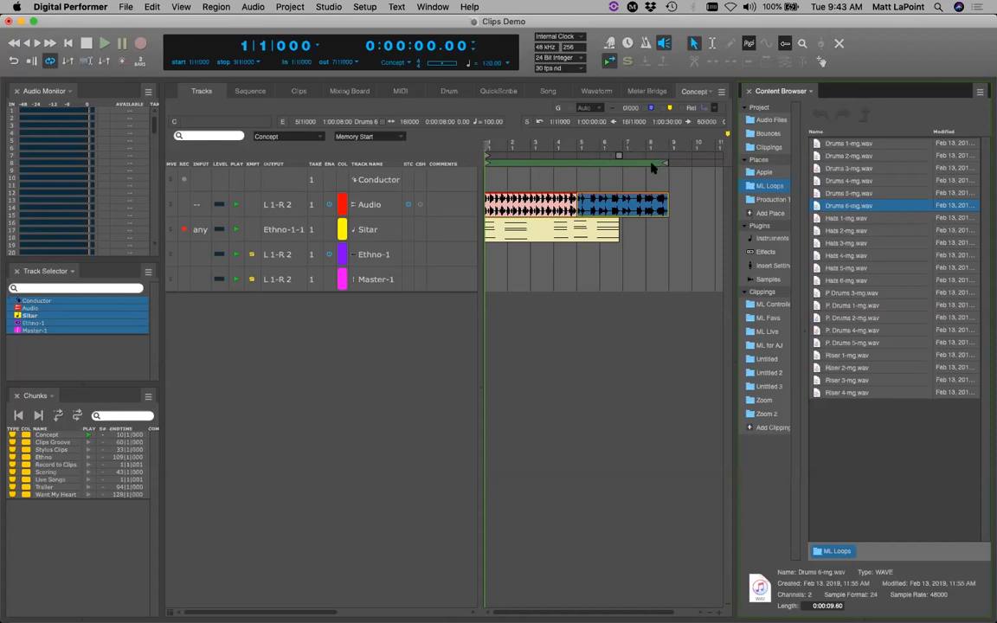
# Play the sequence with Sitar, Ethno-1 and Master-1 shown in the Mixing Board, and lower the Master-1 fader to -4.20
pyautogui.press('space')
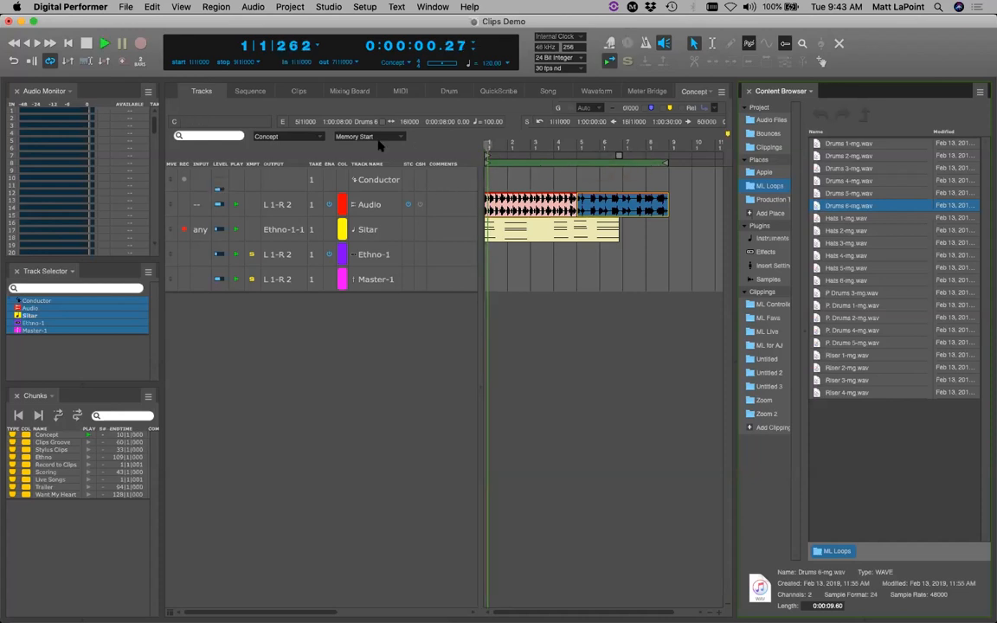
pyautogui.click(346, 91)
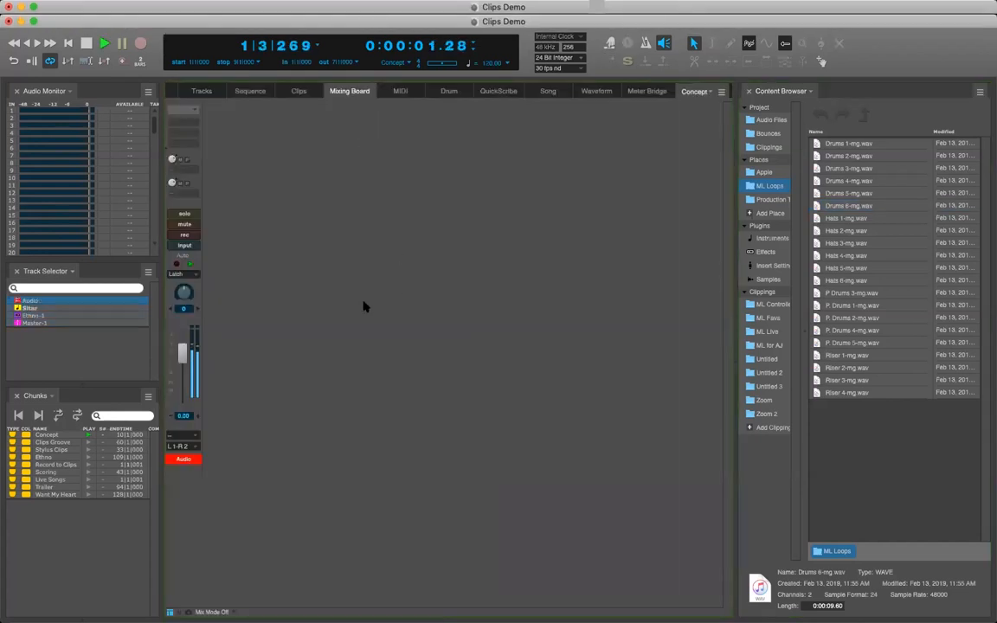
pyautogui.click(36, 323)
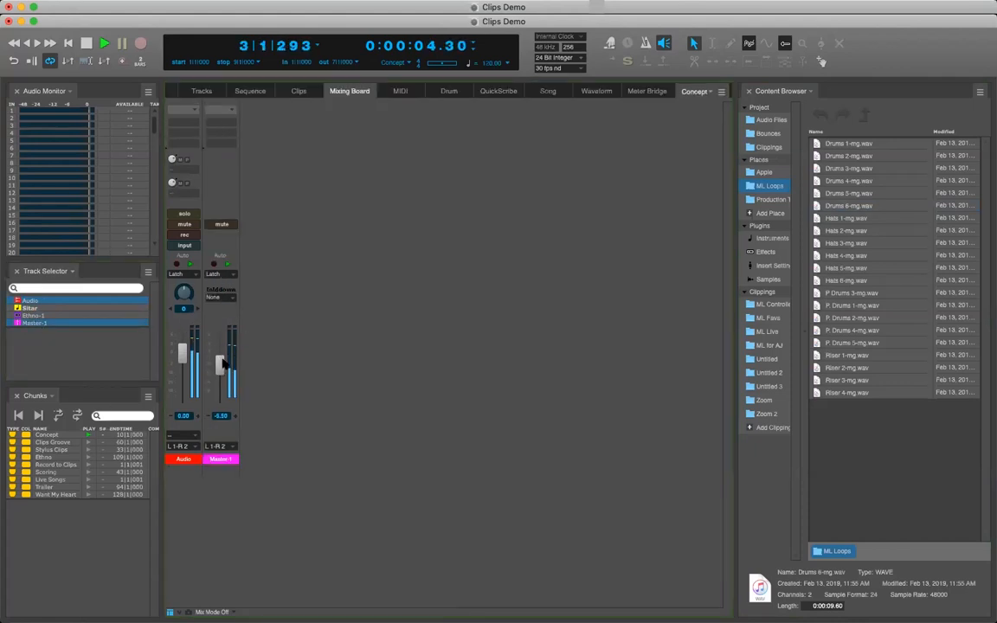
pyautogui.click(102, 315)
pyautogui.click(110, 308)
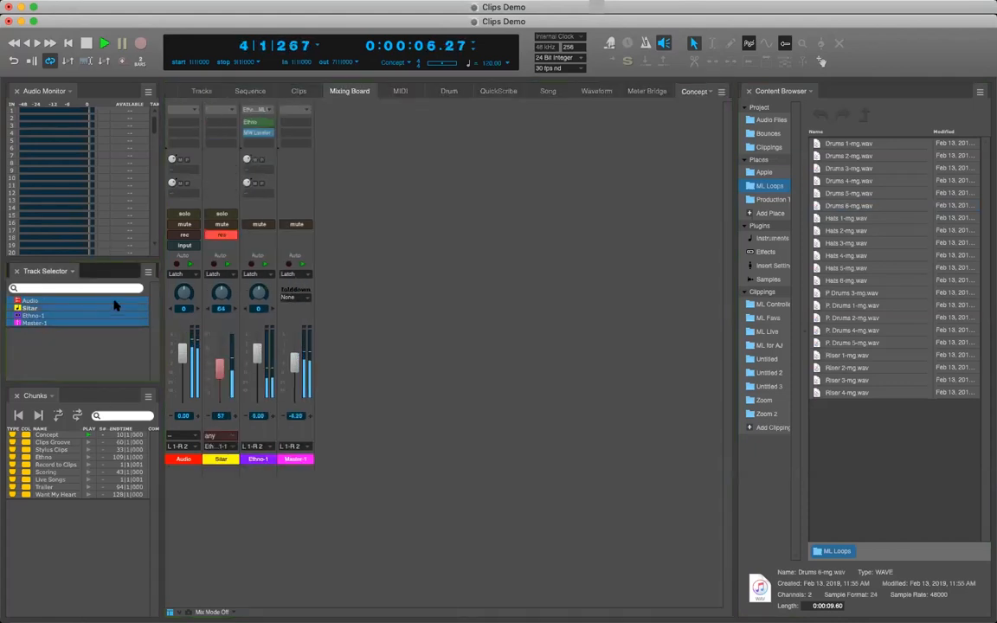
# Examine the Sitar track's notes in the MIDI editor, and return to the Tracks window with playback rewound to the start
pyautogui.click(200, 91)
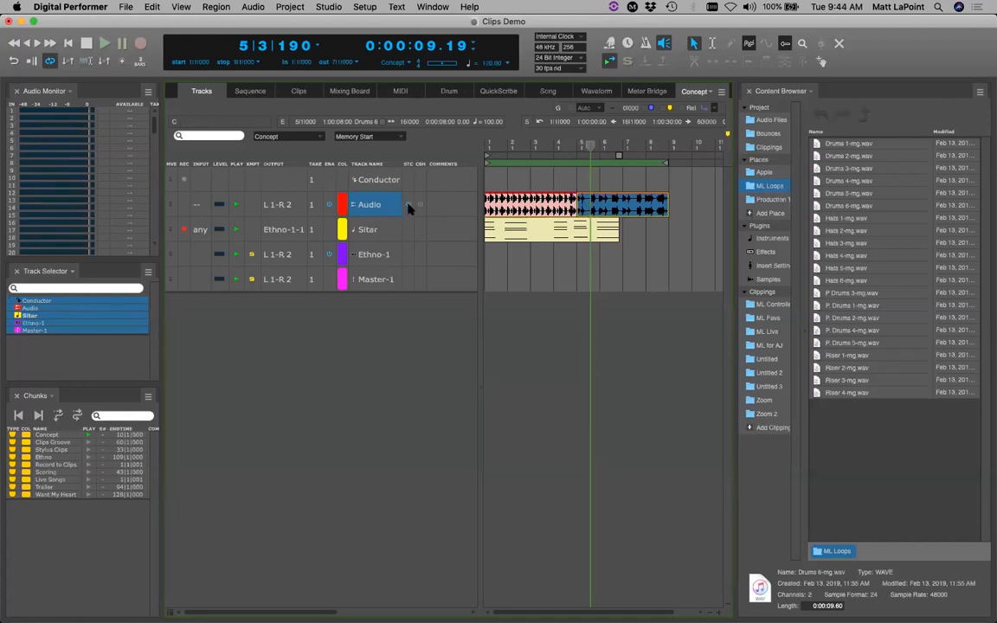
pyautogui.click(374, 231)
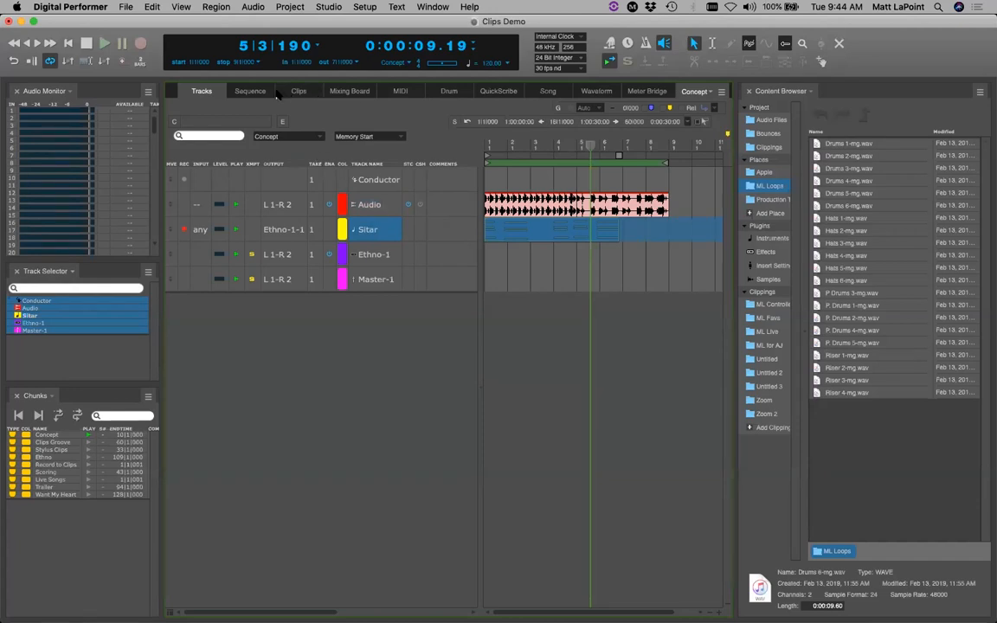
pyautogui.click(400, 91)
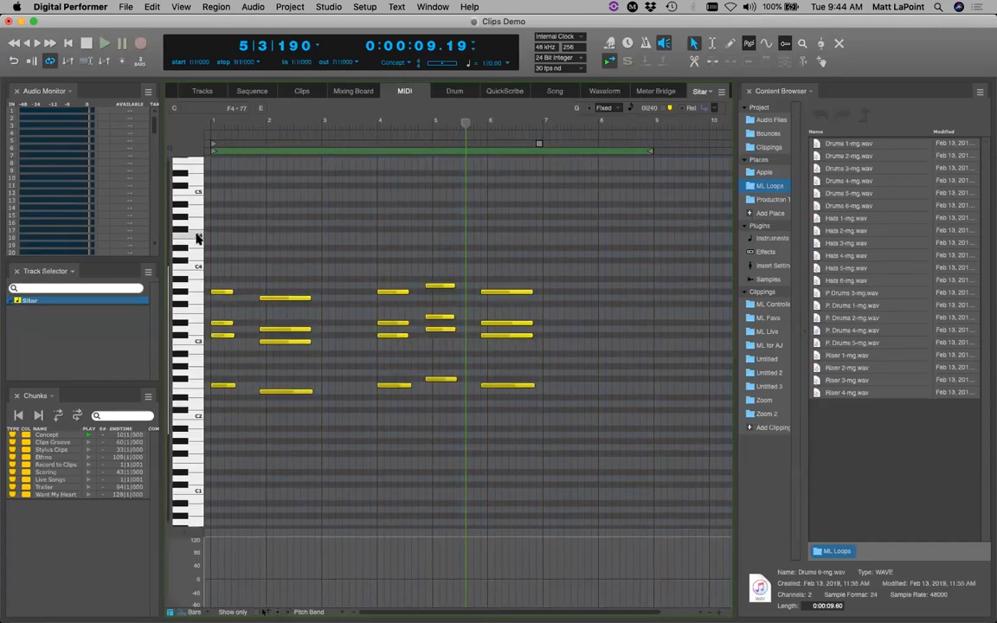
pyautogui.click(200, 94)
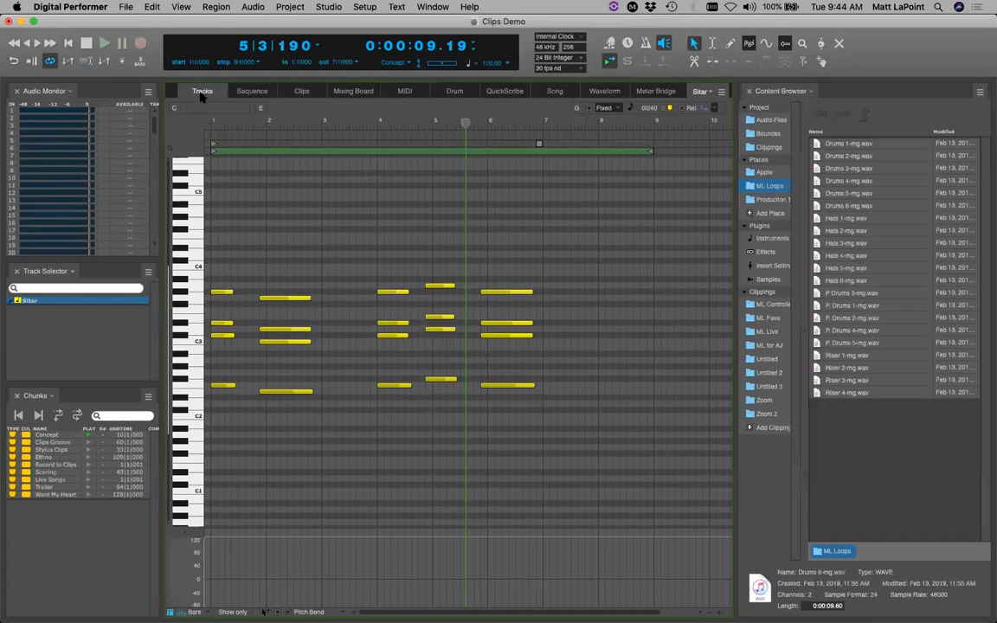
pyautogui.click(68, 43)
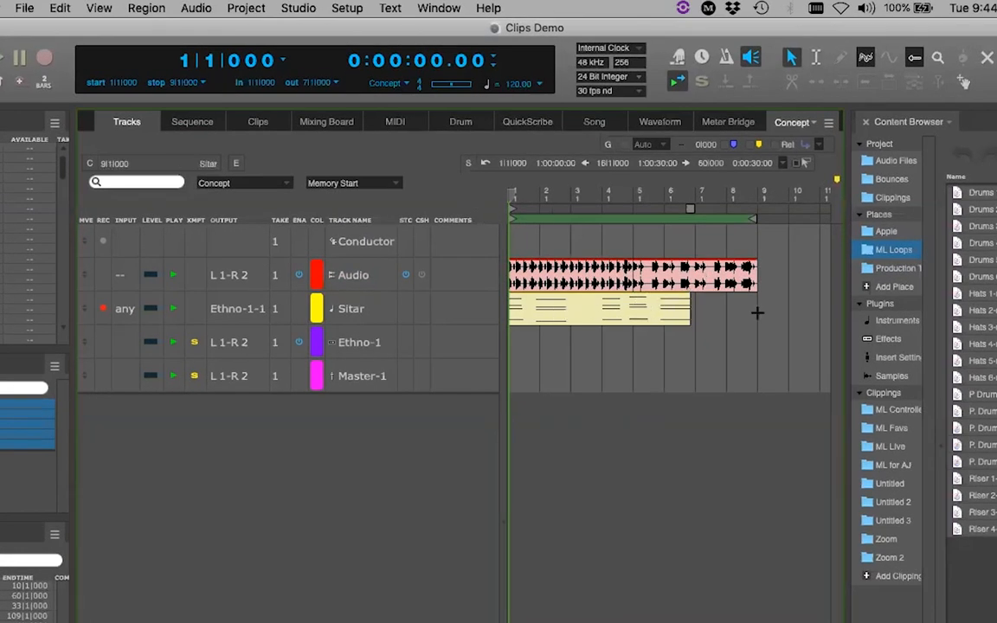
# Try packing the Sitar track from measure 1 to measure 9 into a clip, and undo it
pyautogui.moveTo(753, 313); pyautogui.dragTo(522, 315)
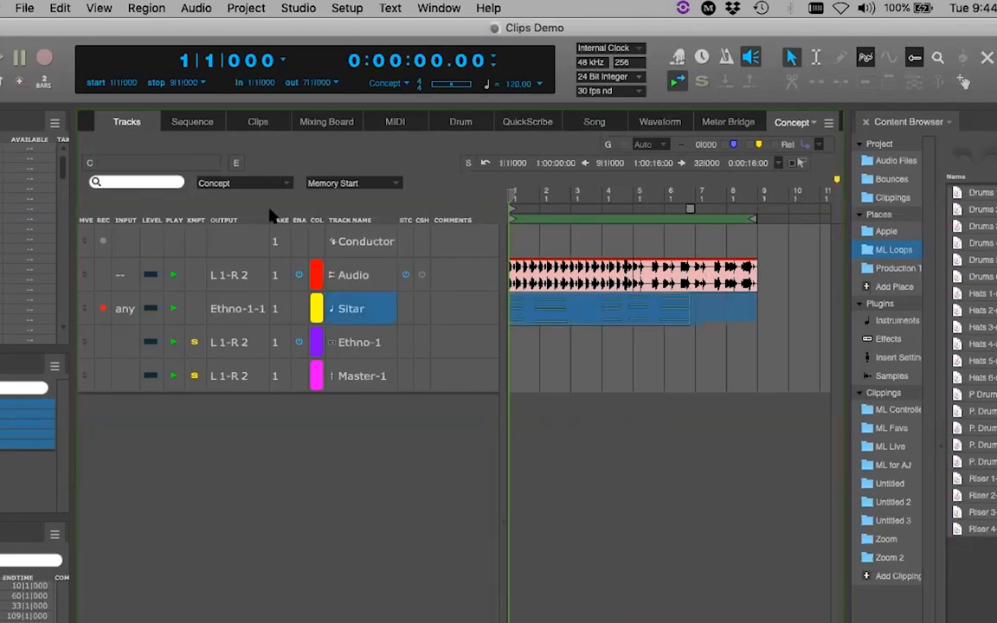
pyautogui.click(138, 9)
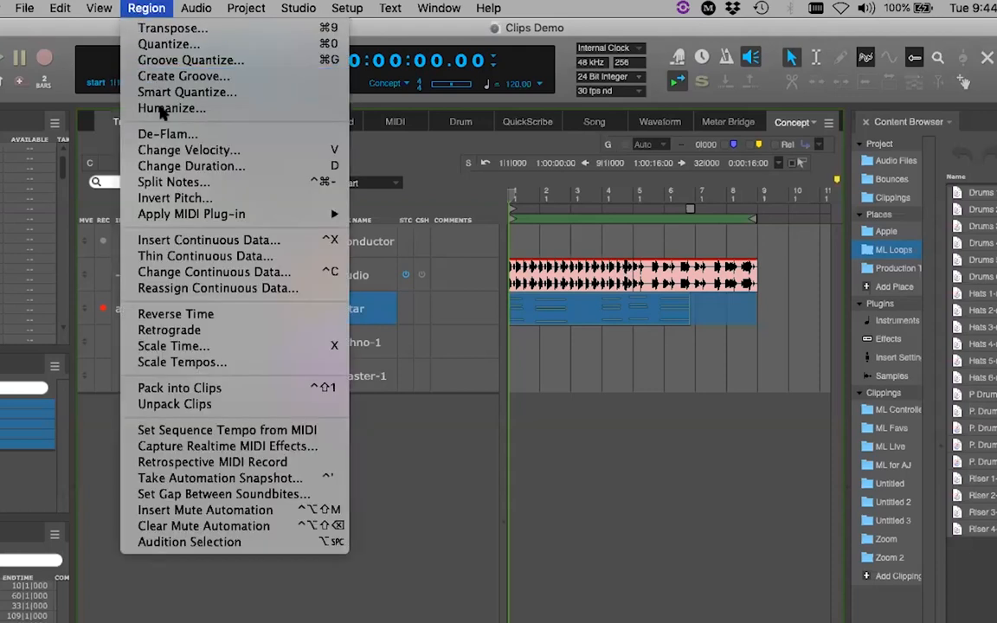
pyautogui.click(240, 390)
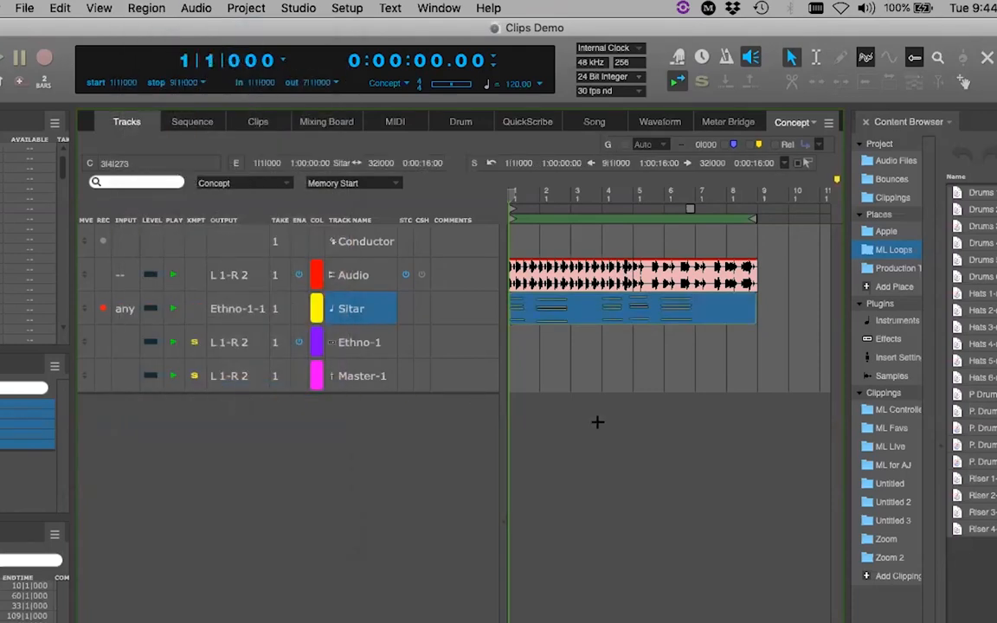
pyautogui.click(586, 376)
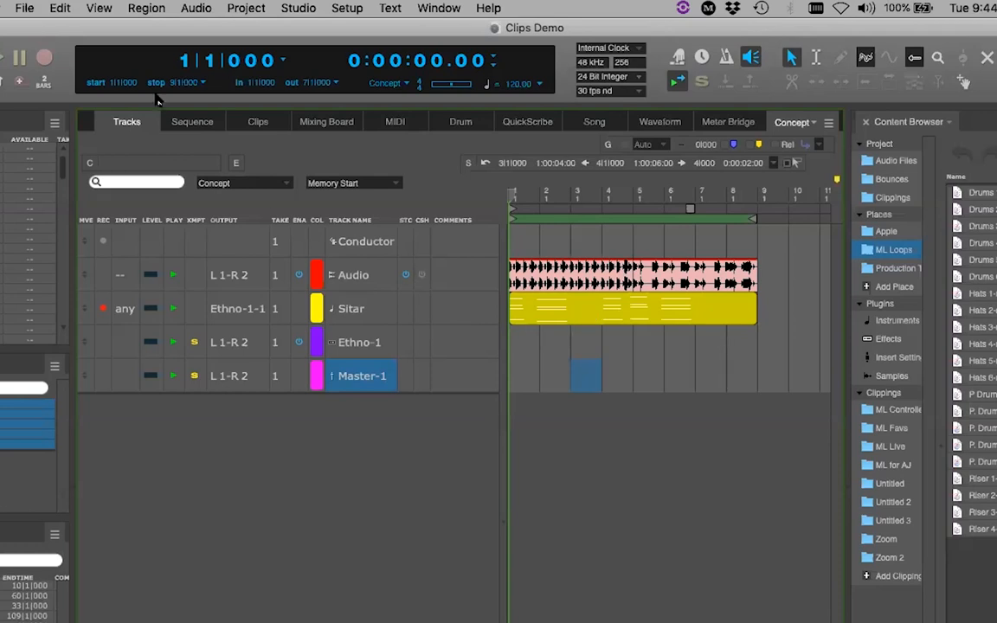
pyautogui.press('super+z')
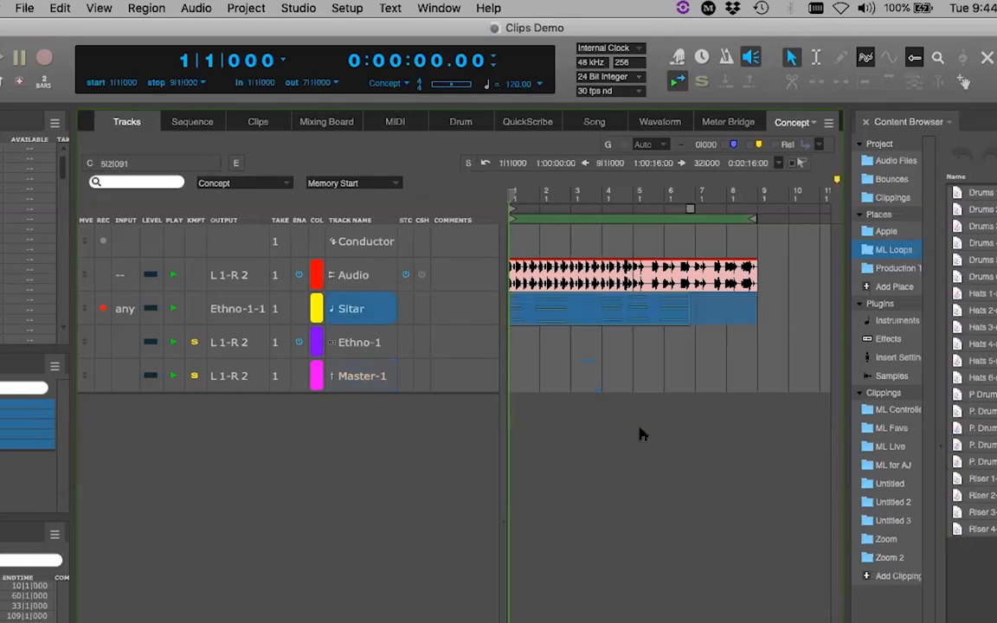
pyautogui.press('super+z')
# Pack the Sitar track from measure 1 to measure 8 into a clip and show it in the Sequence Editor
pyautogui.moveTo(732, 308); pyautogui.dragTo(507, 310)
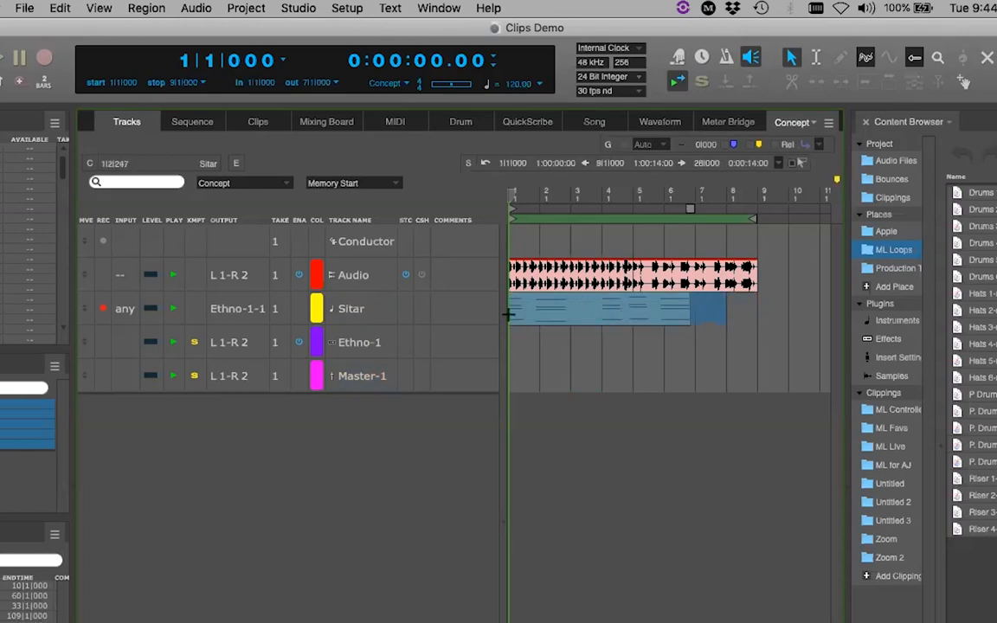
pyautogui.click(147, 8)
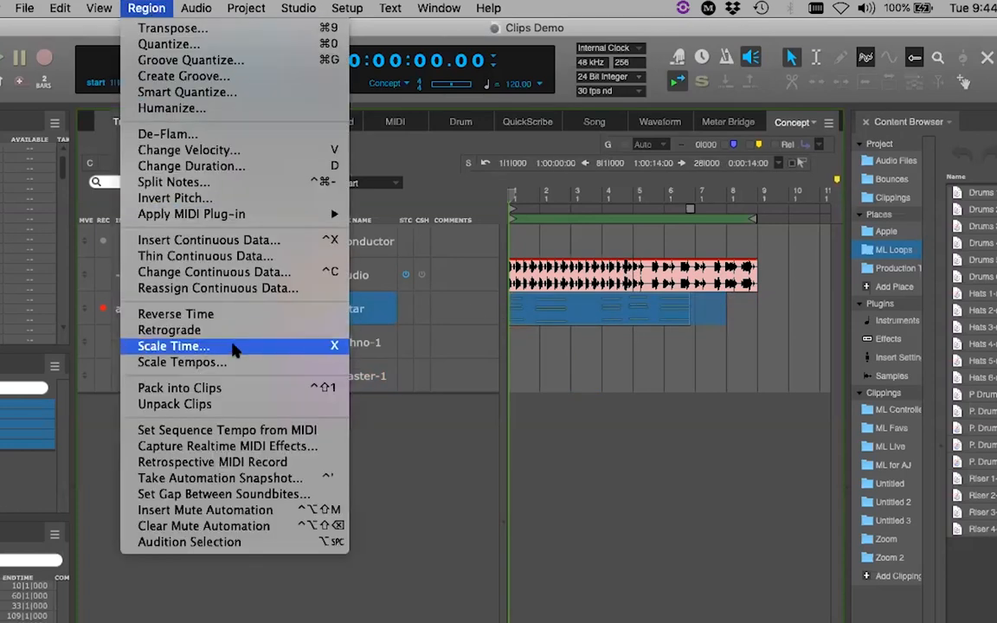
pyautogui.click(232, 389)
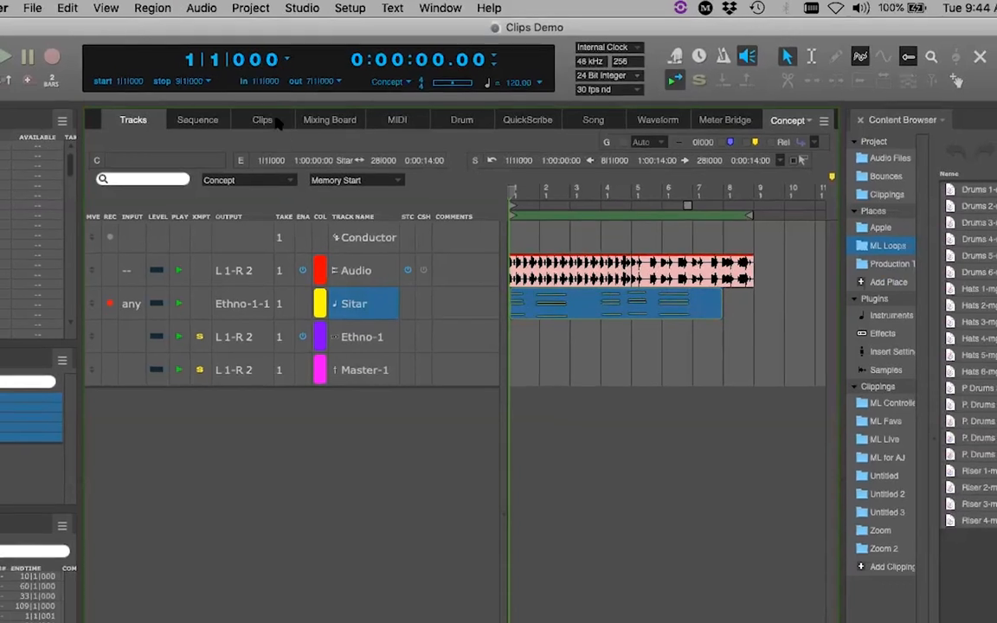
pyautogui.click(217, 121)
pyautogui.click(404, 425)
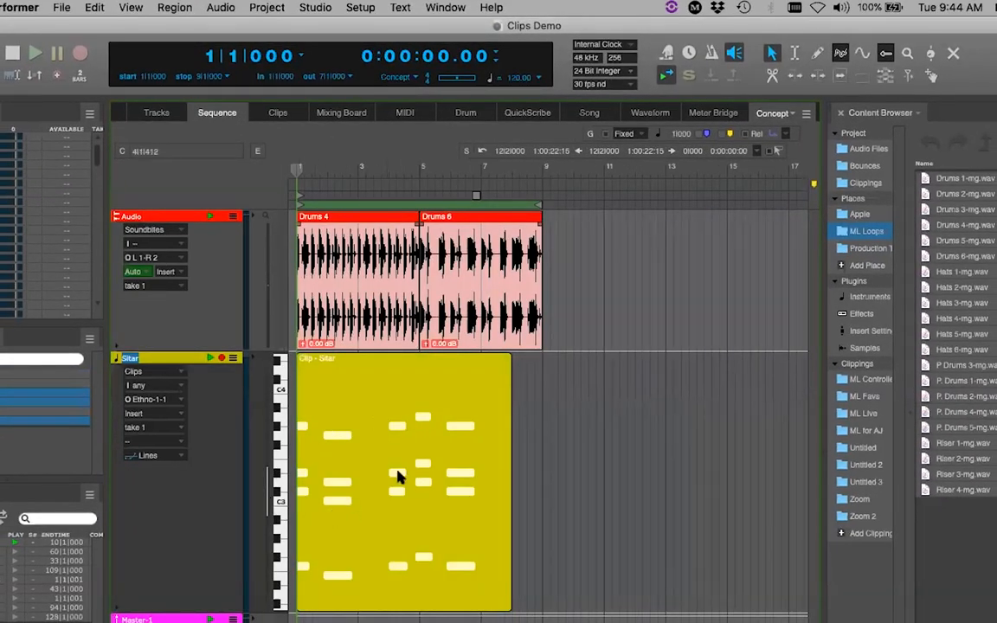
pyautogui.moveTo(514, 372)
pyautogui.mouseDown()
pyautogui.moveTo(703, 377)
pyautogui.moveTo(496, 383)
pyautogui.moveTo(524, 381)
pyautogui.moveTo(512, 382)
pyautogui.mouseUp()
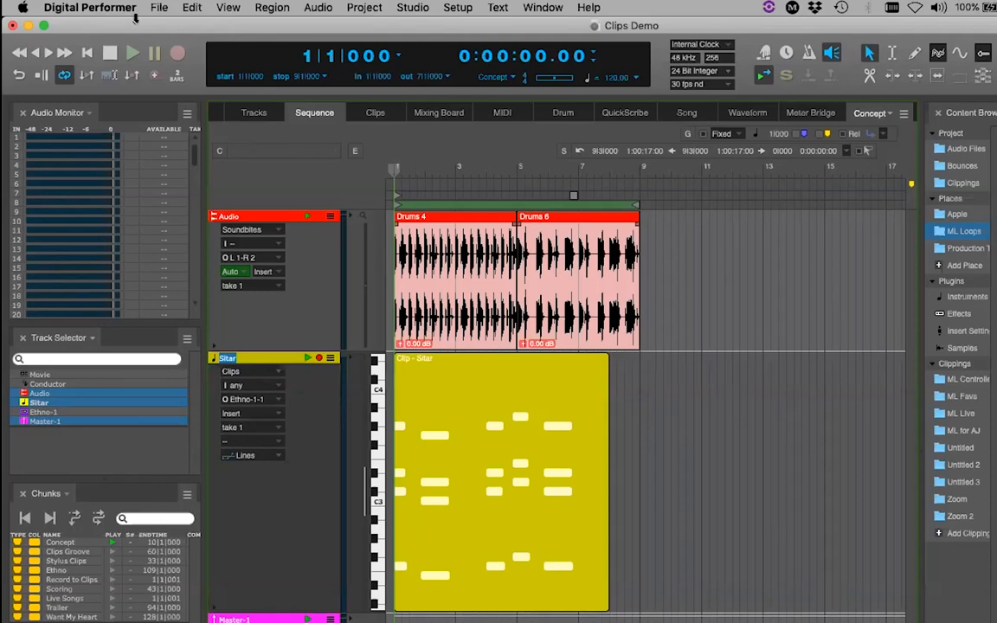
# Look up the MIDI Options preference for recording MIDI in tracks as clips
pyautogui.click(111, 8)
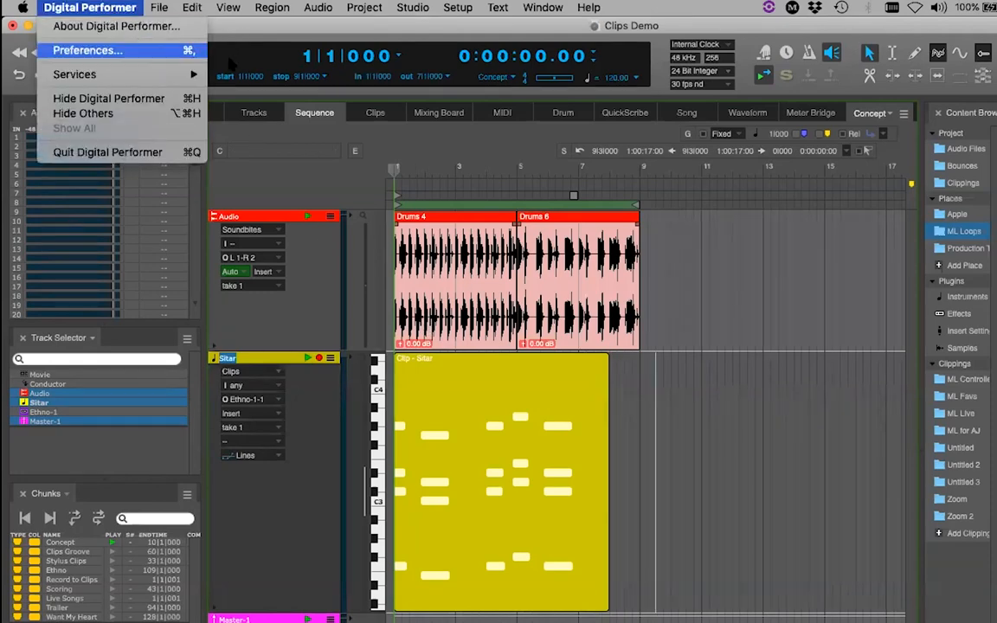
pyautogui.click(123, 50)
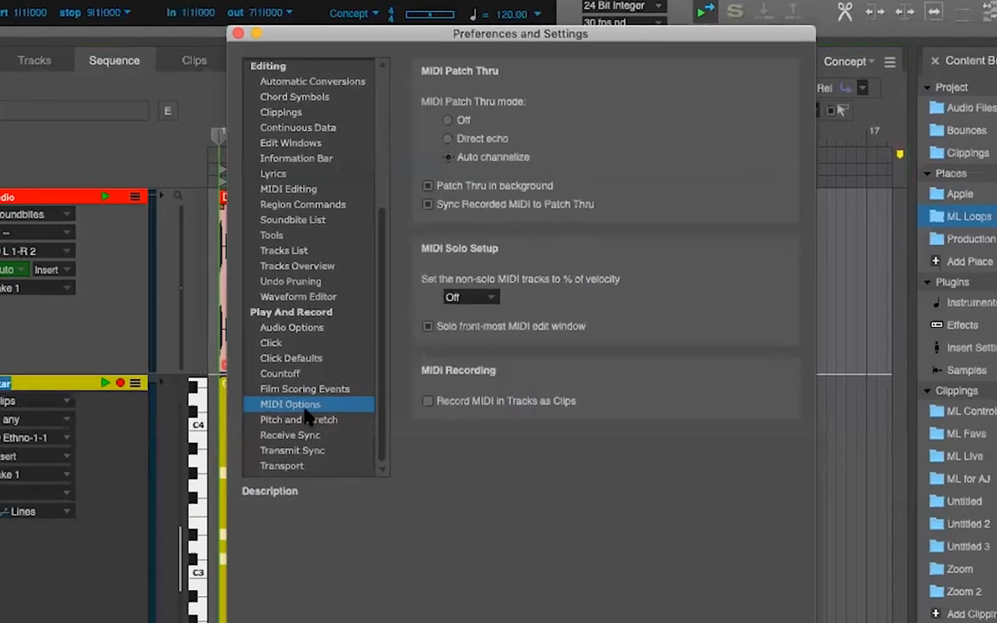
pyautogui.moveTo(527, 390)
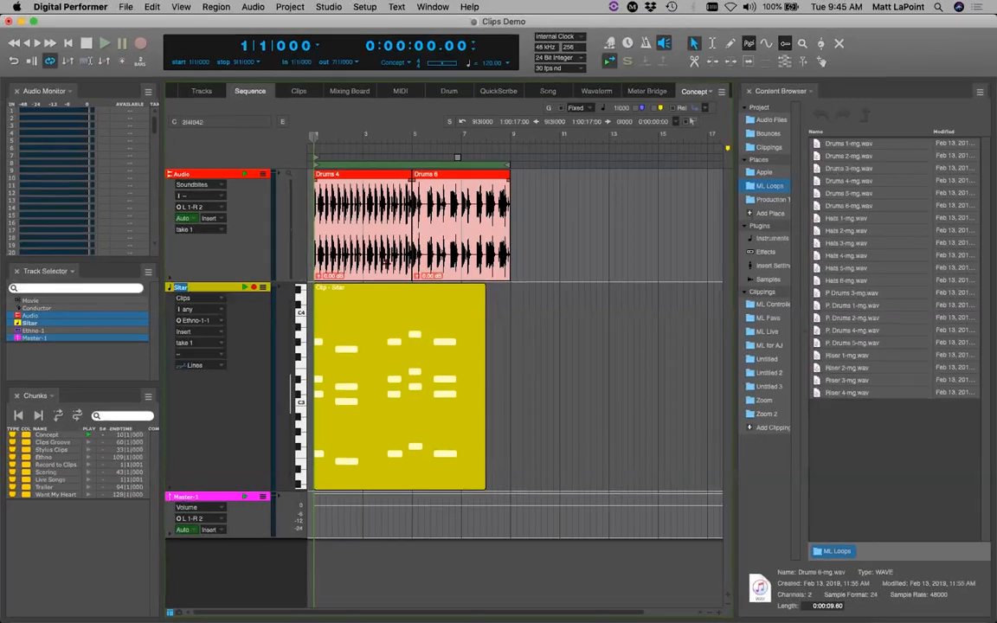
# Open the Sitar clip in an enlarged clip editor, examine its note and insert options, and close the editor
pyautogui.doubleClick(411, 345)
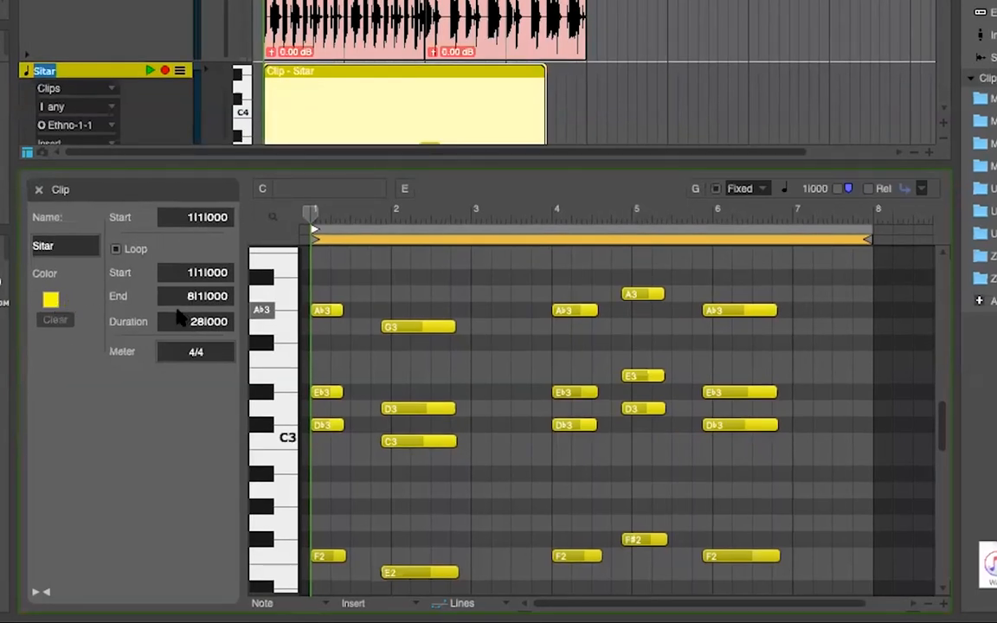
pyautogui.moveTo(411, 165); pyautogui.dragTo(409, 9)
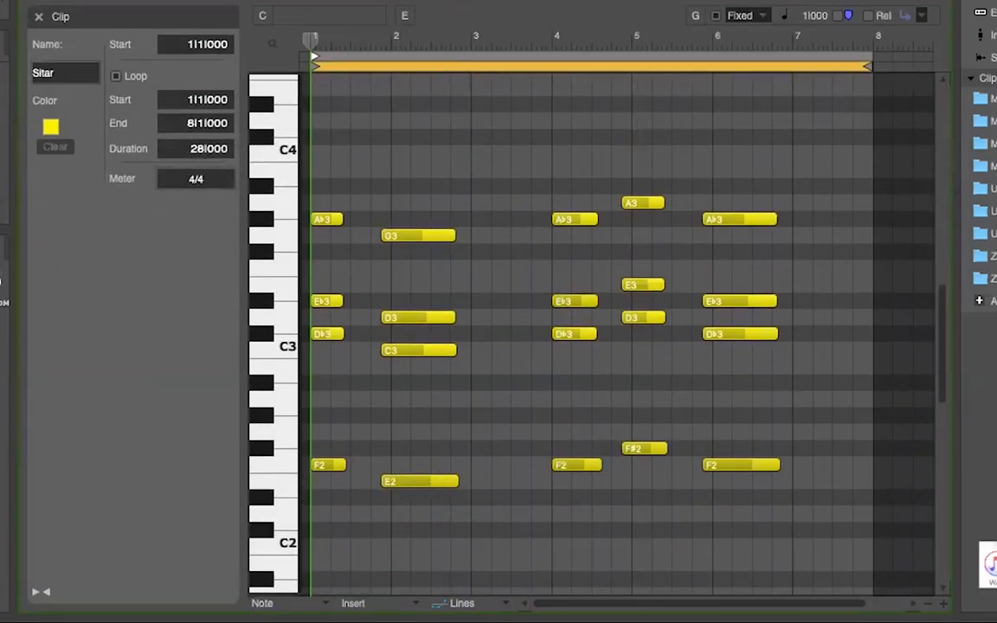
pyautogui.click(288, 603)
pyautogui.click(475, 426)
pyautogui.click(357, 603)
pyautogui.click(641, 392)
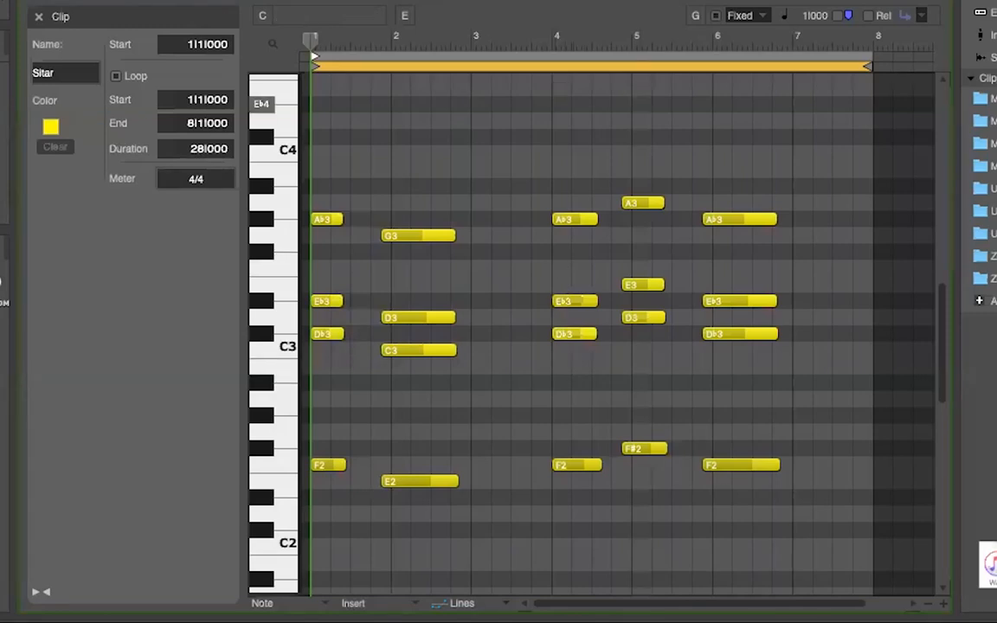
pyautogui.click(39, 18)
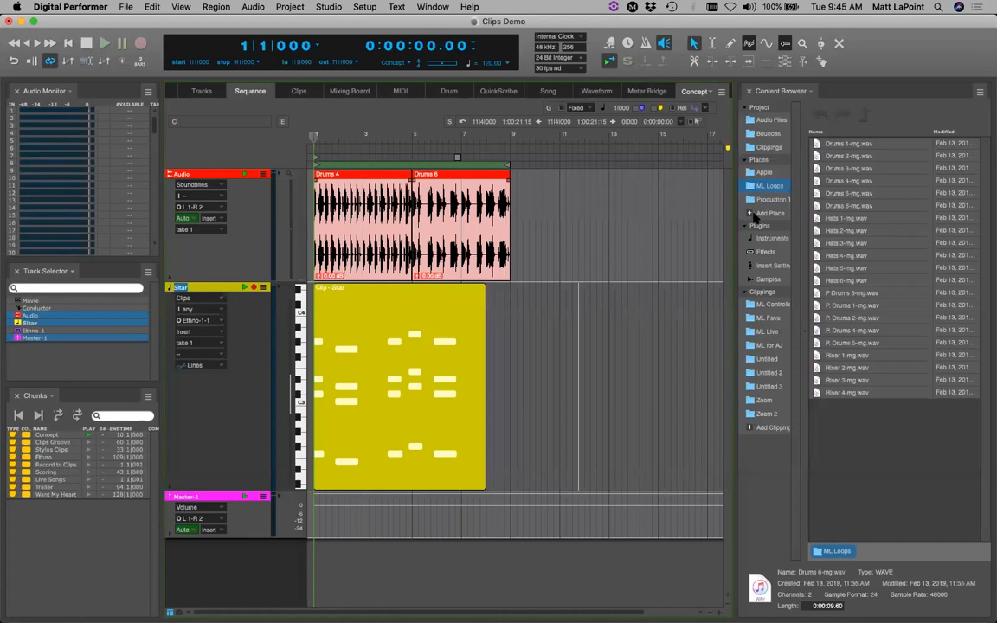
# Delete the drum soundbites and the Sitar clip between measures 1 and 9 in the Tracks overview
pyautogui.click(199, 90)
pyautogui.click(381, 330)
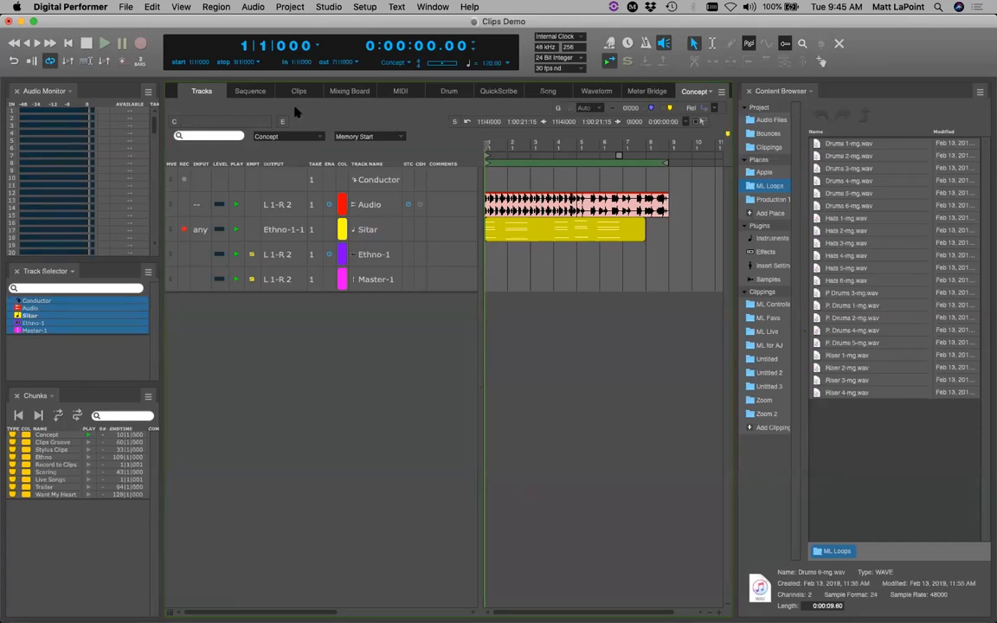
pyautogui.moveTo(658, 208); pyautogui.dragTo(507, 240)
pyautogui.press('Delete')
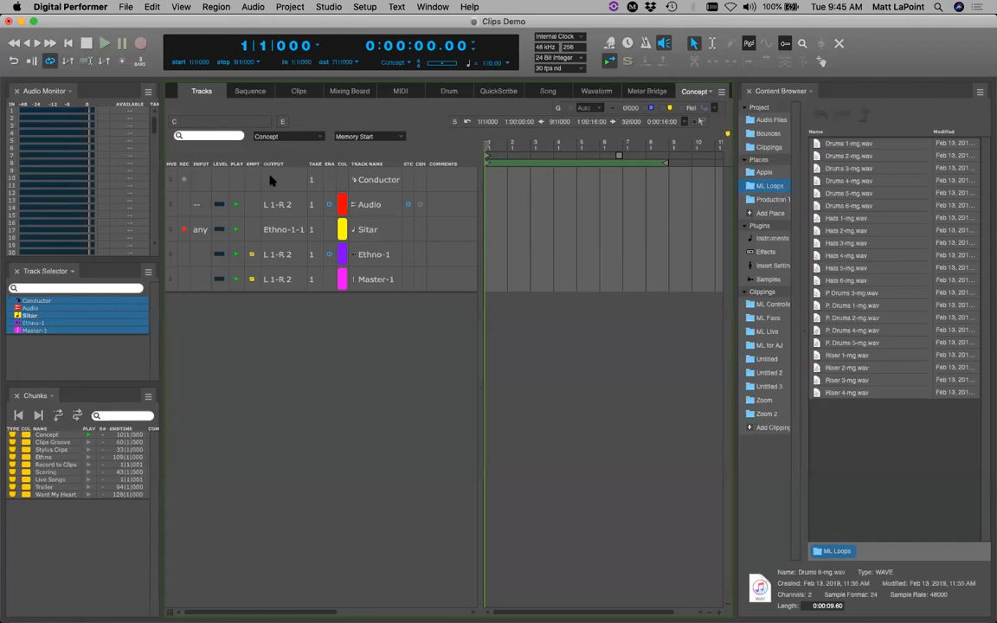
# In the Clips window, load Drums 4 into Scene 1 and Drums 6 into Scene 2 of the Audio track
pyautogui.click(303, 91)
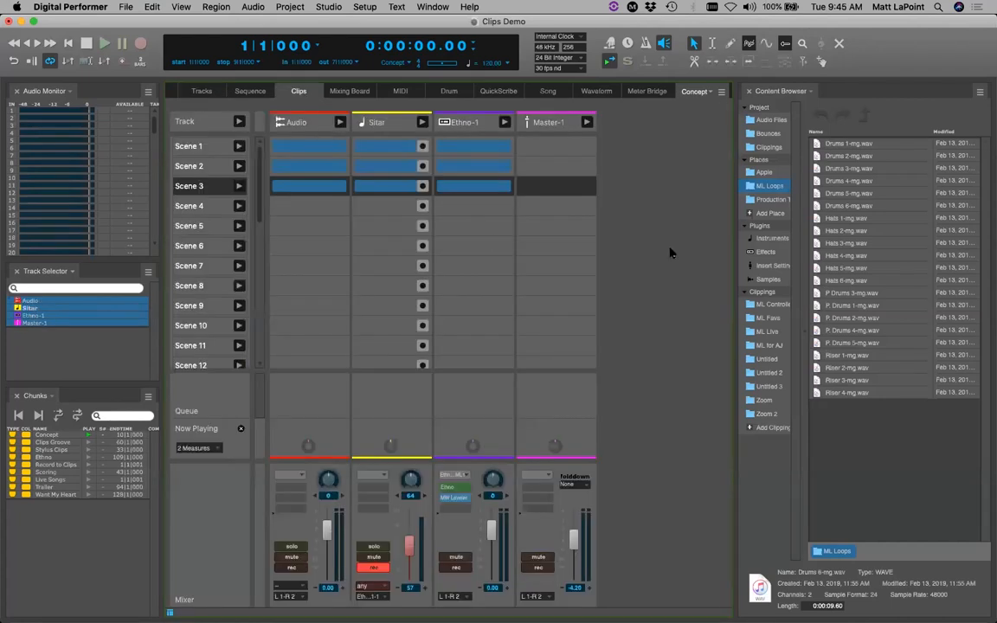
pyautogui.click(532, 262)
pyautogui.click(329, 208)
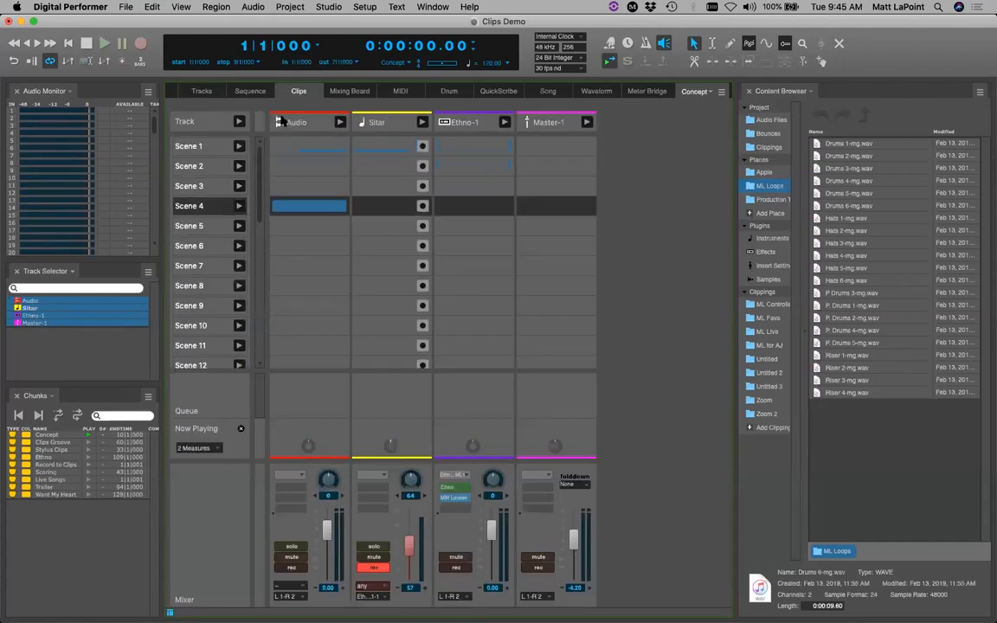
pyautogui.click(195, 90)
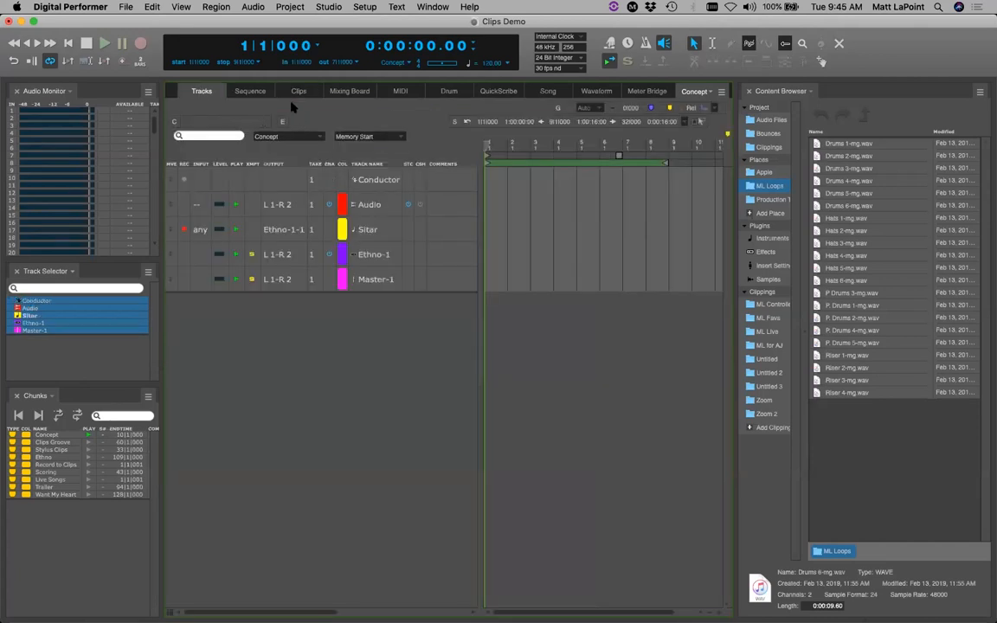
pyautogui.click(301, 92)
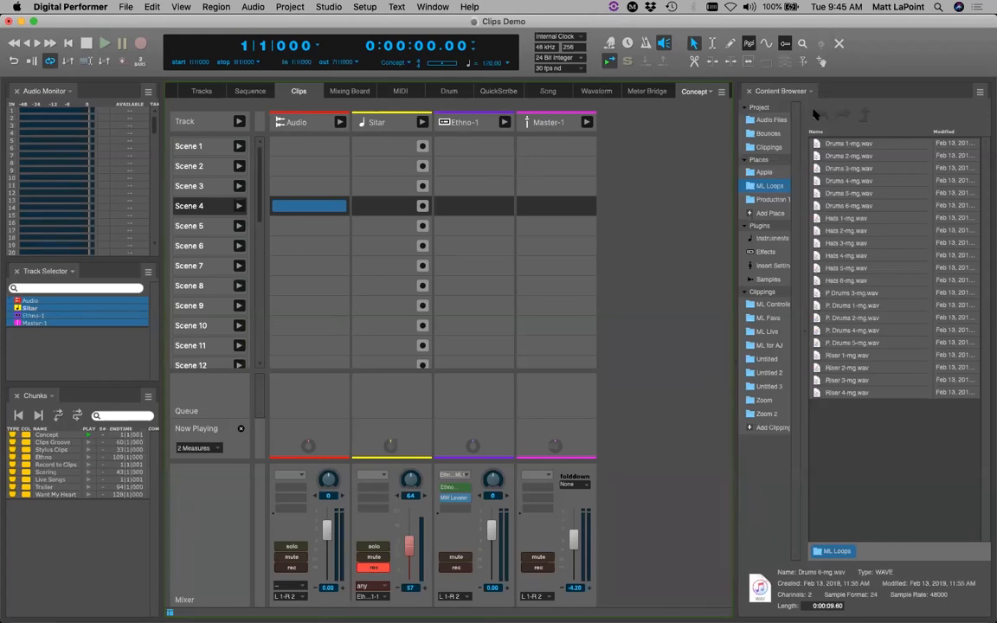
pyautogui.click(849, 181)
pyautogui.moveTo(850, 180); pyautogui.dragTo(296, 149)
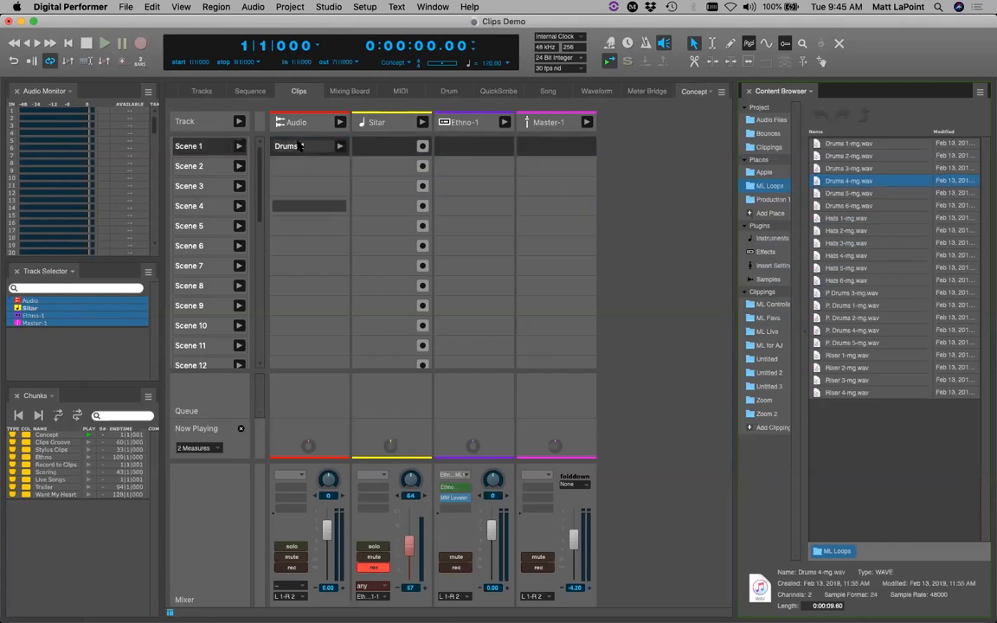
pyautogui.moveTo(852, 206); pyautogui.dragTo(303, 170)
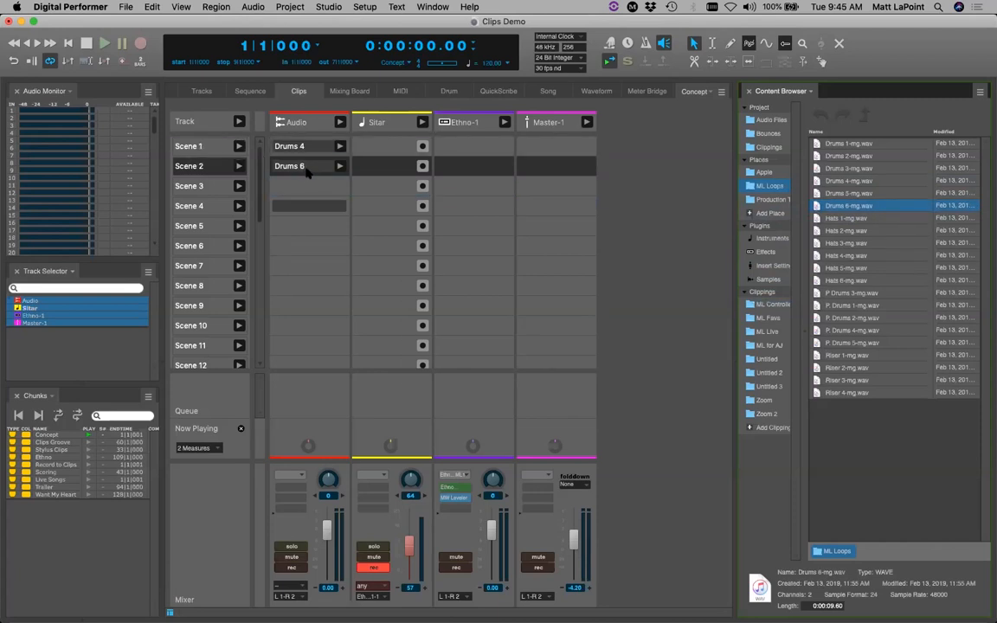
# Open the Drums 4 clip's settings, change its color to light blue, and close the clip editor
pyautogui.doubleClick(294, 146)
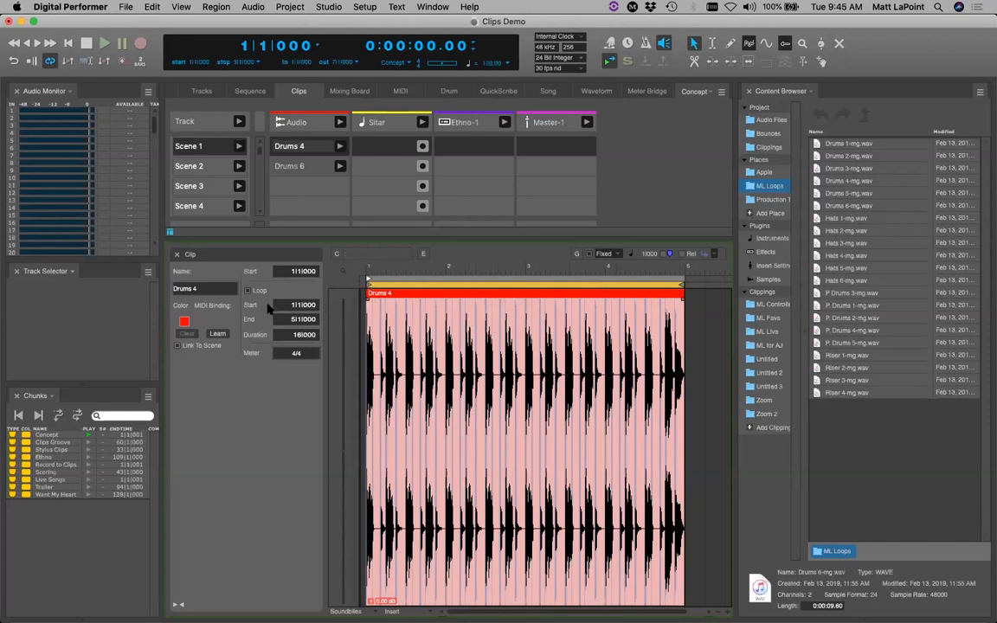
pyautogui.click(184, 322)
pyautogui.click(516, 281)
pyautogui.click(537, 340)
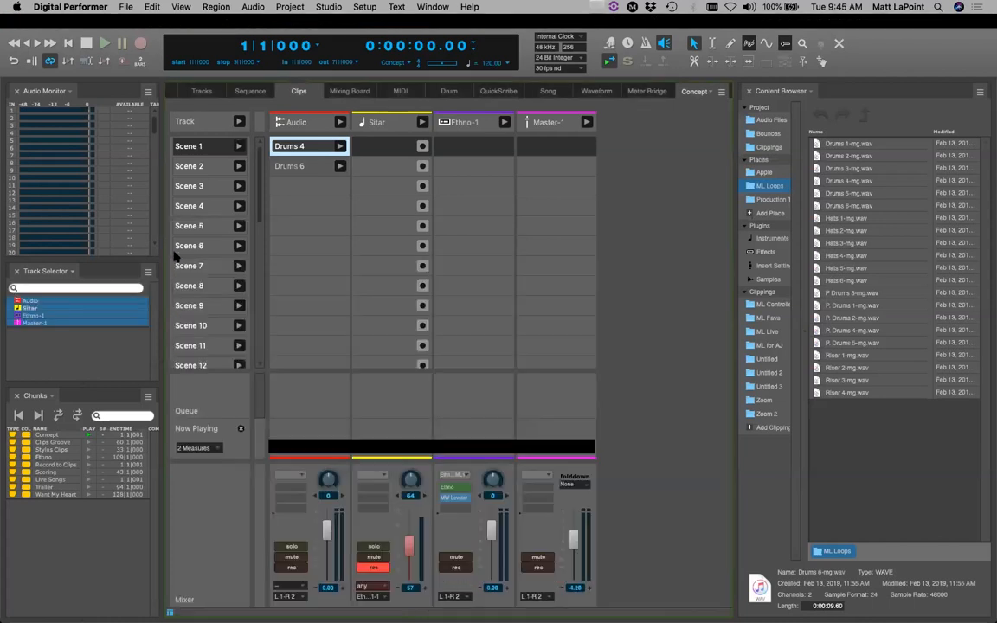
pyautogui.click(176, 253)
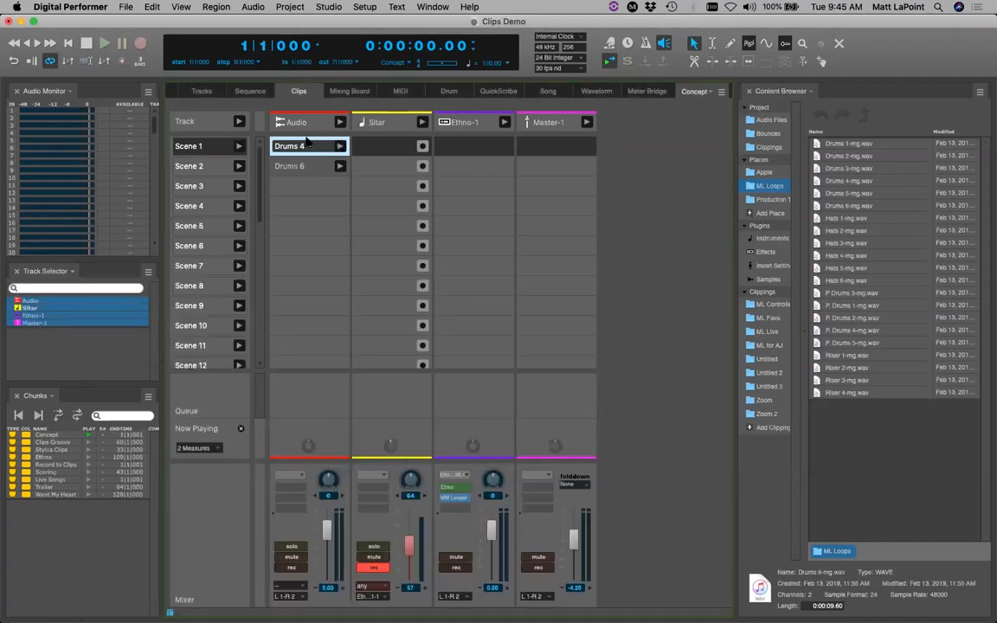
pyautogui.click(271, 155)
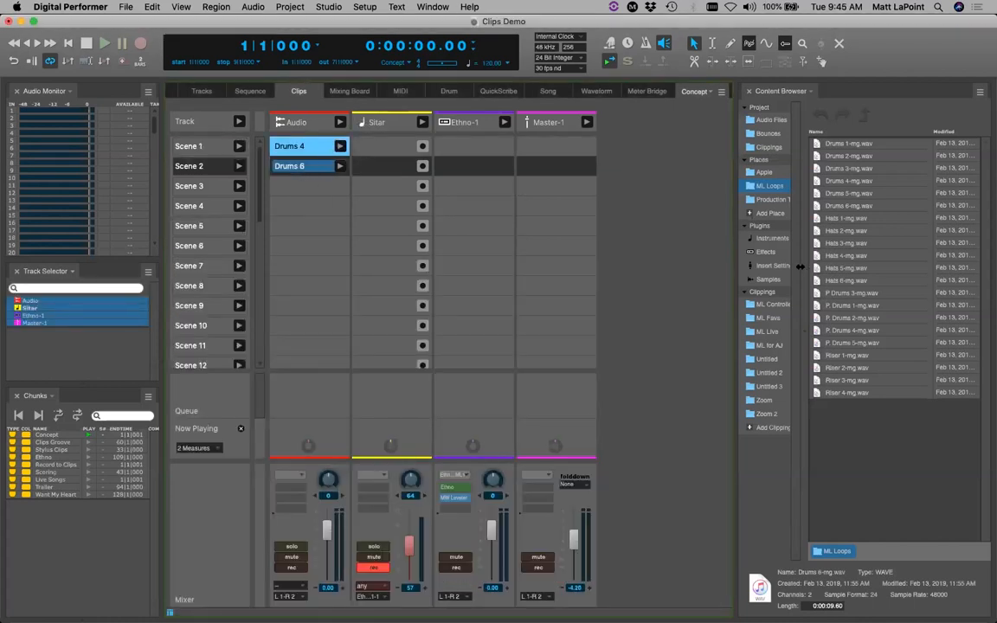
# Add the P. Drums 3 loop to Scene 5 of the Audio track and inspect it in the clip editor
pyautogui.click(847, 295)
pyautogui.moveTo(847, 295); pyautogui.dragTo(317, 225)
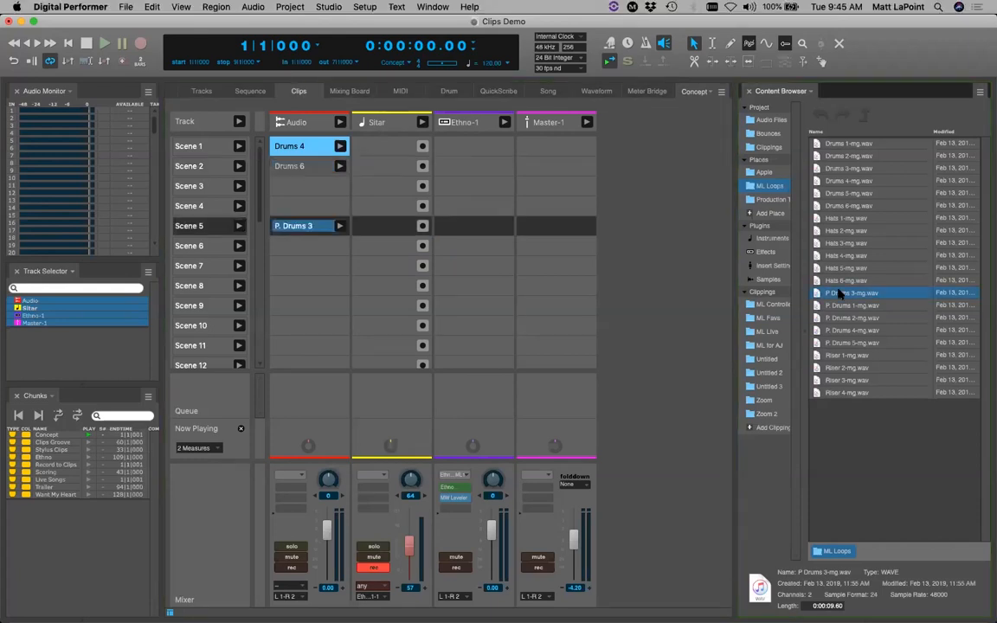
pyautogui.click(295, 226)
pyautogui.doubleClick(295, 225)
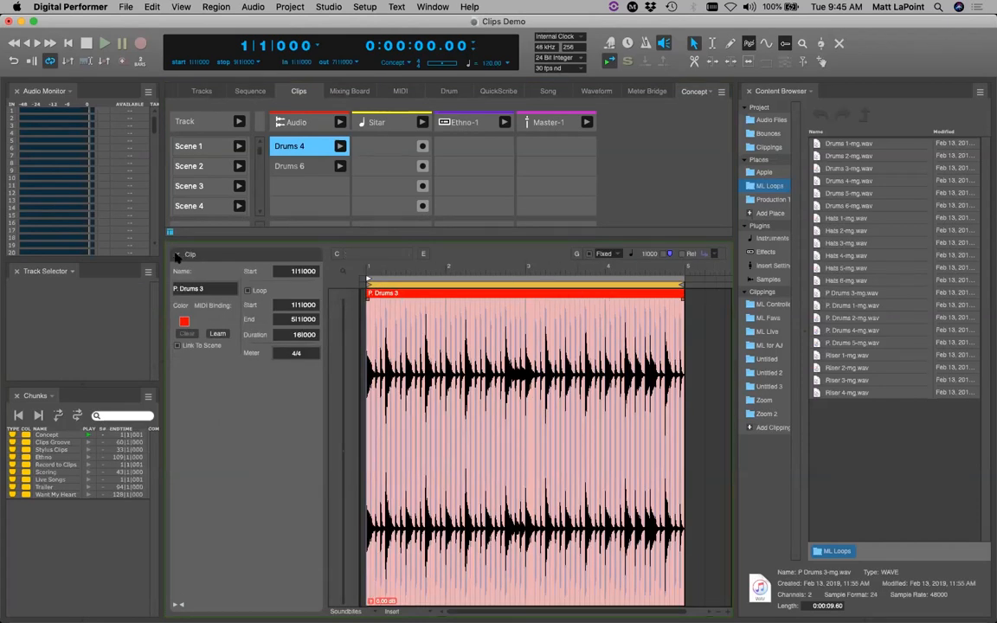
pyautogui.click(176, 255)
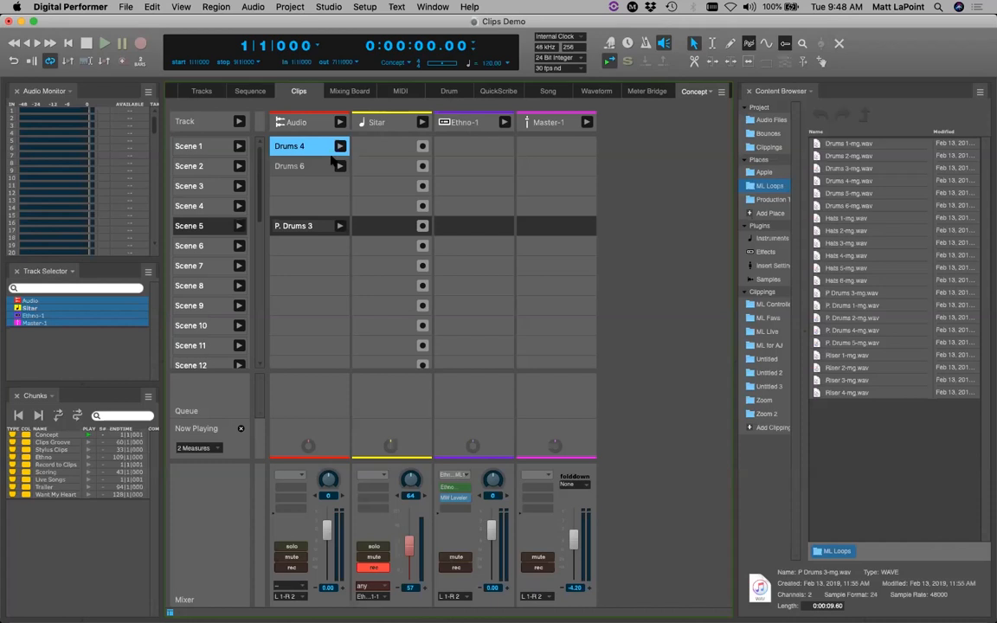
# Review the clip launch intervals, keeping 2 Measures, then launch Drums 4, Drums 6 and P. Drums 3 in succession
pyautogui.click(192, 448)
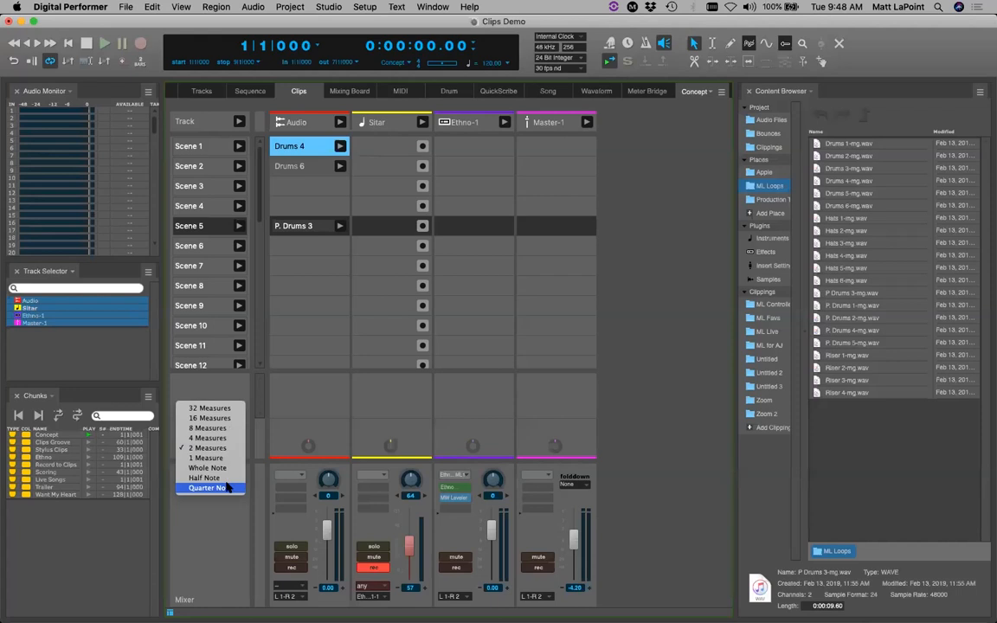
pyautogui.click(206, 448)
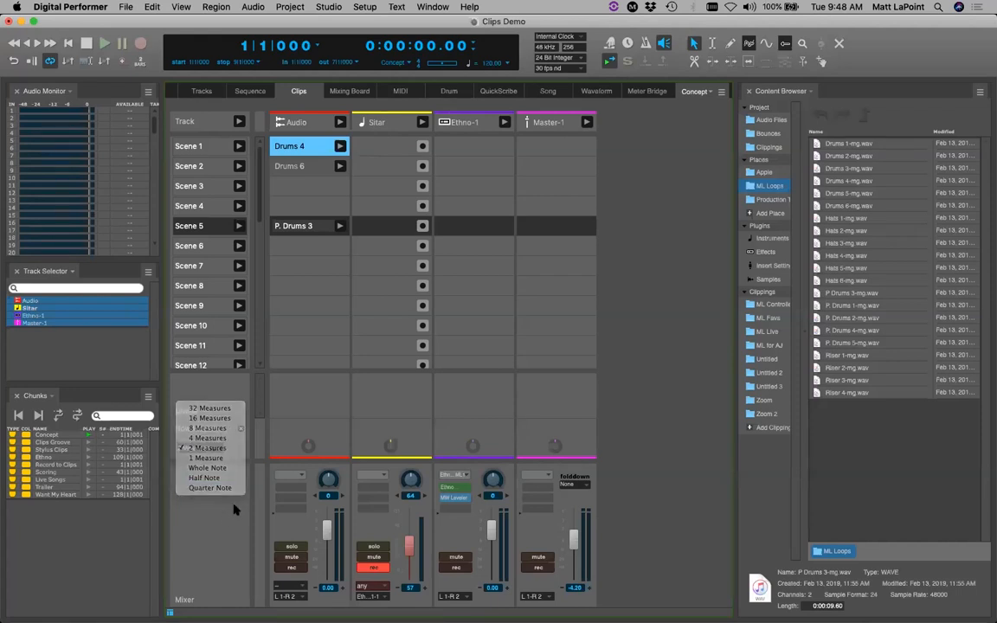
pyautogui.click(341, 147)
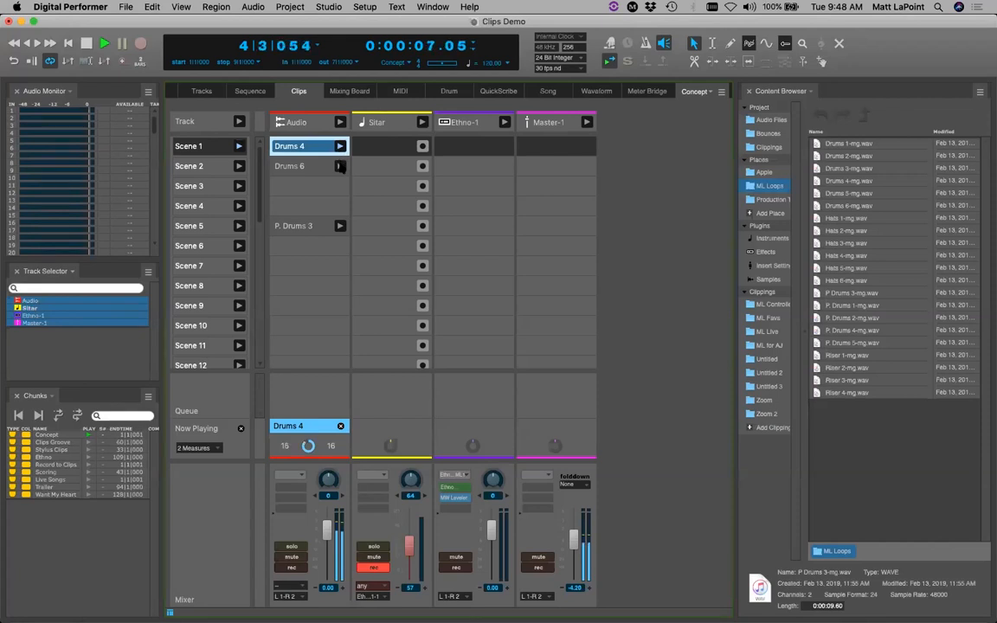
pyautogui.click(340, 166)
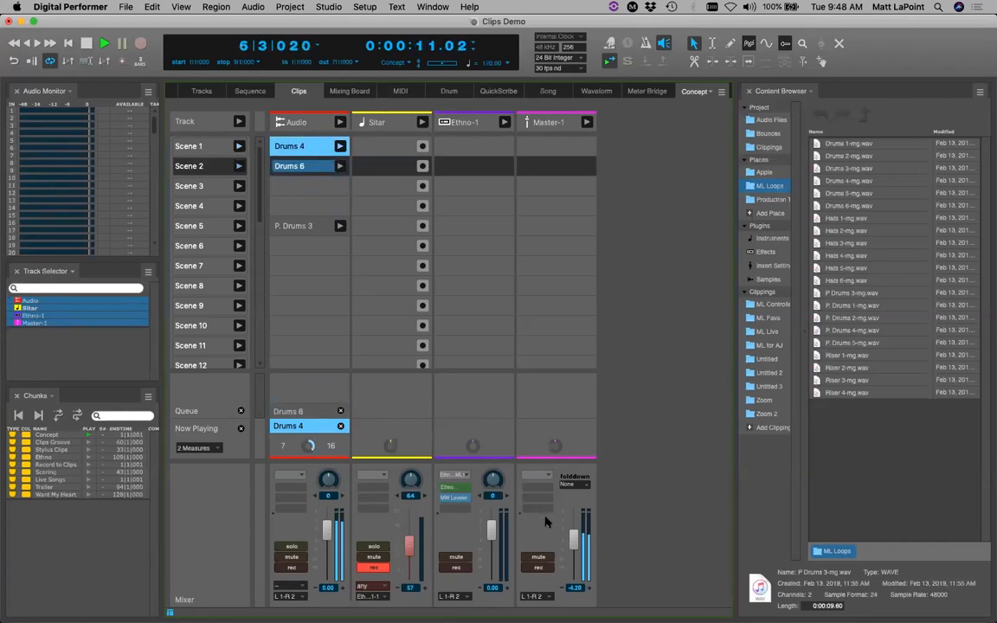
pyautogui.click(341, 226)
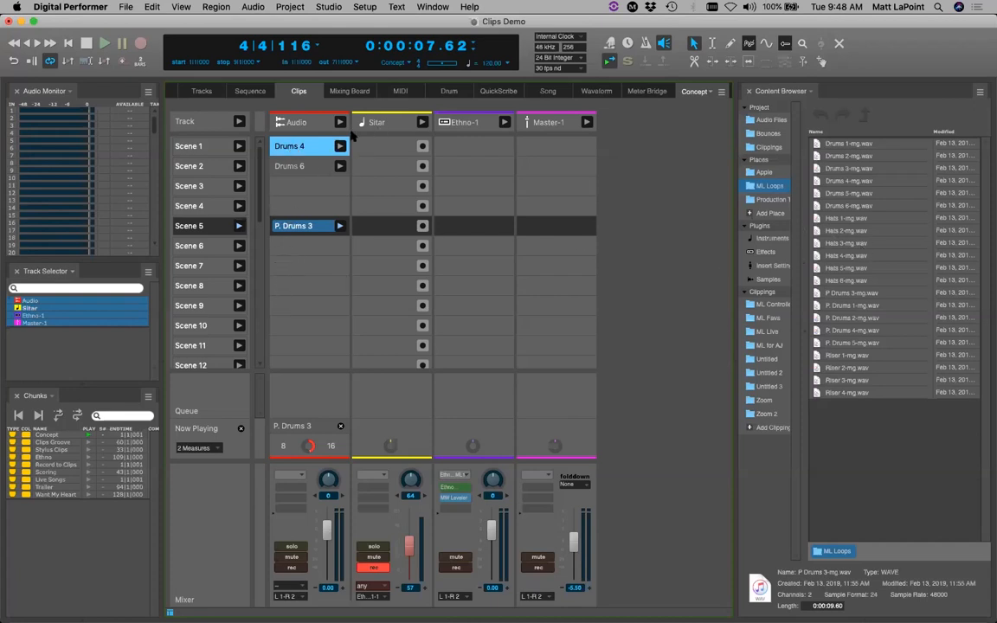
# Undo the edits back to where the Tracks overview holds the drum soundbites and the Sitar clip, with playback rewound
pyautogui.click(199, 92)
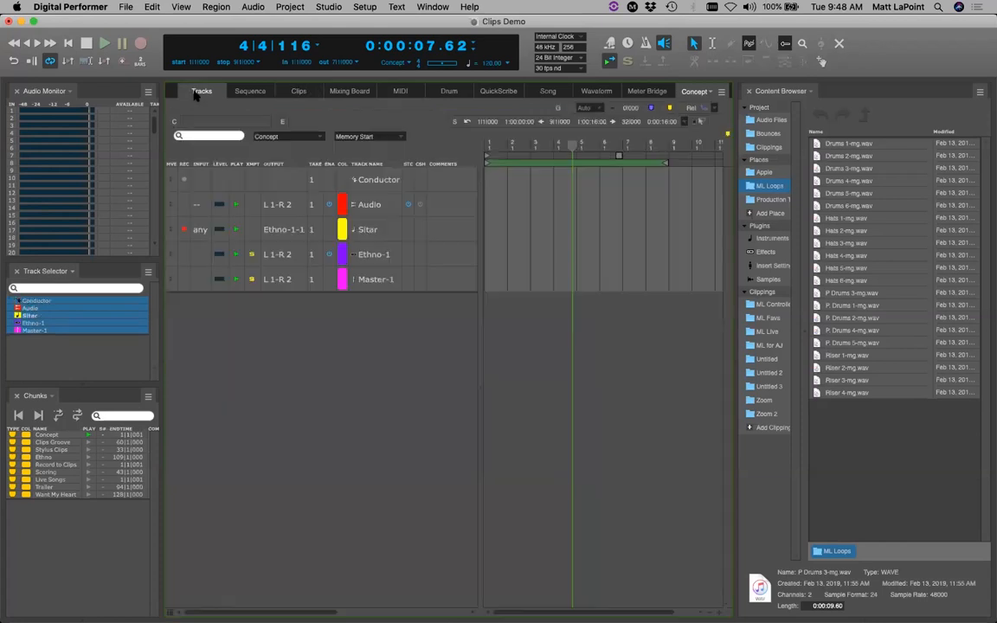
pyautogui.click(69, 44)
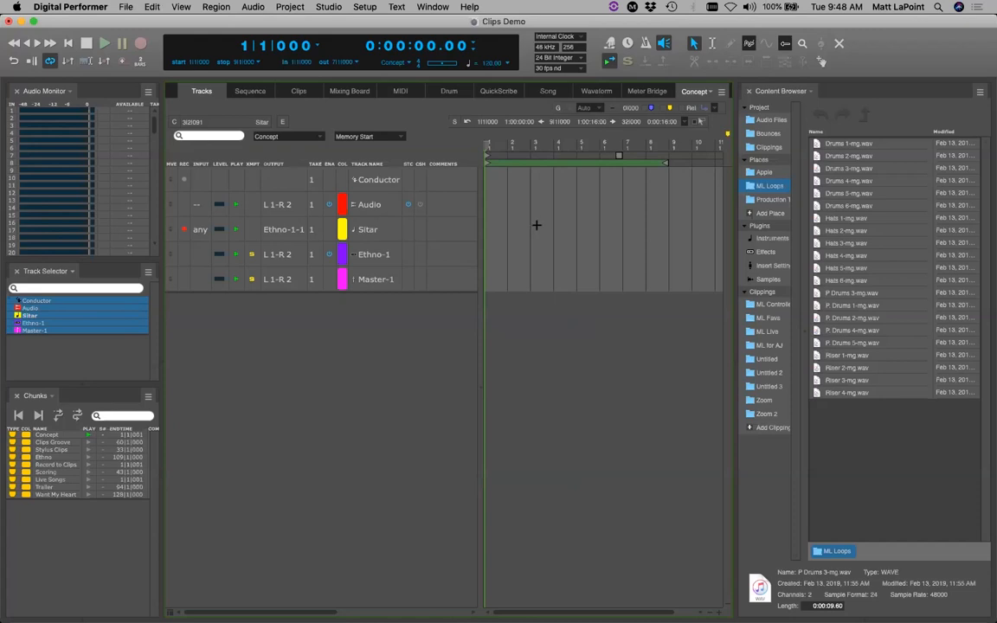
pyautogui.press('super+a')
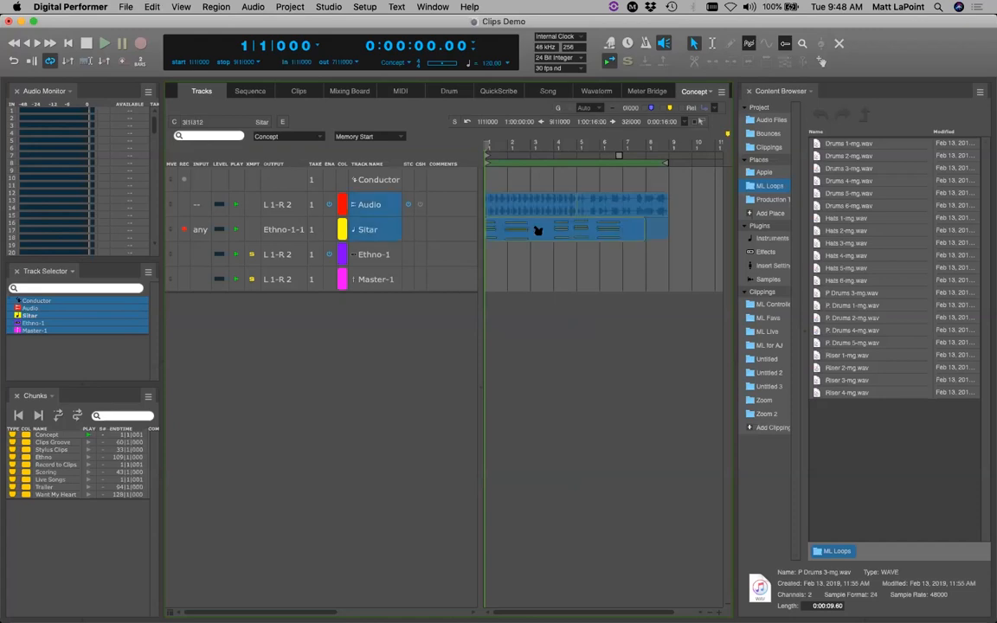
pyautogui.click(432, 319)
# Delete the drum soundbites from the Audio track in the Tracks overview
pyautogui.moveTo(676, 203); pyautogui.dragTo(552, 204)
pyautogui.click(552, 202)
pyautogui.press('Delete')
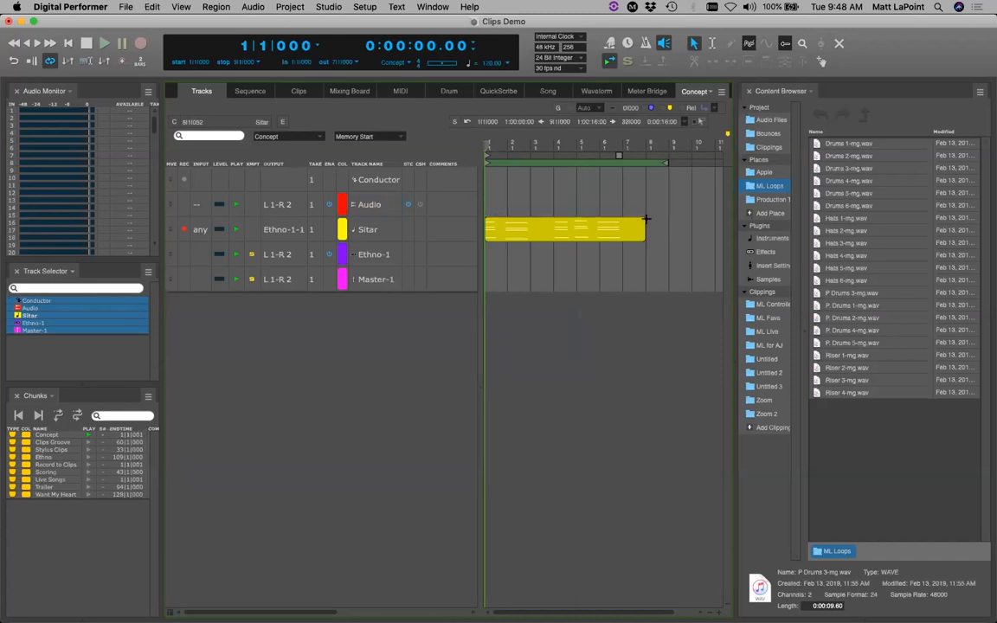
# Unpack the Sitar clip into plain MIDI track data and play back its beginning
pyautogui.moveTo(667, 229); pyautogui.dragTo(431, 207)
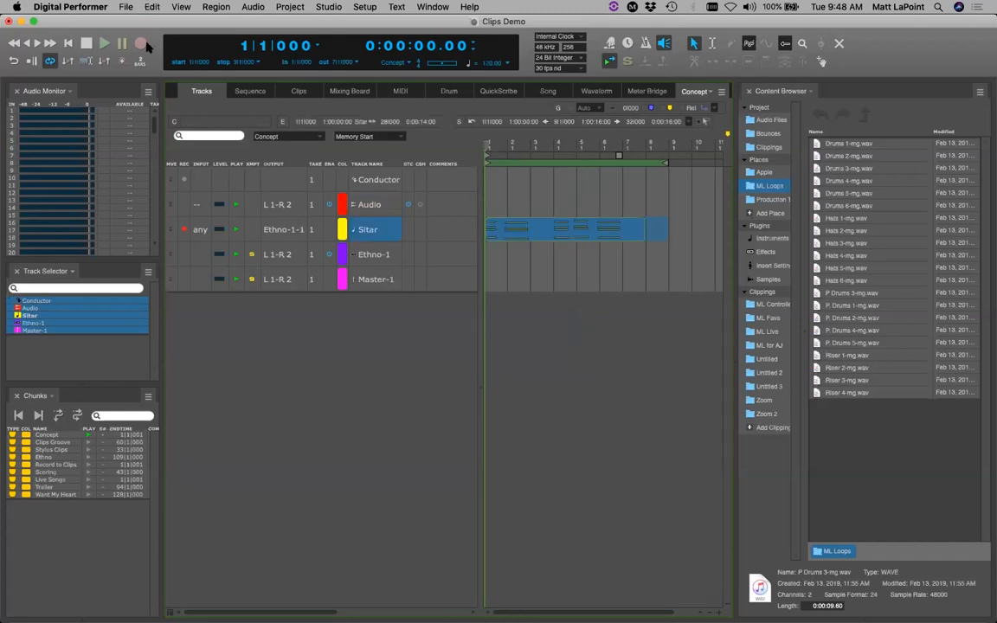
pyautogui.click(208, 7)
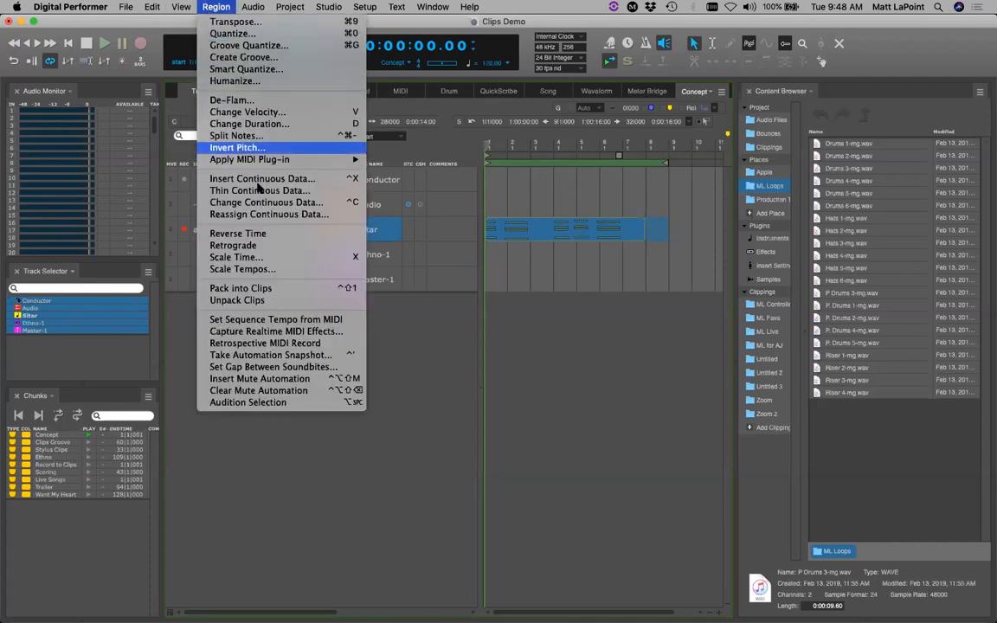
pyautogui.click(276, 301)
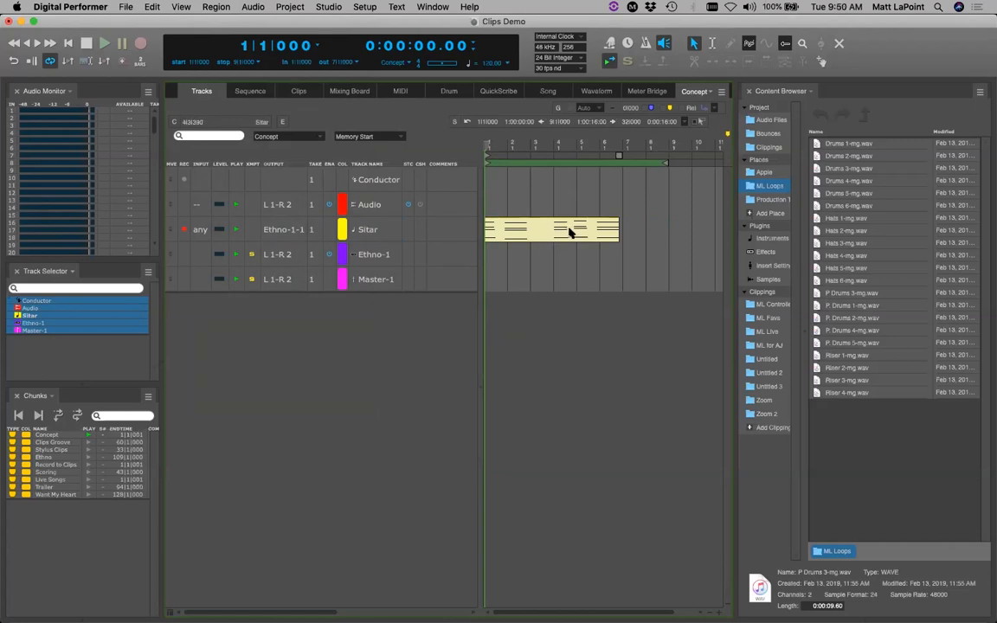
pyautogui.press('space')
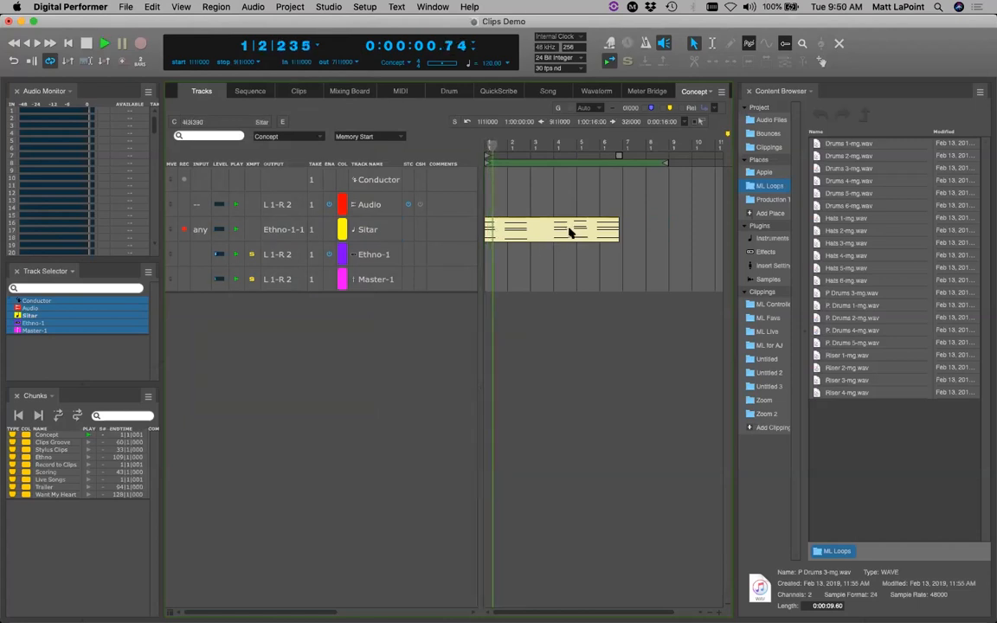
pyautogui.press('space')
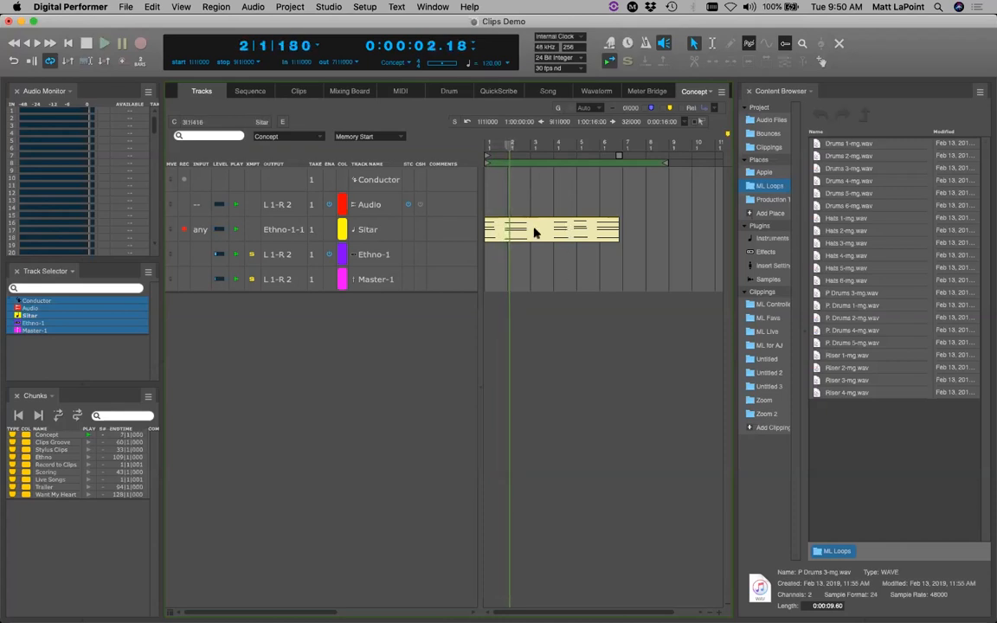
# Copy the unpacked Sitar phrase and paste it into Scene 1 of the Sitar track in the Clips window
pyautogui.moveTo(550, 229); pyautogui.dragTo(498, 230)
pyautogui.click(565, 234)
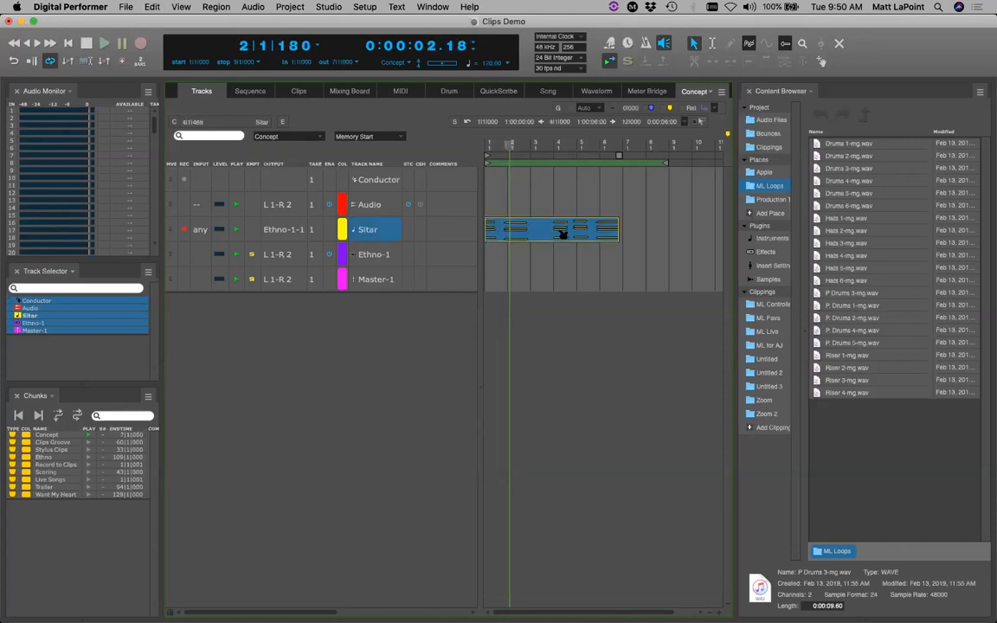
pyautogui.click(300, 92)
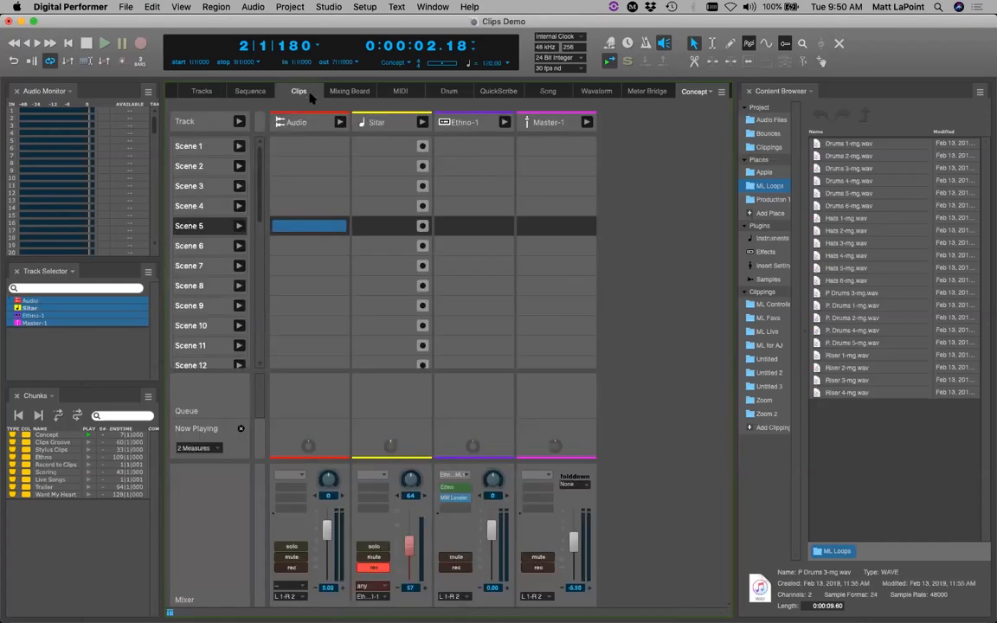
pyautogui.rightClick(387, 151)
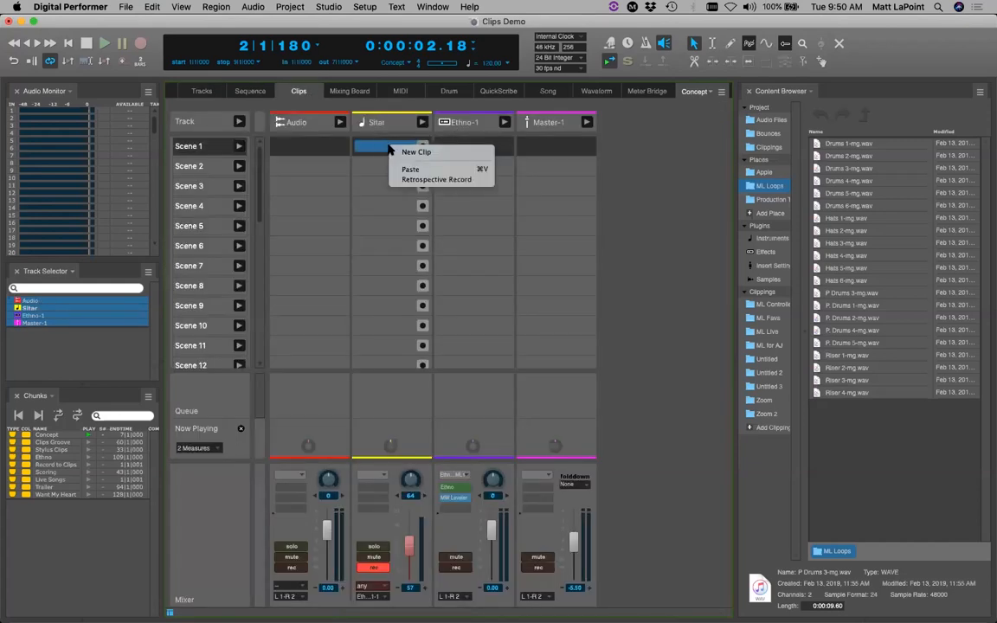
pyautogui.click(416, 169)
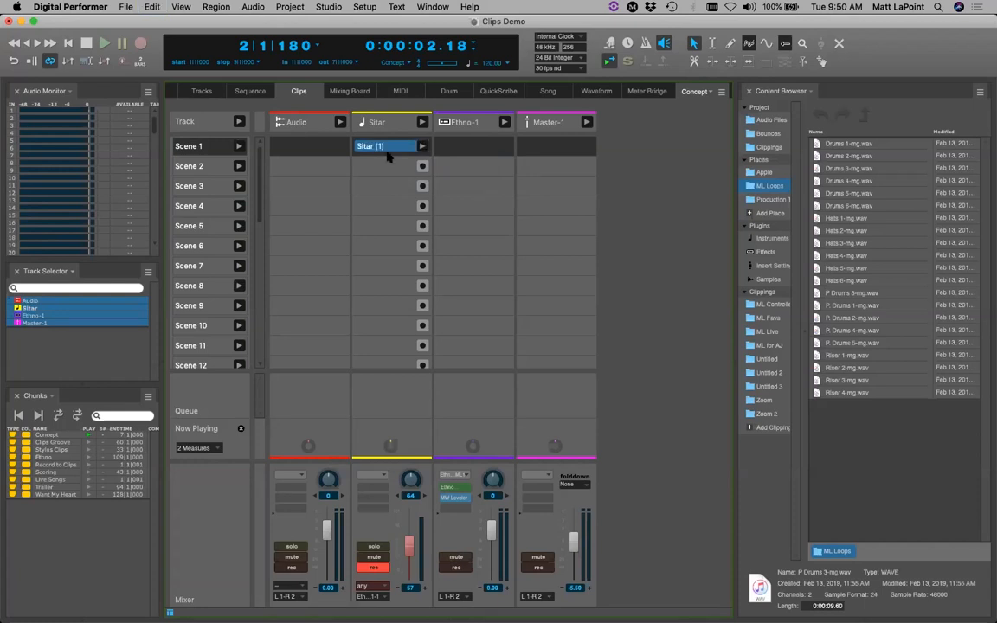
# Open the Scene 1 Sitar clip in the clip editor and shorten its loop to end at 4|1|000
pyautogui.doubleClick(372, 146)
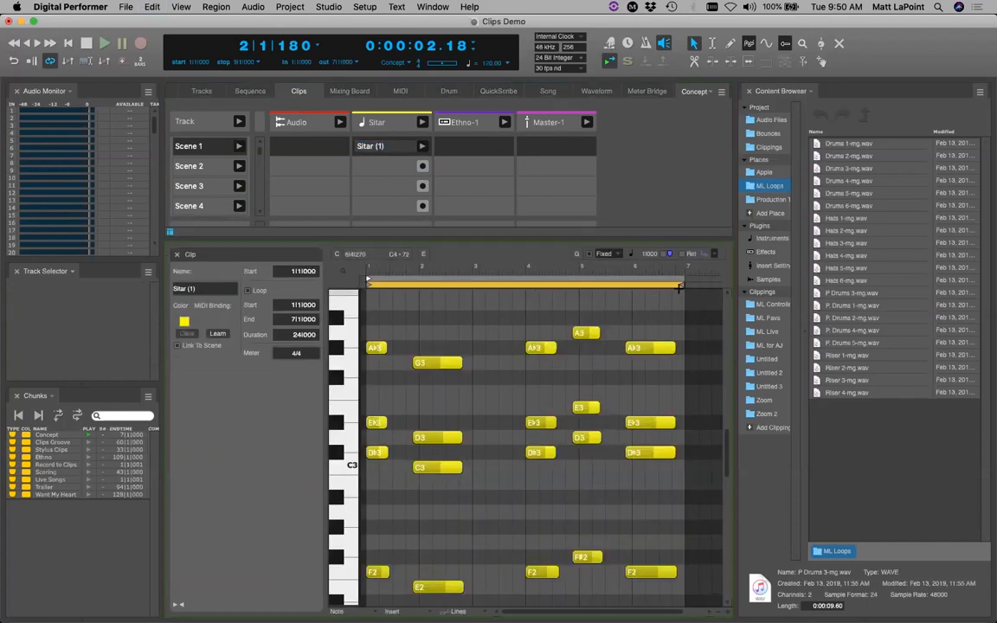
pyautogui.moveTo(682, 285); pyautogui.dragTo(527, 286)
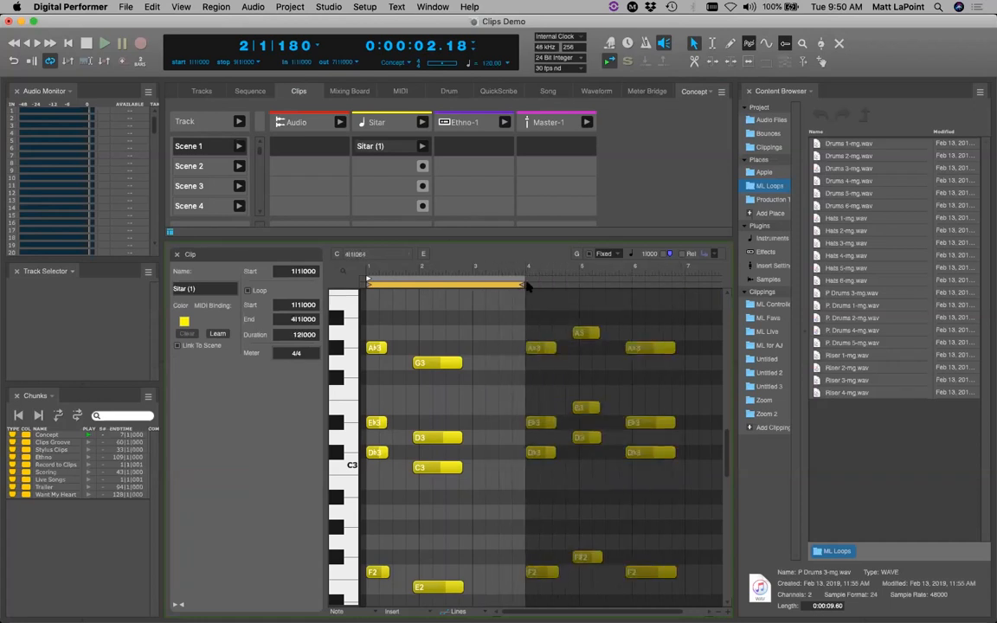
# Close the clip editor and play the Scene 1 Sitar clip from the beginning of the sequence
pyautogui.click(166, 233)
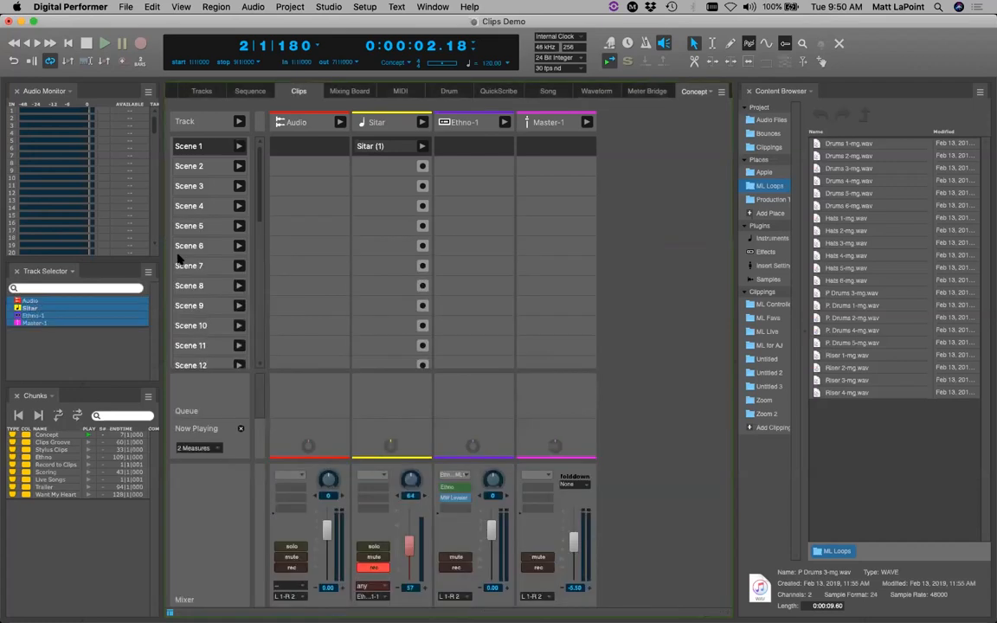
pyautogui.click(67, 43)
pyautogui.click(422, 146)
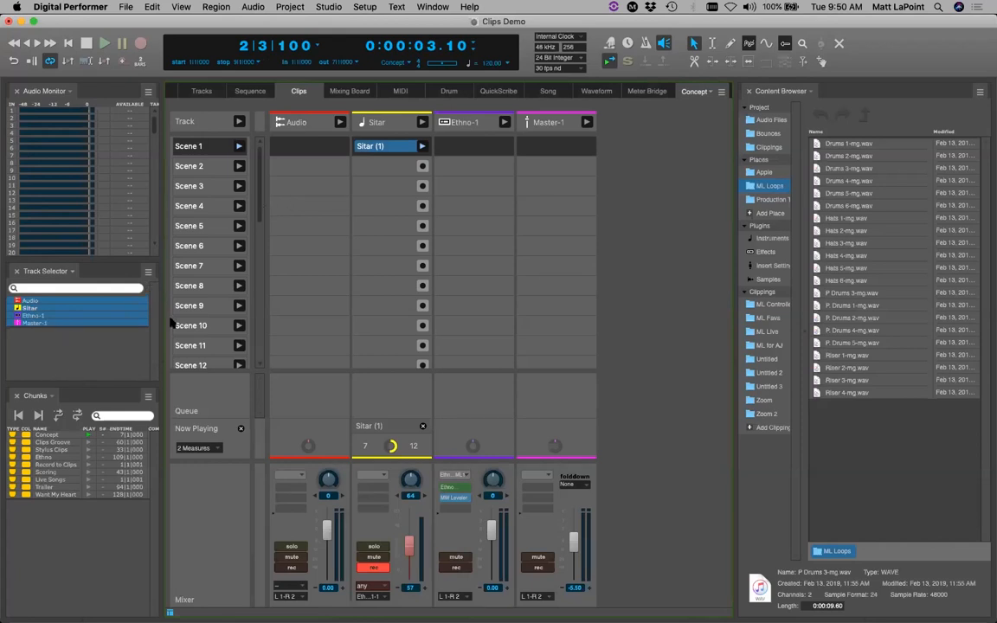
# Compare the Concept sequence's Tracks overview with its Clips window, selecting the Audio through Master-1 tracks and rewinding to the start
pyautogui.click(184, 86)
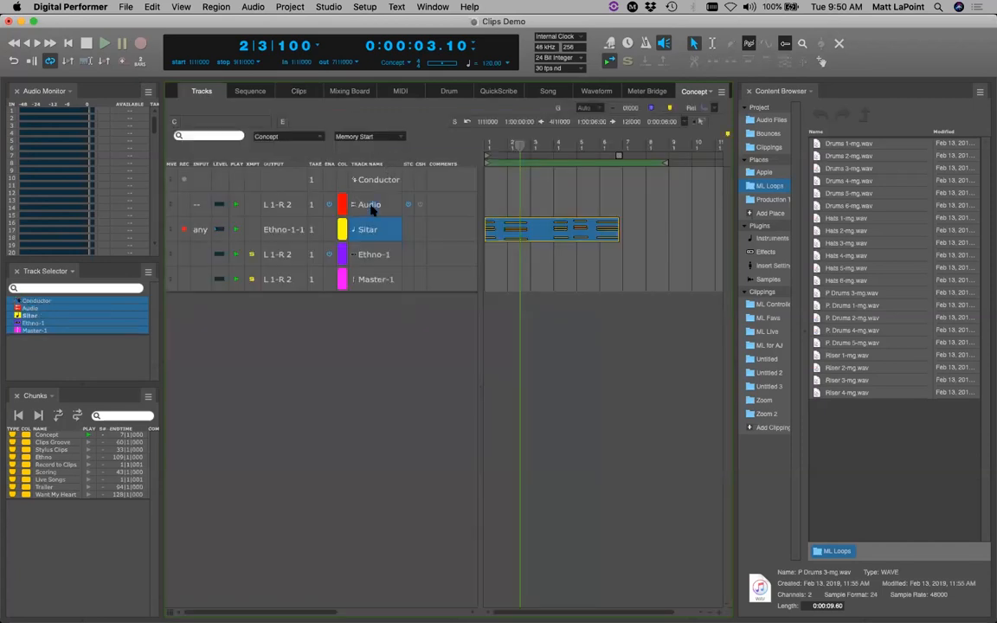
pyautogui.moveTo(363, 207); pyautogui.dragTo(375, 277)
pyautogui.click(294, 90)
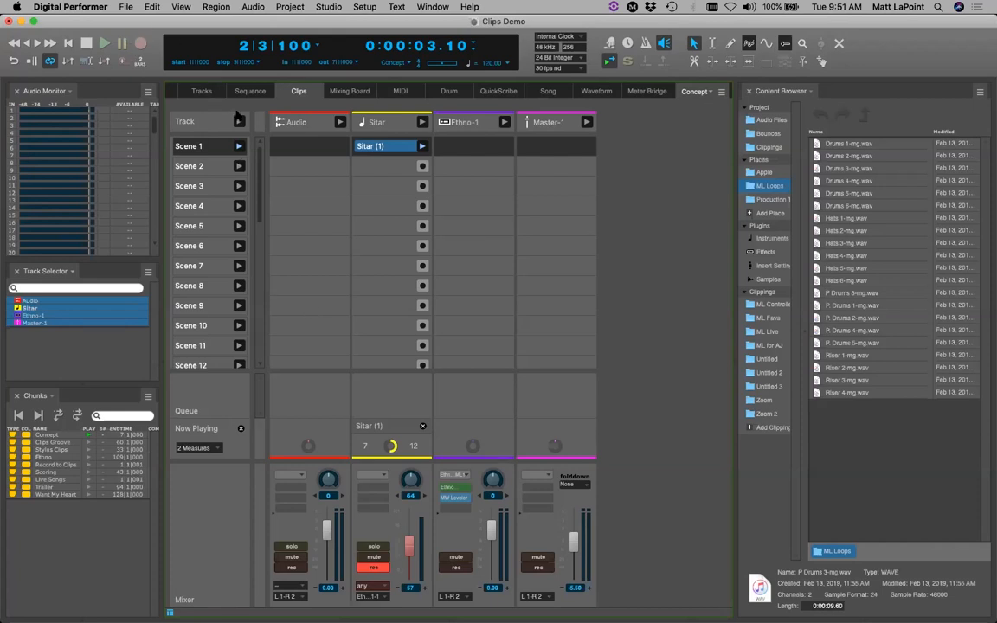
pyautogui.click(199, 90)
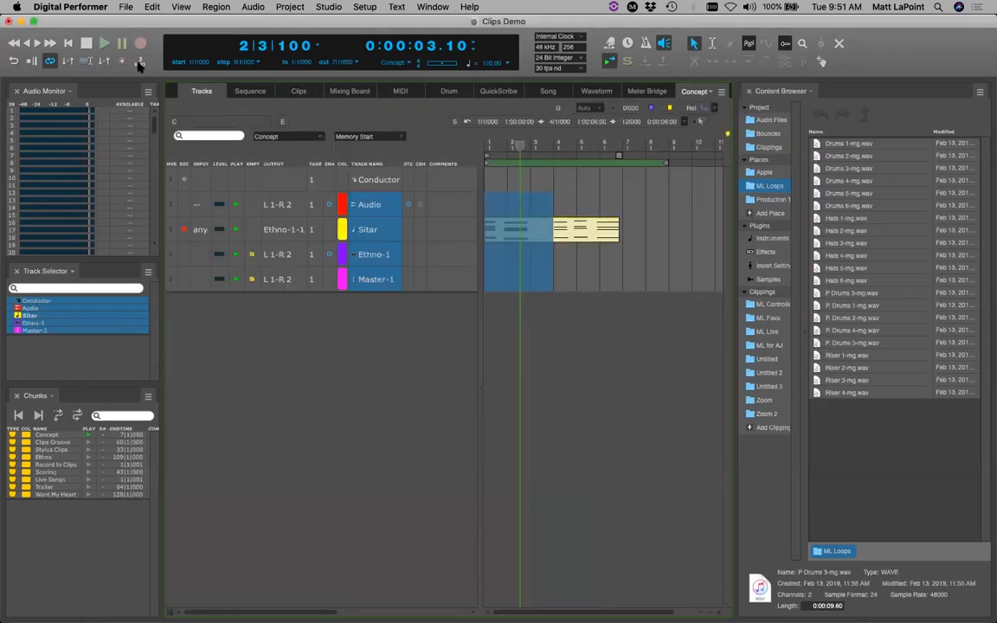
pyautogui.click(69, 45)
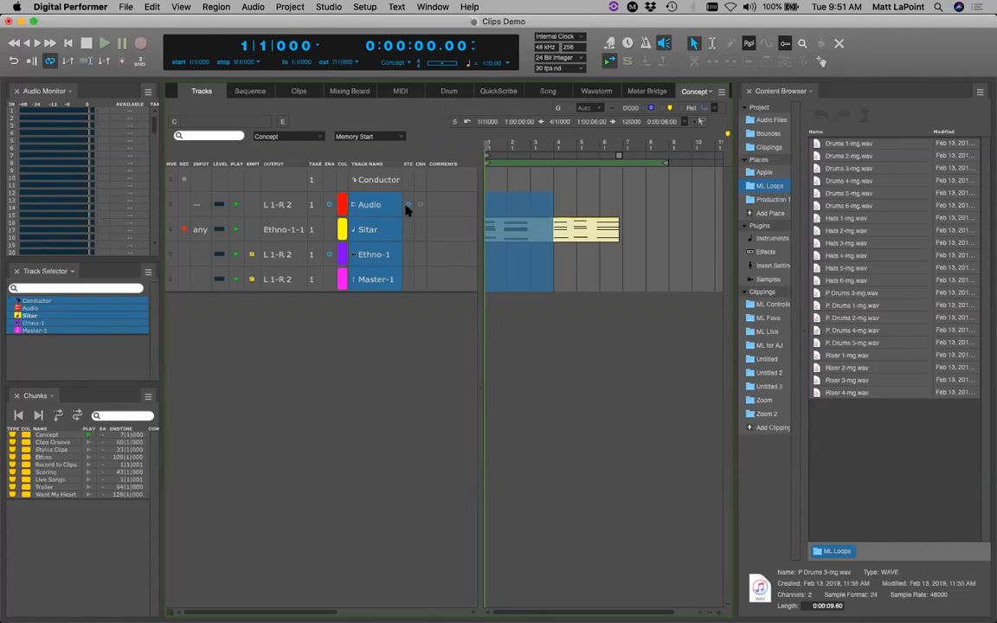
# Make Clips Groove the active sequence with the Content Browser closed, and save the project
pyautogui.click(87, 443)
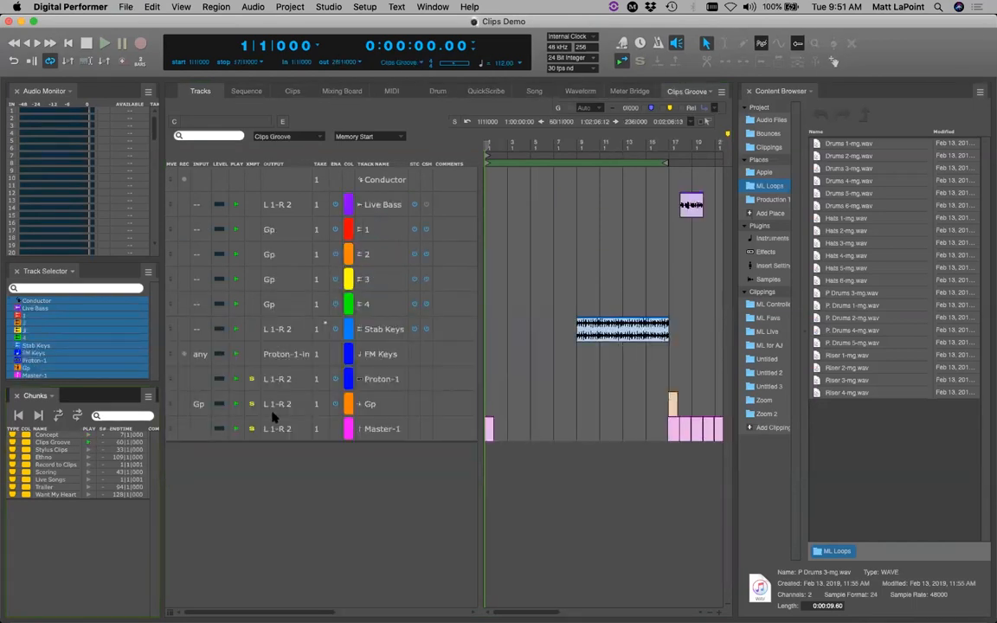
pyautogui.click(751, 90)
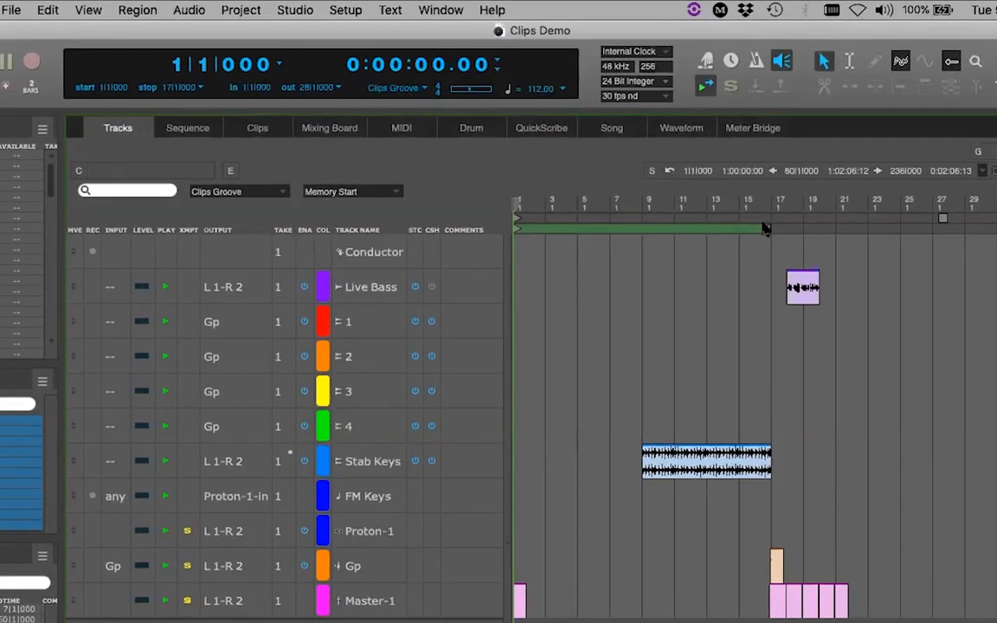
pyautogui.press('super+s')
# Review the Live Bass track, tracks 1 to 4 and the Stab Keys soundbite by selecting them, and clear the selection
pyautogui.click(374, 289)
pyautogui.moveTo(371, 320); pyautogui.dragTo(376, 424)
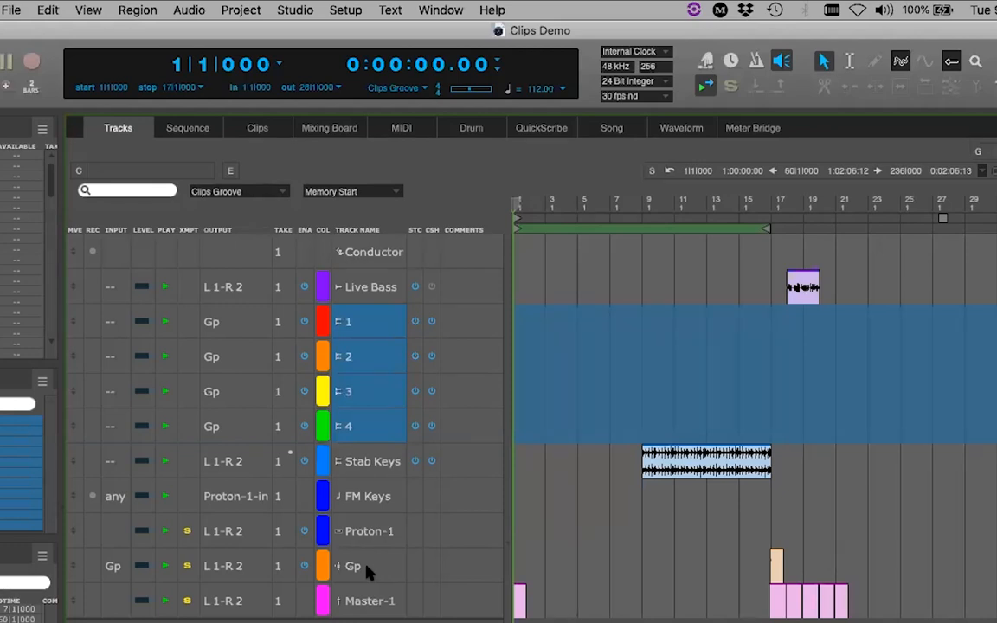
pyautogui.click(459, 620)
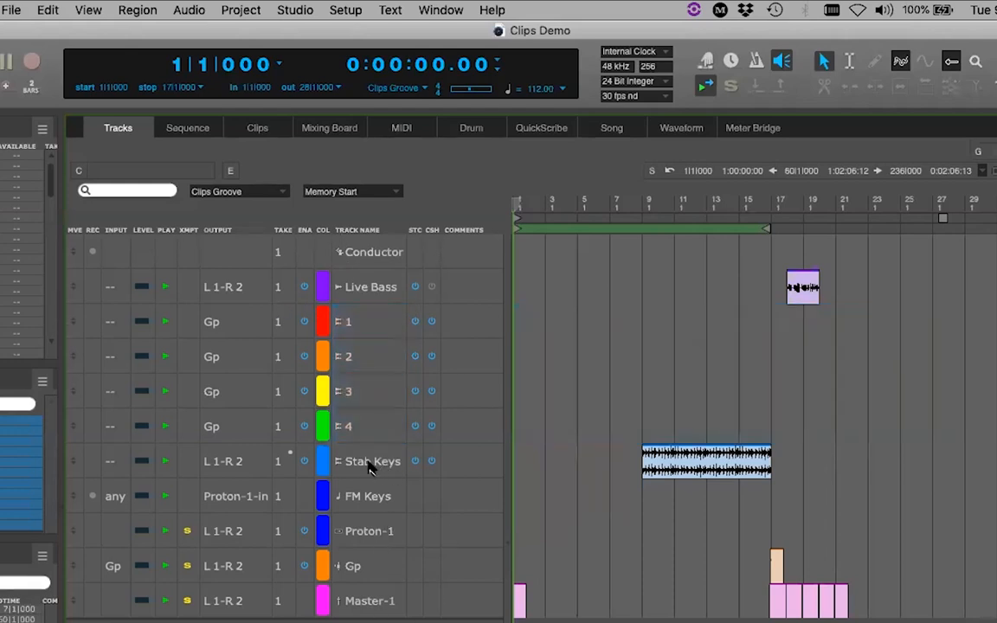
pyautogui.click(714, 465)
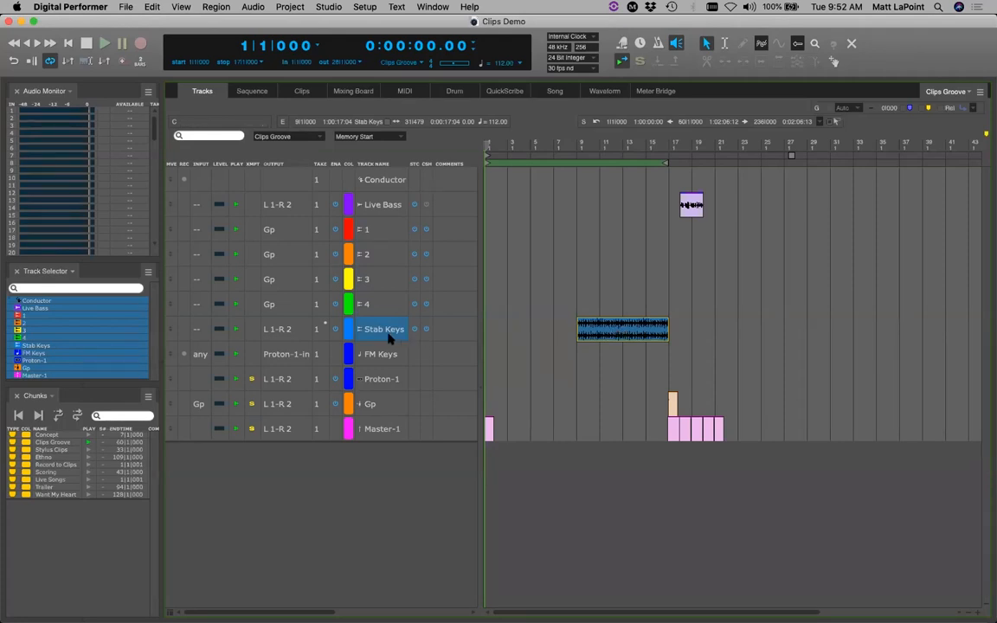
pyautogui.click(373, 483)
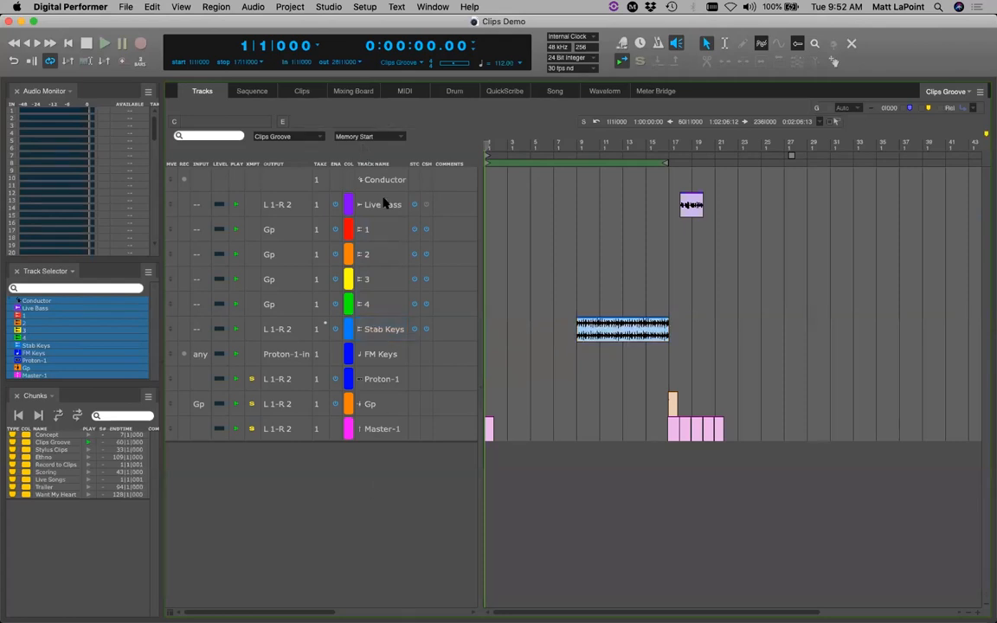
# Select every track from Live Bass through Master-1 and bring up their clips in the Clips window
pyautogui.moveTo(385, 206); pyautogui.dragTo(378, 446)
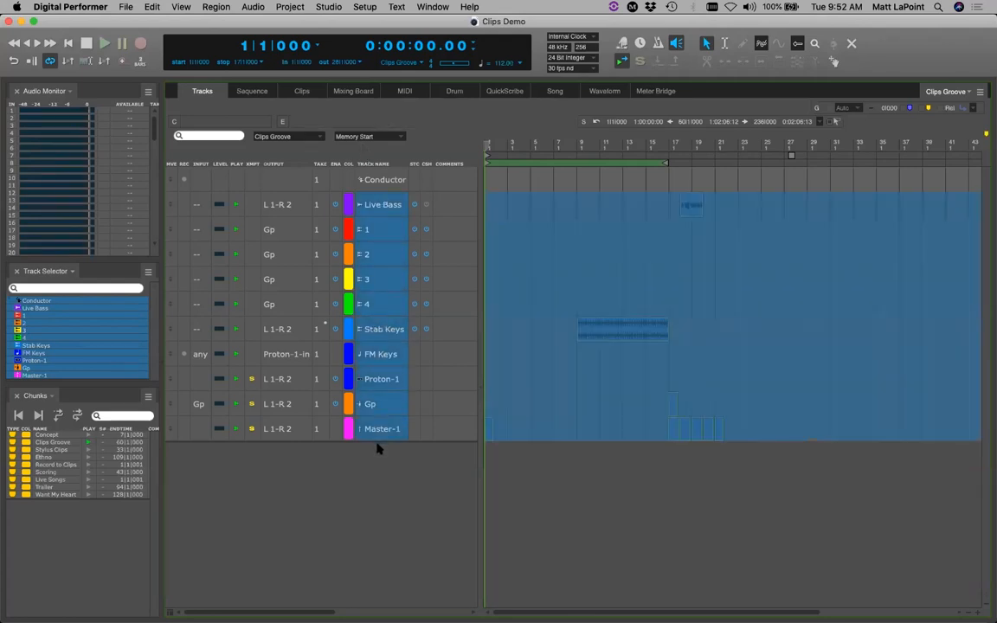
pyautogui.hotkey('shift', 'l')
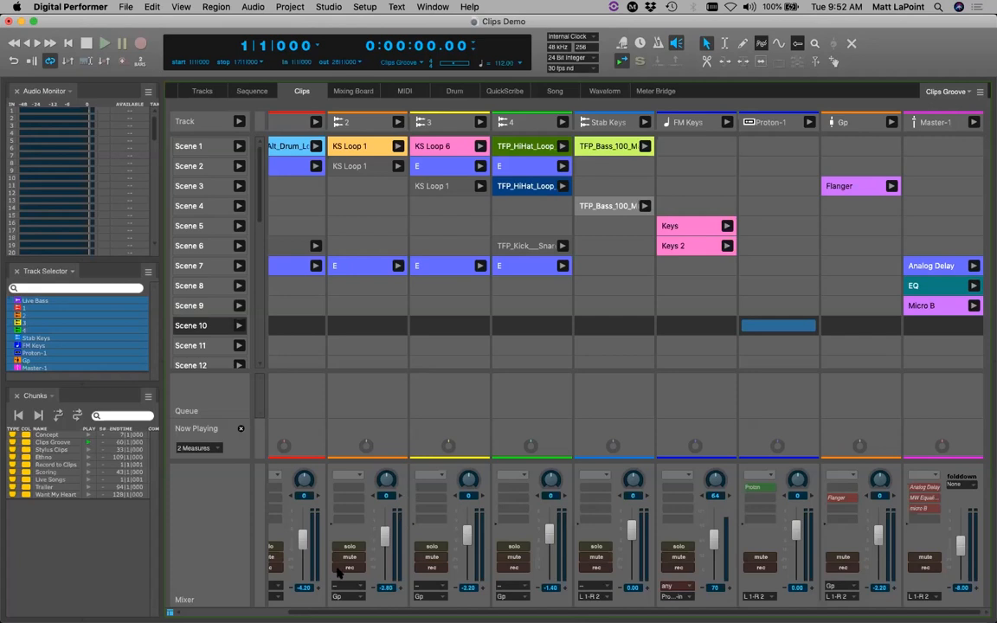
pyautogui.hscroll(-4, 306, 517)
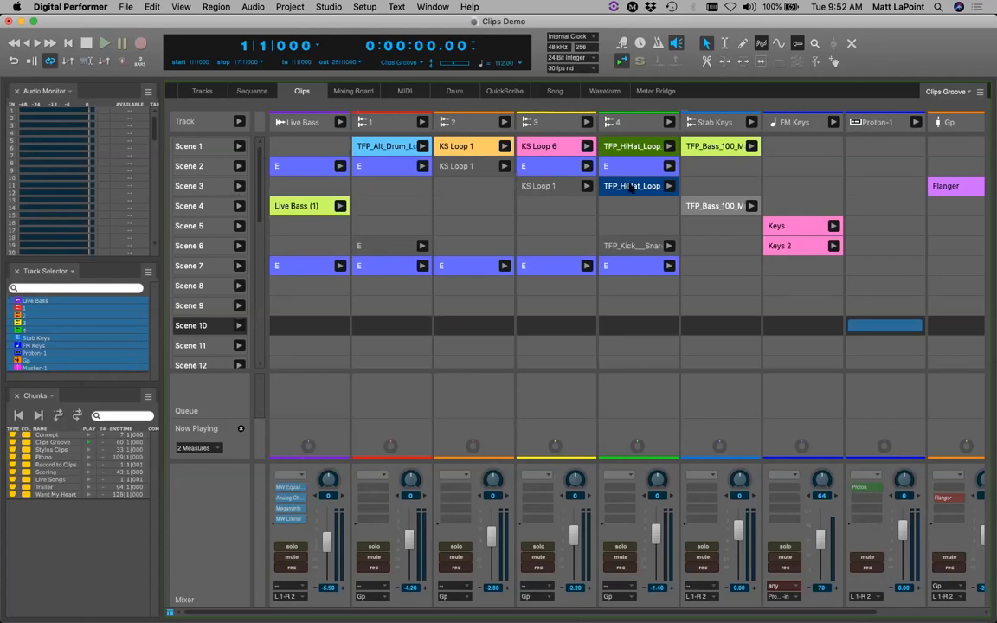
# Copy the Scene 1 KS Loop 1 clip of track 2 into Scene 3 of the same track
pyautogui.click(453, 146)
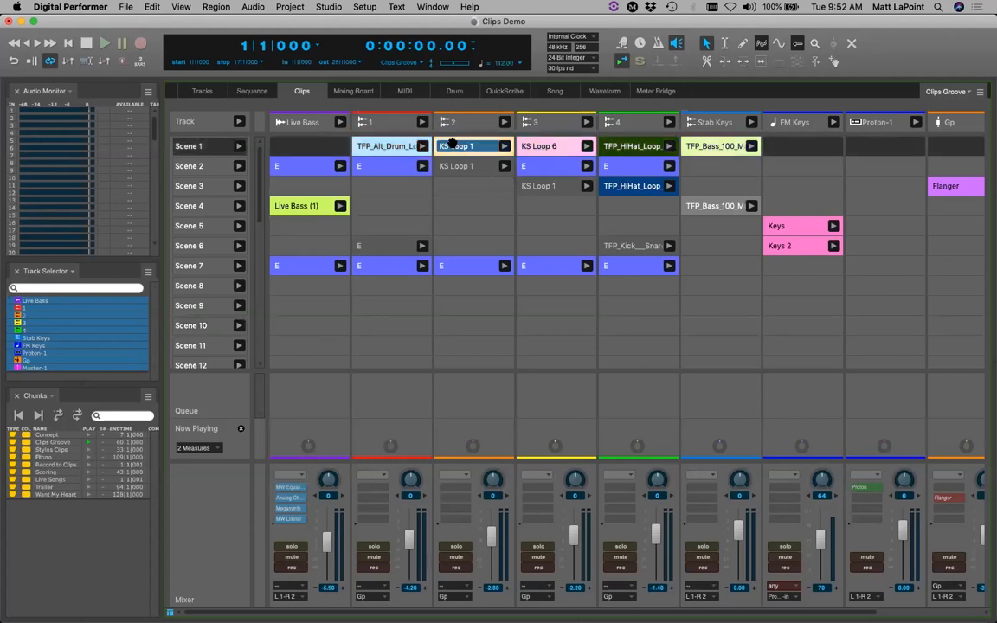
pyautogui.moveTo(453, 145); pyautogui.dragTo(454, 186)
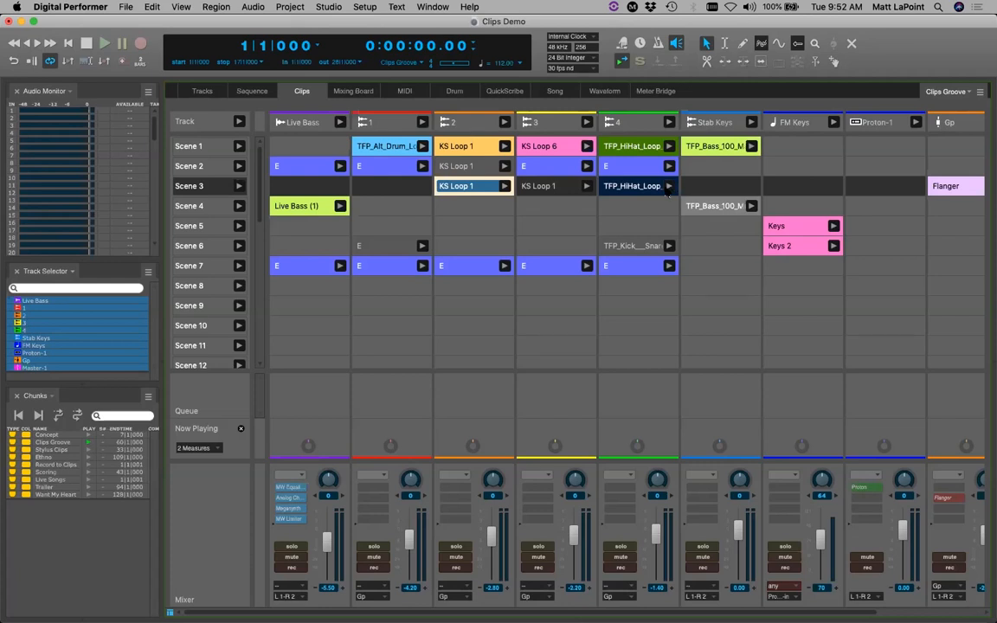
pyautogui.click(194, 148)
pyautogui.doubleClick(196, 148)
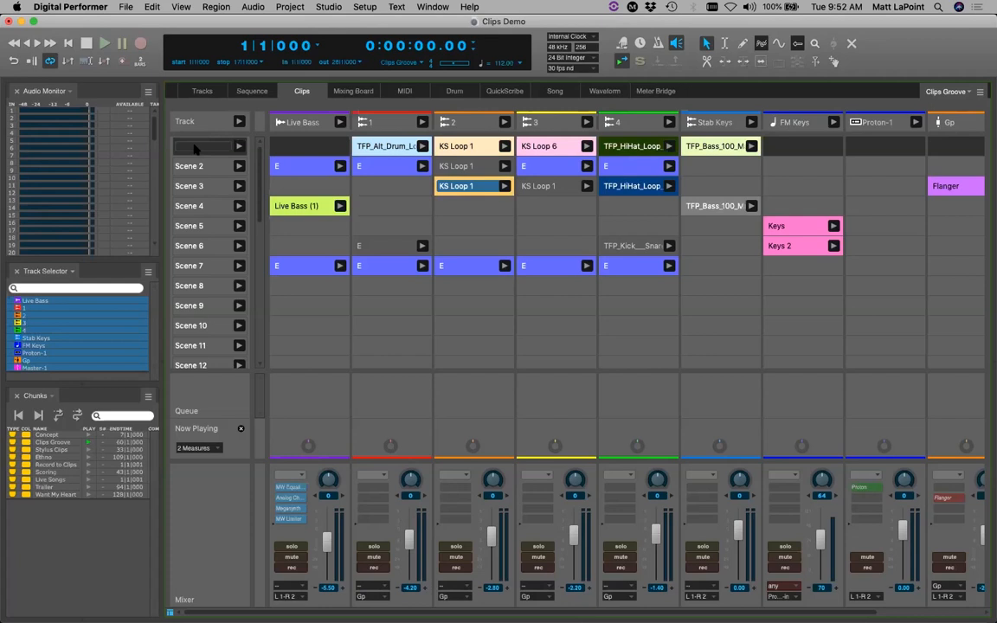
pyautogui.click(290, 285)
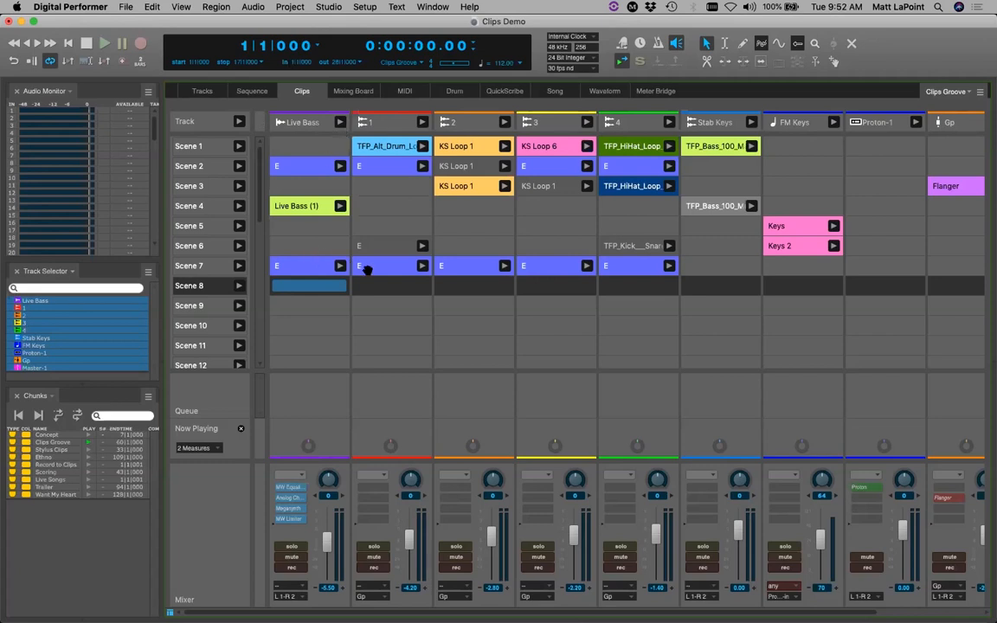
# Launch Scene 1 and check the playing clips and mixer levels across all tracks out to Master-1
pyautogui.click(239, 146)
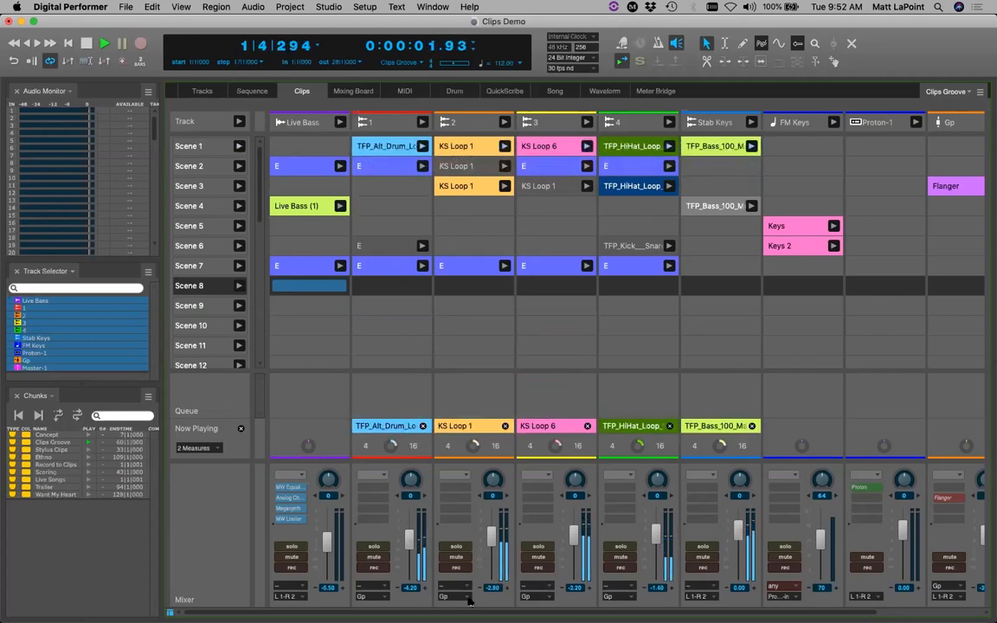
pyautogui.hscroll(5, 469, 588)
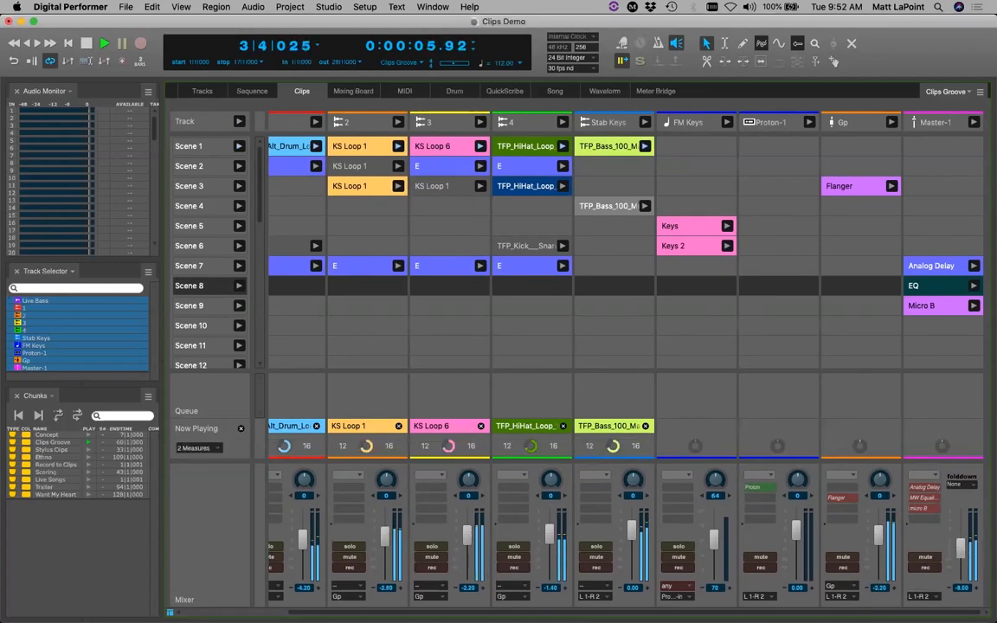
pyautogui.hscroll(-6, 416, 429)
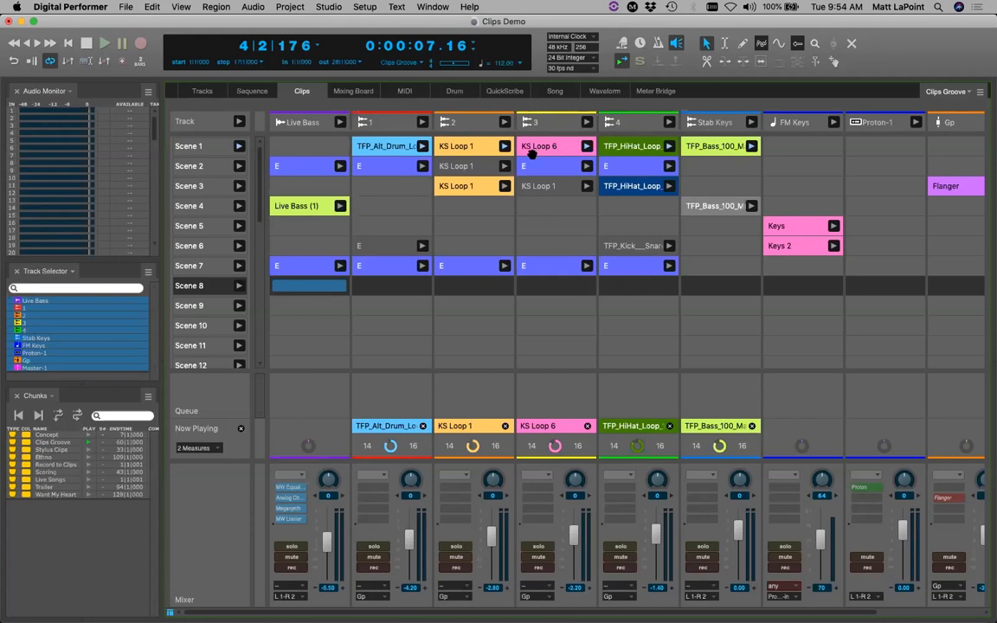
# Inspect the Scene 4 Live Bass clip in the clip editor and find its source soundbite in the Tracks overview
pyautogui.doubleClick(308, 205)
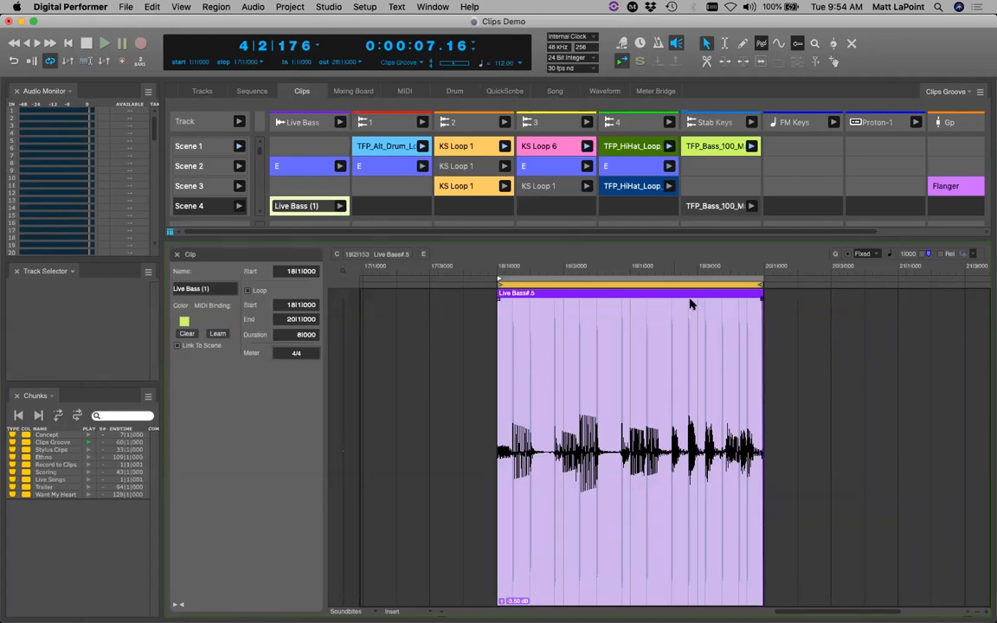
pyautogui.click(177, 255)
pyautogui.click(202, 91)
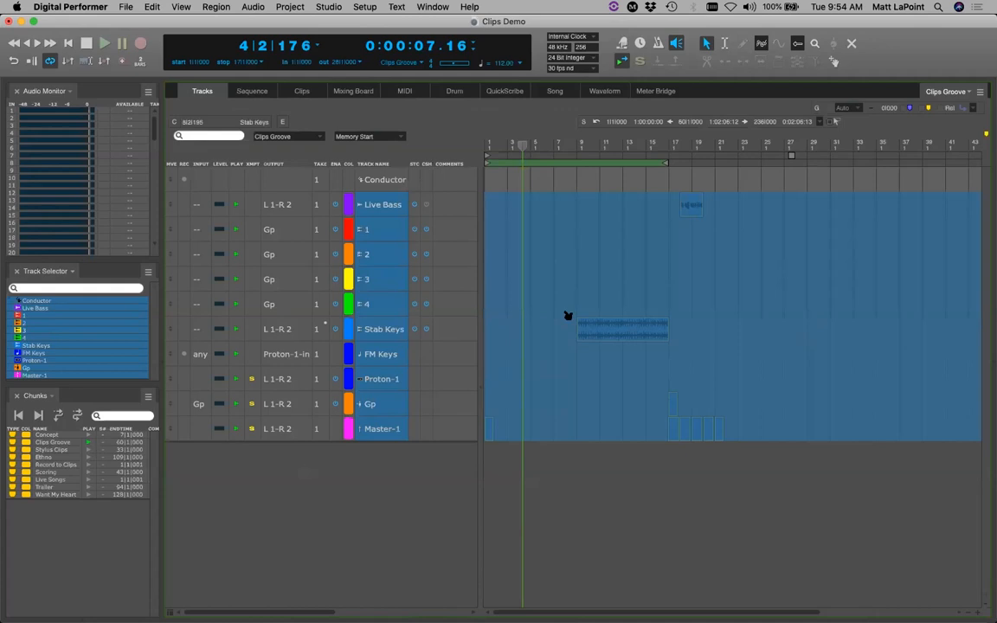
pyautogui.click(583, 495)
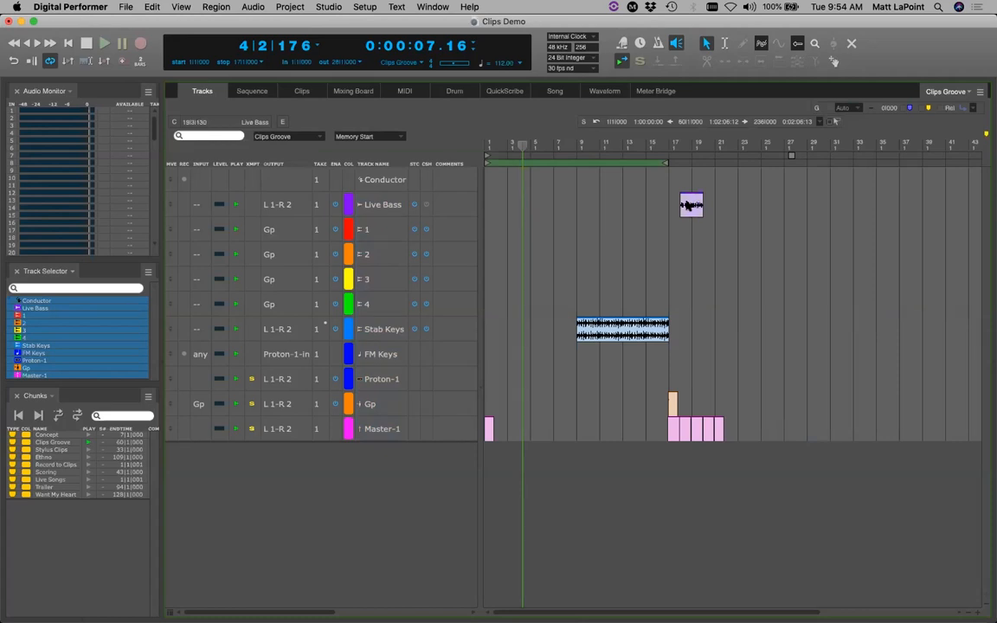
pyautogui.click(690, 206)
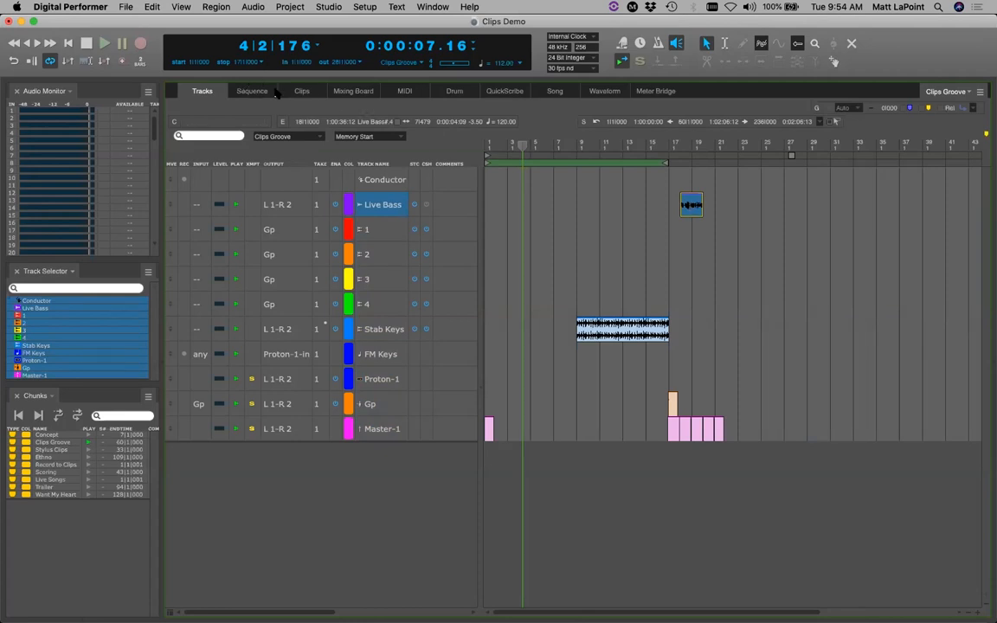
# Reopen the Scene 4 Live Bass clip in the clip editor and compare it again with its soundbite in the Tracks overview
pyautogui.click(301, 91)
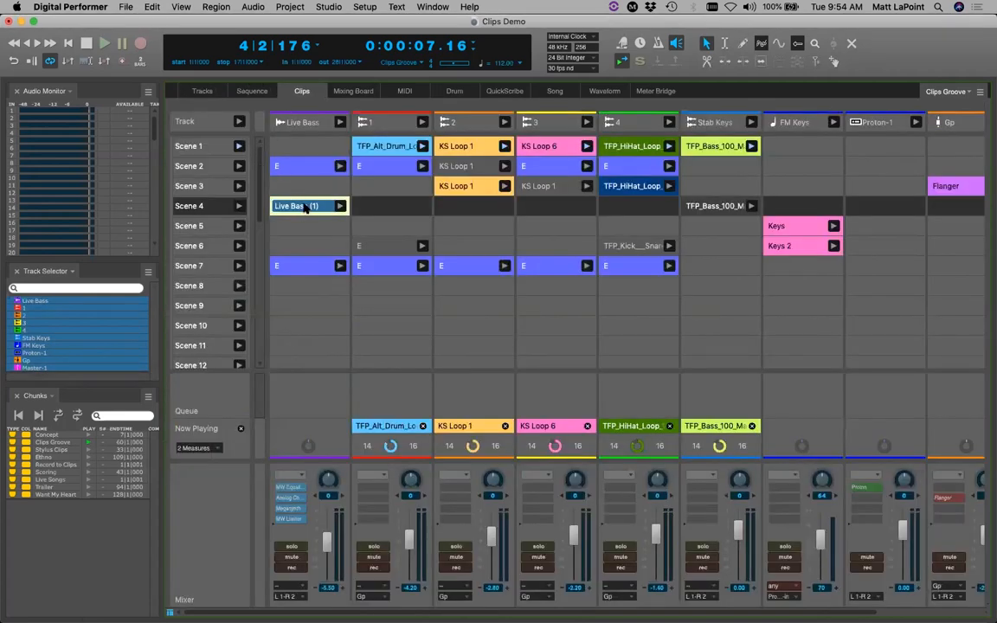
pyautogui.doubleClick(305, 206)
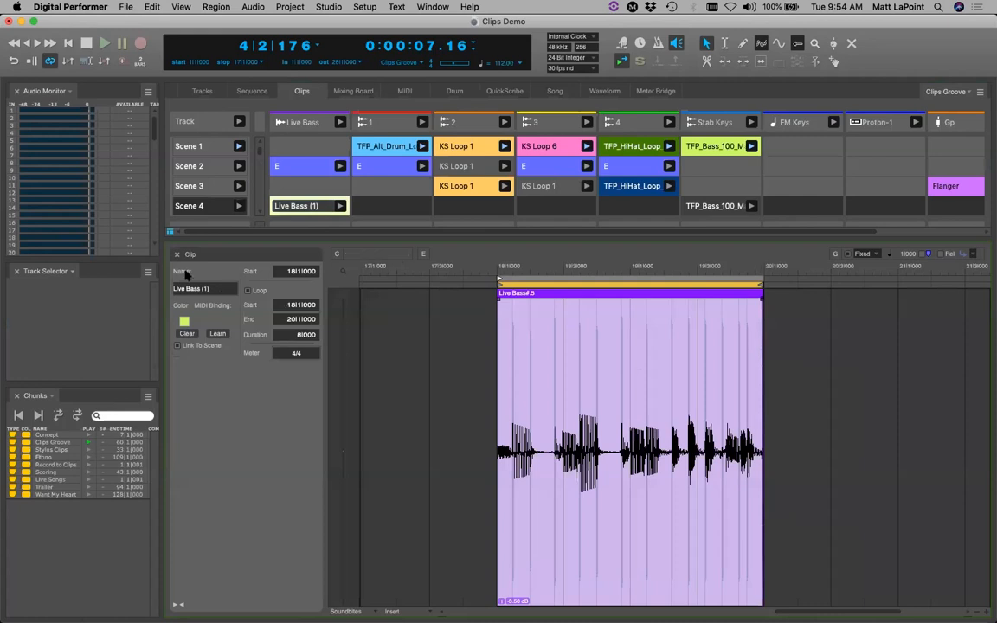
pyautogui.click(163, 231)
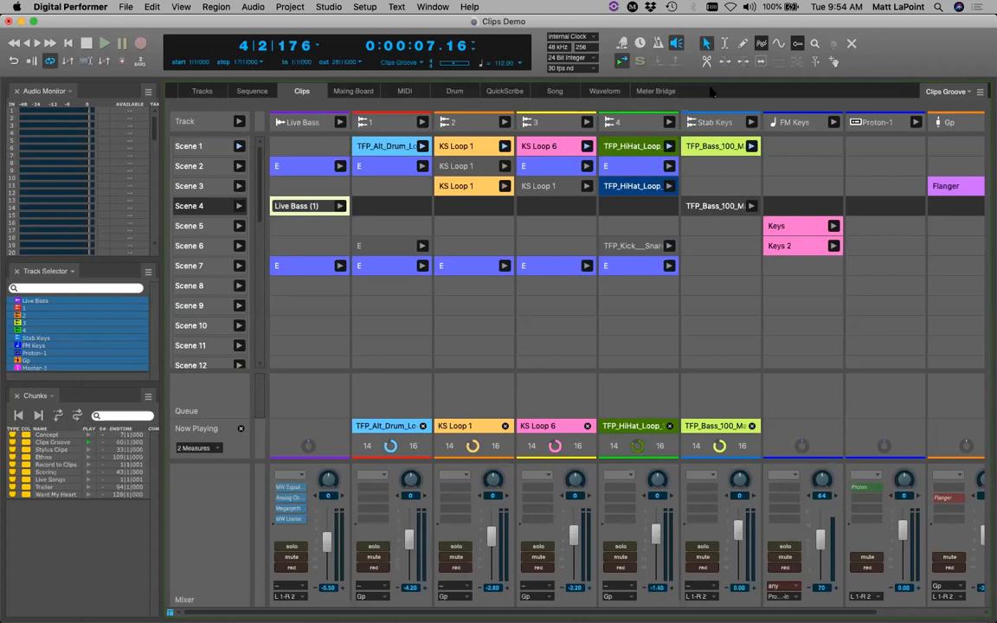
pyautogui.click(201, 84)
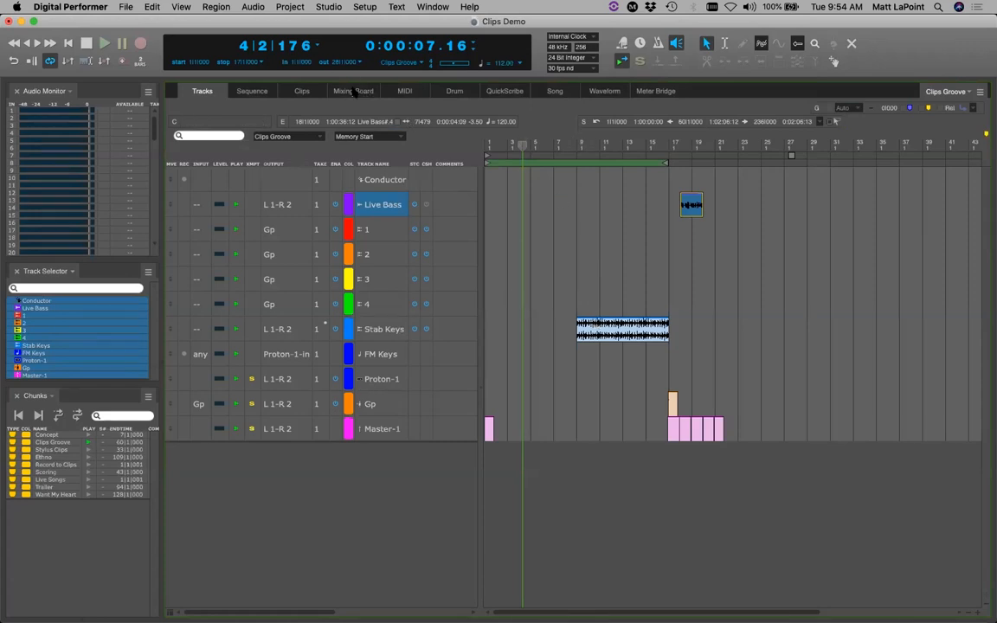
pyautogui.click(302, 91)
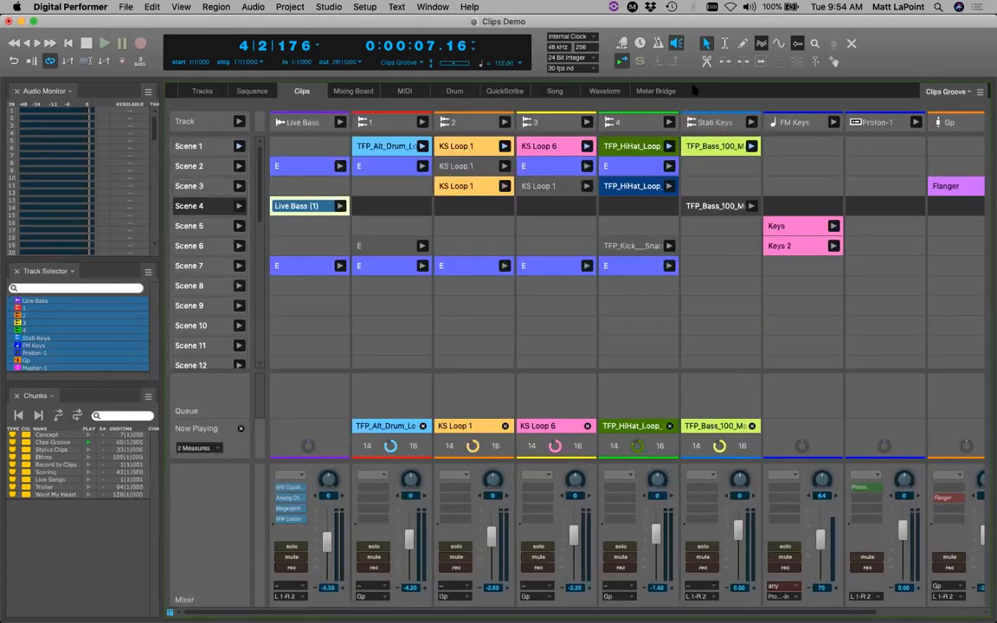
# Check the Scene 1 Stab Keys clip in the clip editor, and play the launched Scene 1 clips from the start
pyautogui.doubleClick(718, 146)
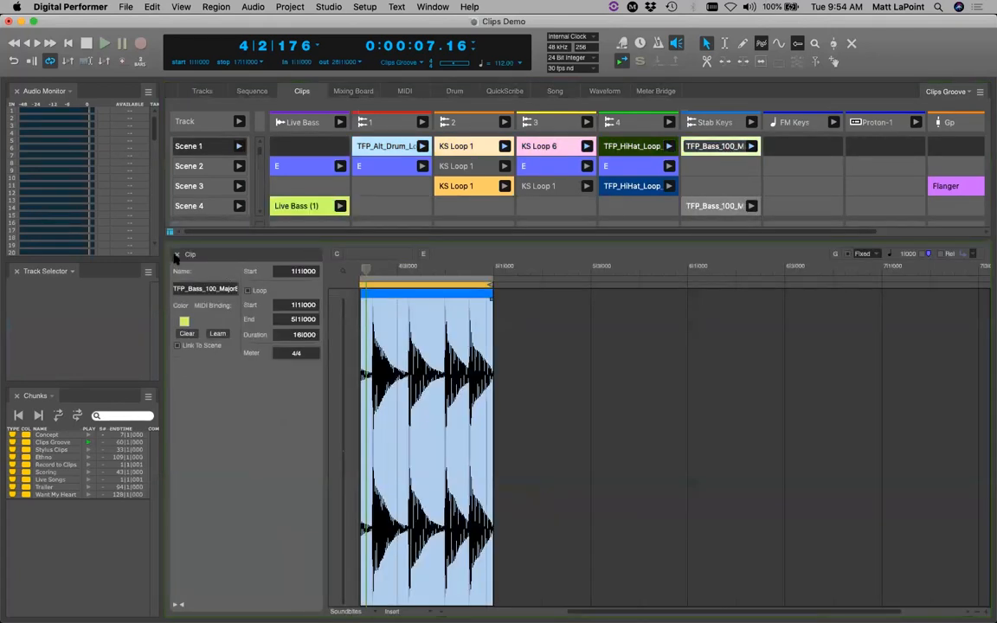
pyautogui.click(176, 255)
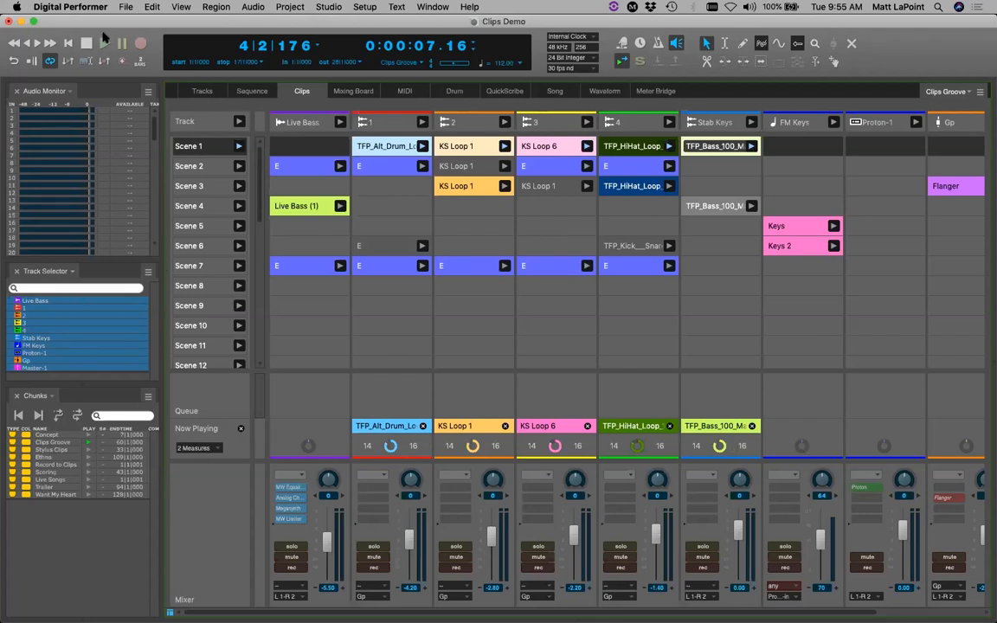
pyautogui.click(69, 43)
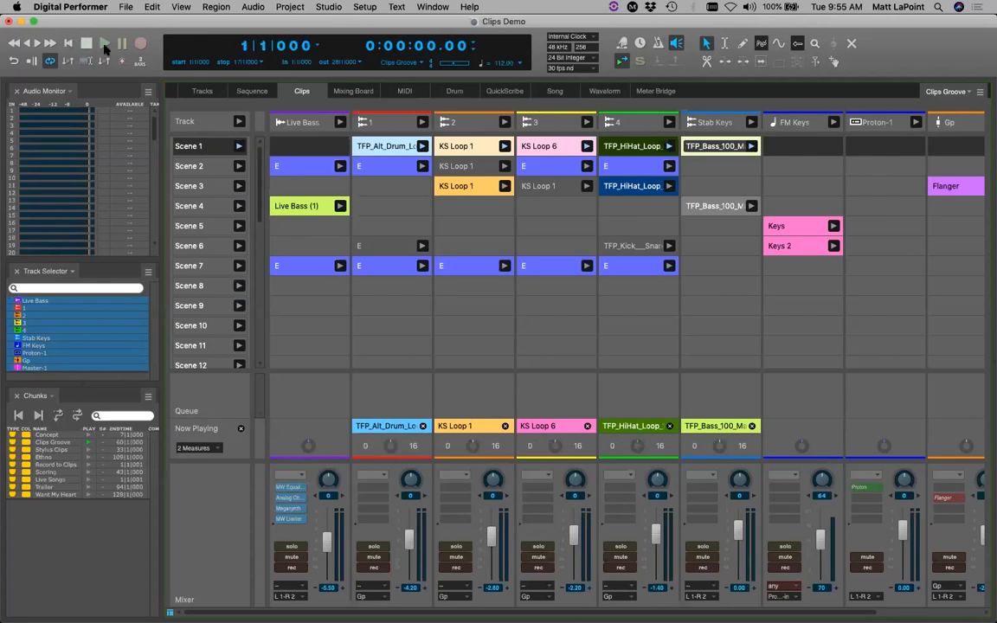
pyautogui.click(104, 43)
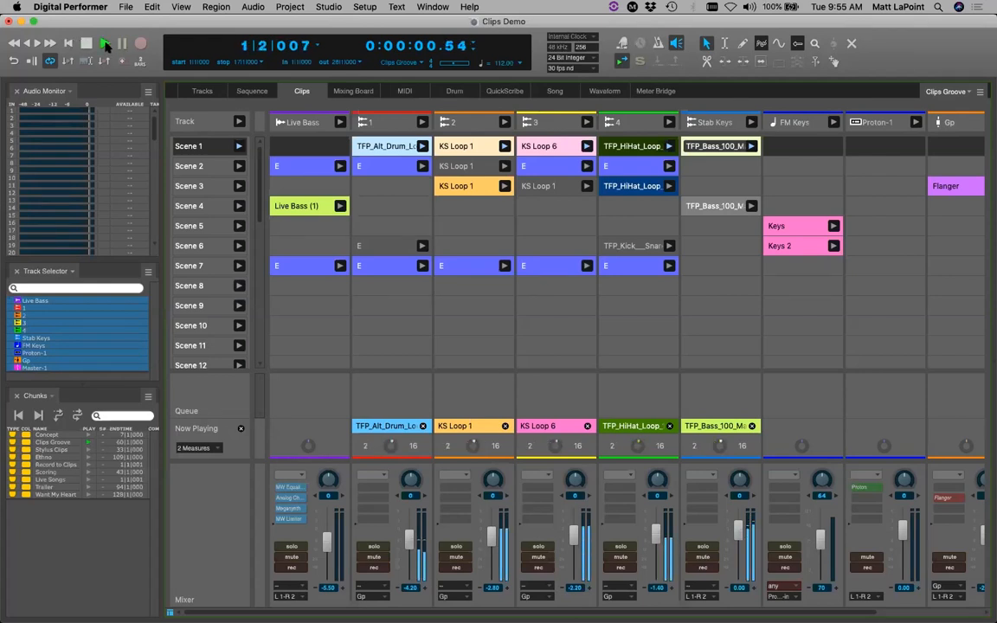
# Stop and relaunch KS Loop 6 on track 3, and launch the Scene 4 Live Bass (1) clip
pyautogui.click(588, 426)
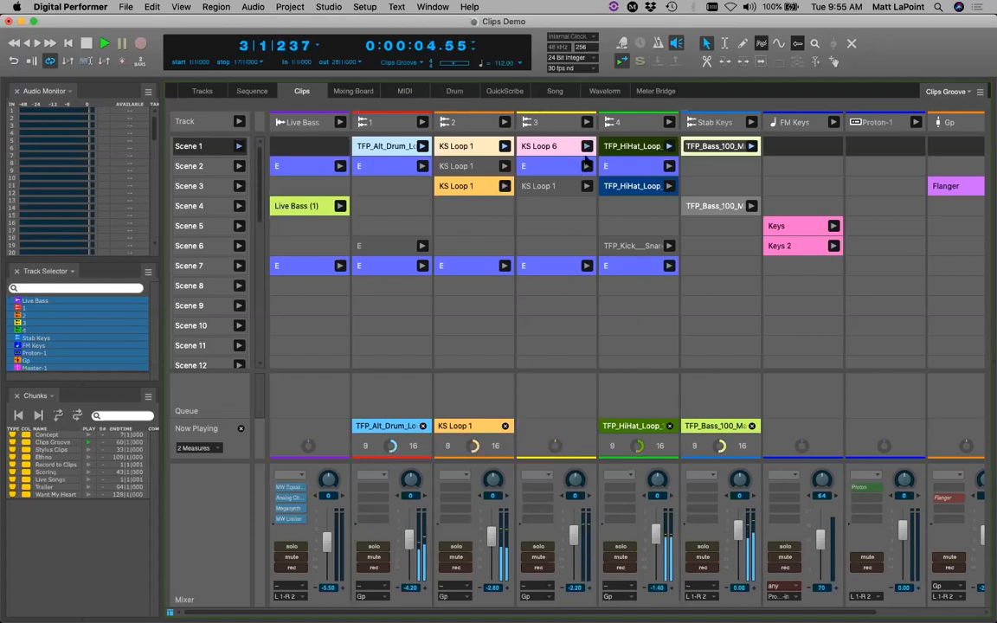
pyautogui.click(588, 146)
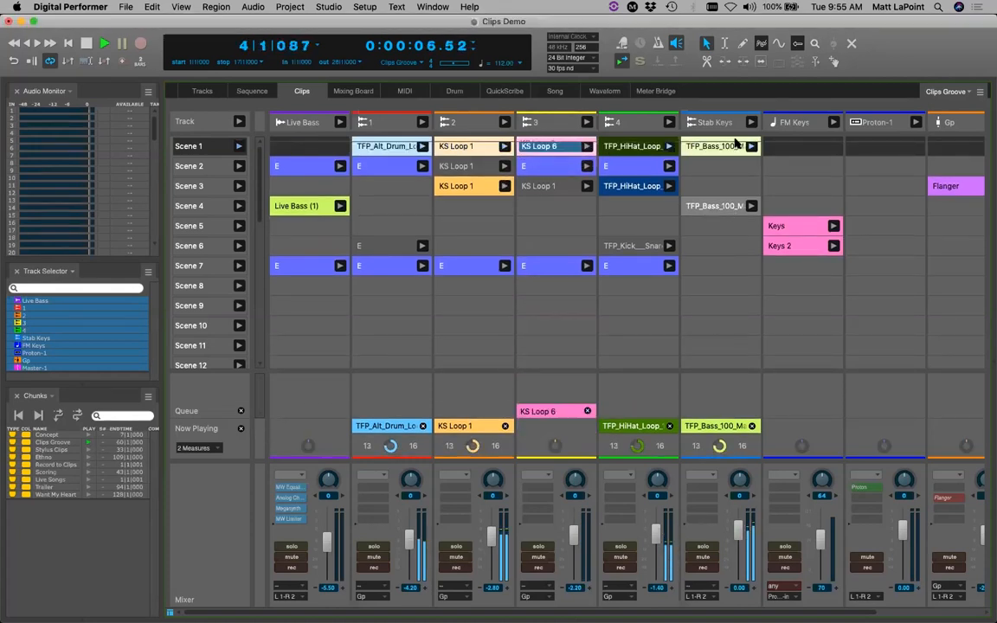
pyautogui.click(341, 206)
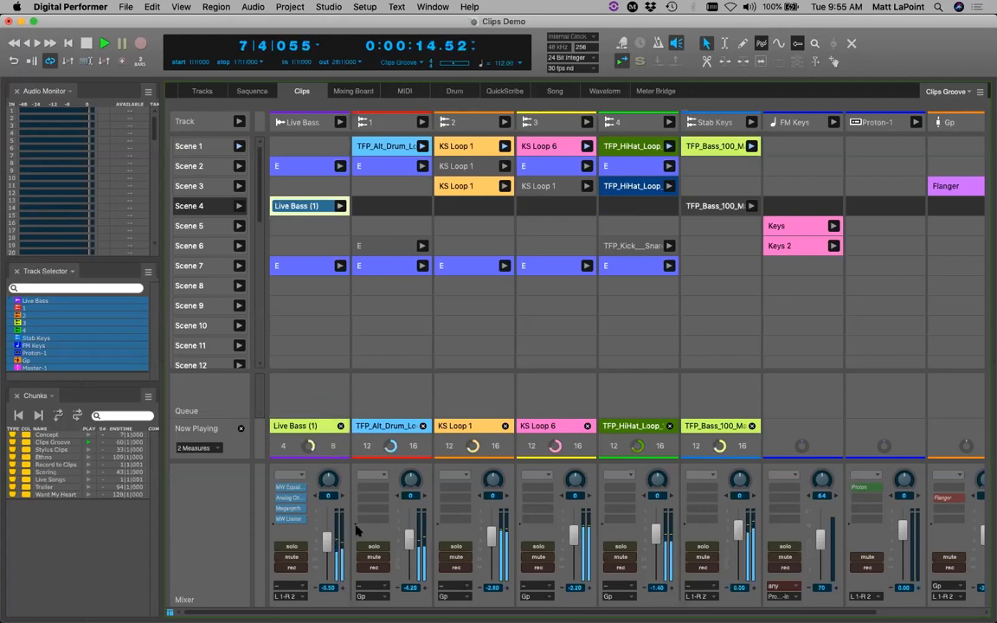
# Switch Stab Keys from its clip to its own track playback, and stop the playing clips on tracks 1 and 3
pyautogui.click(752, 122)
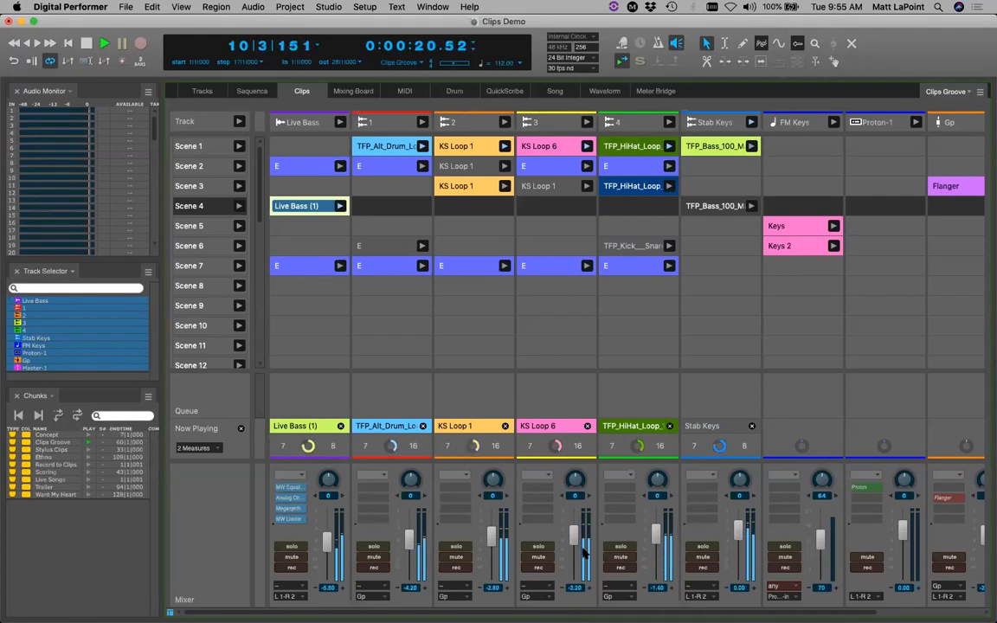
pyautogui.click(422, 426)
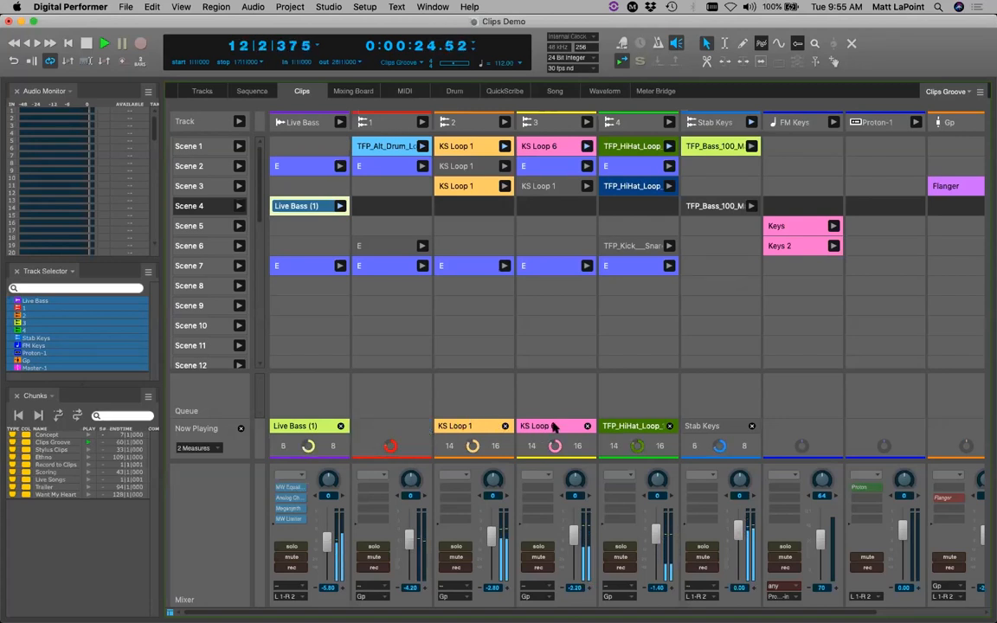
pyautogui.click(588, 426)
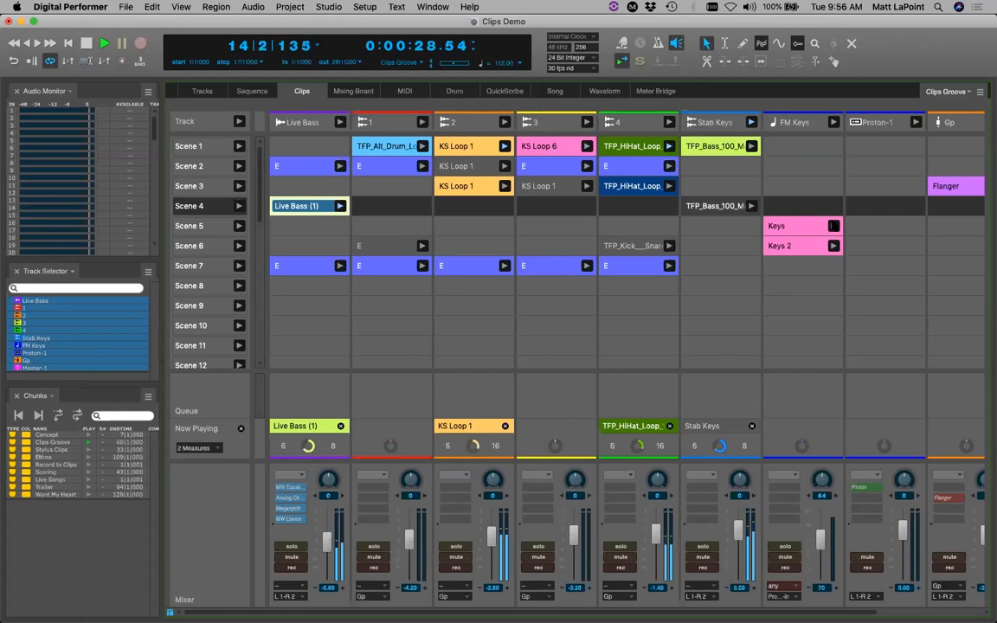
# Launch the Scene 5 Keys clip on FM Keys and view its notes in the clip editor
pyautogui.click(834, 226)
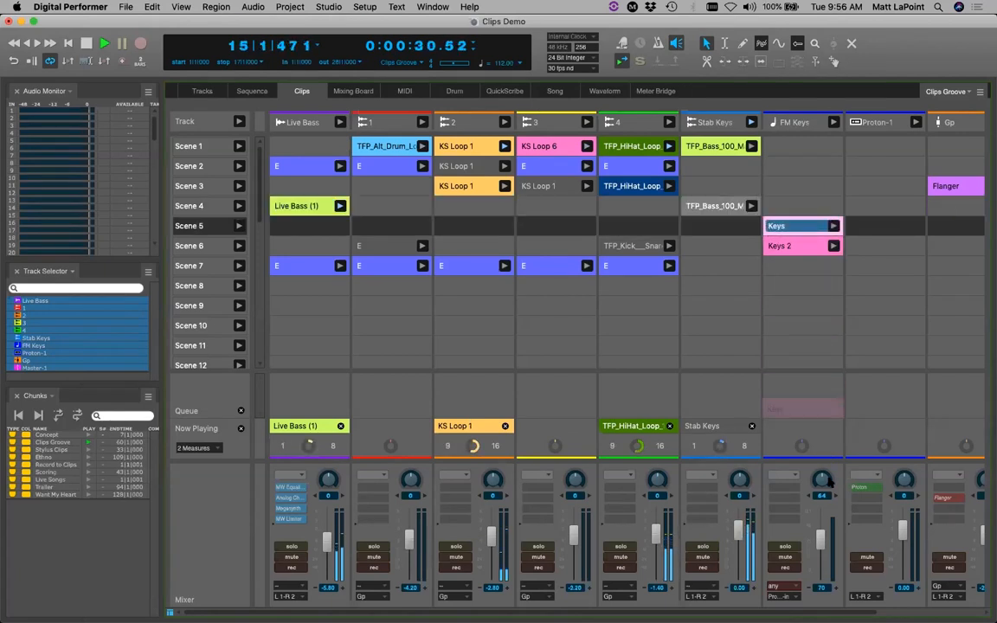
pyautogui.doubleClick(777, 225)
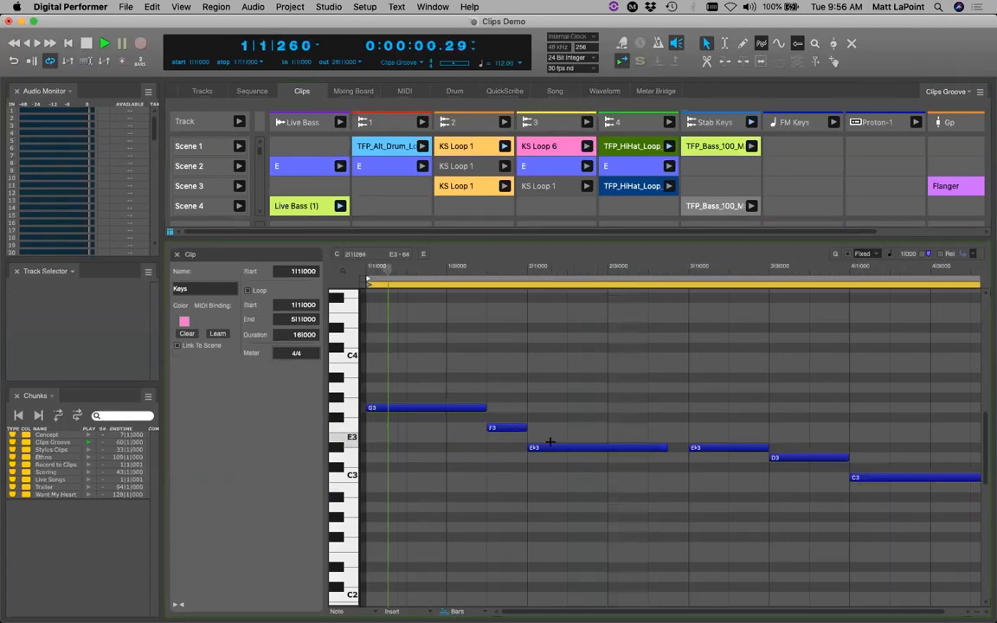
pyautogui.click(177, 254)
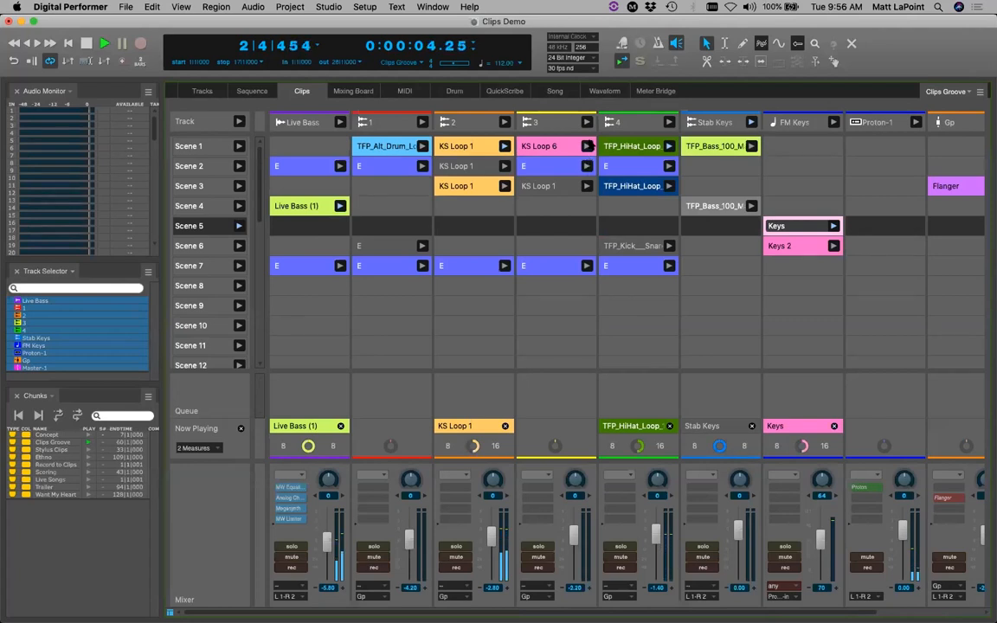
# Launch the Scene 1 clips on tracks 3 and 1 and the Scene 6 Keys 2 clip on FM Keys
pyautogui.click(532, 144)
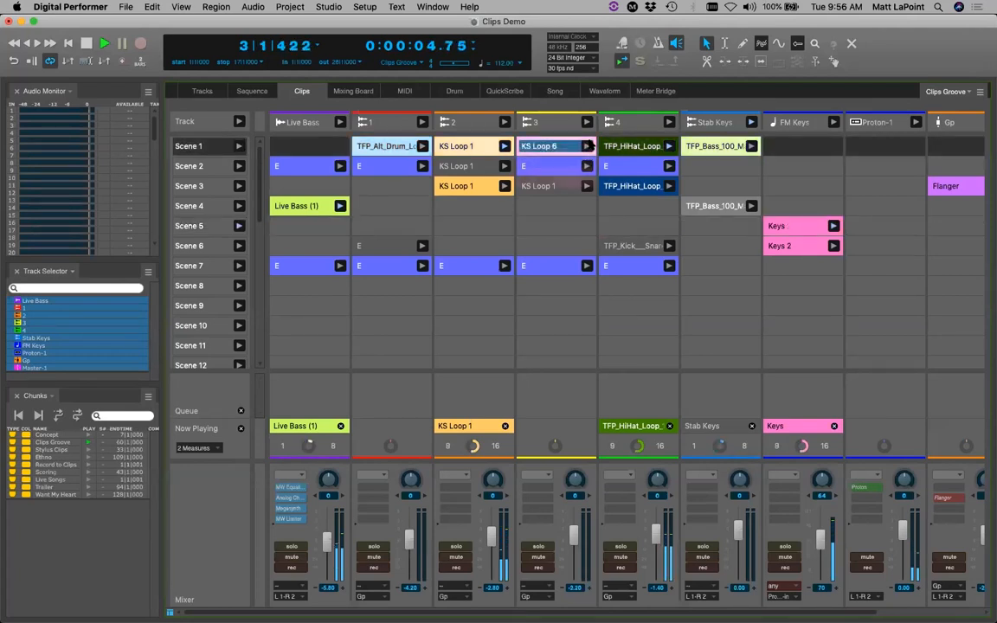
pyautogui.click(834, 246)
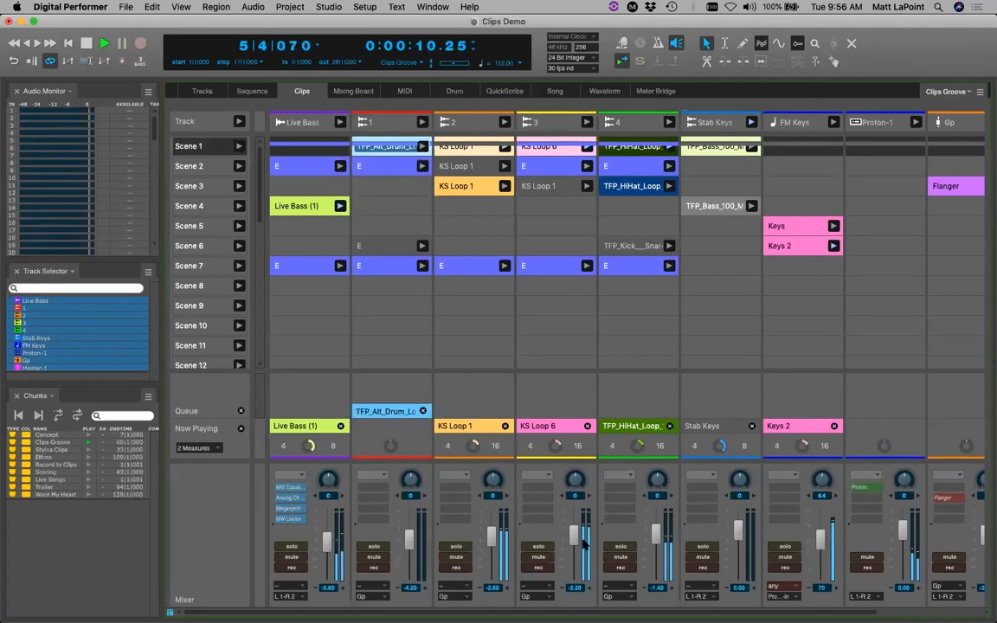
pyautogui.hscroll(3, 623, 251)
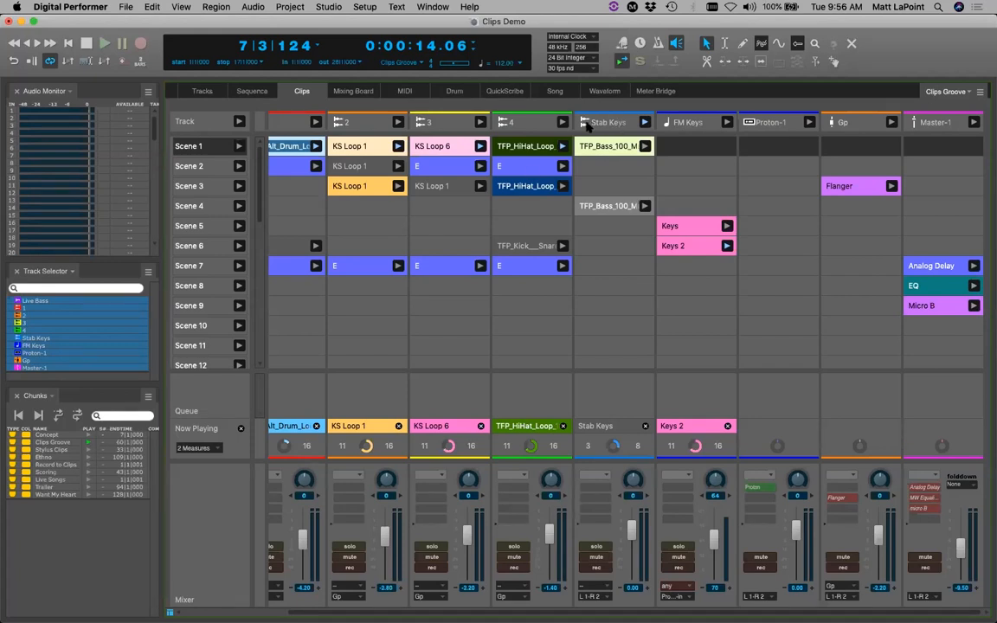
# Compare the Stab Keys soundbite in the Tracks overview with the Scene 5 Keys clip's notes in the clip editor
pyautogui.click(206, 92)
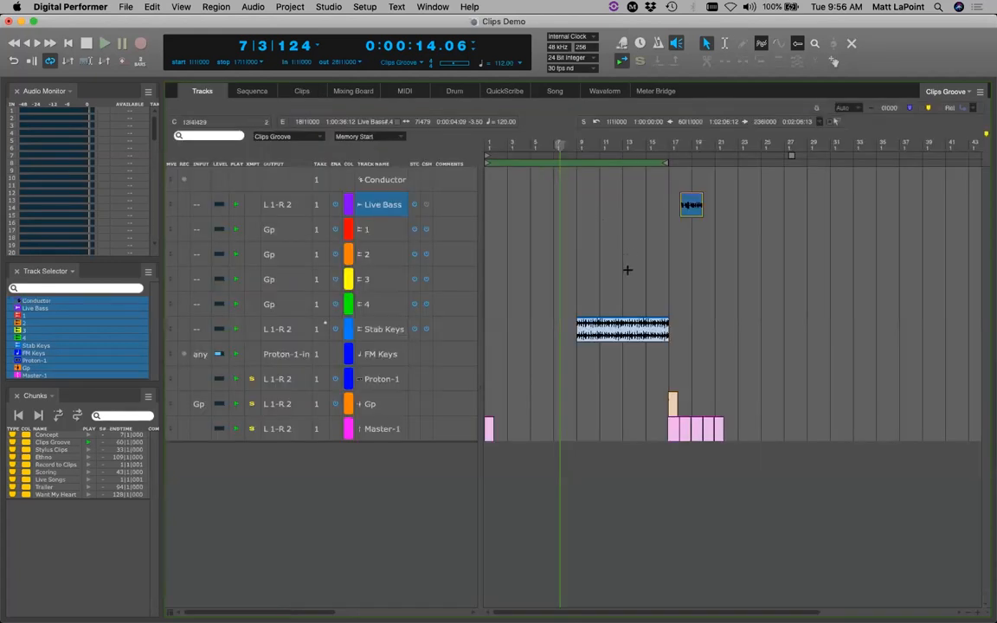
pyautogui.click(301, 90)
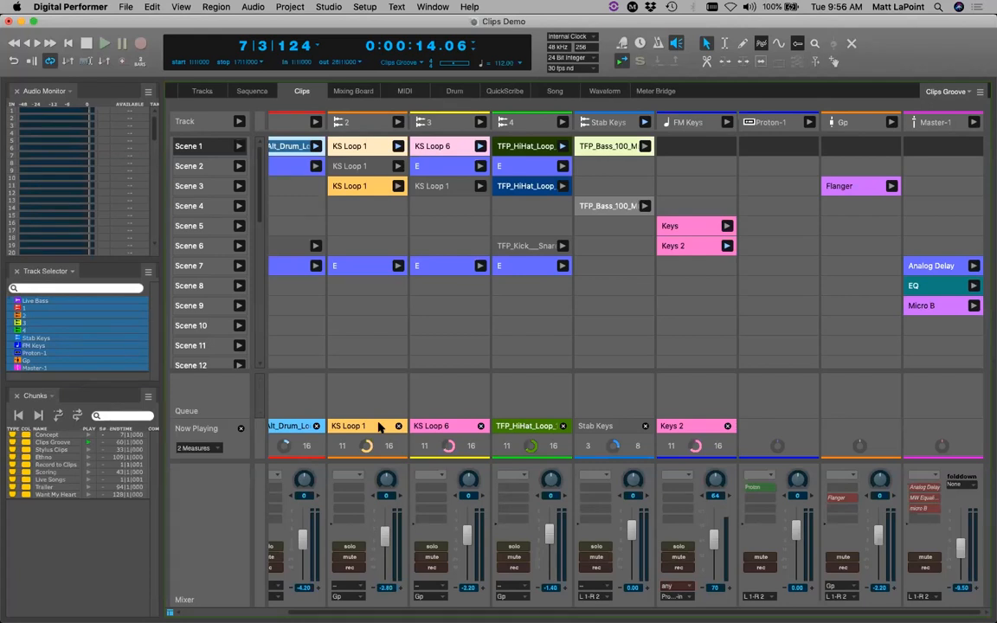
pyautogui.doubleClick(679, 225)
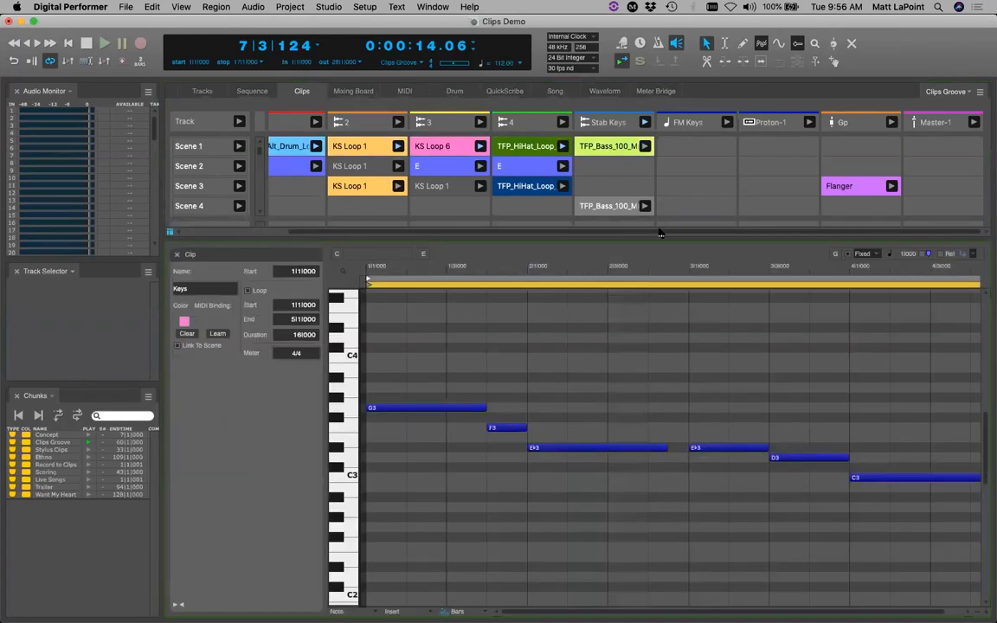
pyautogui.click(177, 255)
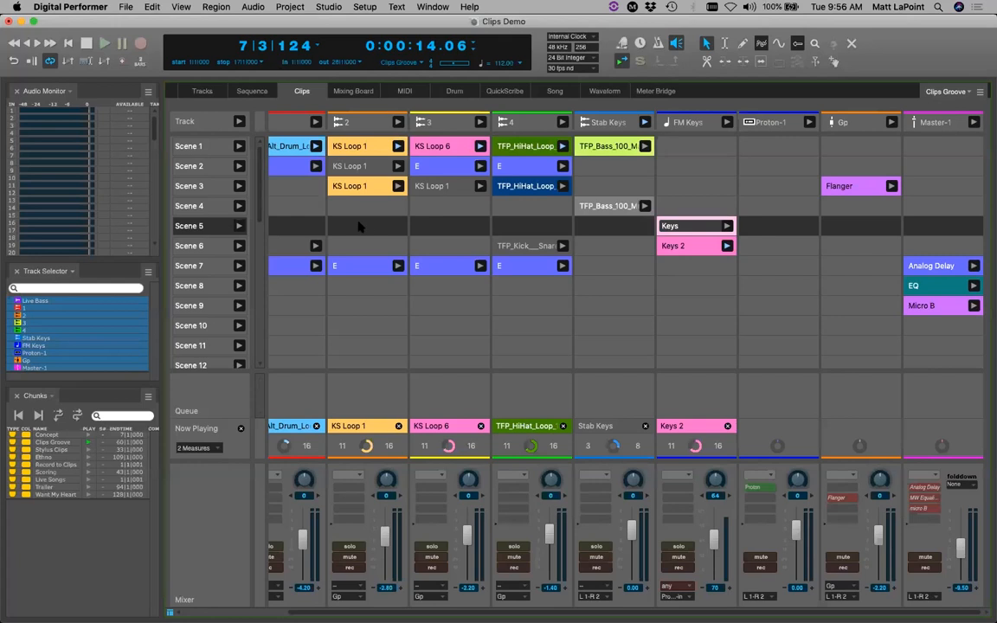
# Rewind to the start of the sequence and clear all Now Playing clips
pyautogui.click(67, 43)
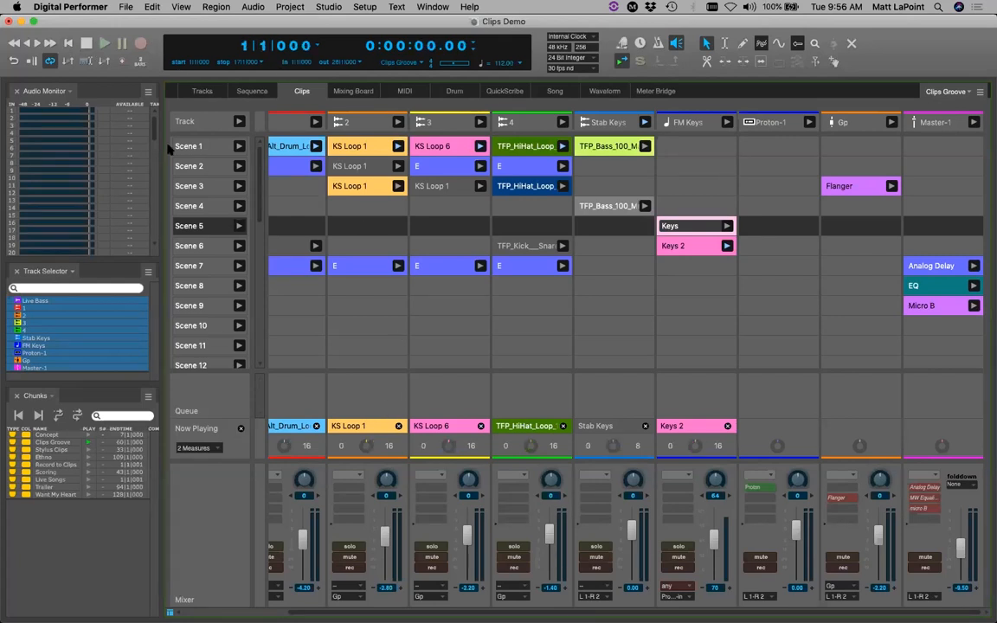
pyautogui.click(242, 429)
pyautogui.moveTo(306, 612); pyautogui.dragTo(207, 610)
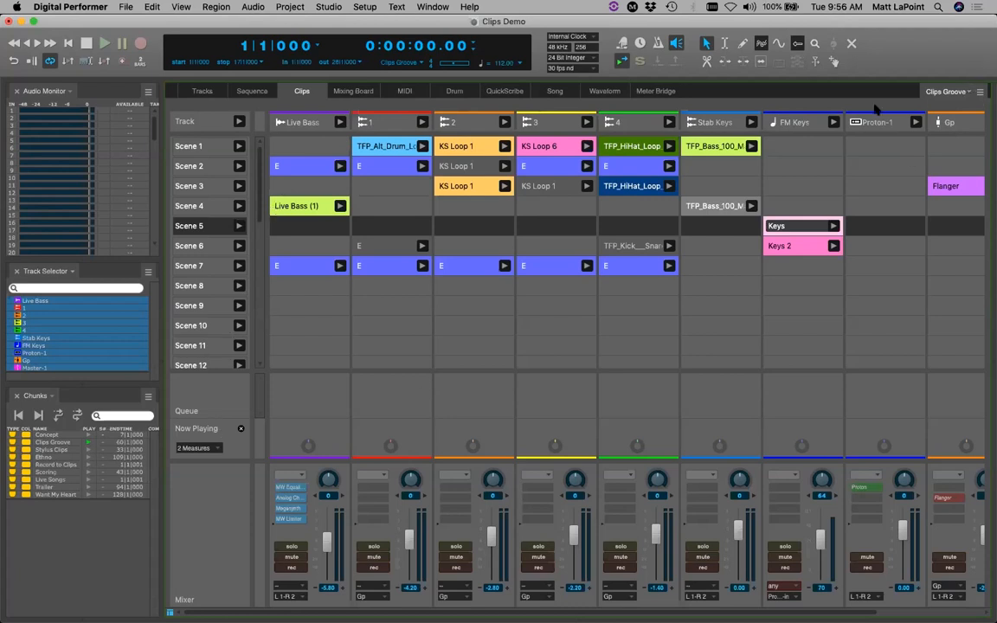
# Check the Enable Multi-Queue option, launch Scene 1, and queue Scenes 2, 3, 1, 4 and 2 in succession
pyautogui.click(979, 92)
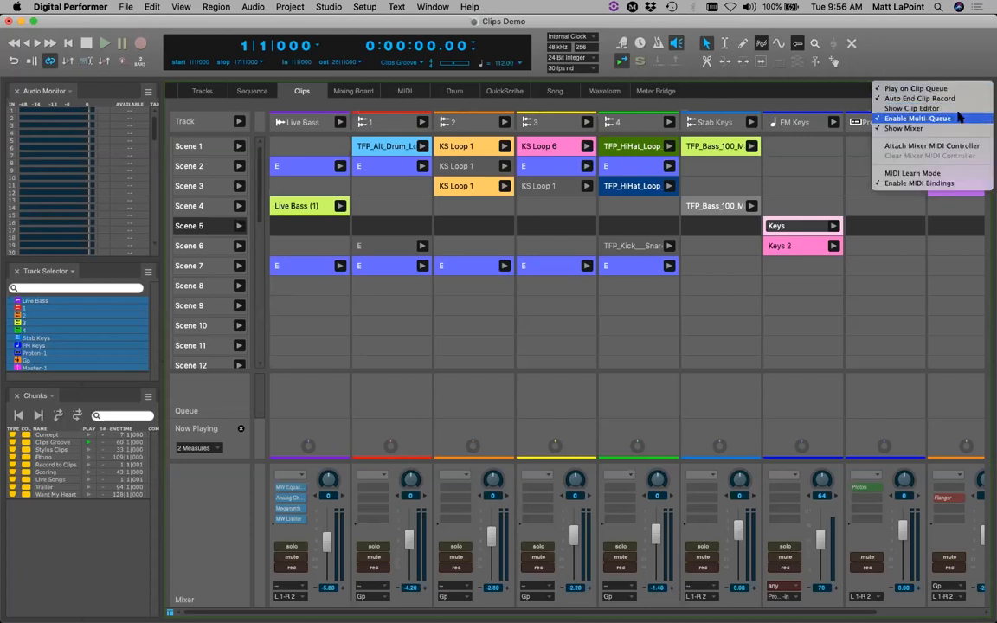
pyautogui.click(760, 97)
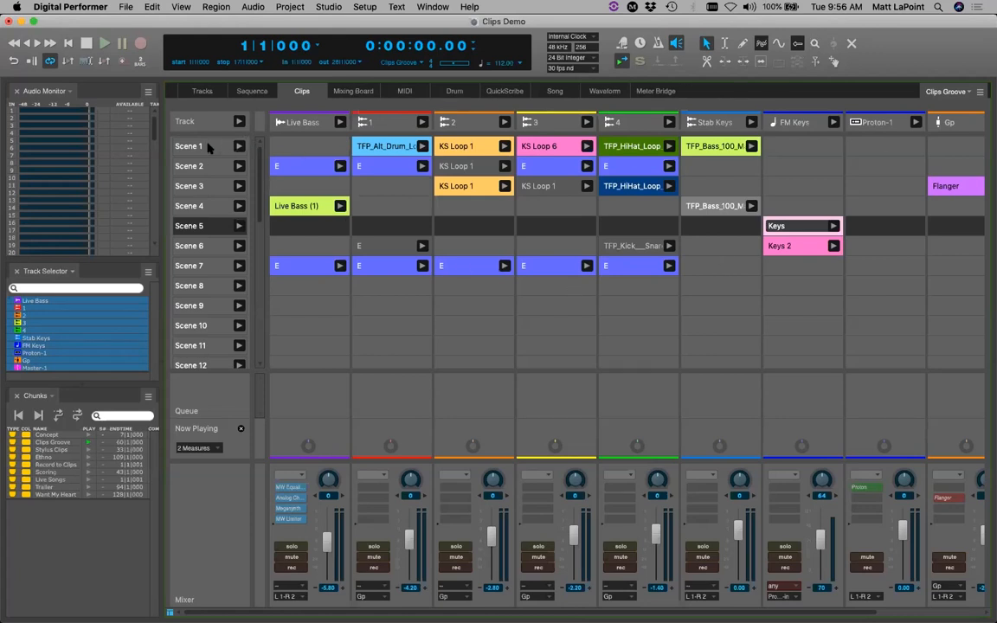
pyautogui.click(239, 146)
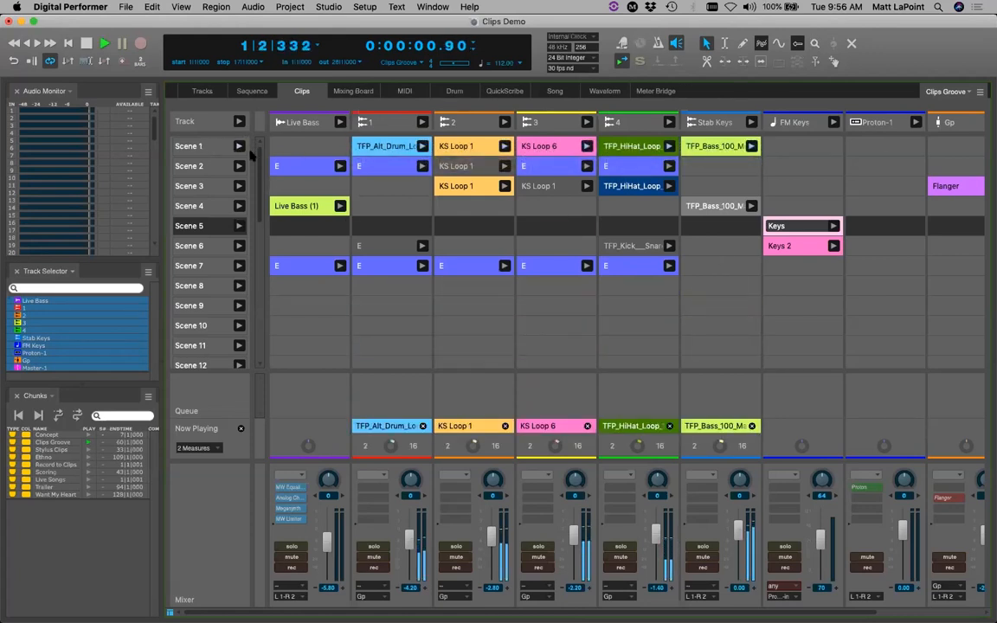
pyautogui.click(240, 166)
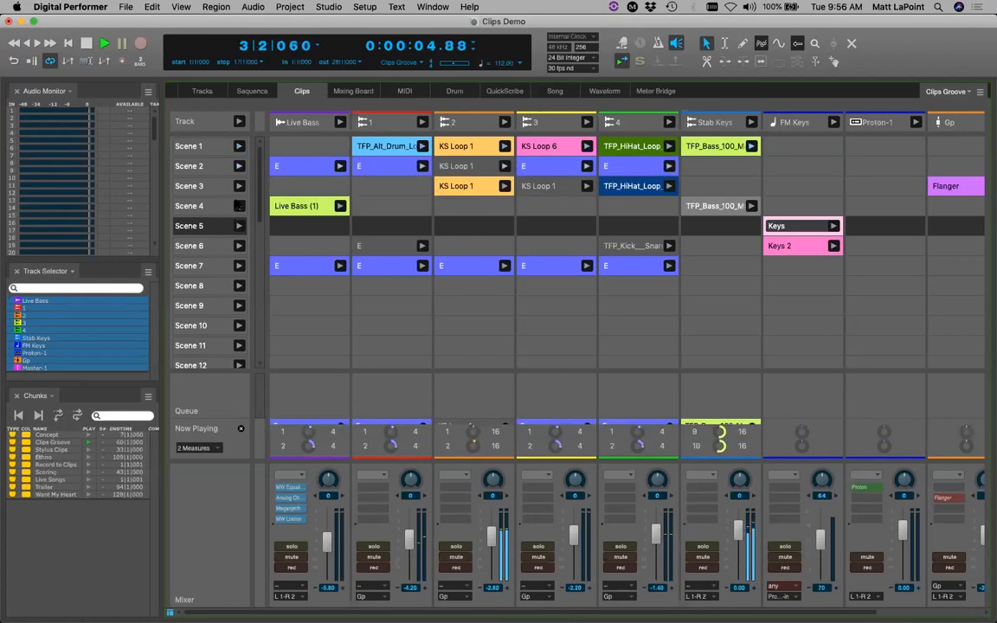
pyautogui.click(239, 186)
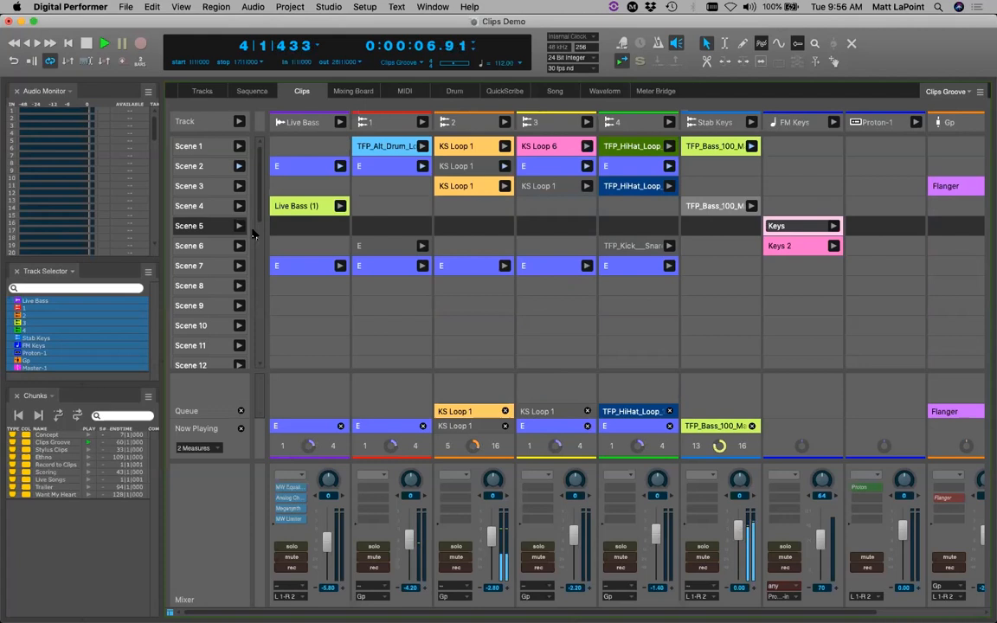
pyautogui.click(240, 147)
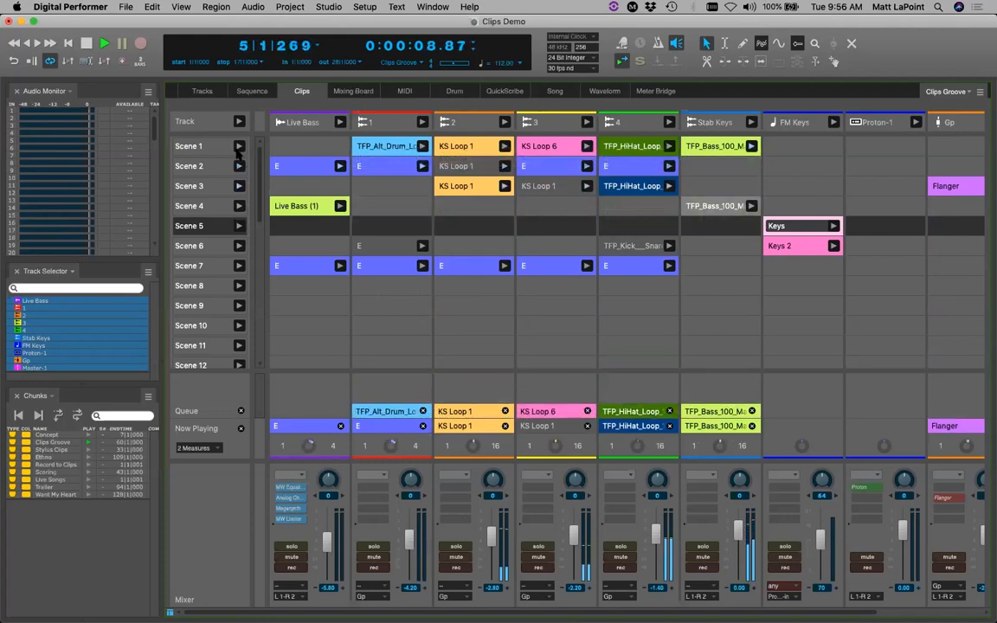
pyautogui.click(239, 206)
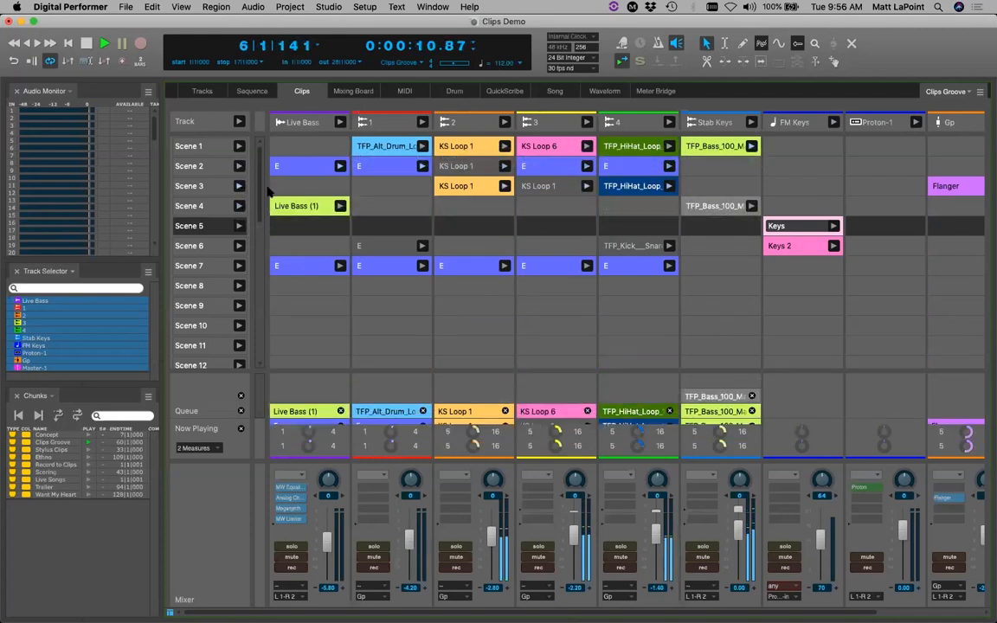
pyautogui.click(240, 165)
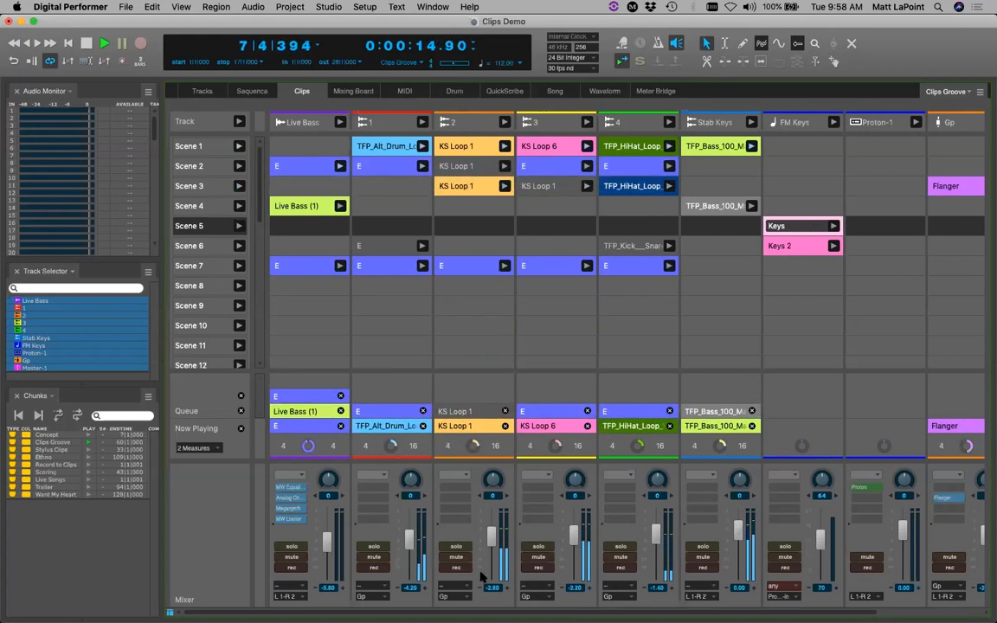
# Stop the Flanger clip on Gp and launch the Analog Delay and EQ clips on Master-1
pyautogui.hscroll(5, 975, 256)
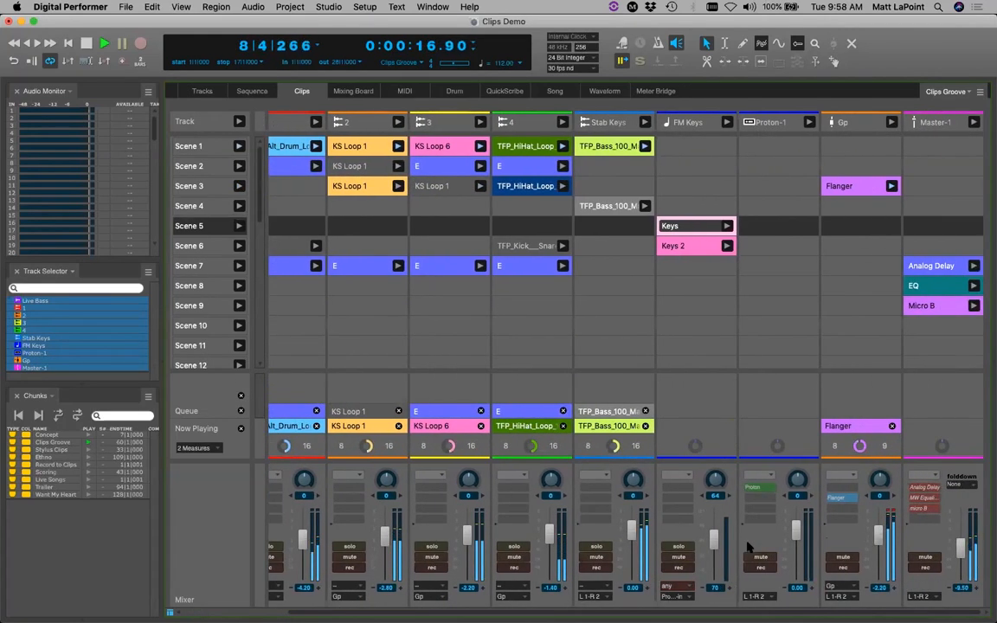
pyautogui.click(891, 425)
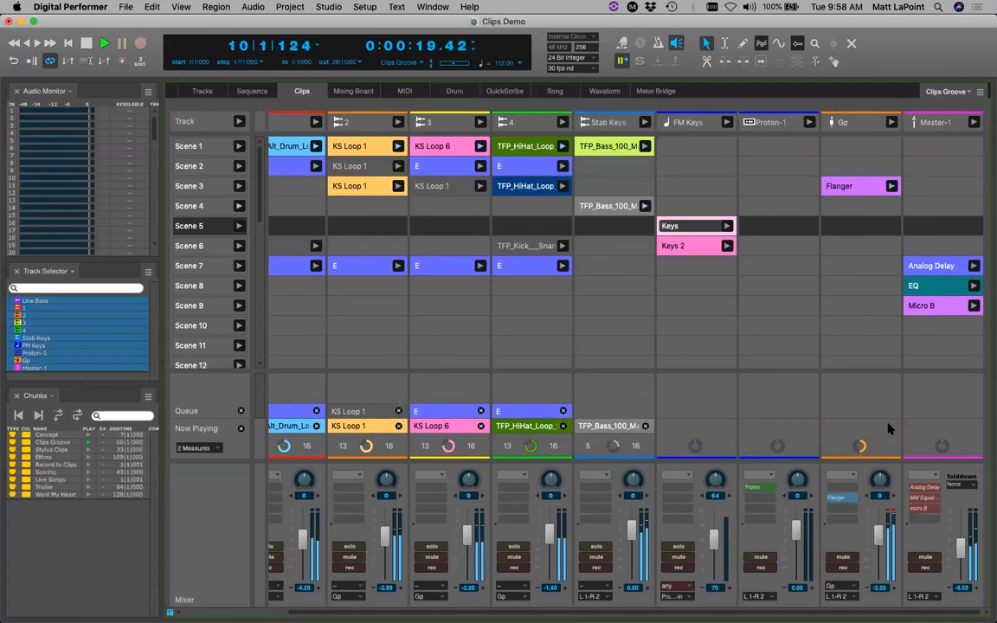
pyautogui.click(974, 266)
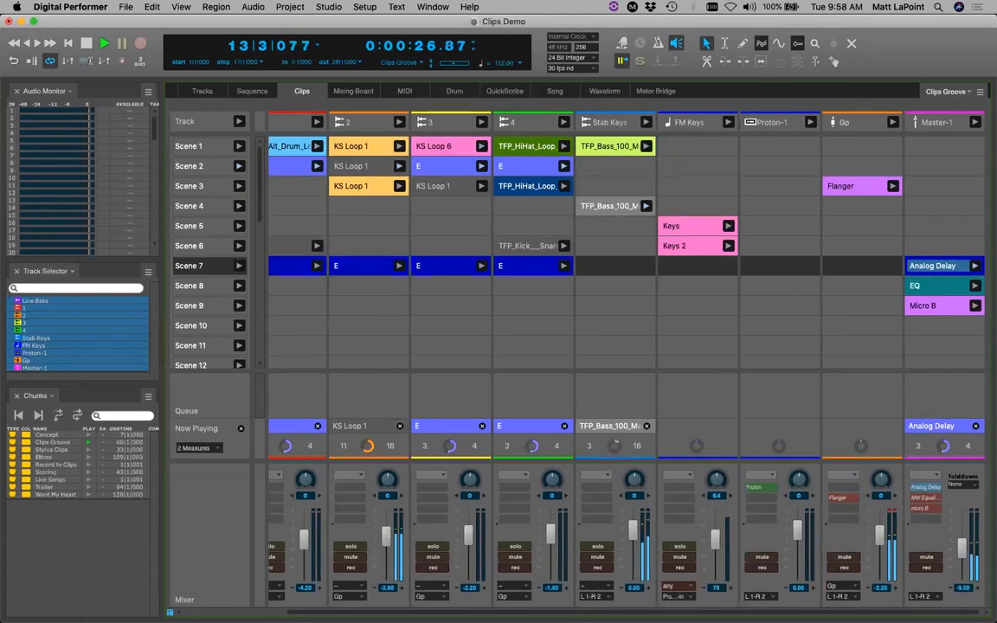
pyautogui.click(976, 286)
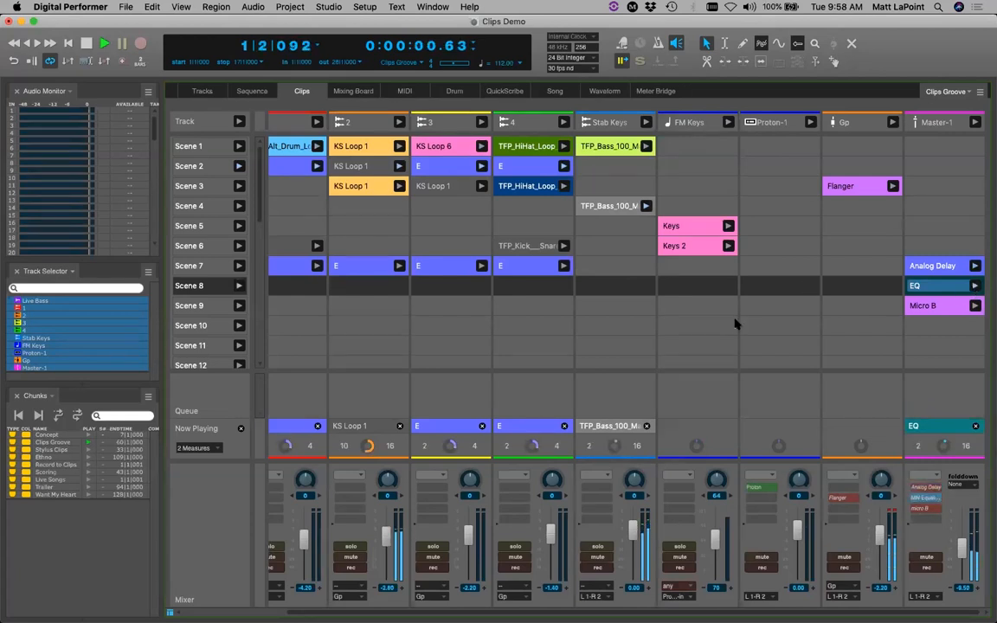
# Relaunch Scene 1 and stop the EQ clip on Master-1
pyautogui.hscroll(-5, 256, 597)
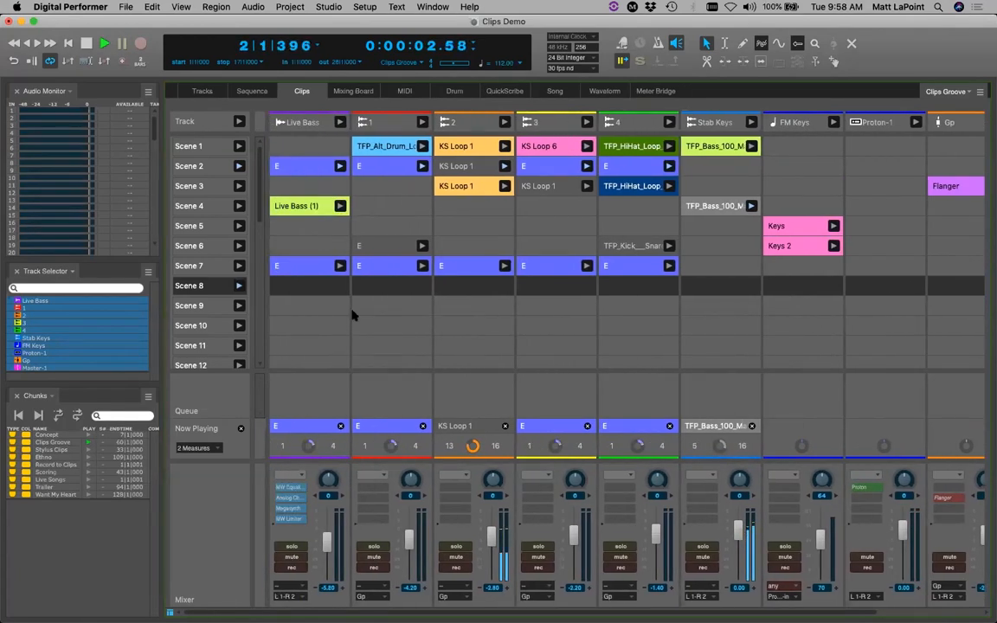
pyautogui.click(240, 147)
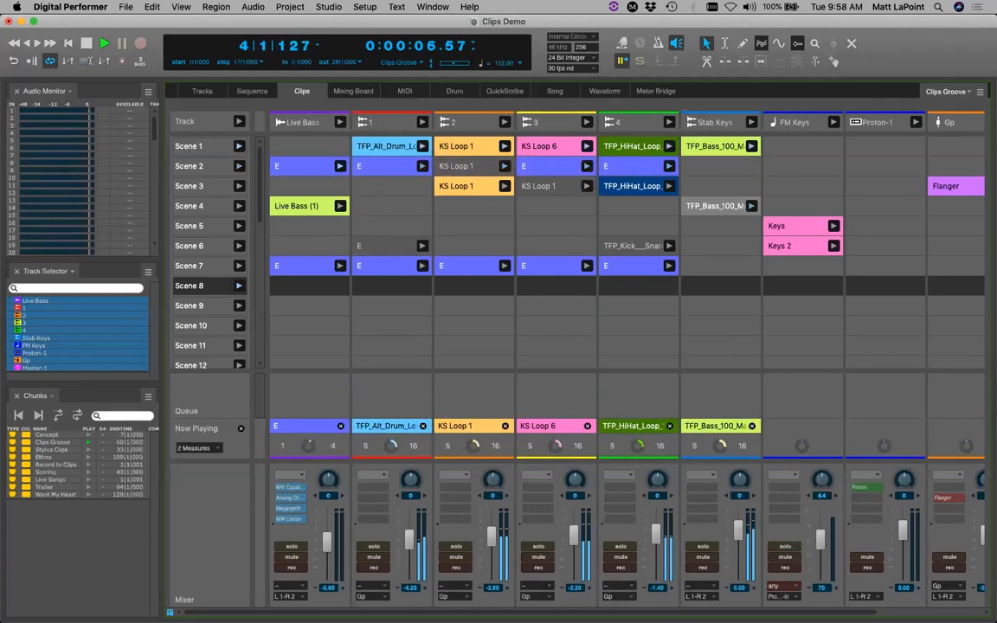
pyautogui.hscroll(5, 985, 416)
pyautogui.click(974, 426)
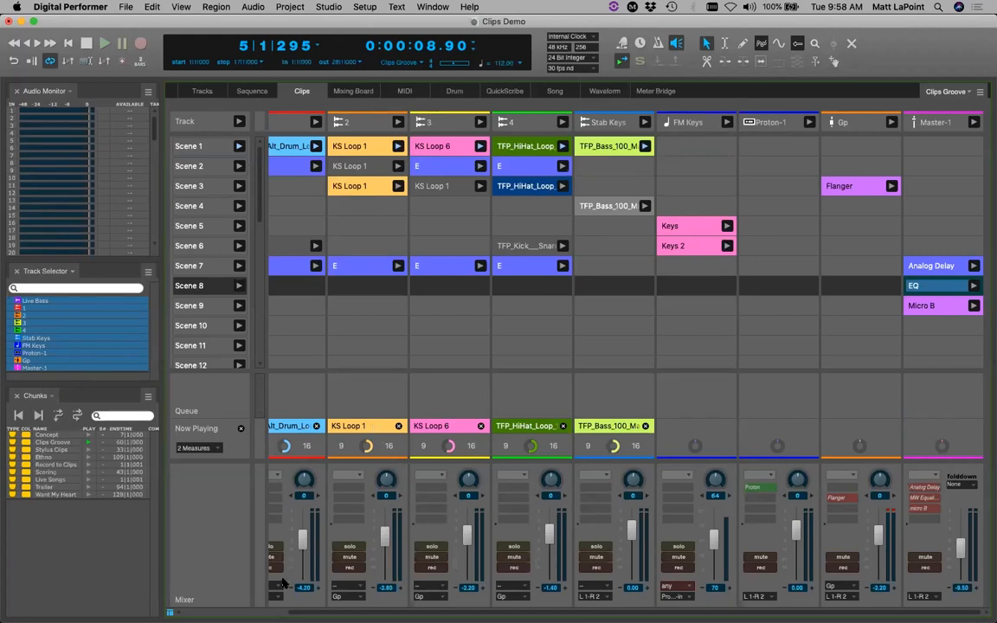
# Create a new empty clip in the Scene 3 cell of track 1
pyautogui.hscroll(-3, 624, 346)
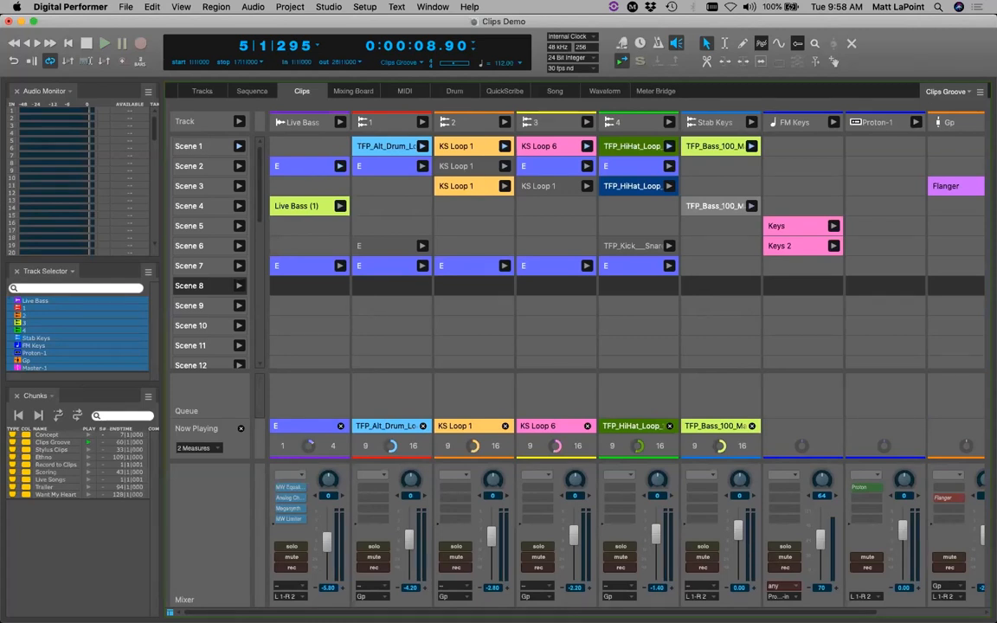
pyautogui.click(238, 147)
pyautogui.click(384, 190)
pyautogui.rightClick(385, 190)
pyautogui.press('Escape')
pyautogui.rightClick(404, 192)
pyautogui.click(404, 192)
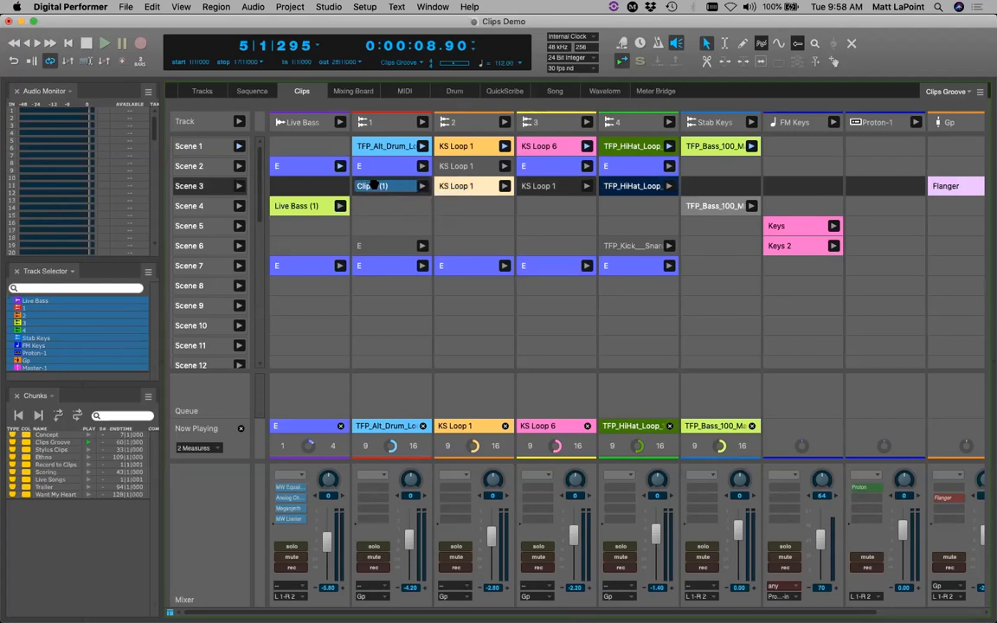
# Point out the Scene 2 E clips on Live Bass, track 1 and track 3, and return playback to the start
pyautogui.click(288, 166)
pyautogui.click(386, 165)
pyautogui.click(552, 165)
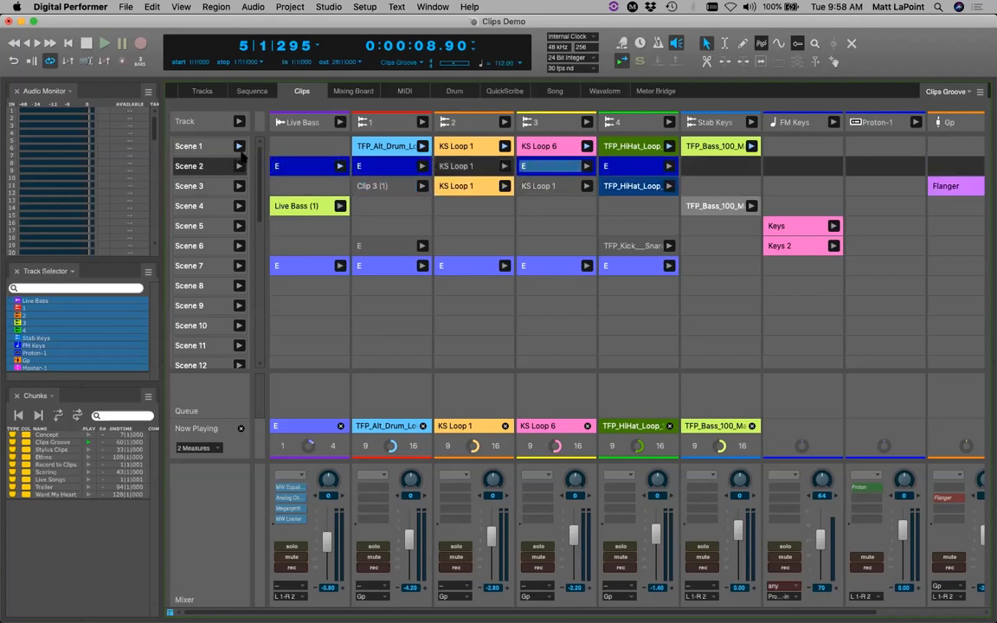
pyautogui.click(68, 42)
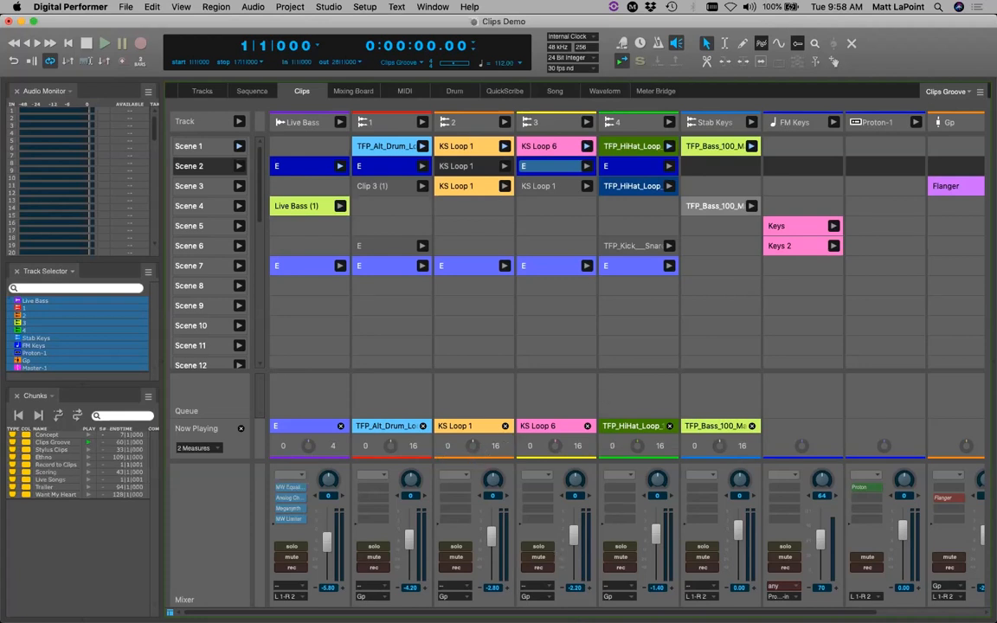
# Examine the Clips window's mixer strips across all tracks and compare them with the full Mixing Board
pyautogui.hscroll(3, 865, 259)
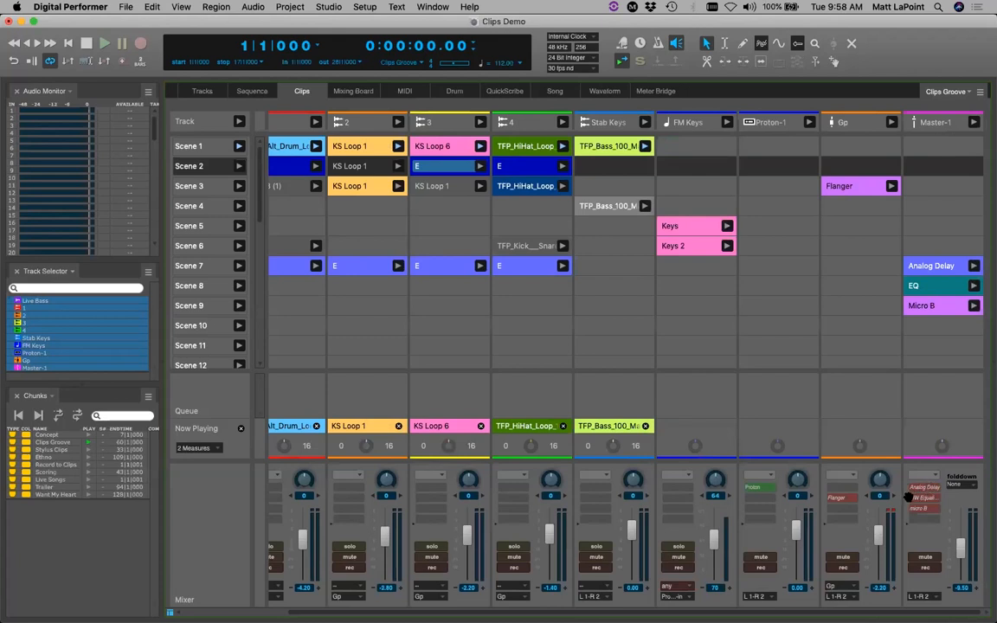
pyautogui.hscroll(-4, 355, 549)
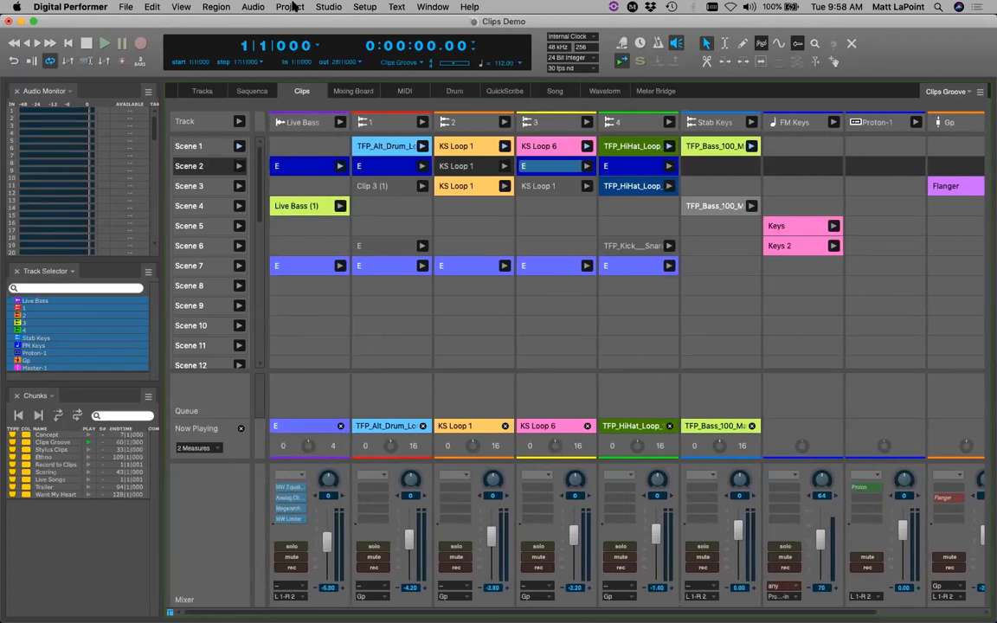
pyautogui.click(354, 91)
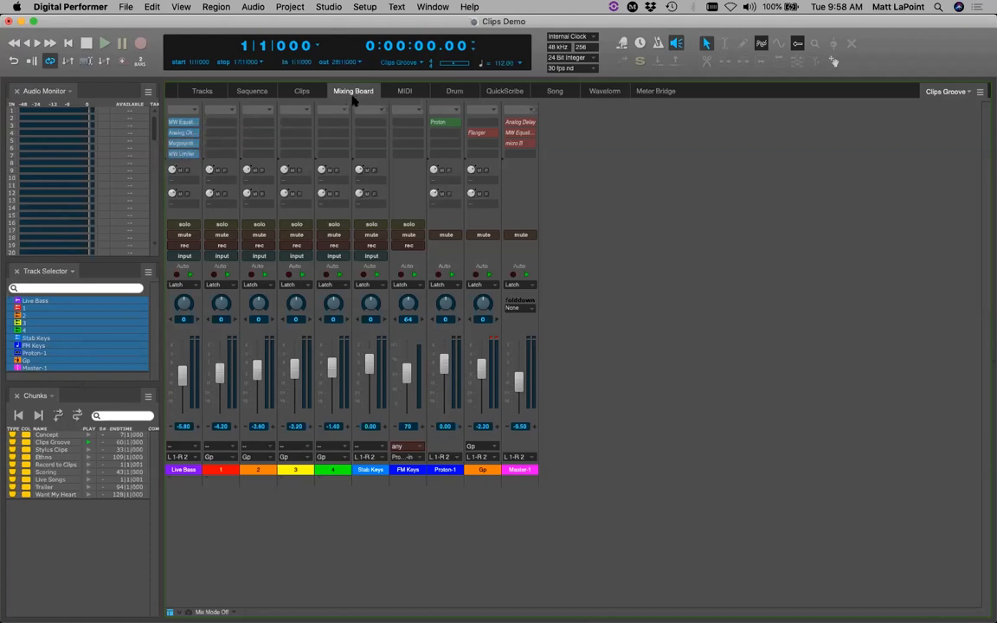
pyautogui.click(299, 90)
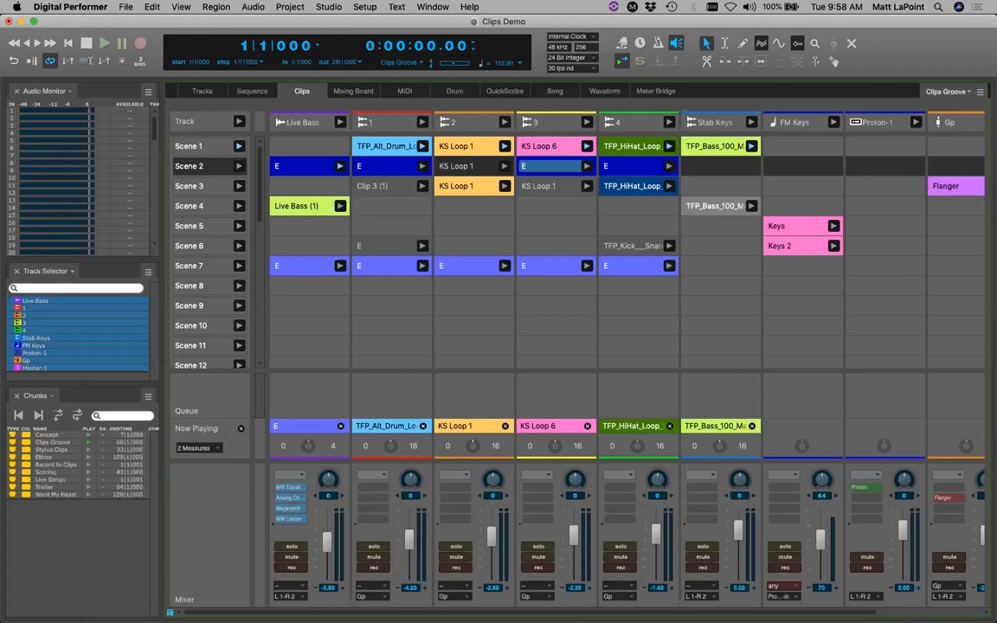
pyautogui.hscroll(3, 623, 346)
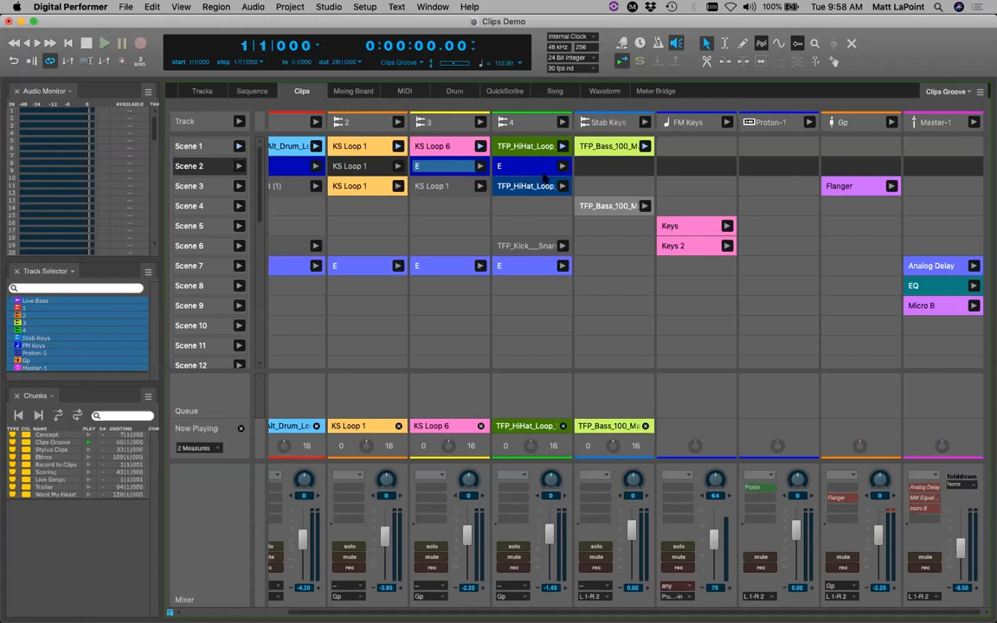
# Clear the selection in the Tracks overview and make Stylus Clips the active chunk
pyautogui.click(196, 90)
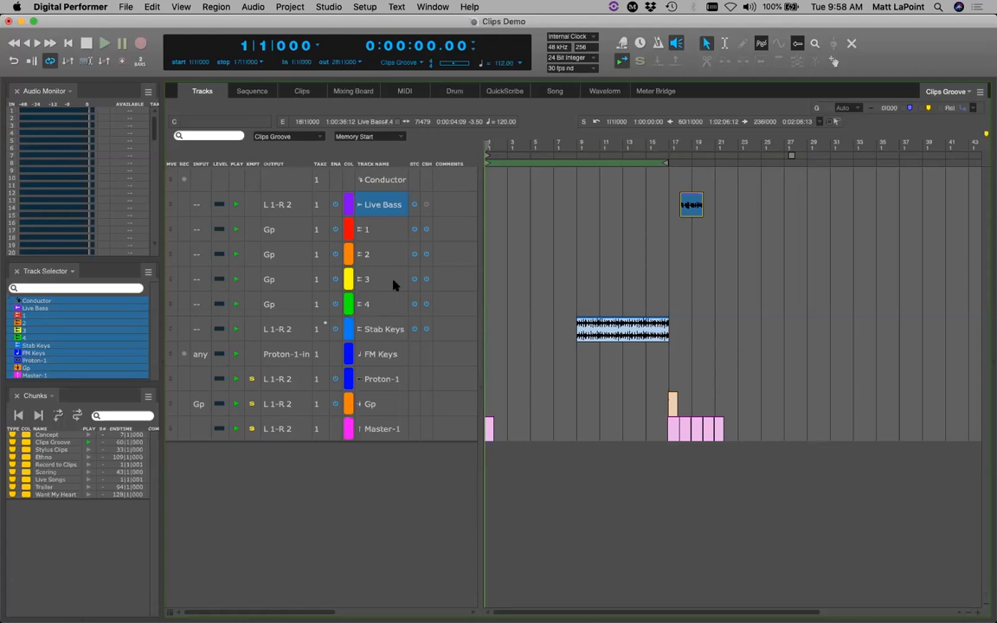
pyautogui.click(358, 498)
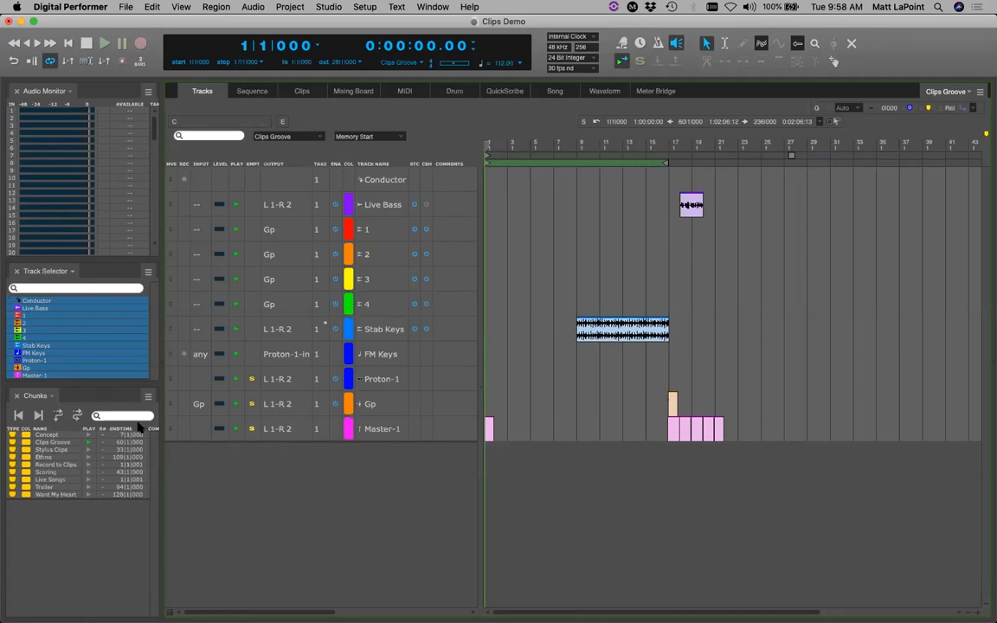
pyautogui.click(89, 450)
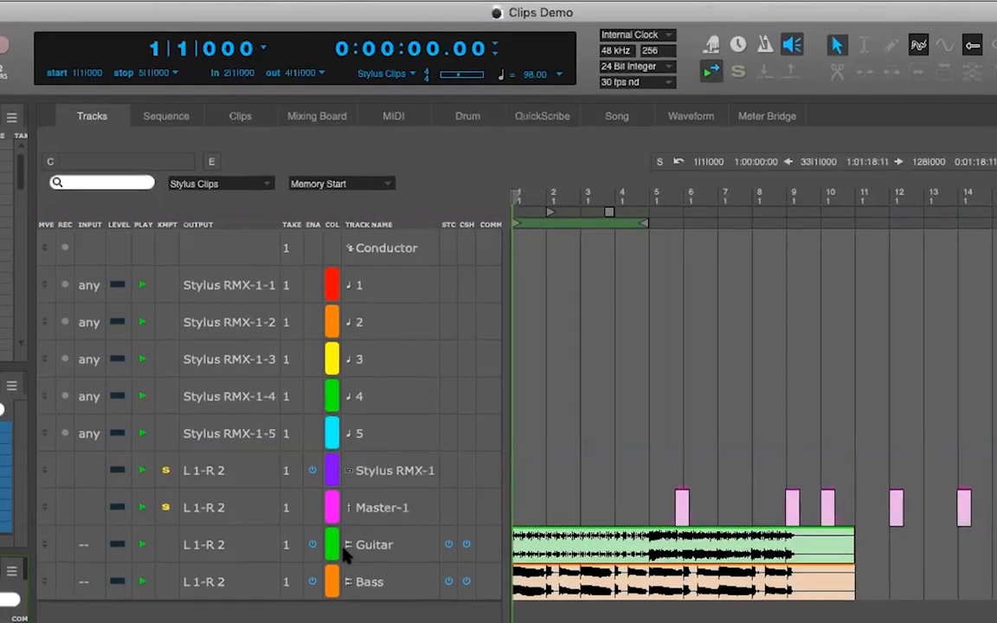
# Select the Guitar and Bass tracks, play the sequence, deselect everything, and return playback to the start
pyautogui.moveTo(355, 545); pyautogui.dragTo(356, 583)
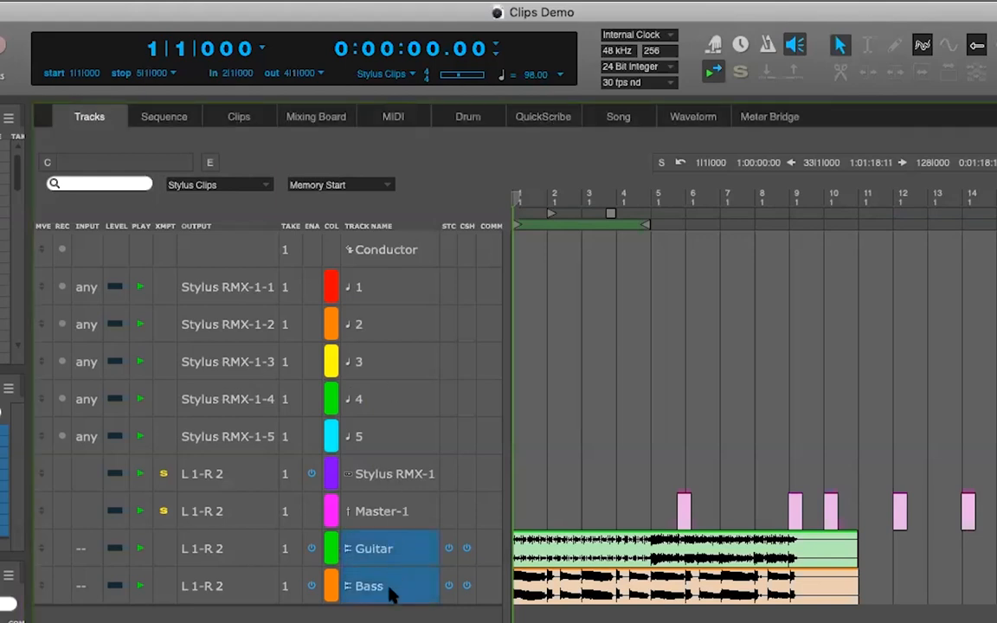
pyautogui.press('super+a')
pyautogui.press('space')
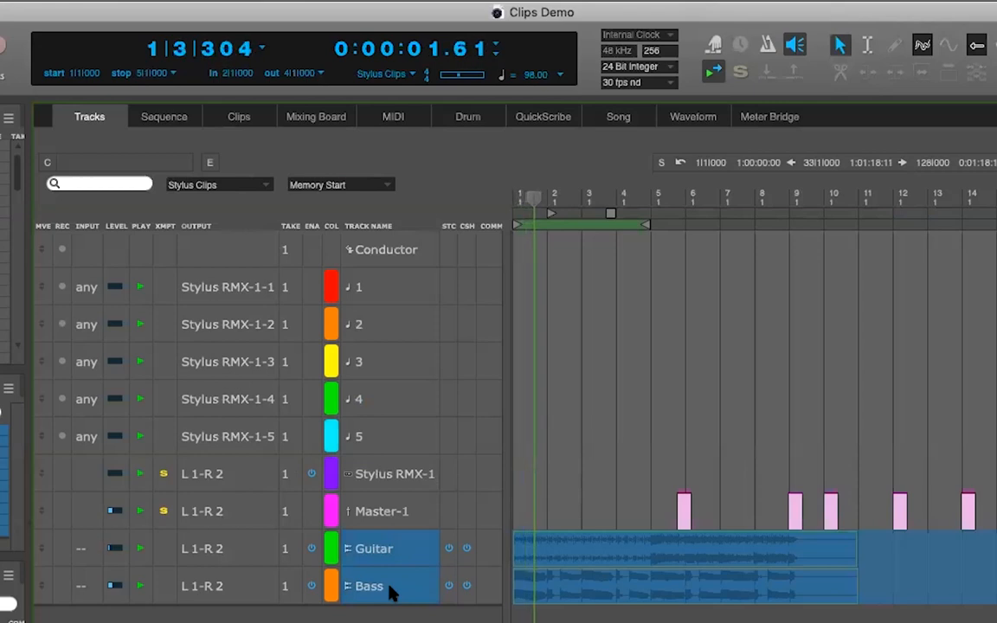
pyautogui.press('super+d')
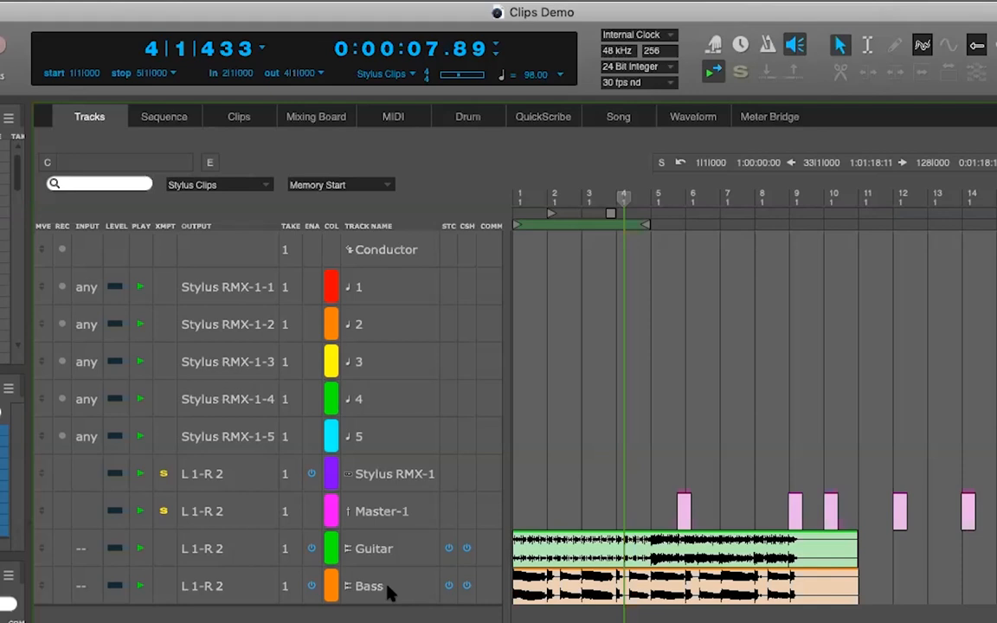
pyautogui.press('KP_1')
# Select the tracks from 1 through Bass and view their matching columns in the Clips window
pyautogui.moveTo(374, 287); pyautogui.dragTo(378, 411)
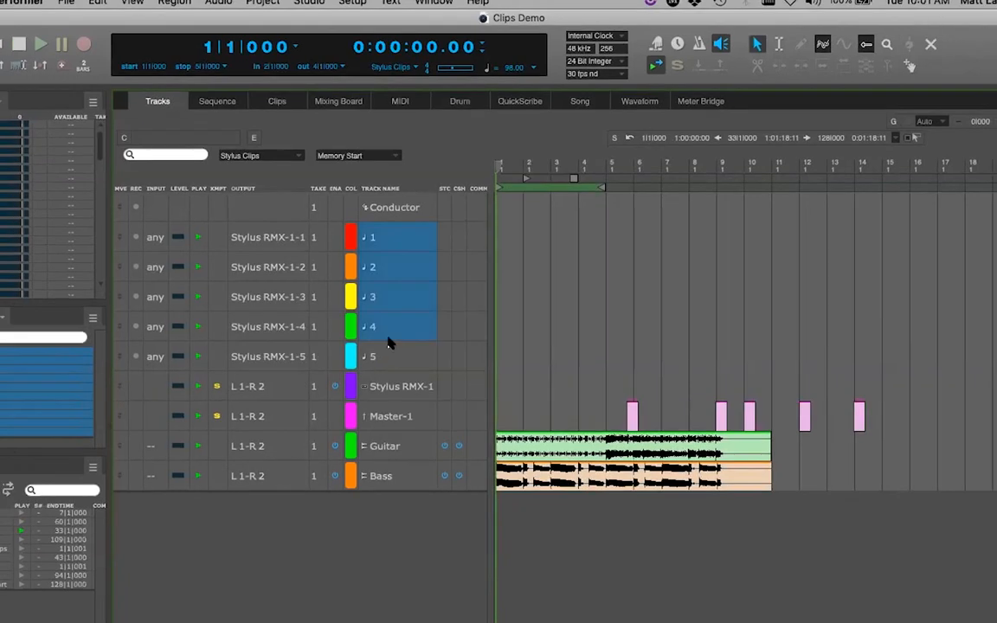
pyautogui.moveTo(389, 344); pyautogui.dragTo(396, 521)
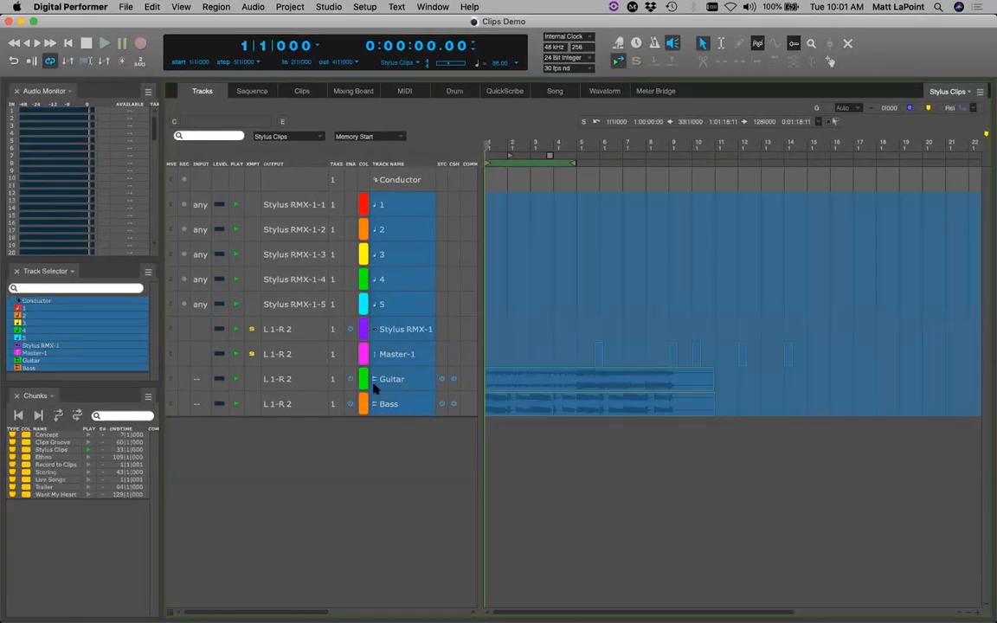
pyautogui.hotkey('shift', 'c')
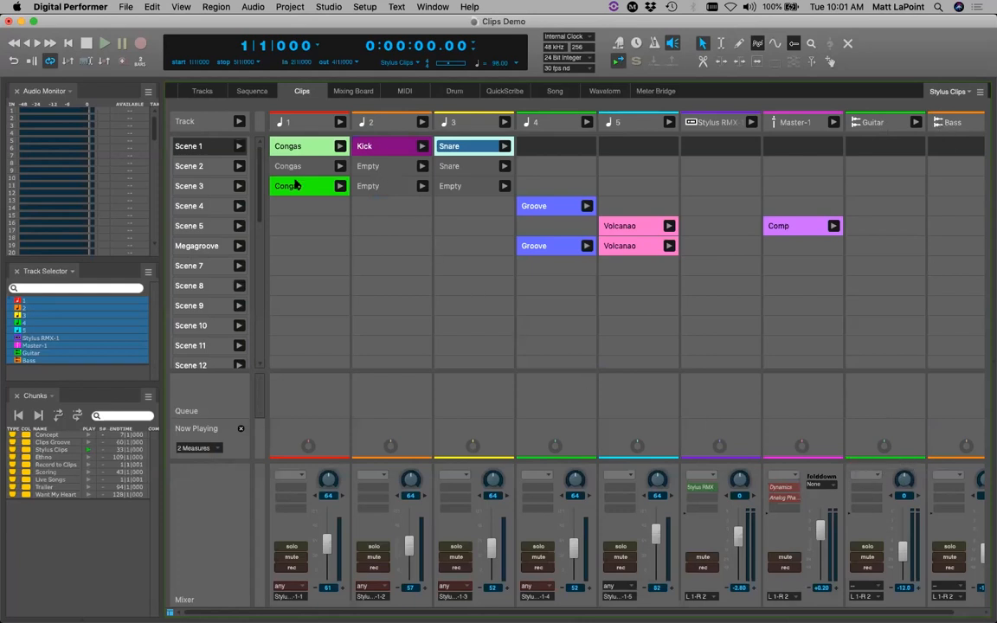
# Open the instrument on the Stylus RMX-1 track, show its groove browser, and move the plug-in window clear of the track list
pyautogui.click(209, 92)
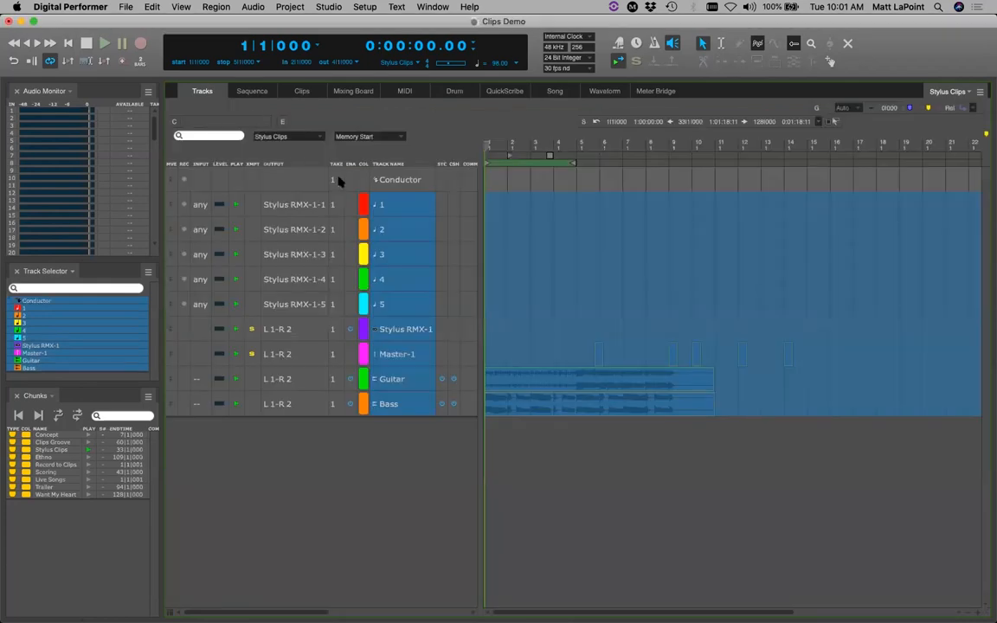
pyautogui.doubleClick(392, 331)
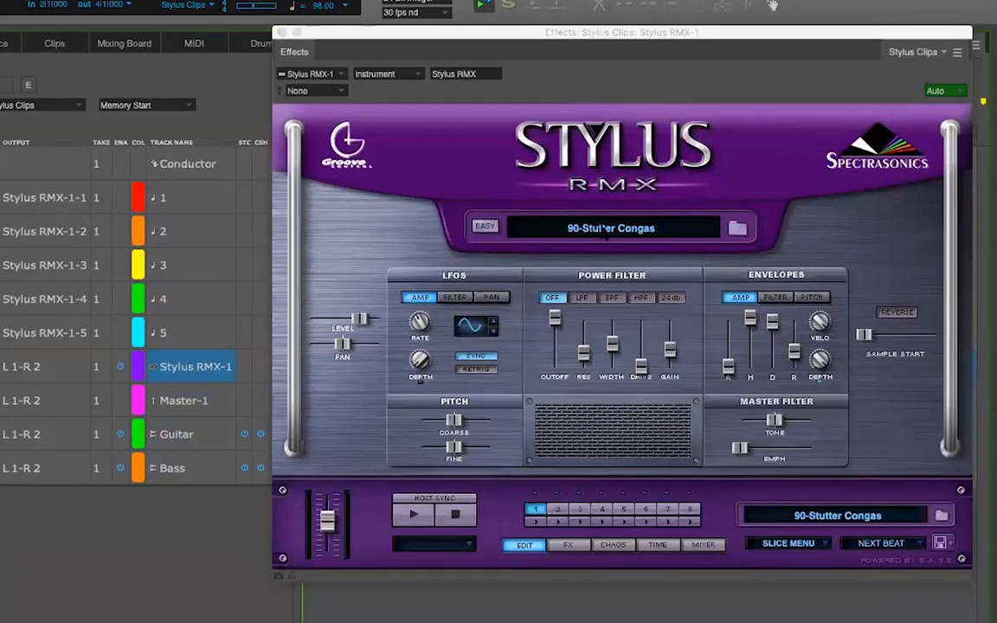
pyautogui.click(530, 225)
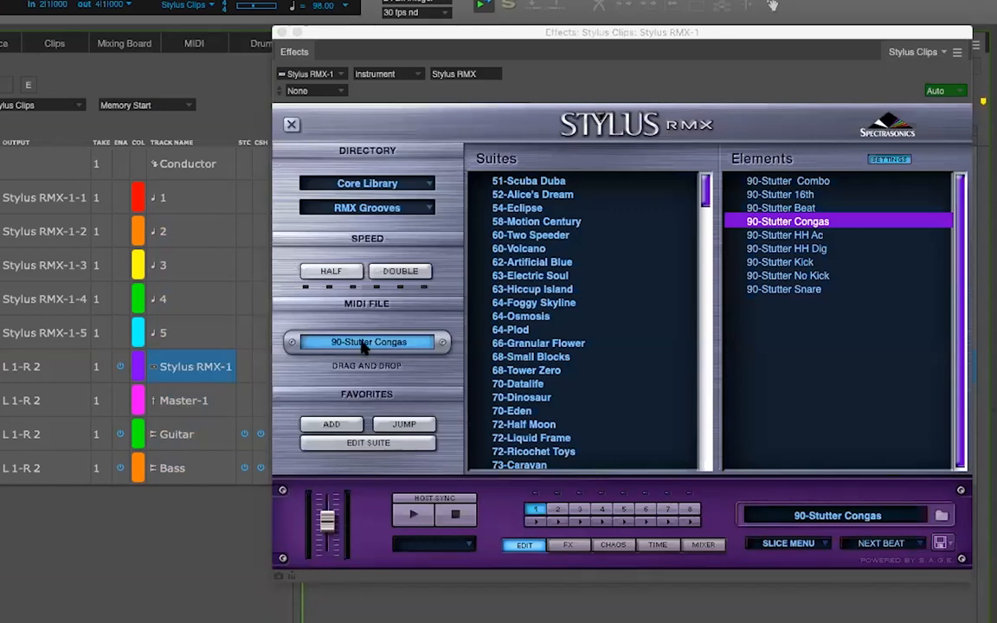
pyautogui.moveTo(393, 33); pyautogui.dragTo(611, 40)
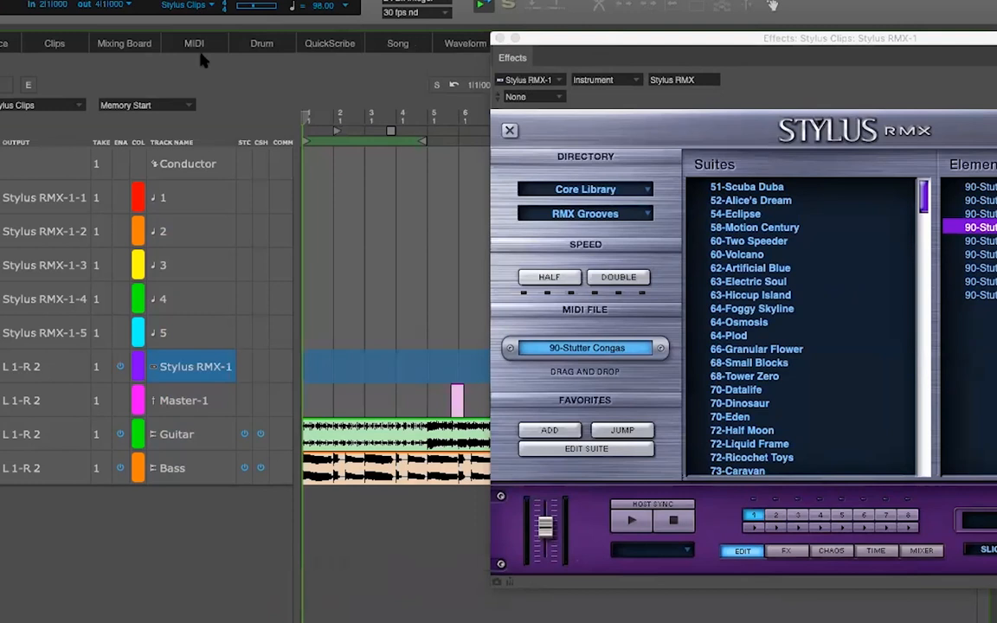
pyautogui.moveTo(178, 206); pyautogui.dragTo(179, 333)
pyautogui.click(184, 367)
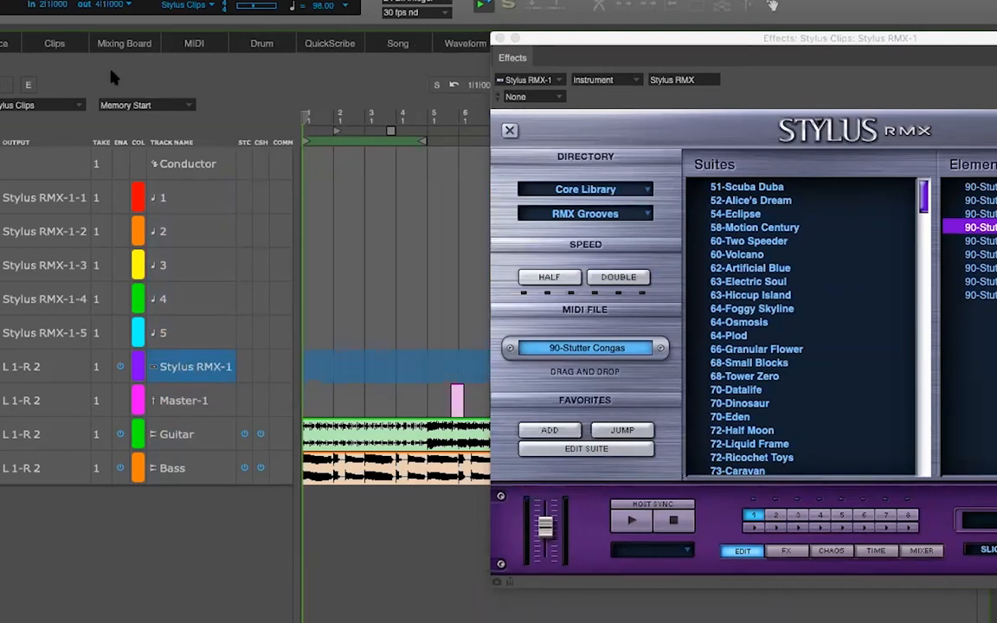
# Return to the Clips window, close the Stylus RMX window, and select the empty Scene 7 cell on track 3
pyautogui.click(54, 44)
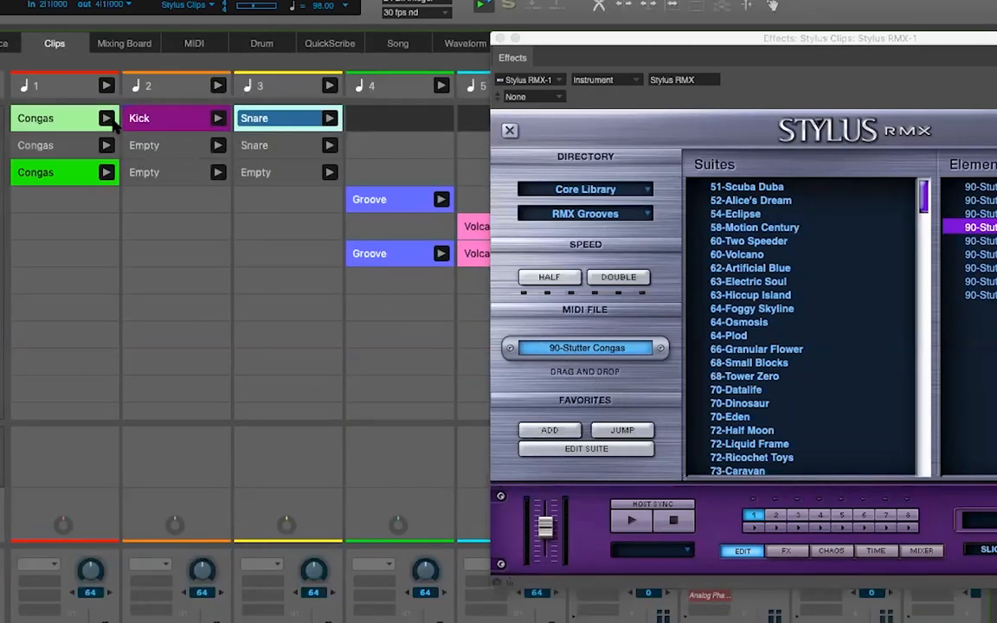
pyautogui.click(500, 39)
pyautogui.click(311, 280)
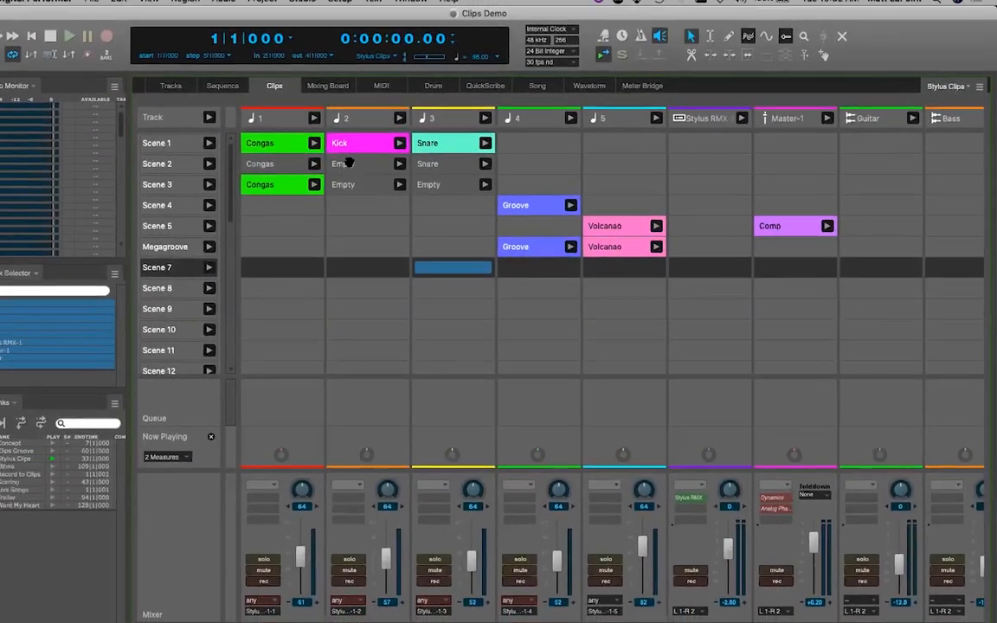
# Change the color of the Empty clip in Scene 2 on track 2 to Cantaloupe and close its editor
pyautogui.doubleClick(346, 163)
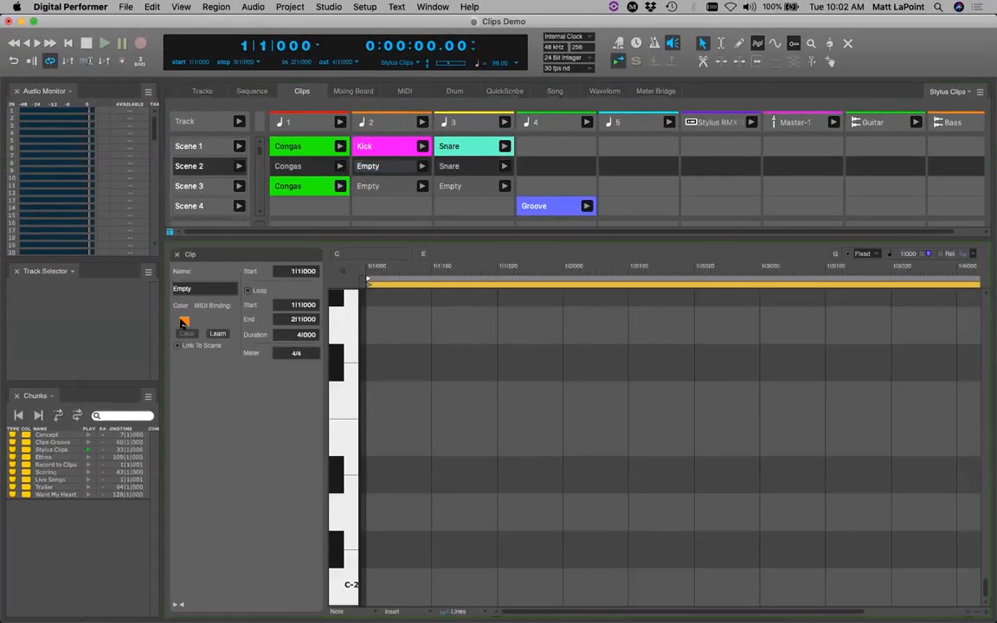
pyautogui.click(184, 322)
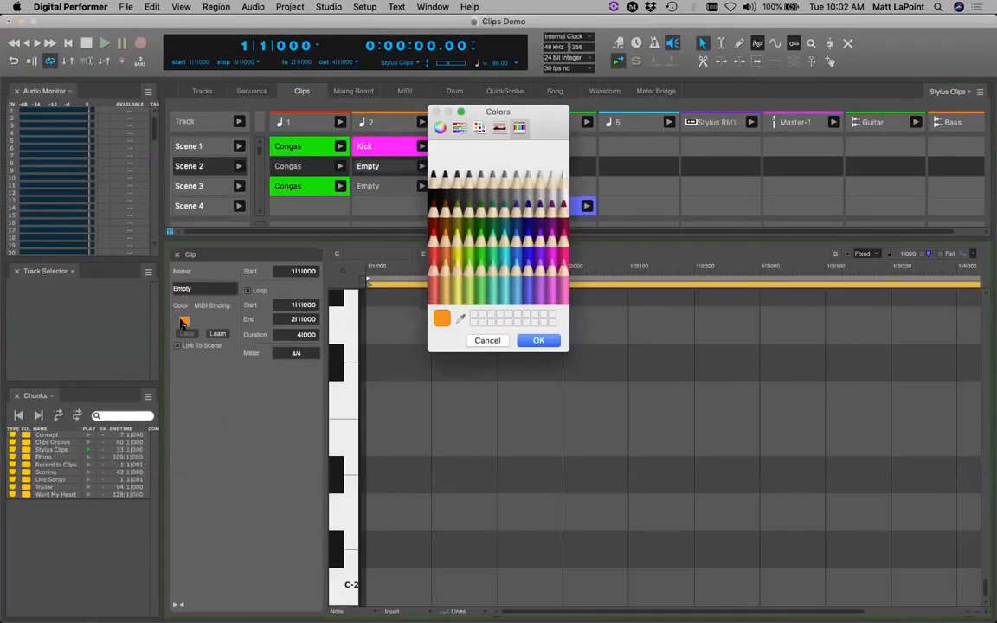
pyautogui.click(441, 286)
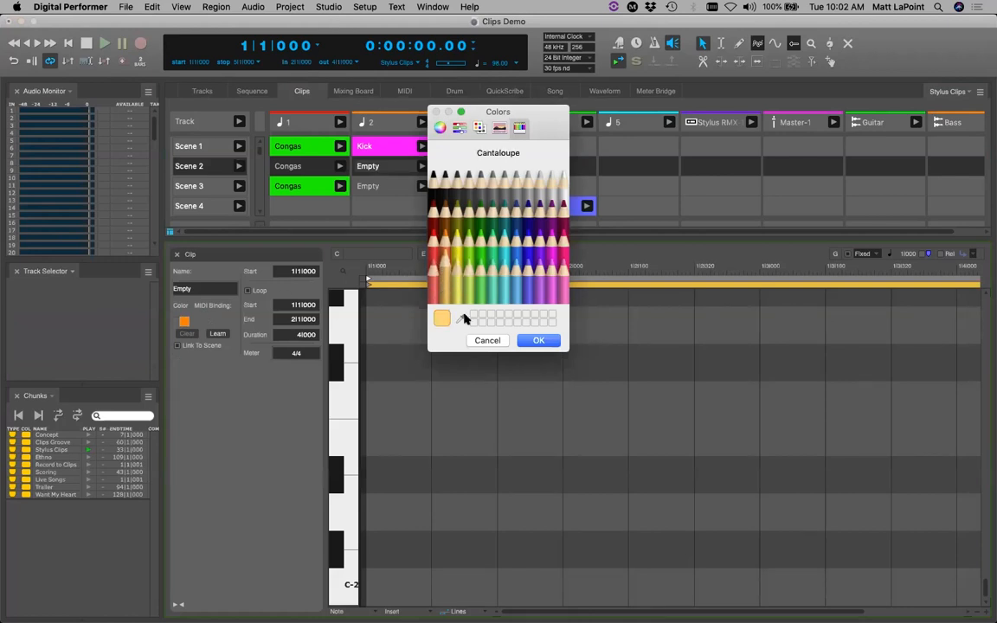
pyautogui.click(531, 340)
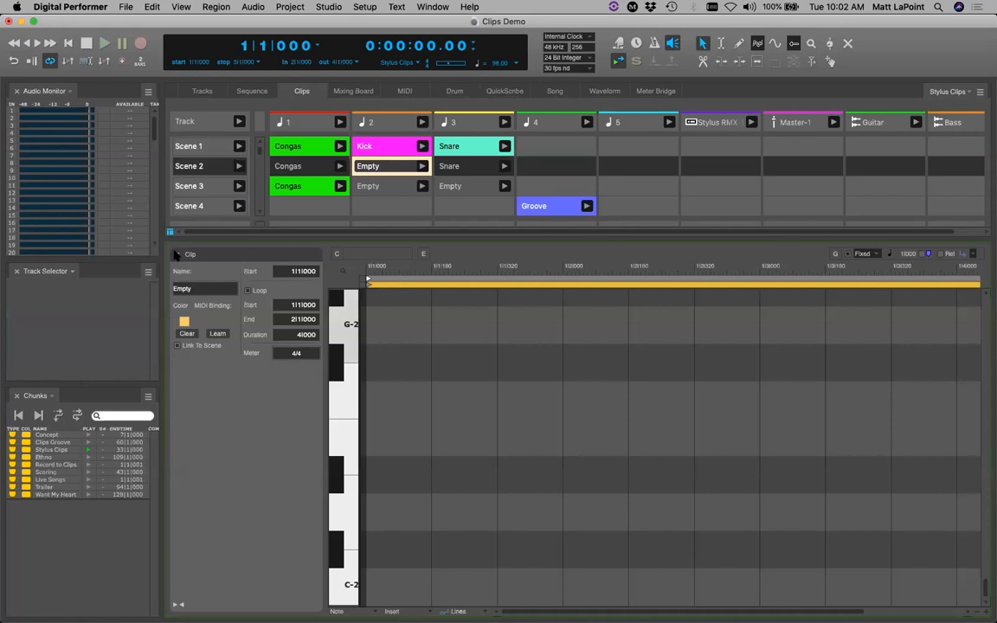
pyautogui.click(176, 254)
# Try copying Scene 1's Congas, Kick and Snare clips to Scene 10, and undo the copy
pyautogui.click(479, 149)
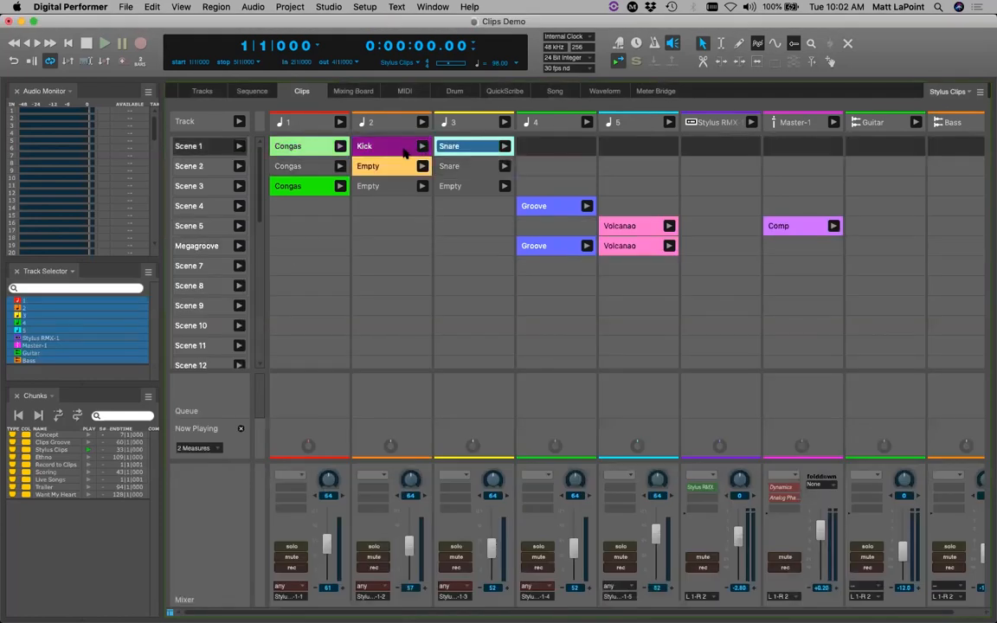
pyautogui.keyDown('shift'); pyautogui.click(404, 152); pyautogui.keyUp('shift')
pyautogui.keyDown('shift'); pyautogui.click(323, 154); pyautogui.keyUp('shift')
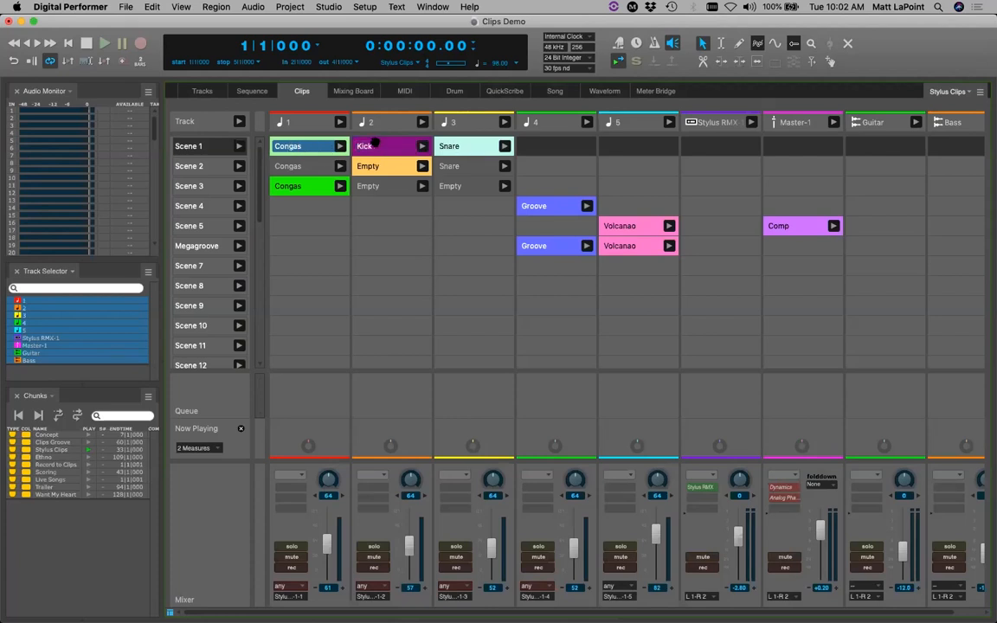
pyautogui.moveTo(277, 143); pyautogui.dragTo(306, 316)
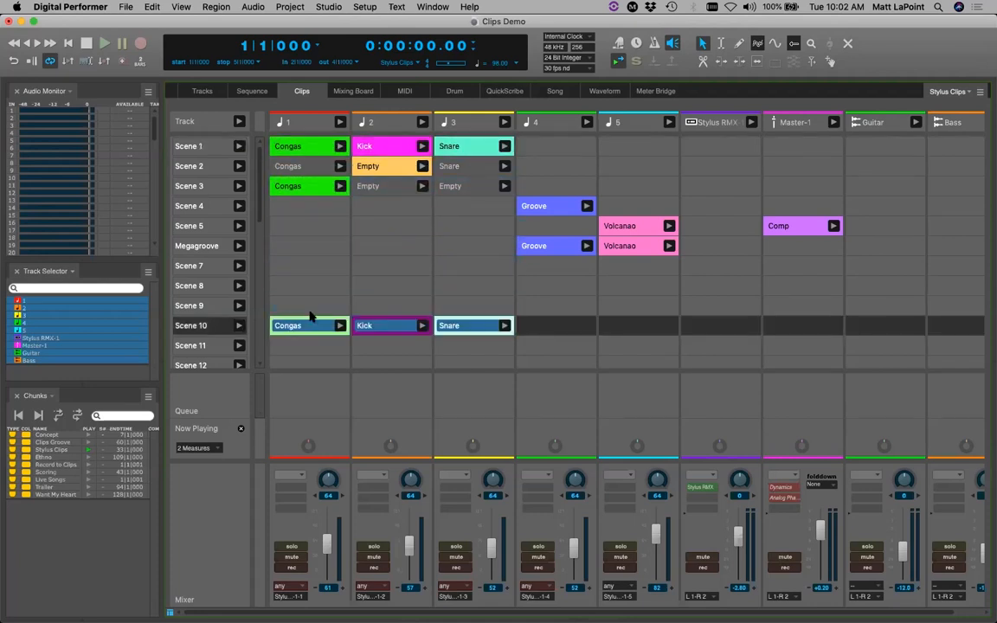
pyautogui.press('super+z')
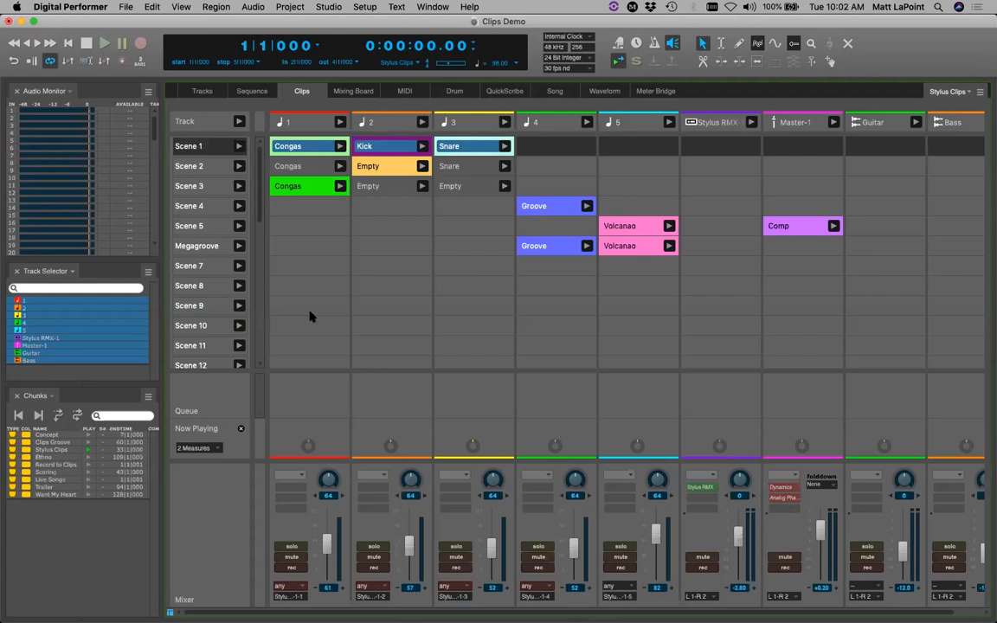
# Clear the clip selection, start playback, and launch the Congas and Snare clips of Scene 1
pyautogui.click(283, 286)
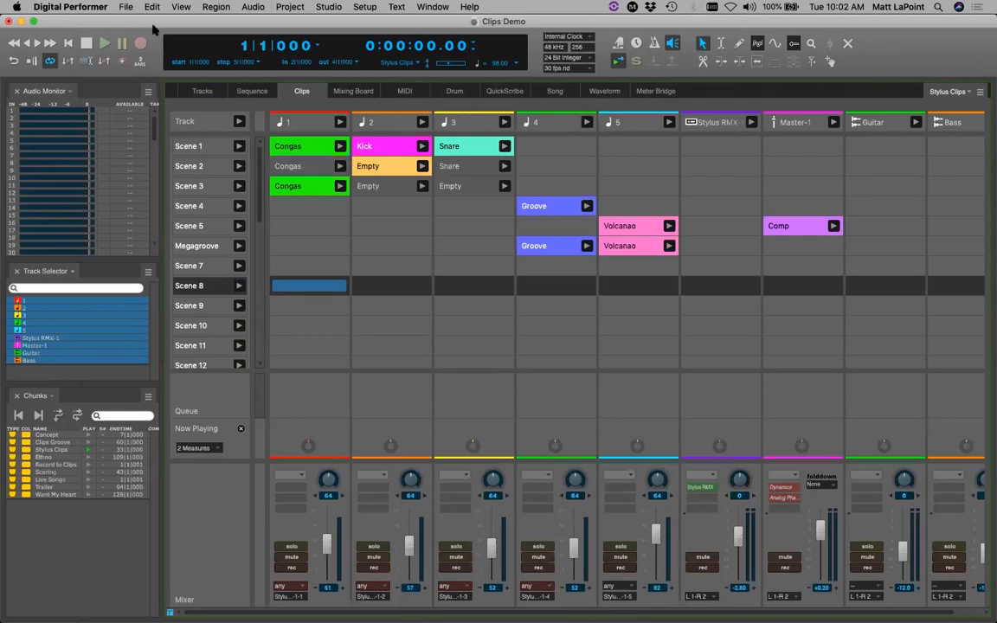
pyautogui.click(104, 43)
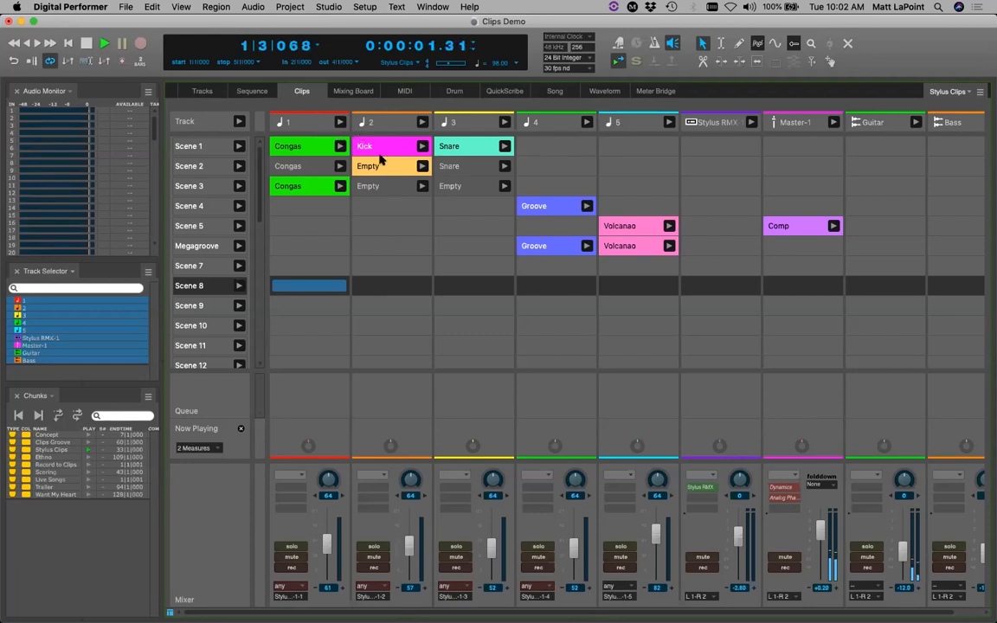
pyautogui.click(341, 148)
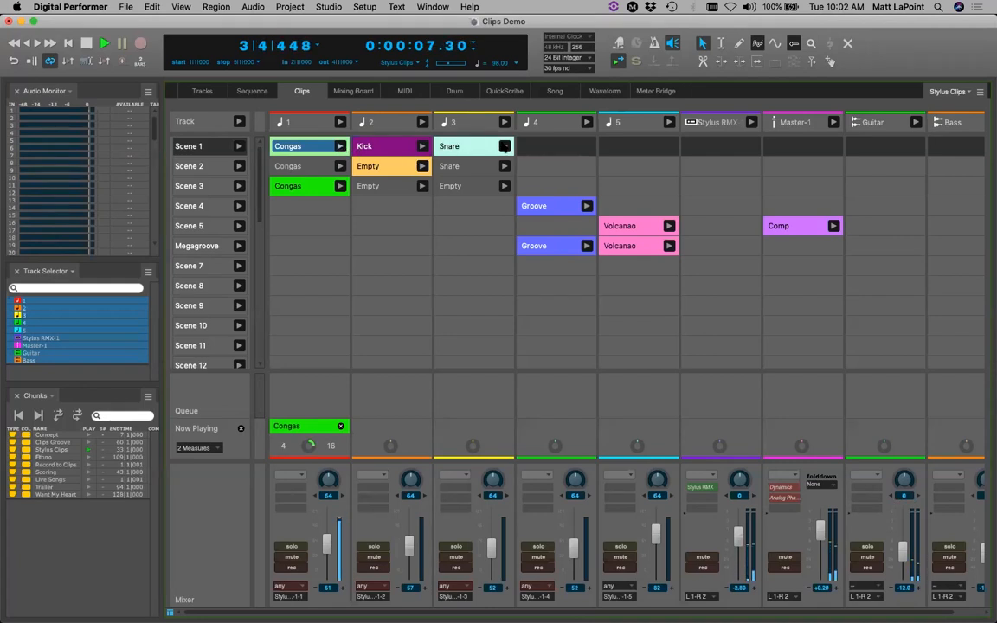
pyautogui.click(504, 147)
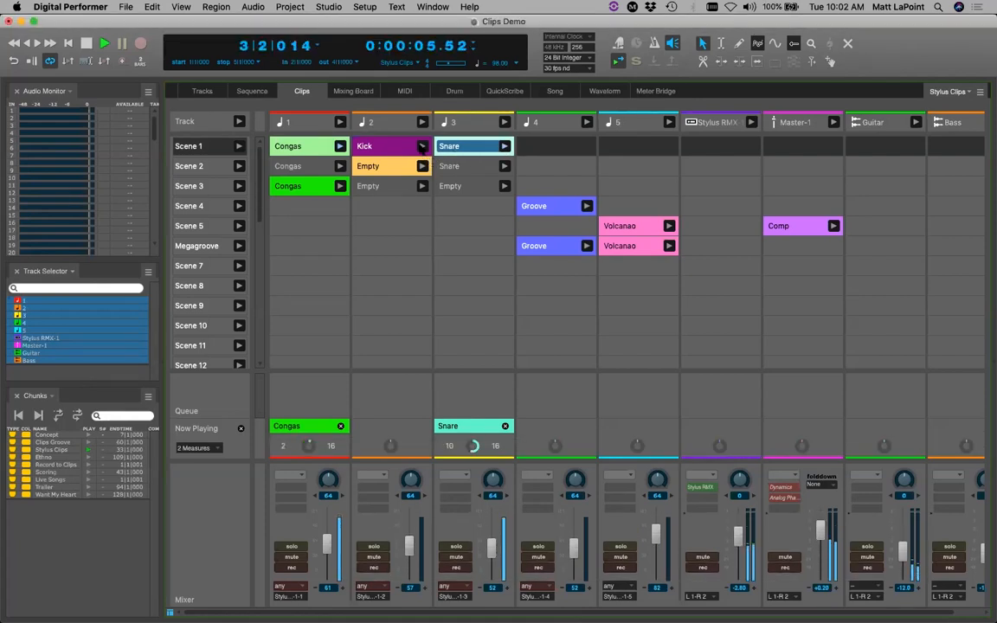
# Launch Scene 1's Kick, Scene 4's Groove and Scene 5's Volcanao clips alongside the playing Congas and Snare
pyautogui.click(423, 146)
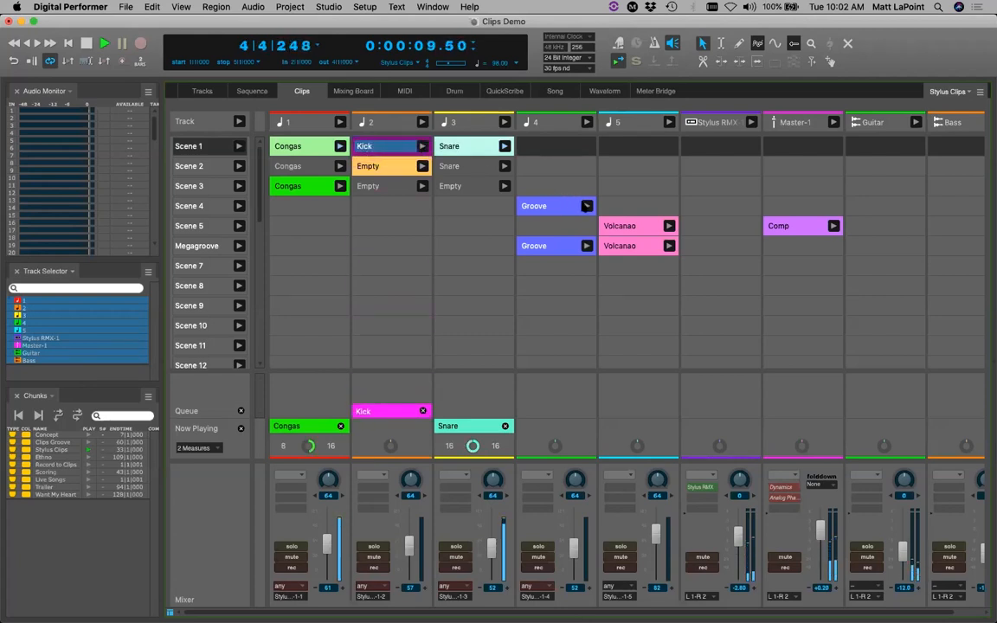
pyautogui.click(587, 206)
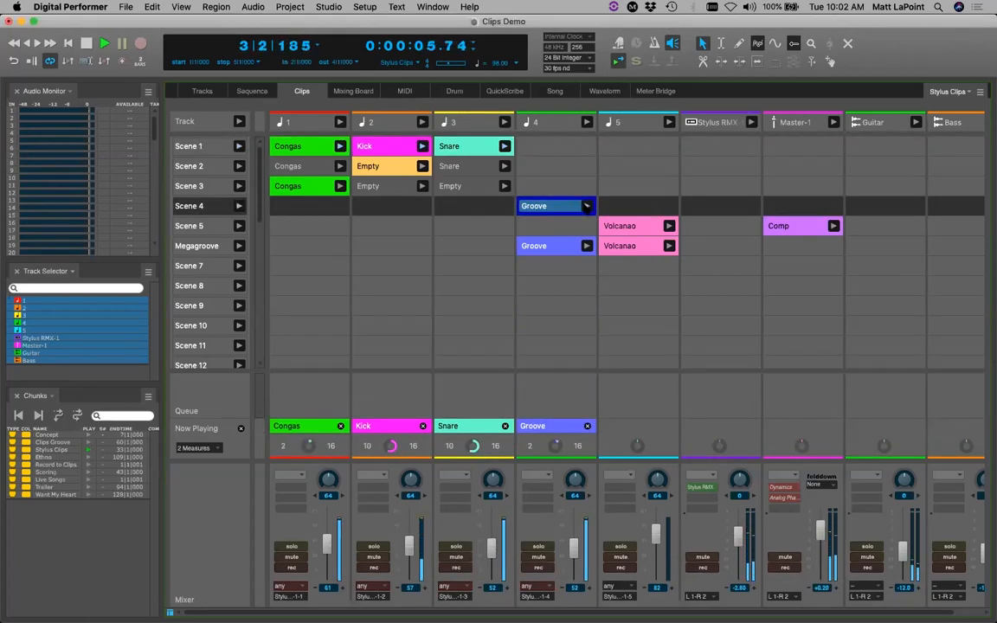
pyautogui.click(669, 226)
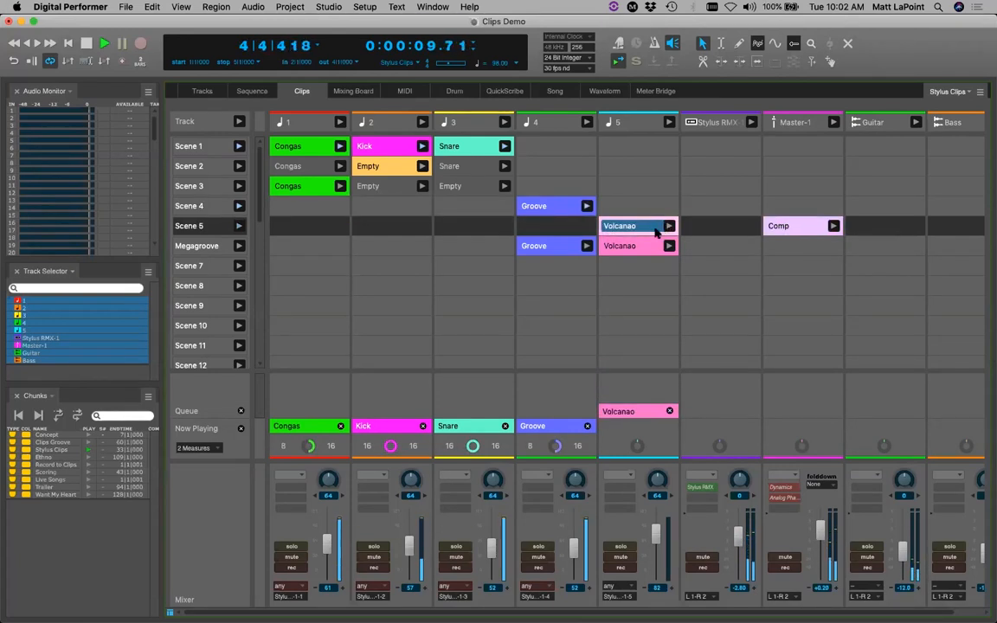
# Stop the playing Congas, Kick, Snare and Volcanao clips one after another, leaving only Groove
pyautogui.click(340, 427)
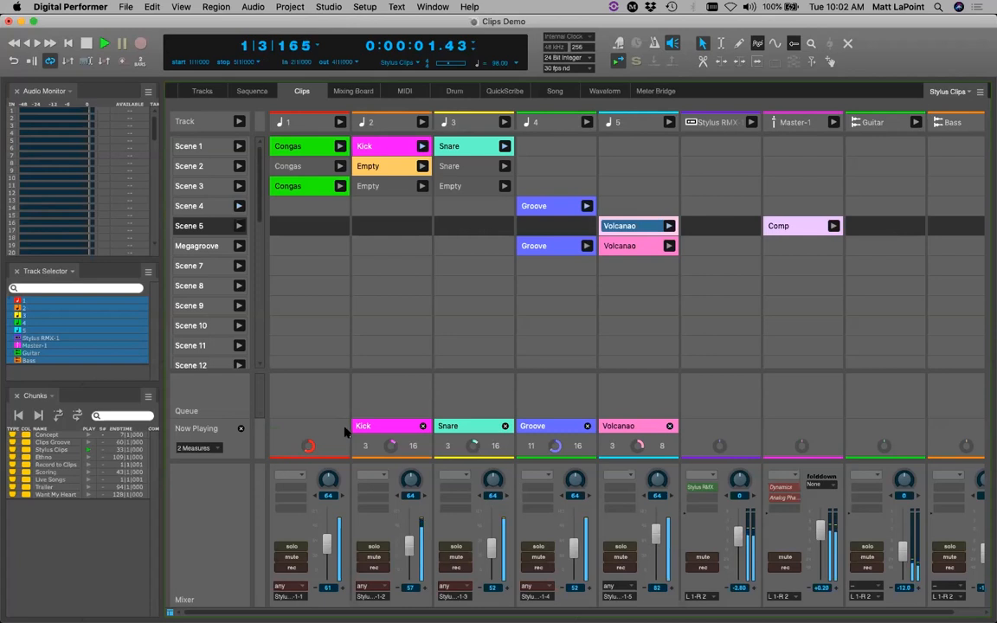
pyautogui.click(422, 426)
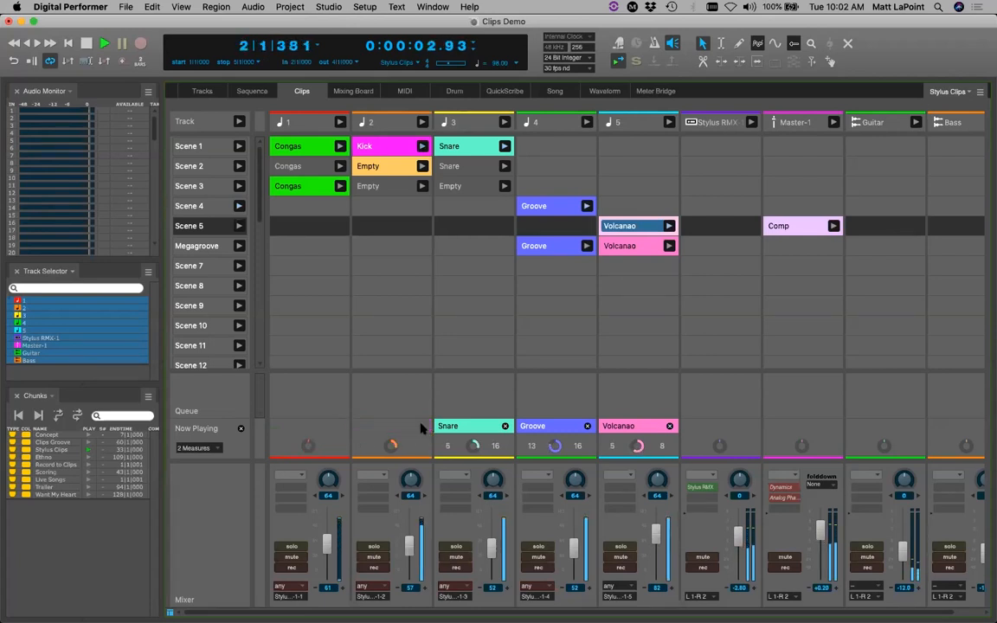
pyautogui.click(505, 426)
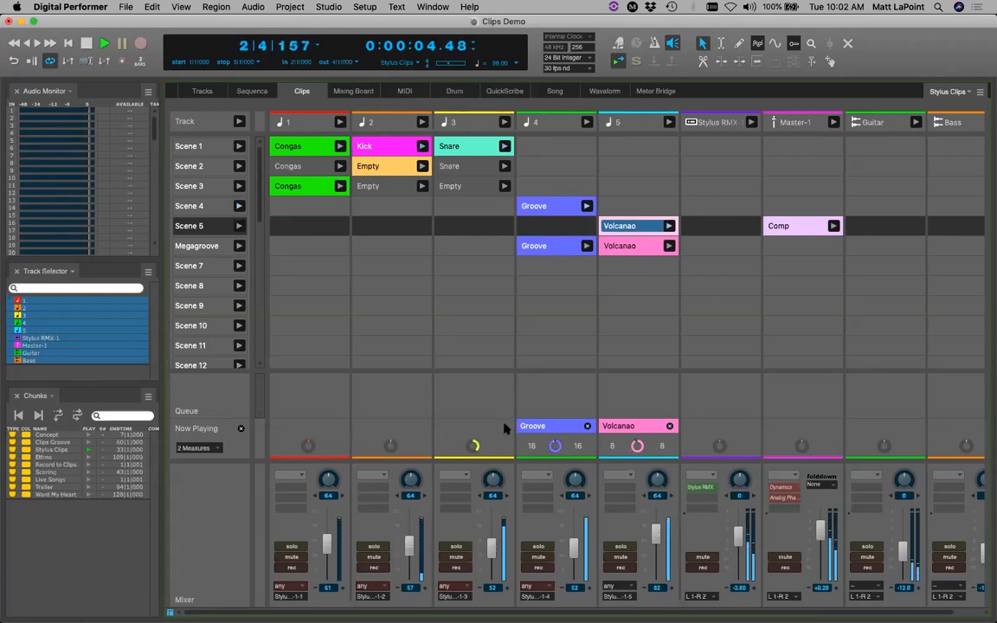
pyautogui.click(669, 426)
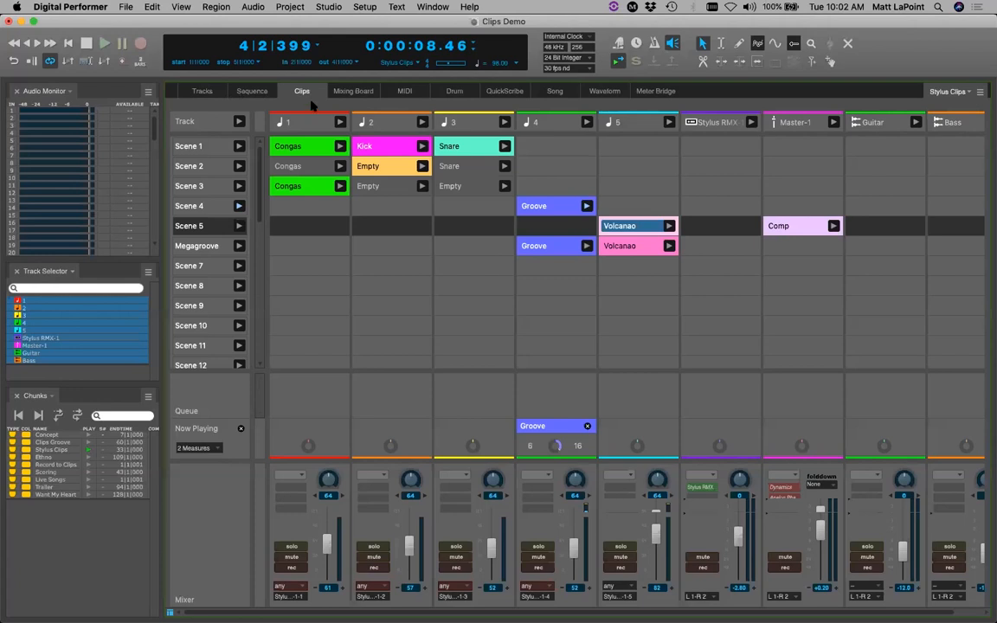
# Examine the Copy to Clipping Window options for Scene 1's Congas clip, and select the empty Scene 4 cell on track 1
pyautogui.click(302, 148)
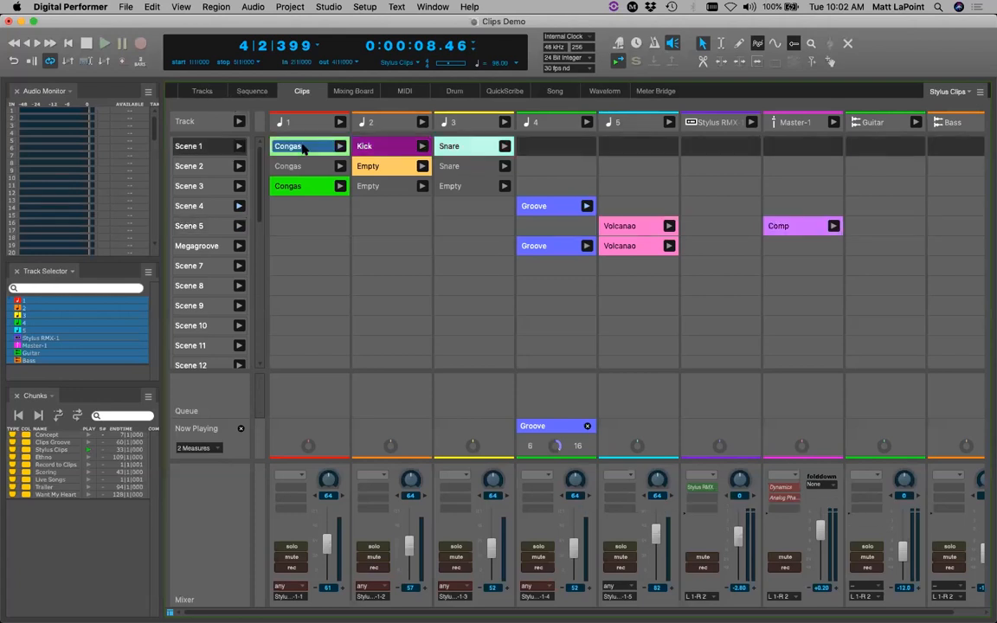
pyautogui.click(149, 7)
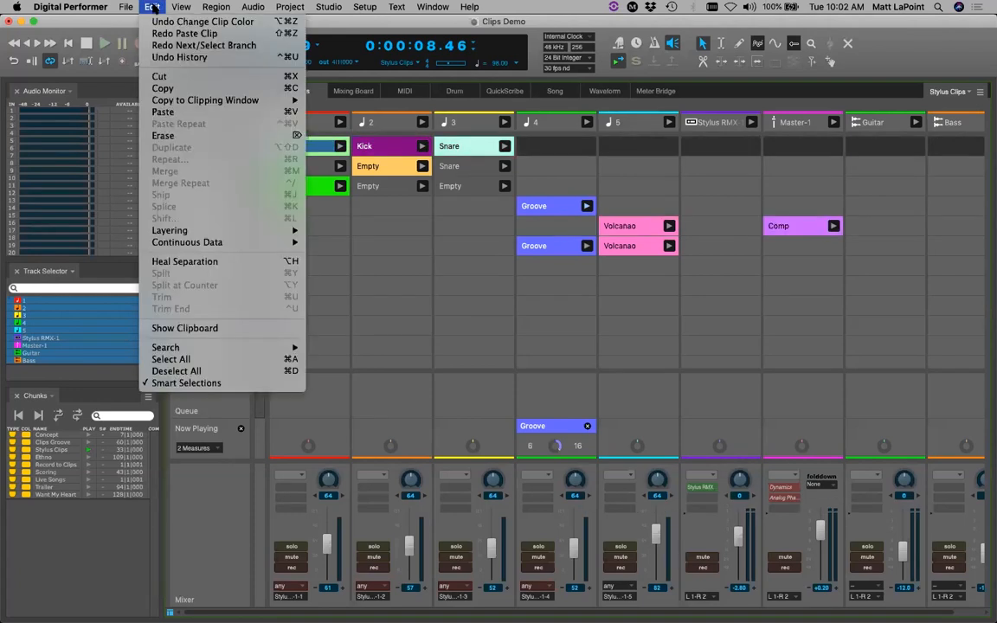
pyautogui.moveTo(208, 99)
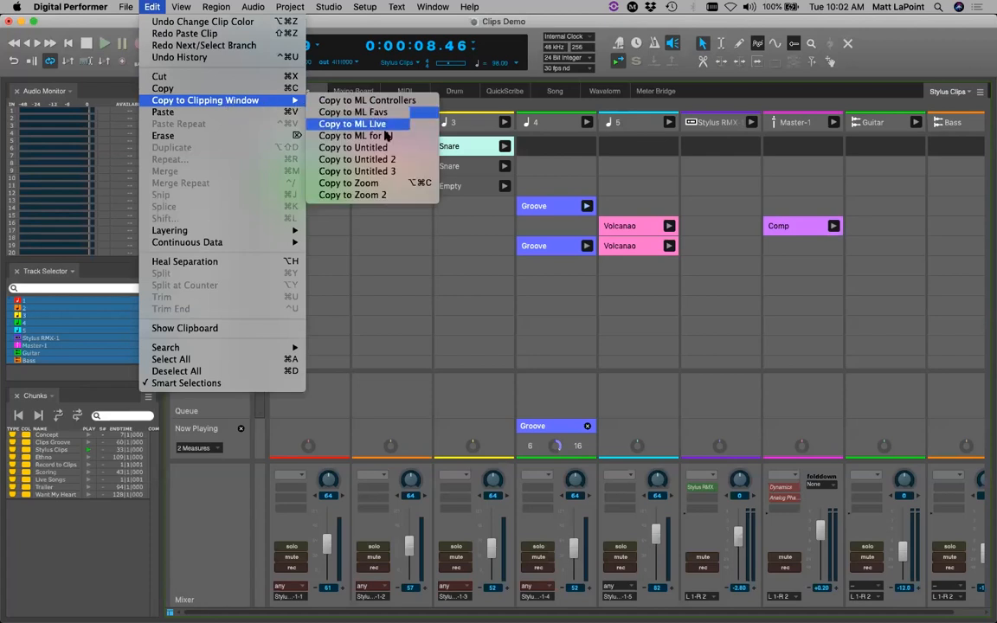
pyautogui.click(406, 197)
pyautogui.click(290, 7)
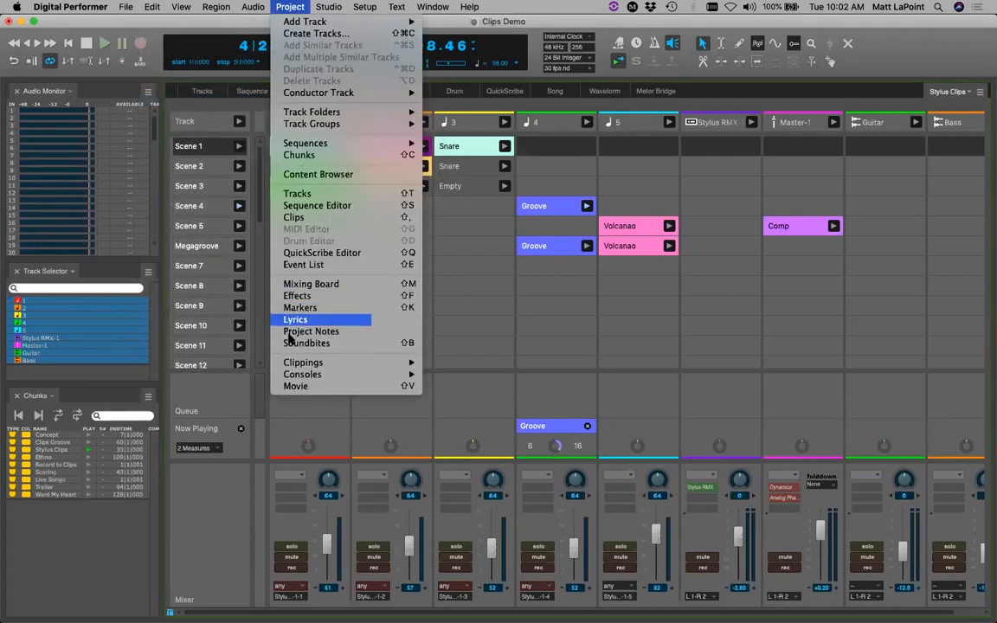
pyautogui.click(451, 266)
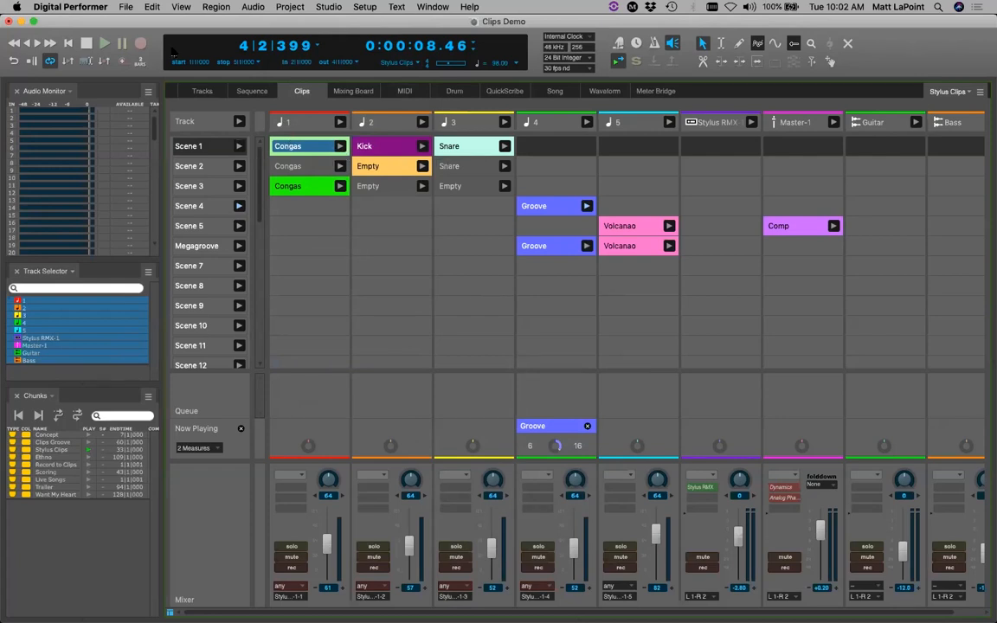
pyautogui.click(152, 8)
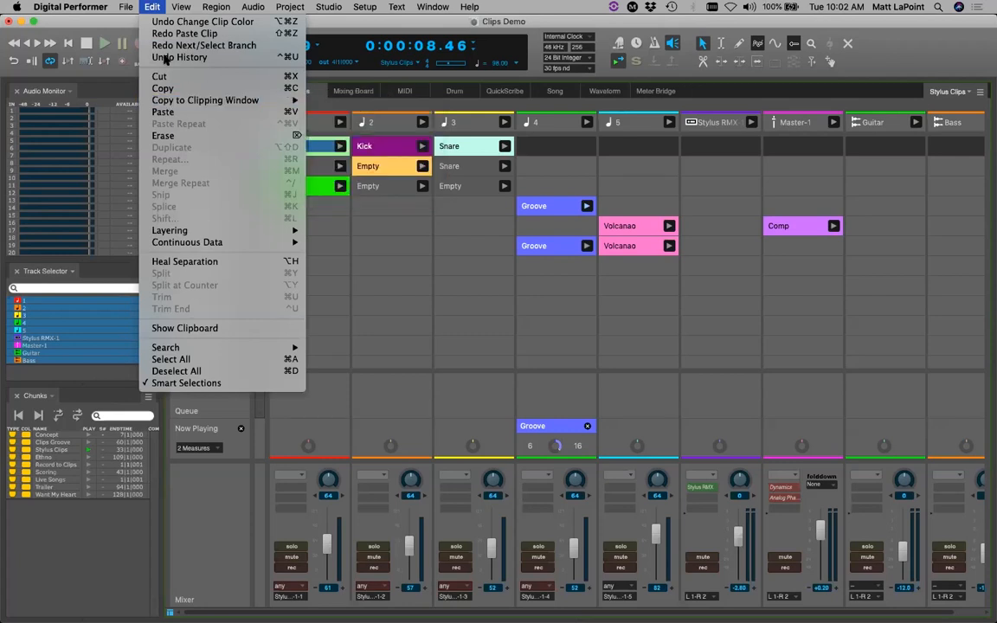
pyautogui.click(153, 8)
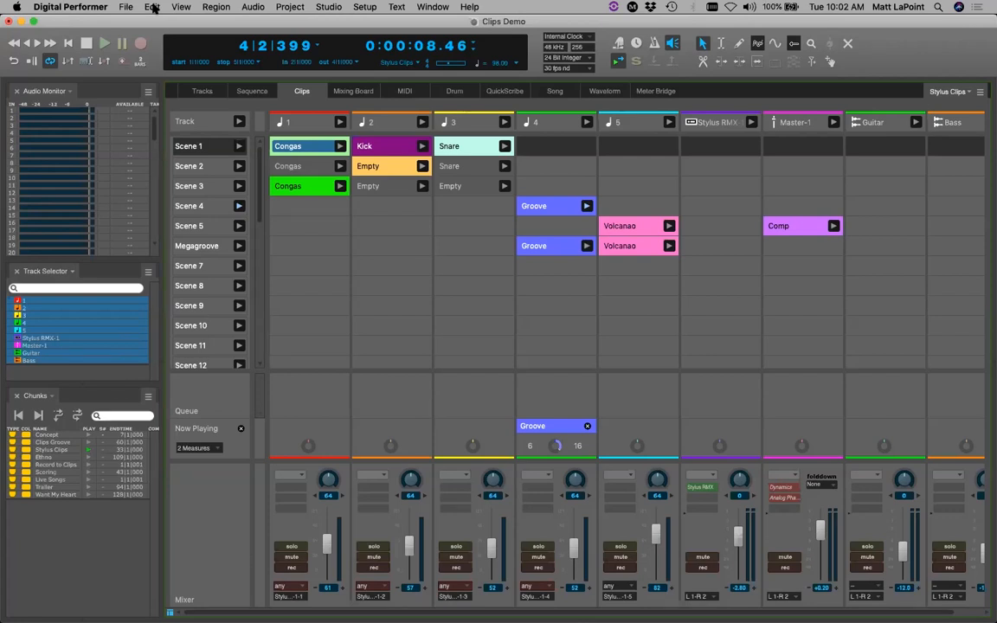
pyautogui.click(280, 201)
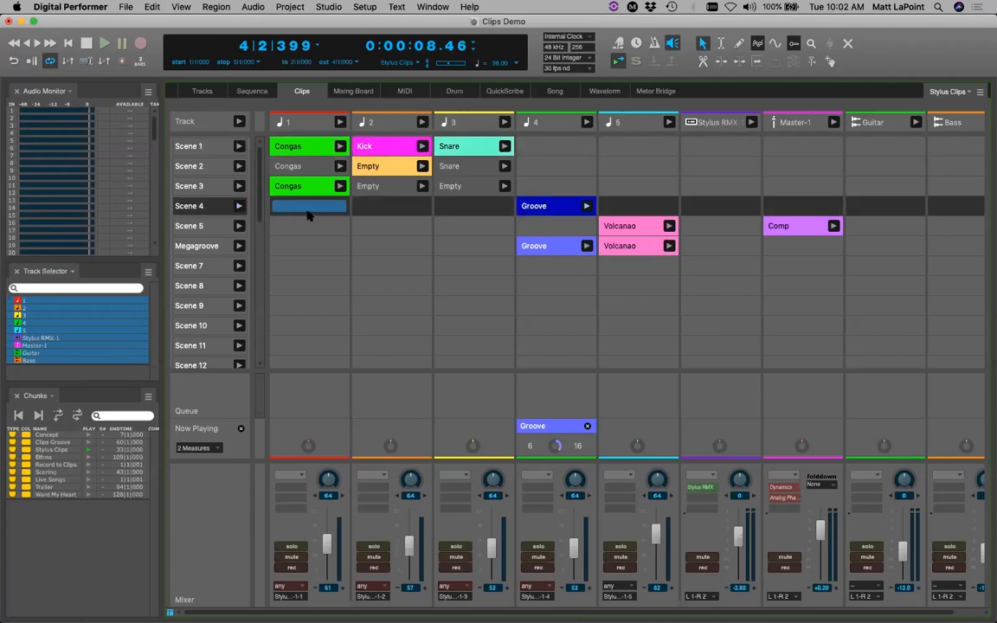
# View the Stylus RMX instrument from the mixing board, close its window, and return to the Clips window
pyautogui.click(355, 91)
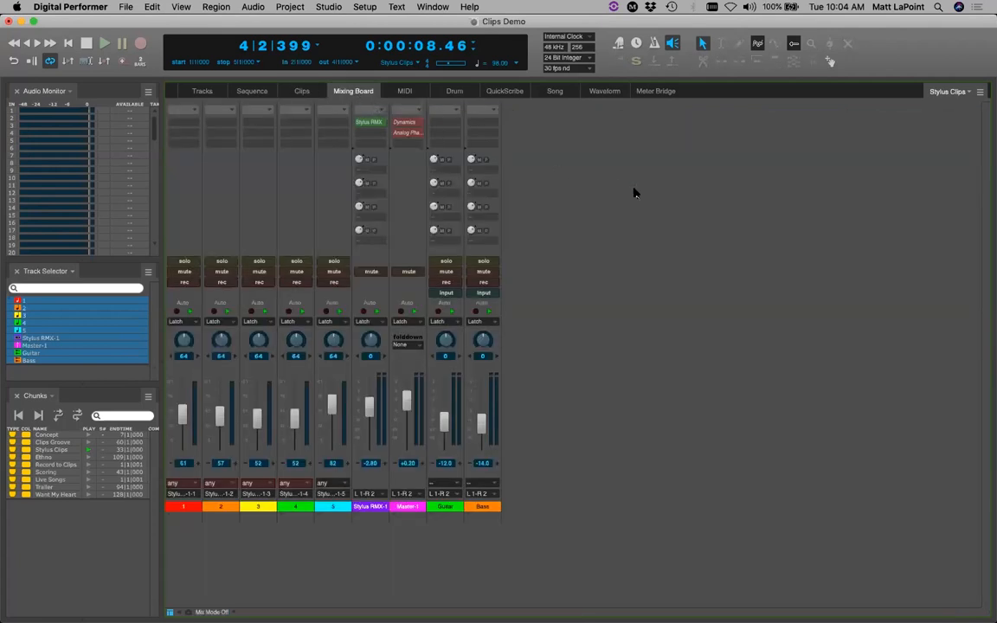
pyautogui.click(372, 121)
pyautogui.doubleClick(374, 121)
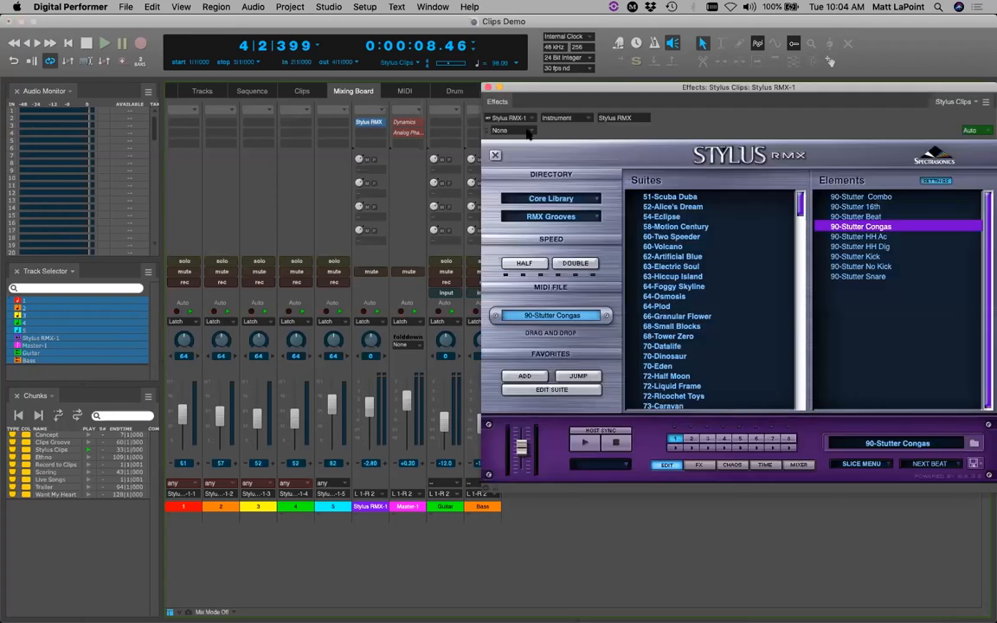
pyautogui.click(487, 87)
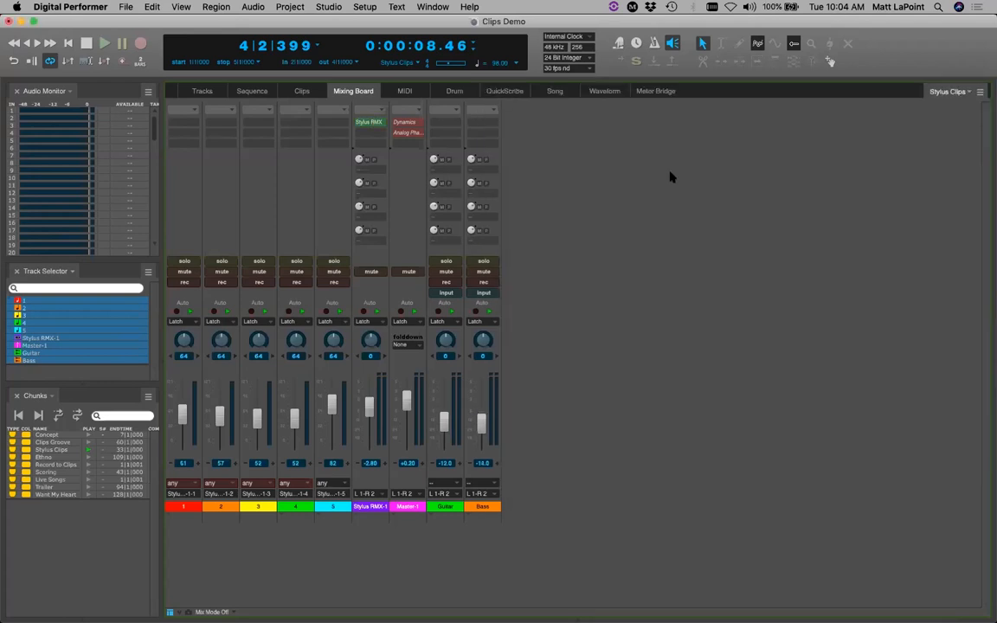
pyautogui.click(300, 91)
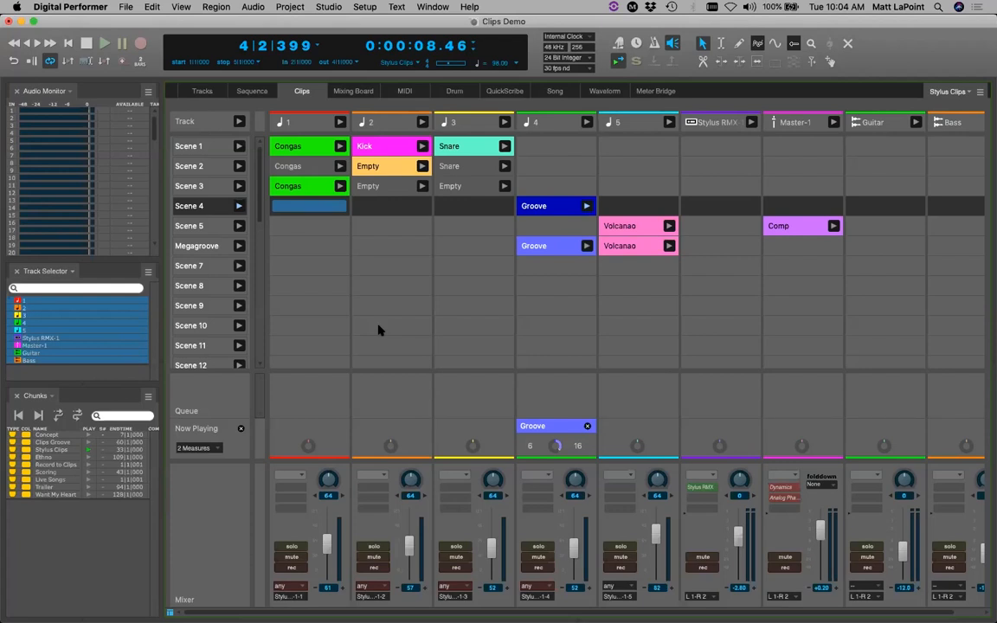
# Rewind to the start and, in MIDI Learn Mode, bind MPKmini2 keys to Scene 1 (C2), Scene 2 (D♭2), Scene 3 and the all-tracks stop (E♭2)
pyautogui.click(68, 43)
pyautogui.click(979, 90)
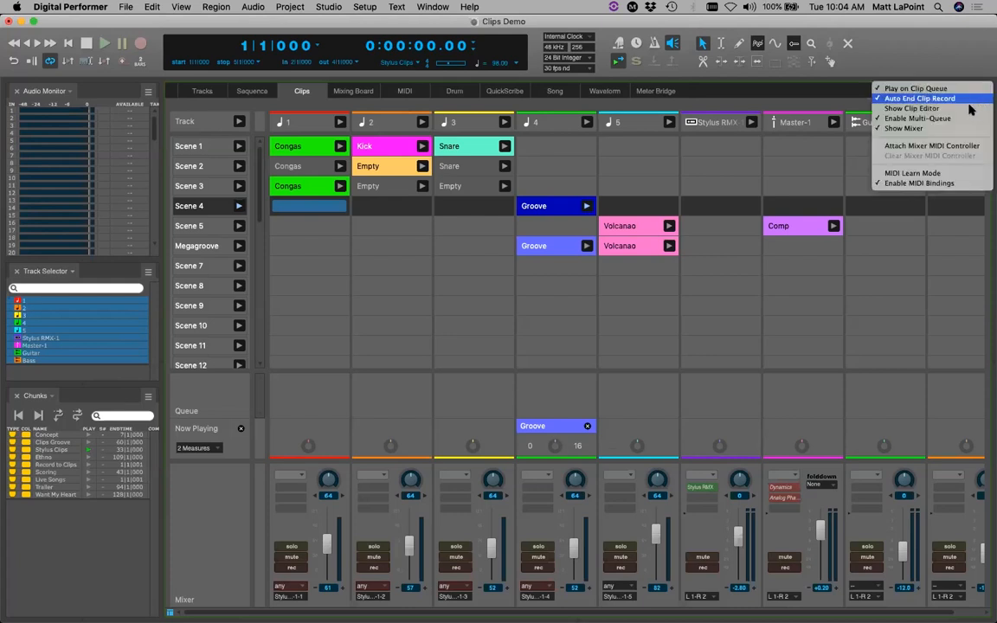
pyautogui.click(939, 174)
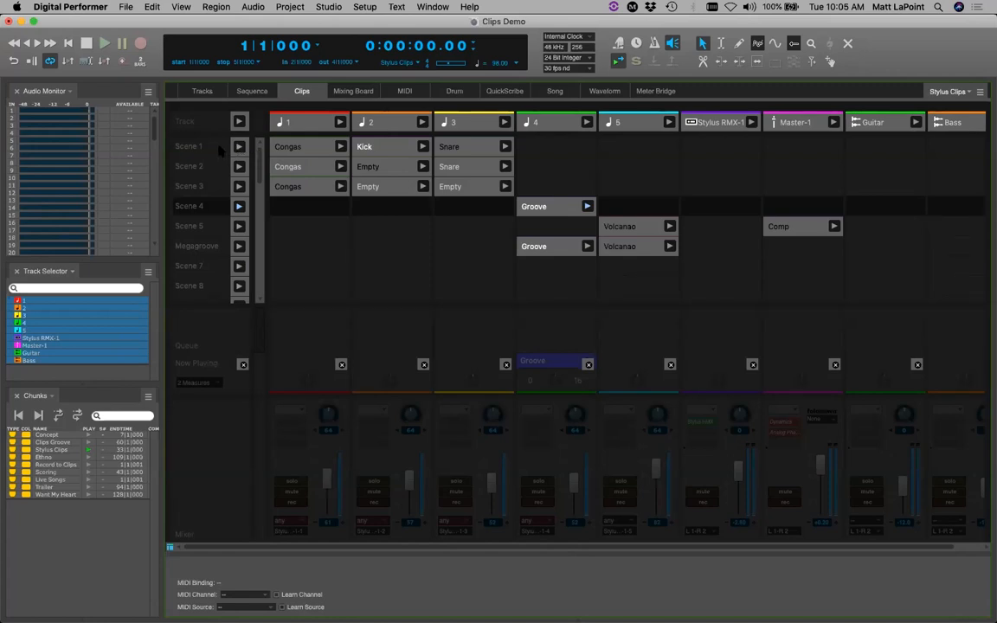
pyautogui.click(239, 147)
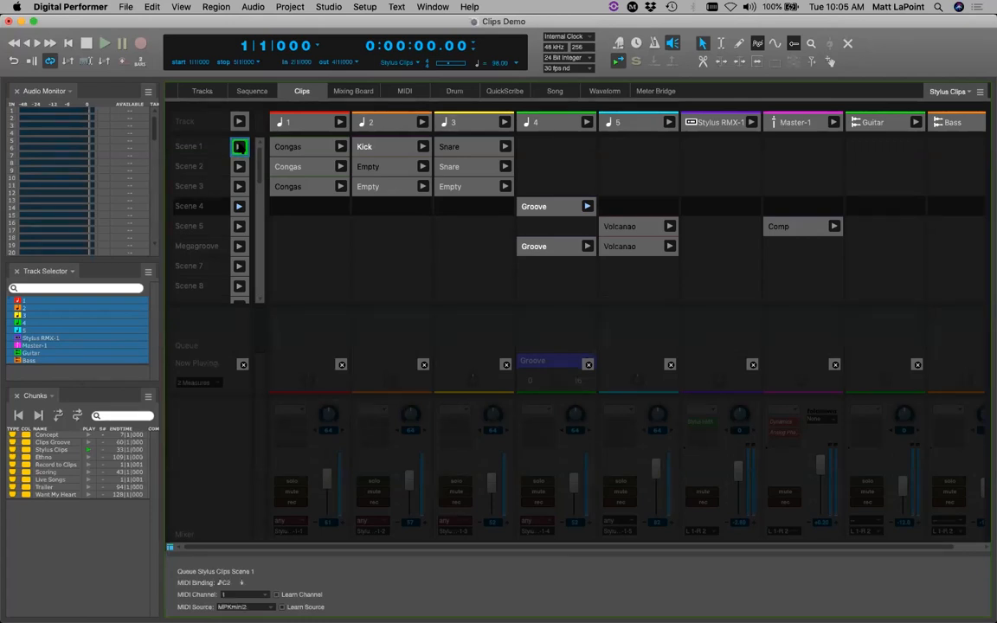
pyautogui.click(239, 167)
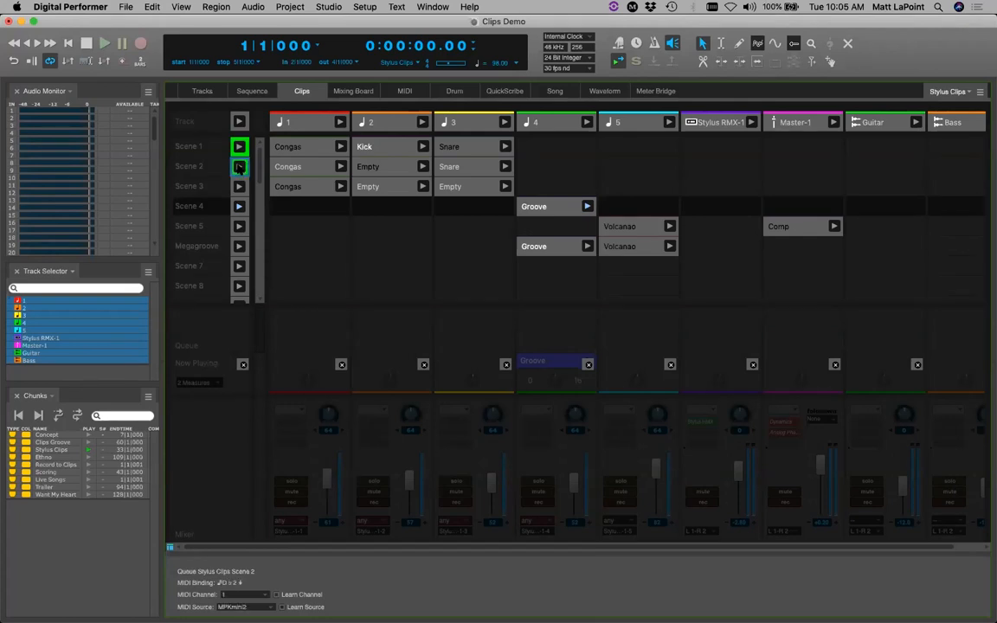
pyautogui.click(239, 186)
pyautogui.click(243, 365)
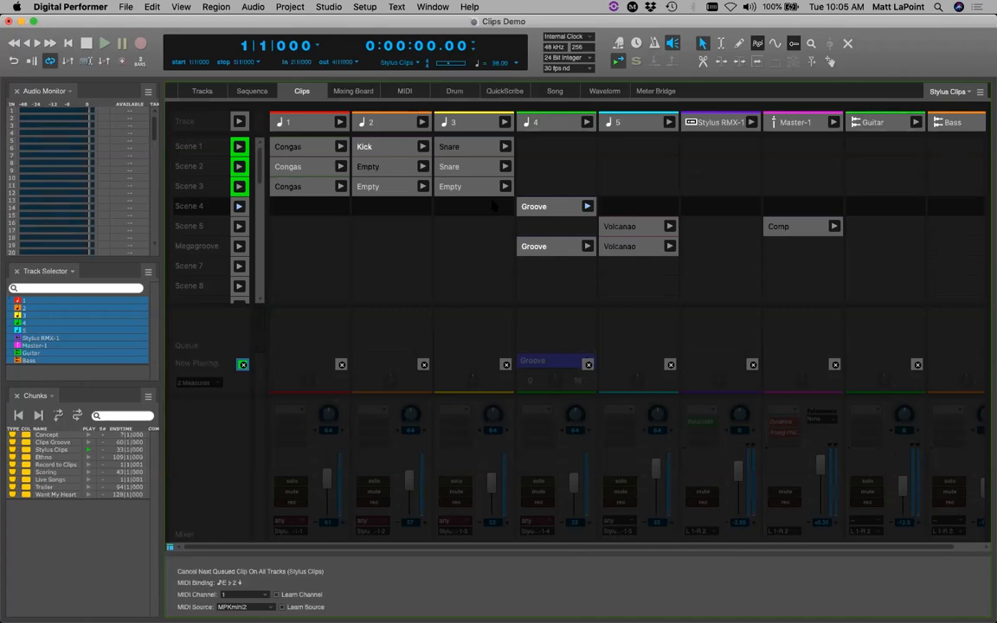
pyautogui.press('Escape')
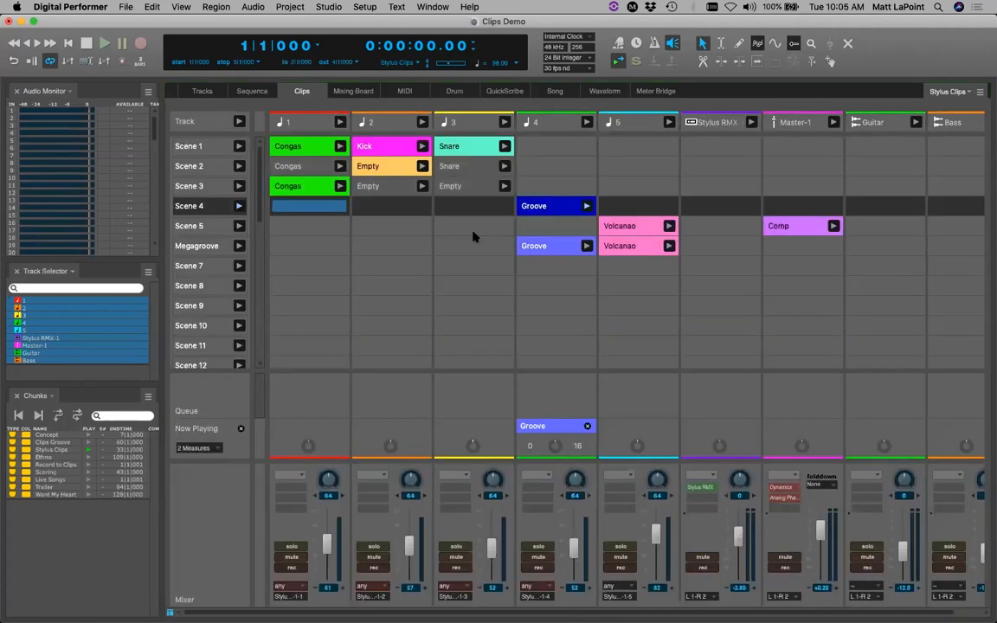
# Save the project, view the key and MIDI event assignments in the Commands window, and close it
pyautogui.press('super+s')
pyautogui.hotkey('shift', 'l')
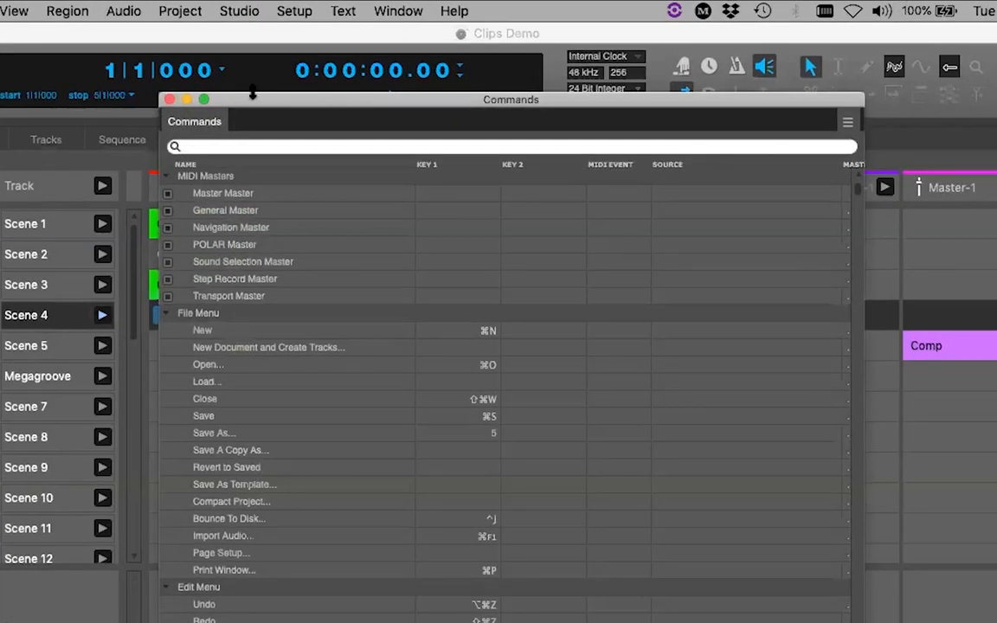
pyautogui.moveTo(252, 92); pyautogui.dragTo(231, 94)
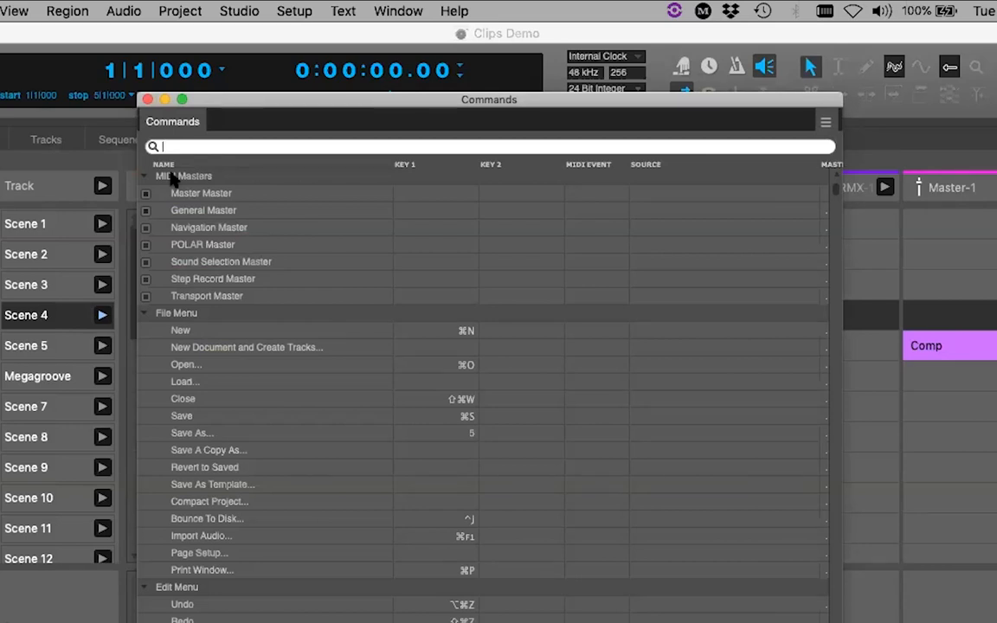
pyautogui.click(144, 101)
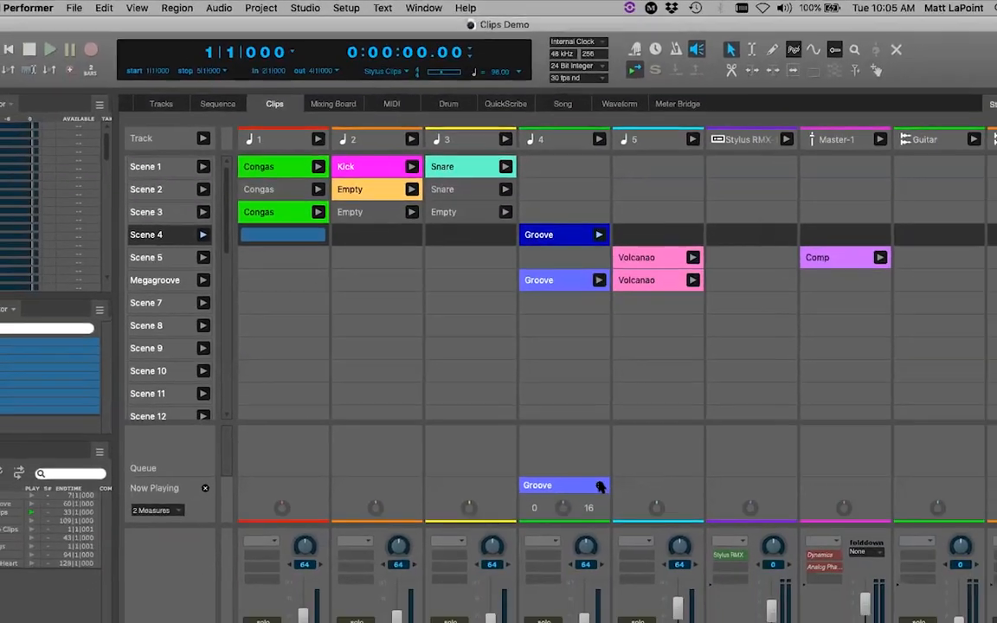
# Clear the Groove clip, launch Scene 1 and Scene 2 with their MIDI bindings, and stop all clips and playback
pyautogui.click(599, 485)
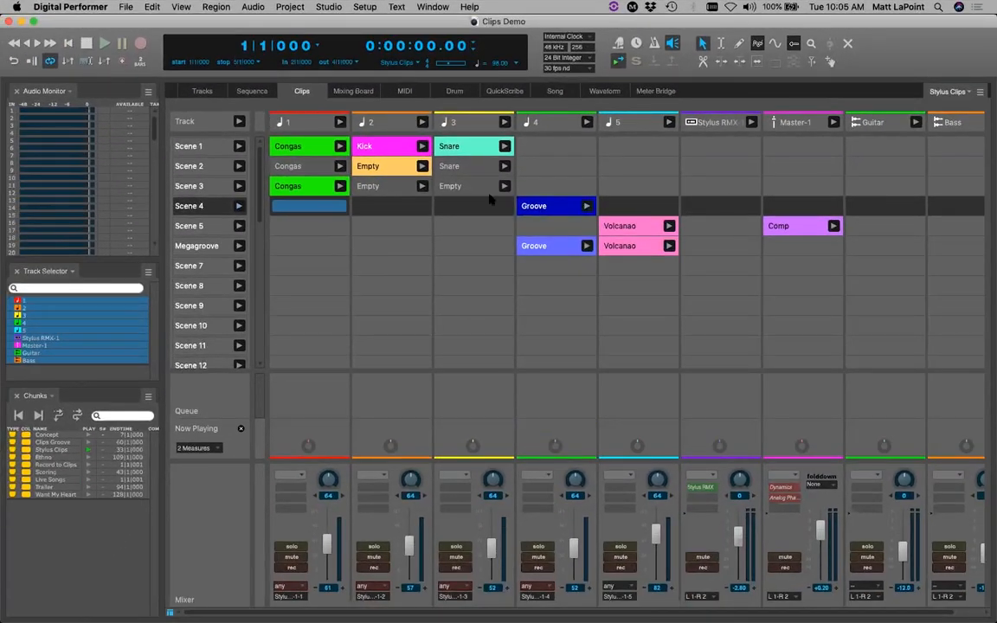
pyautogui.press('1')
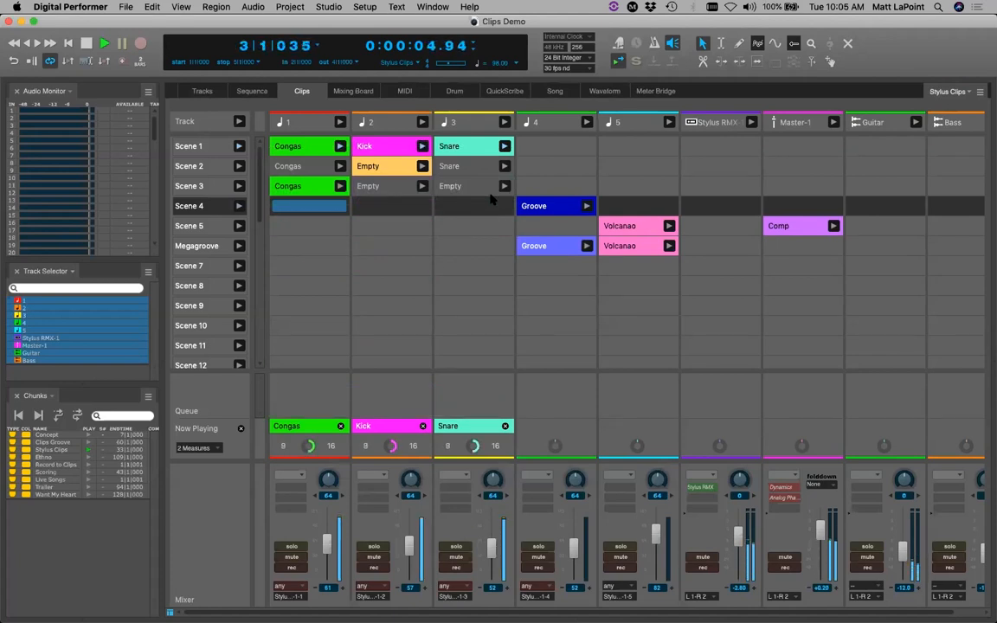
pyautogui.press('2')
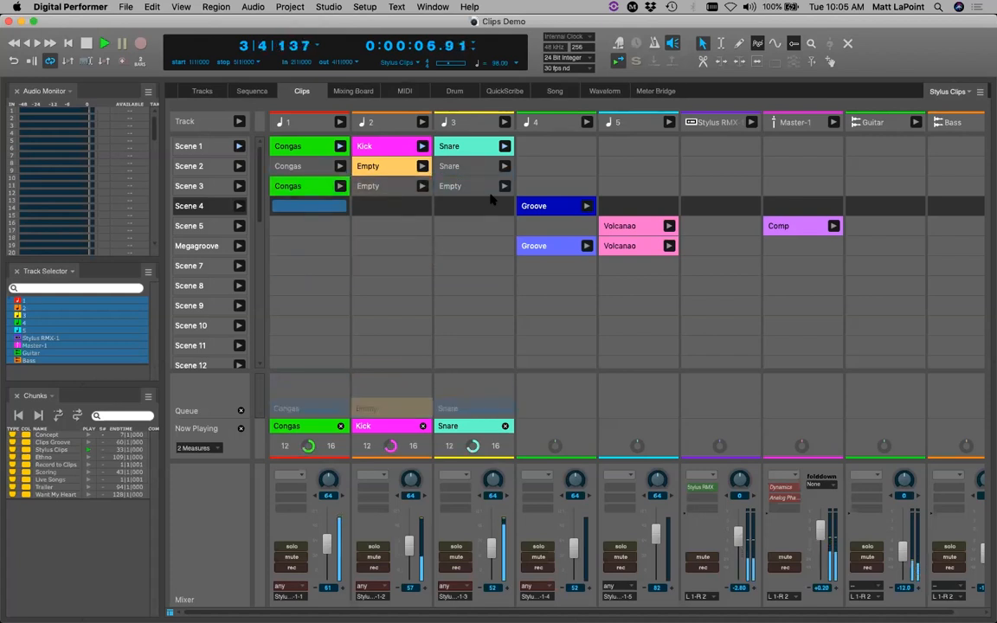
pyautogui.press('3')
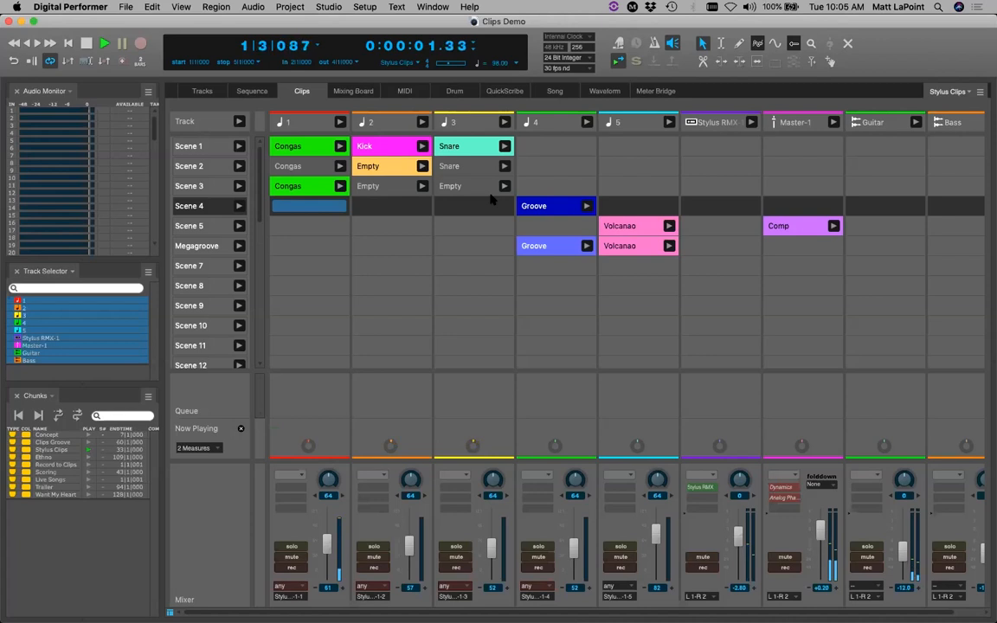
pyautogui.press('space')
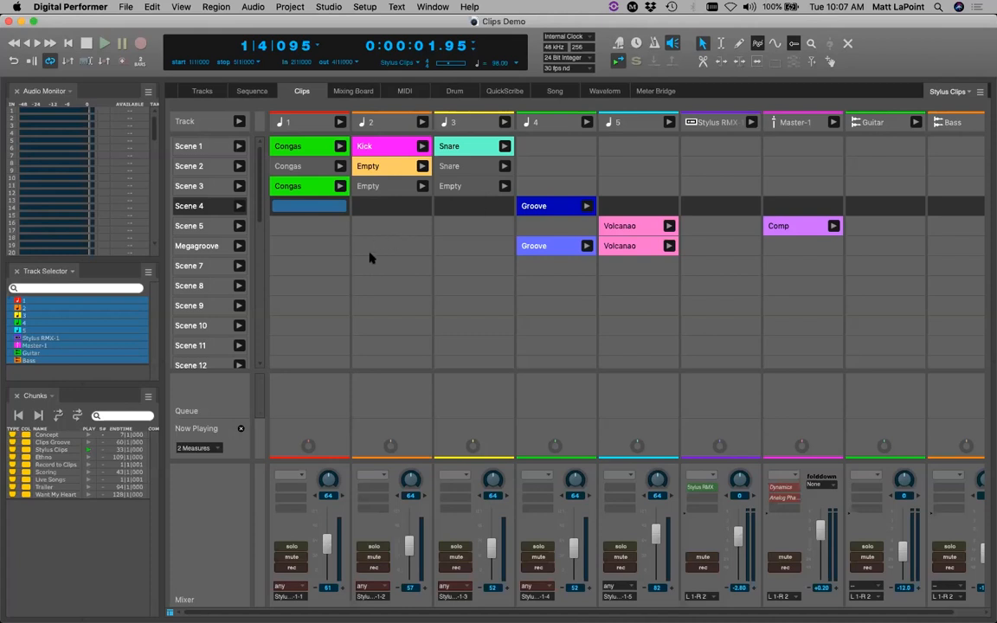
# Switch the active chunk from Stylus Clips to Ethno to bring up its clips
pyautogui.click(88, 460)
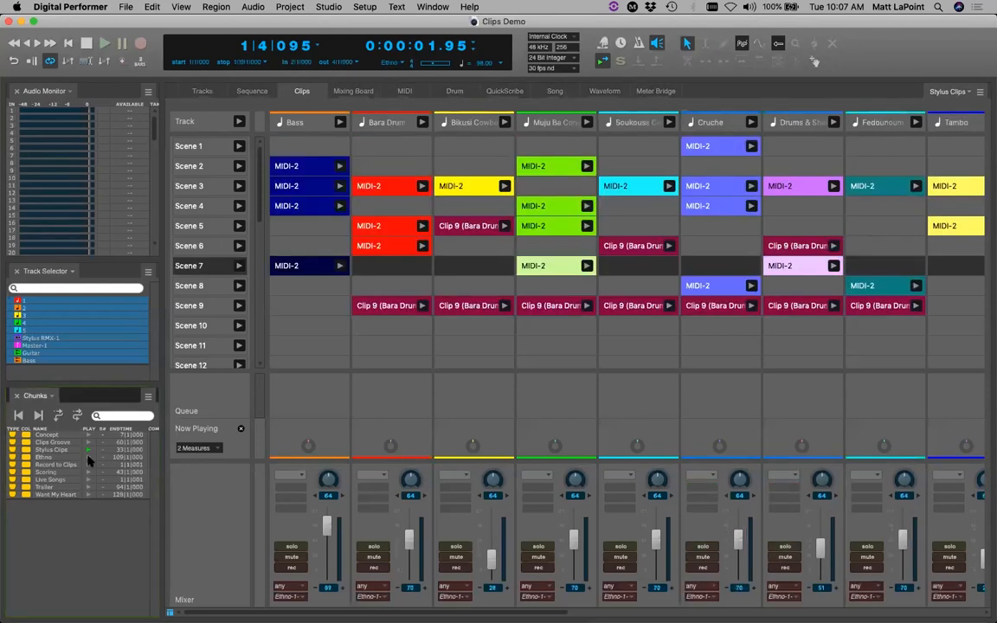
pyautogui.click(63, 459)
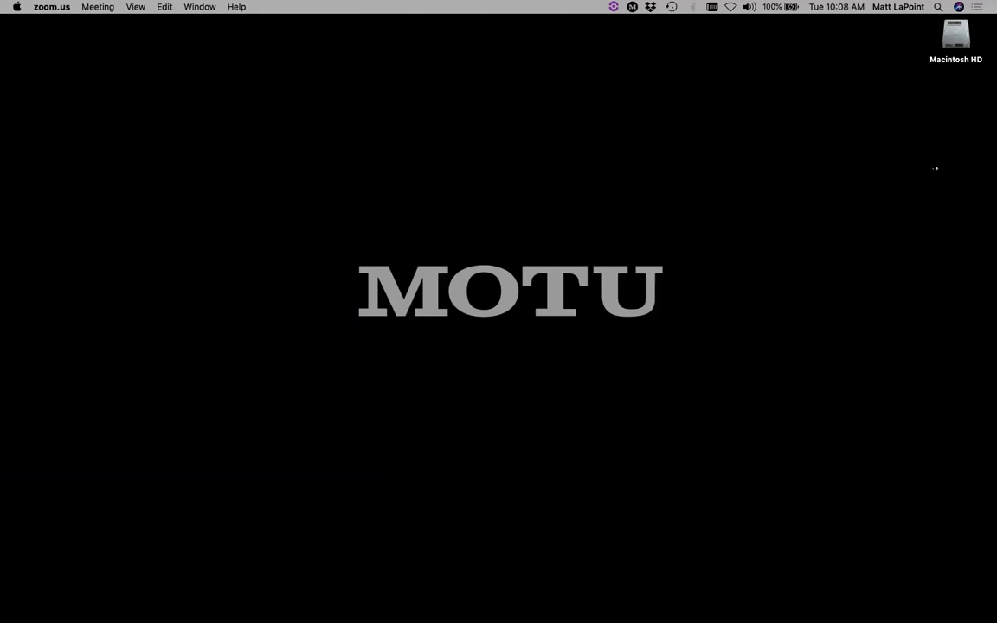
# Switch to Digital Performer, view the command key assignments in the Commands window, and close it
pyautogui.press('super+Tab')
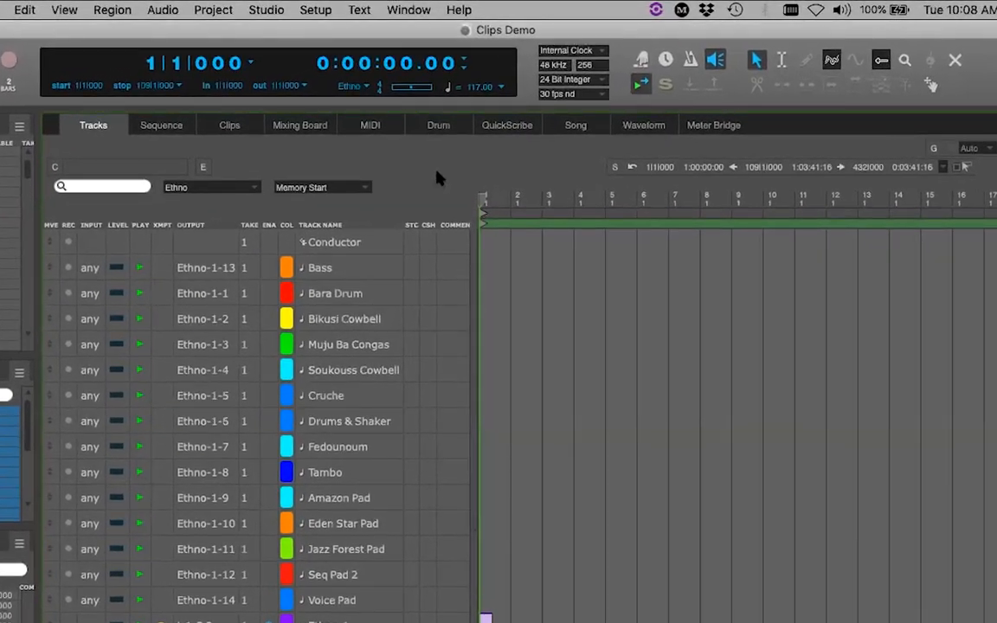
pyautogui.click(316, 11)
pyautogui.click(351, 46)
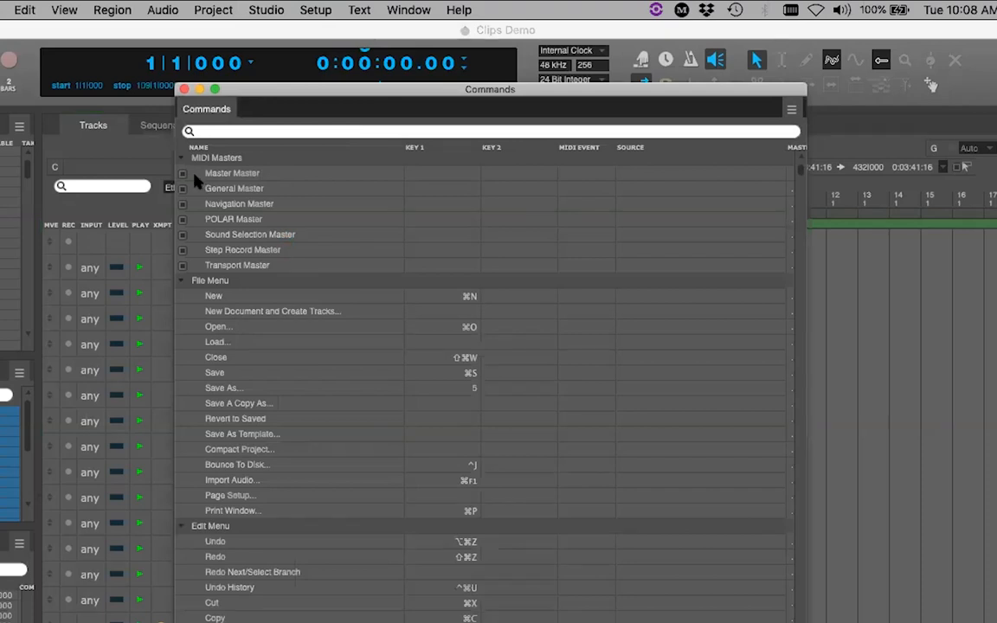
pyautogui.click(185, 90)
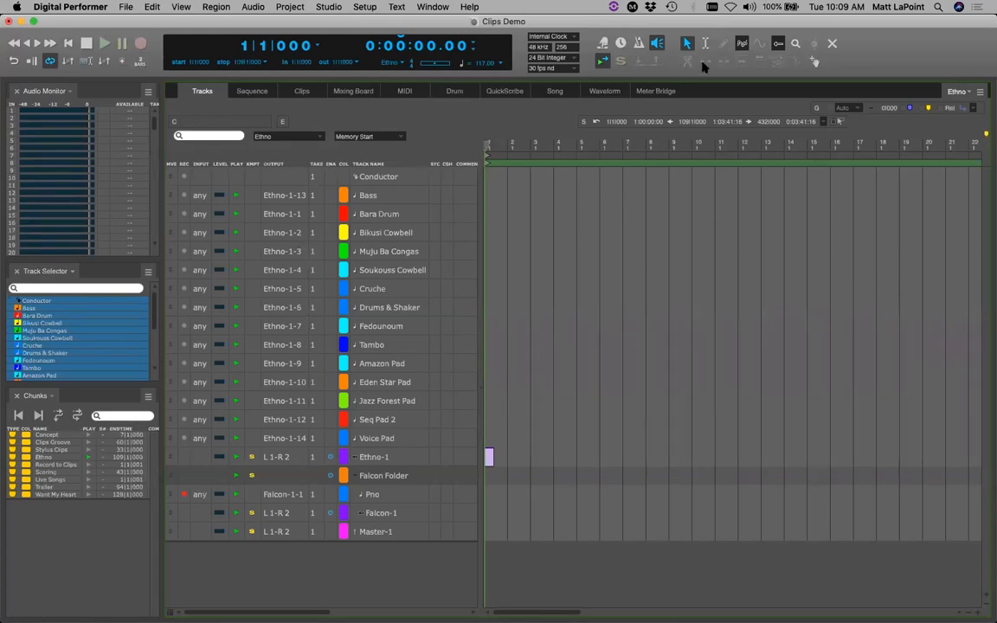
# Show the Stylus Clips grid in the Clips window, open the Scene 1 Congas clip for editing, and close the clip editor
pyautogui.click(302, 91)
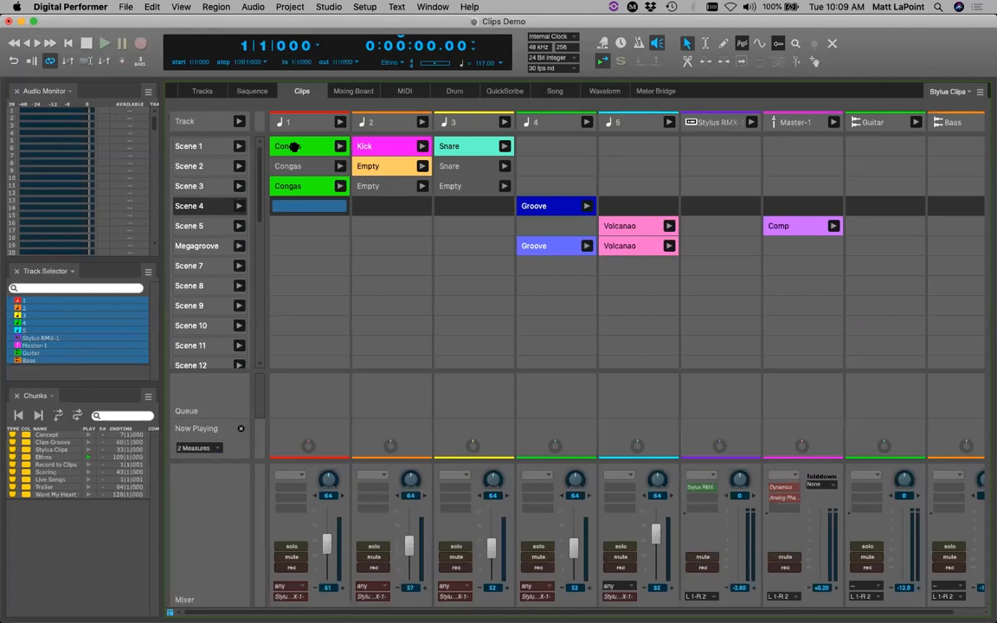
pyautogui.click(291, 146)
pyautogui.doubleClick(291, 146)
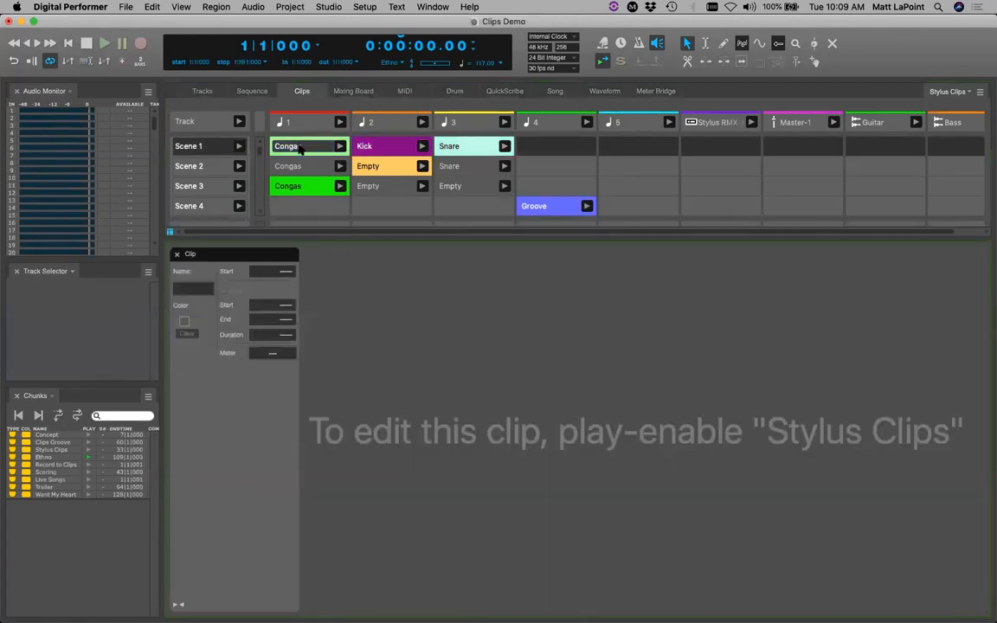
pyautogui.click(177, 255)
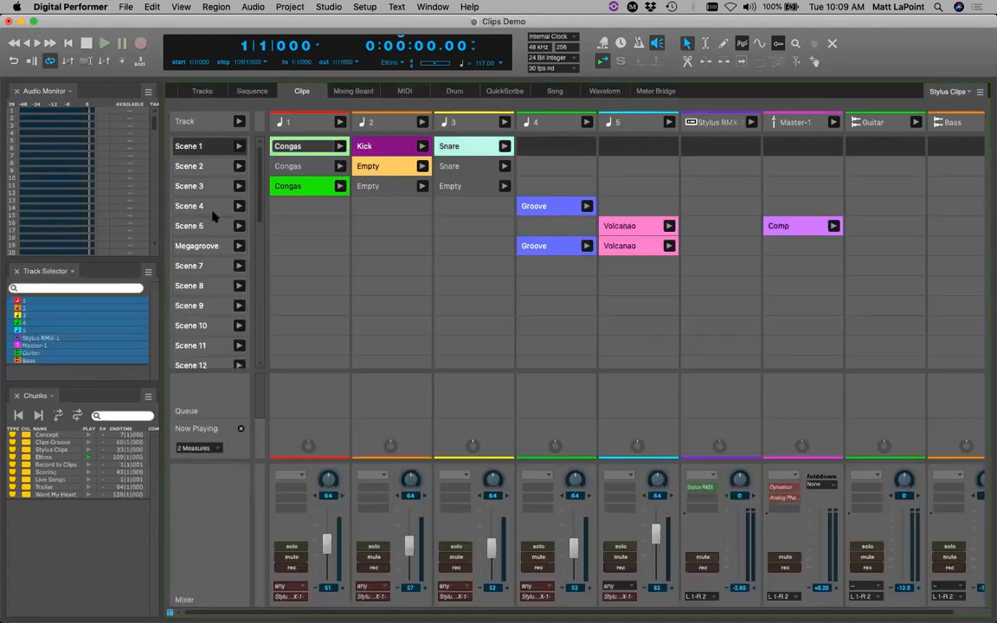
# Display the Ethno chunk, select its tracks from Bass to Master-1, and bring up its Clips window
pyautogui.click(204, 92)
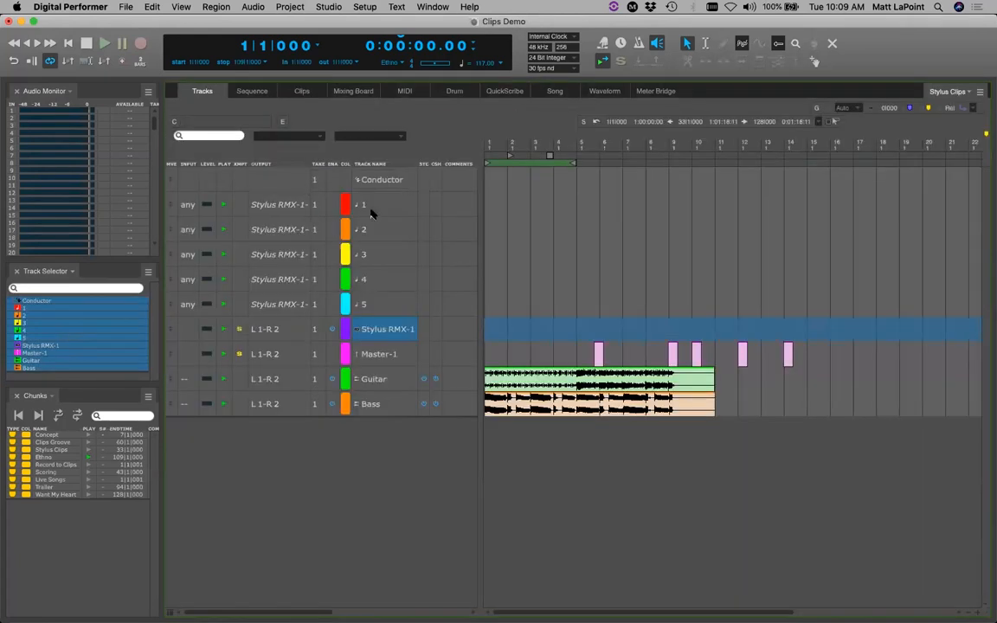
pyautogui.click(50, 457)
pyautogui.moveTo(364, 196); pyautogui.dragTo(363, 539)
pyautogui.hotkey('shift', 'c')
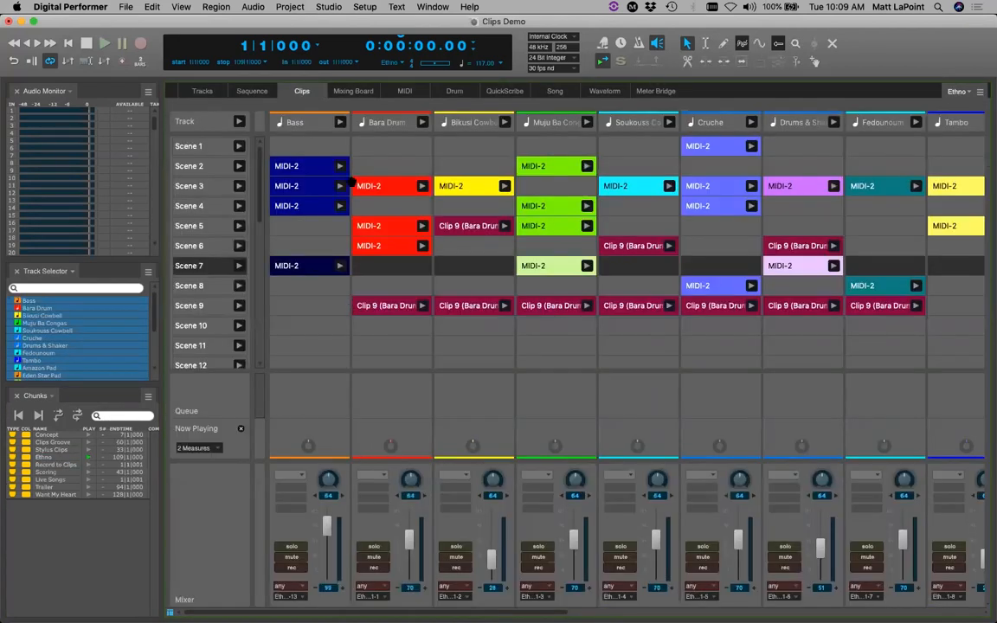
# Try to rename the Bass track's Scene 2 clip, and review the other commands available for that clip
pyautogui.click(296, 165)
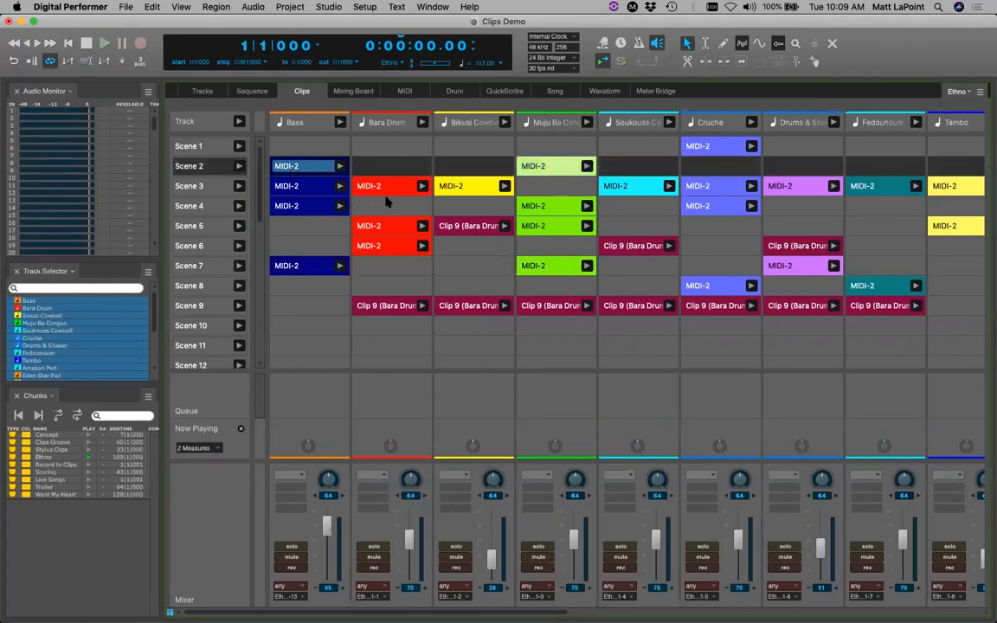
pyautogui.rightClick(301, 168)
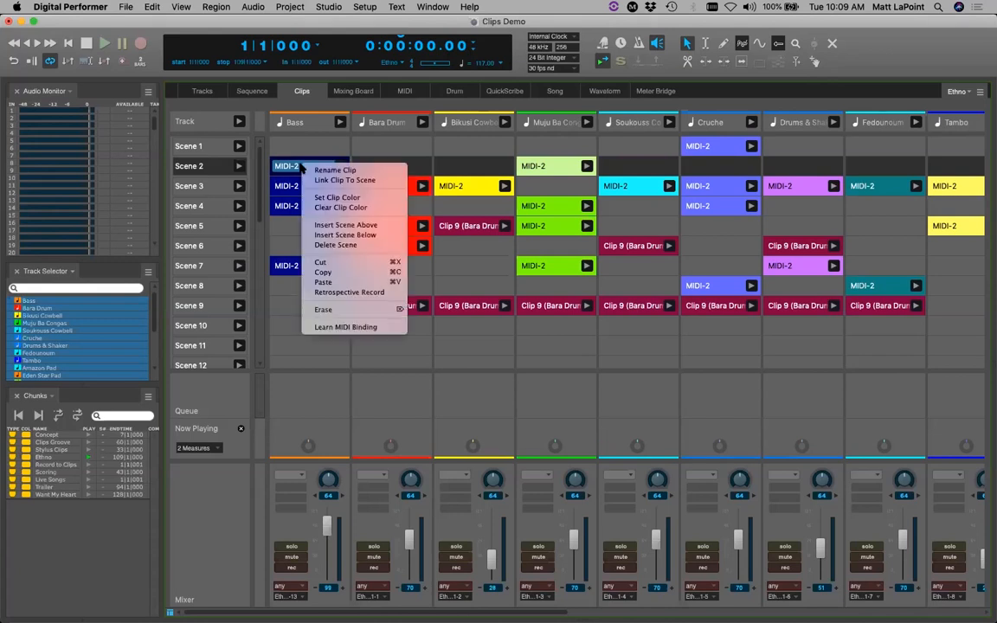
pyautogui.click(331, 170)
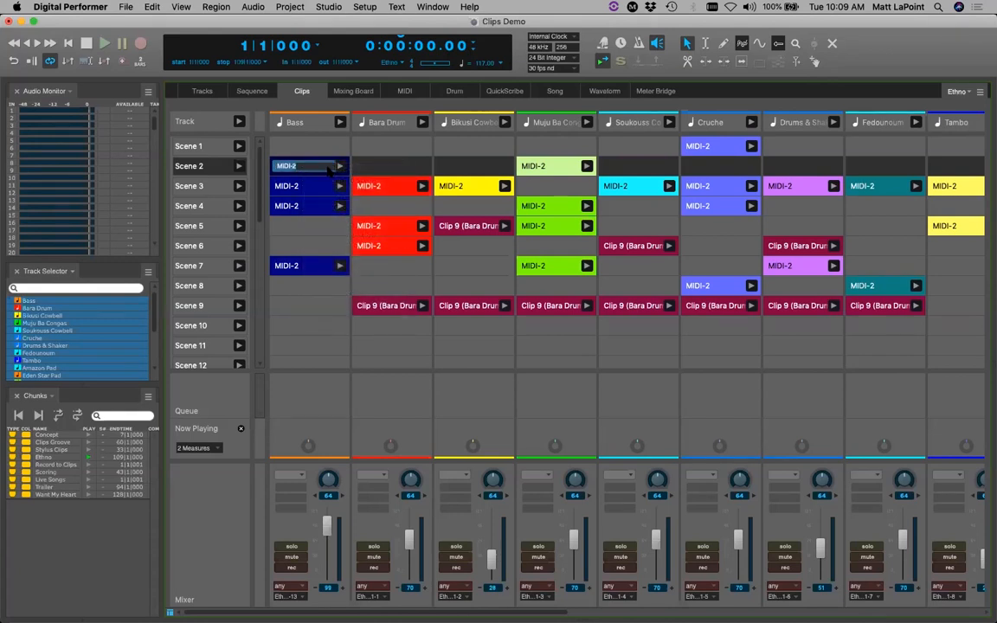
pyautogui.write('jjjjj')
pyautogui.press('BackSpace')
pyautogui.press('BackSpace')
pyautogui.press('BackSpace')
pyautogui.press('BackSpace')
pyautogui.press('BackSpace')
pyautogui.press('Return')
pyautogui.rightClick(298, 164)
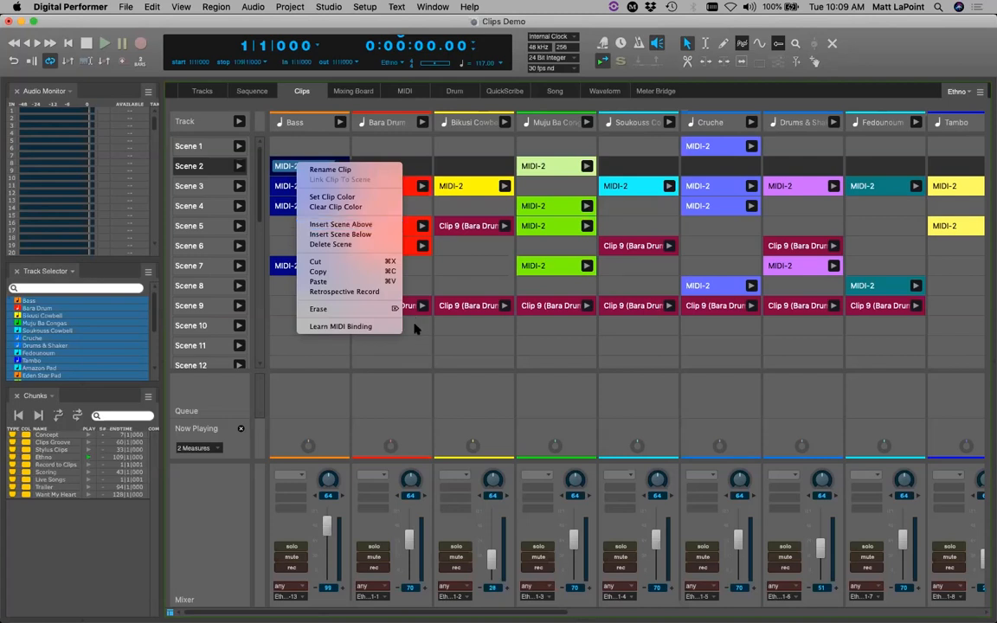
pyautogui.click(477, 257)
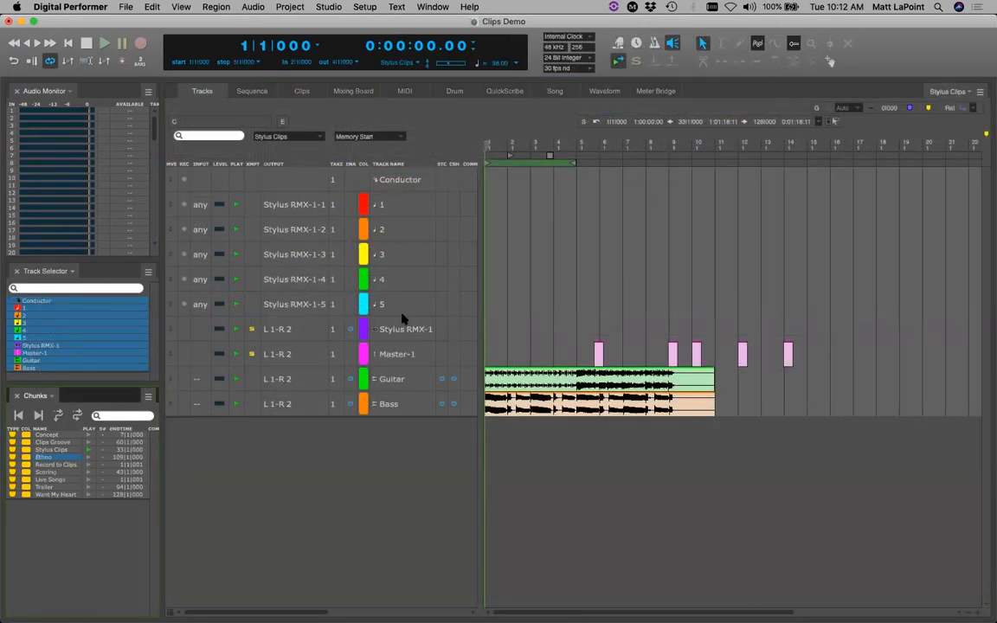
# Show the Stylus Clips chunk in the Clips window and select empty cells in Scene 8, Scene 4 and Megagroove
pyautogui.moveTo(476, 610)
pyautogui.click(701, 538)
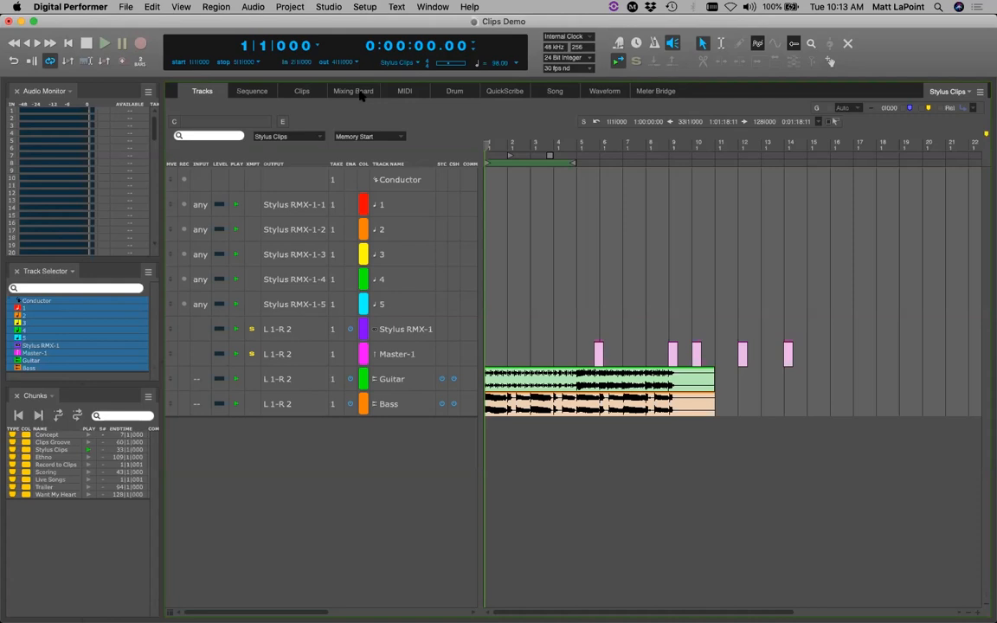
pyautogui.click(301, 91)
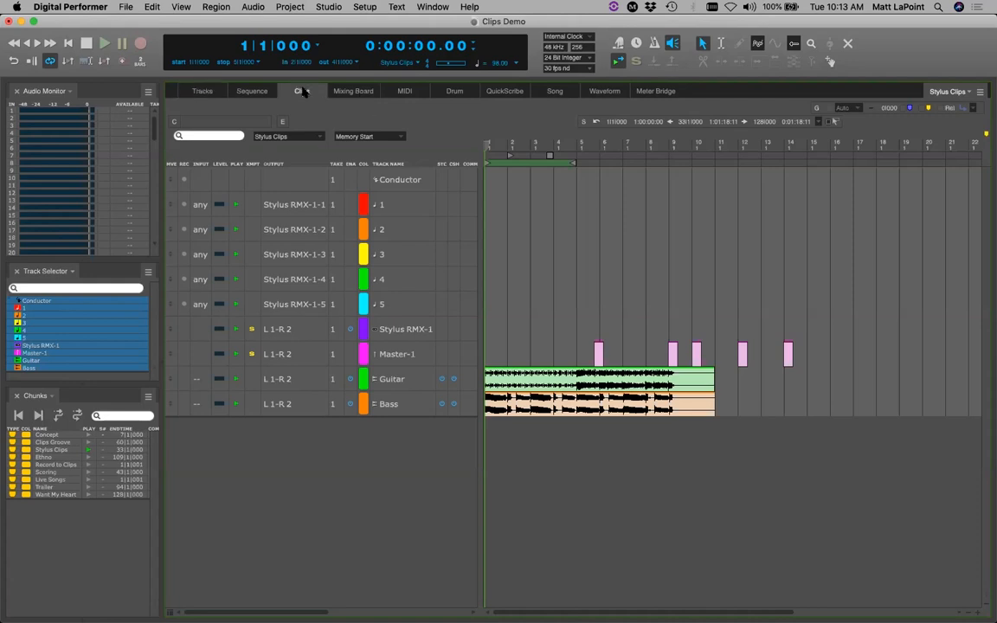
pyautogui.click(363, 292)
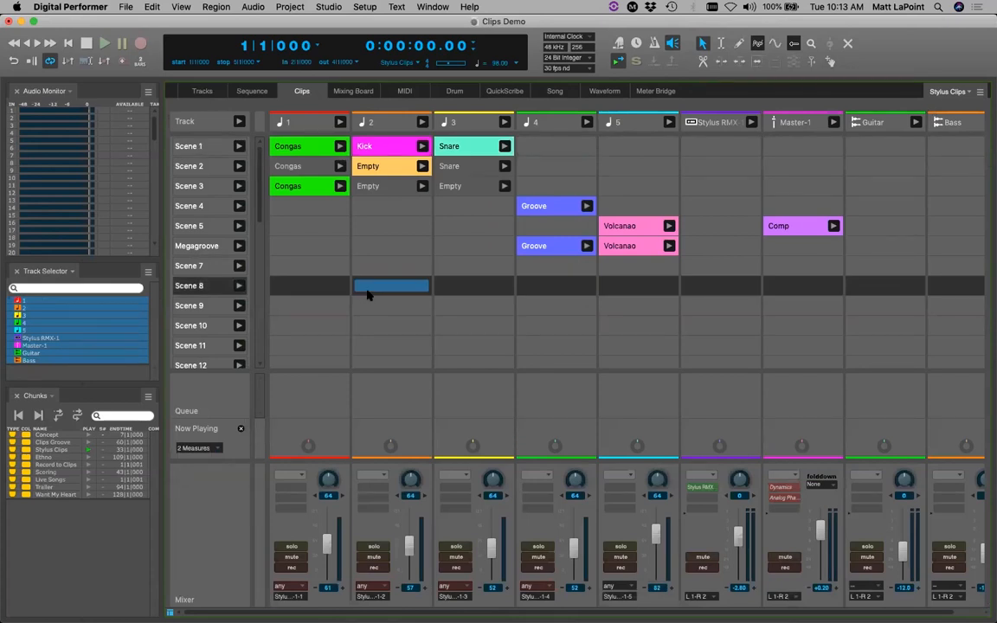
pyautogui.click(337, 248)
pyautogui.click(330, 209)
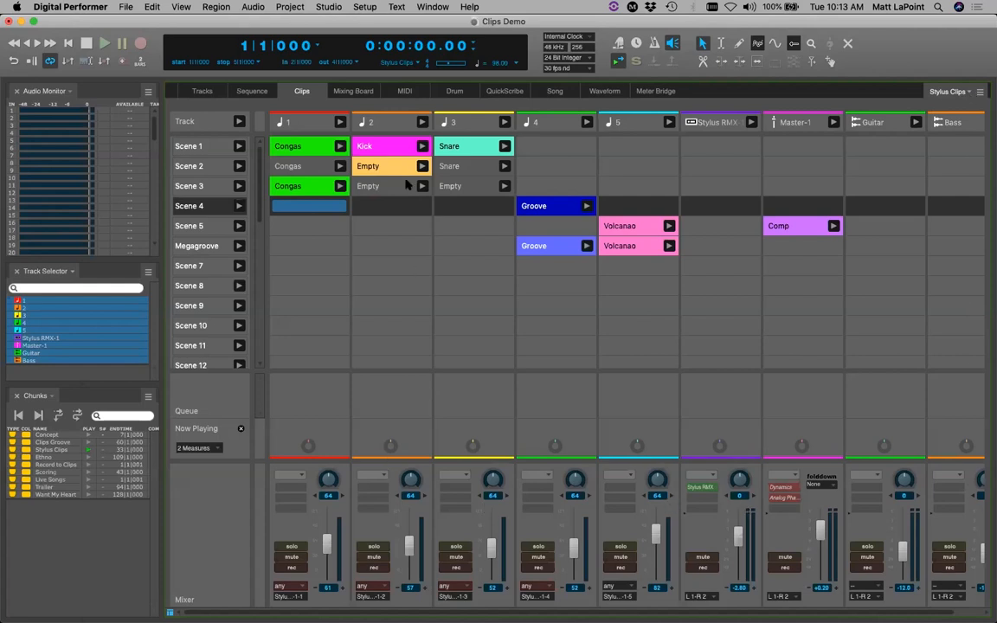
pyautogui.click(313, 244)
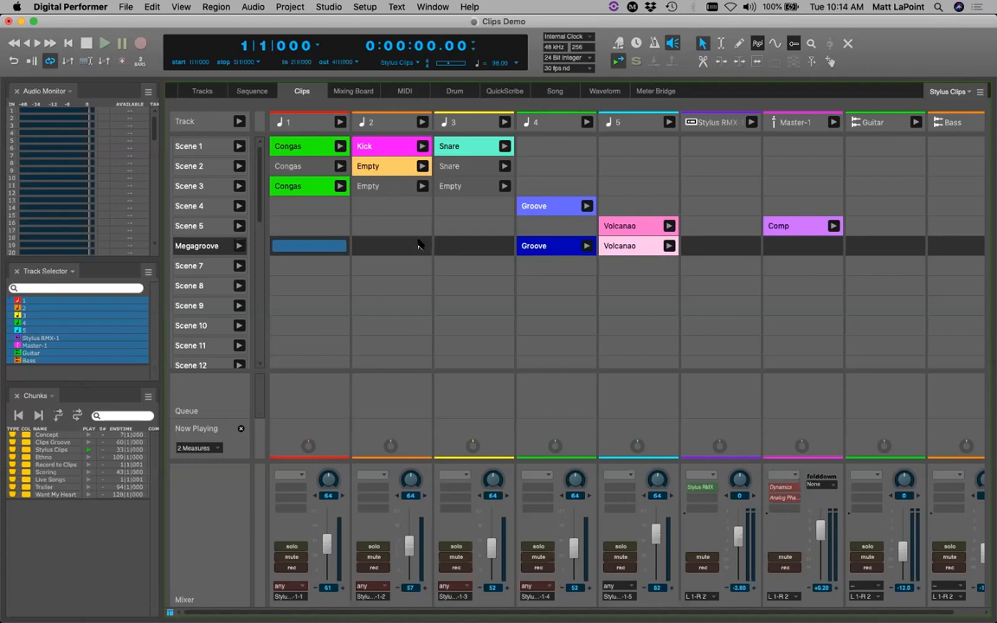
# Compare the Tracks window with the clip columns, selecting all Stylus Clips tracks and also just tracks 1 to 4
pyautogui.hotkey('shift', 't')
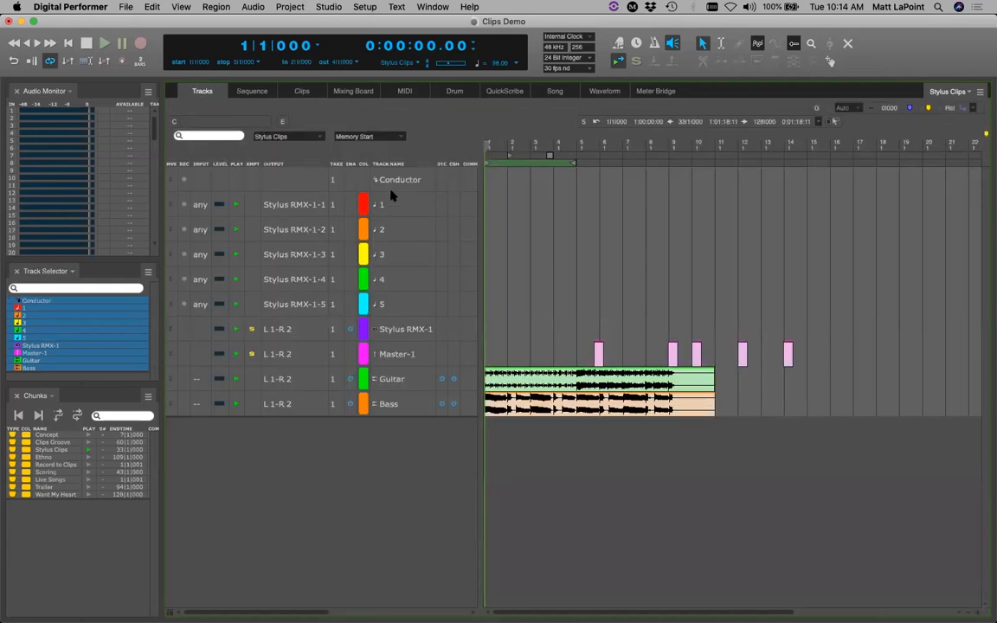
pyautogui.moveTo(407, 281); pyautogui.dragTo(404, 304)
pyautogui.press('super+a')
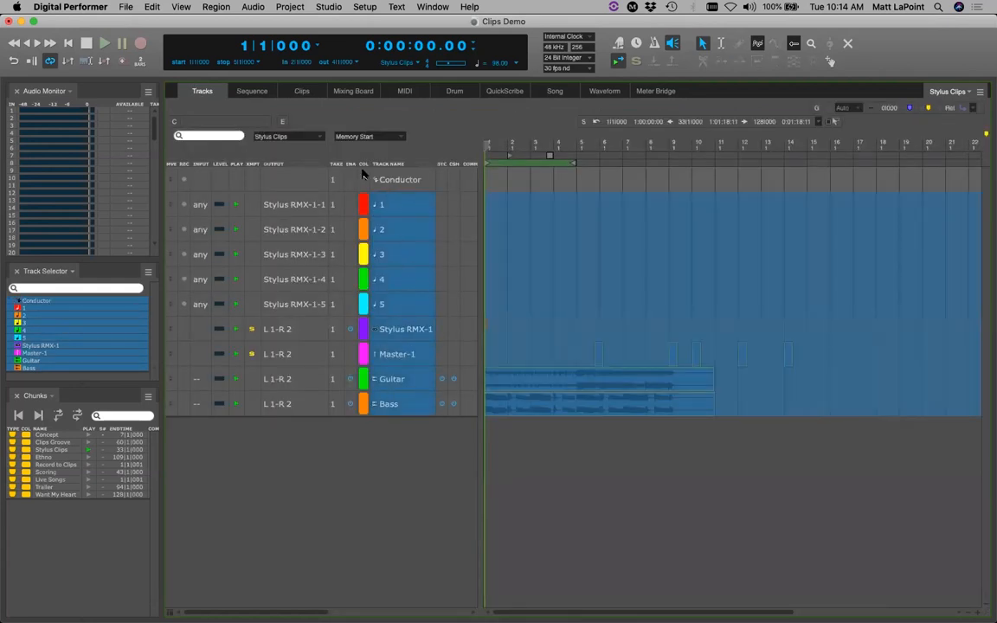
pyautogui.click(300, 91)
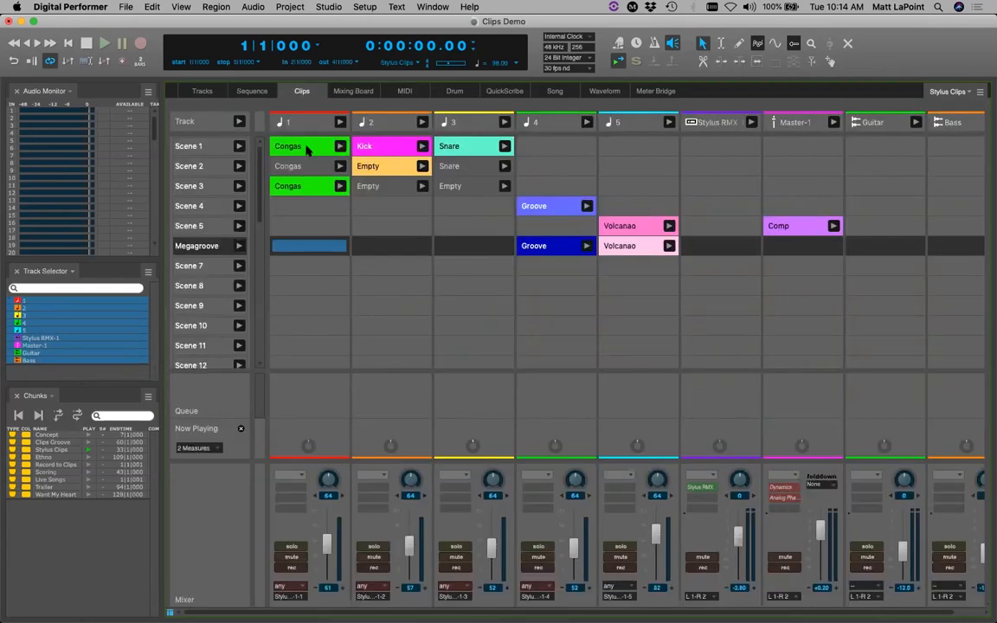
pyautogui.click(197, 87)
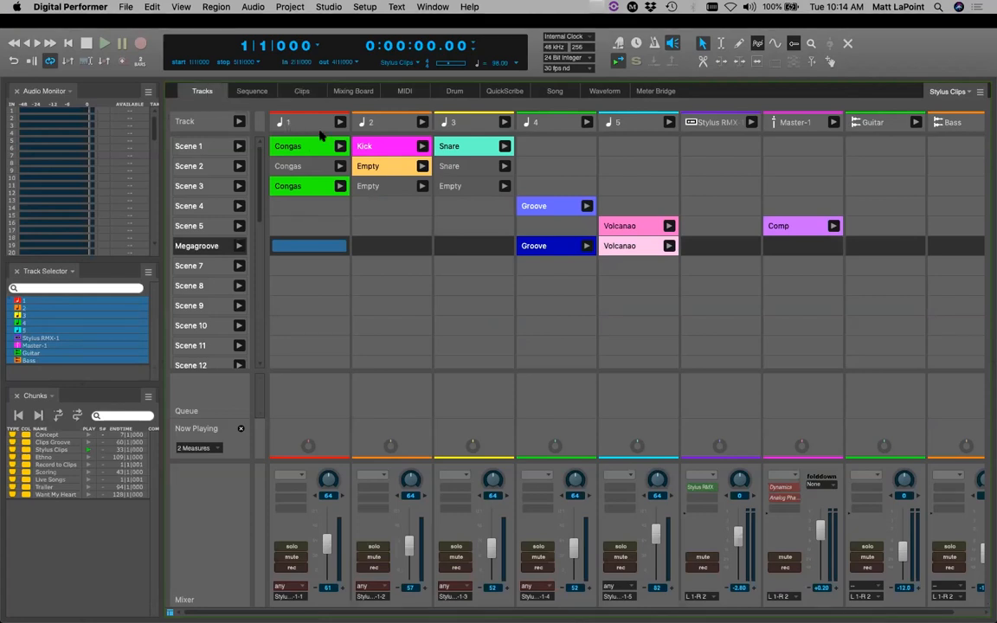
pyautogui.moveTo(397, 208); pyautogui.dragTo(403, 281)
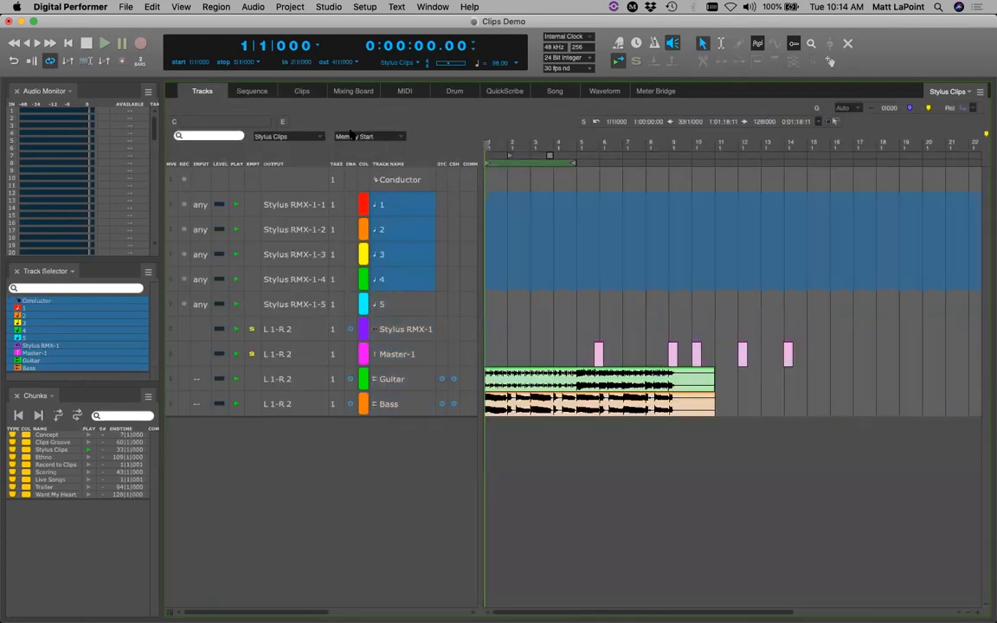
pyautogui.click(301, 91)
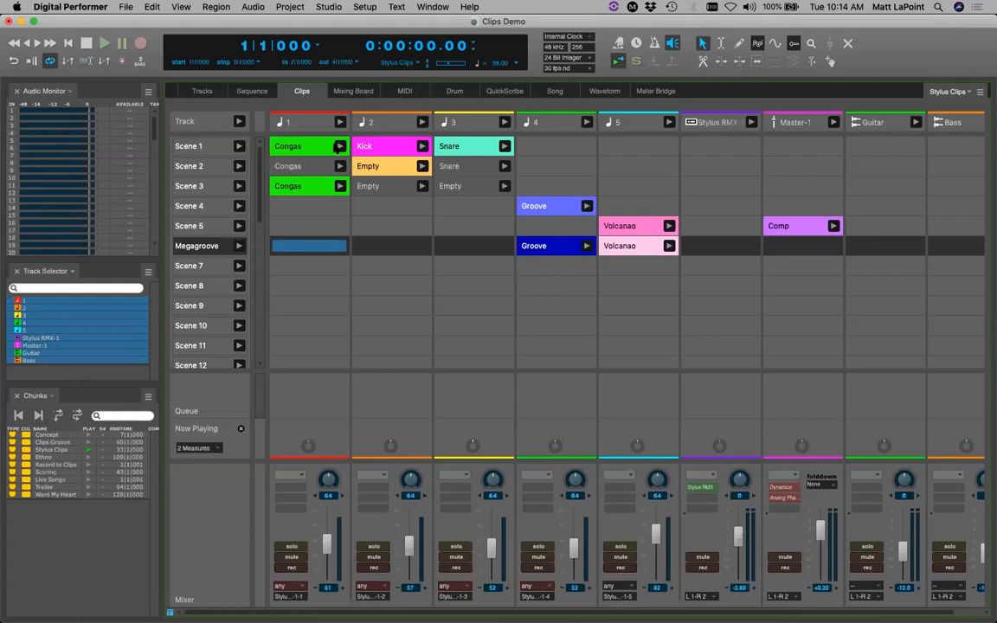
# Select the Scene 1 Kick and Snare clips, compare them with all selected tracks in the Tracks window, and return to the Clips window
pyautogui.click(405, 147)
pyautogui.click(457, 146)
pyautogui.click(204, 88)
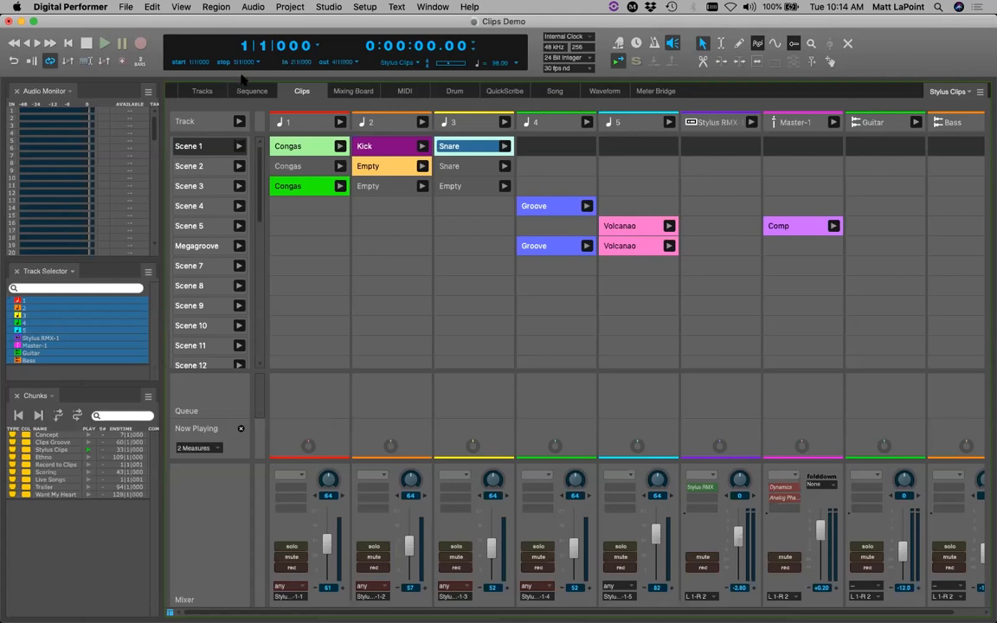
pyautogui.click(197, 89)
pyautogui.click(347, 509)
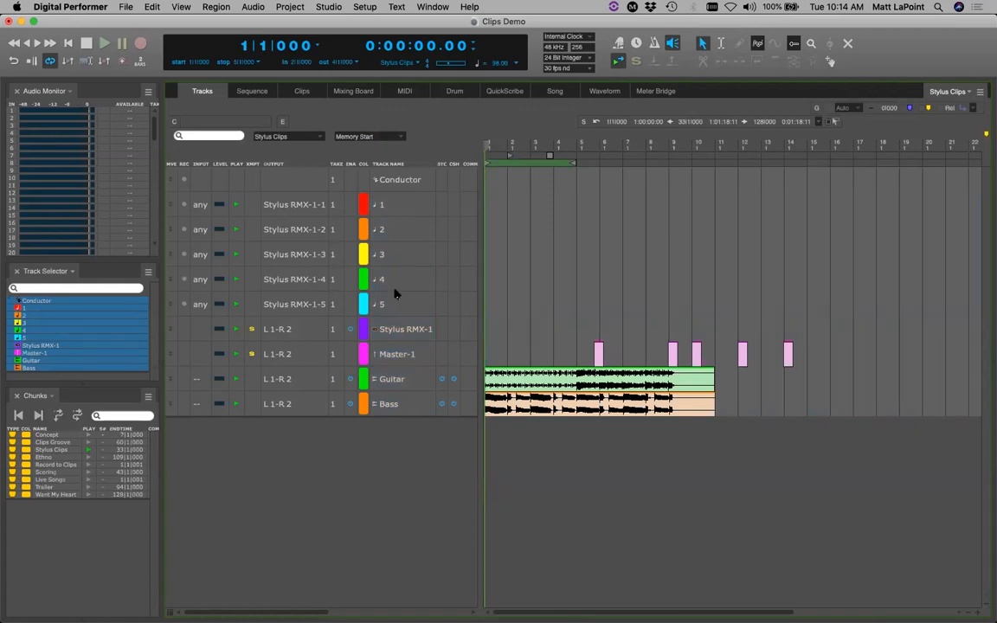
pyautogui.moveTo(417, 212); pyautogui.dragTo(397, 432)
pyautogui.click(288, 89)
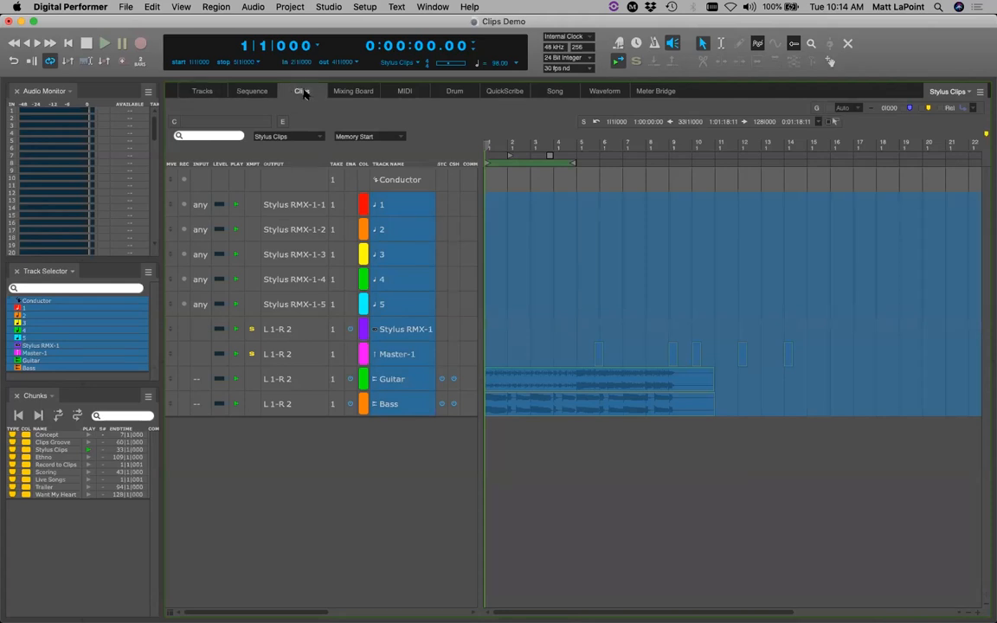
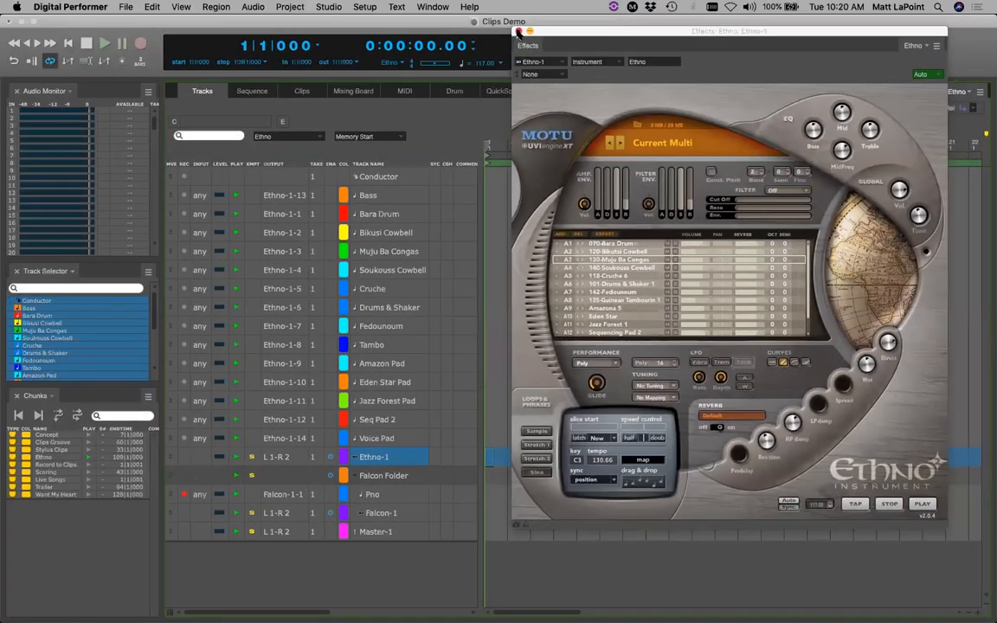
# Close the Ethno instrument window, select all Ethno tracks, and show the chunk's clip grid with the empty Bikusi Cowbell cell in Scene 7 selected
pyautogui.click(516, 26)
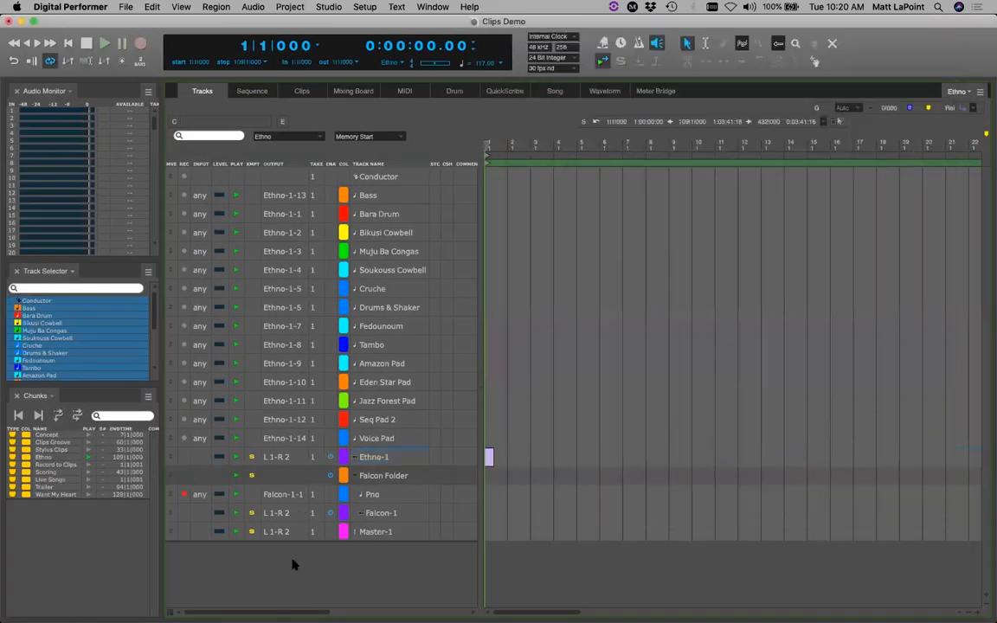
pyautogui.moveTo(393, 198); pyautogui.dragTo(342, 490)
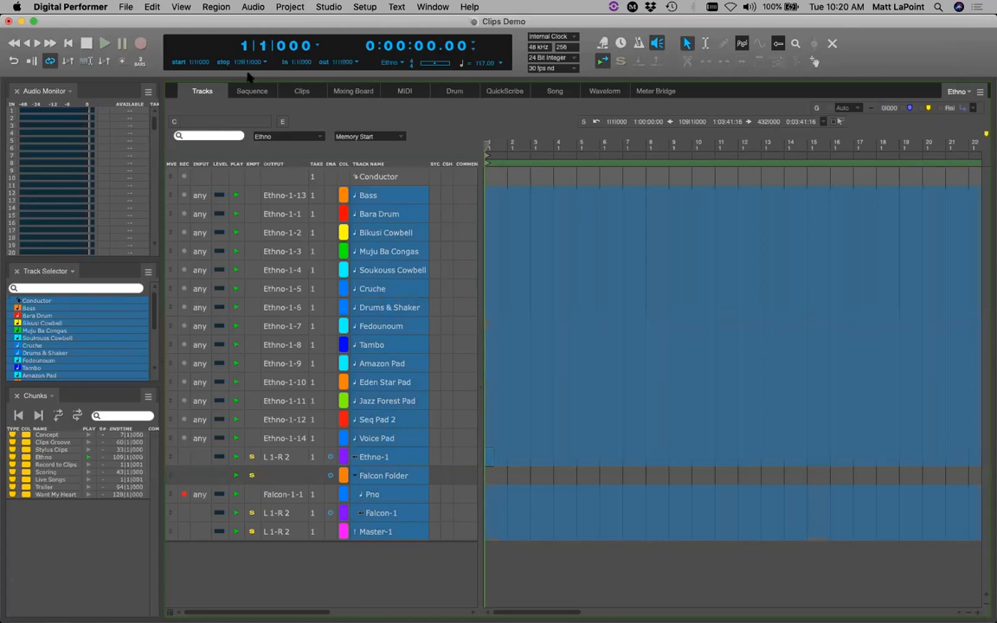
pyautogui.click(301, 91)
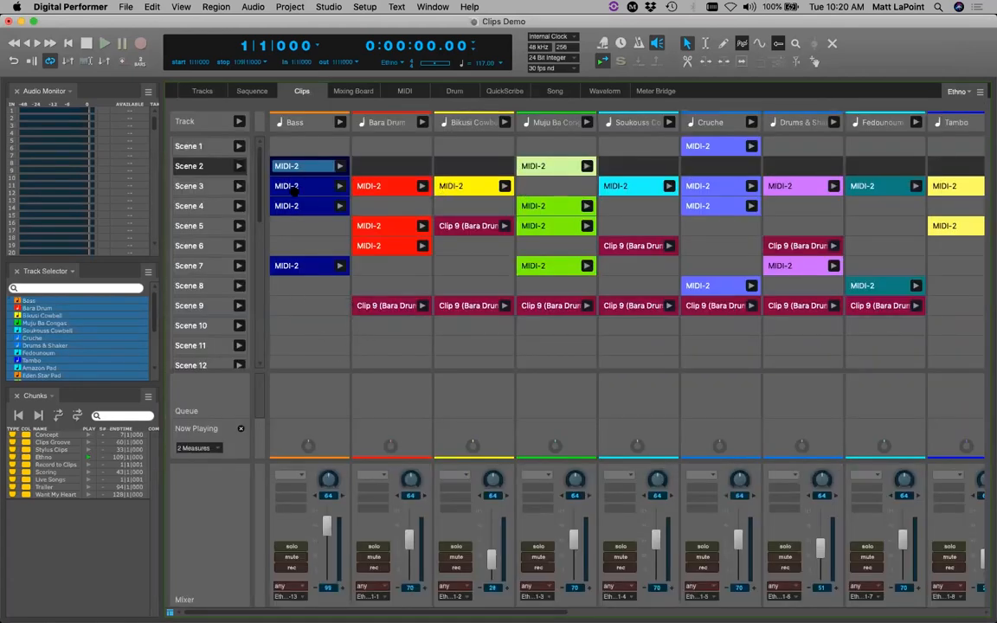
pyautogui.click(457, 268)
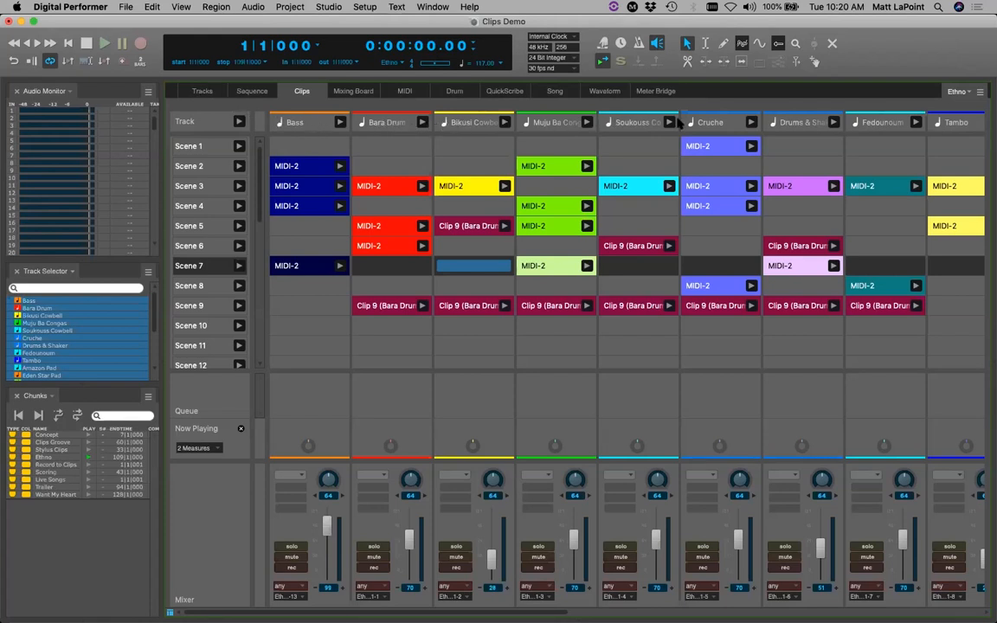
# Launch Scene 1 of the Ethno clips and add the Drums & Shaker clip from Scene 3
pyautogui.click(239, 146)
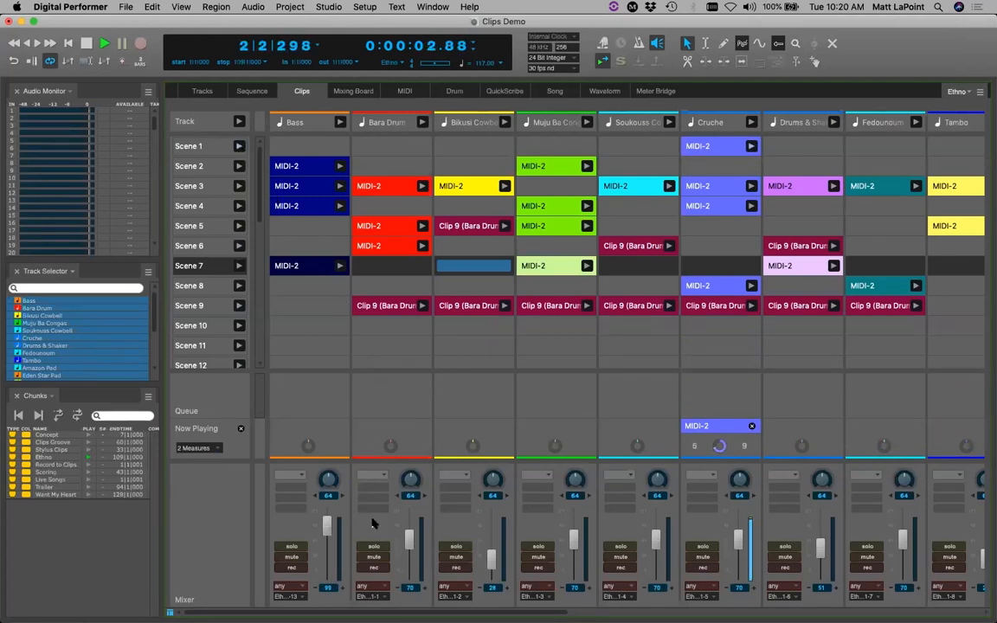
pyautogui.hscroll(5, 391, 547)
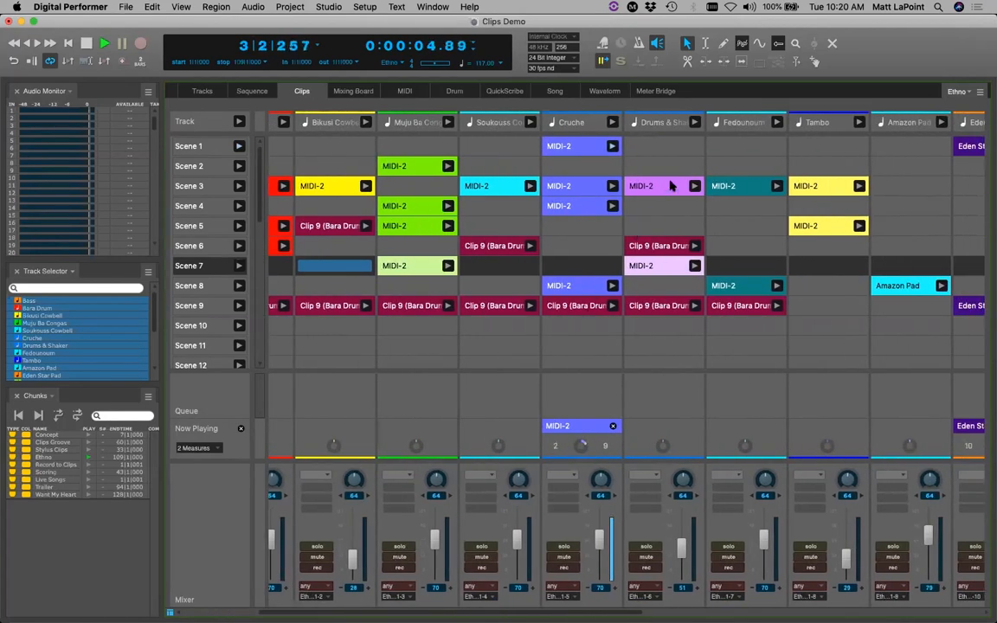
pyautogui.click(695, 186)
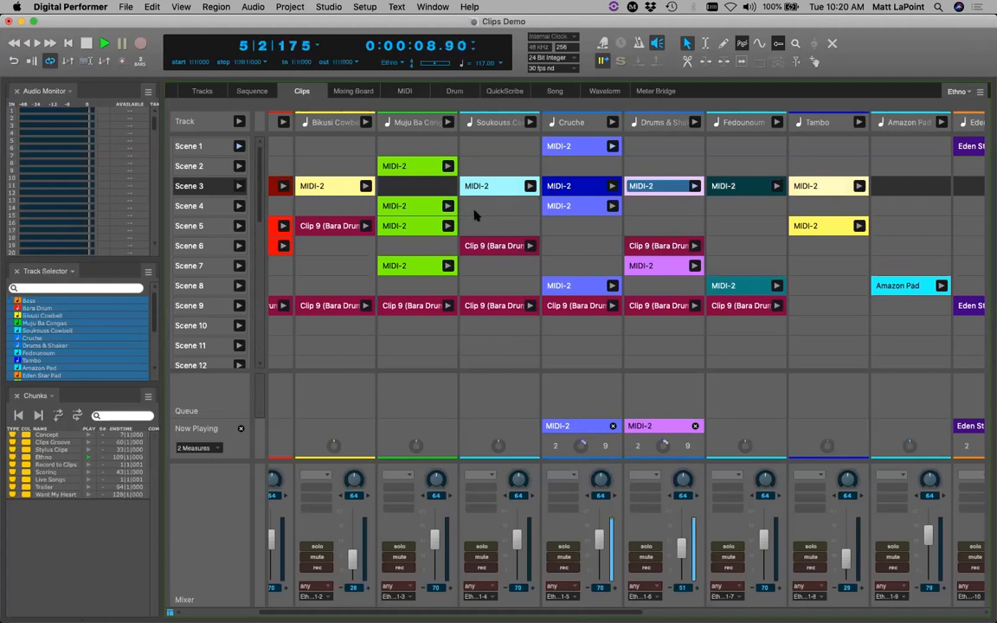
# Launch the Scene 5 Muju Ba Congas, Scene 3 Tambo and Scene 5 Bara Drum clips
pyautogui.click(448, 226)
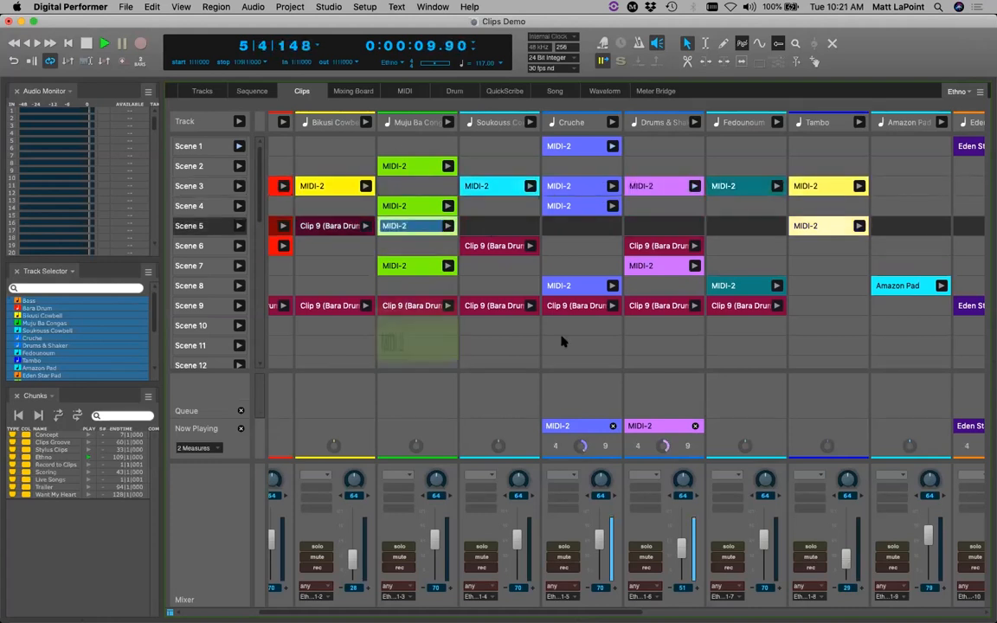
pyautogui.click(860, 186)
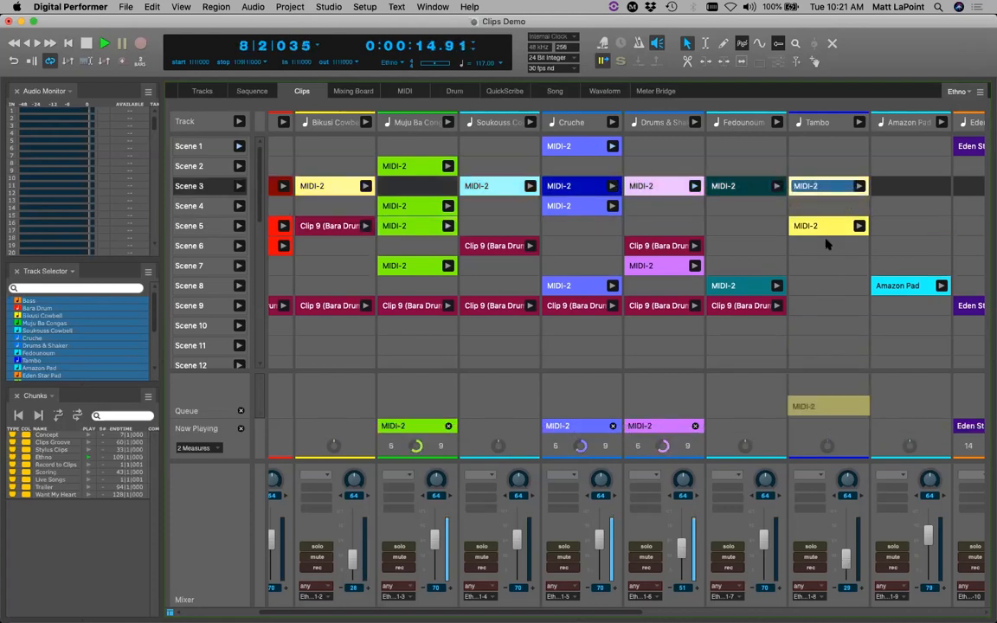
pyautogui.moveTo(444, 612); pyautogui.dragTo(364, 612)
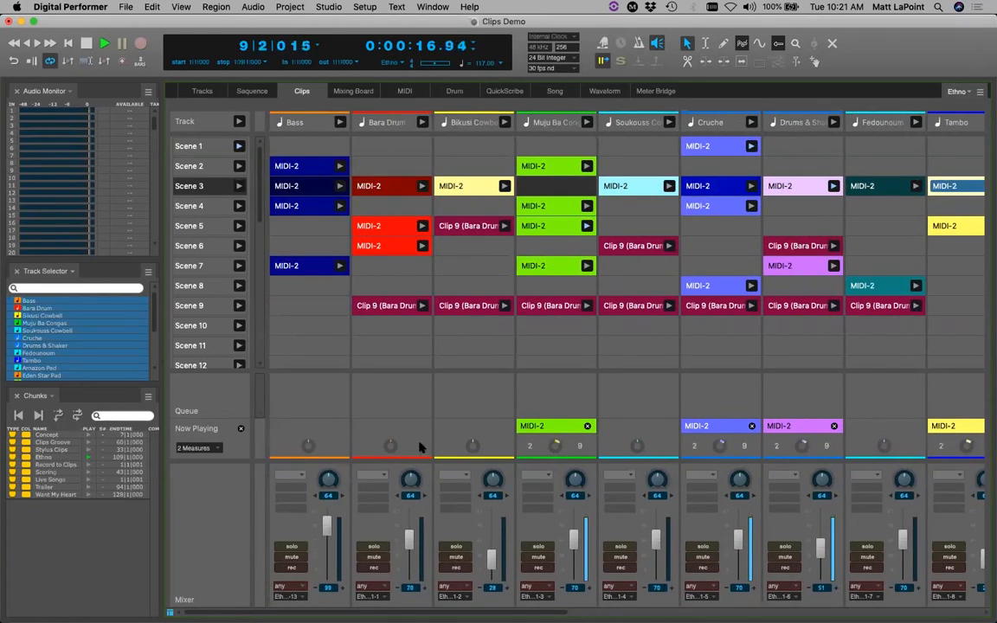
pyautogui.click(381, 225)
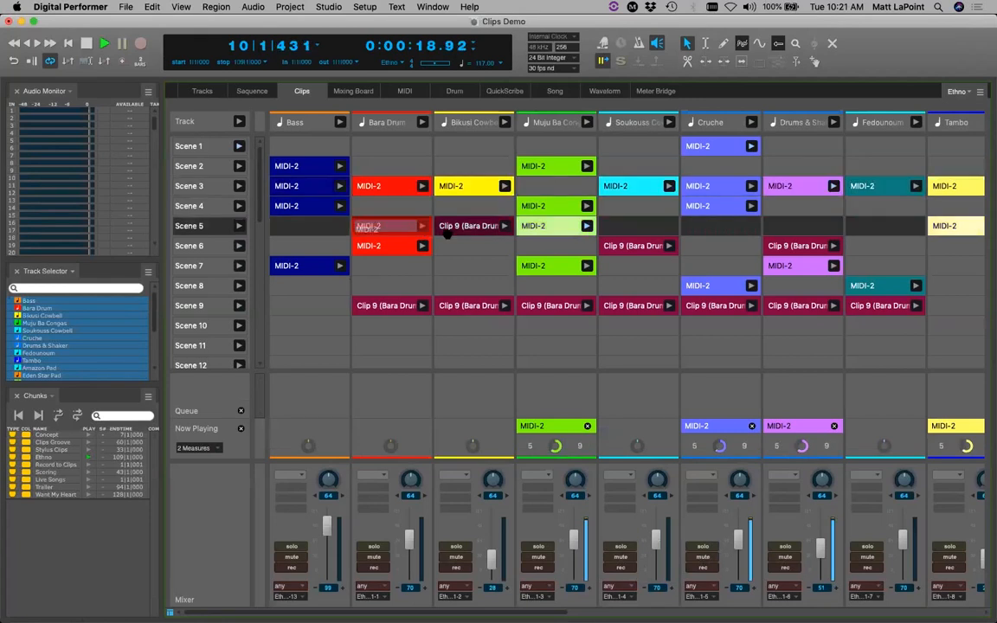
# Launch the Scene 11 Seq Pad 2 clip and replace the playing Eden Star Pad with the Scene 10 Jazz Forest Pad clip
pyautogui.moveTo(485, 612); pyautogui.dragTo(791, 611)
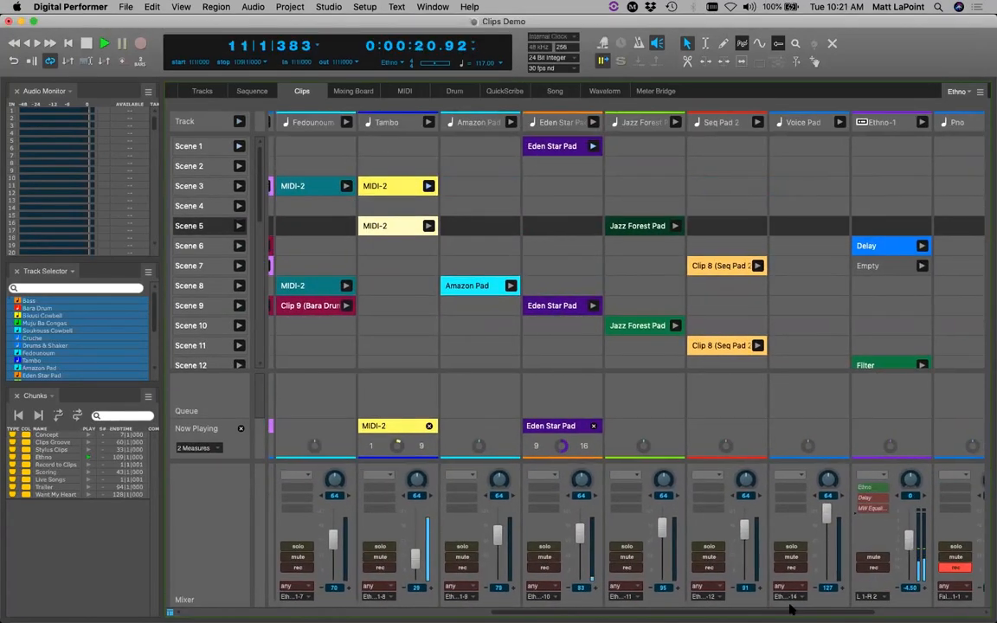
pyautogui.click(760, 345)
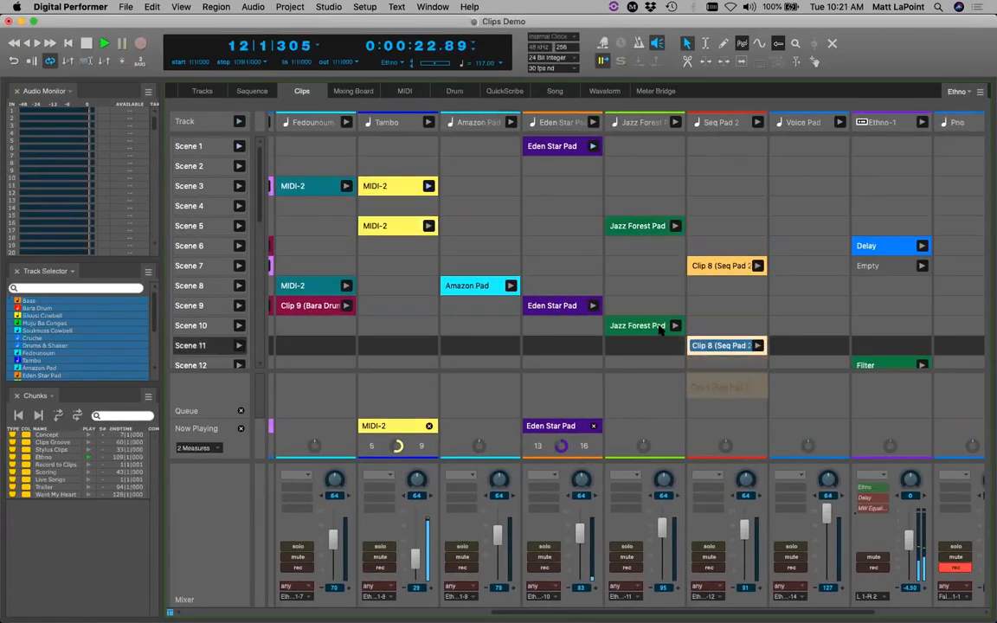
pyautogui.click(593, 426)
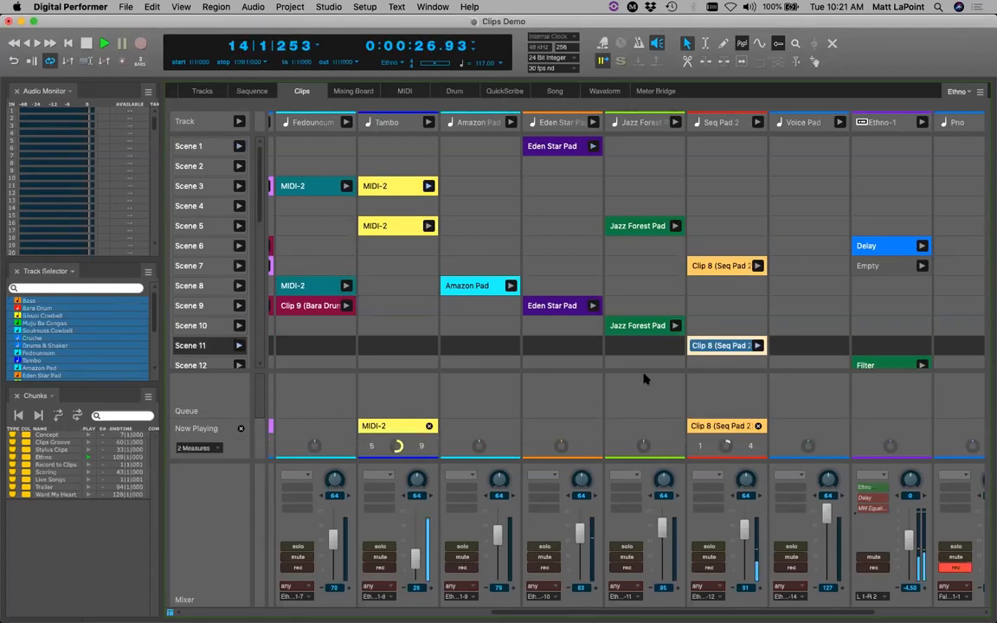
pyautogui.click(676, 327)
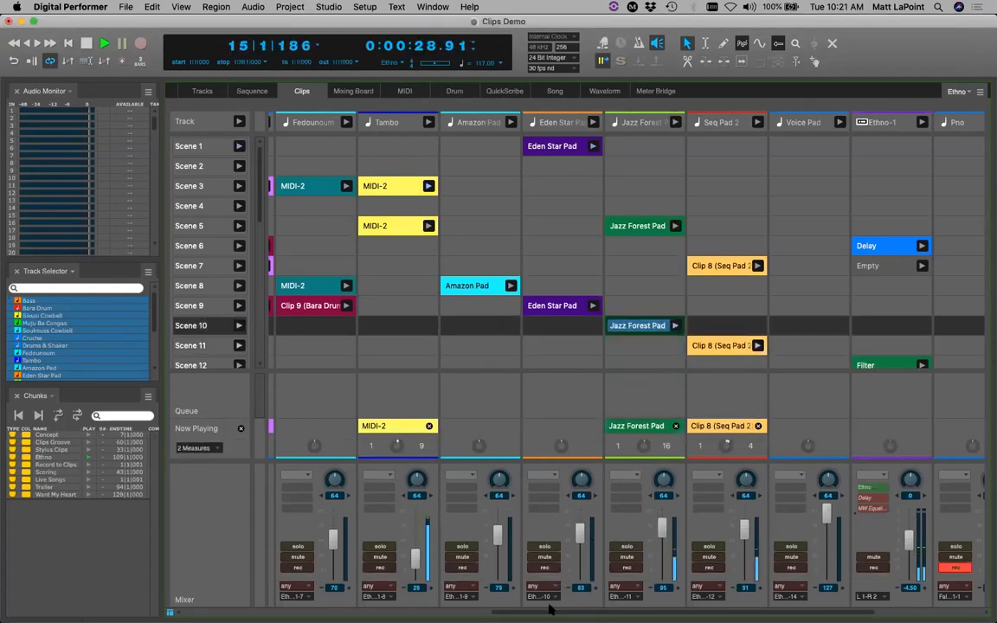
# Launch all clips of Scene 3
pyautogui.hscroll(-10, 623, 260)
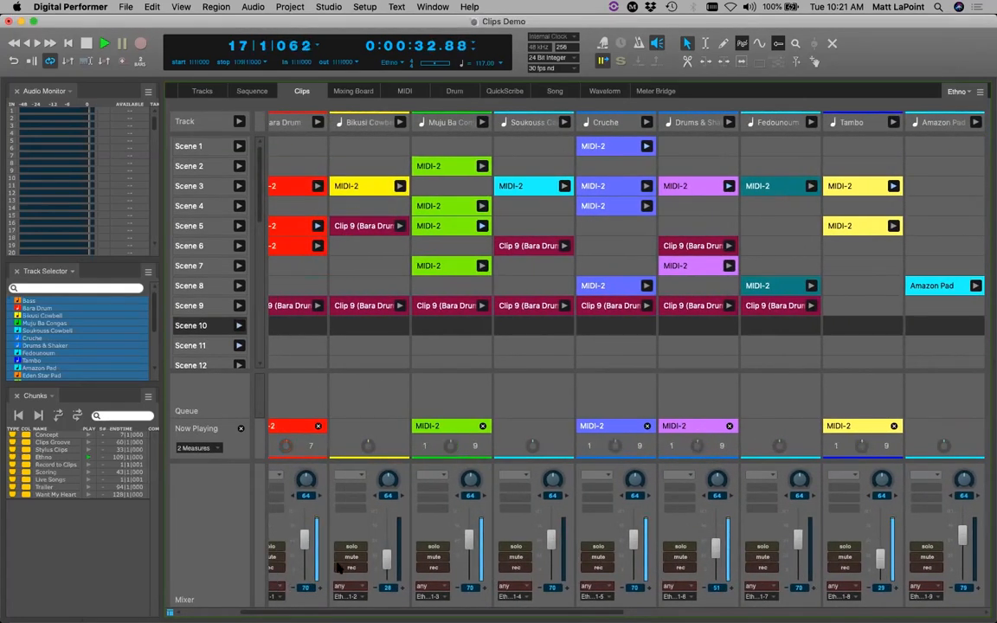
pyautogui.hscroll(-3, 174, 597)
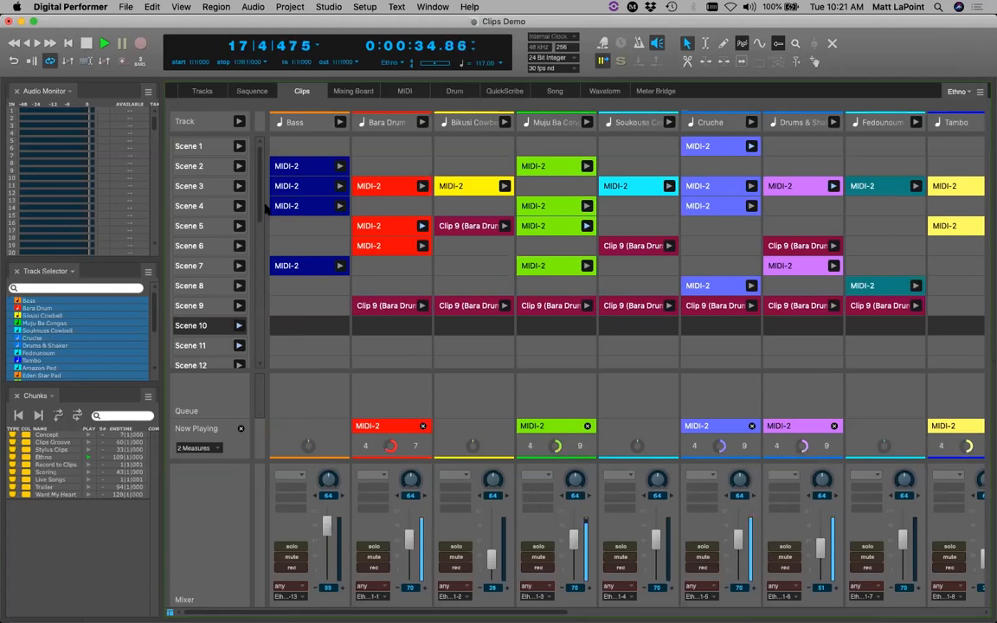
pyautogui.click(240, 187)
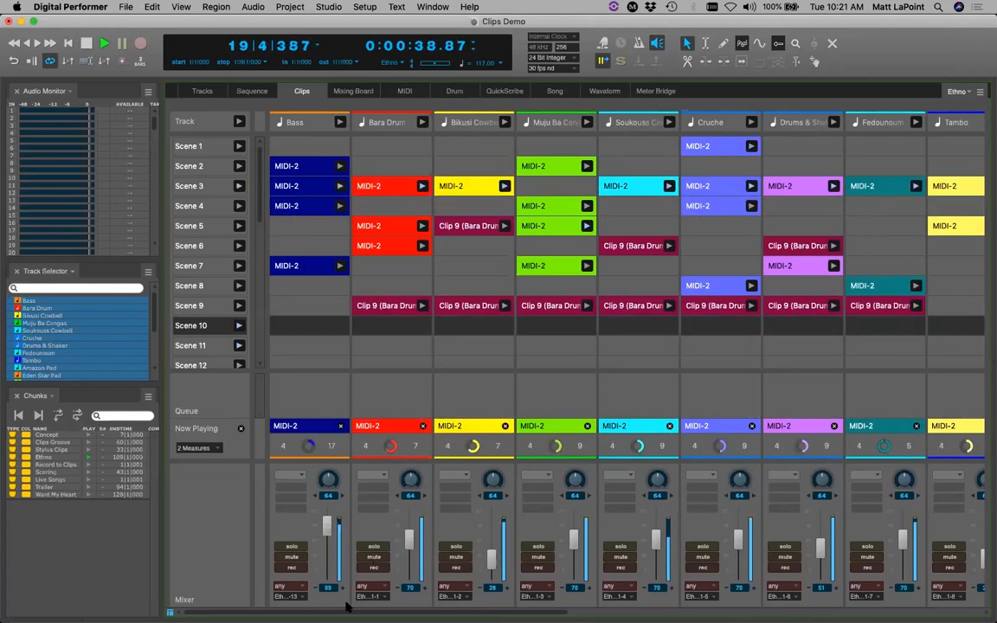
# Launch the Ethno-1 track's Filter clip in Scene 12, inspect its contents, and queue the Empty clip from Scene 7
pyautogui.hscroll(5, 346, 600)
pyautogui.hscroll(7, 648, 597)
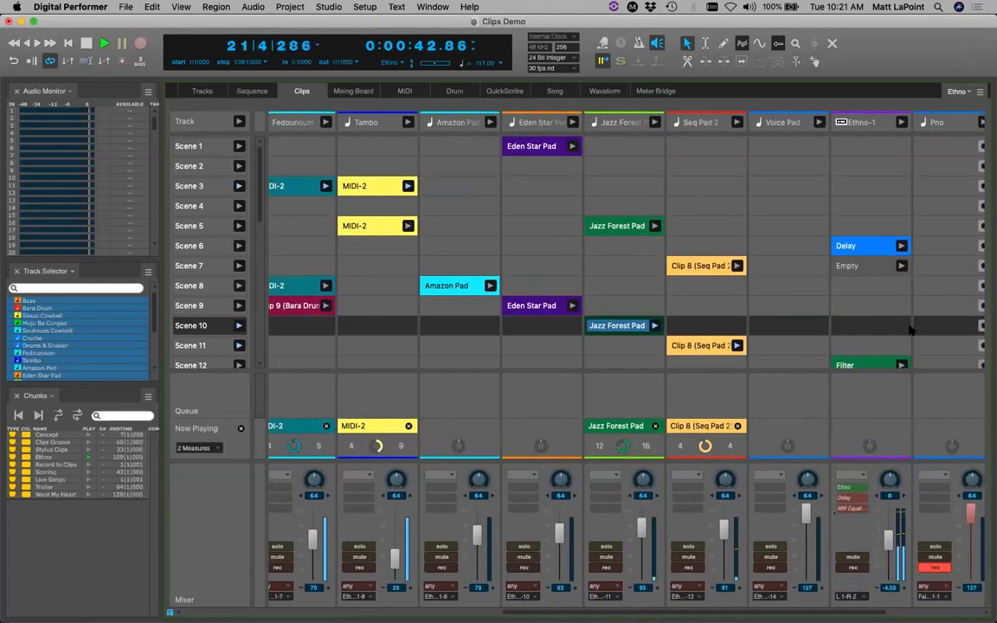
pyautogui.click(902, 366)
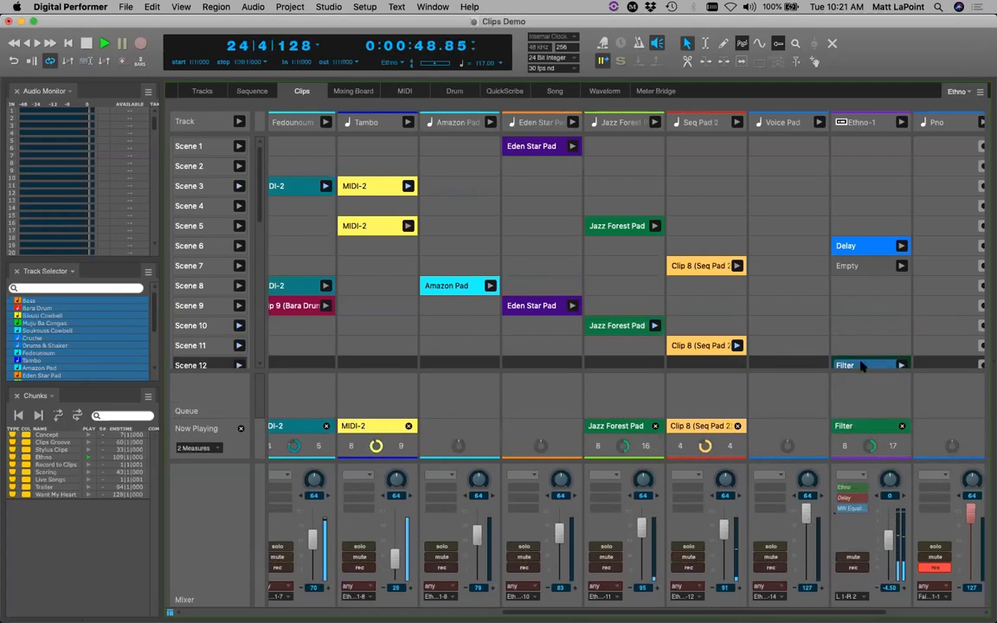
pyautogui.doubleClick(859, 366)
pyautogui.click(176, 255)
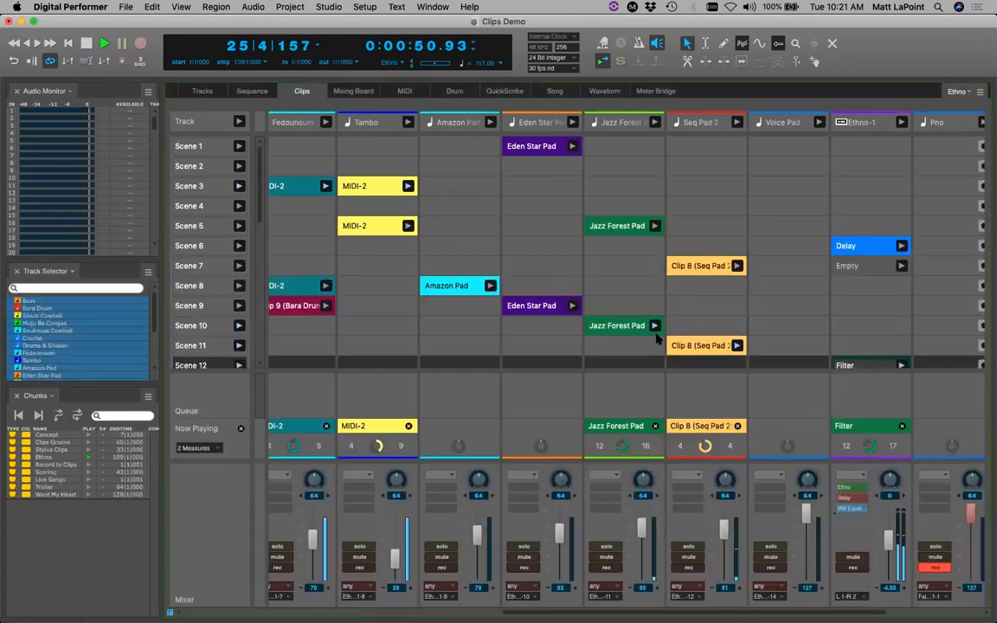
pyautogui.click(902, 266)
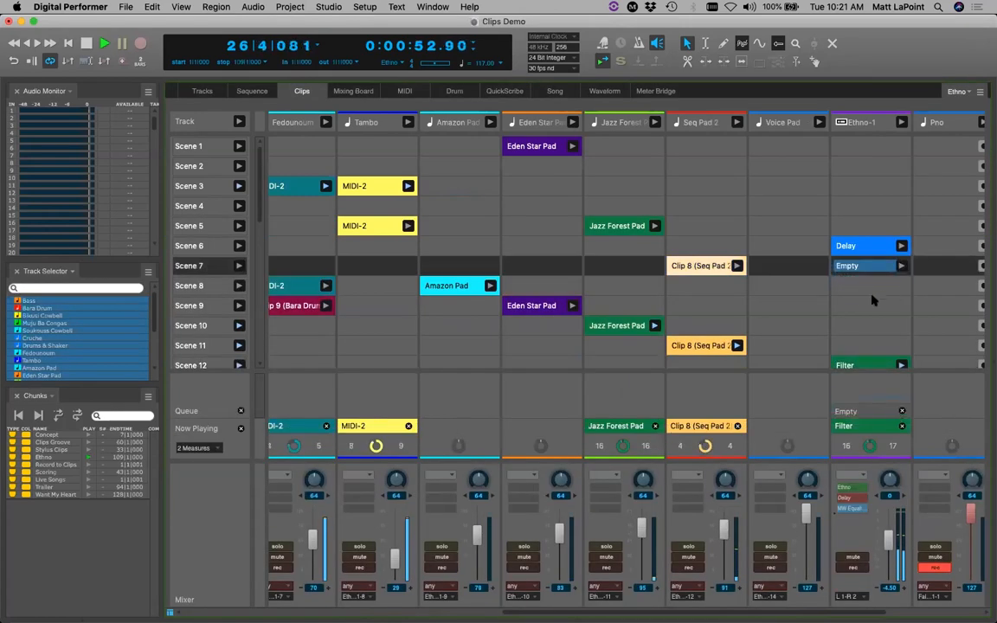
# Stop the playing Bikusi Cowbell and Muju Ba Congas clips, and launch all clips of Scene 5
pyautogui.hscroll(-3, 663, 596)
pyautogui.hscroll(-4, 350, 339)
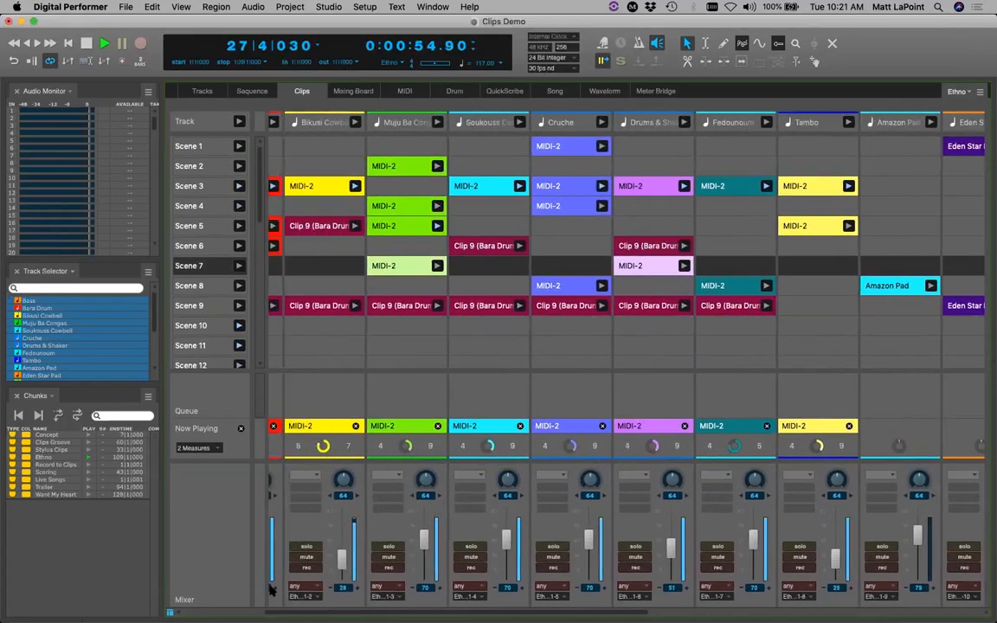
pyautogui.click(422, 426)
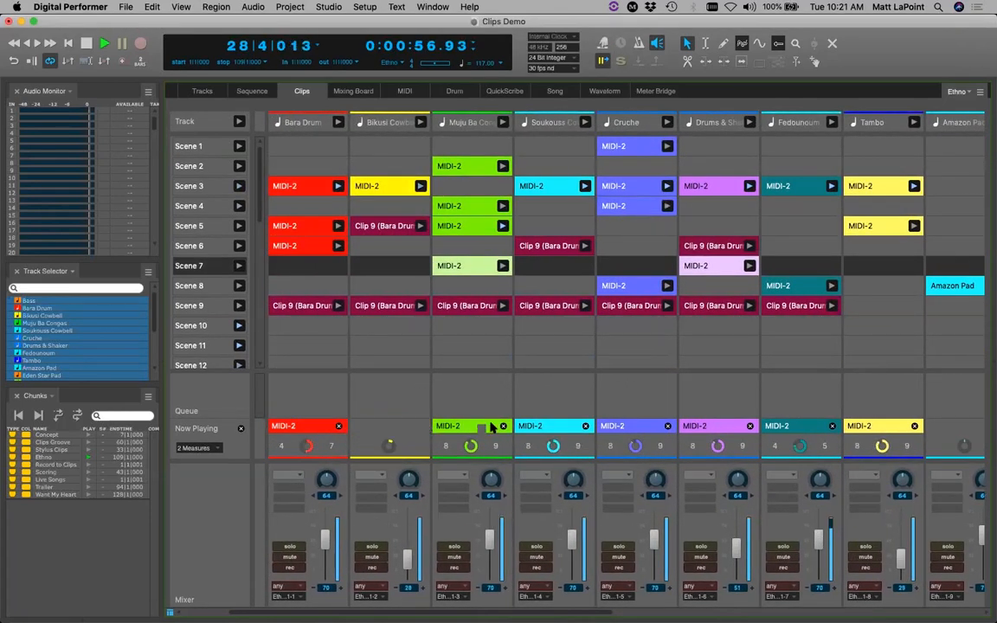
pyautogui.click(503, 426)
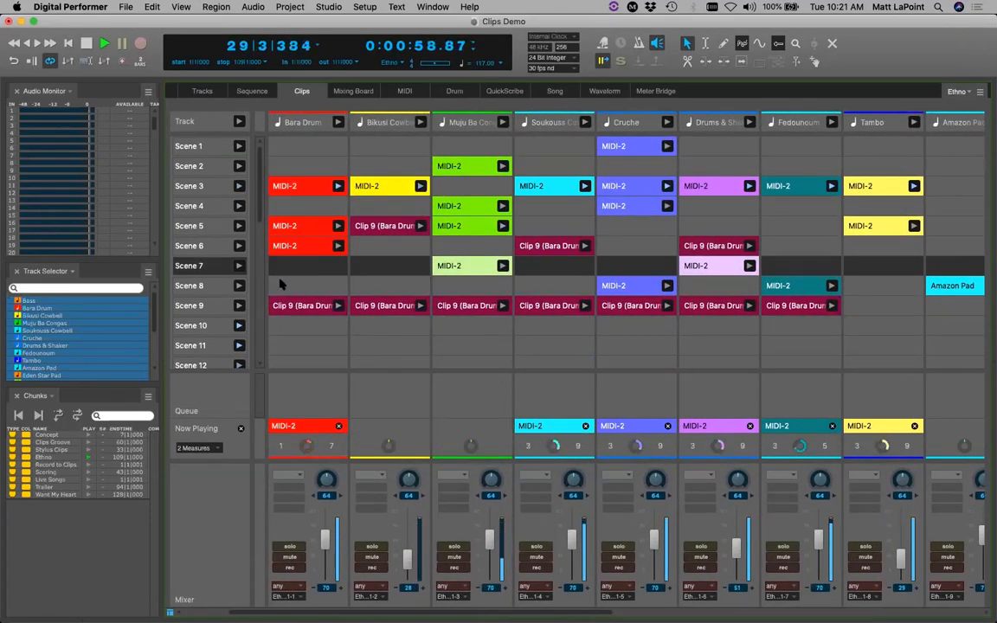
pyautogui.click(239, 226)
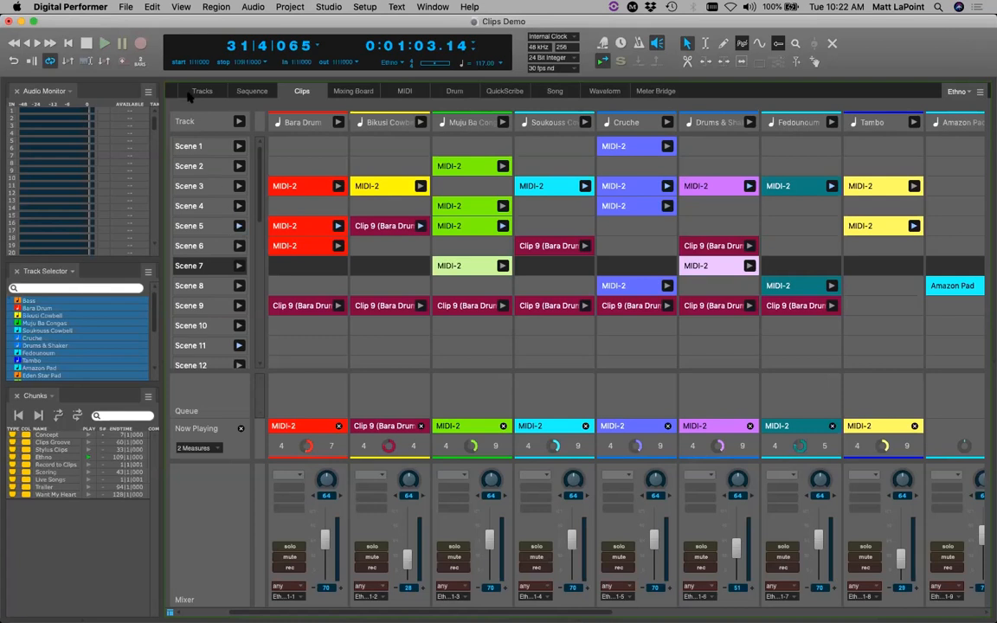
# Rewind the Ethno chunk to the beginning and set its tempo to 125
pyautogui.click(68, 42)
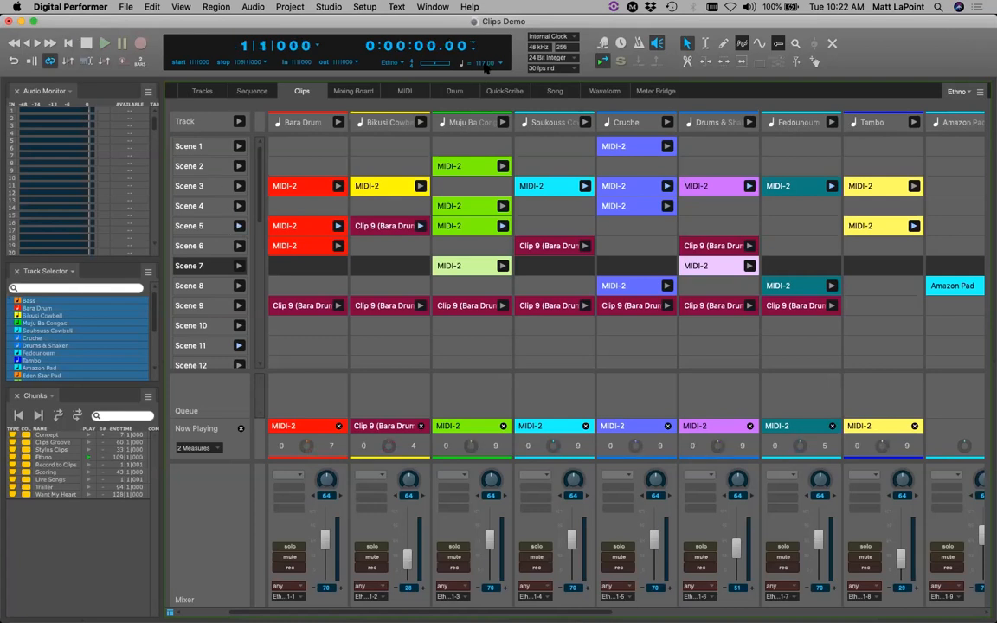
pyautogui.click(502, 64)
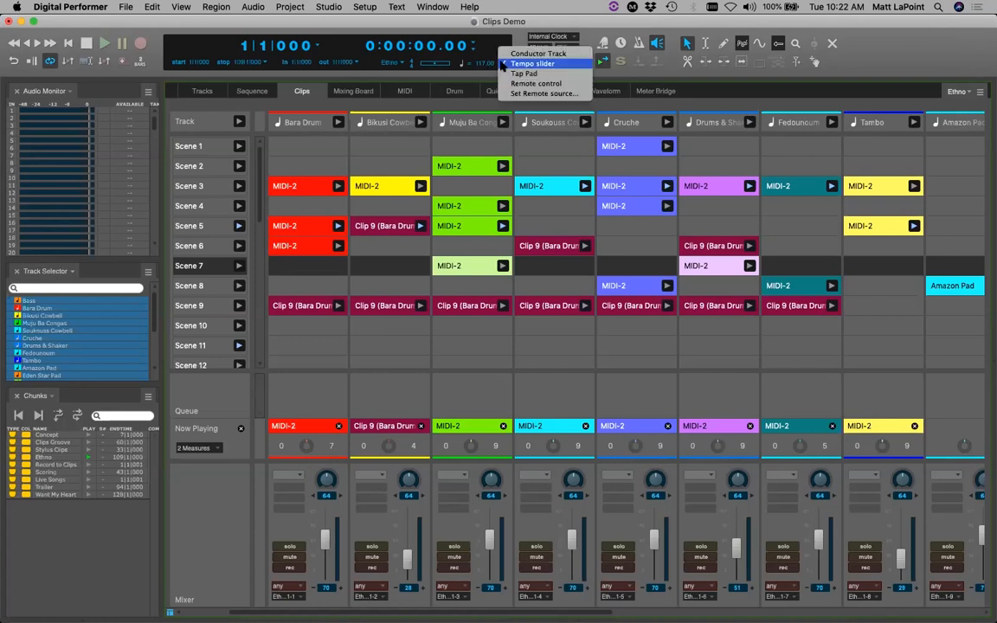
pyautogui.click(478, 66)
pyautogui.click(487, 64)
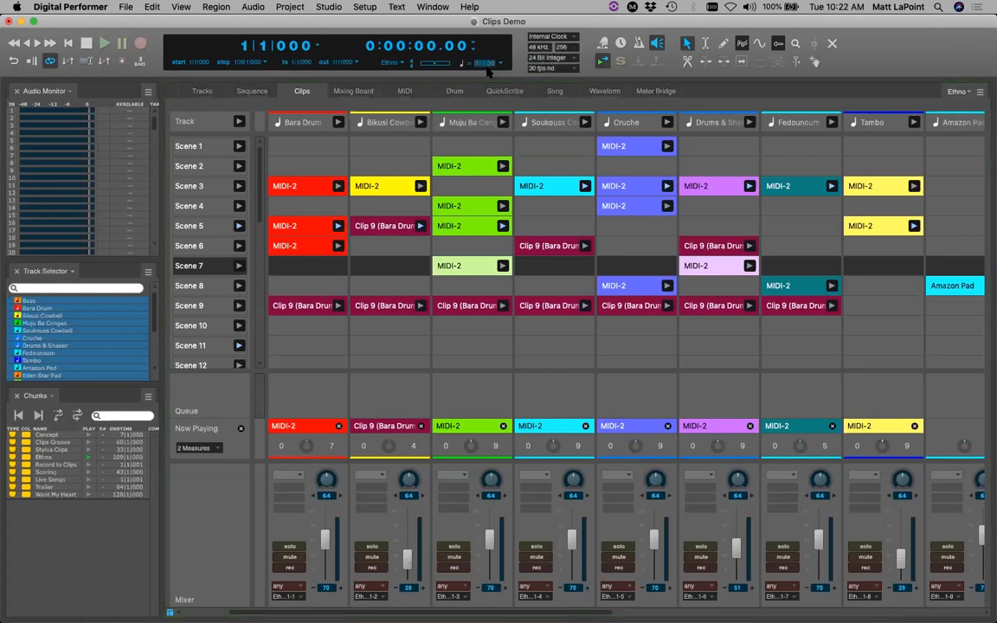
pyautogui.write('125')
pyautogui.press('Return')
# Clear all now-playing clips and review the clip trigger timing choices, keeping 2 Measures
pyautogui.click(240, 428)
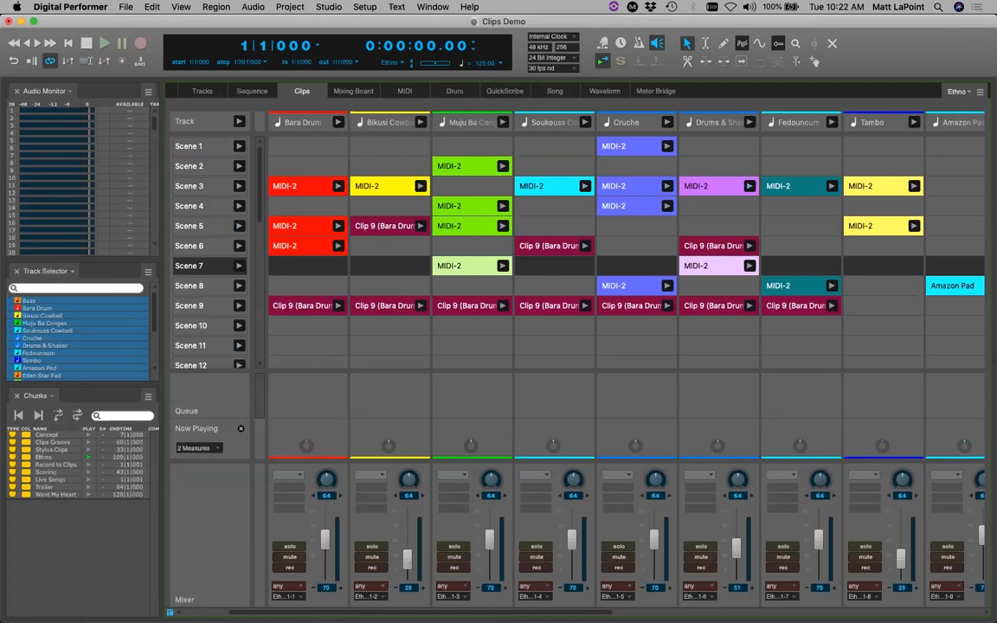
pyautogui.hscroll(-3, 627, 285)
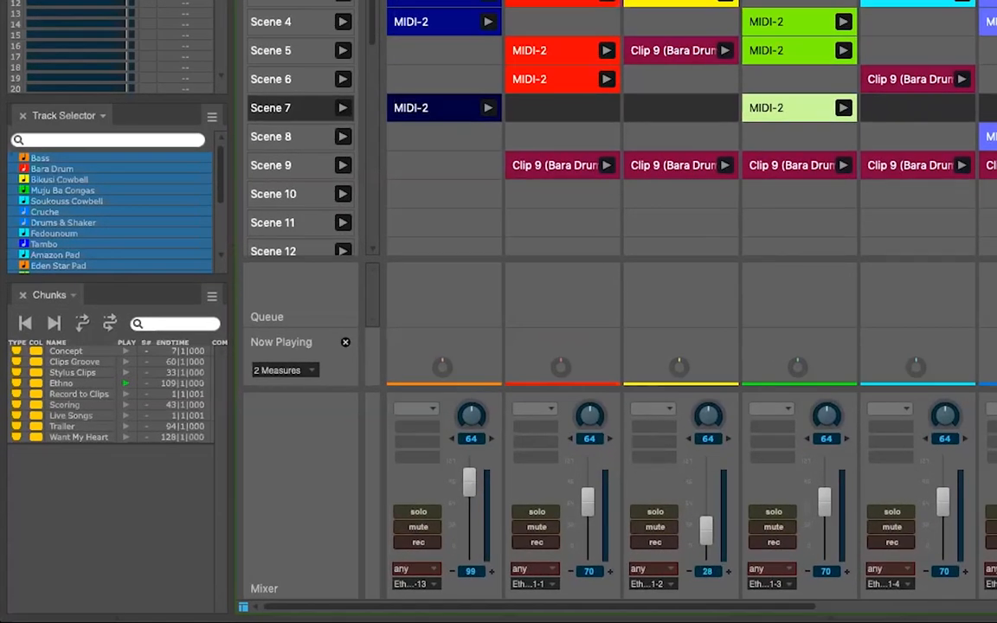
pyautogui.click(286, 371)
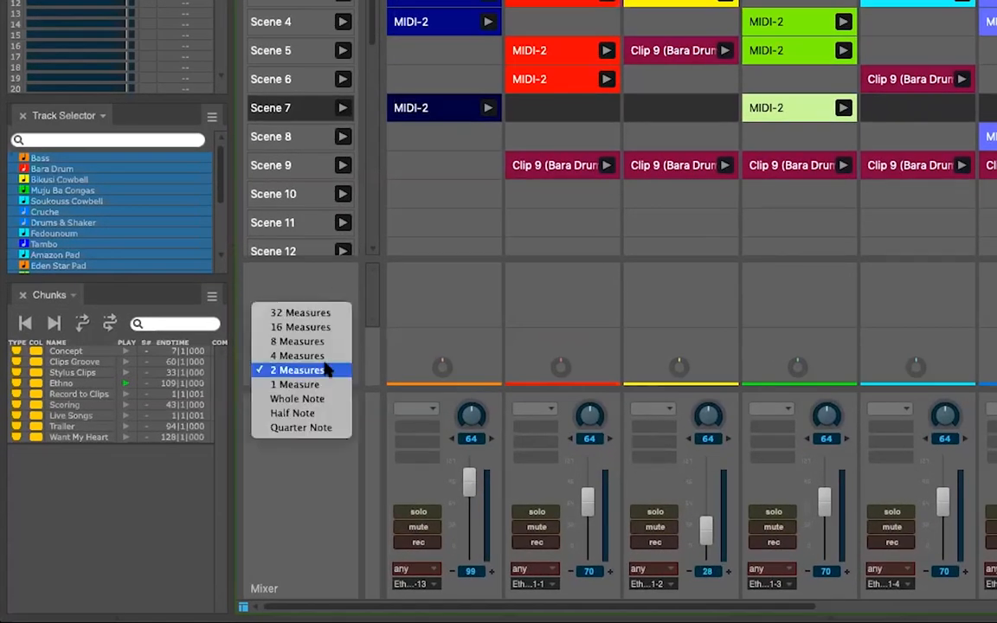
pyautogui.click(305, 517)
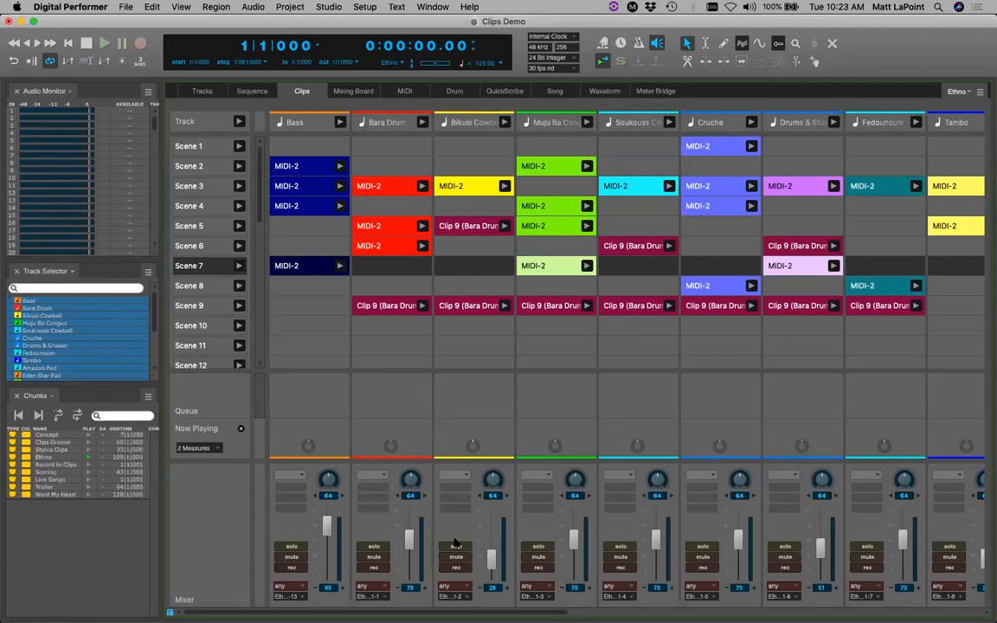
# Launch the Scene 8 Amazon Pad clip and add the Bara Drum clip from Scene 3
pyautogui.moveTo(388, 612); pyautogui.dragTo(779, 606)
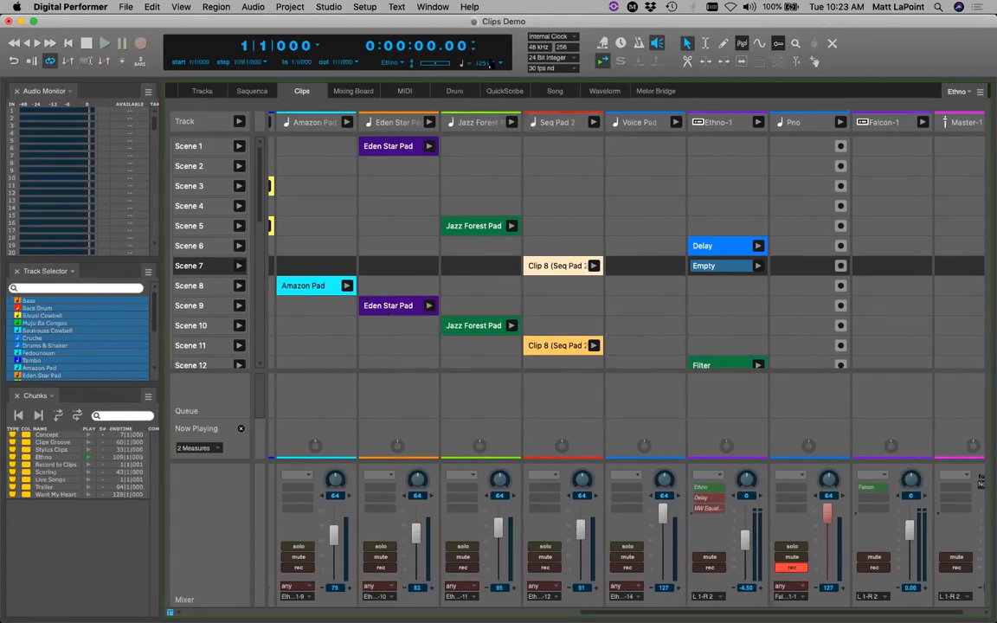
pyautogui.click(346, 286)
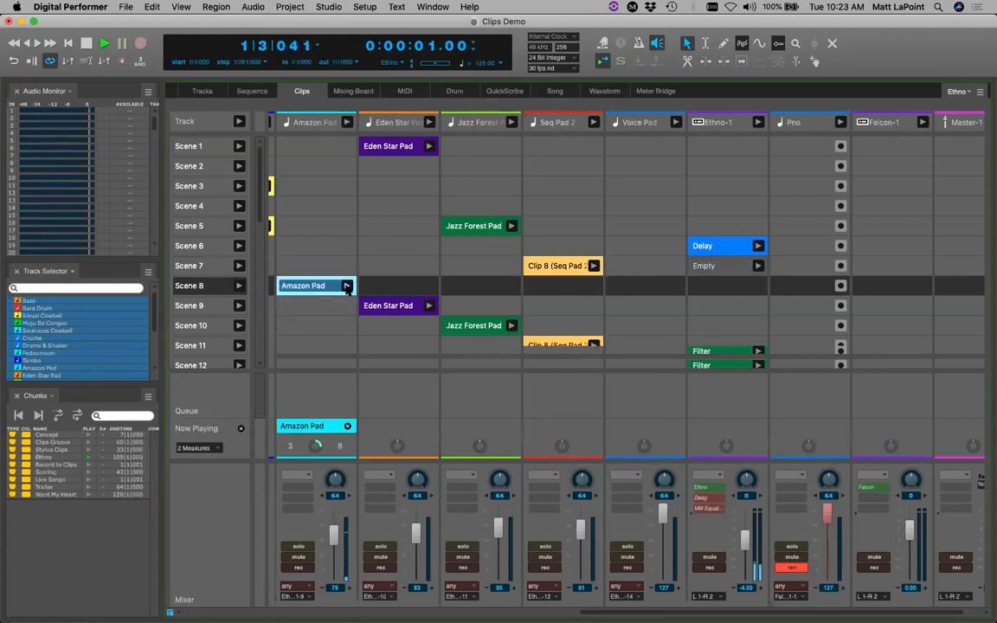
pyautogui.moveTo(601, 612); pyautogui.dragTo(215, 573)
pyautogui.click(397, 186)
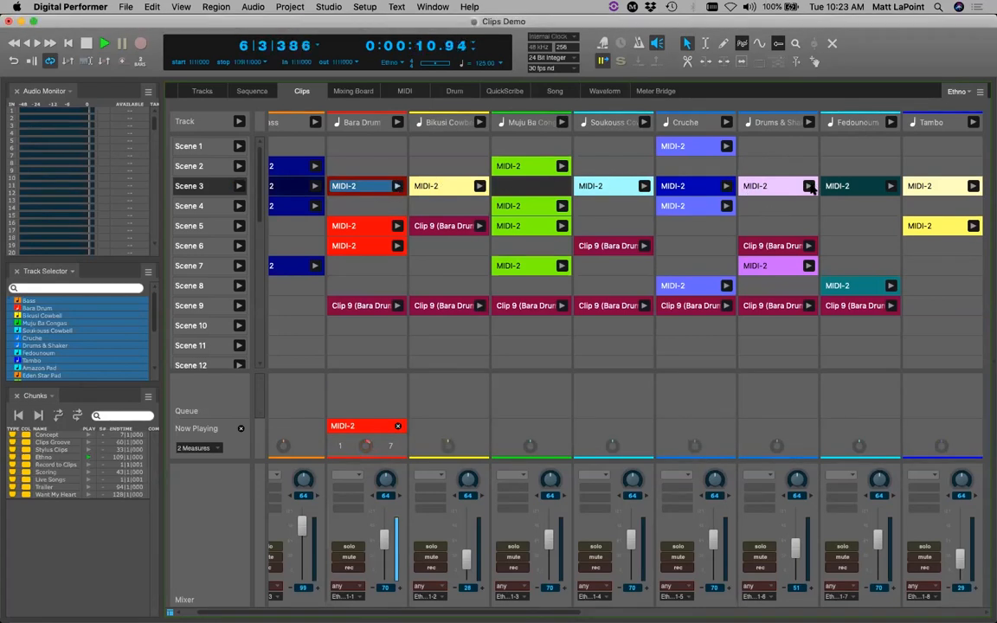
# Launch the Scene 4 Cruche, Scene 7 Muju Ba Congas and Scene 9 Eden Star Pad clips
pyautogui.click(727, 206)
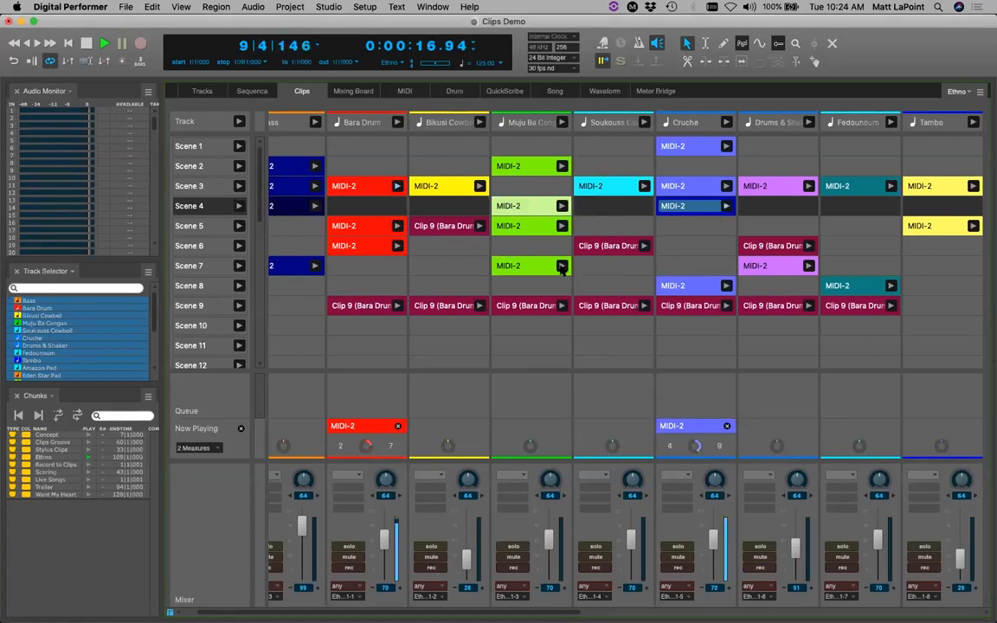
pyautogui.click(509, 265)
pyautogui.hscroll(10, 734, 596)
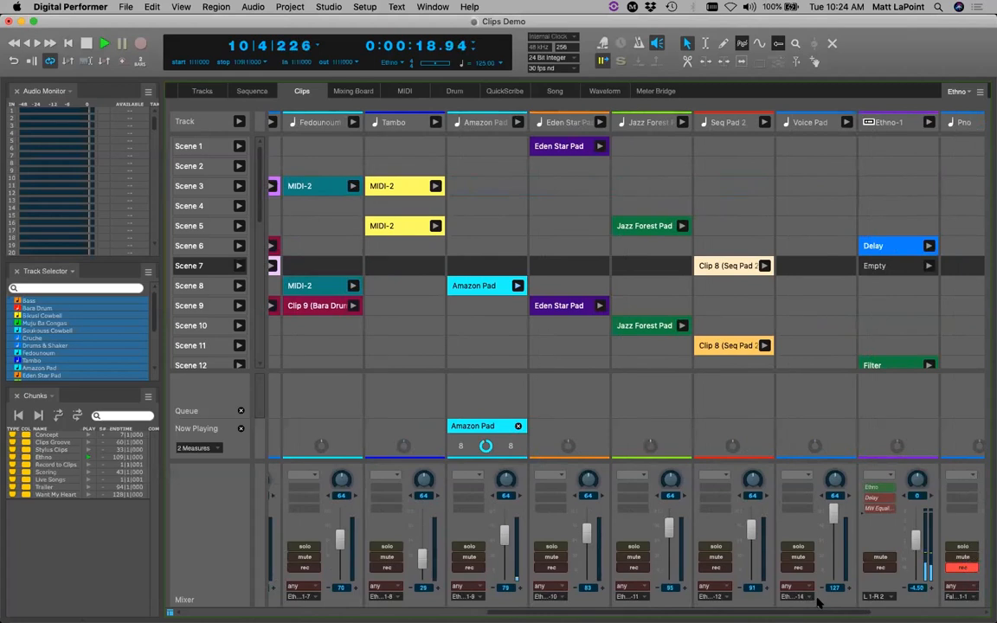
pyautogui.click(587, 306)
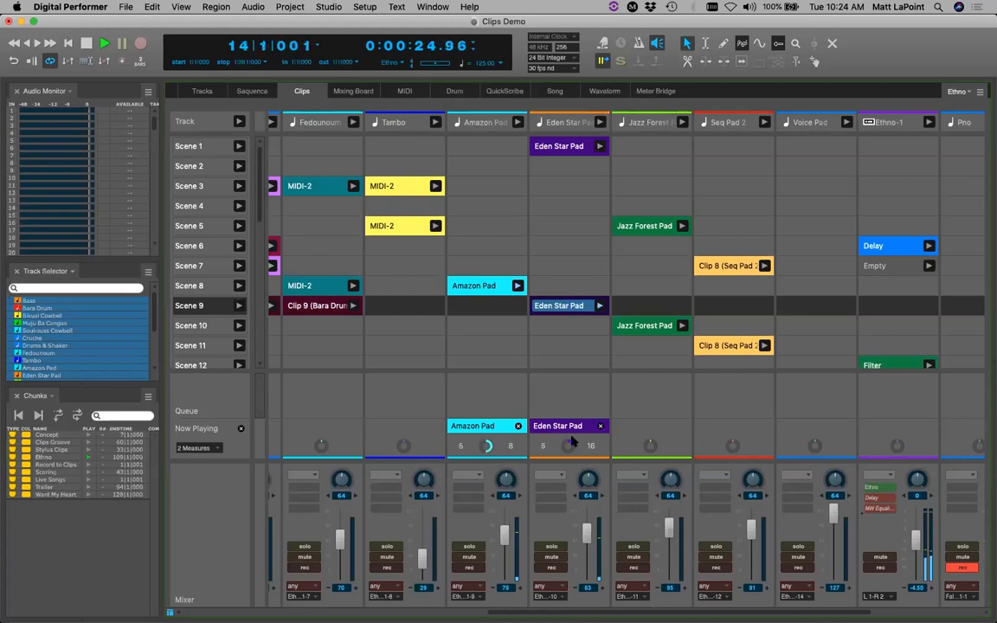
# Launch the Bass clip in Scene 7 and stop it while the other clips keep playing
pyautogui.moveTo(522, 612); pyautogui.dragTo(98, 606)
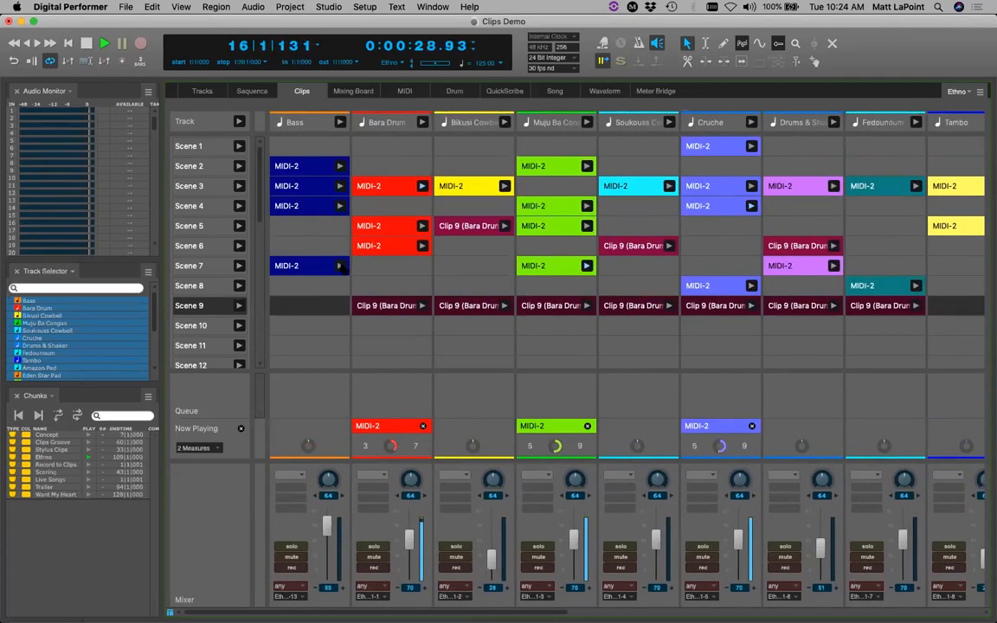
pyautogui.click(338, 266)
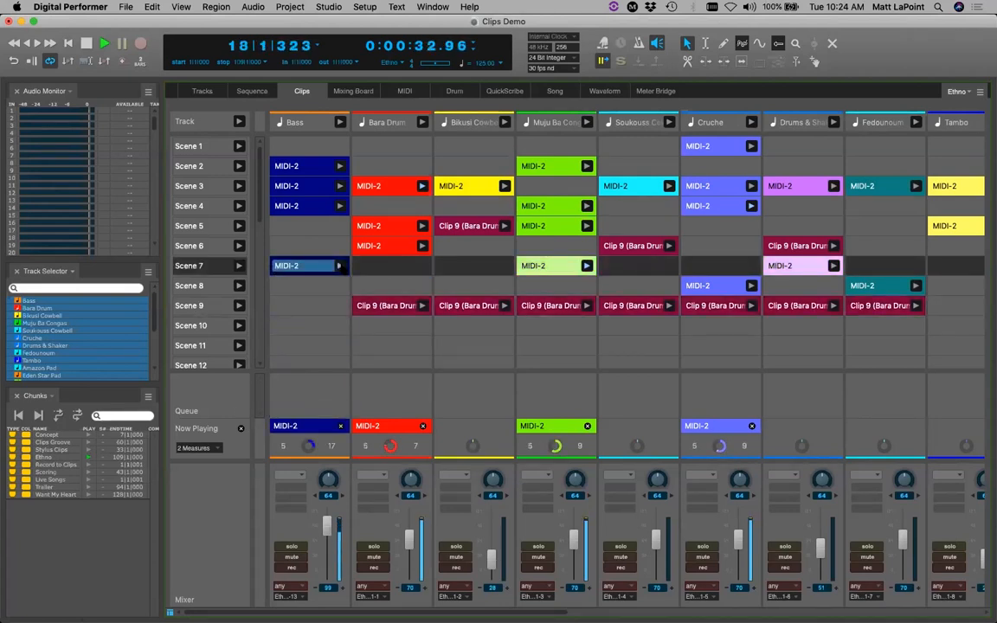
pyautogui.click(341, 426)
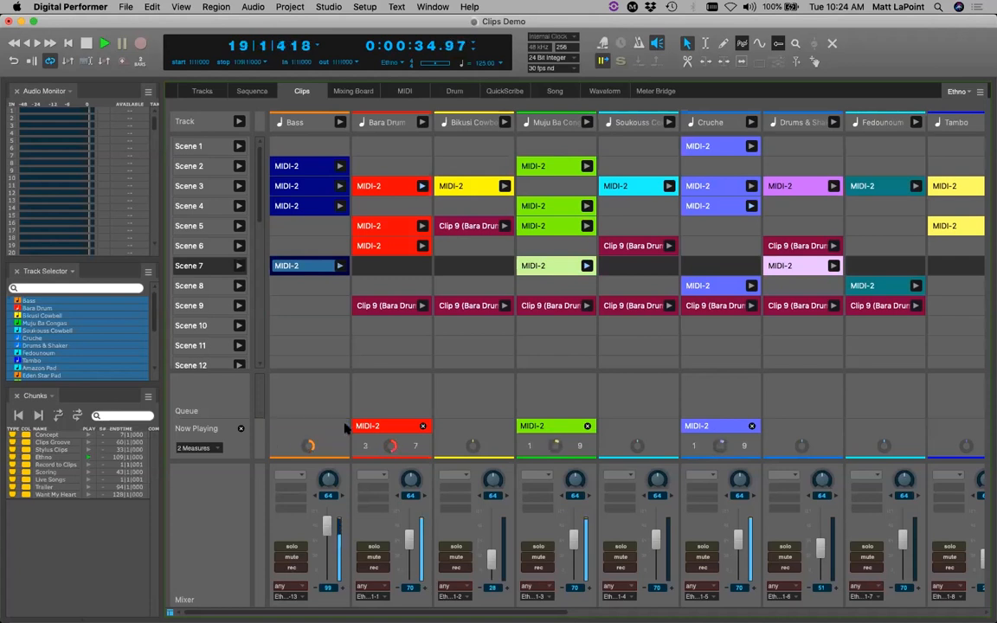
# Stop the now-playing Bara Drum and Muju Ba Congas clips
pyautogui.click(421, 427)
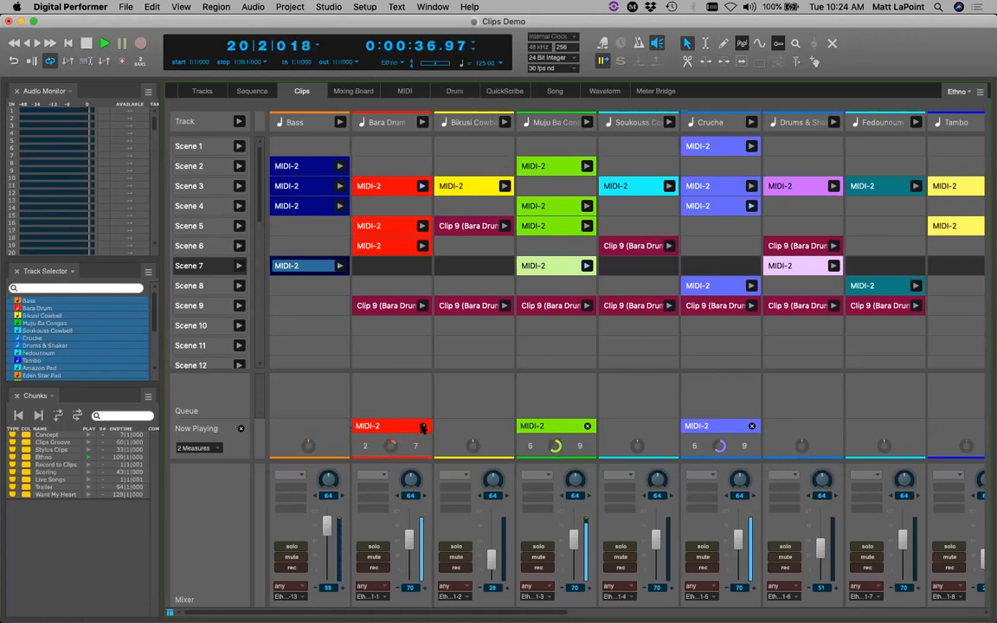
pyautogui.click(588, 426)
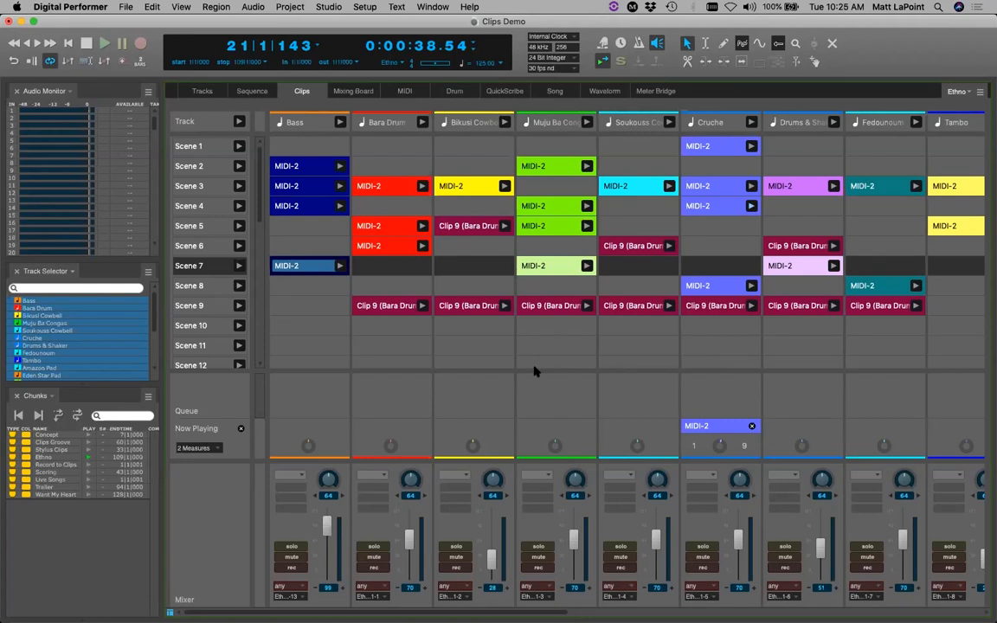
# Duplicate the Scene 8 Amazon Pad clip into Scene 9 of the same track
pyautogui.hscroll(10, 554, 286)
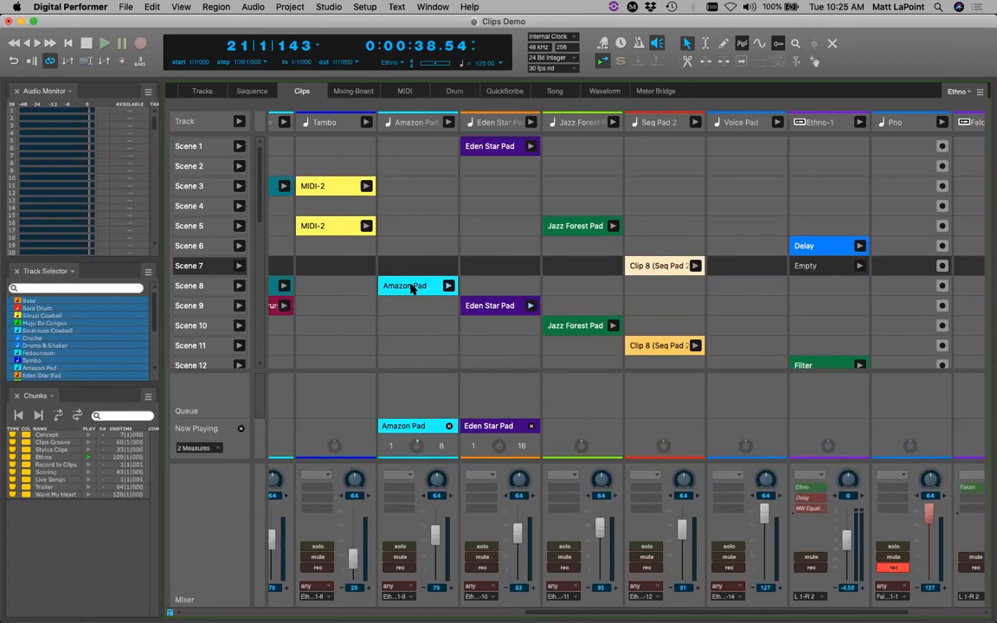
pyautogui.click(412, 289)
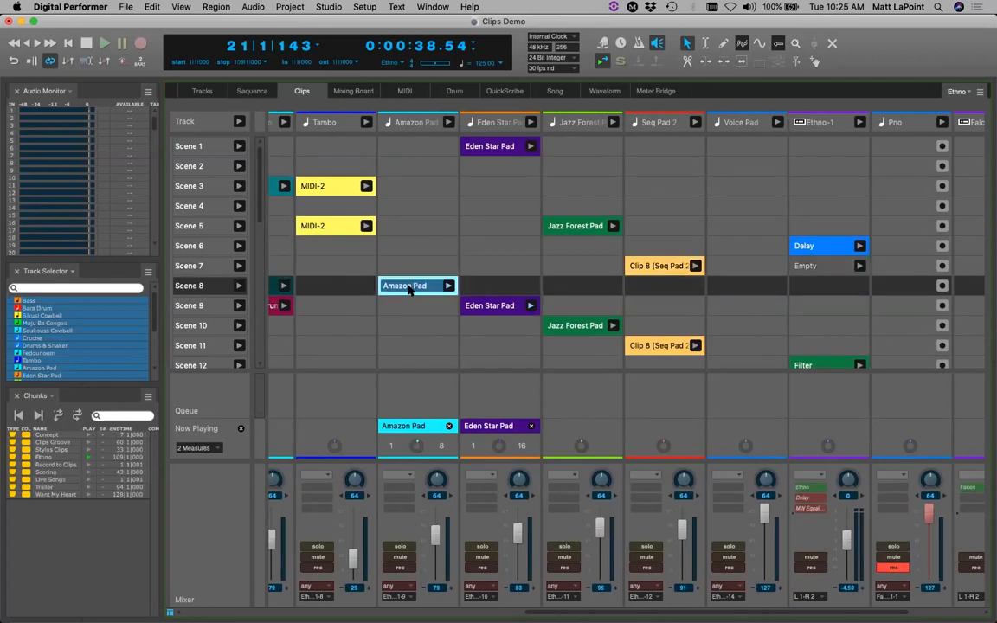
pyautogui.moveTo(397, 289); pyautogui.dragTo(402, 306)
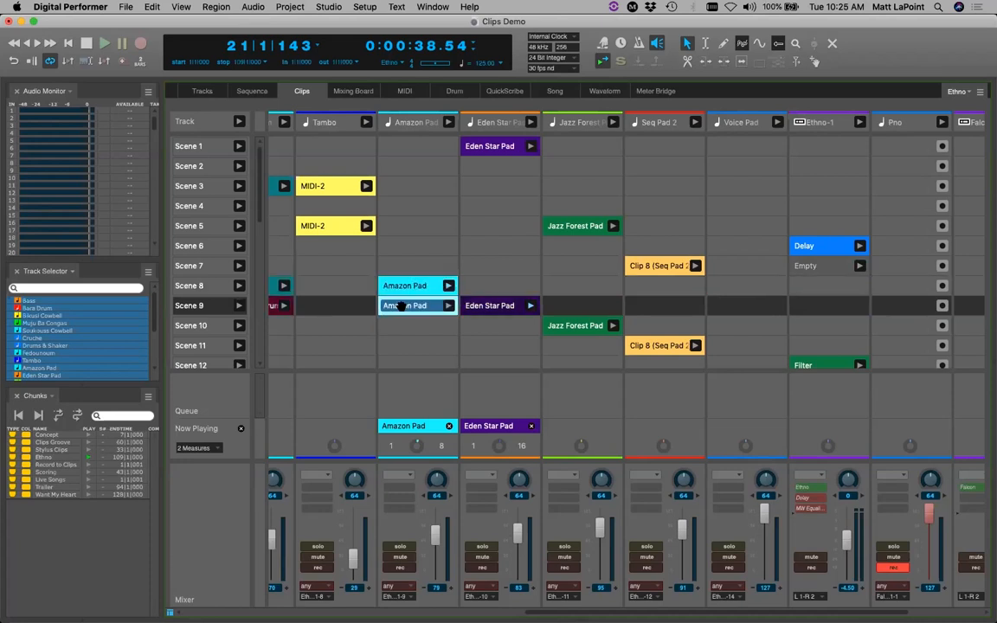
# Open the Scene 9 Amazon Pad clip for editing, try raising its C3 and C2 notes a semitone, undo the change and close the editor
pyautogui.doubleClick(403, 307)
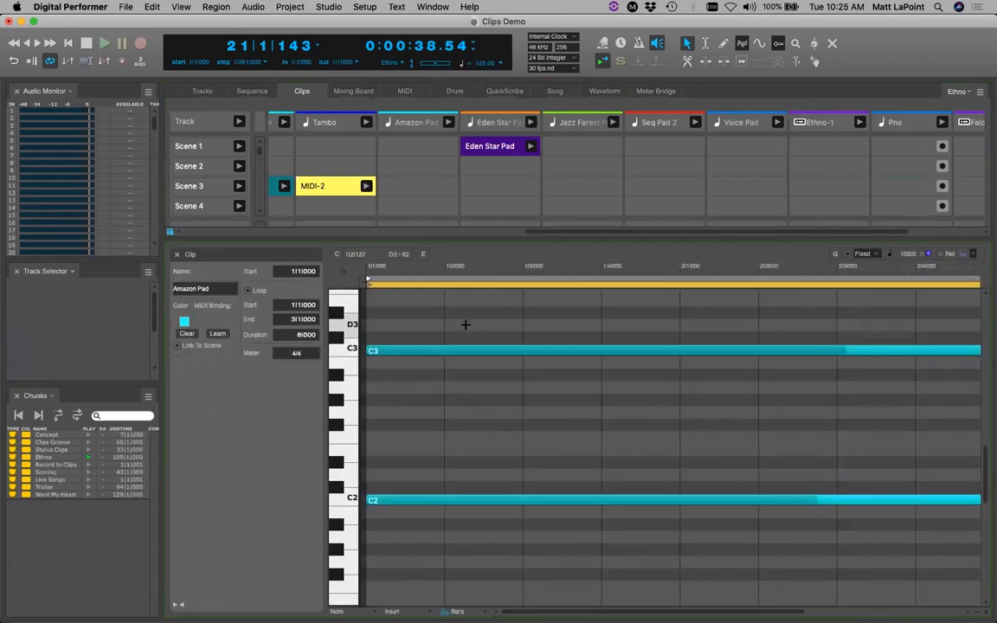
pyautogui.moveTo(436, 350); pyautogui.dragTo(436, 344)
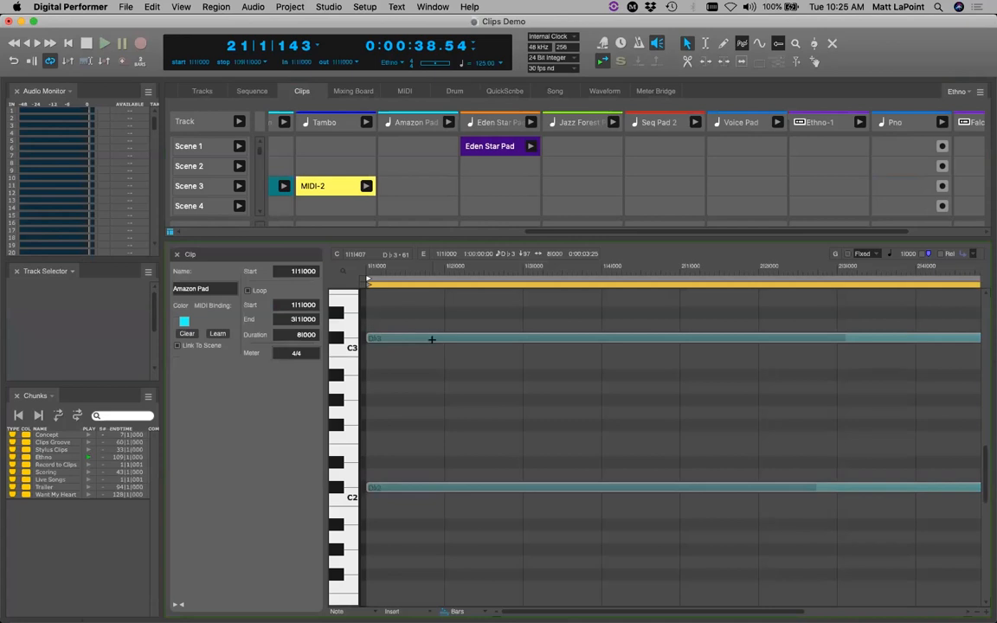
pyautogui.press('super+z')
pyautogui.click(177, 254)
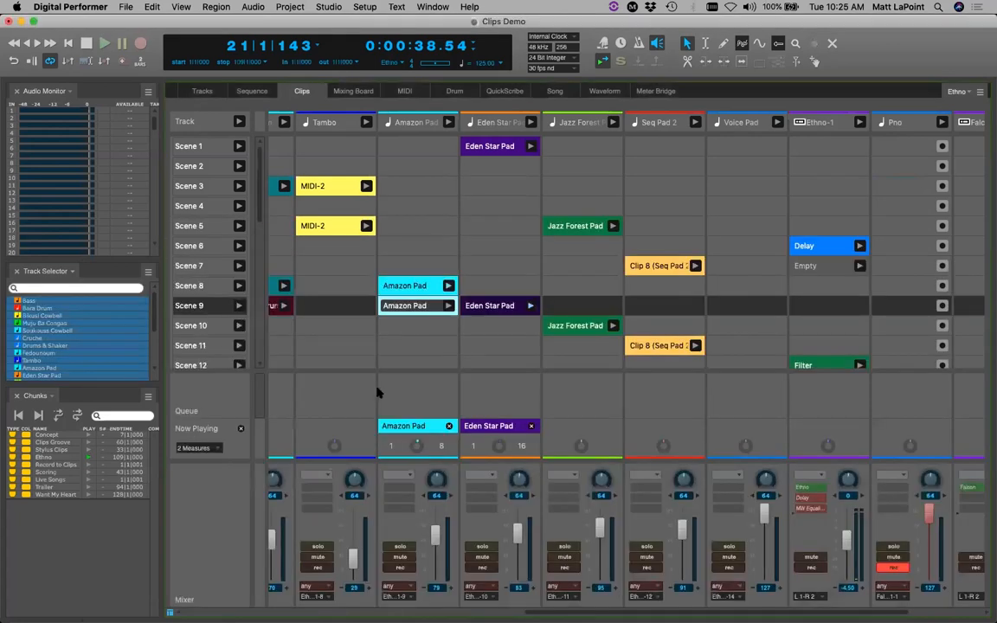
# Open the Scene 2 Bass clip in the clip editor to examine its notes and length, and close it
pyautogui.moveTo(623, 612); pyautogui.dragTo(148, 576)
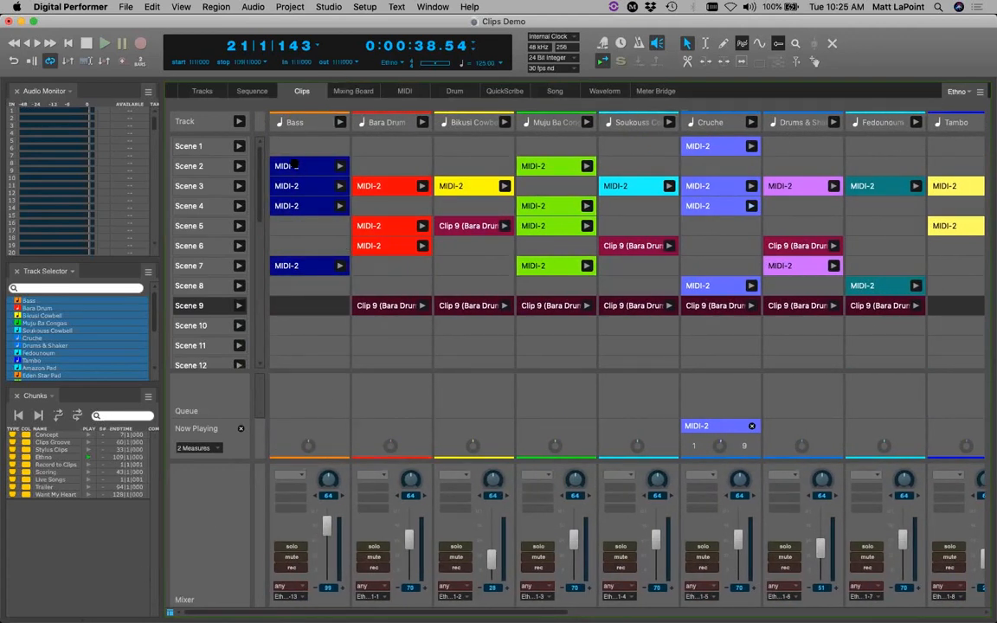
pyautogui.doubleClick(292, 166)
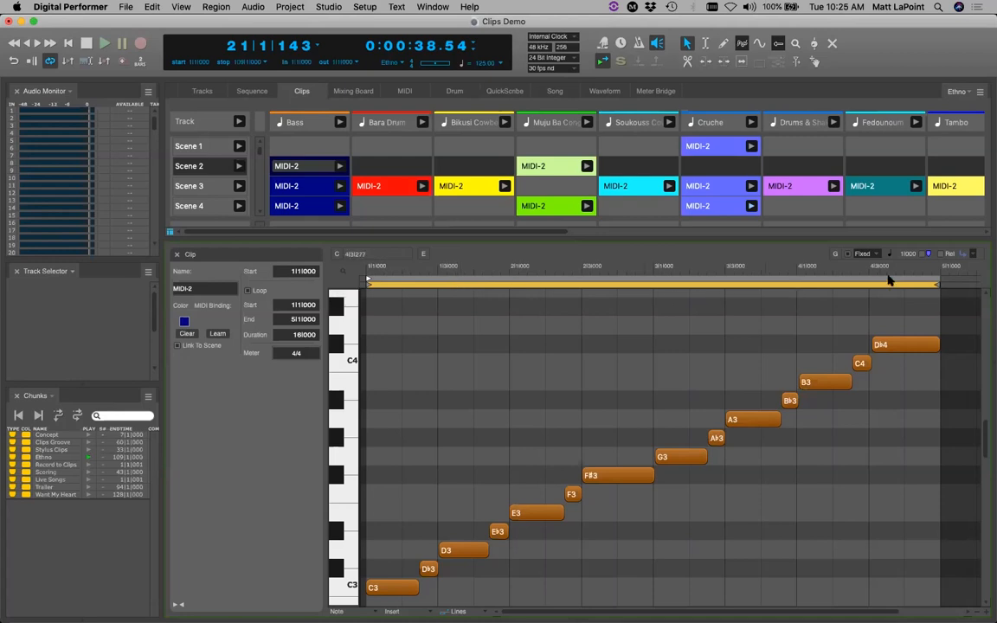
pyautogui.click(177, 255)
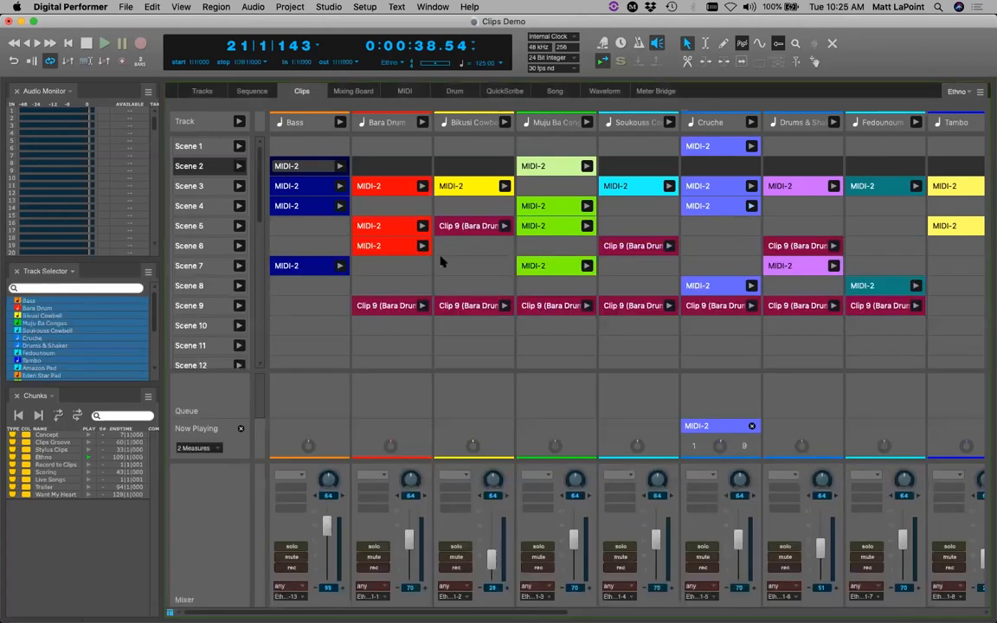
# Duplicate the Scene 6 Bara Drum clip into Scene 7 and review the commands available for the copy
pyautogui.click(378, 249)
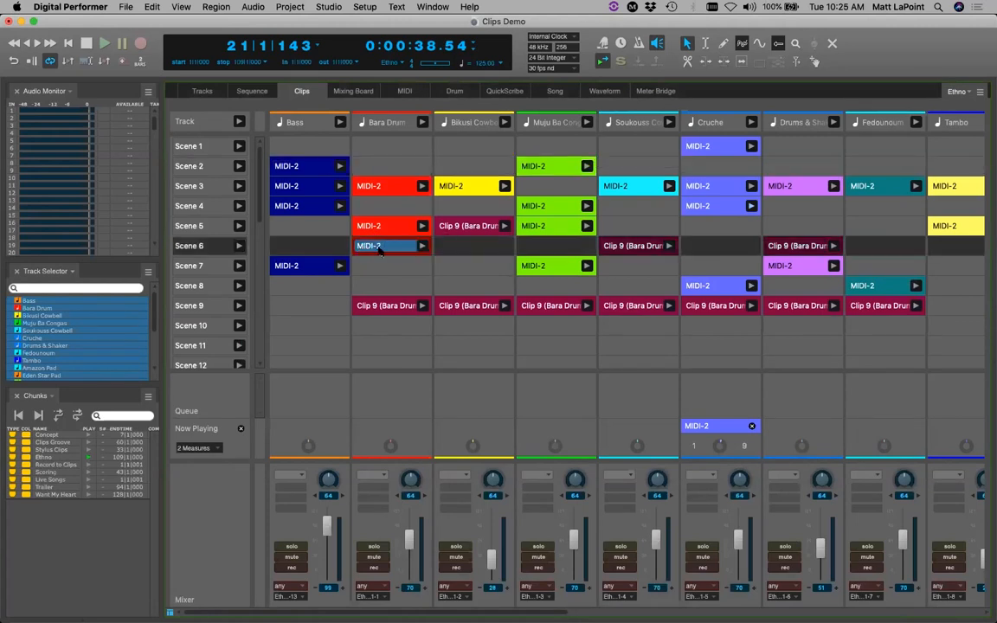
pyautogui.moveTo(371, 247); pyautogui.dragTo(369, 266)
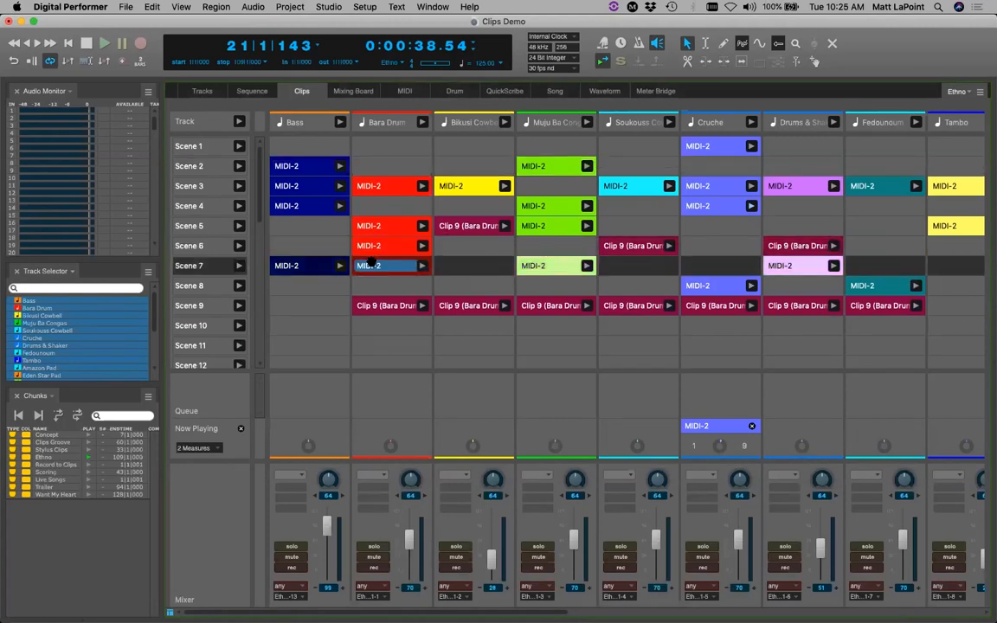
pyautogui.rightClick(374, 266)
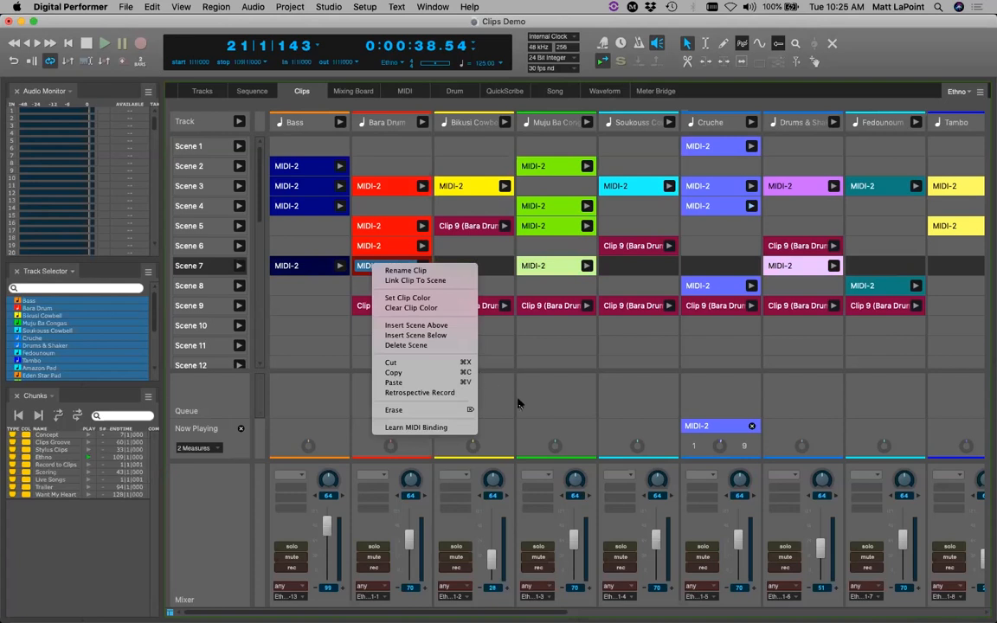
pyautogui.click(558, 411)
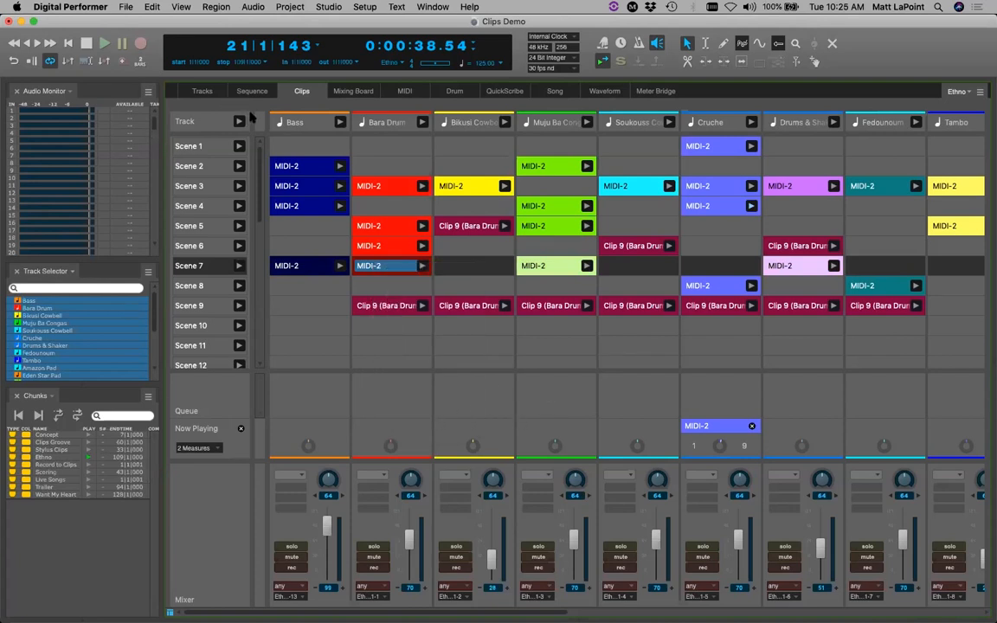
# Compare the Ethno chunk's track list with its columns in the Clips window
pyautogui.click(206, 91)
pyautogui.moveTo(350, 189); pyautogui.dragTo(382, 564)
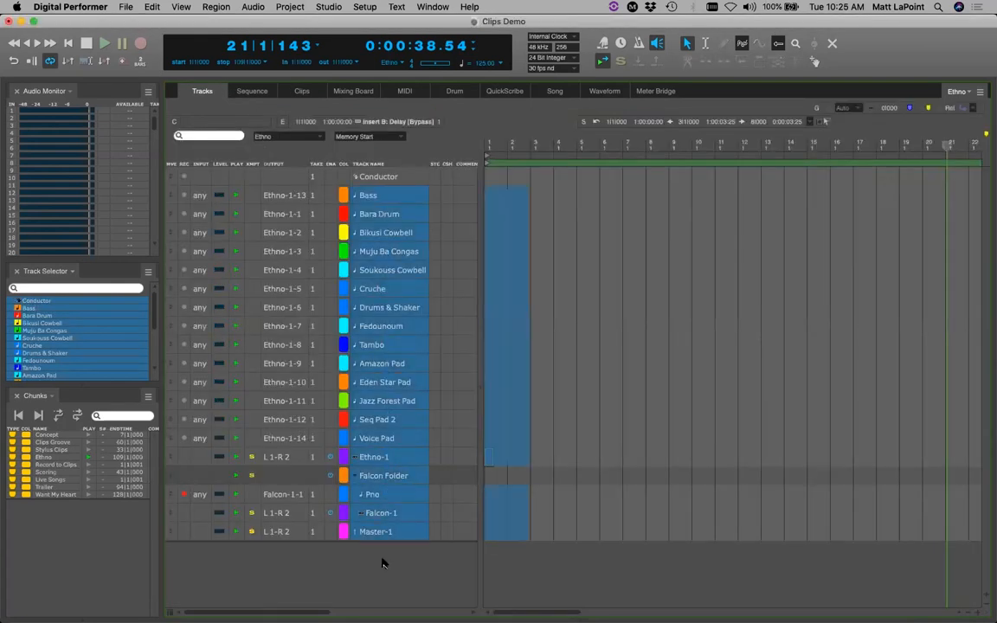
pyautogui.click(296, 92)
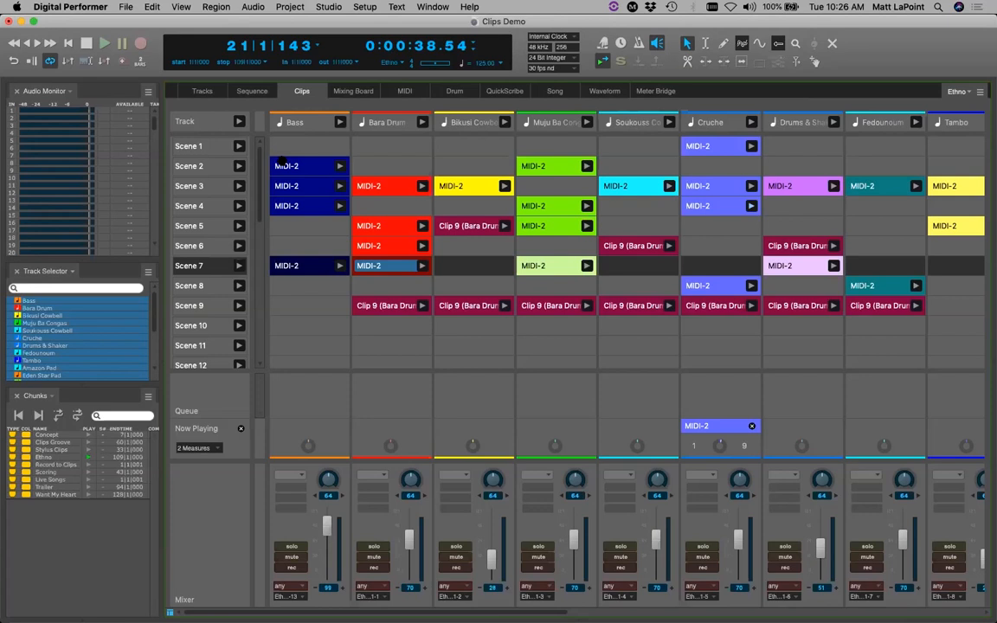
pyautogui.hscroll(10, 498, 608)
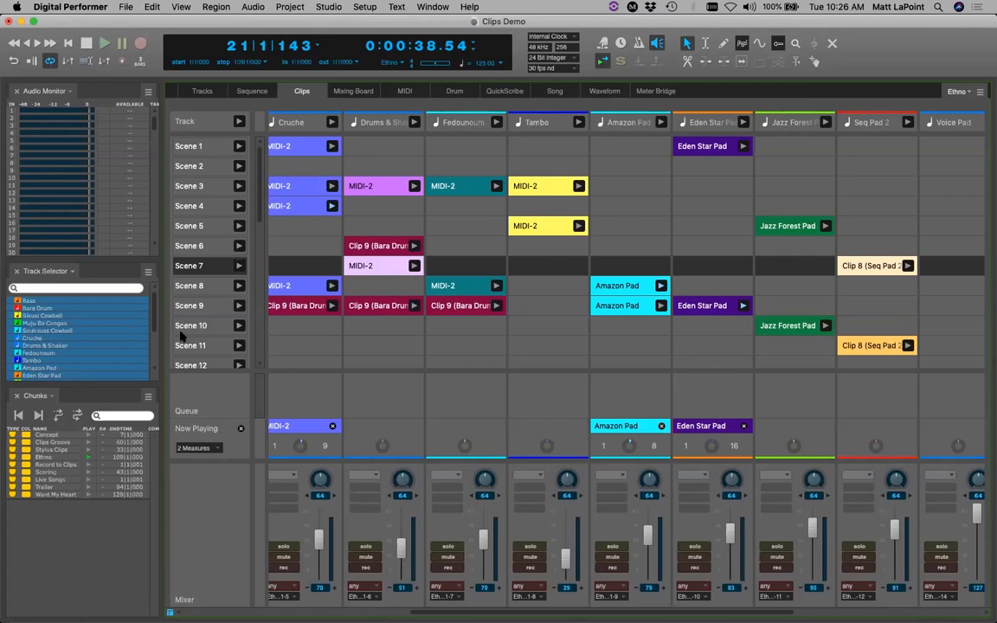
# Rewind to the start, play-enable the Record to Clips chunk and display its track list
pyautogui.click(69, 43)
pyautogui.click(87, 466)
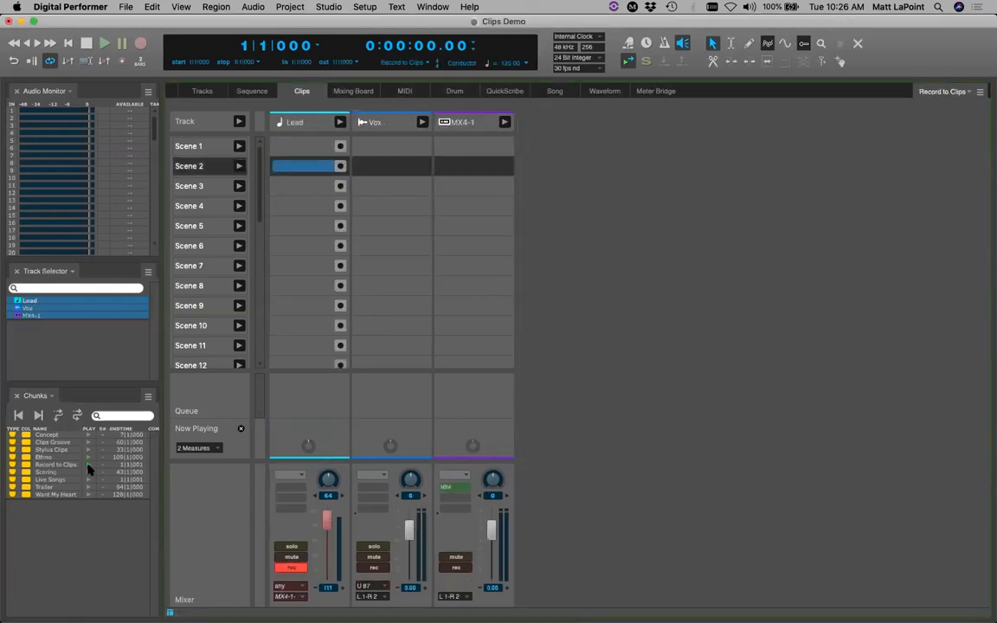
pyautogui.click(202, 91)
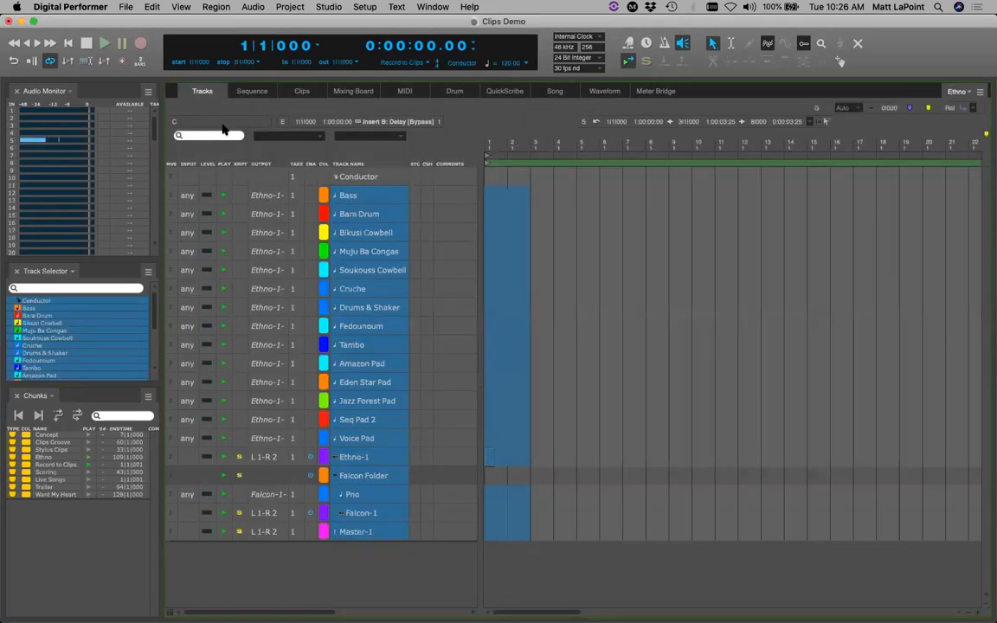
pyautogui.click(57, 466)
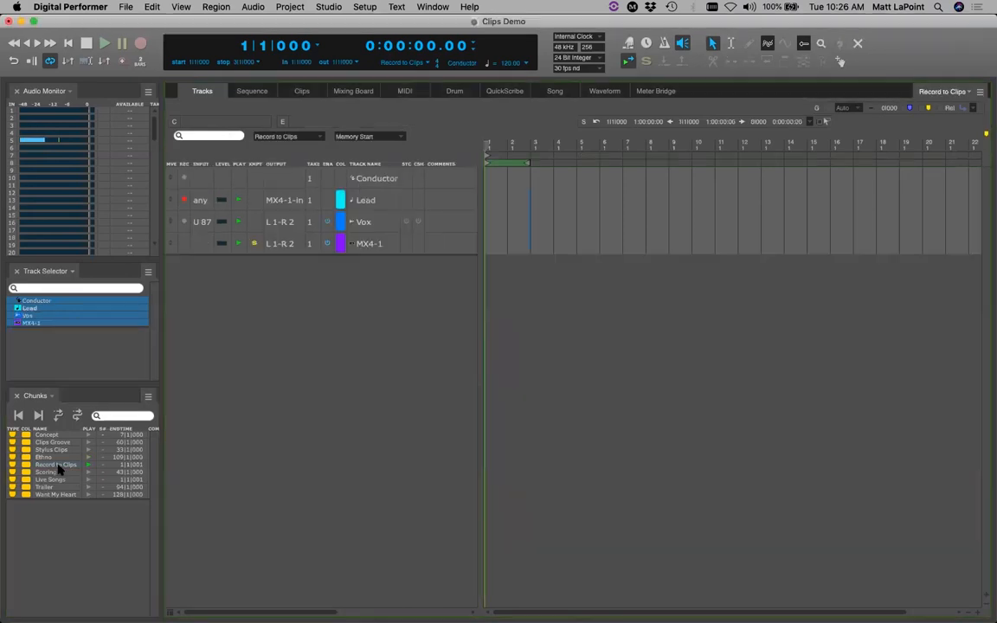
# Open the MX4 instrument on the MX4-1 track, reposition its window and switch on its delay effect
pyautogui.click(377, 201)
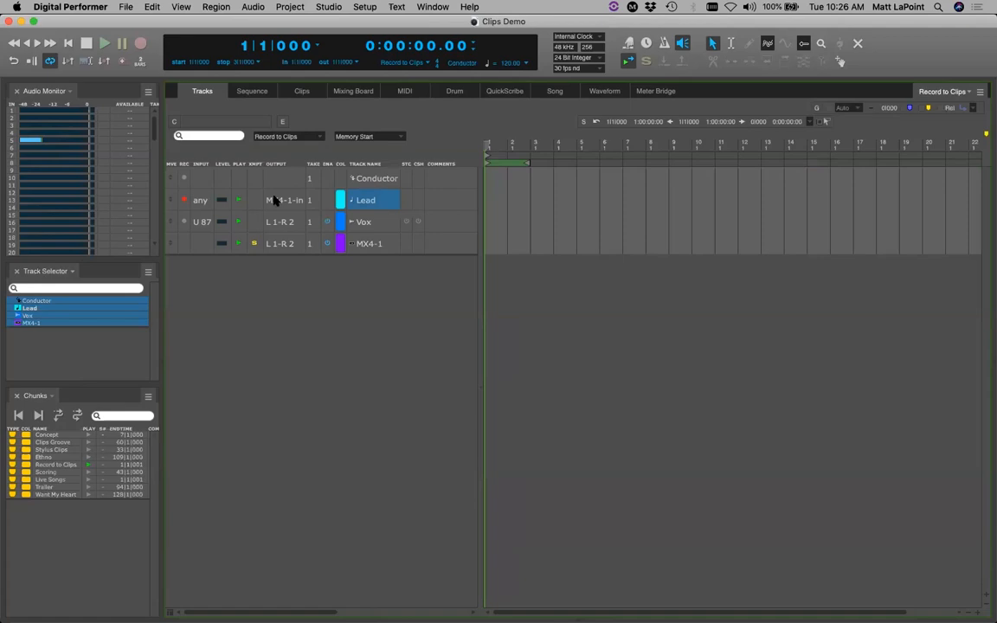
pyautogui.click(372, 245)
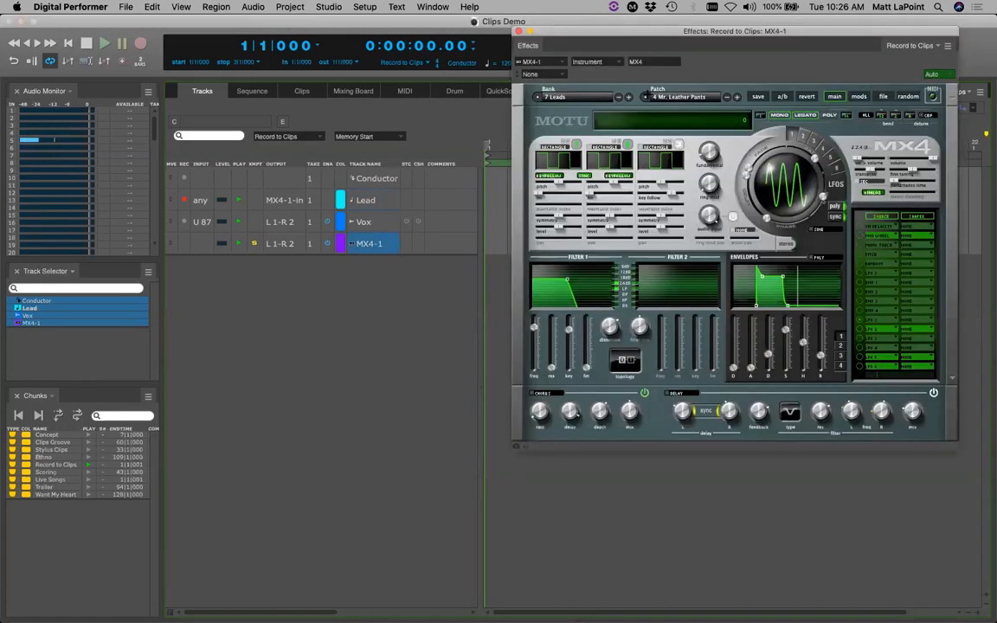
pyautogui.moveTo(698, 38); pyautogui.dragTo(642, 97)
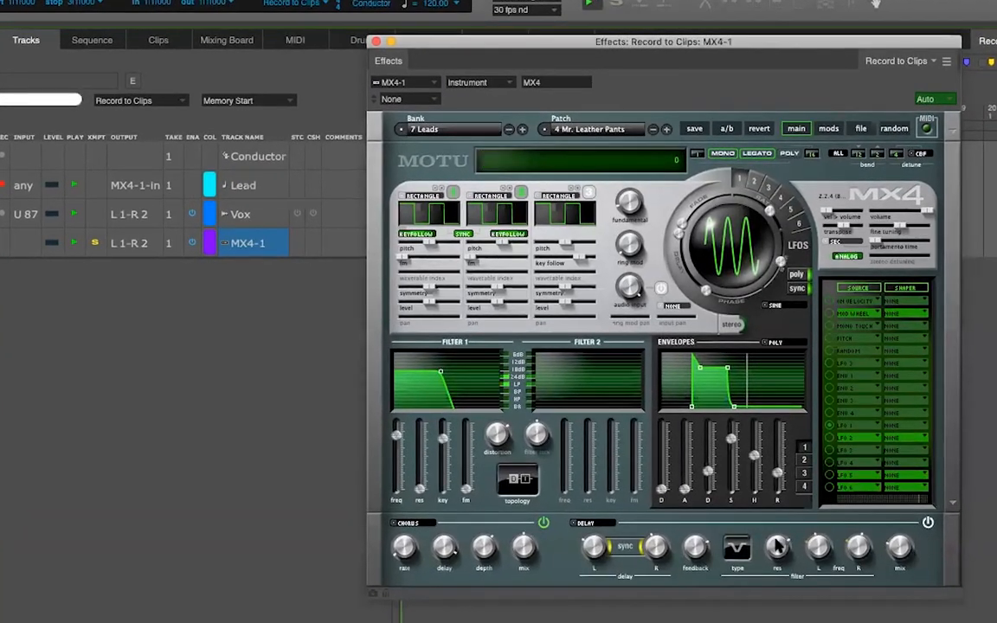
pyautogui.click(928, 522)
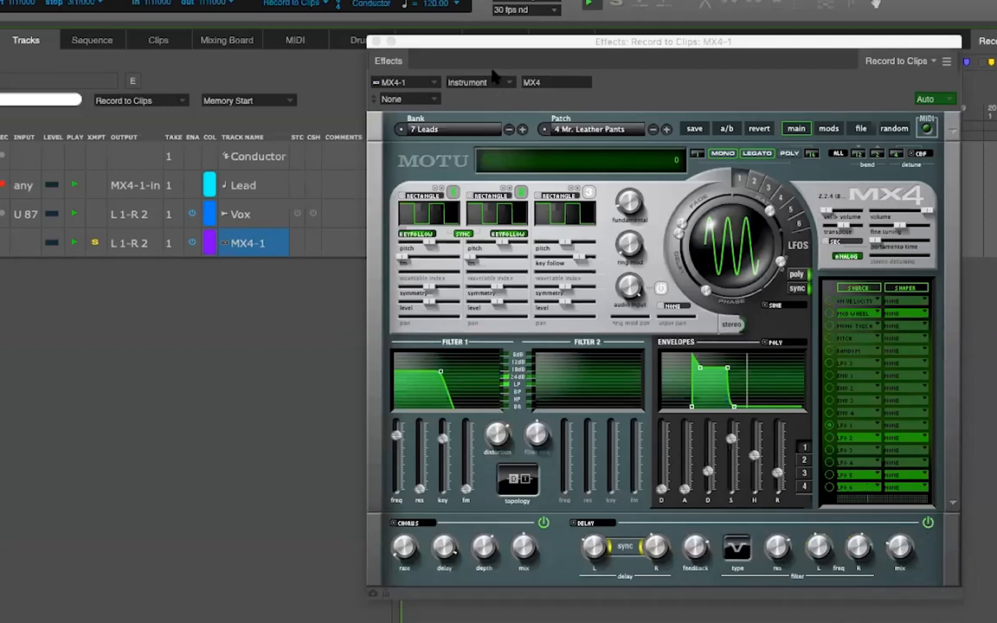
pyautogui.moveTo(516, 45); pyautogui.dragTo(525, 44)
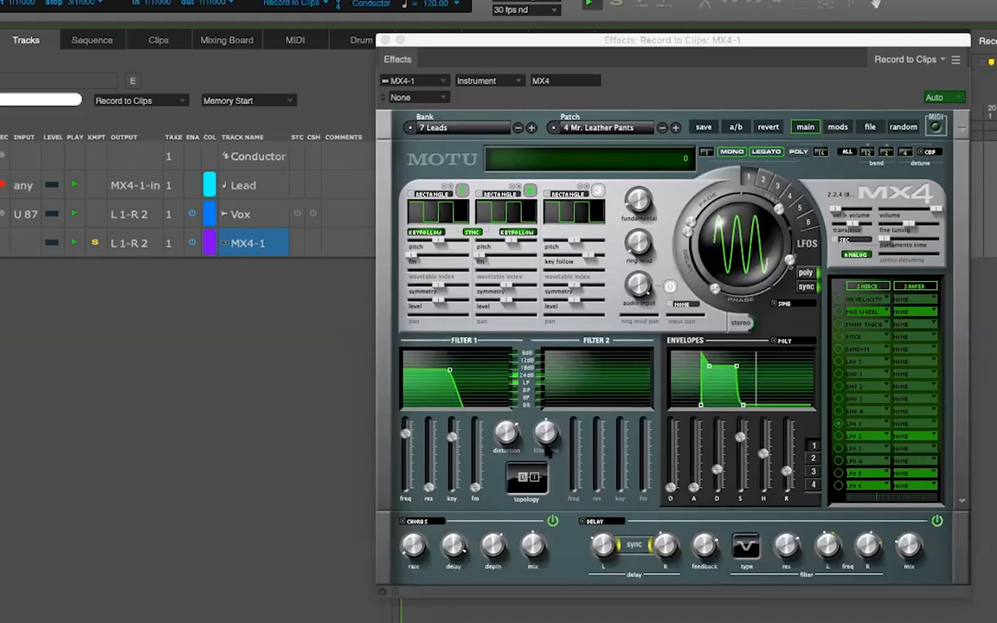
# Lower the Filter 1 frequency in MX4 and shift the plug-in window clear of the track list
pyautogui.moveTo(407, 440)
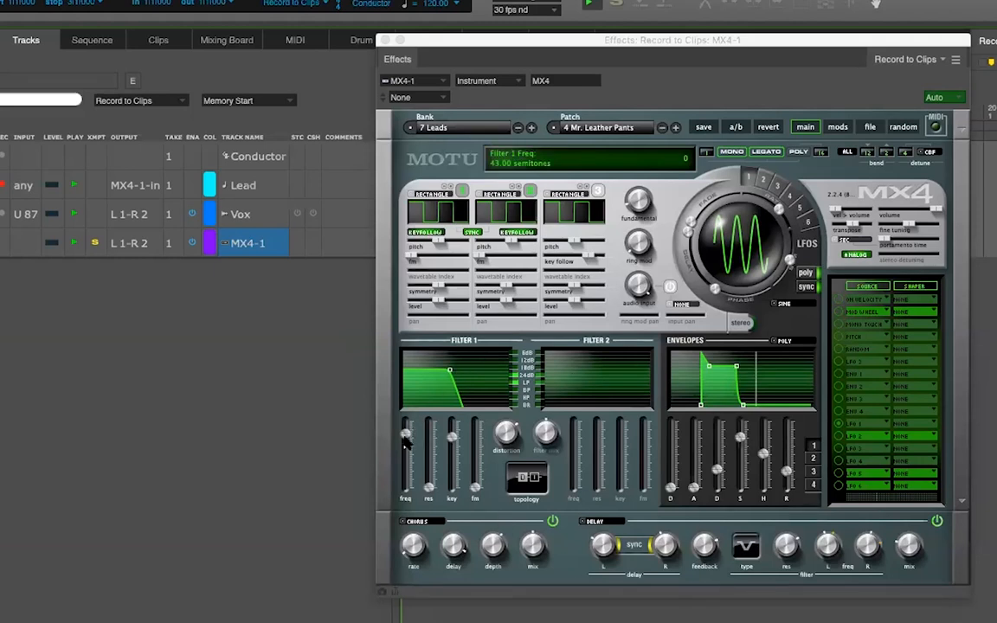
pyautogui.moveTo(405, 436); pyautogui.dragTo(405, 441)
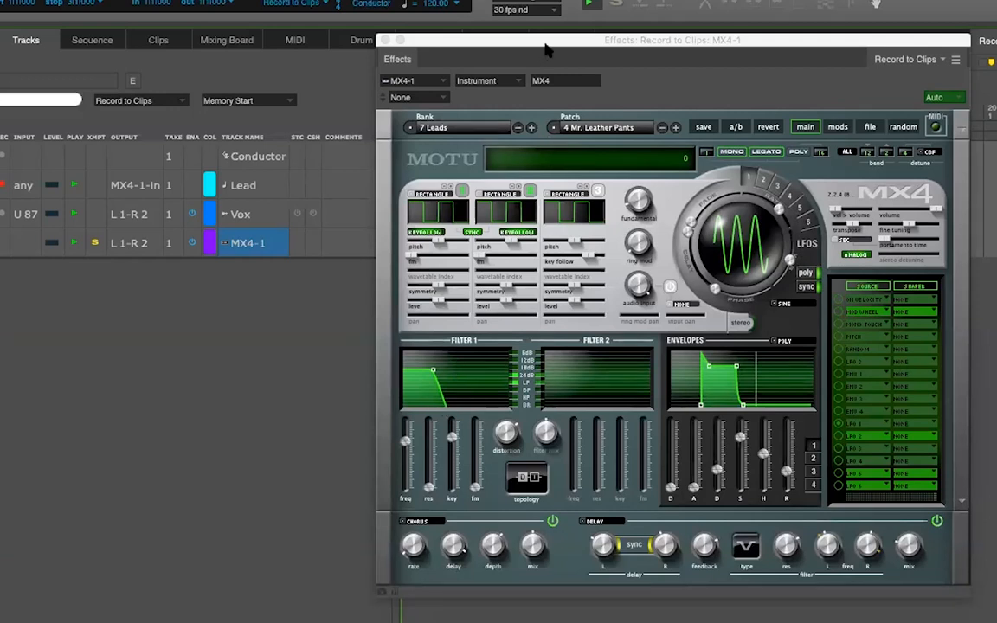
pyautogui.moveTo(494, 44); pyautogui.dragTo(543, 45)
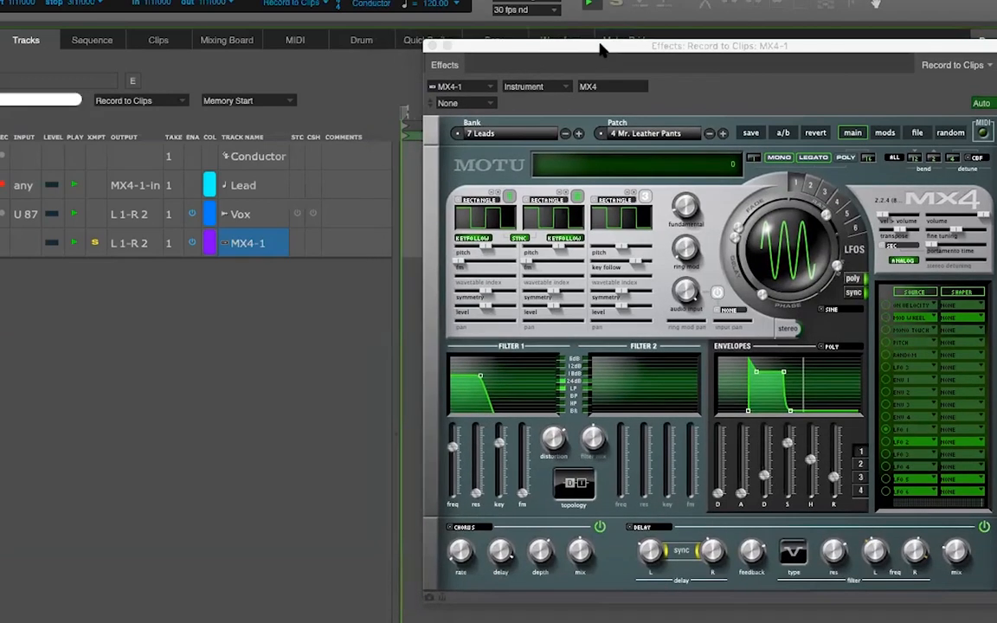
# Close the MX4-1 effects window and show the Lead, Vox and MX4-1 tracks in the Clips view
pyautogui.click(433, 46)
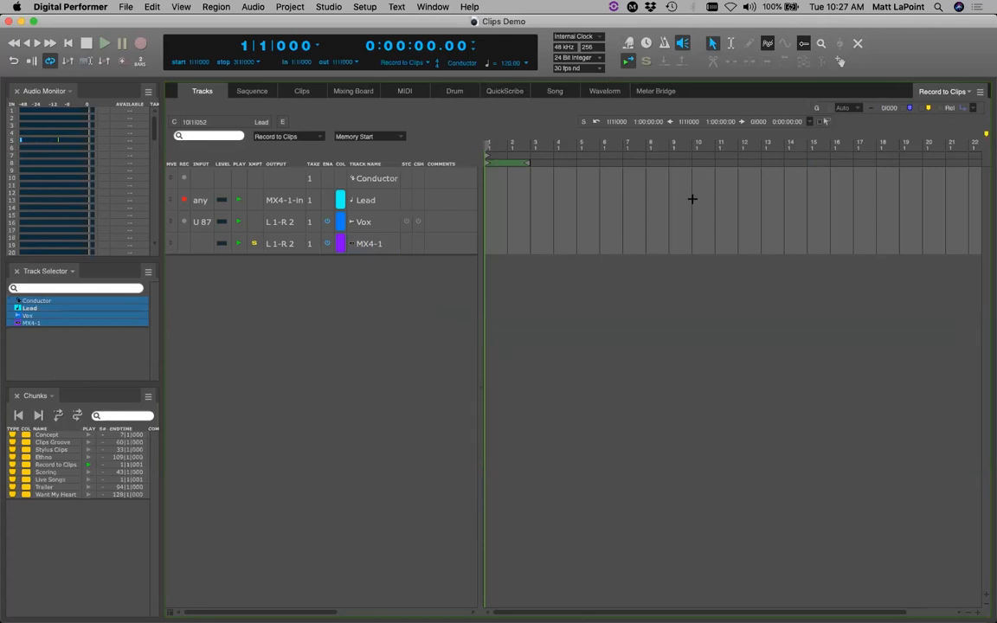
pyautogui.click(361, 201)
pyautogui.moveTo(377, 199); pyautogui.dragTo(377, 251)
pyautogui.click(301, 91)
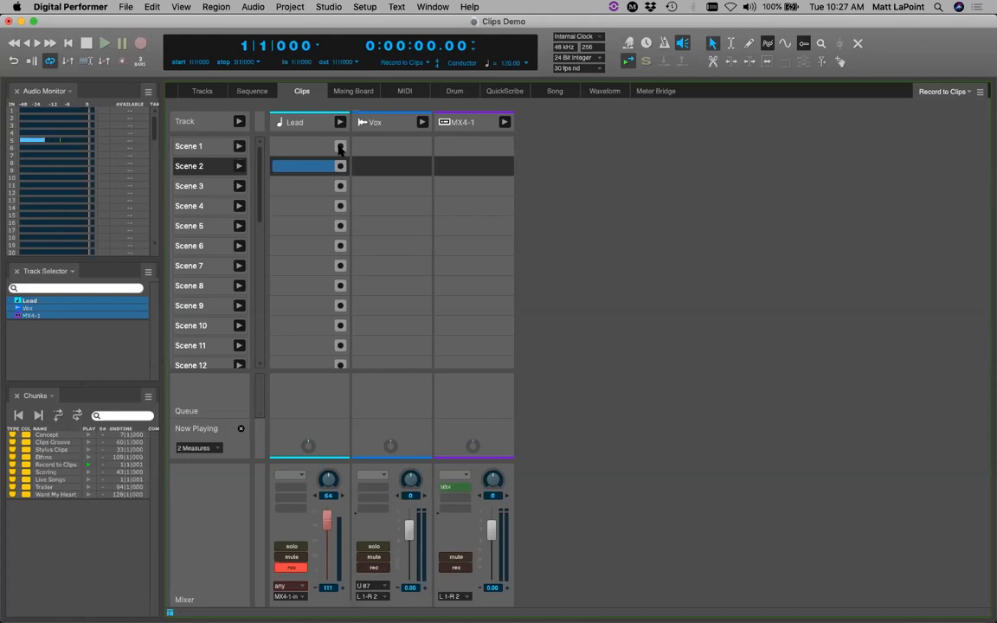
# Turn off Play on Clip Queue and turn on the metronome click for recording clips
pyautogui.click(982, 92)
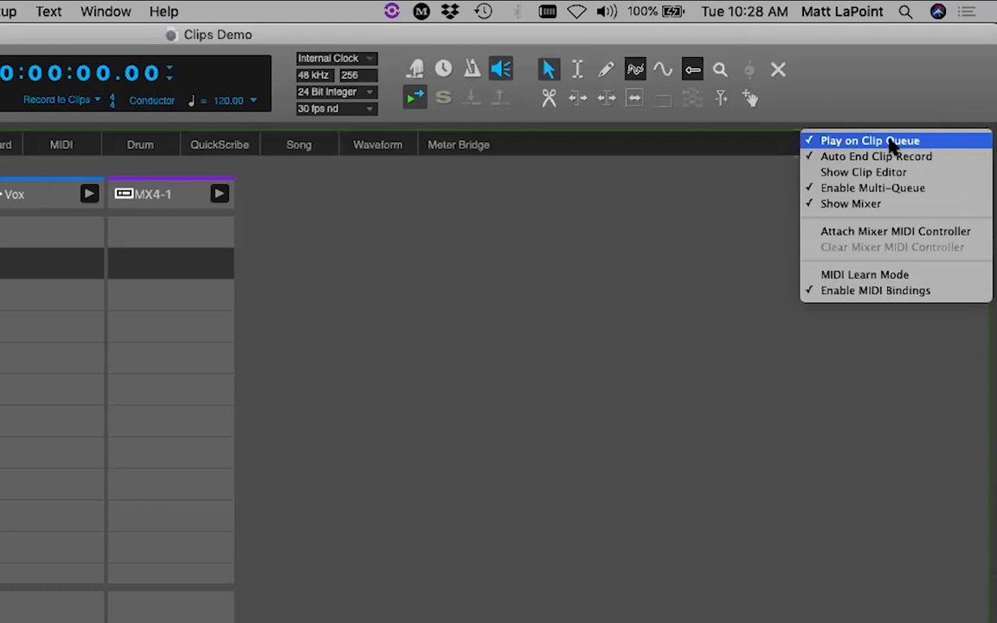
pyautogui.click(874, 142)
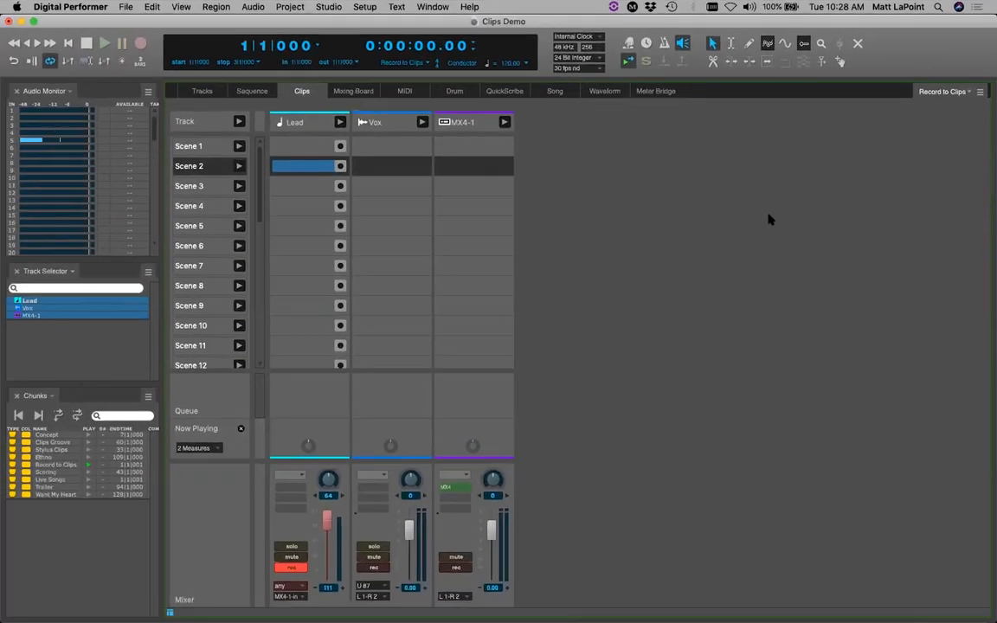
pyautogui.click(664, 43)
pyautogui.click(198, 89)
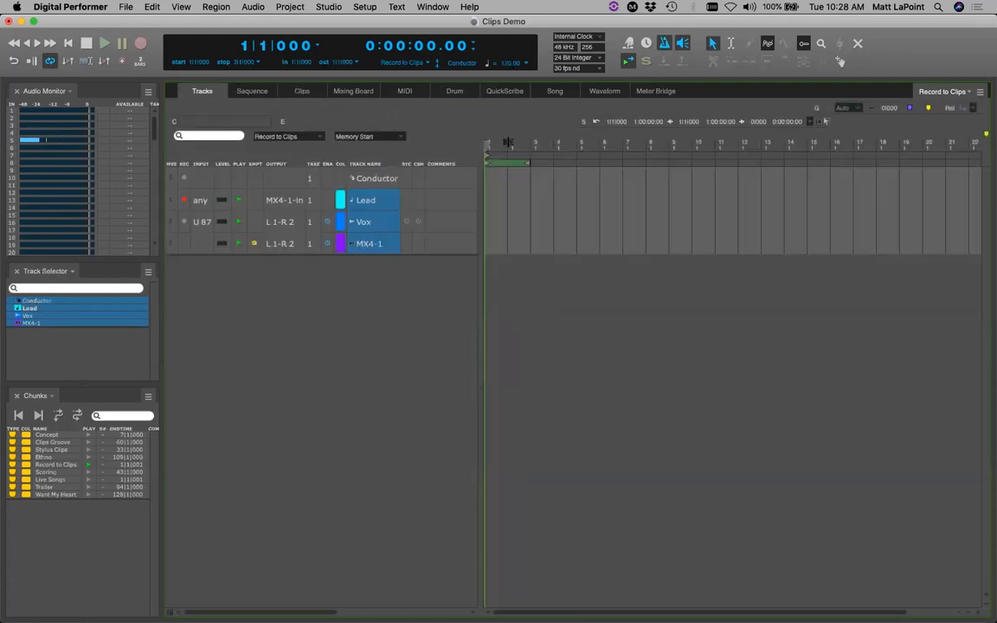
pyautogui.click(294, 91)
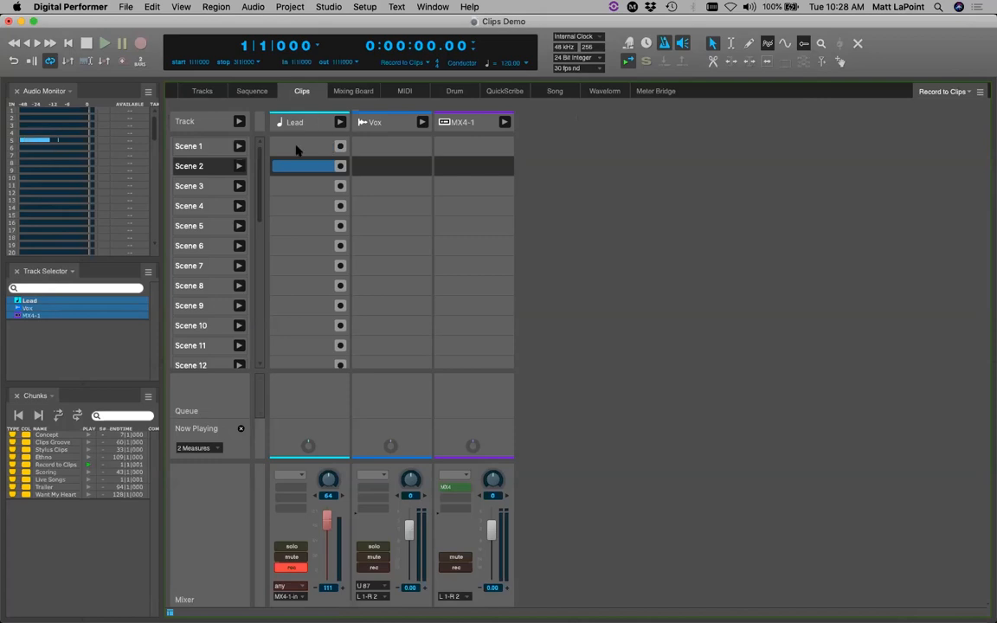
# Record a two-measure MIDI clip into Scene 1 of the Lead track and stop playback
pyautogui.click(339, 146)
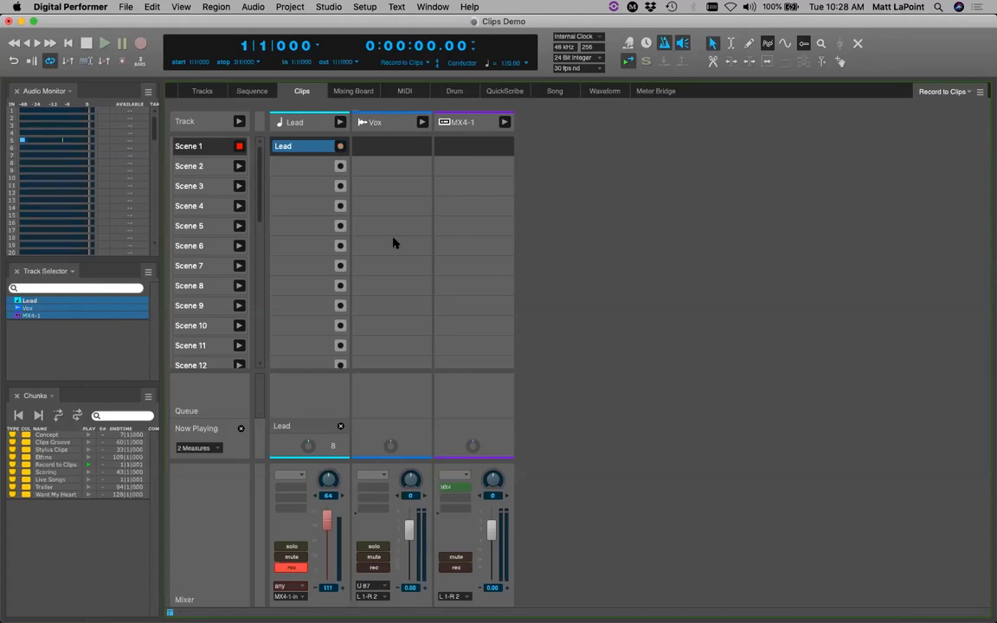
pyautogui.press('space')
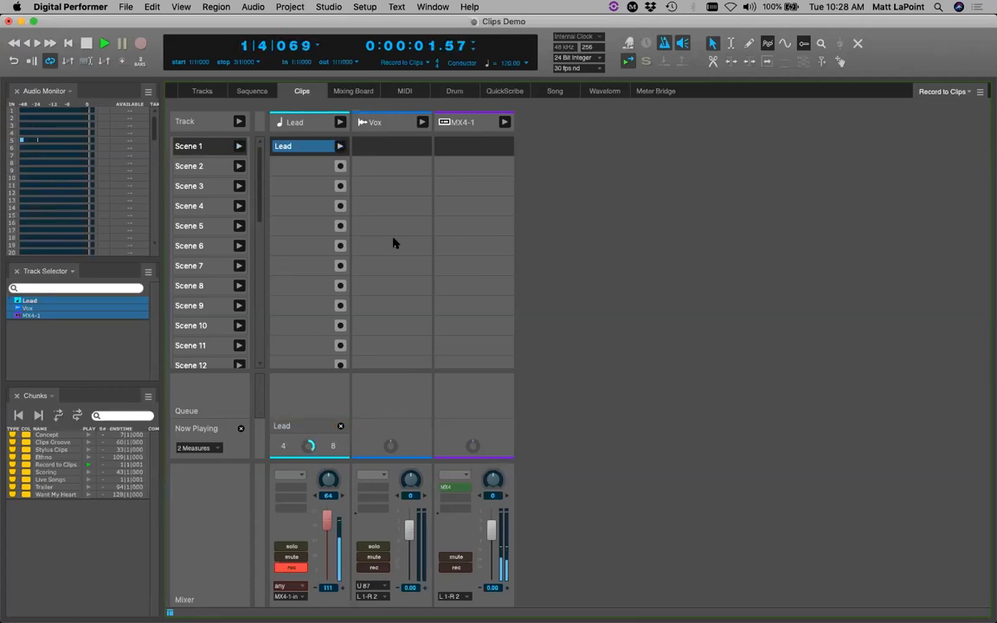
pyautogui.press('space')
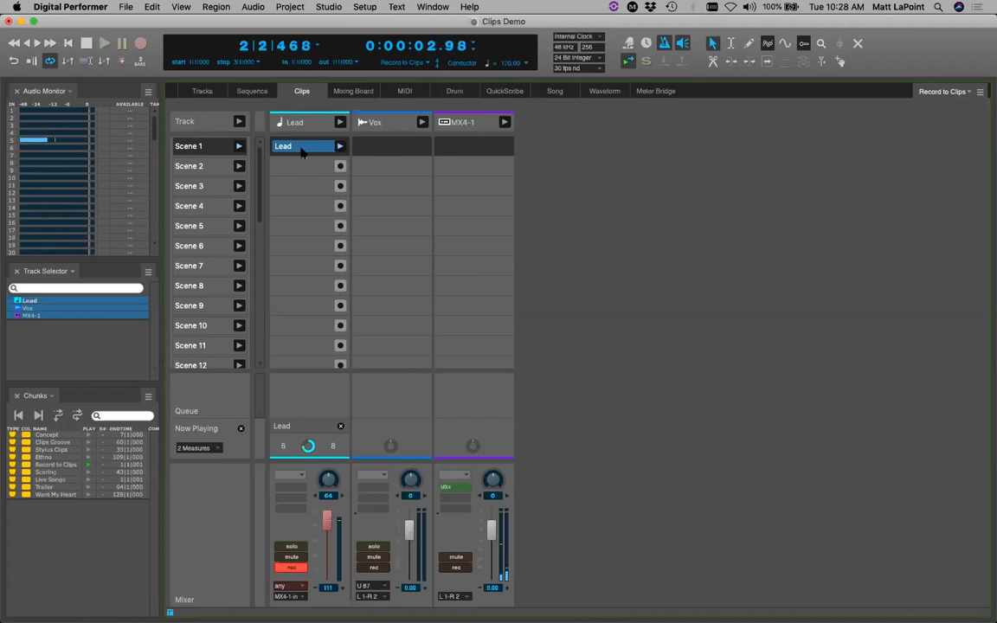
# Quantize all notes in the Scene 1 Lead clip and close the clip editor
pyautogui.doubleClick(301, 147)
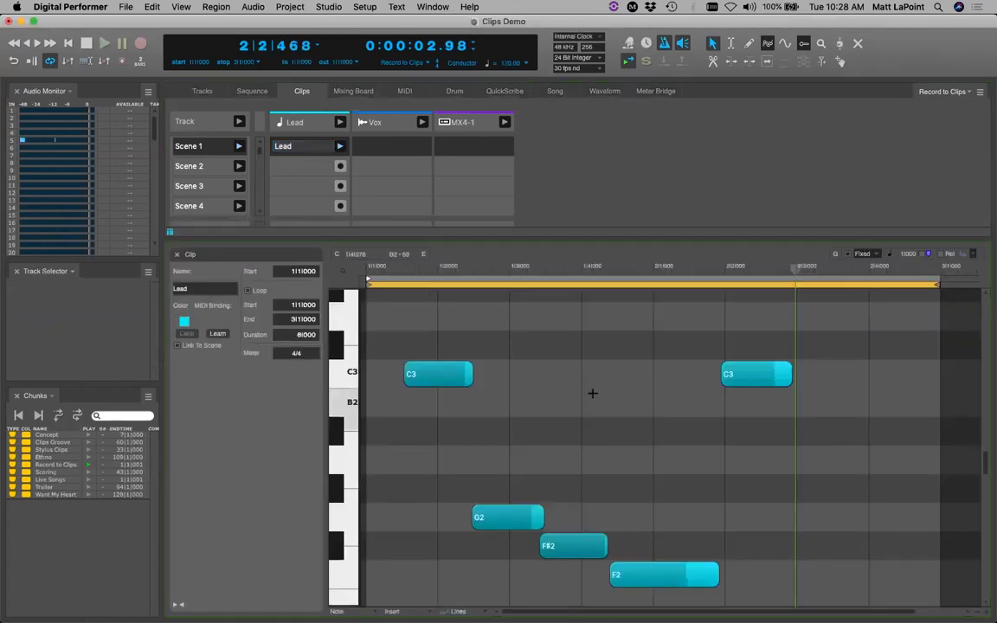
pyautogui.press('super+a')
pyautogui.hotkey('alt', '0')
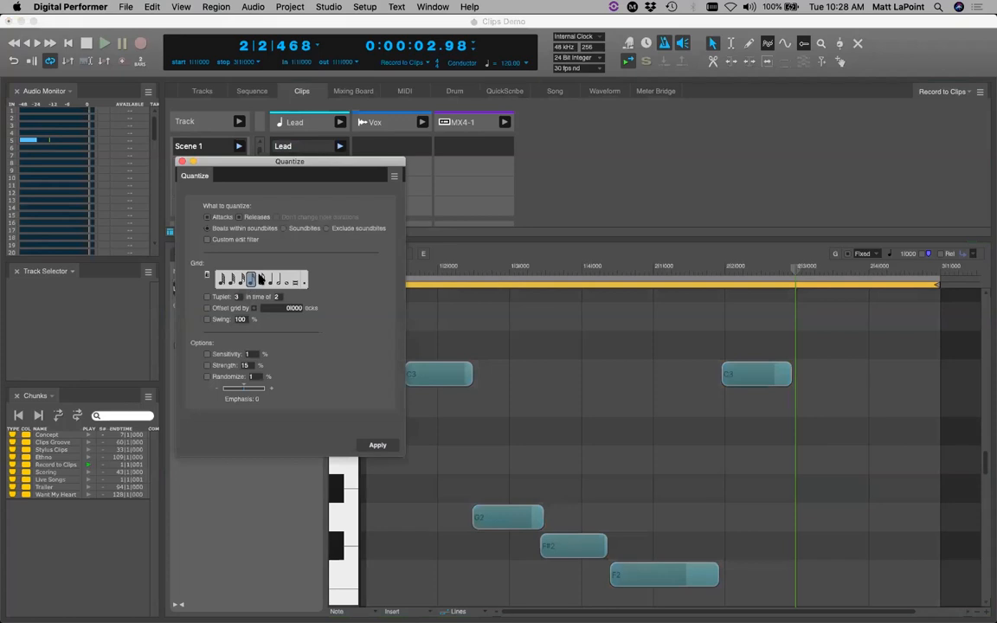
pyautogui.click(378, 445)
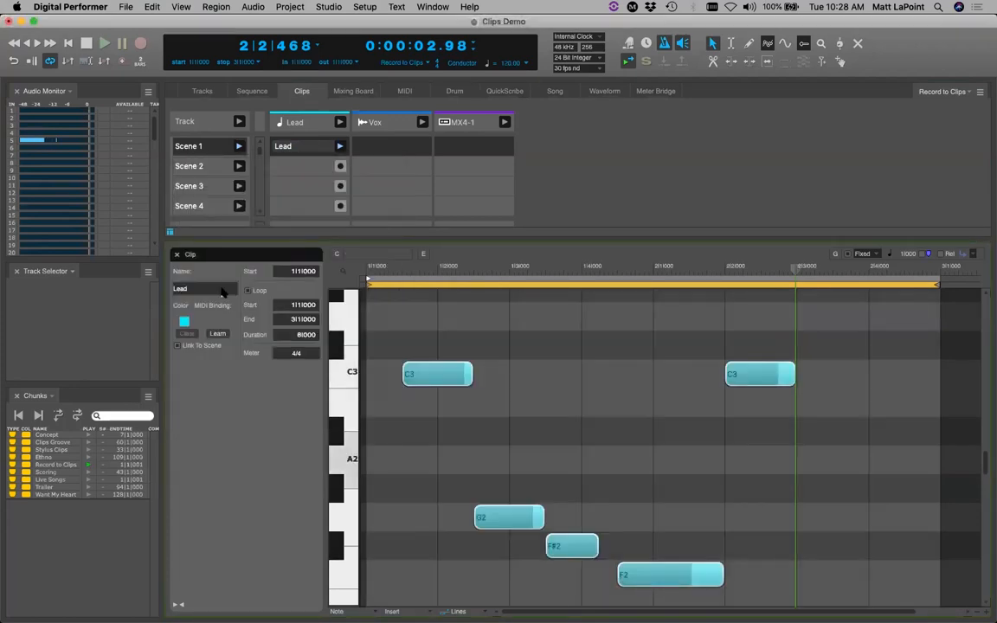
pyautogui.click(166, 232)
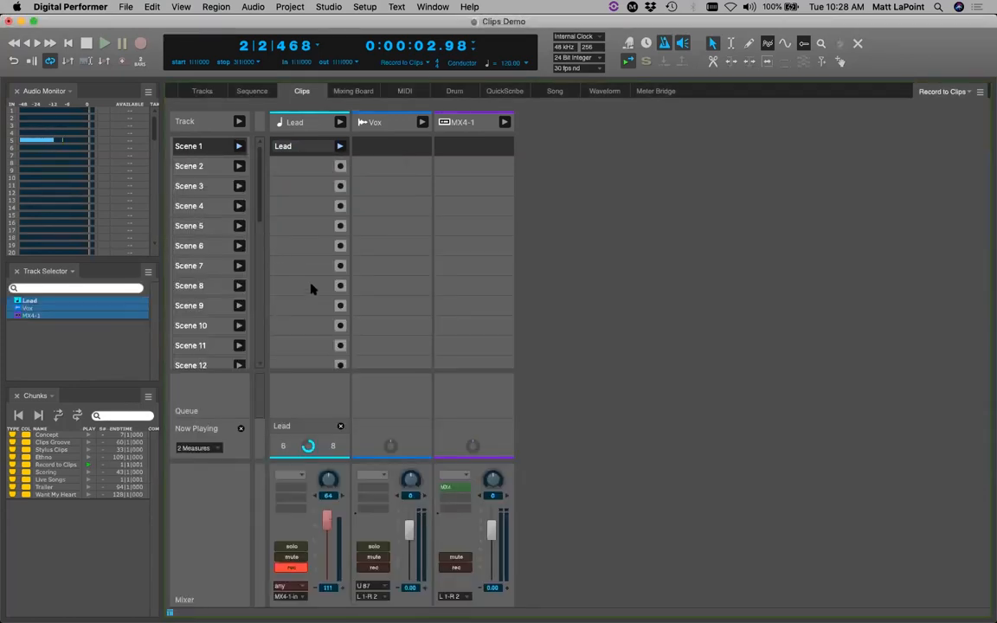
# Play the Scene 1 Lead clip from the beginning and return the transport to the start
pyautogui.click(66, 42)
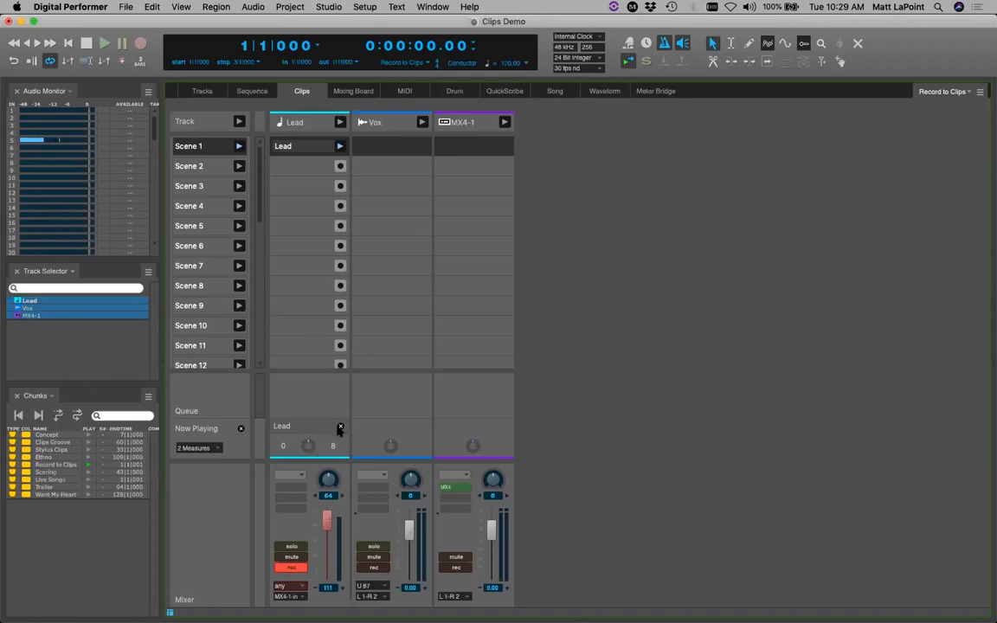
pyautogui.press('space')
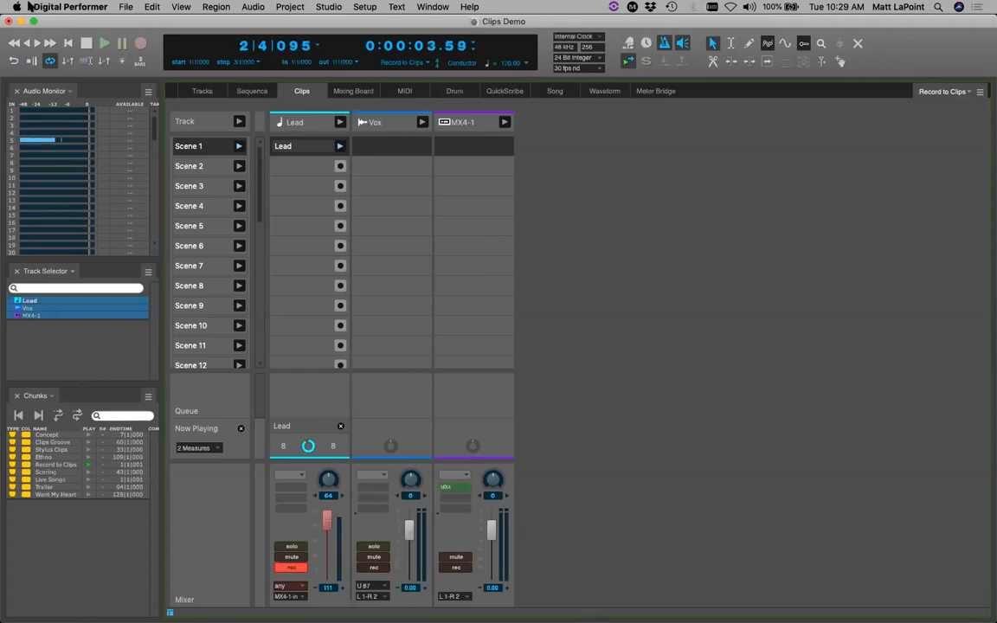
pyautogui.click(68, 44)
# Record a second MIDI clip into Scene 2 of the Lead track and check its notes in the clip editor
pyautogui.click(340, 167)
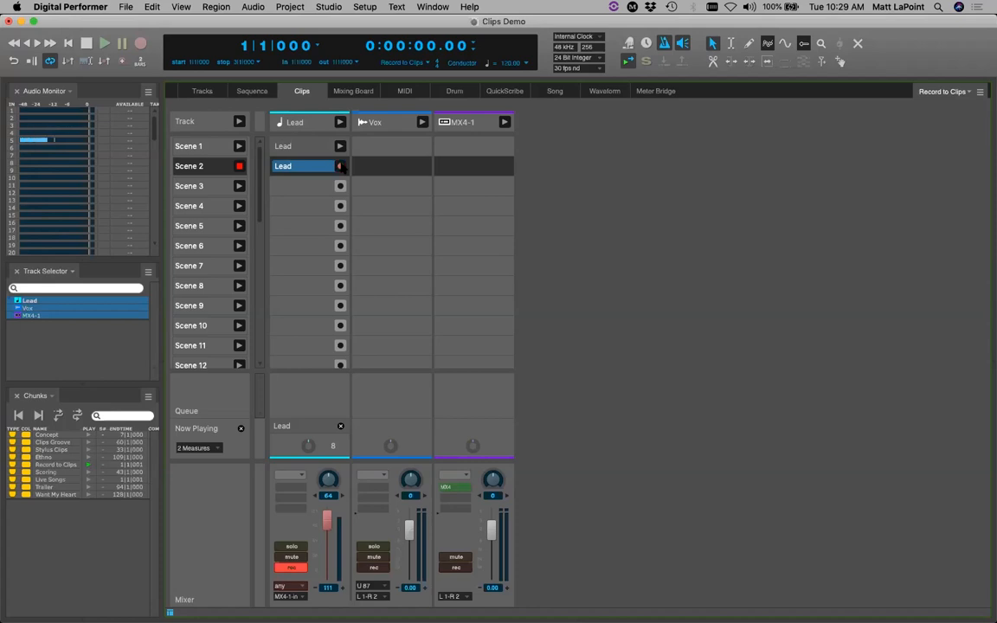
pyautogui.click(341, 167)
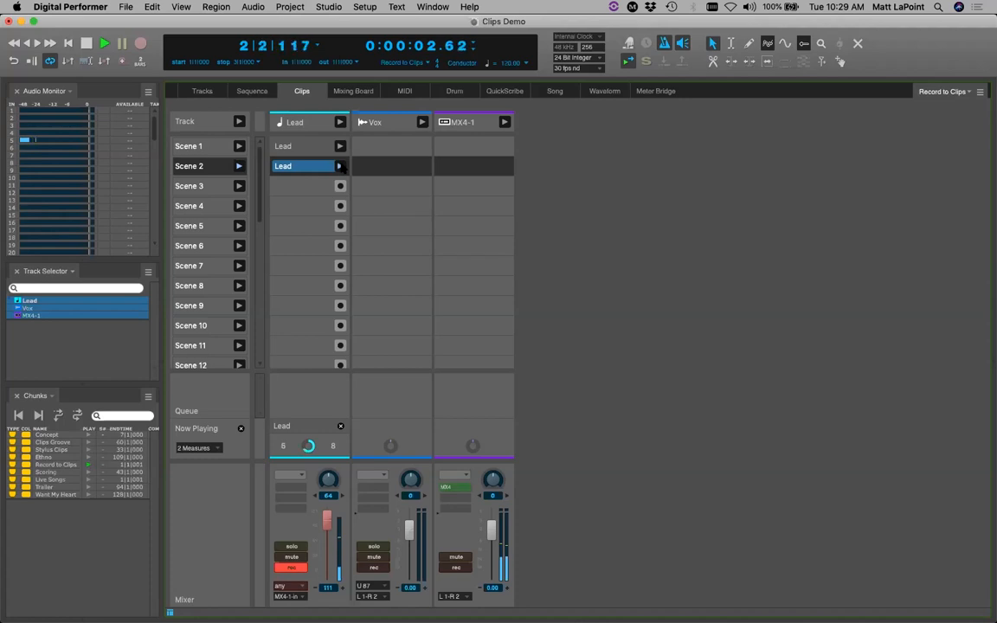
pyautogui.doubleClick(302, 165)
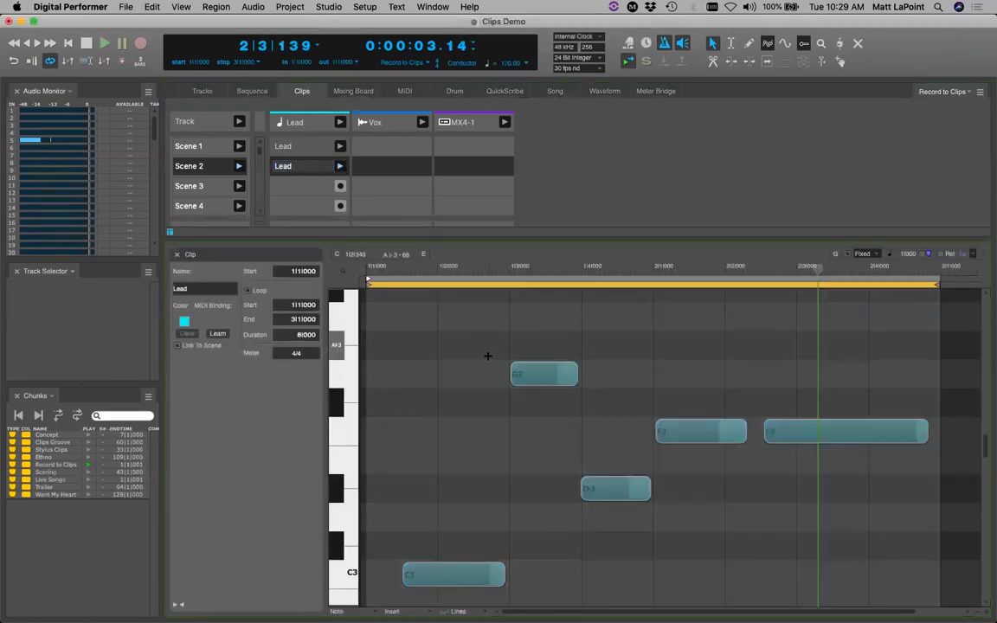
pyautogui.click(177, 254)
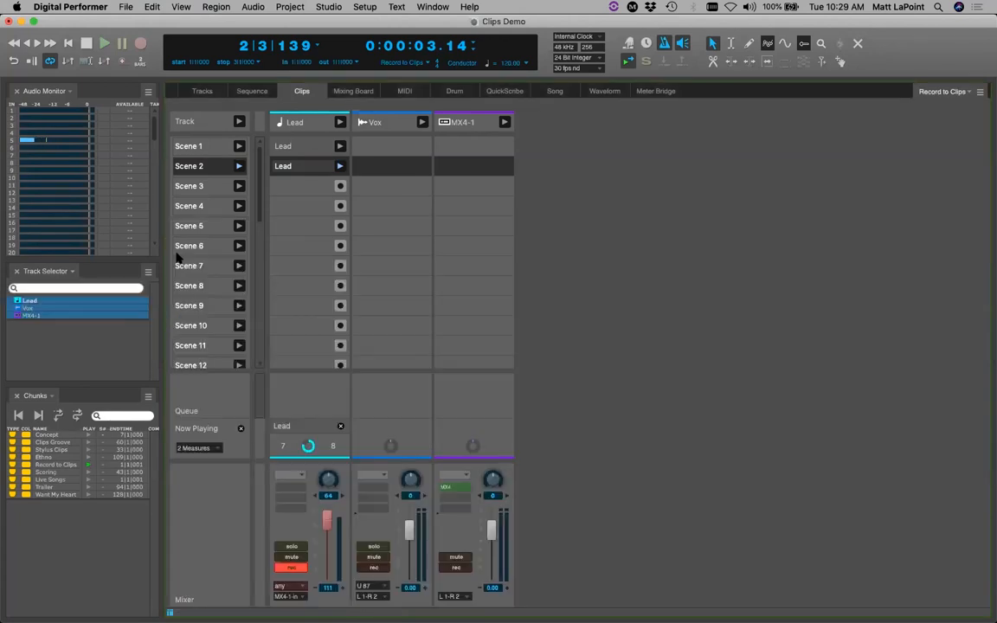
# Set the color of the Scene 1 Lead clip to Orchid and check it in the clip editor
pyautogui.click(300, 148)
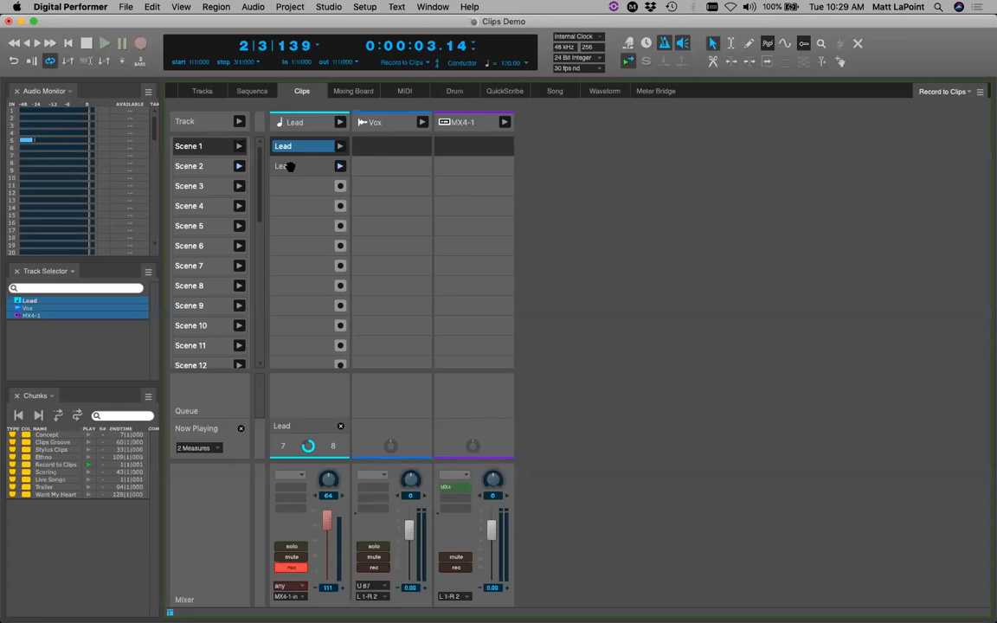
pyautogui.rightClick(293, 148)
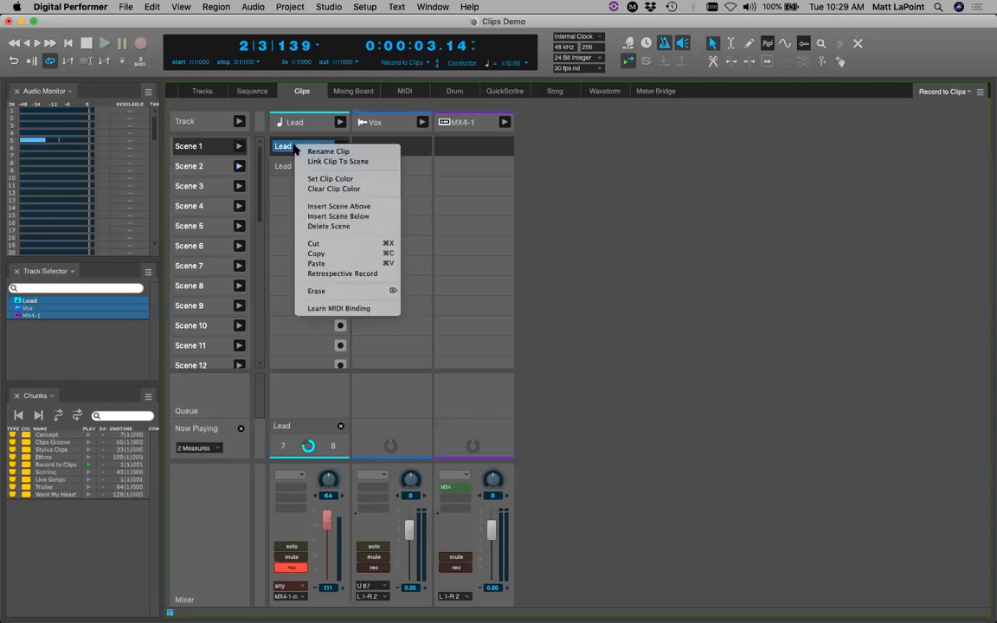
pyautogui.click(338, 179)
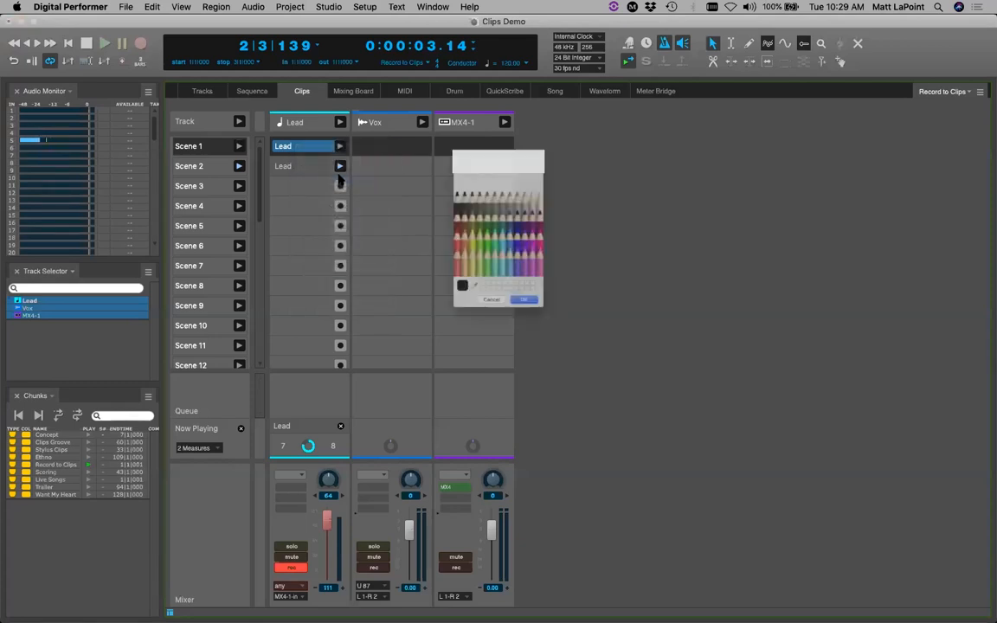
pyautogui.click(529, 260)
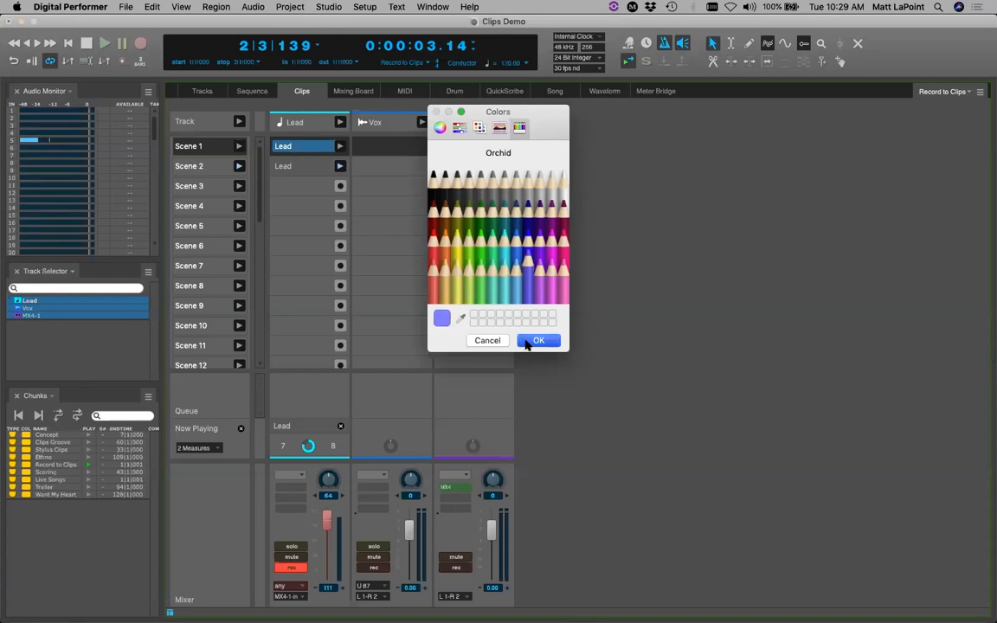
pyautogui.click(536, 341)
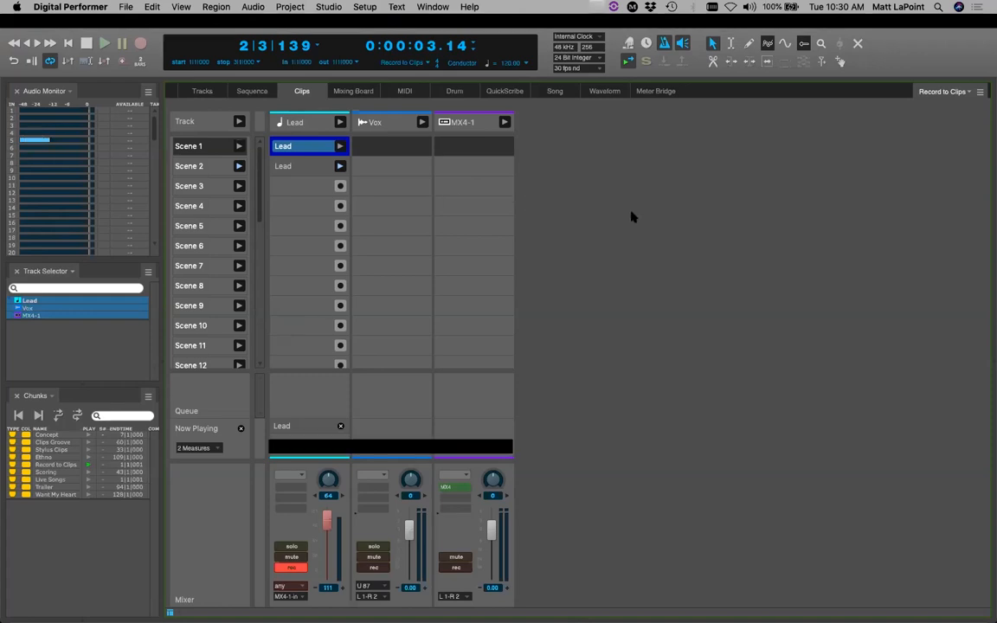
pyautogui.doubleClick(295, 145)
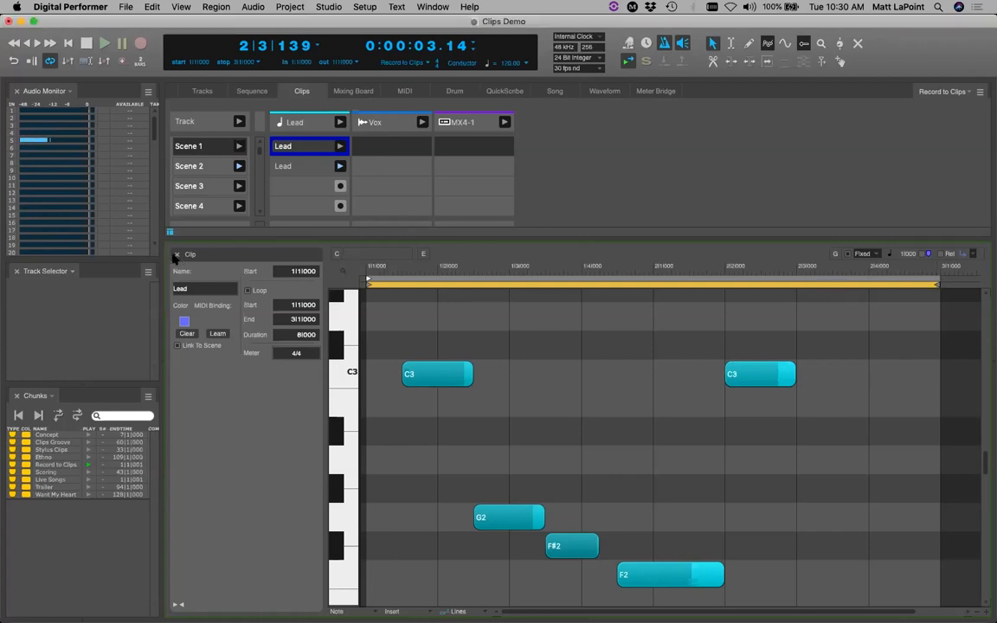
pyautogui.click(176, 255)
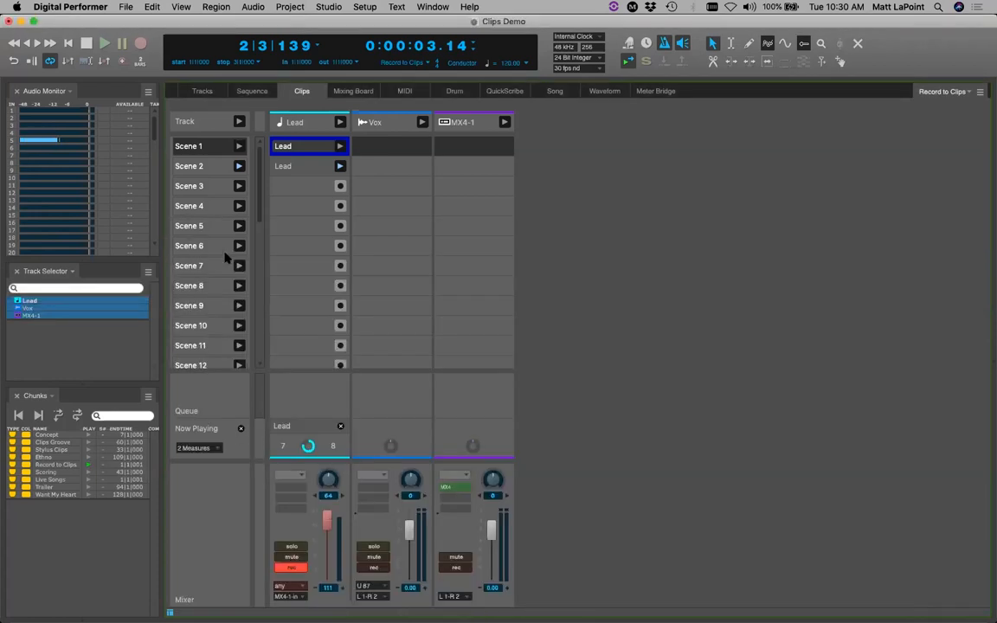
# Clear the Lead clip from Now Playing and record-enable the Vox track instead of Lead, with the transport at the start
pyautogui.click(342, 427)
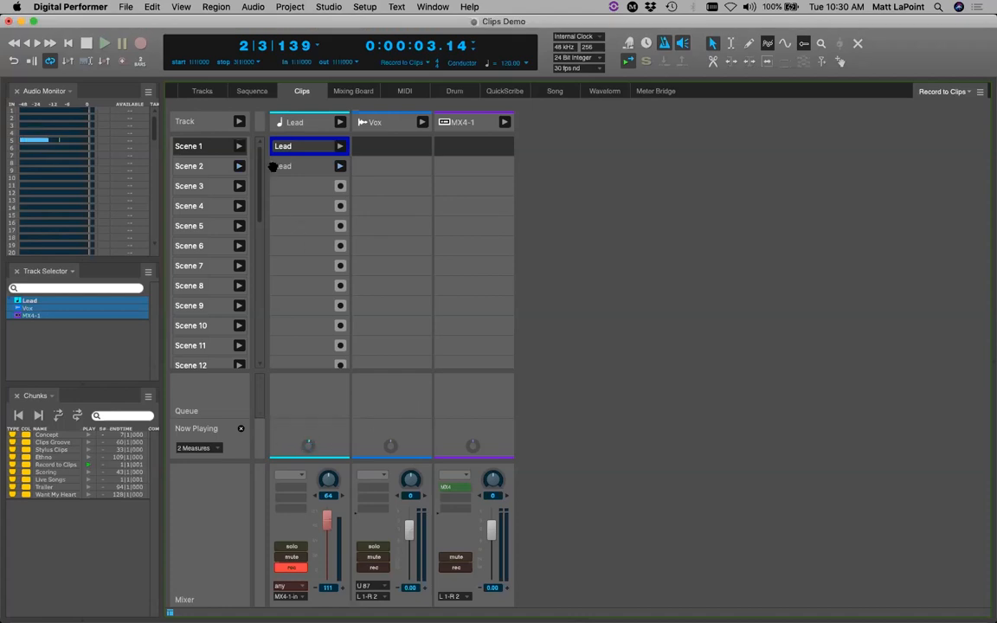
pyautogui.click(206, 92)
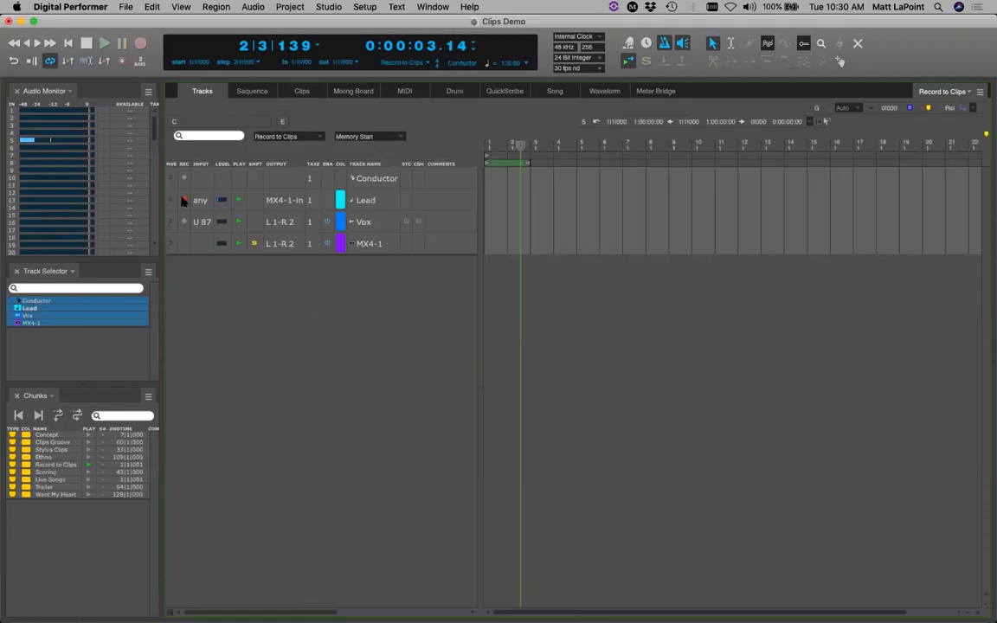
pyautogui.click(373, 200)
pyautogui.click(186, 221)
pyautogui.click(379, 221)
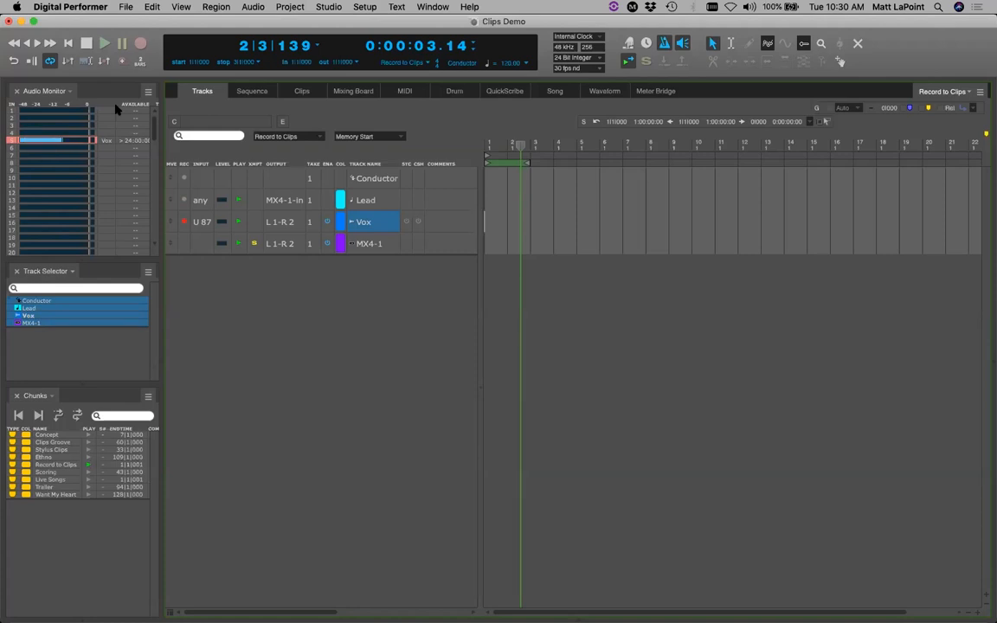
pyautogui.press('Return')
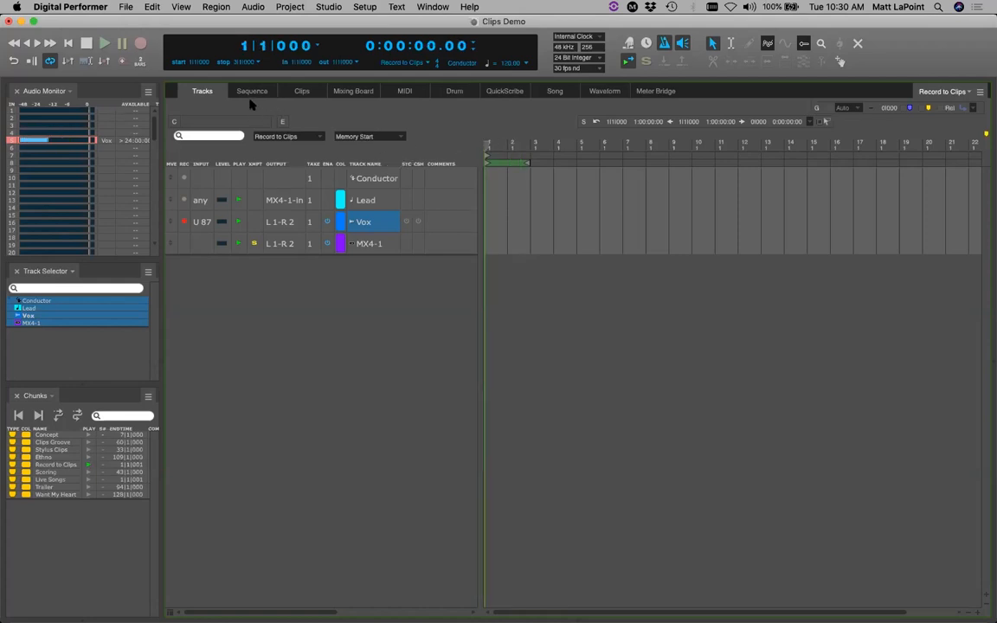
pyautogui.click(299, 91)
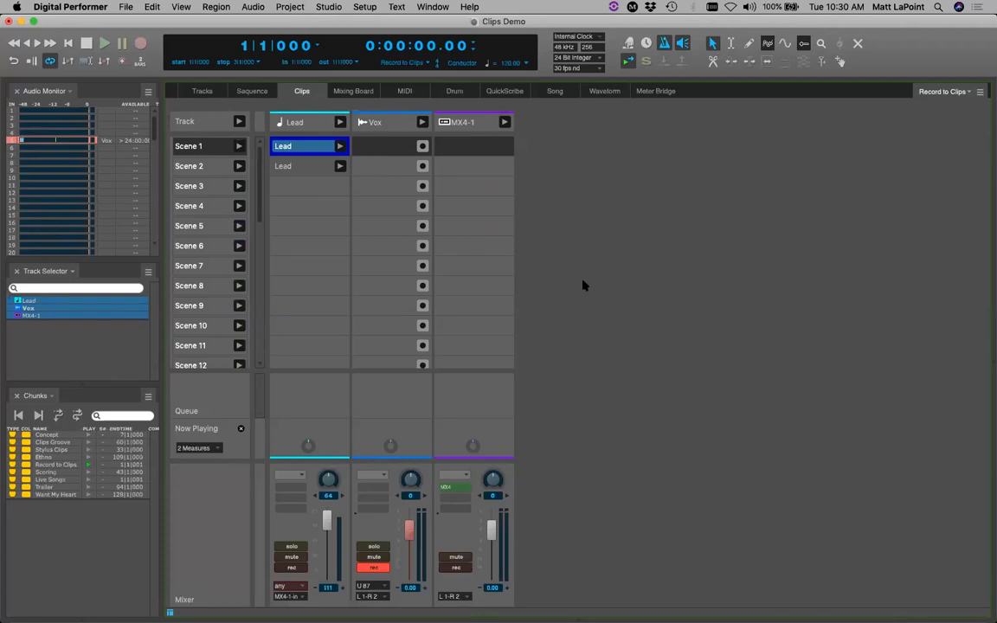
# Record a two-measure audio clip into Scene 1 of the Vox track
pyautogui.click(423, 147)
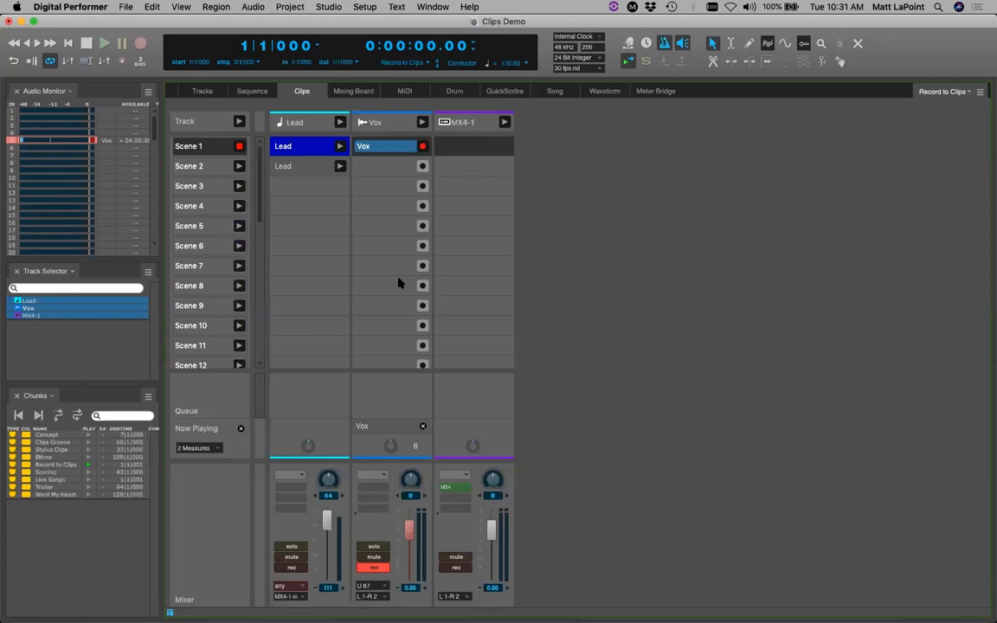
pyautogui.press('space')
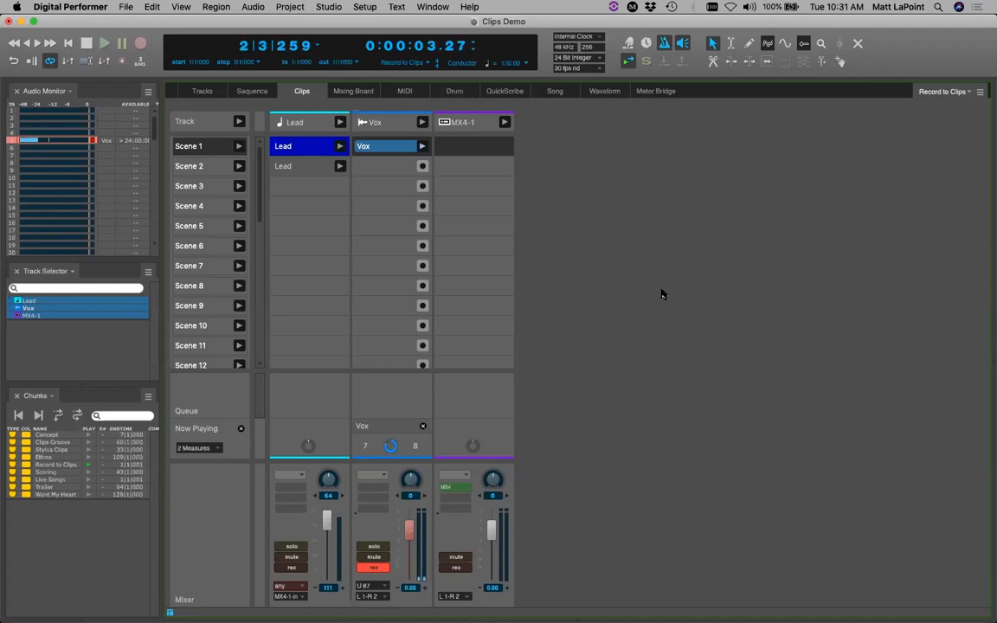
# Arm Scene 2 of the Vox track for recording and clear the Vox clips from Now Playing and the queue
pyautogui.click(423, 167)
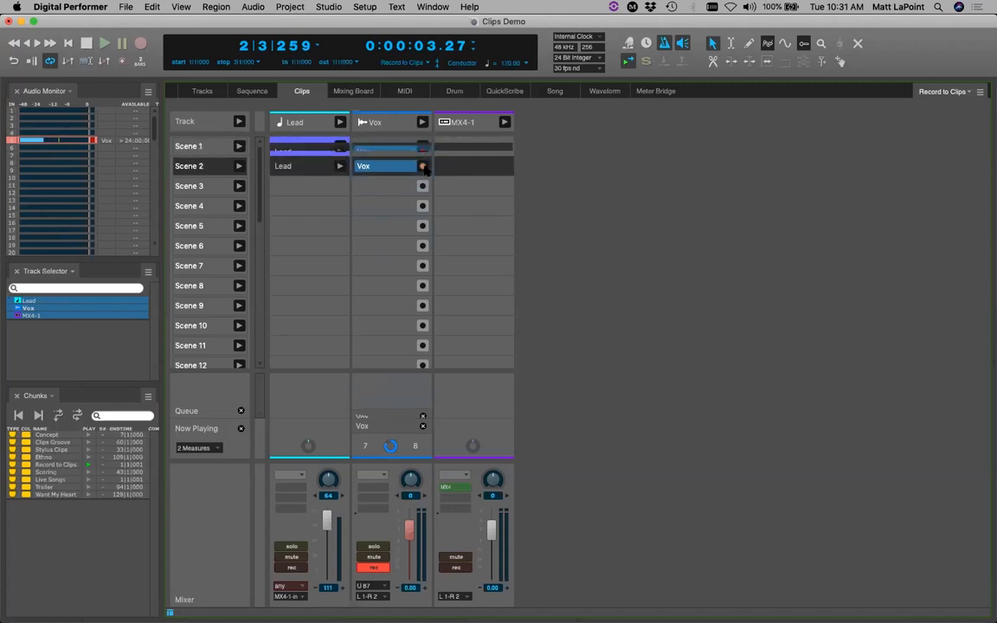
pyautogui.click(423, 428)
pyautogui.click(422, 412)
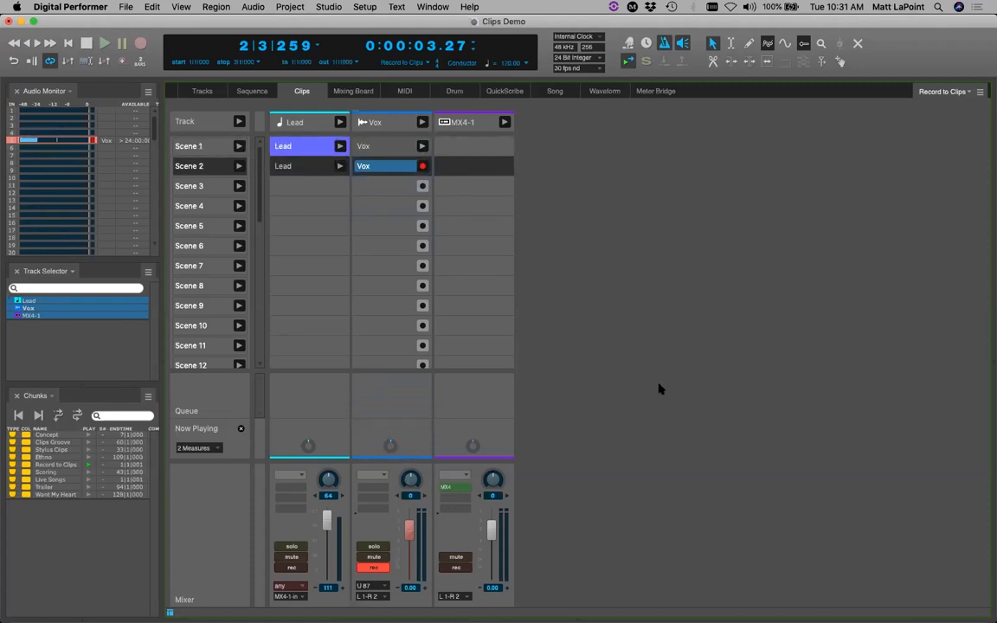
# Record a two-measure audio clip into Scene 2 of the Vox track
pyautogui.click(66, 41)
pyautogui.press('space')
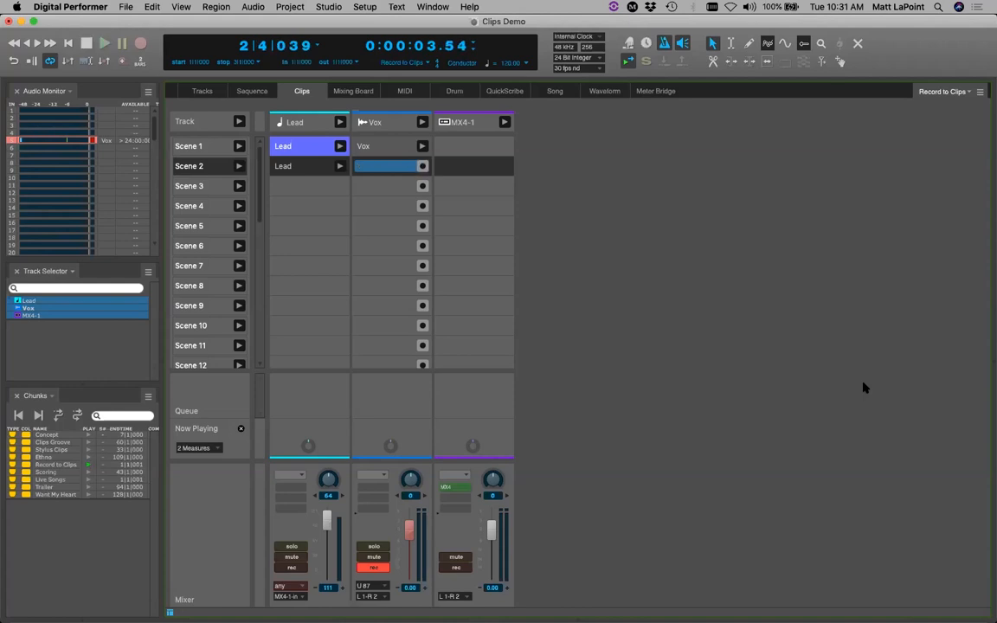
pyautogui.press('space')
pyautogui.click(65, 44)
pyautogui.click(422, 166)
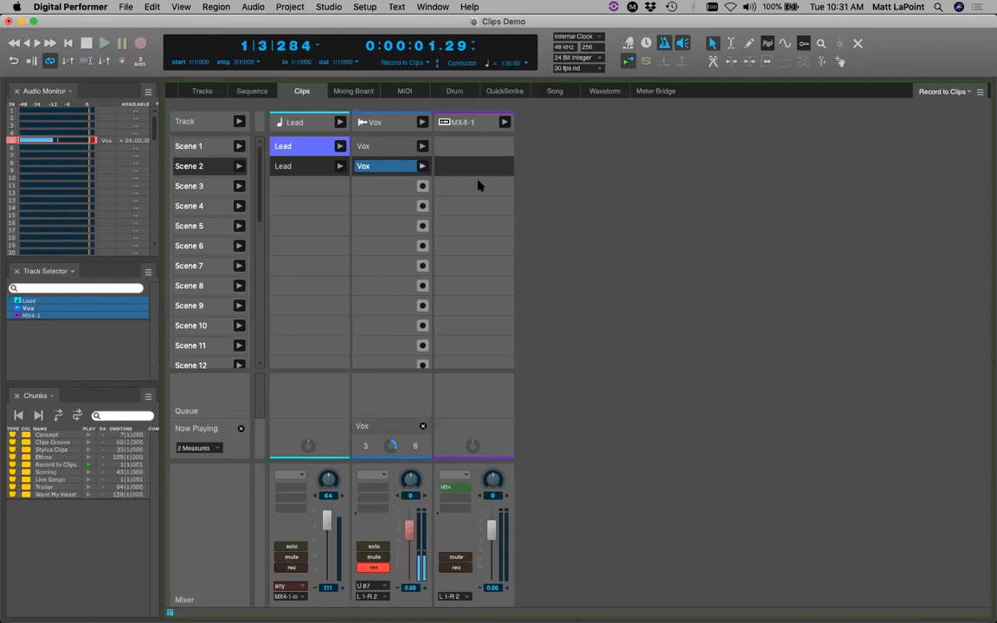
# Open the Scene 2 Vox clip, quantize the beats within its soundbite to an eighth-note grid, and save the project
pyautogui.doubleClick(381, 167)
pyautogui.click(480, 329)
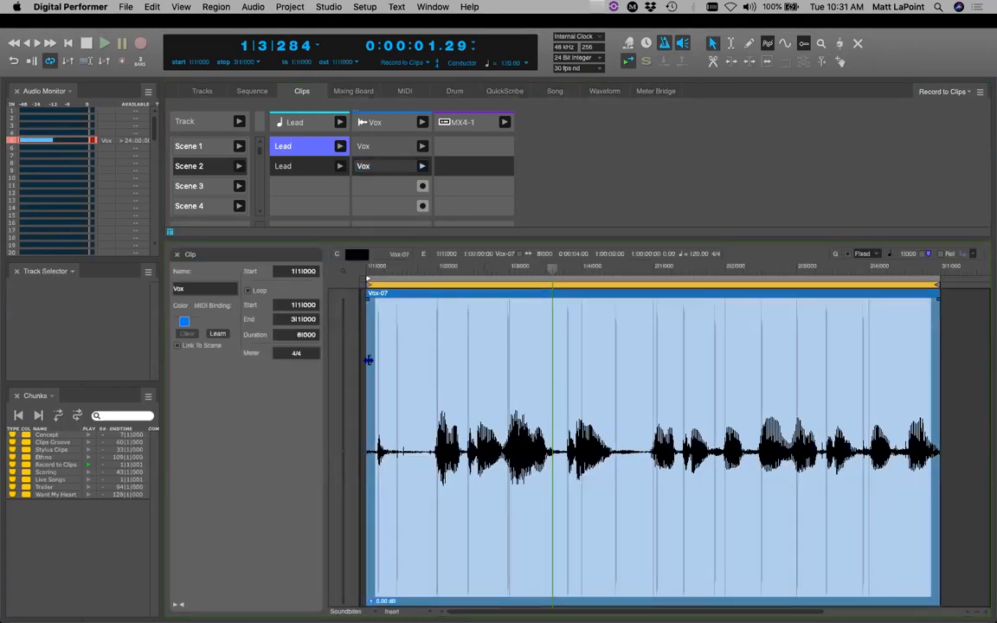
pyautogui.moveTo(384, 360); pyautogui.dragTo(336, 370)
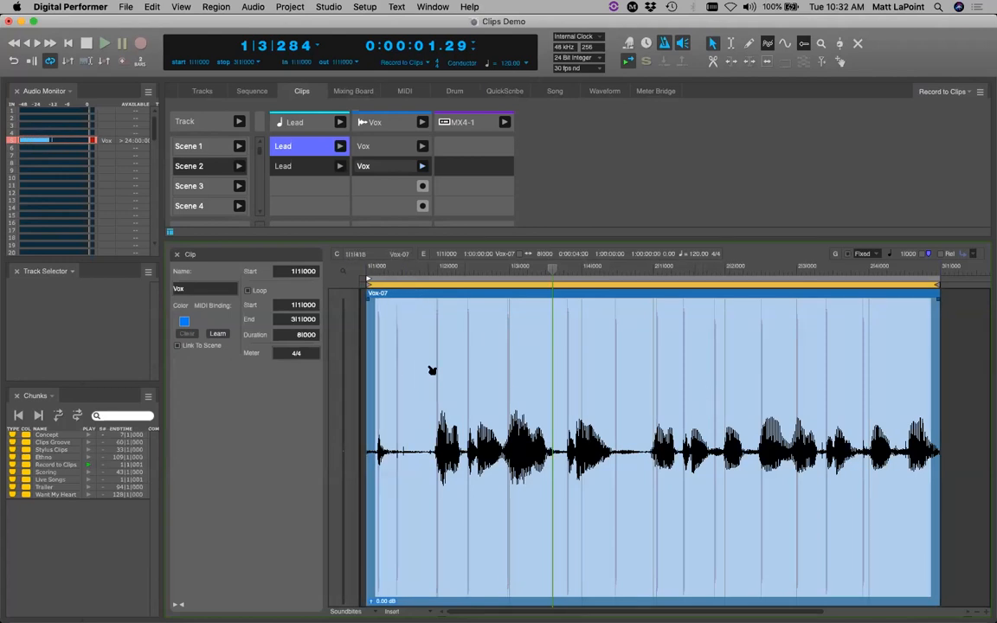
pyautogui.press('super+0')
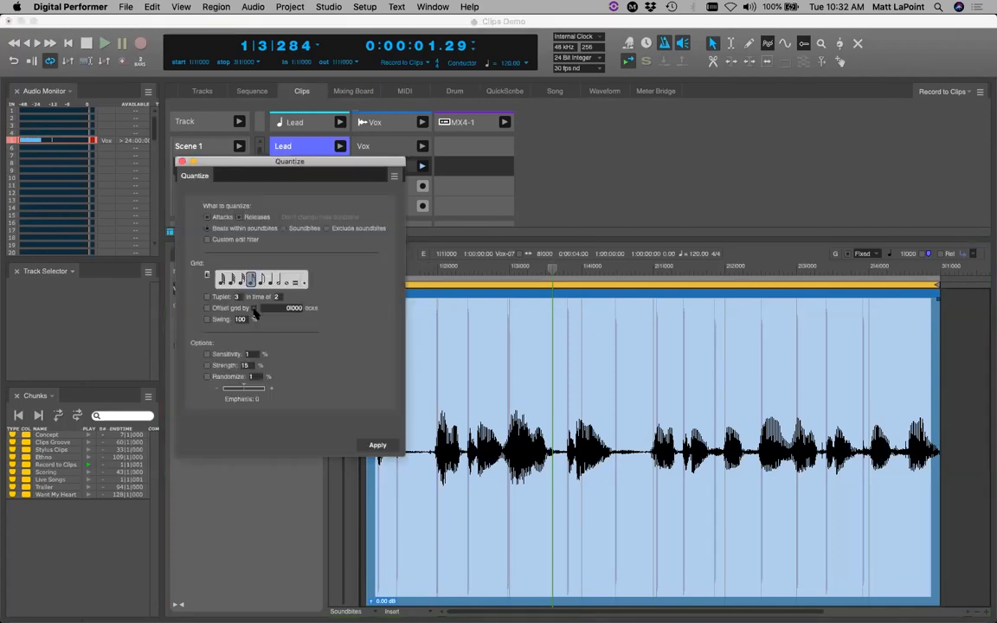
pyautogui.click(261, 282)
pyautogui.click(374, 444)
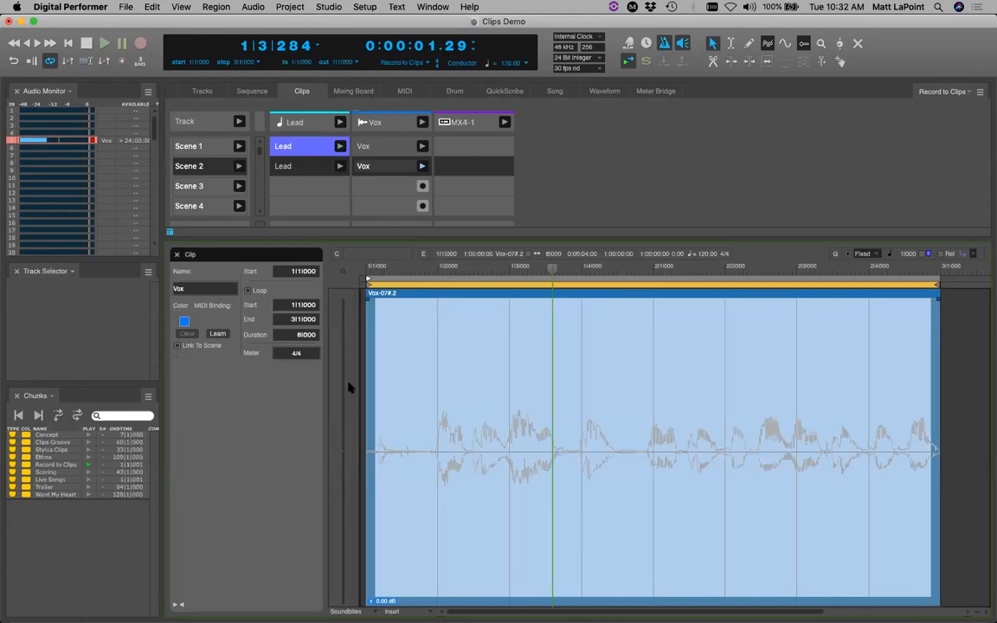
pyautogui.press('super+s')
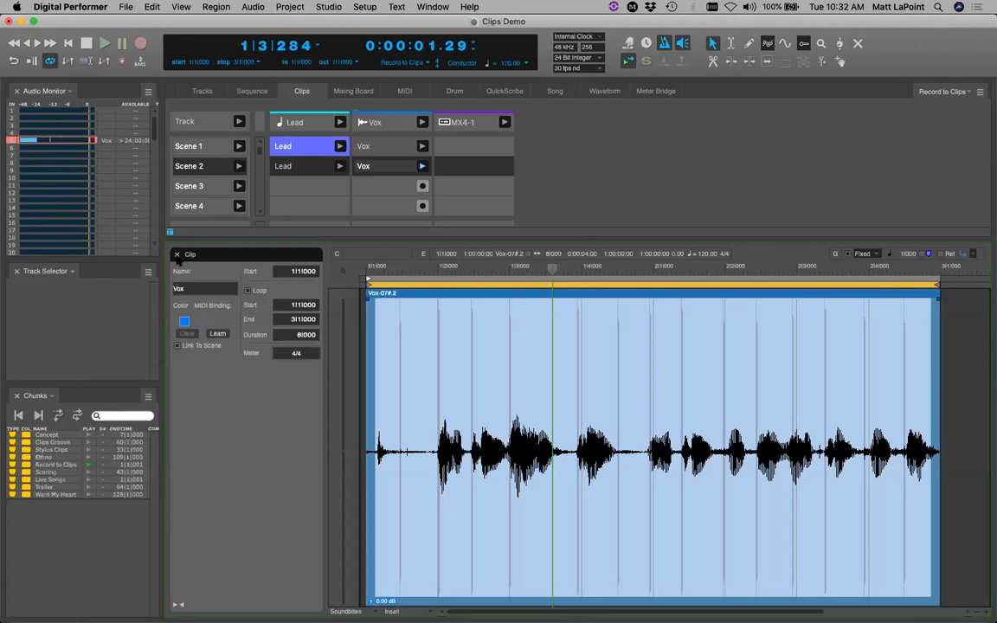
# Reopen the Scene 2 Vox clip, apply the eighth-note beat quantize again and play the clip back
pyautogui.click(177, 254)
pyautogui.click(198, 87)
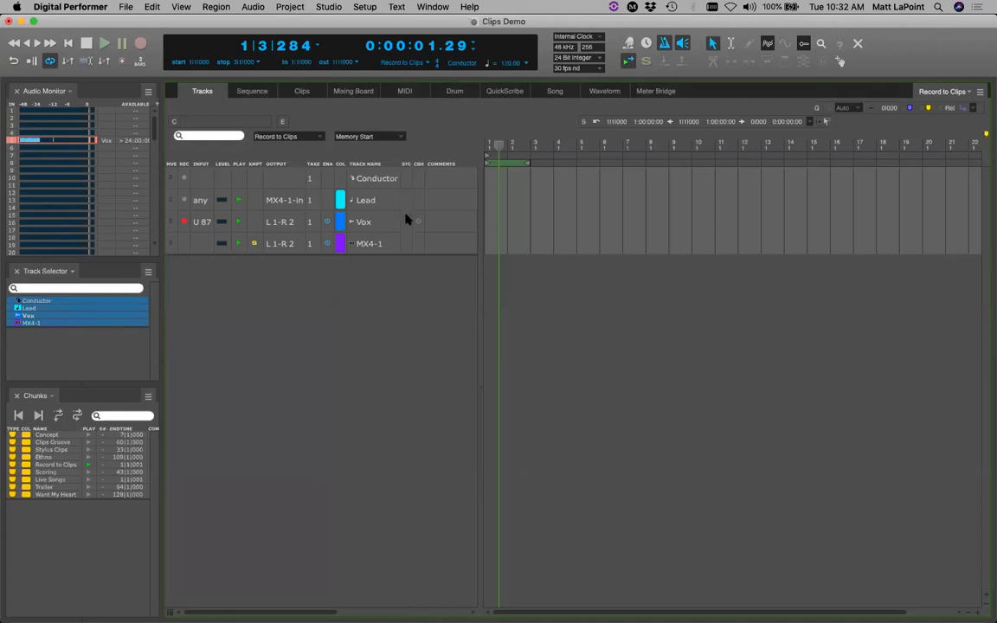
pyautogui.click(290, 91)
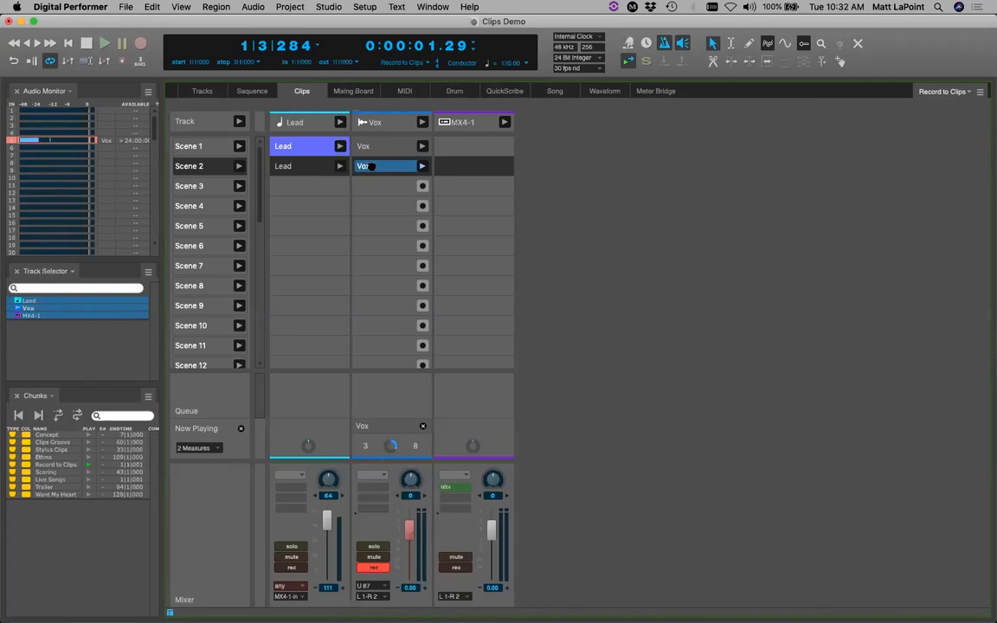
pyautogui.doubleClick(361, 165)
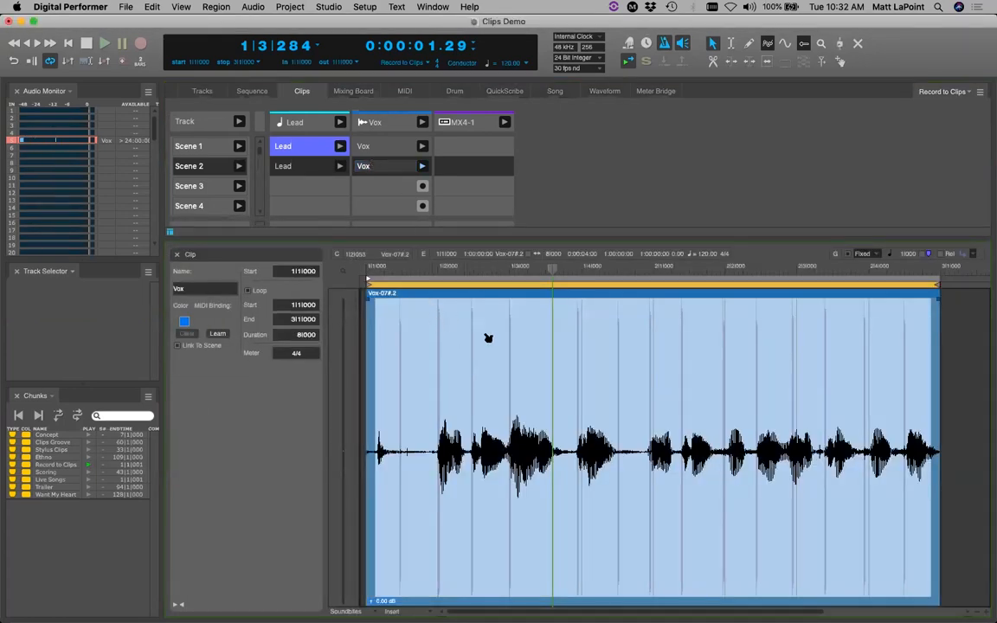
pyautogui.hotkey('alt', '0')
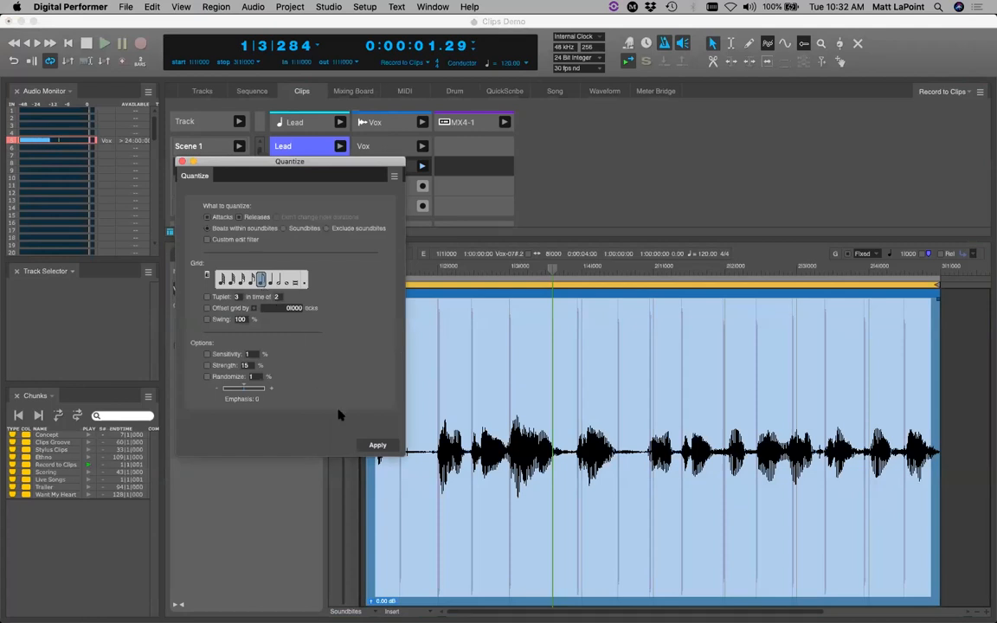
pyautogui.click(377, 445)
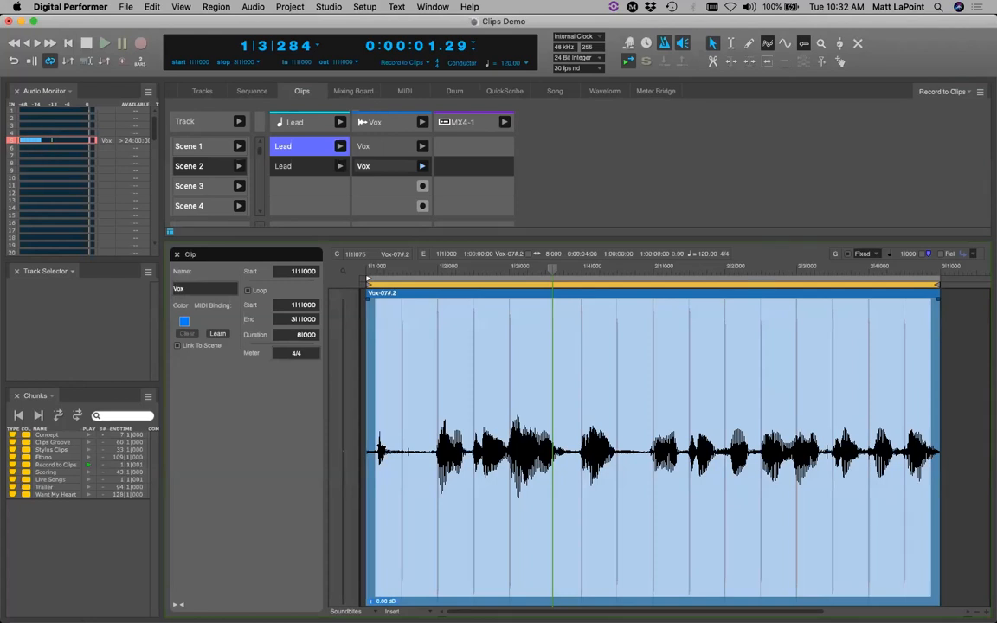
pyautogui.press('space')
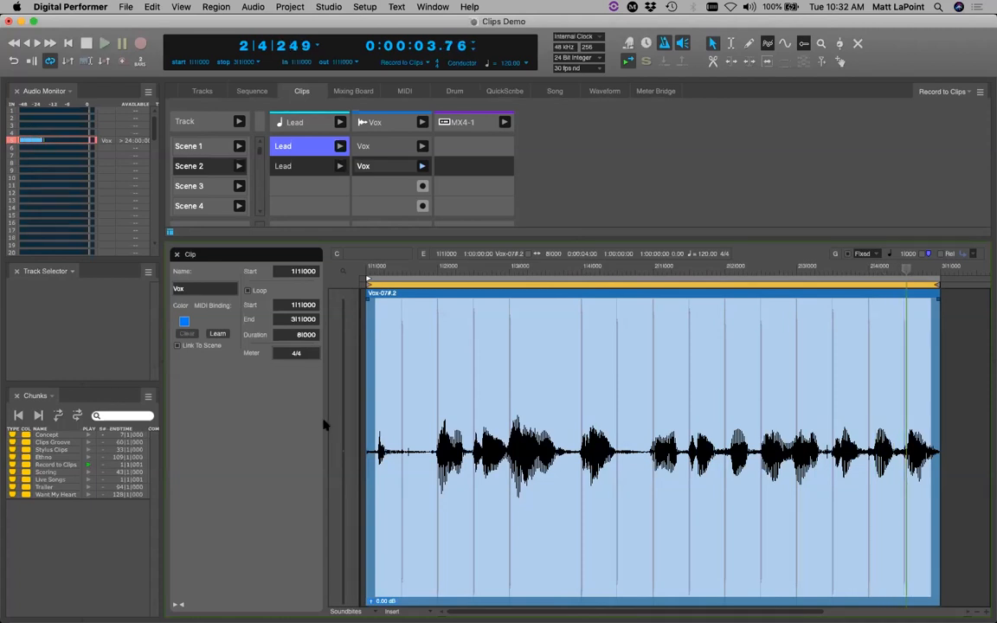
# Cut the soundbite out of the Scene 2 Vox clip, close the clip editor and turn off record-enable on Vox
pyautogui.press('super+x')
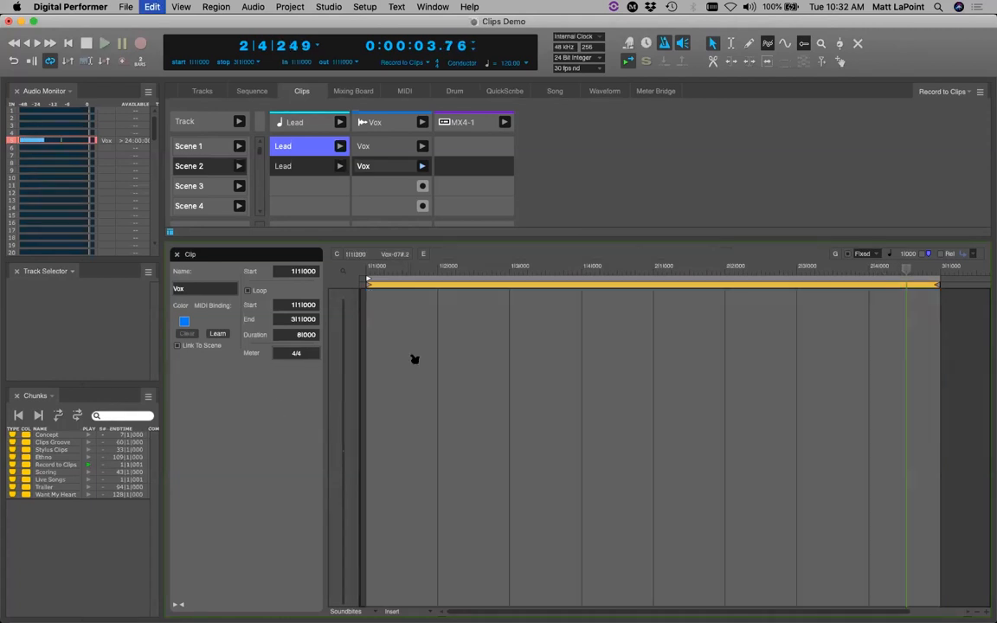
pyautogui.click(167, 231)
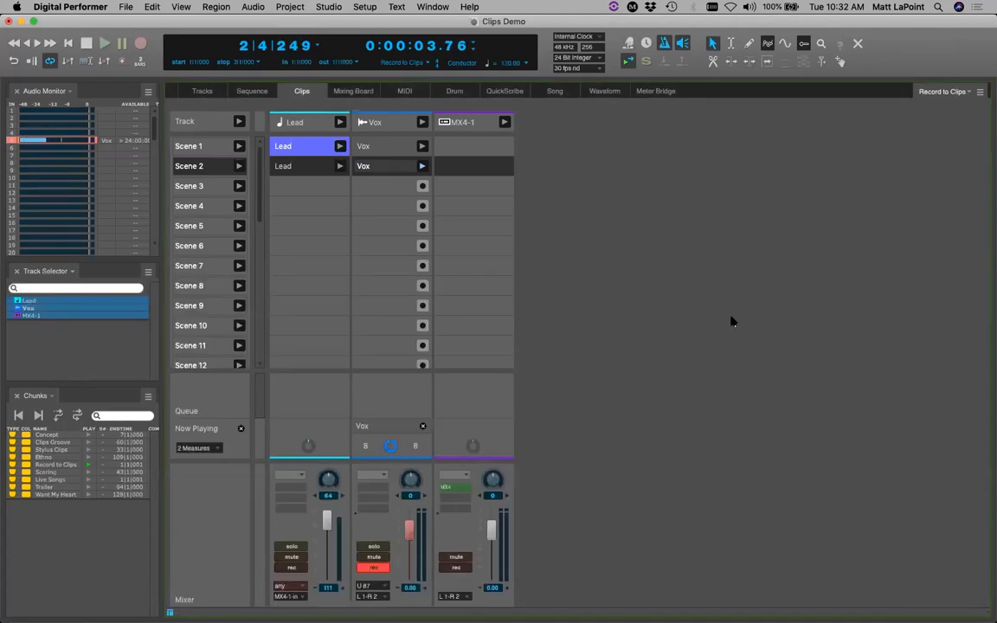
pyautogui.click(374, 569)
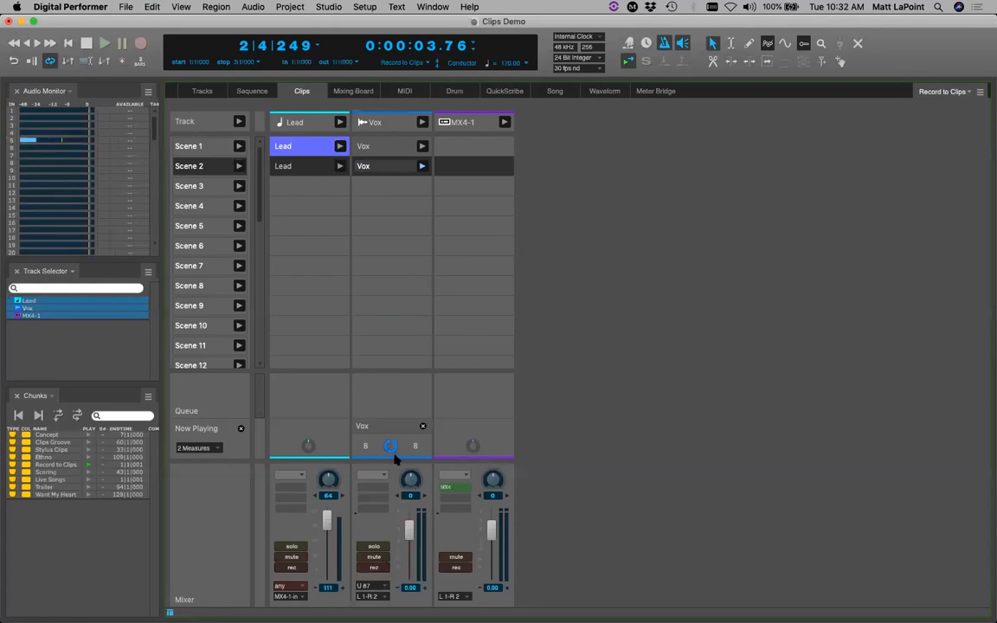
# Return the transport to the start and record-enable the Lead track, ending in the Clips view
pyautogui.click(214, 93)
pyautogui.moveTo(374, 236); pyautogui.dragTo(372, 251)
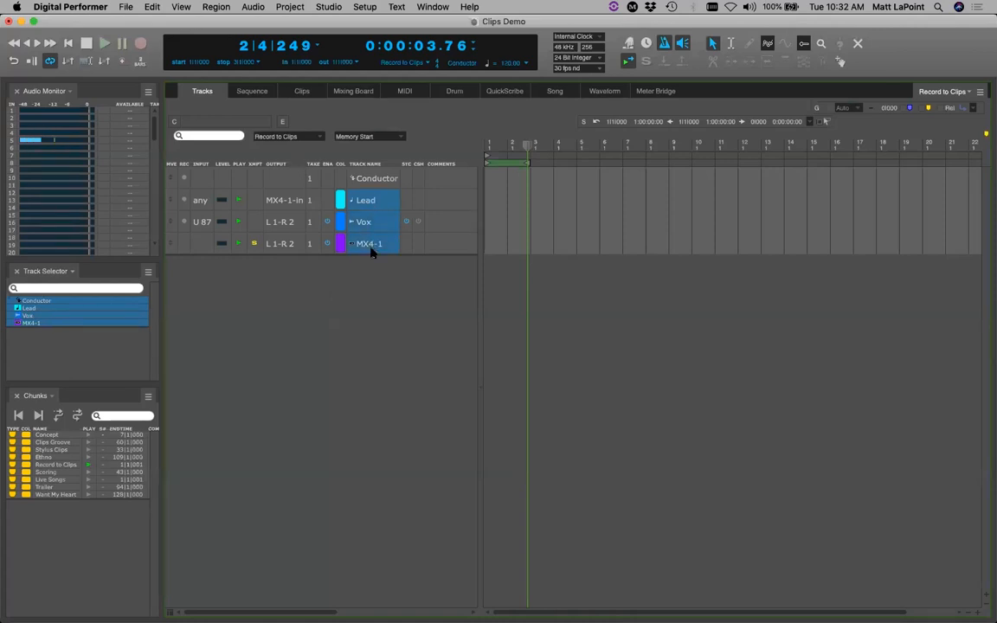
pyautogui.click(67, 42)
pyautogui.click(303, 317)
pyautogui.click(362, 201)
pyautogui.click(280, 91)
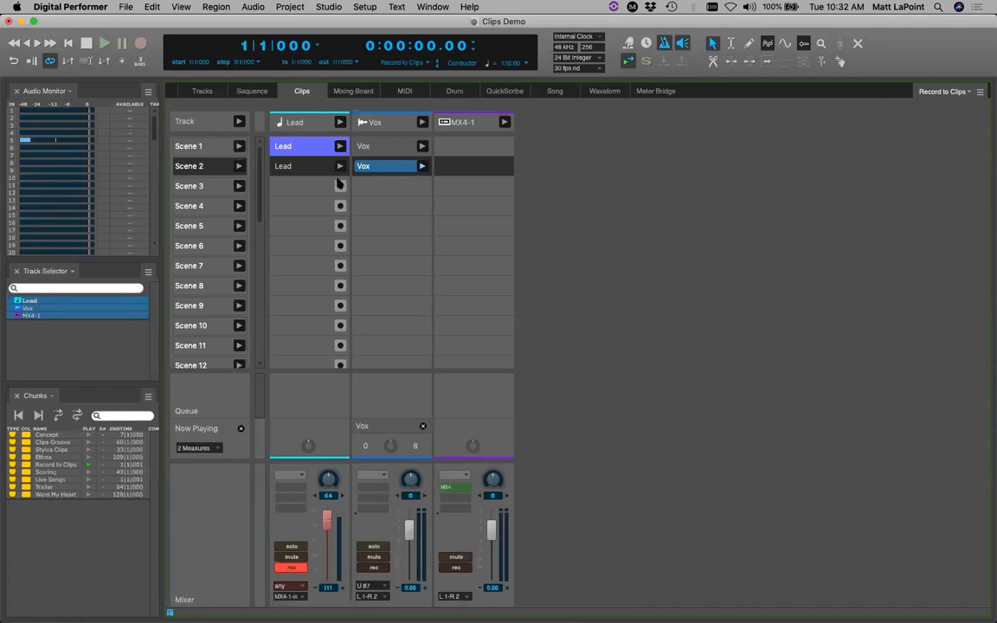
# Delete the Lead and Vox clips from Scene 1 and Scene 2
pyautogui.click(298, 146)
pyautogui.press('Delete')
pyautogui.click(295, 166)
pyautogui.press('Delete')
pyautogui.click(371, 145)
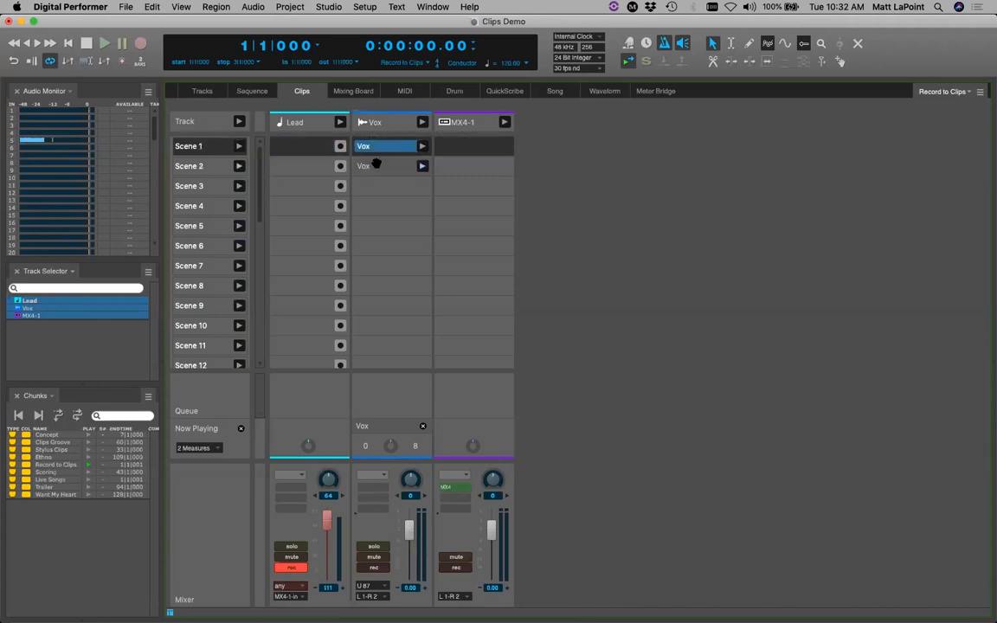
pyautogui.press('Delete')
pyautogui.click(375, 166)
pyautogui.press('Delete')
# Try arming Scene 1 of the Lead track for clip recording, and turn off the track's record-enable
pyautogui.click(340, 147)
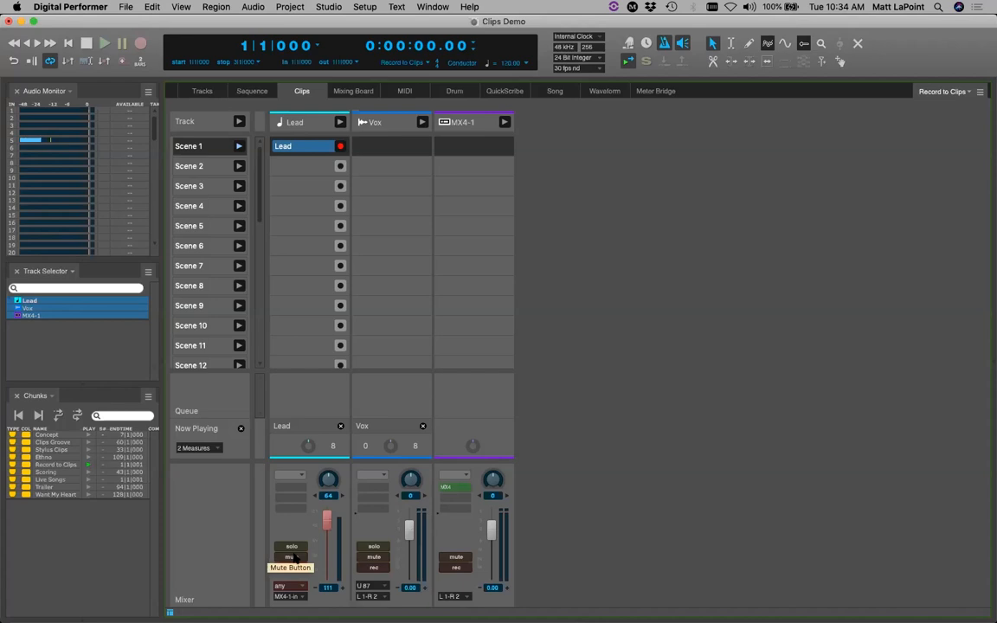
pyautogui.click(291, 568)
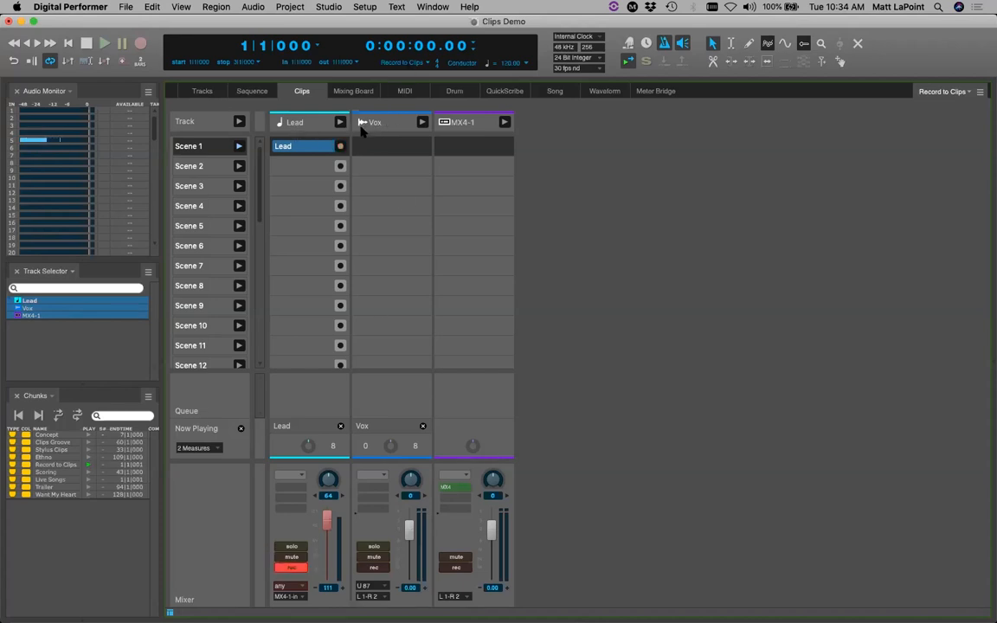
pyautogui.click(341, 147)
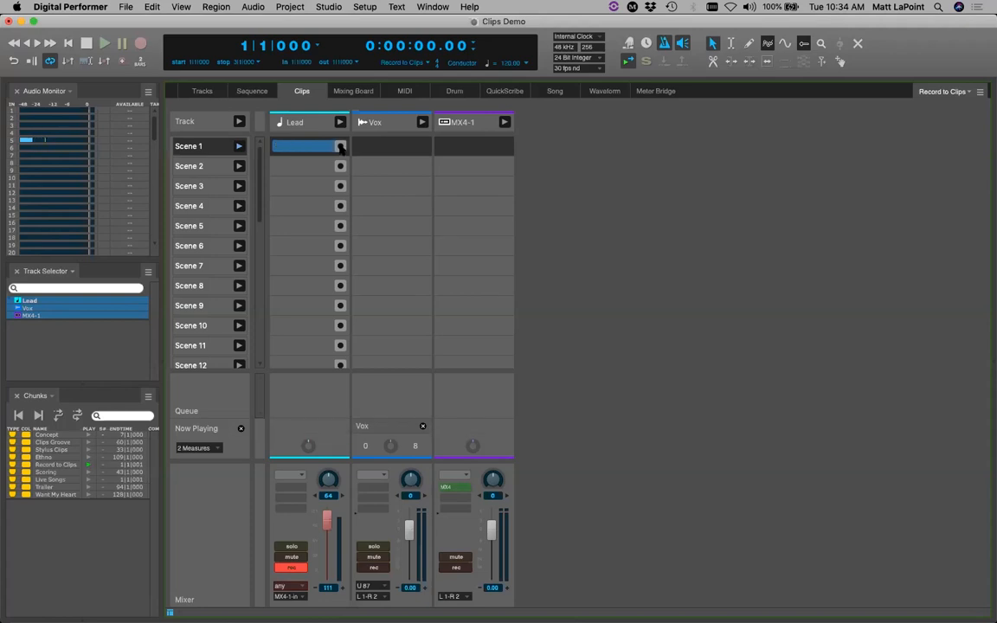
pyautogui.click(295, 569)
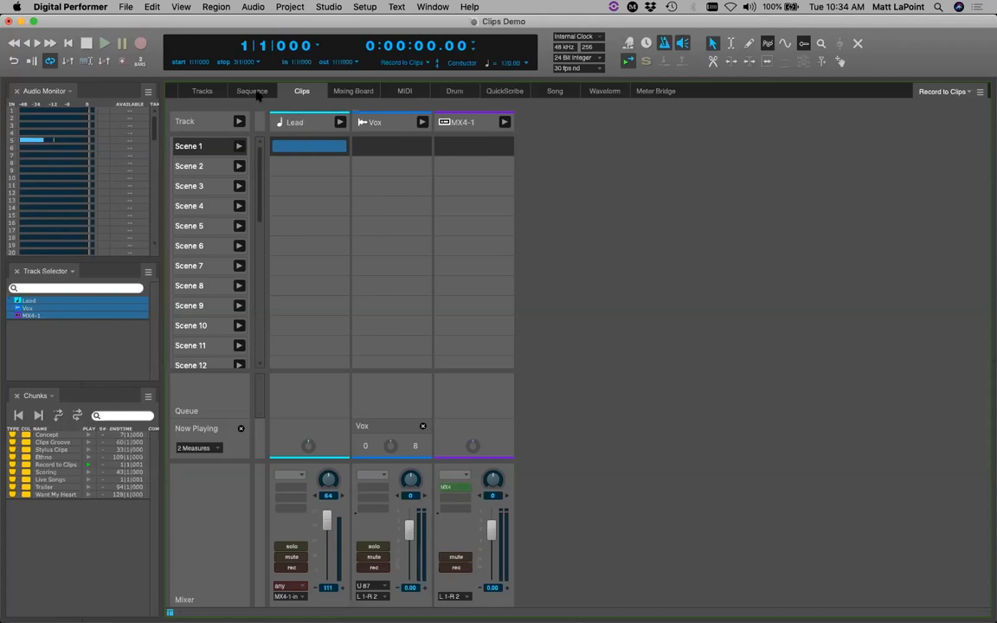
# Make Scoring the active sequence in the tracks overview and open its UVIWorkstation-1 instrument
pyautogui.click(194, 92)
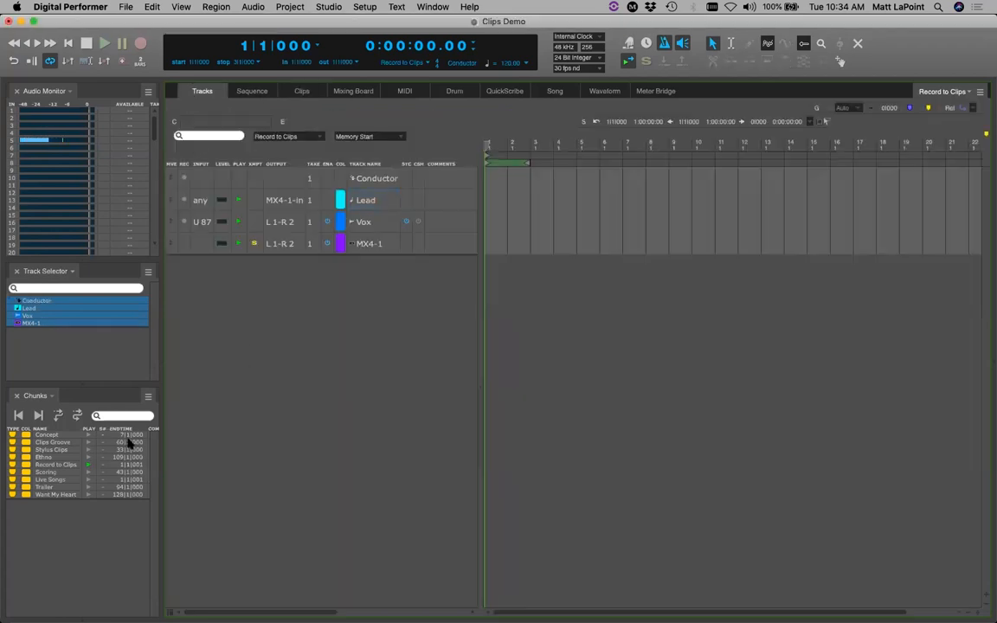
pyautogui.click(87, 473)
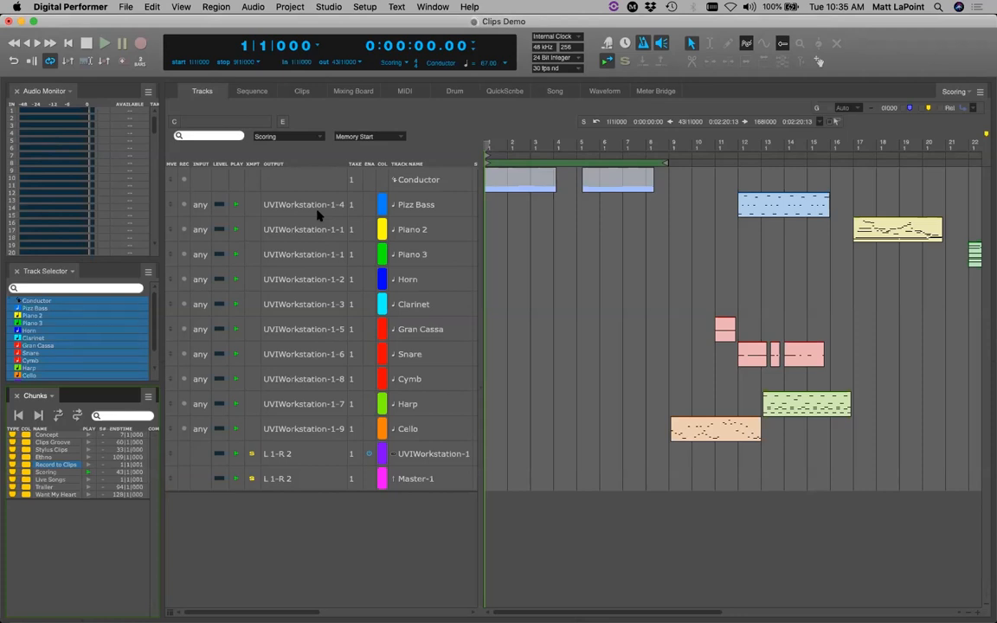
pyautogui.doubleClick(430, 455)
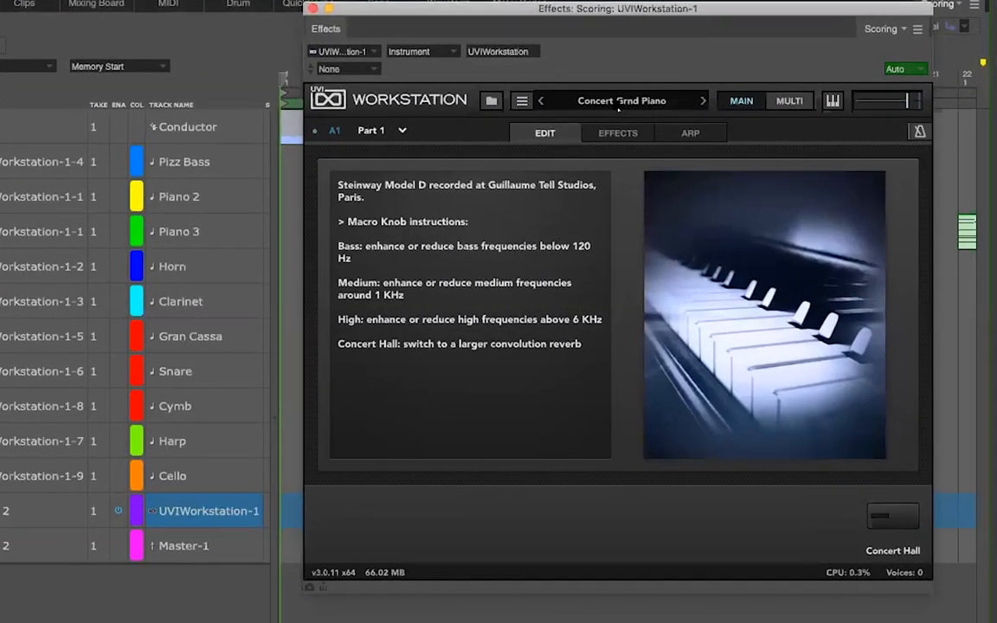
# Browse the MOTU Instruments sound categories in UVI Workstation, keep the current piano and close the instrument window
pyautogui.click(720, 158)
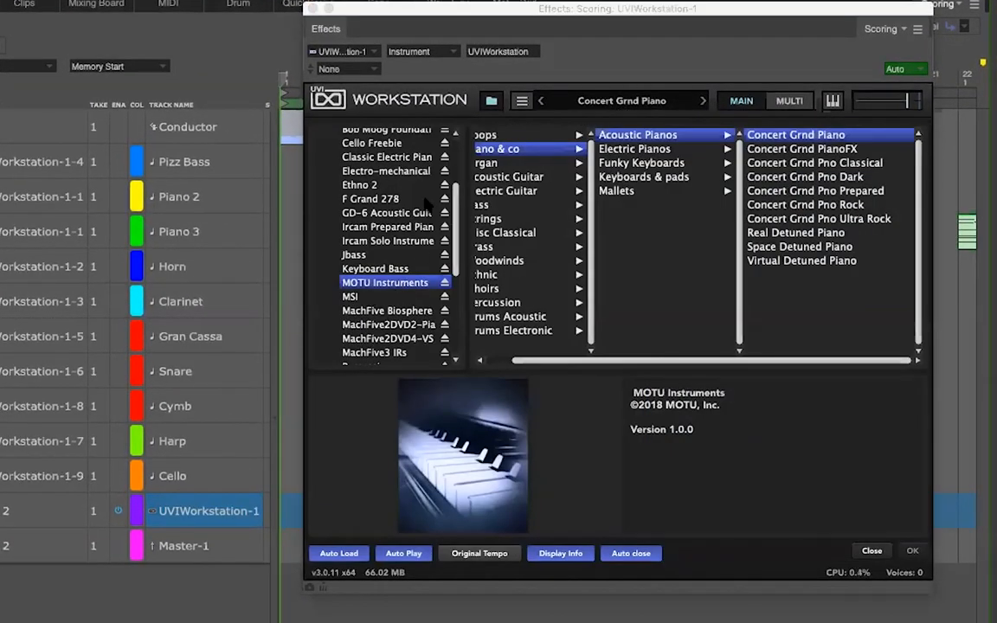
pyautogui.moveTo(523, 360); pyautogui.dragTo(433, 367)
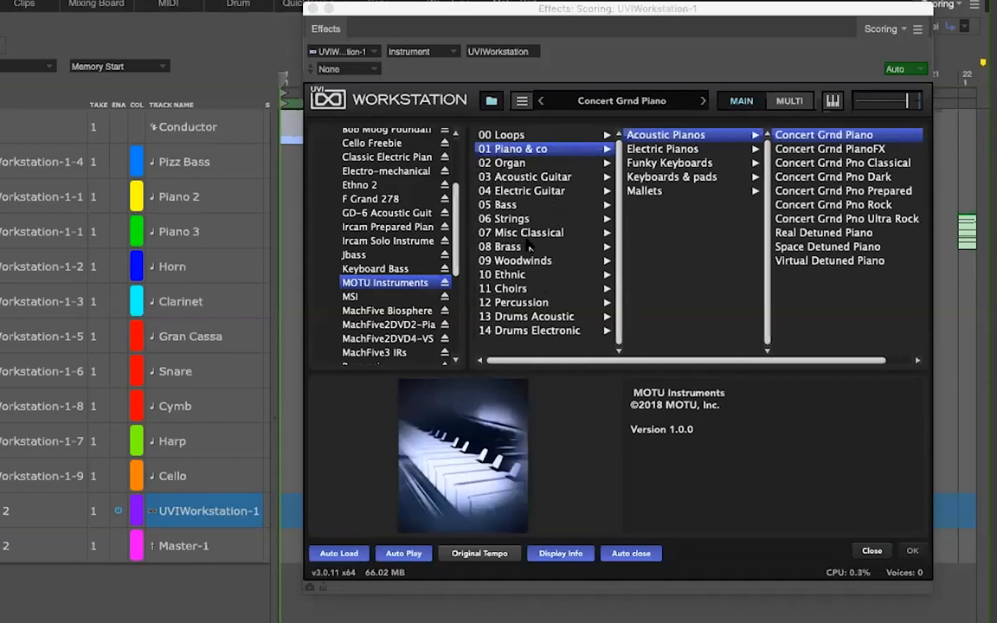
pyautogui.click(869, 551)
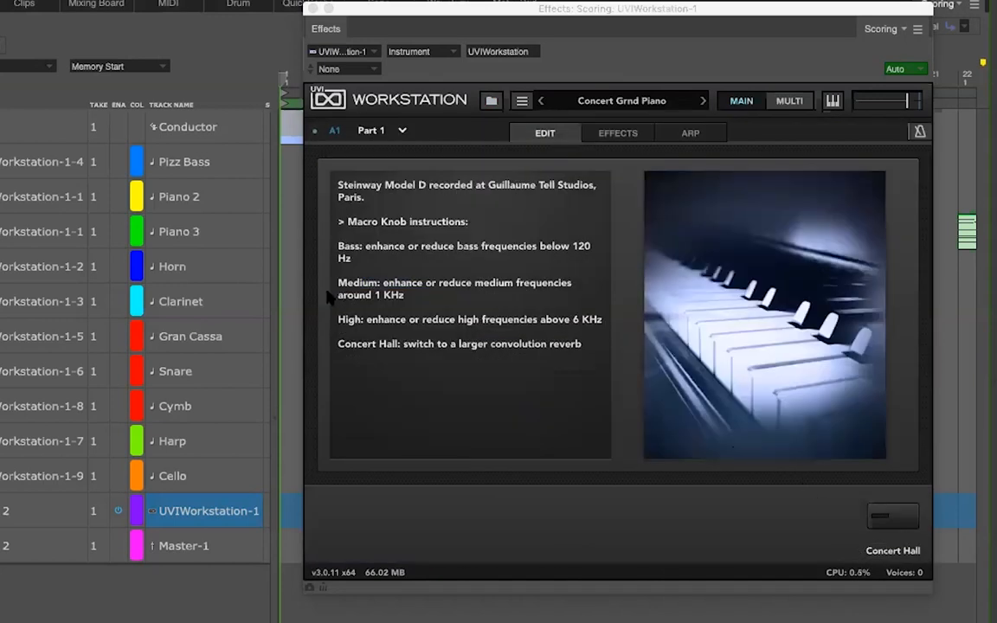
pyautogui.click(312, 8)
pyautogui.click(240, 597)
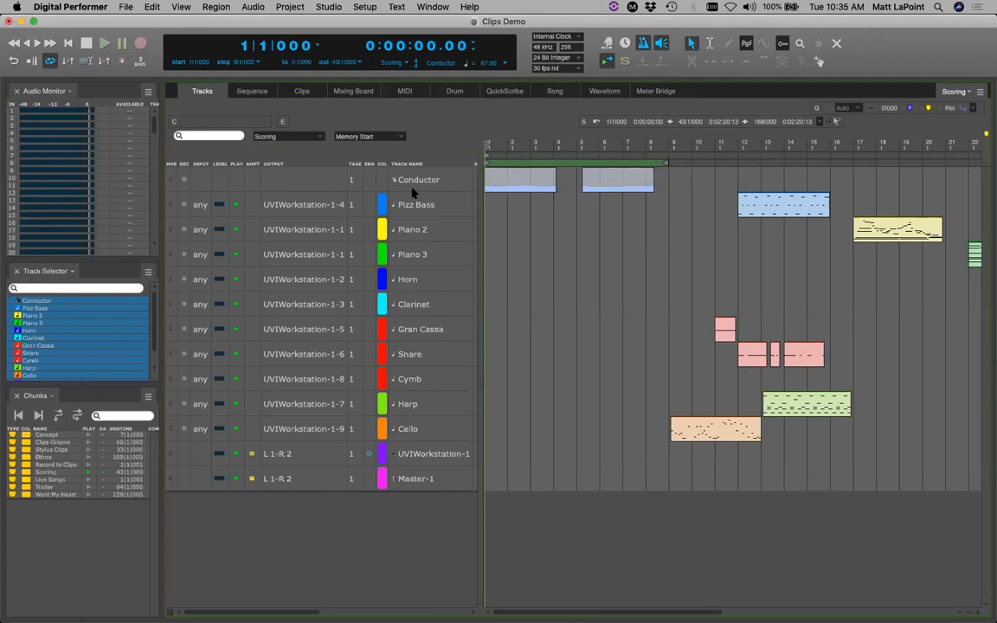
# Save the project and examine the Conductor track's tempo map in the graphic editor
pyautogui.press('super+s')
pyautogui.click(412, 180)
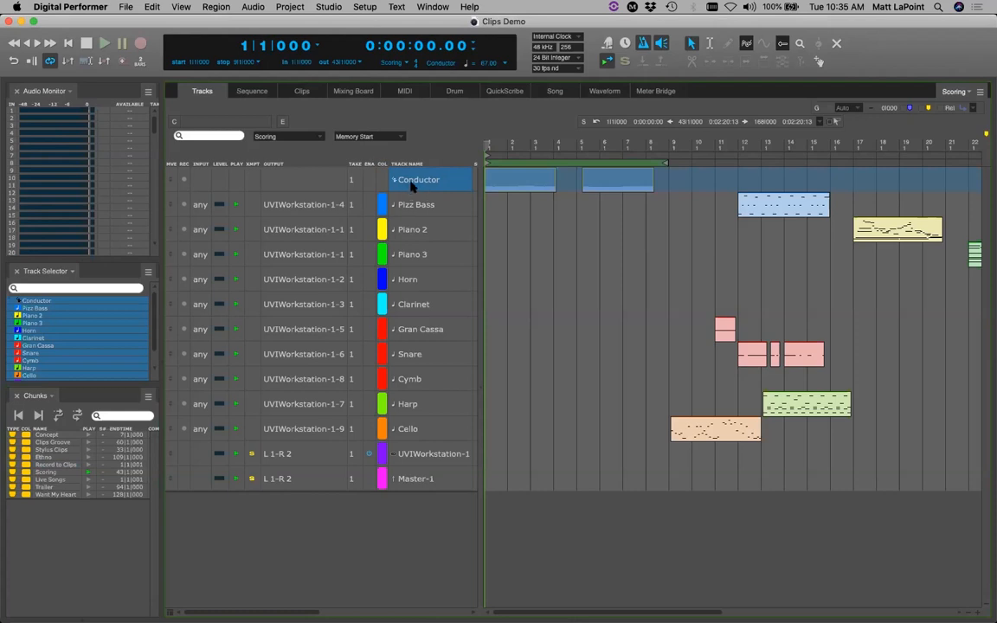
pyautogui.hotkey('shift', 'g')
pyautogui.click(383, 322)
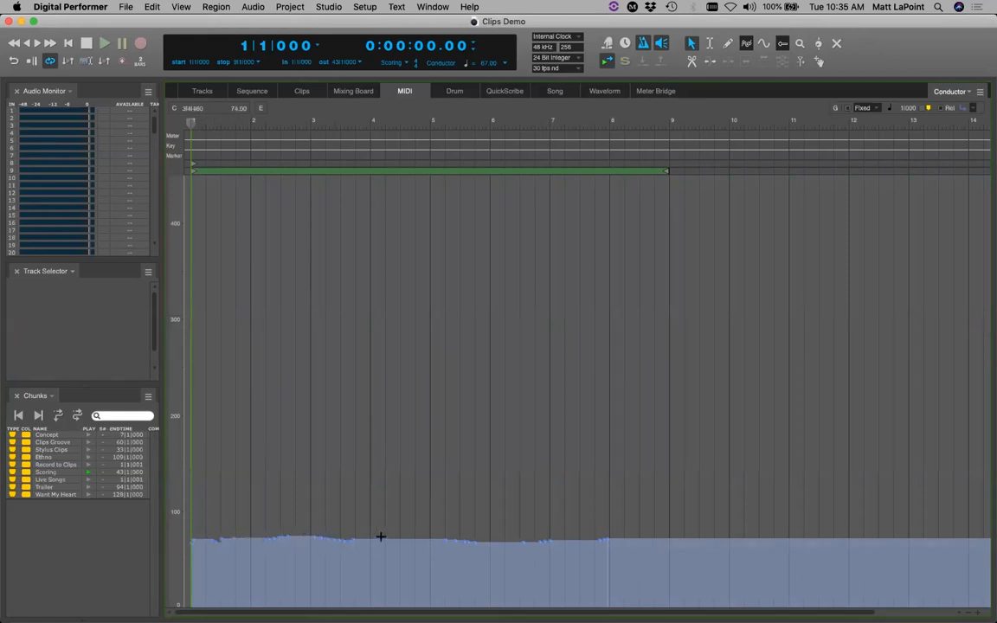
# Select the tracks from Pizz Bass through Master-1 in the tracks overview and show them in the Clips view
pyautogui.click(205, 91)
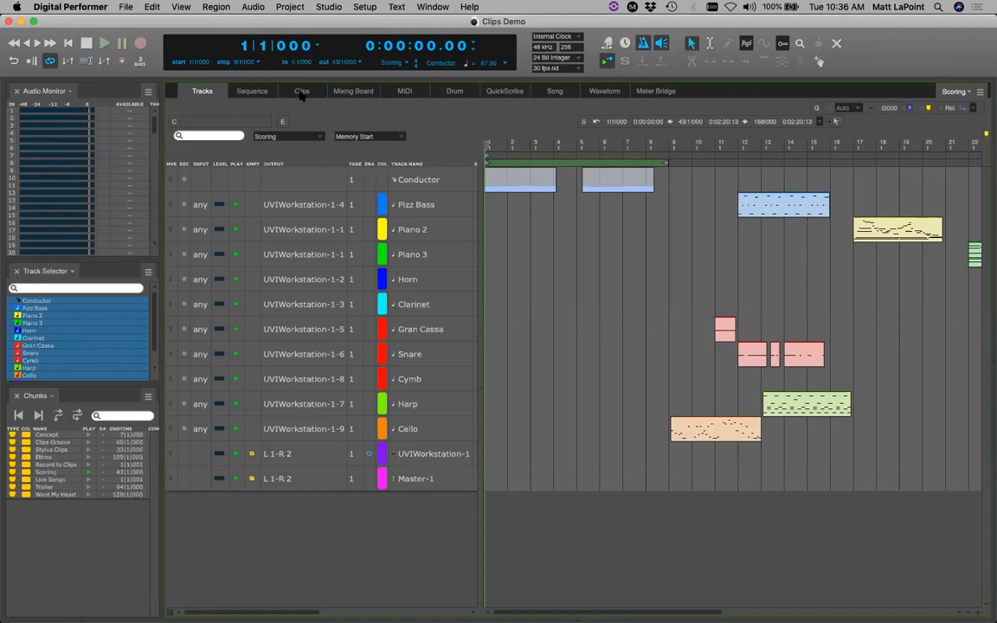
pyautogui.moveTo(433, 205); pyautogui.dragTo(425, 483)
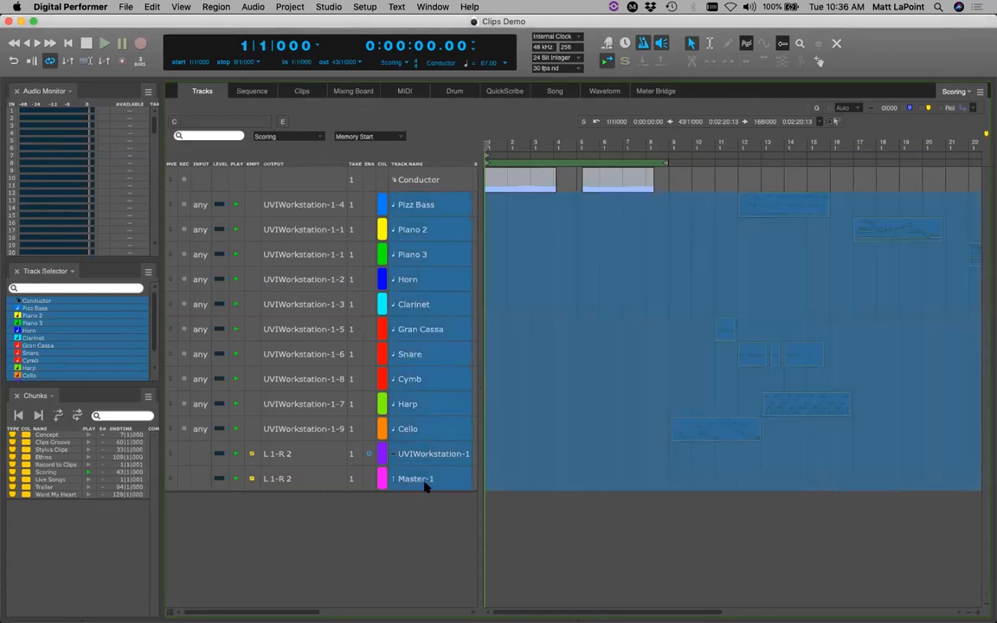
pyautogui.hotkey('shift', 'l')
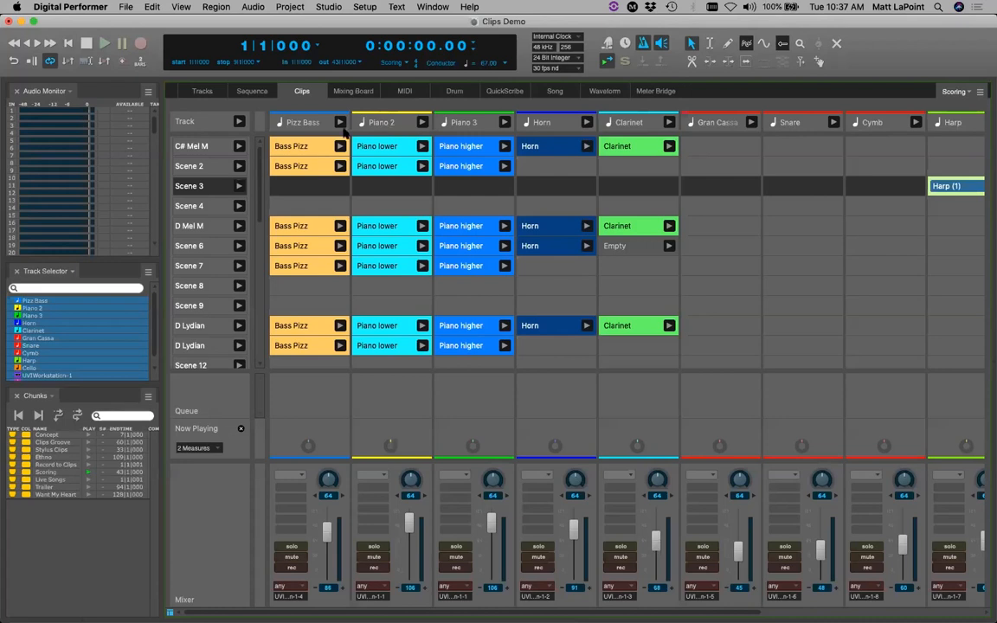
# Enable Play on Clip Queue for the Clips view and save the project
pyautogui.click(979, 91)
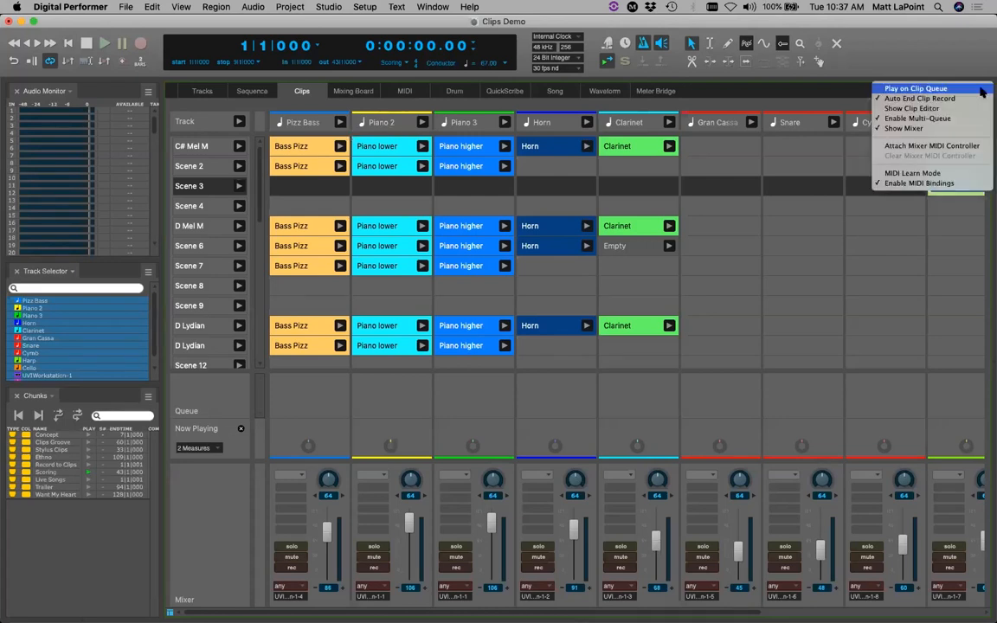
pyautogui.click(929, 89)
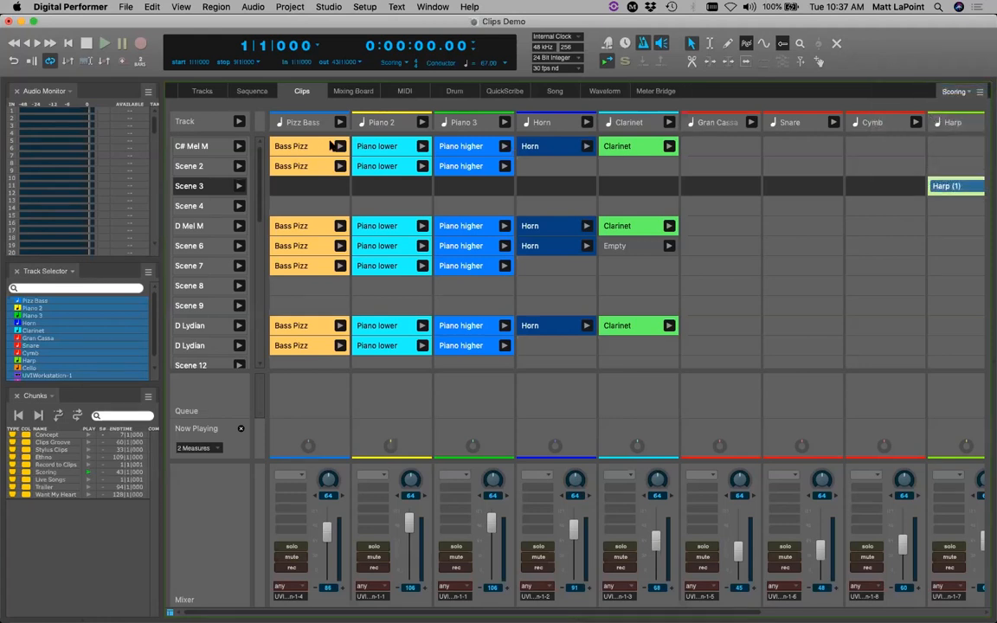
pyautogui.press('super+s')
# Launch the Bass Pizz, Piano lower and Clarinet clips of the C# Mel M scene, plus Harp (1) in Scene 3
pyautogui.click(340, 146)
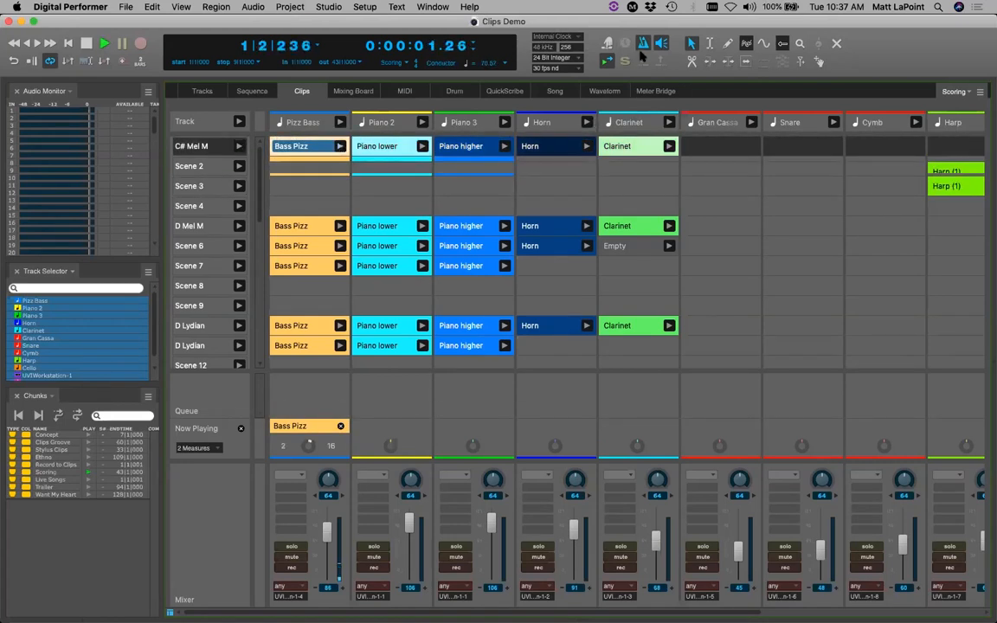
pyautogui.click(423, 147)
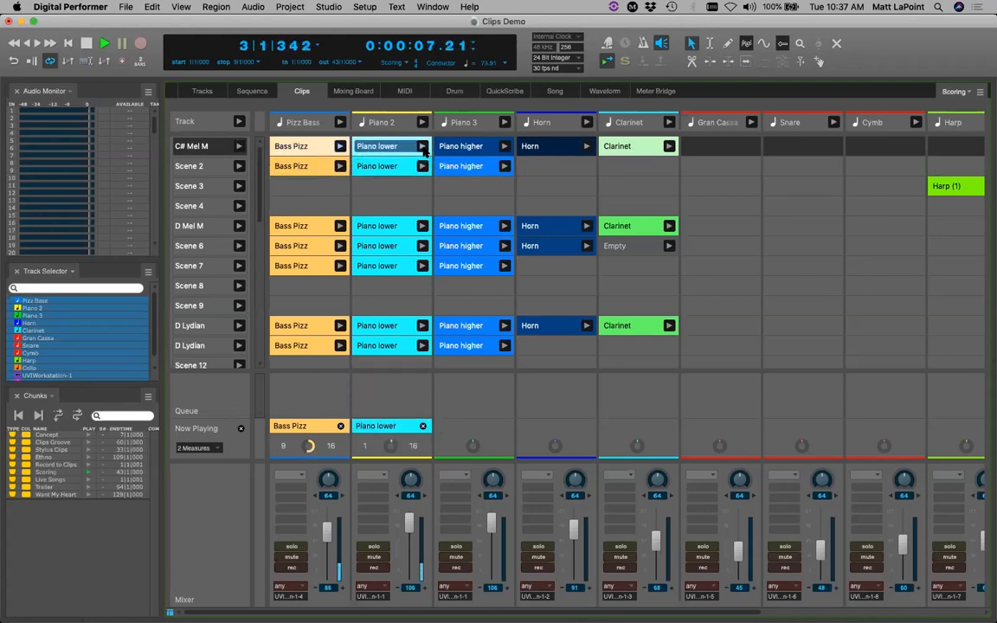
pyautogui.click(669, 146)
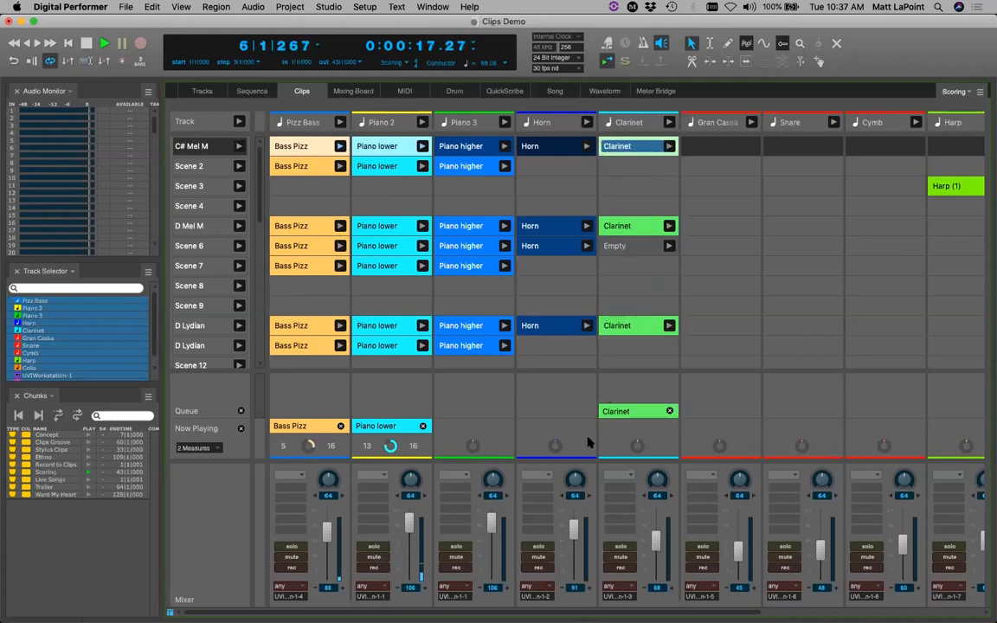
pyautogui.moveTo(415, 613); pyautogui.dragTo(520, 613)
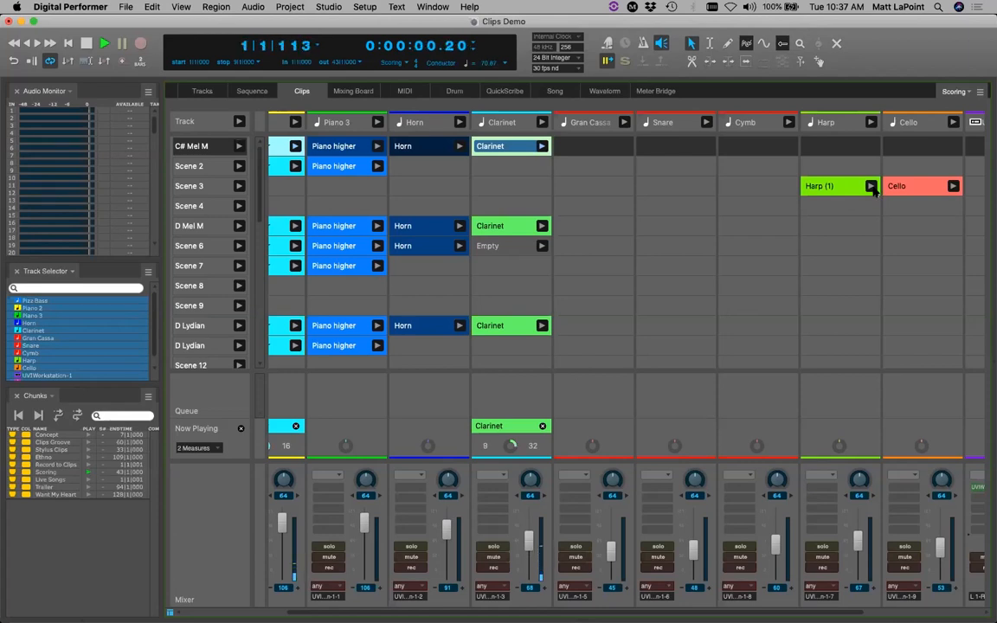
pyautogui.click(872, 187)
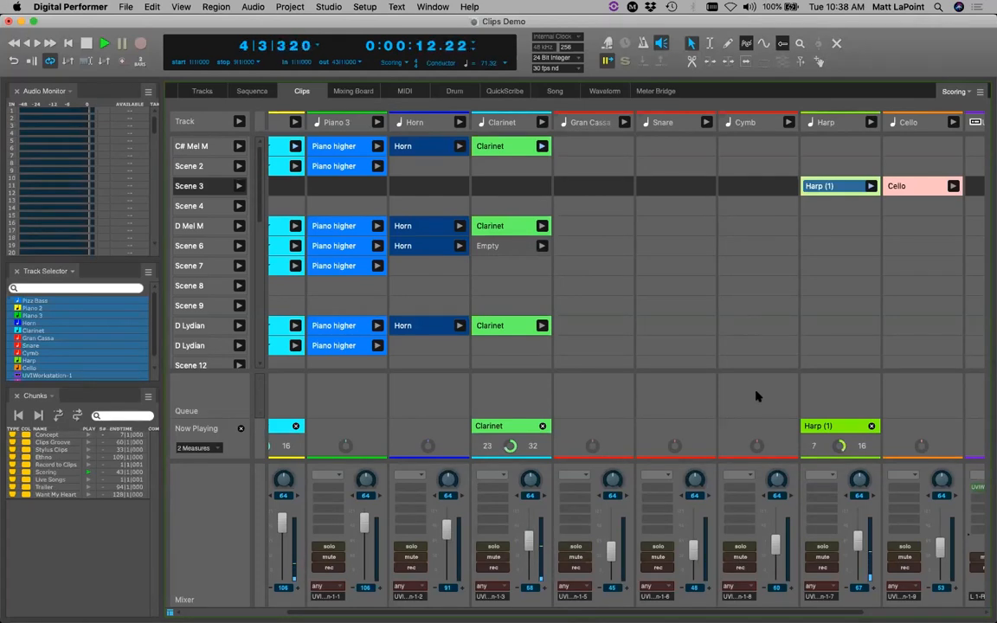
# Stop the playing Piano lower clip and launch the whole D Mel M scene
pyautogui.moveTo(470, 612); pyautogui.dragTo(257, 597)
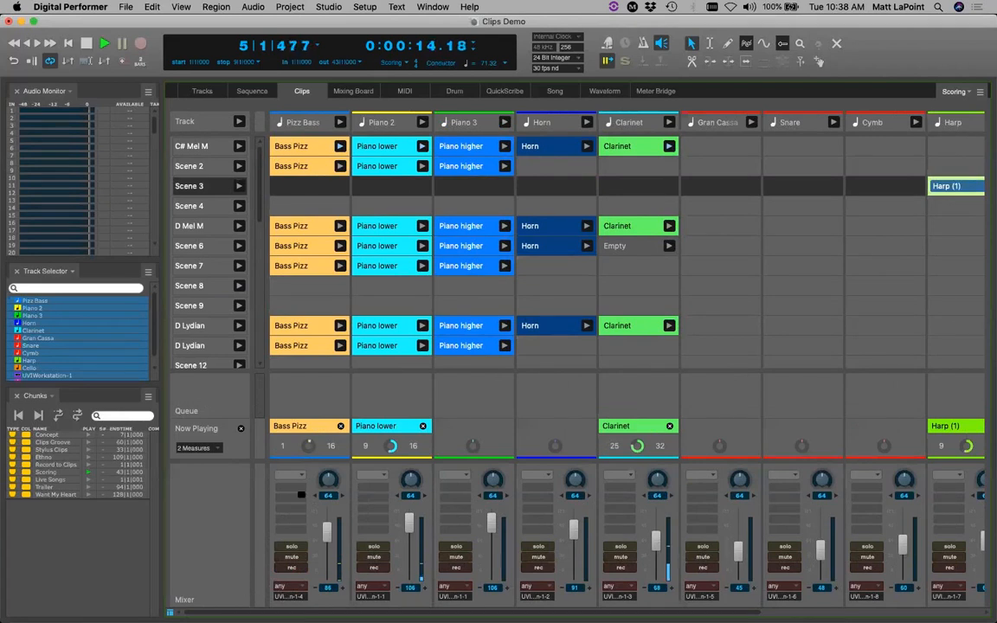
pyautogui.click(422, 426)
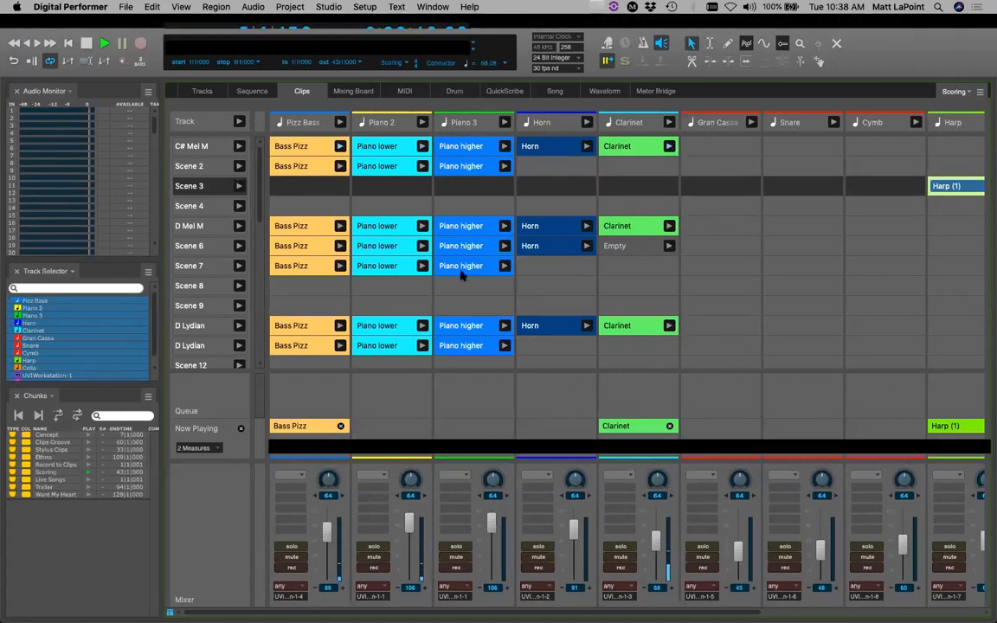
pyautogui.click(240, 227)
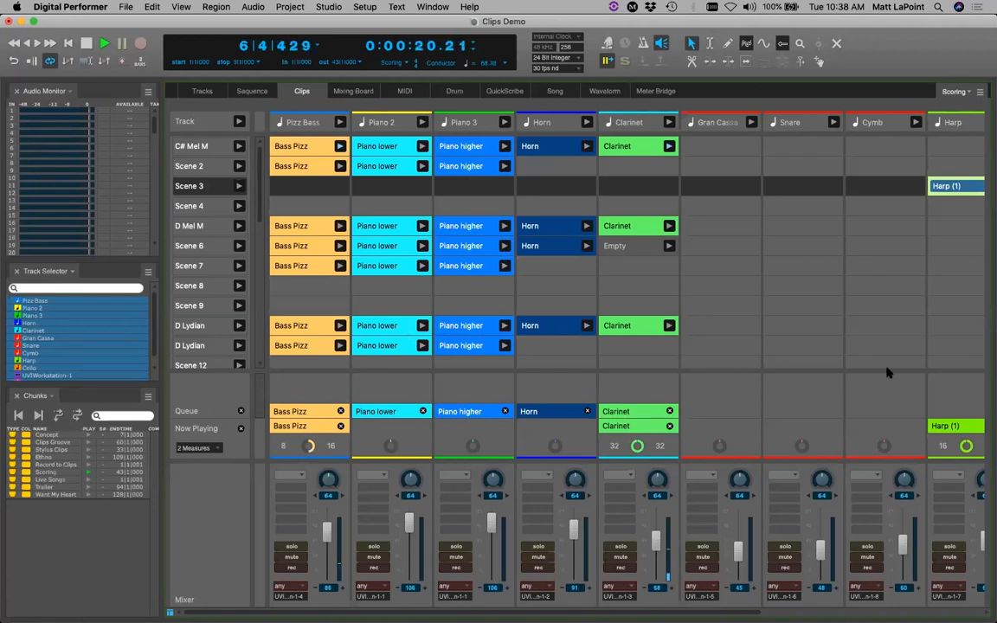
# Stop the playing Harp (1) and Horn clips
pyautogui.hscroll(2, 957, 431)
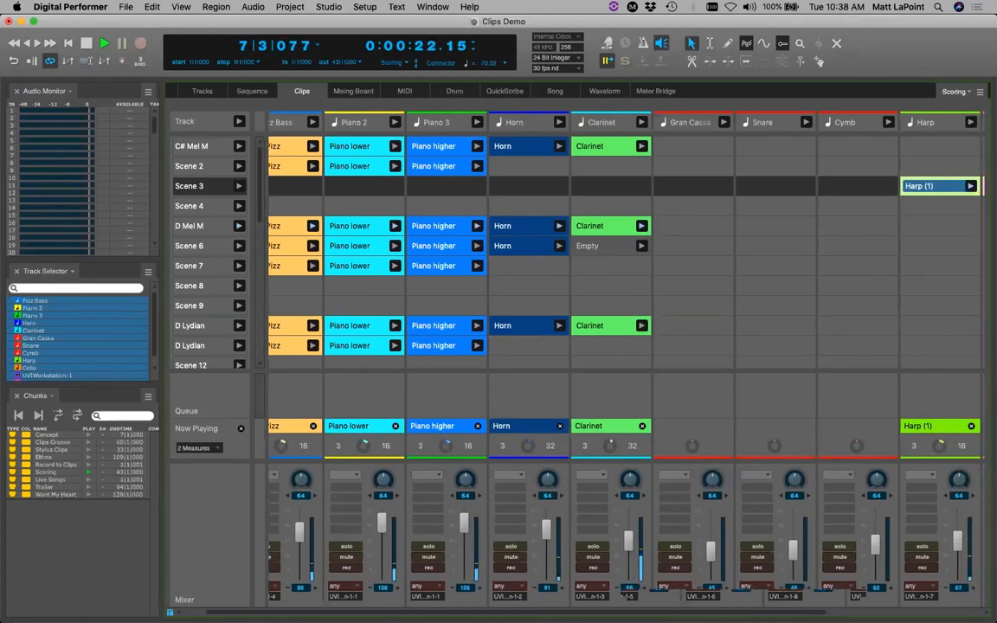
pyautogui.hscroll(6, 958, 431)
pyautogui.click(886, 426)
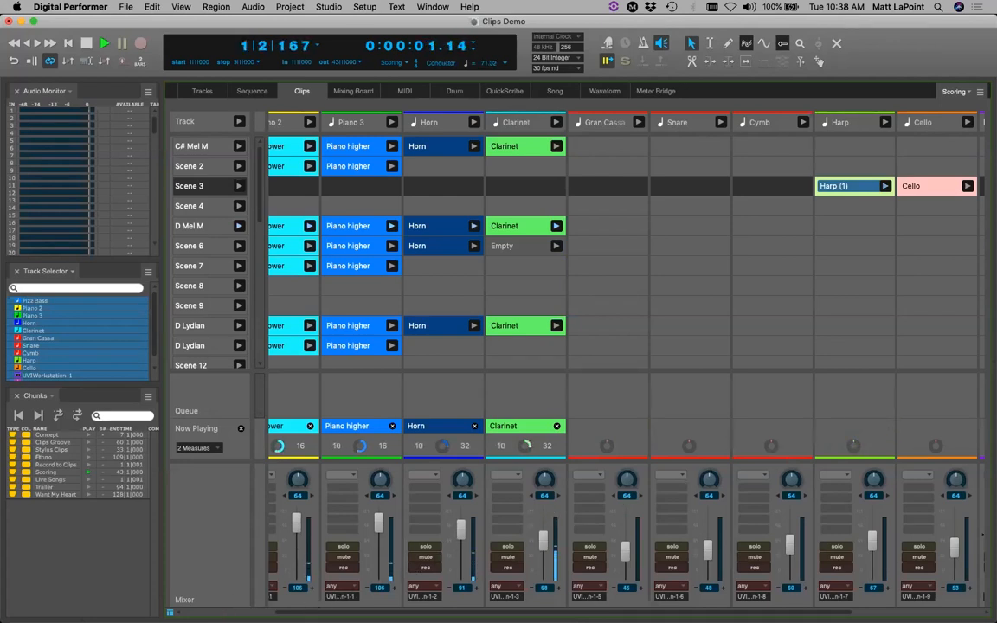
pyautogui.hscroll(-8, 501, 502)
pyautogui.scroll(-6, 734, 289)
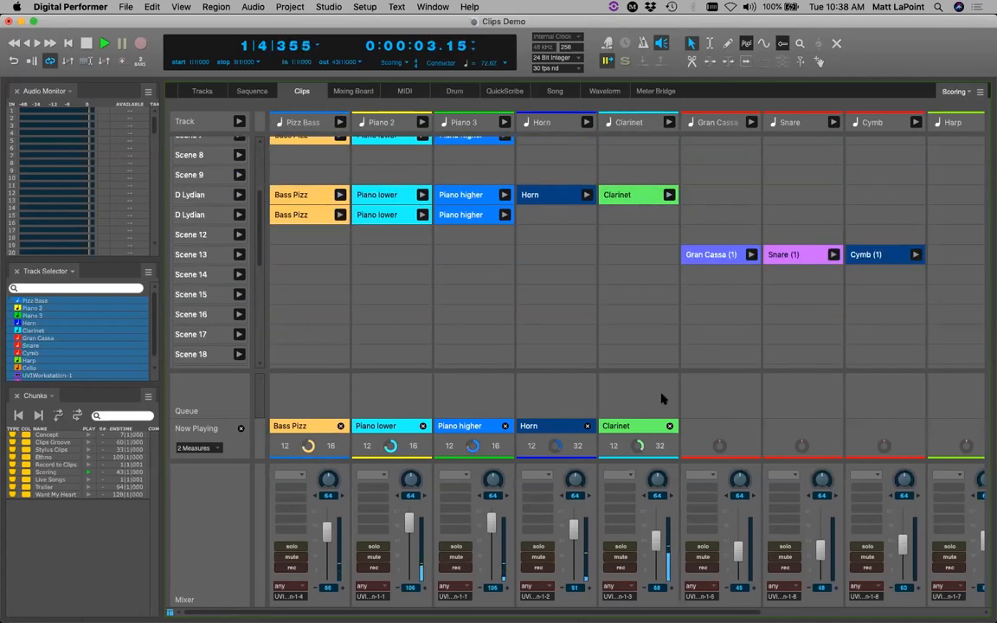
pyautogui.click(587, 426)
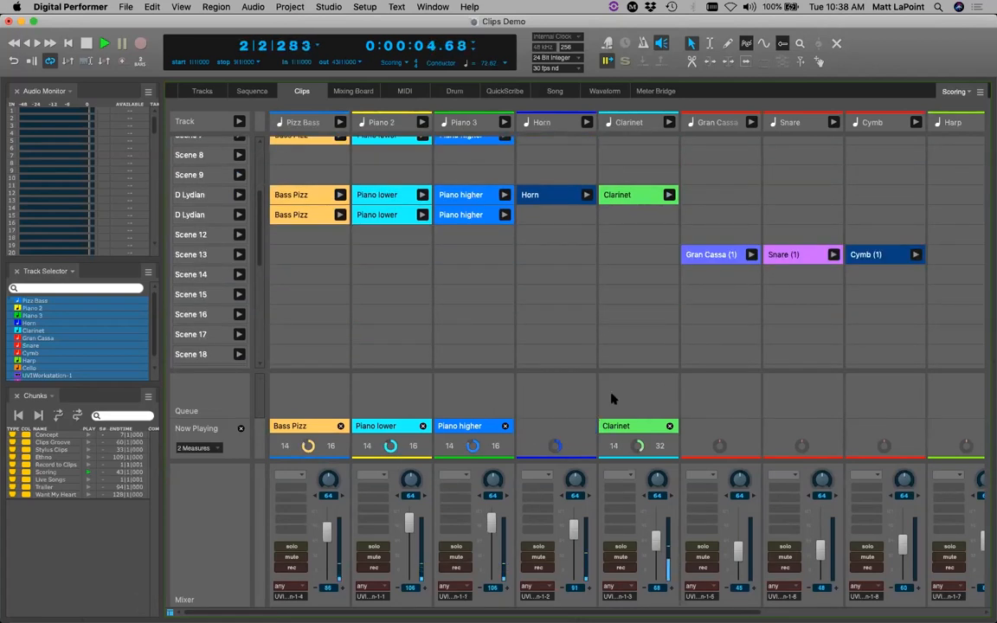
# Launch Scene 13's Gran Cassa (1), Snare (1) and Cymb (1) clips and stop the playing Clarinet clip
pyautogui.click(750, 255)
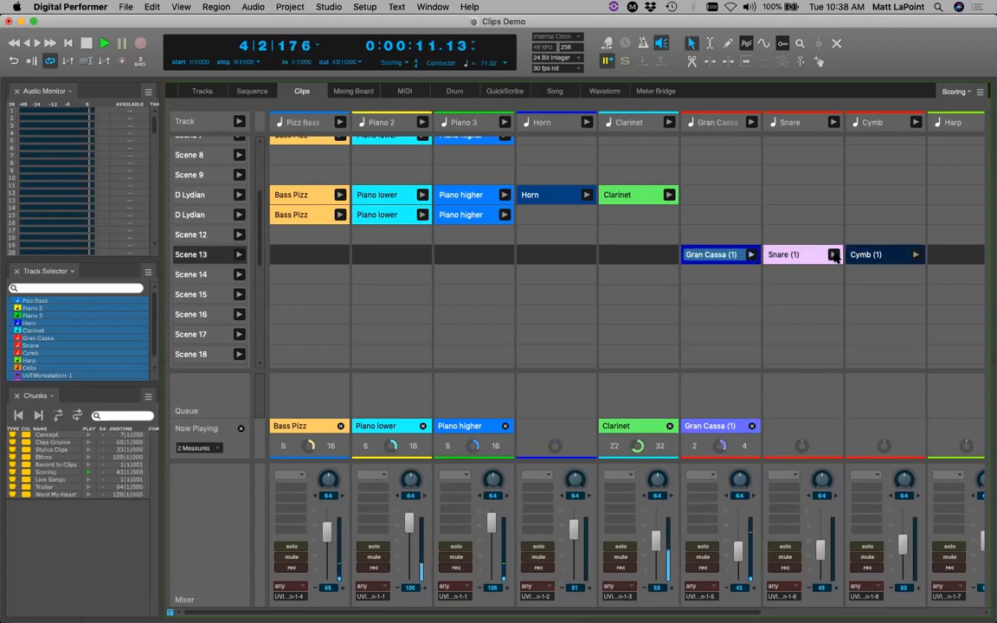
pyautogui.click(833, 255)
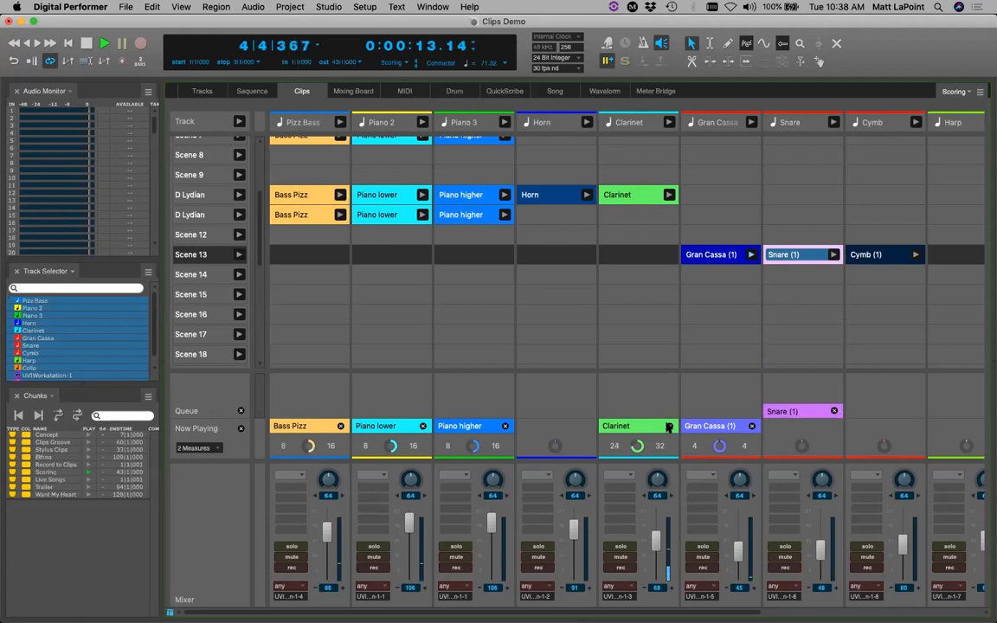
pyautogui.click(669, 427)
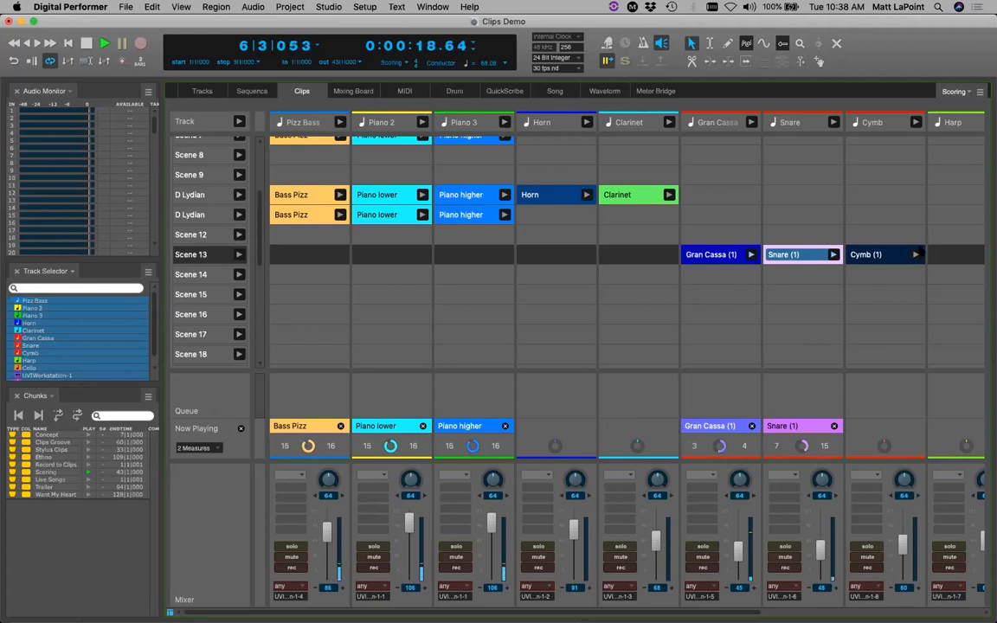
pyautogui.click(915, 254)
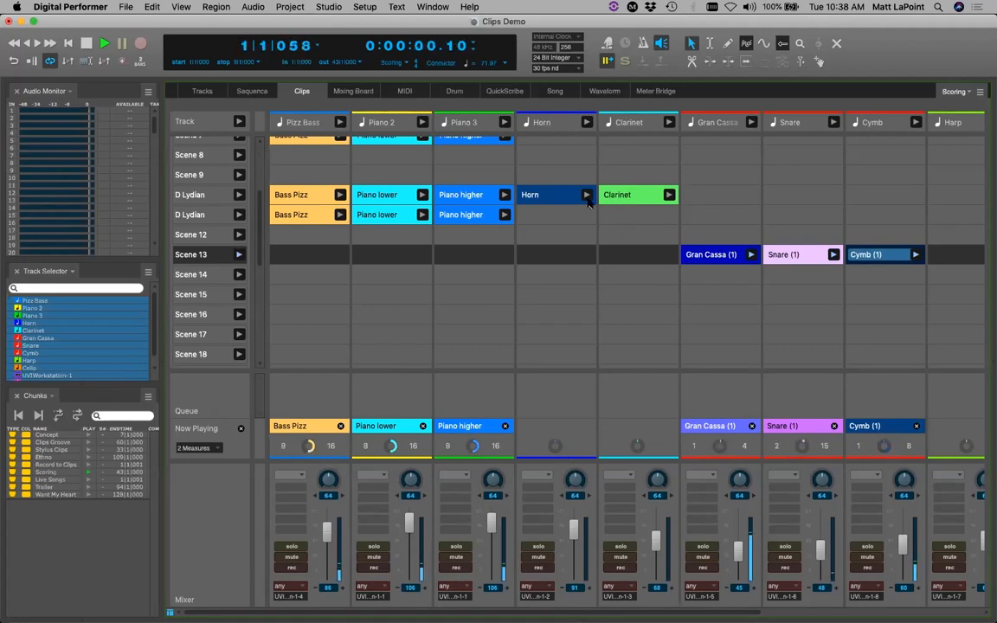
# Launch the Horn clip of the D Mel M scene and stop it while the other clips keep playing
pyautogui.scroll(3, 589, 217)
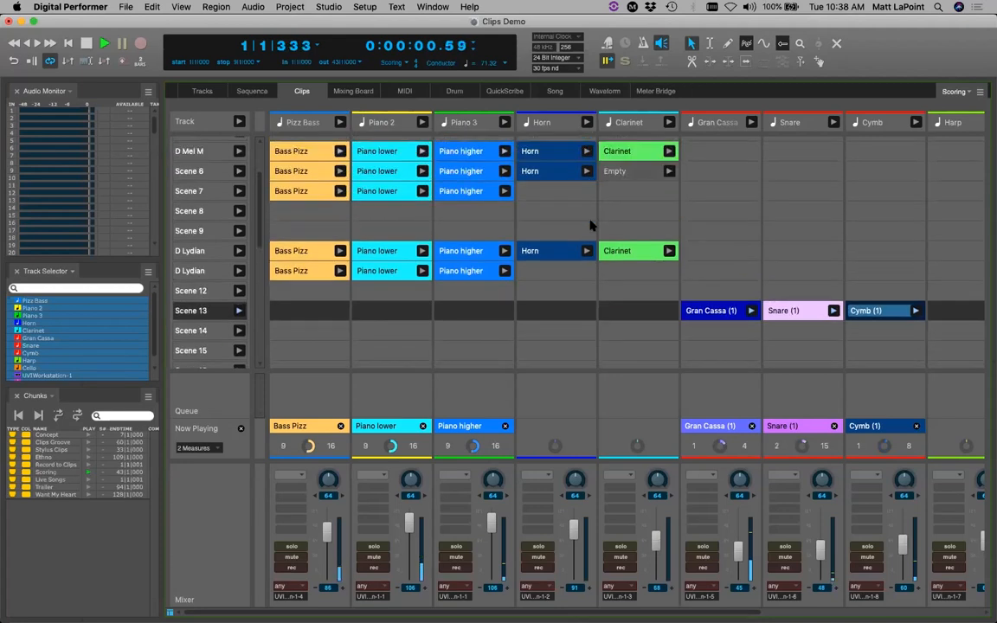
pyautogui.scroll(1, 585, 186)
pyautogui.click(587, 170)
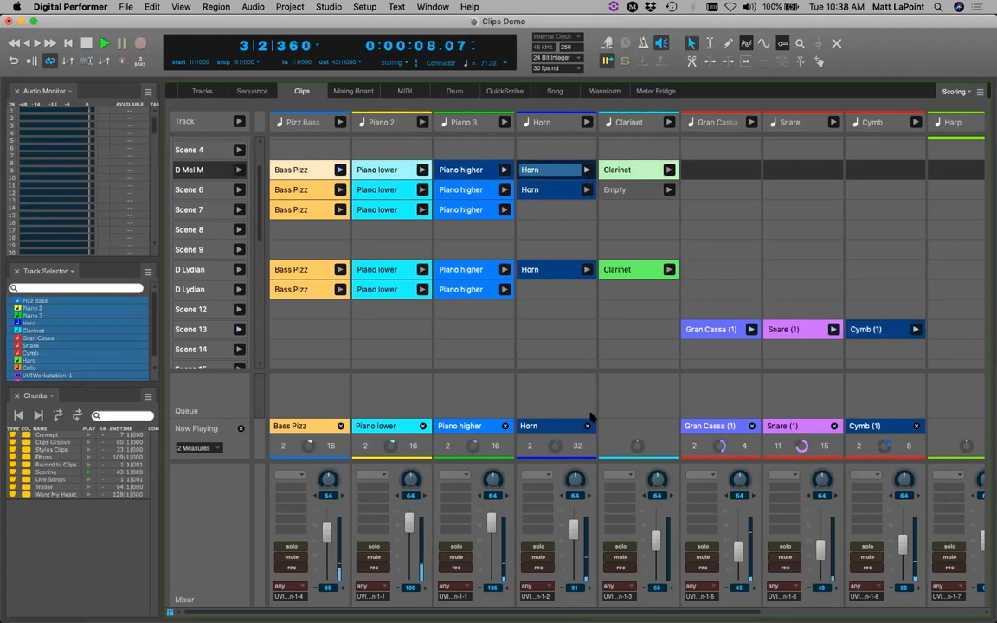
pyautogui.click(588, 426)
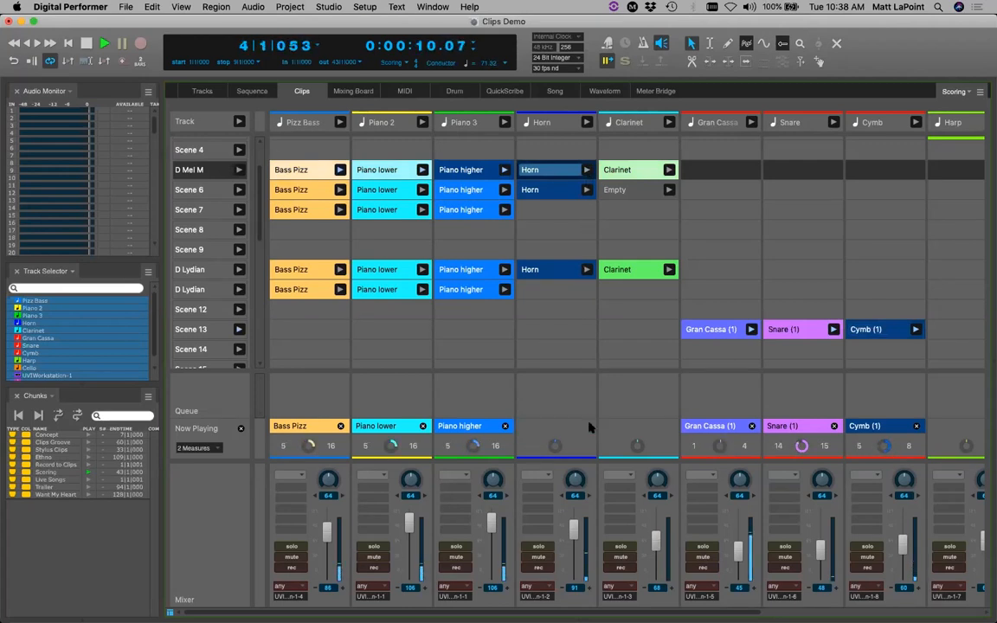
# Launch the second D Lydian scene and stop the playing Gran Cassa (1), Snare (1) and Cymb (1) clips
pyautogui.click(239, 289)
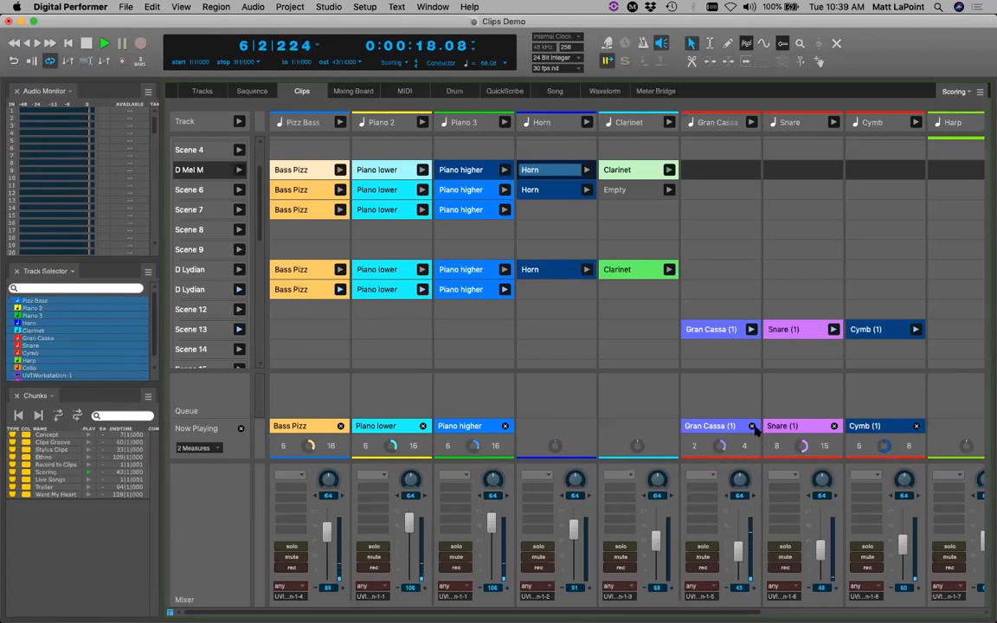
pyautogui.click(753, 427)
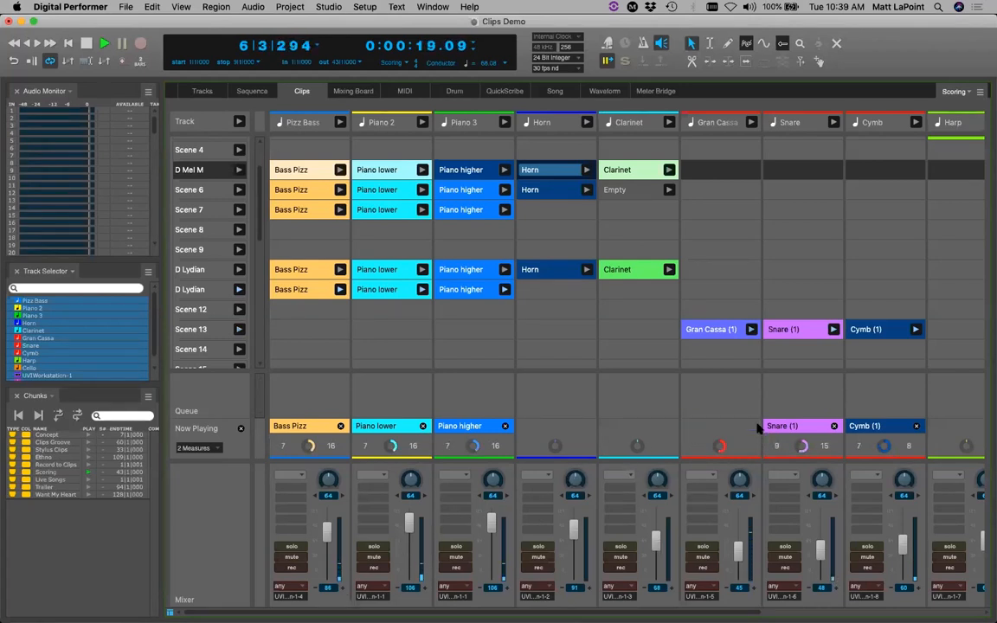
pyautogui.click(834, 426)
pyautogui.click(915, 425)
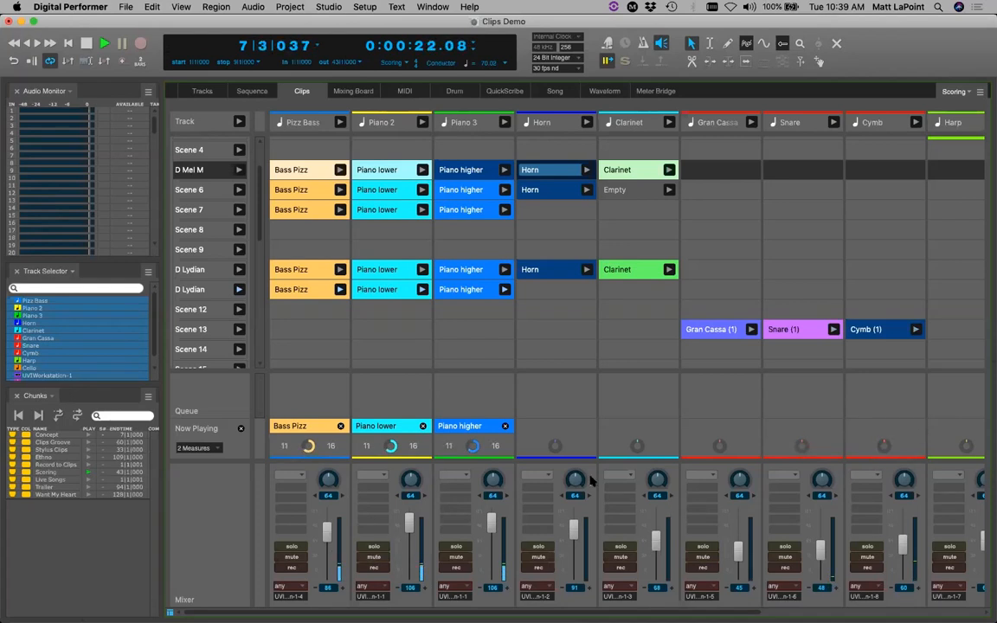
# Stop the remaining Piano lower, Bass Pizz and Piano higher clips to end the performance
pyautogui.click(422, 426)
pyautogui.click(342, 426)
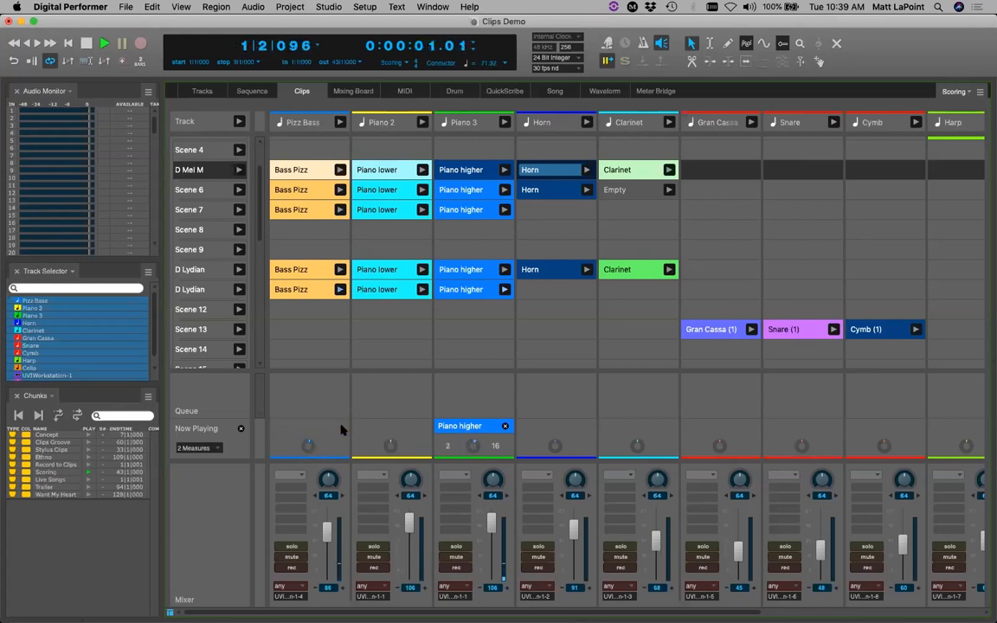
pyautogui.moveTo(456, 611); pyautogui.dragTo(525, 596)
pyautogui.click(407, 429)
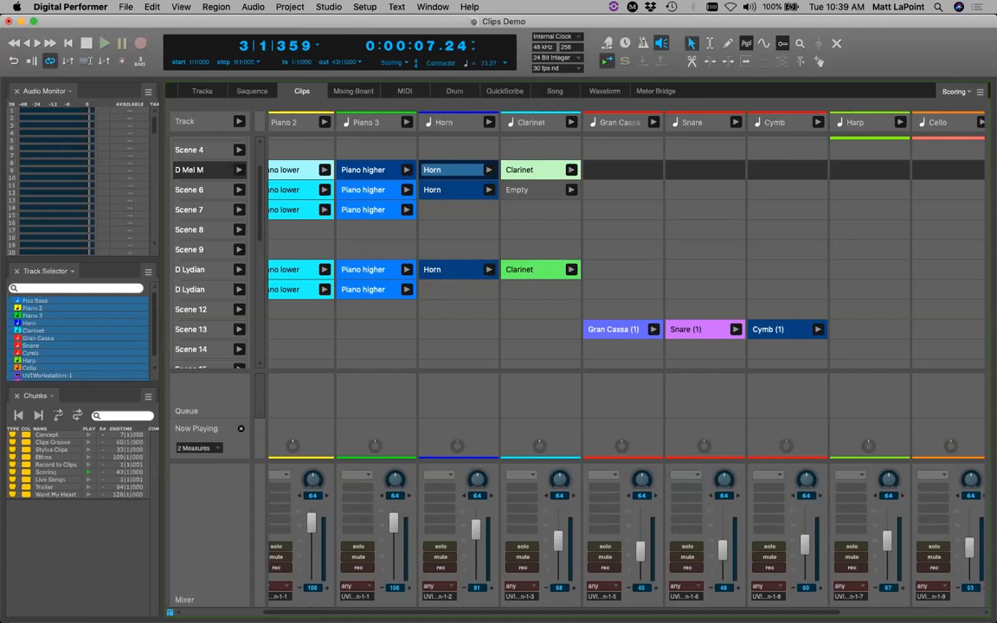
pyautogui.hscroll(-3, 280, 547)
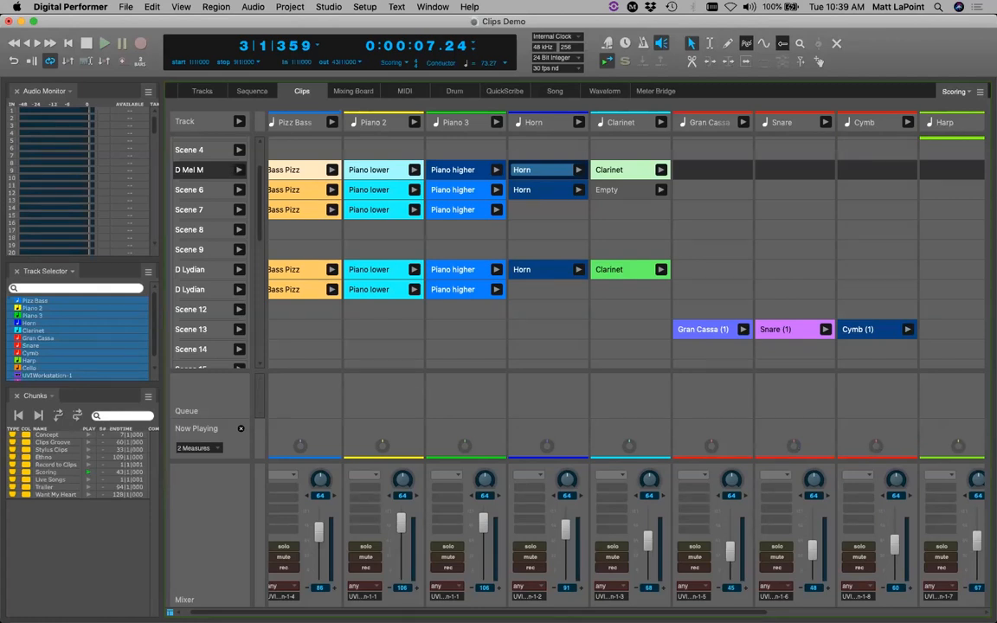
pyautogui.click(290, 7)
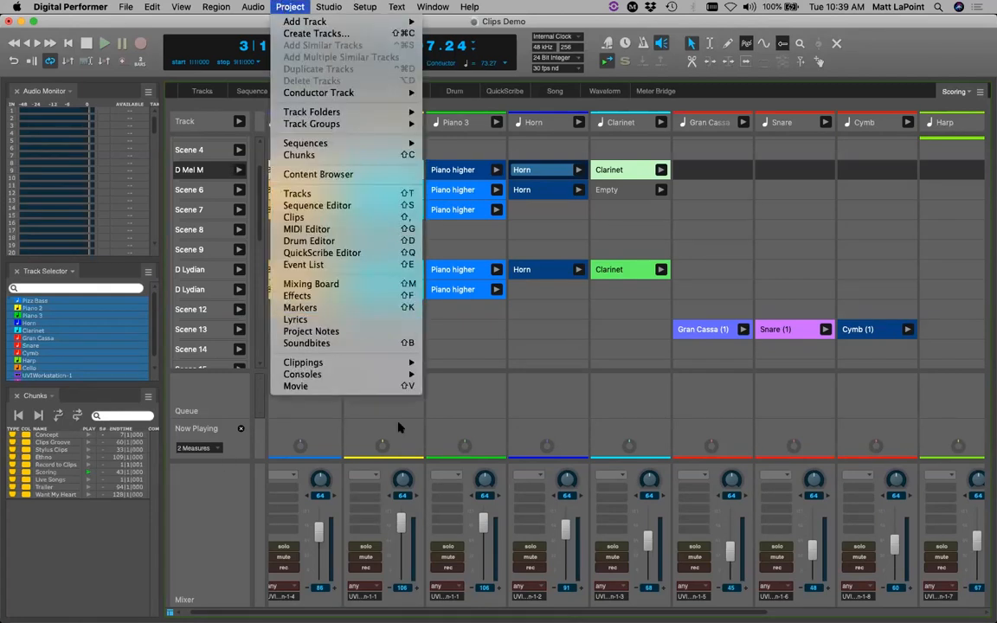
pyautogui.click(320, 7)
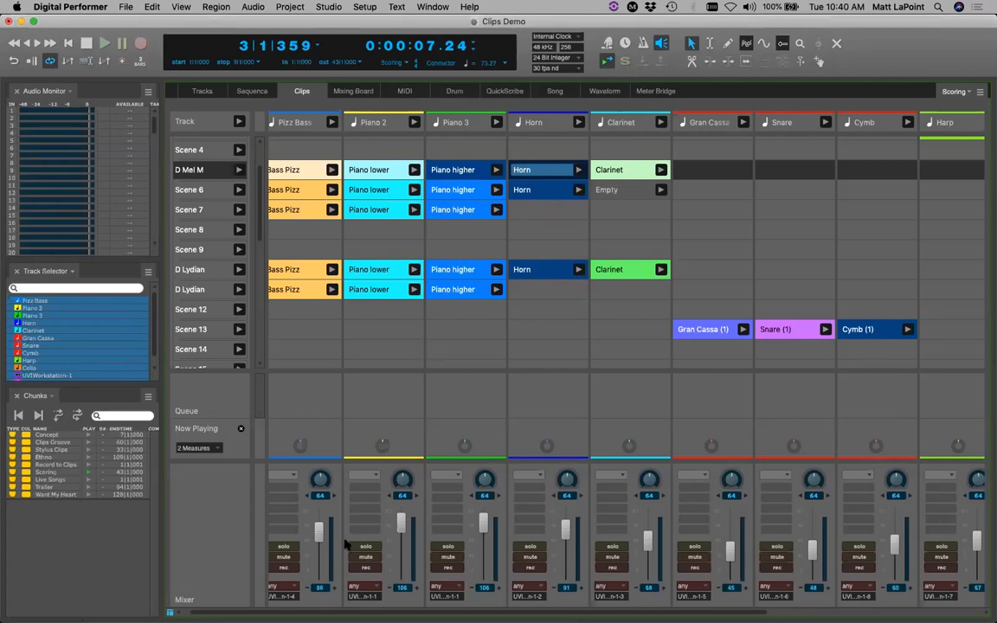
pyautogui.hscroll(-1, 623, 346)
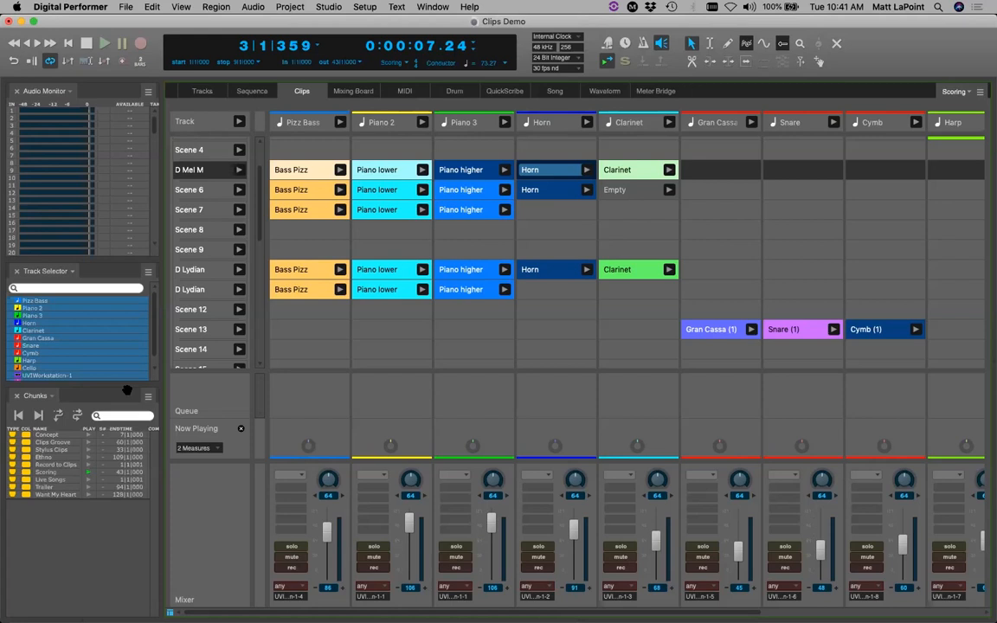
# Copy the Pizz Bass phrase at measure 12 from the tracks overview and paste it into Scene 13's Pizz Bass clip cell
pyautogui.click(194, 89)
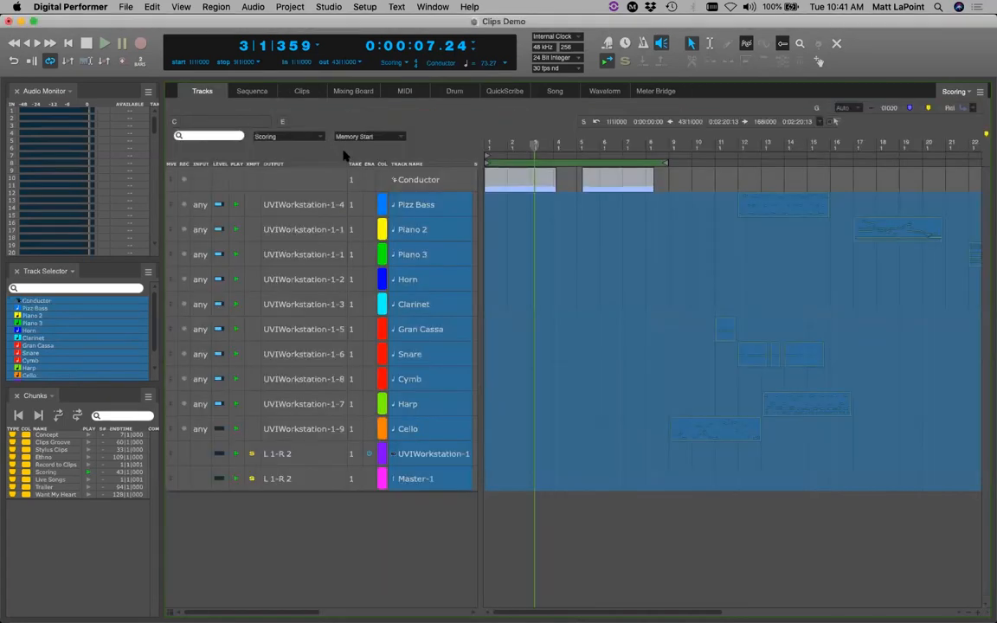
pyautogui.click(296, 534)
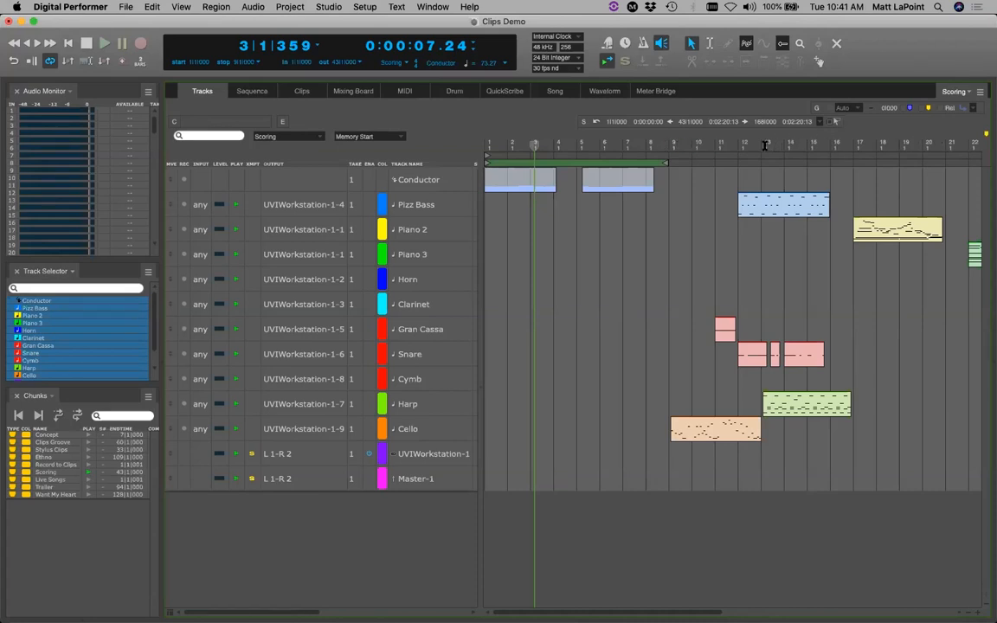
pyautogui.click(765, 209)
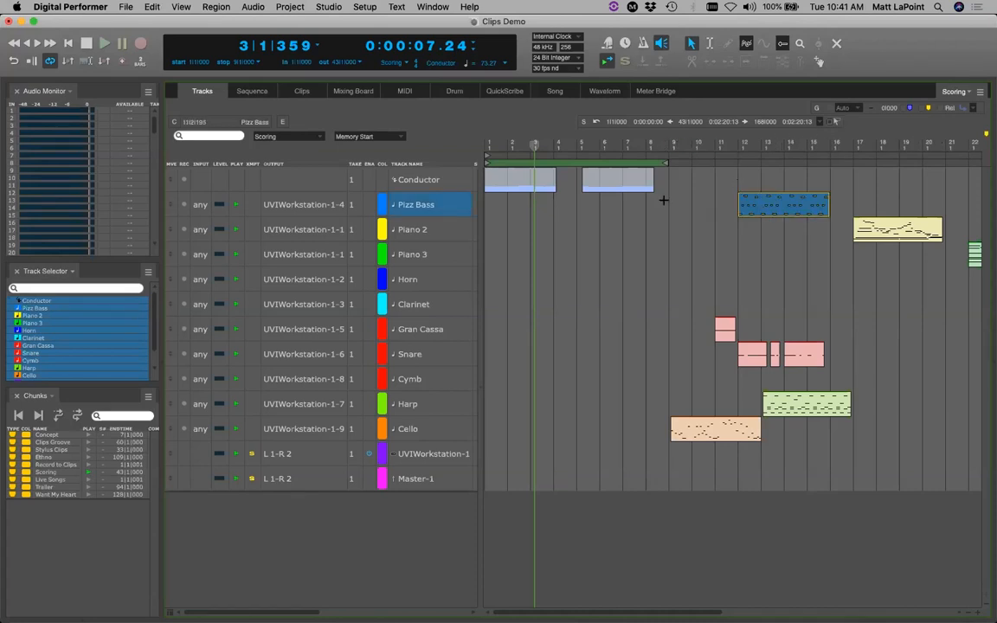
pyautogui.click(300, 91)
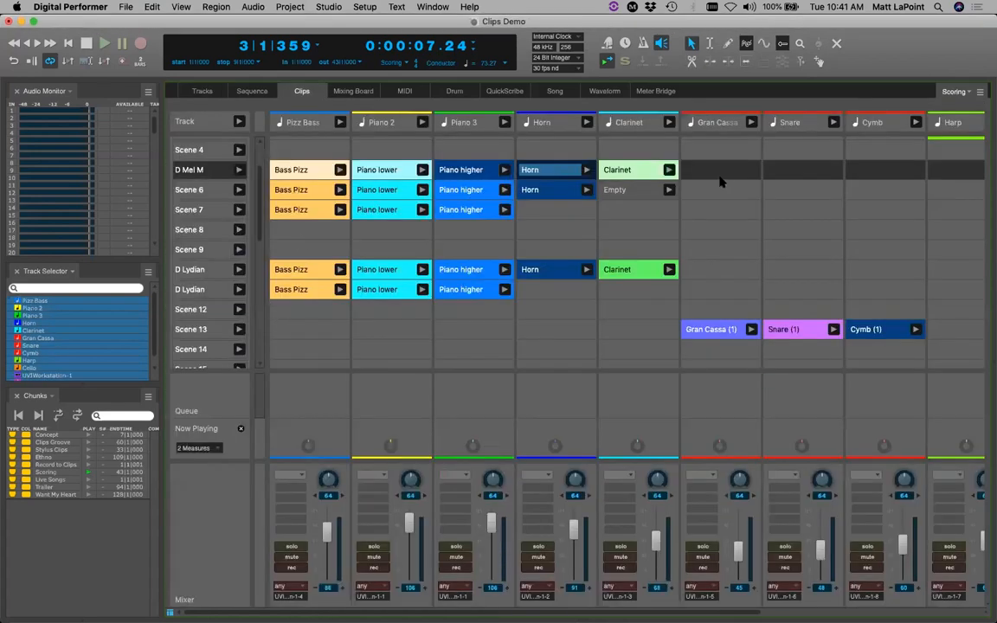
pyautogui.click(312, 330)
pyautogui.press('super+v')
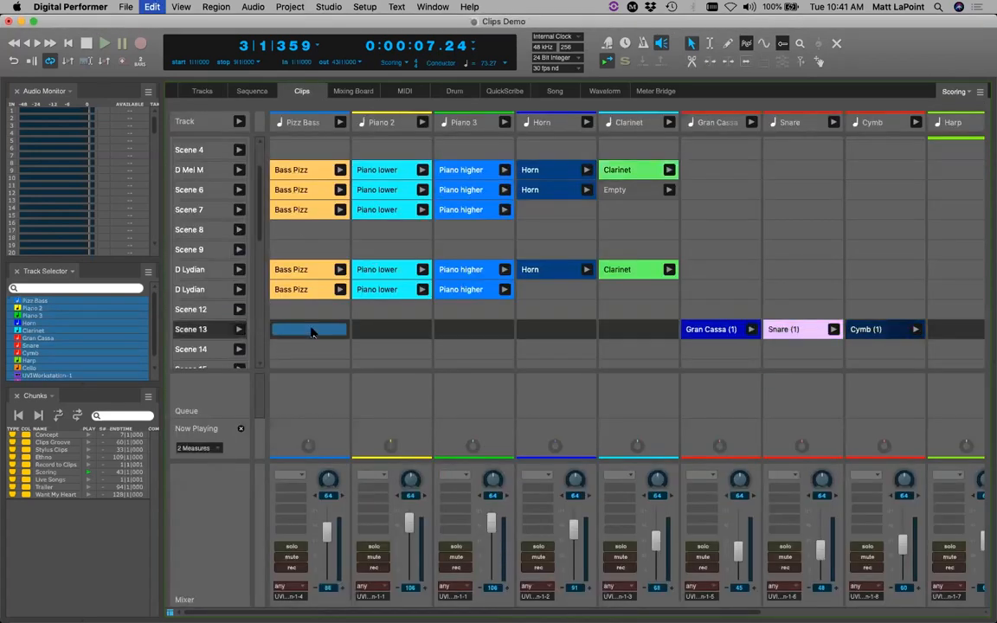
# Open Scene 13's Pizz Bass clip, view the Key/Scale options of Region Transpose for all its notes, and close both without applying
pyautogui.doubleClick(310, 330)
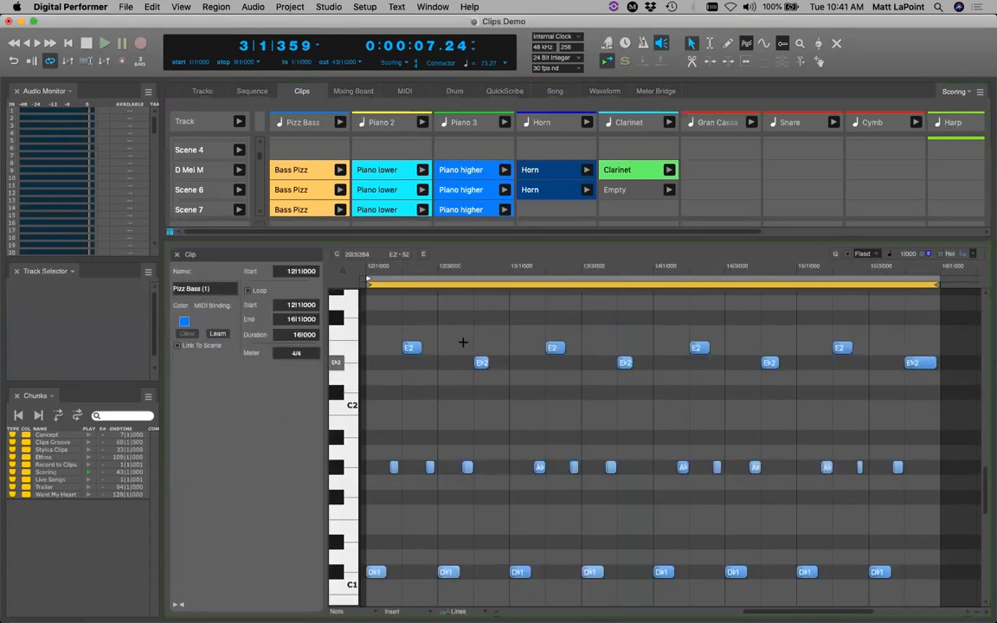
pyautogui.press('super+a')
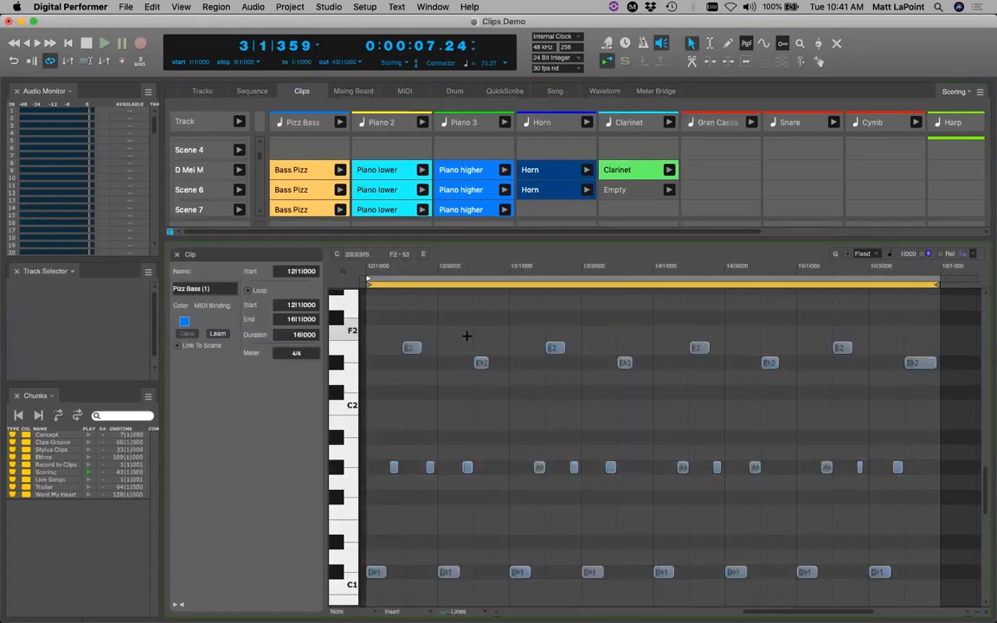
pyautogui.press('super+9')
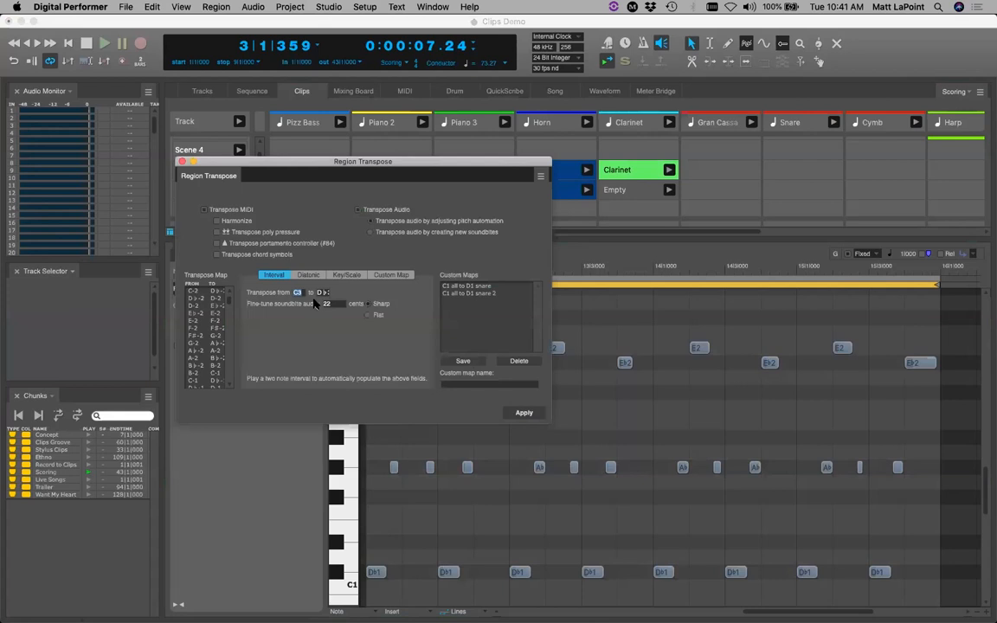
pyautogui.click(344, 275)
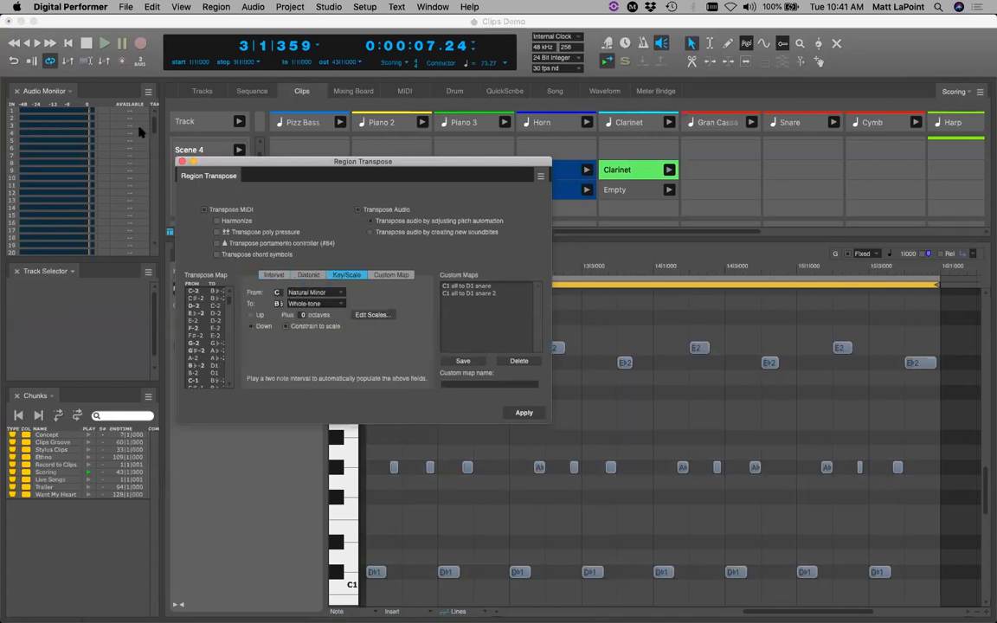
pyautogui.click(181, 162)
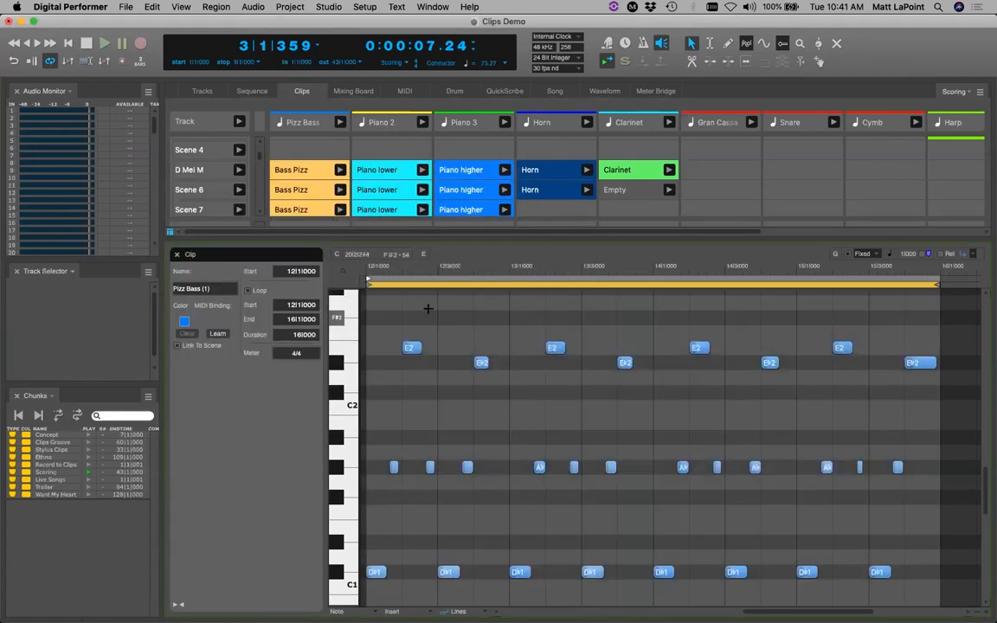
pyautogui.click(176, 254)
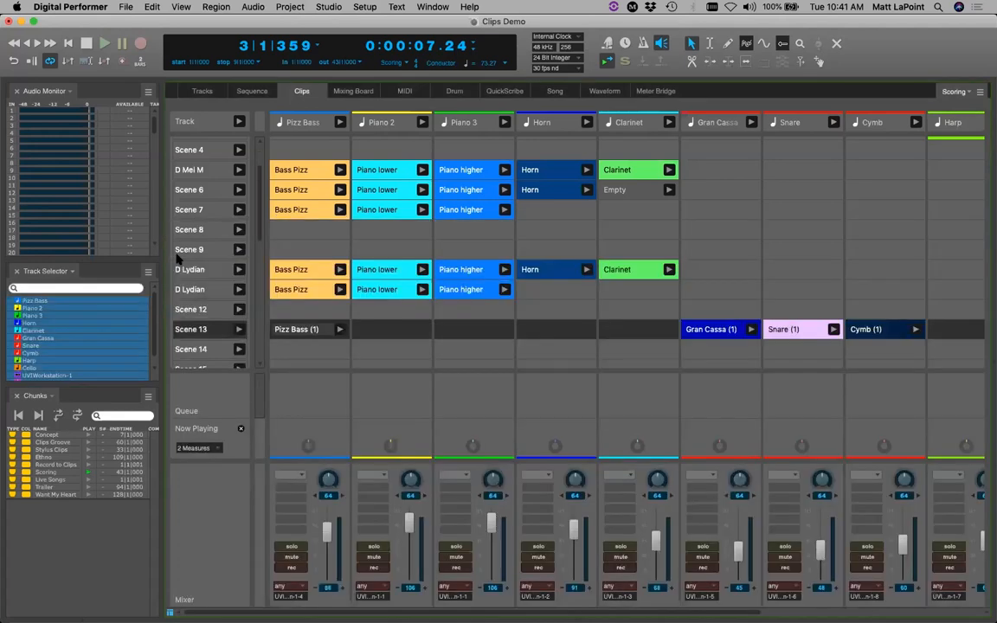
# Make Live Songs the active sequence in the tracks overview and save the project
pyautogui.click(287, 330)
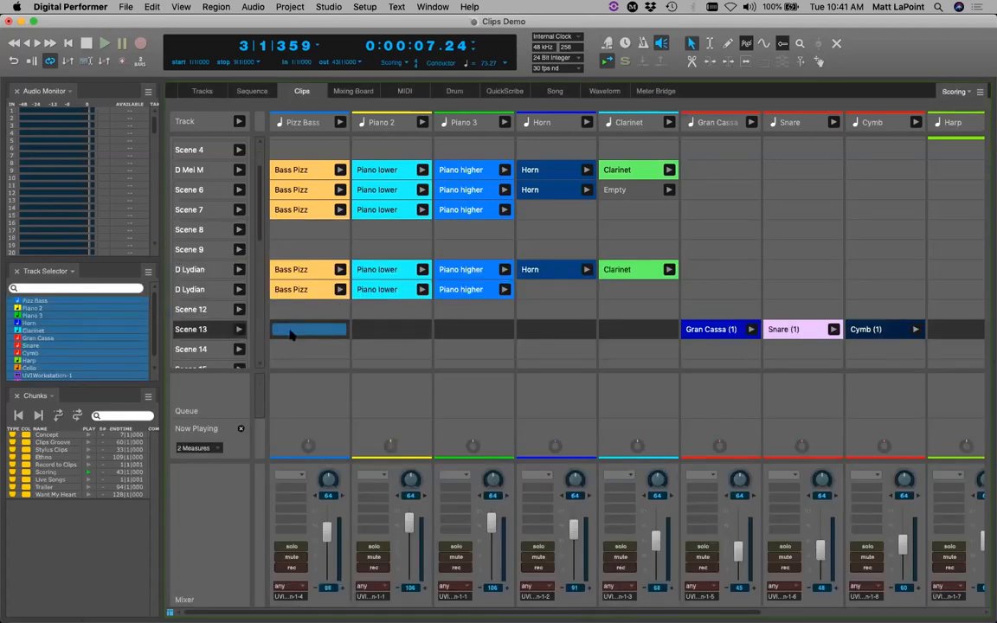
pyautogui.click(206, 92)
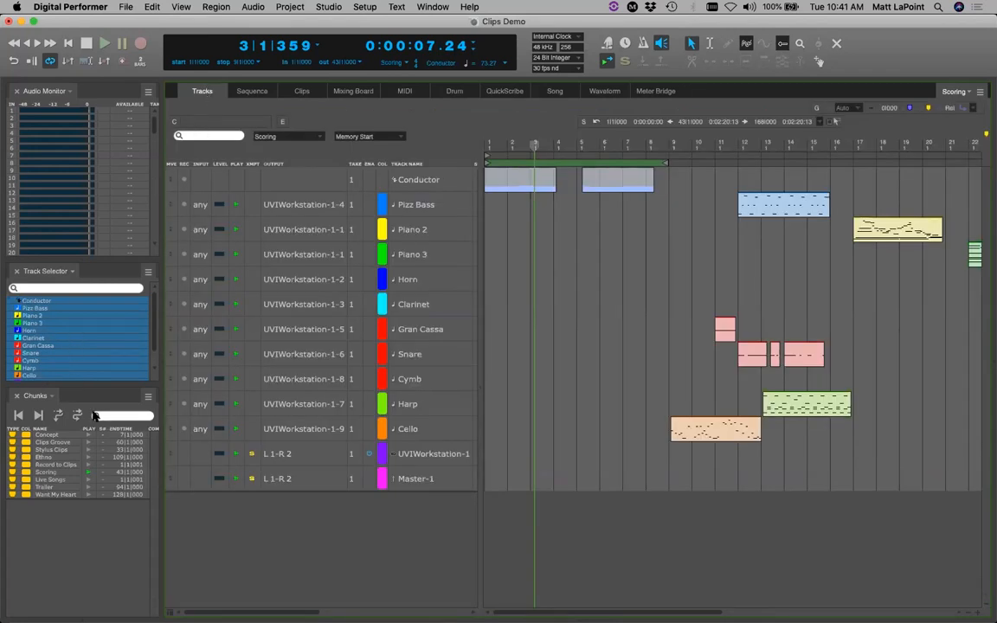
pyautogui.click(88, 480)
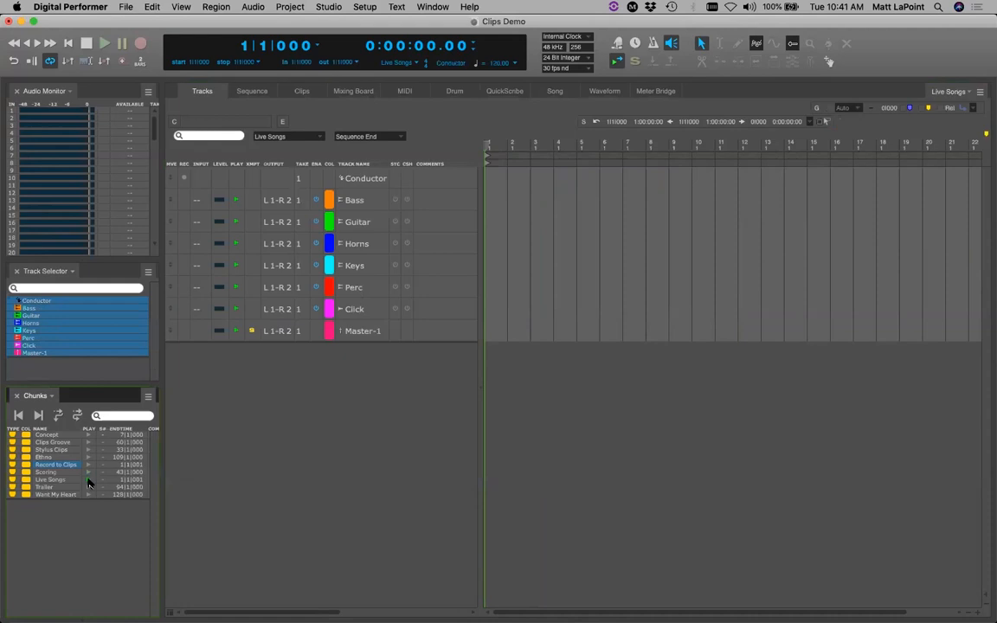
pyautogui.press('super+s')
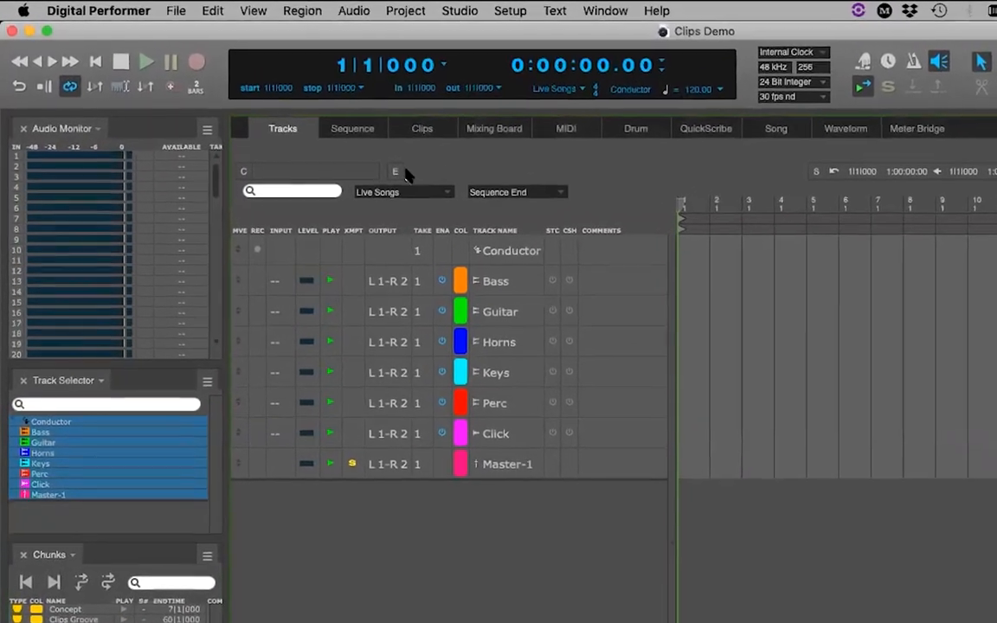
# Select the Live Songs tracks from Bass to Master-1 and show the sequence's clips
pyautogui.click(507, 290)
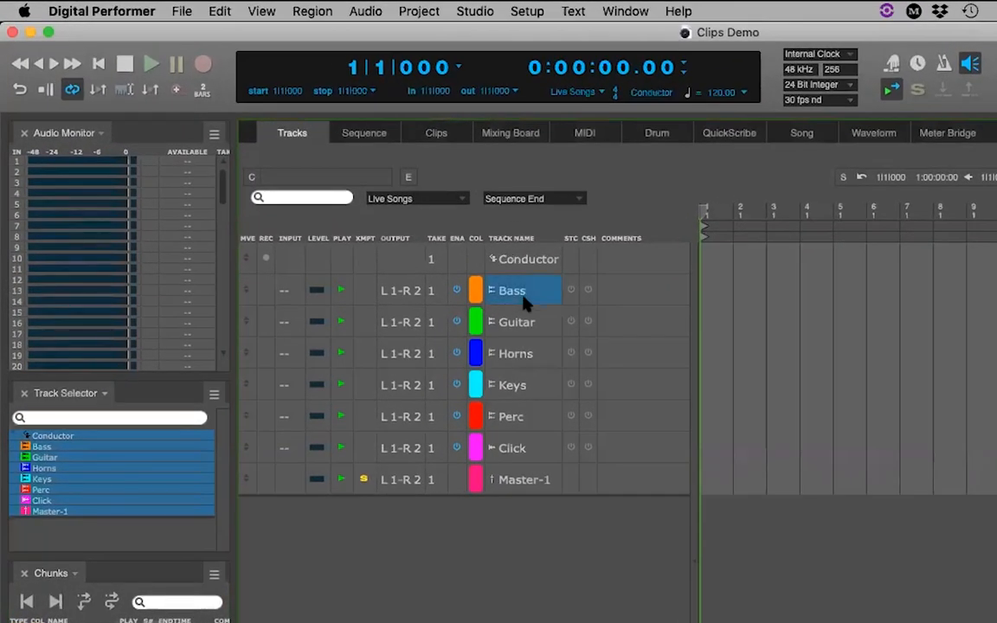
pyautogui.moveTo(535, 368); pyautogui.dragTo(532, 492)
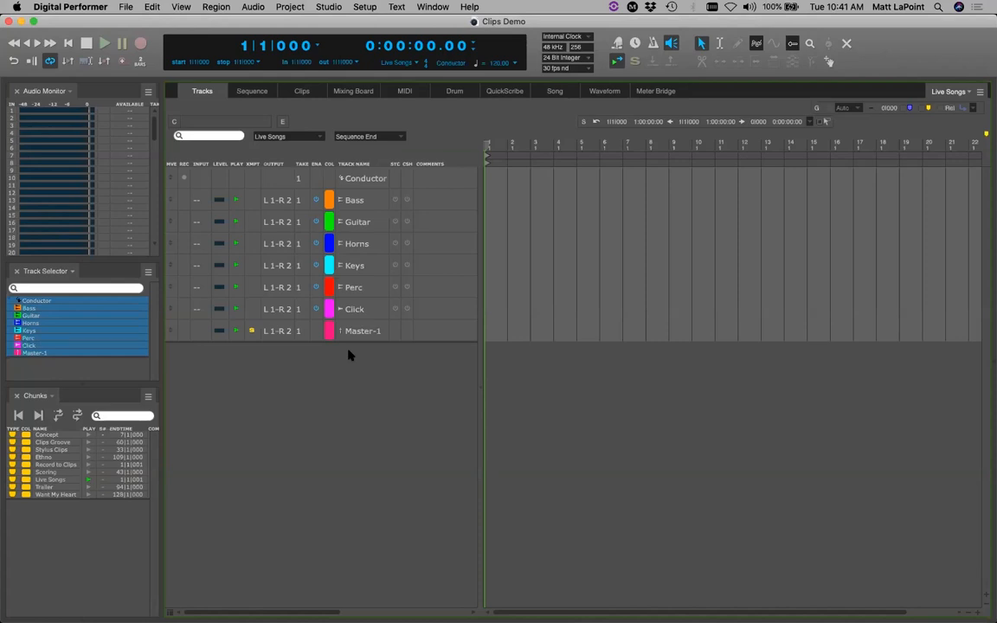
pyautogui.moveTo(374, 197); pyautogui.dragTo(354, 389)
pyautogui.hotkey('shift', 'c')
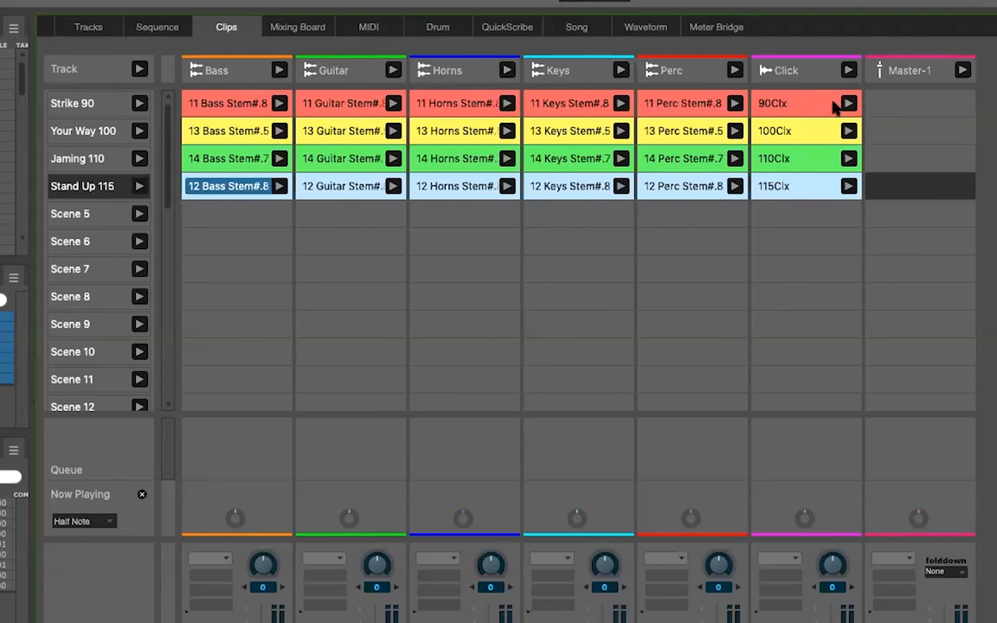
# Inspect the clip settings and waveforms of Strike 90's Bass and Guitar clips and close the clip editor
pyautogui.click(236, 103)
pyautogui.doubleClick(236, 103)
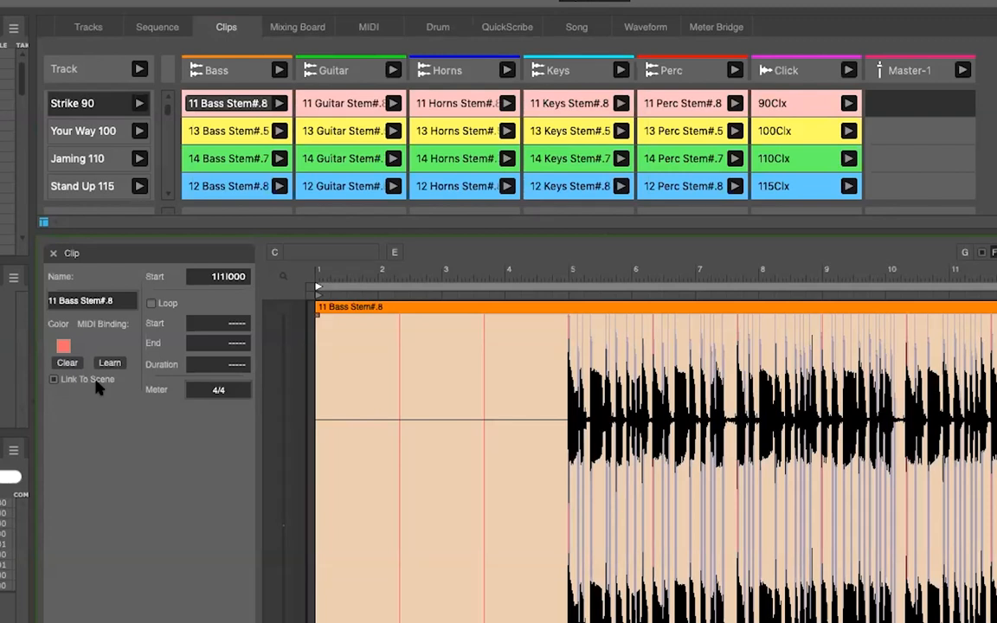
pyautogui.click(331, 101)
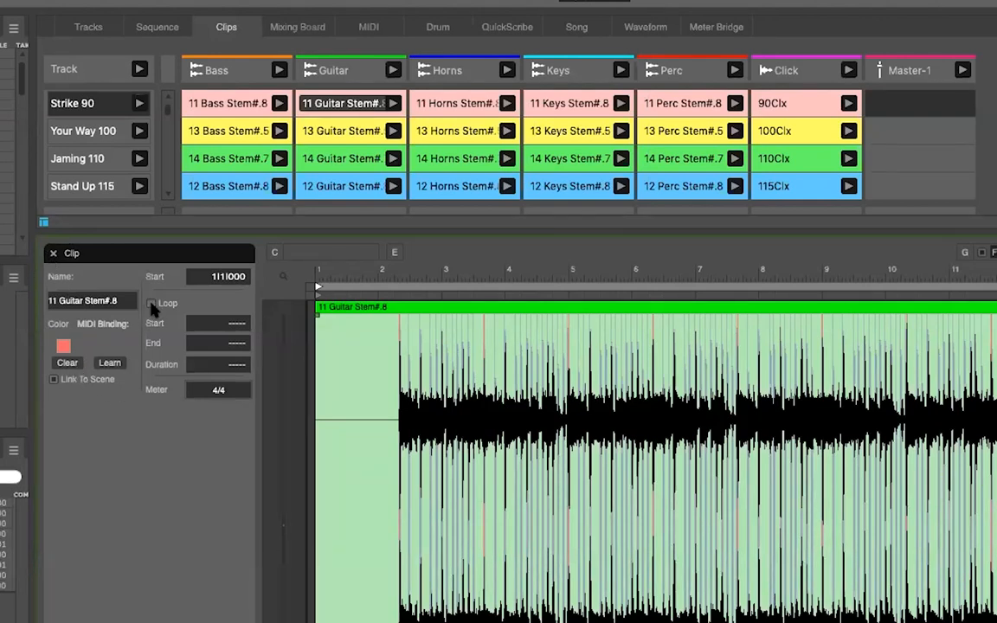
pyautogui.click(47, 225)
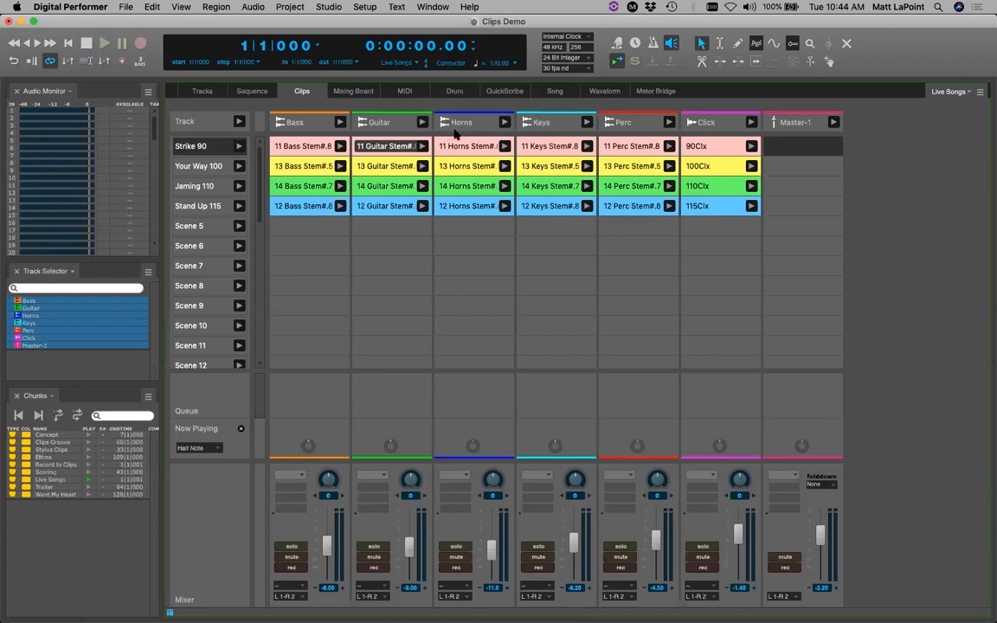
# Mute the Horns and Guitar tracks in the clips mixer and unmute both again
pyautogui.click(459, 559)
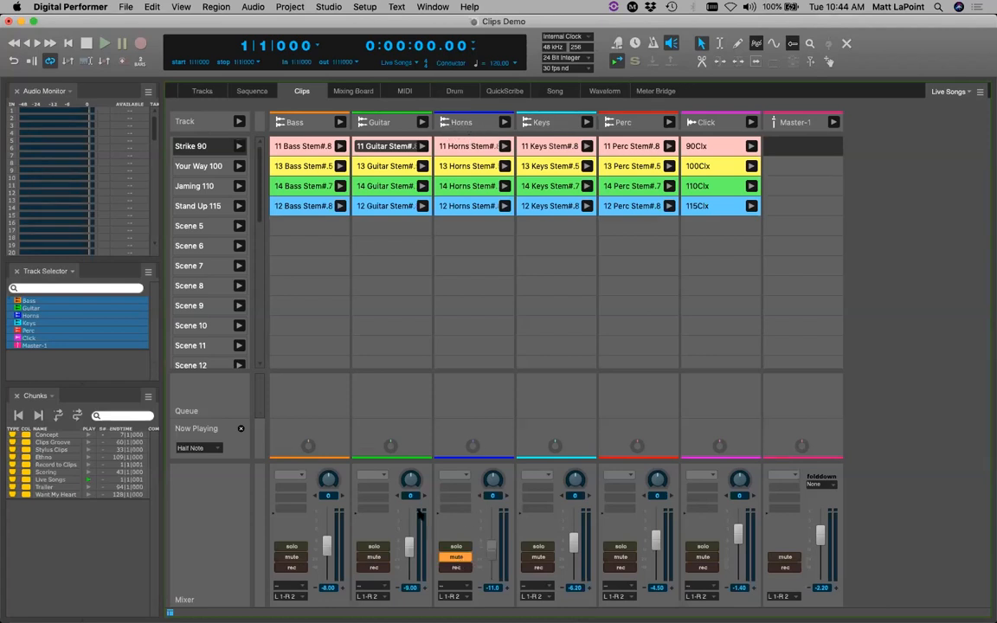
pyautogui.click(374, 557)
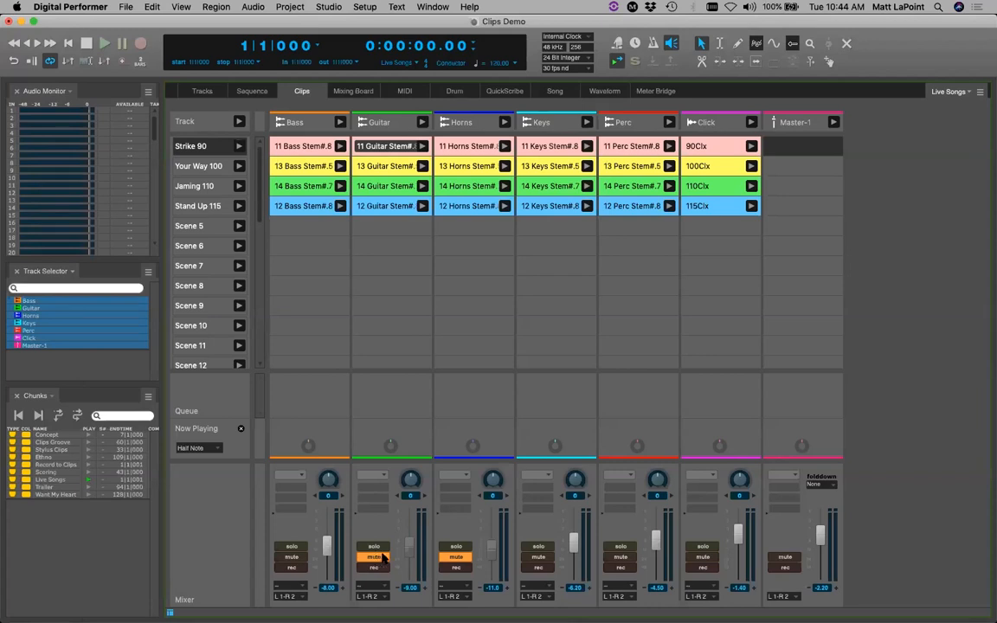
pyautogui.click(375, 557)
pyautogui.click(452, 559)
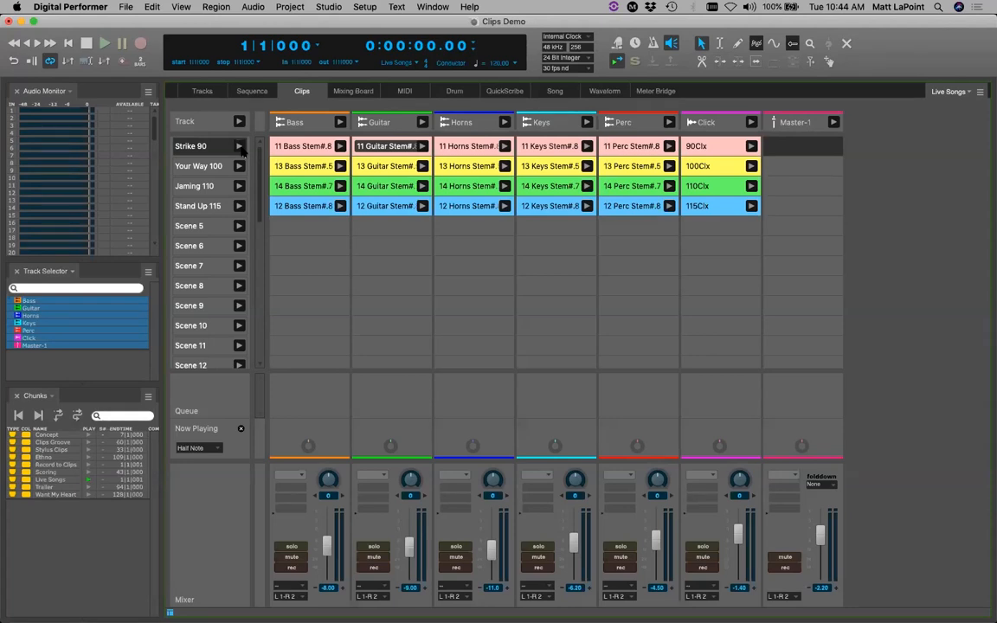
# Launch the Strike 90 scene, follow it with Your Way 100, and stop all clips and the playback
pyautogui.click(239, 146)
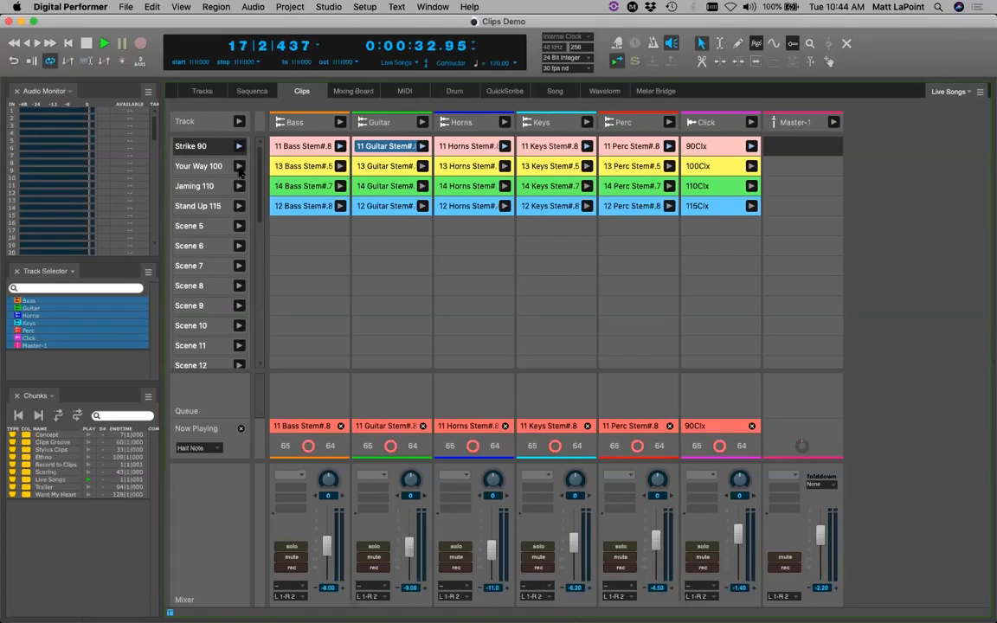
pyautogui.click(239, 166)
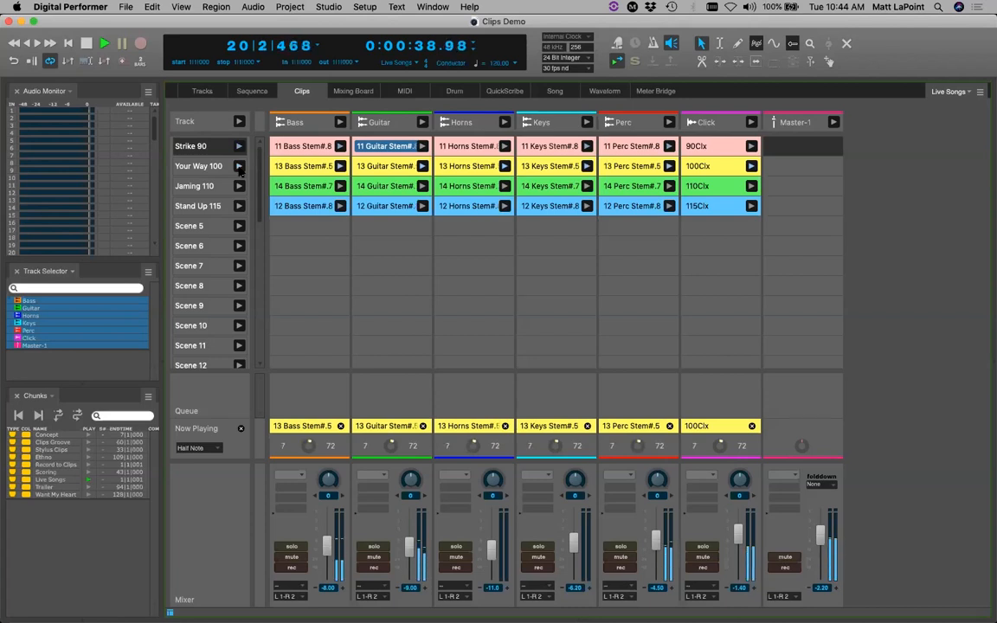
pyautogui.click(240, 428)
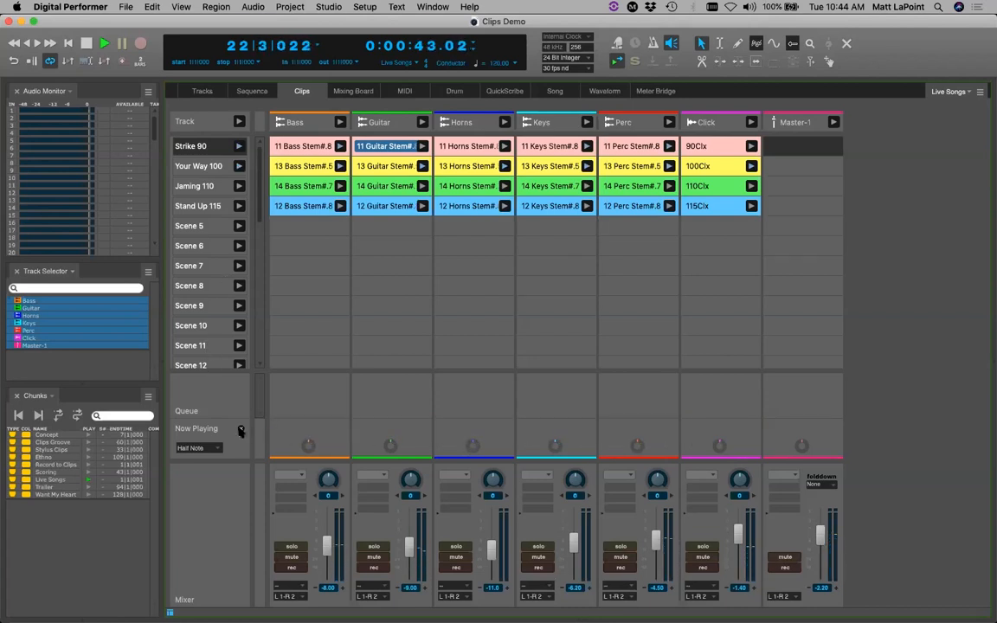
pyautogui.click(86, 45)
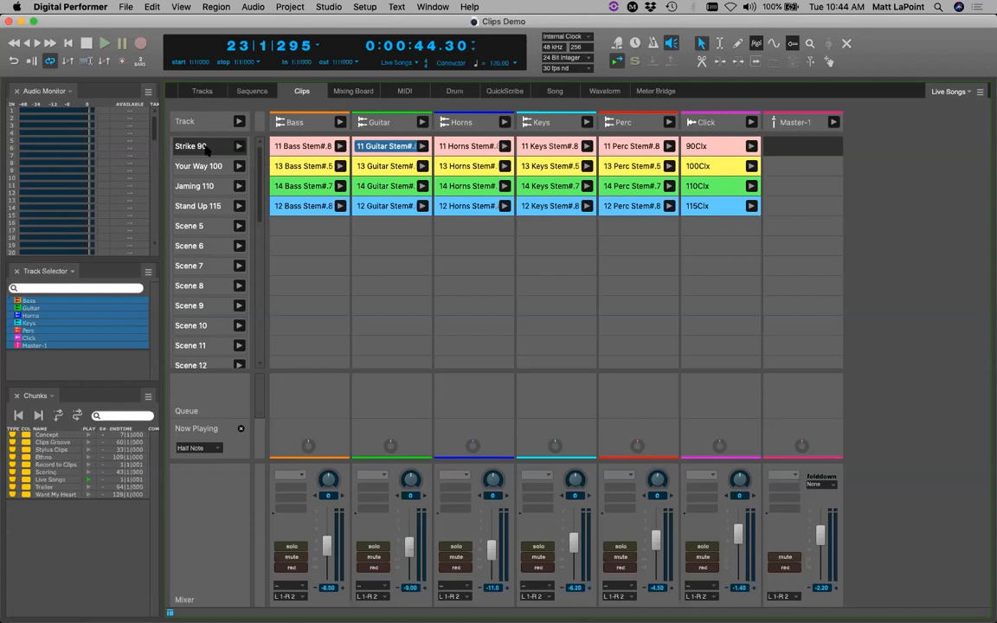
# View the Live Songs tracks overview and sequence editor and return to the clips grid
pyautogui.click(202, 91)
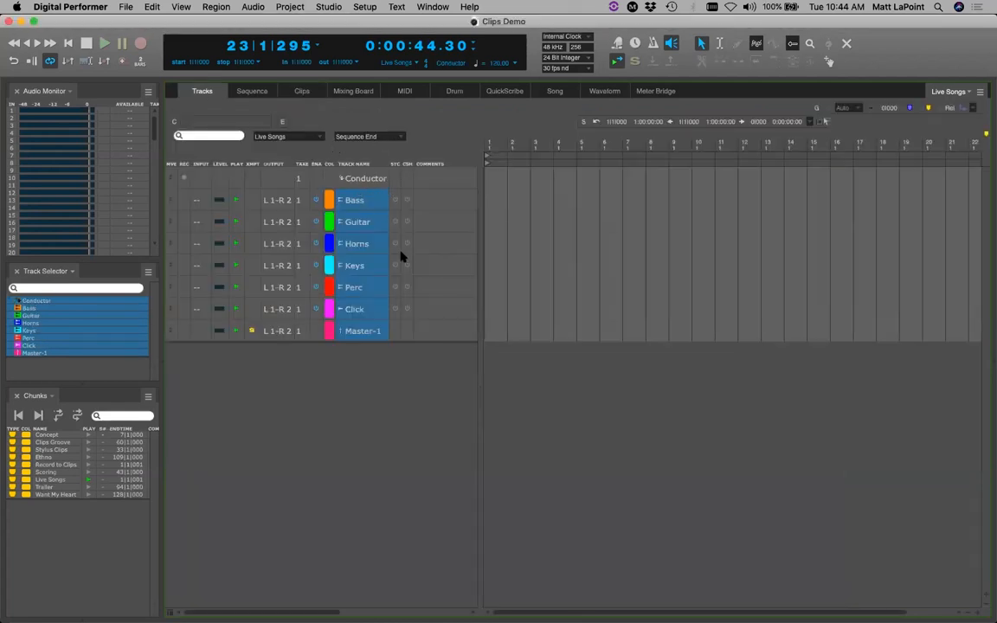
pyautogui.click(257, 93)
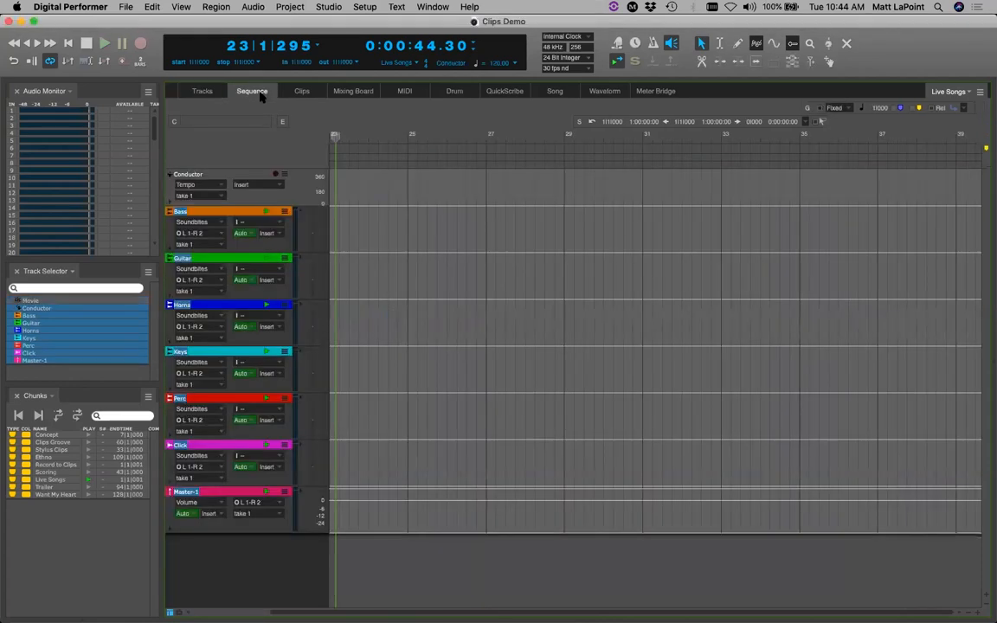
pyautogui.click(300, 92)
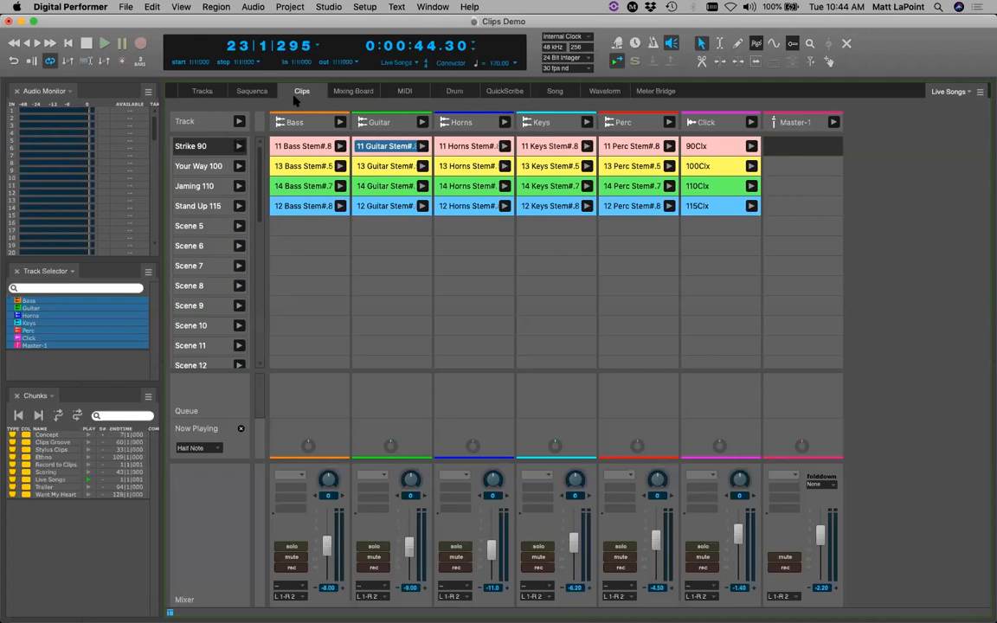
# Mute the Click track, check its play status in the tracks overview, and return to the clips grid
pyautogui.click(702, 557)
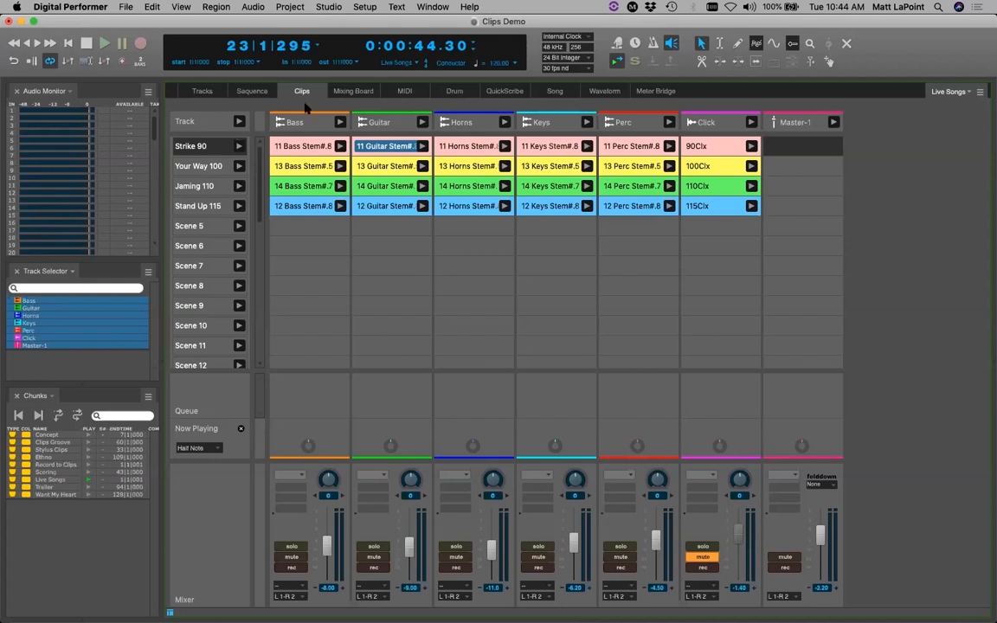
pyautogui.click(186, 88)
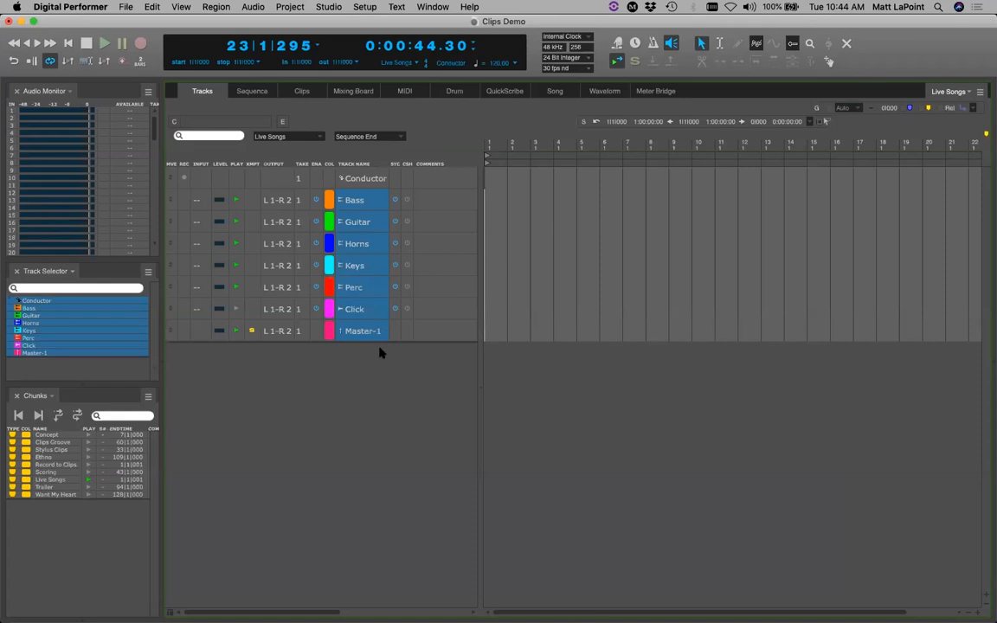
pyautogui.click(302, 91)
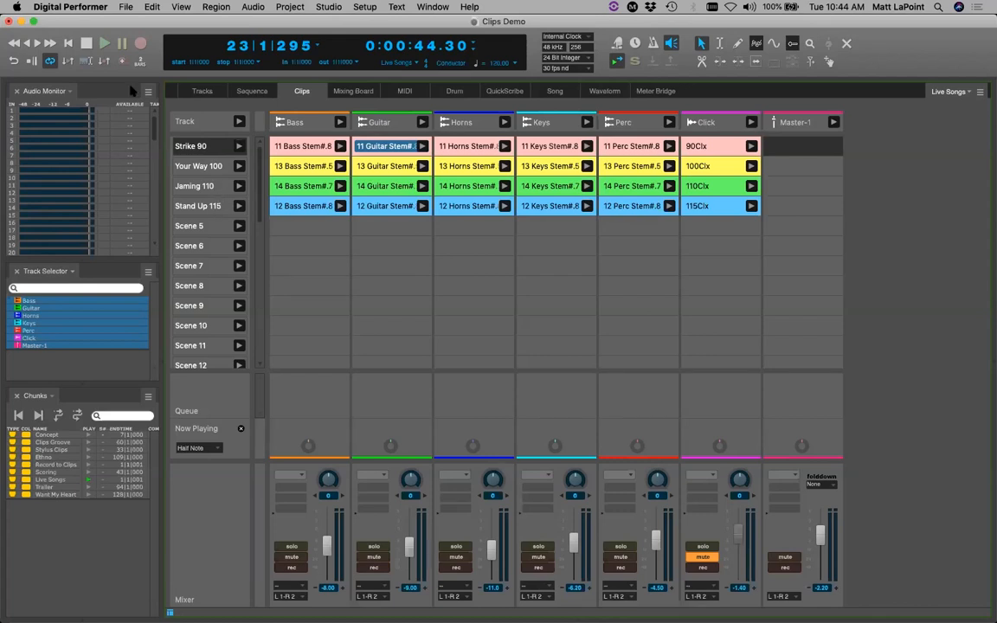
# Rewind to the start, launch the Strike 90, Your Way 100 and Jaming 110 scenes in turn, and stop all clips
pyautogui.click(67, 44)
pyautogui.click(239, 146)
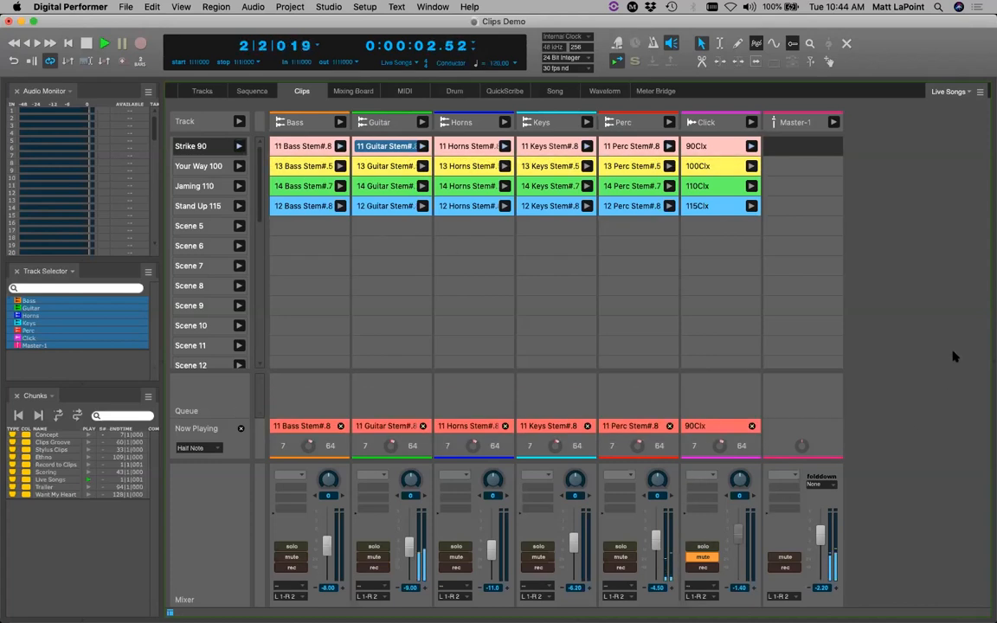
pyautogui.click(239, 166)
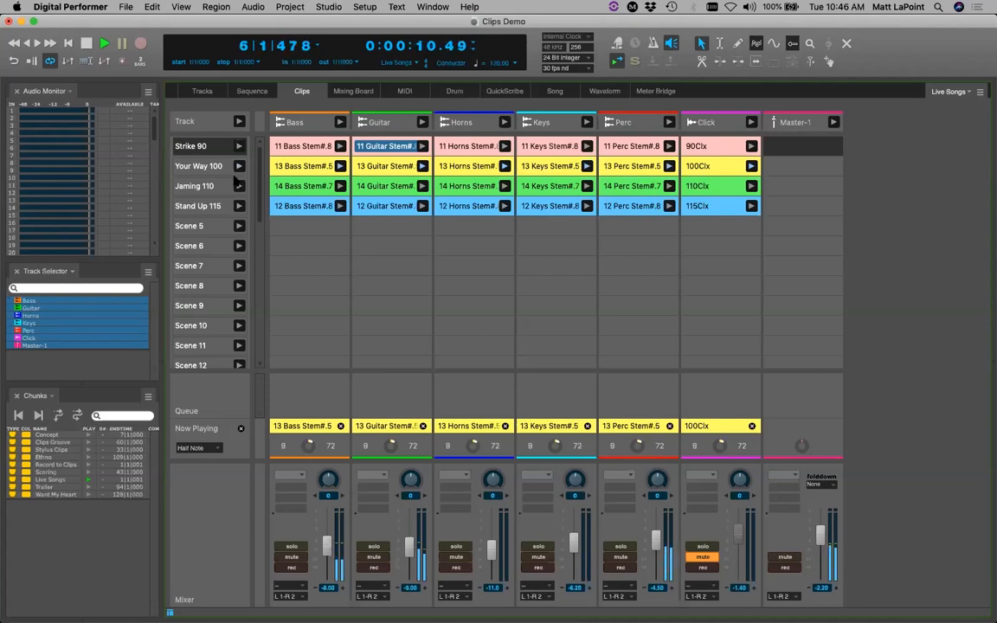
pyautogui.click(239, 186)
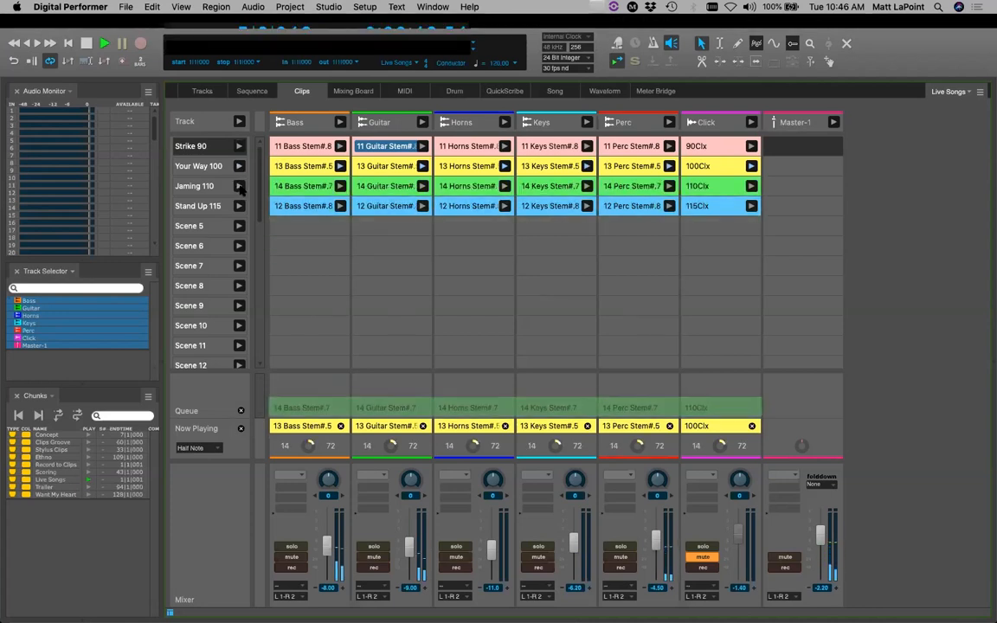
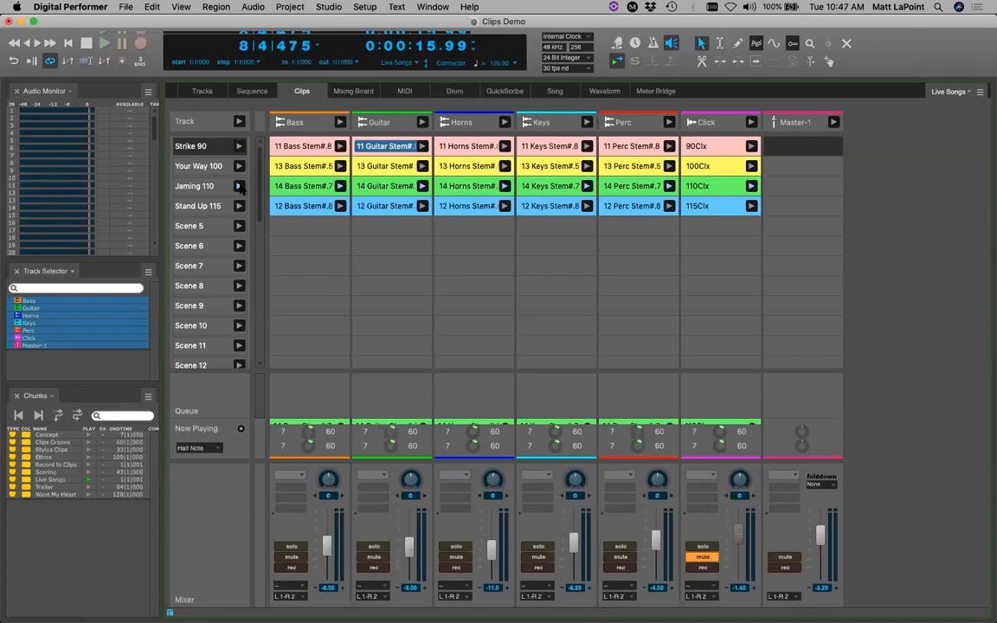
pyautogui.click(240, 186)
pyautogui.click(242, 429)
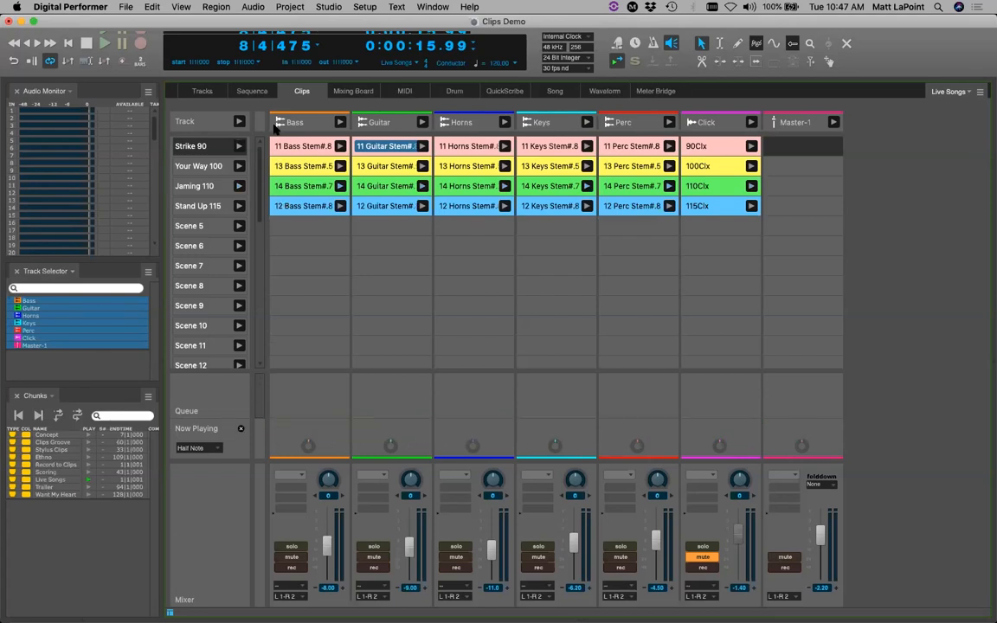
# Return playback to the start and switch to the Trailer sequence
pyautogui.click(69, 42)
pyautogui.click(88, 488)
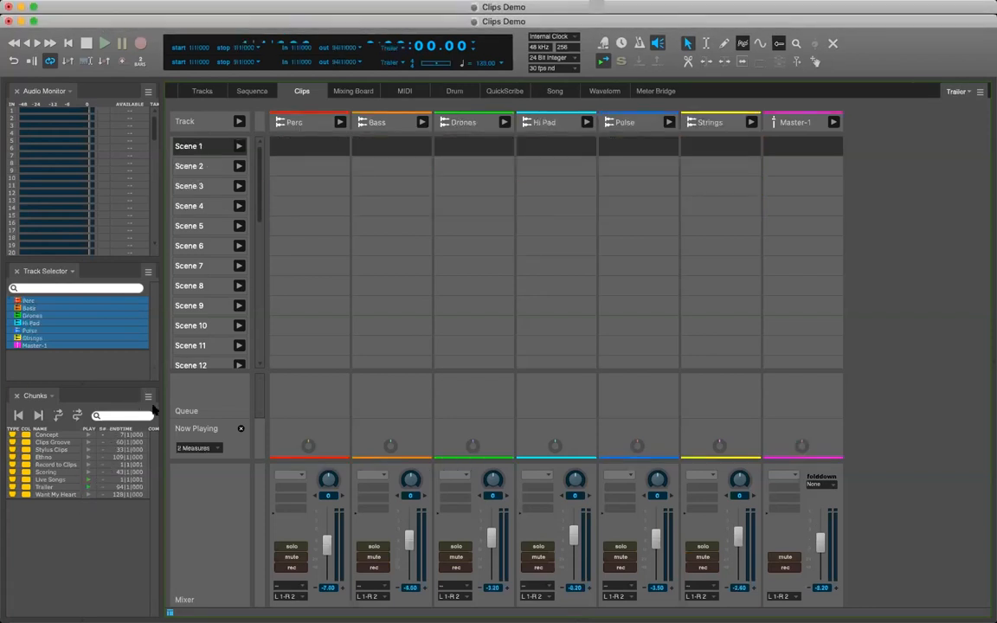
# Save the project and view the Trailer sequence's tracks overview and mixing board
pyautogui.click(202, 91)
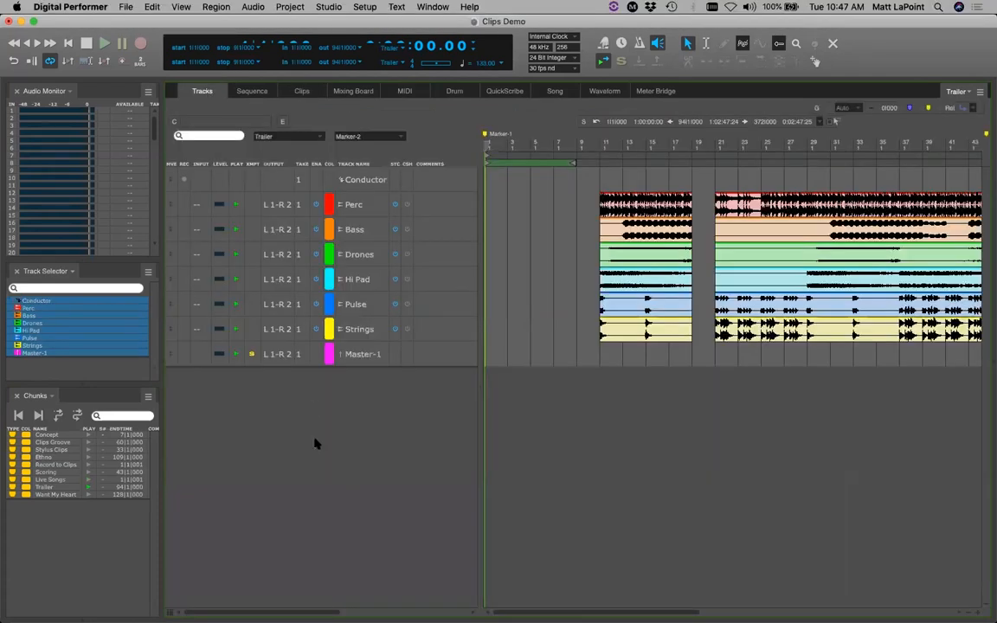
pyautogui.press('super+s')
pyautogui.click(353, 92)
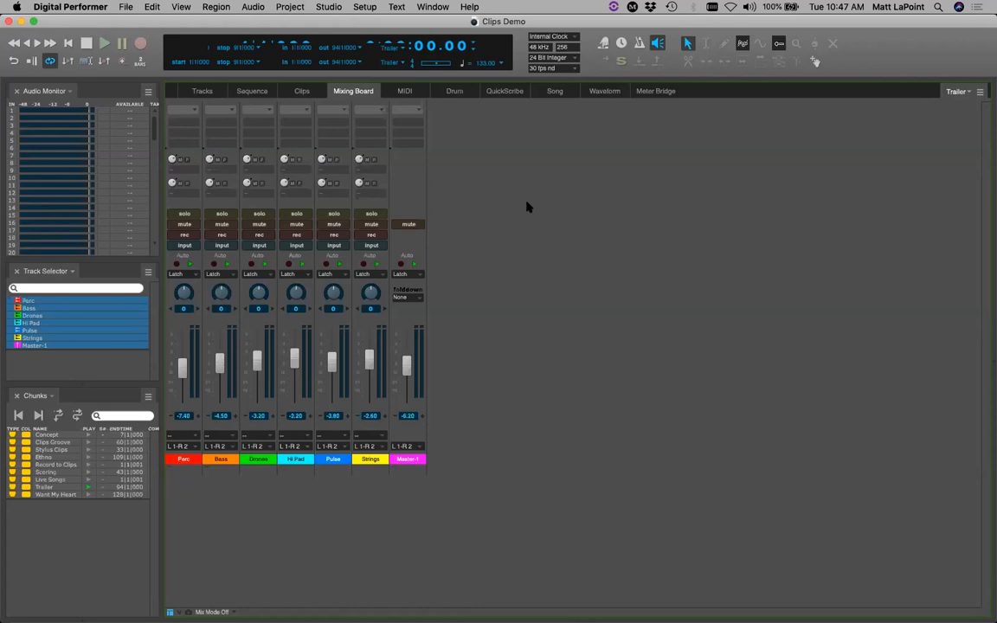
pyautogui.click(185, 86)
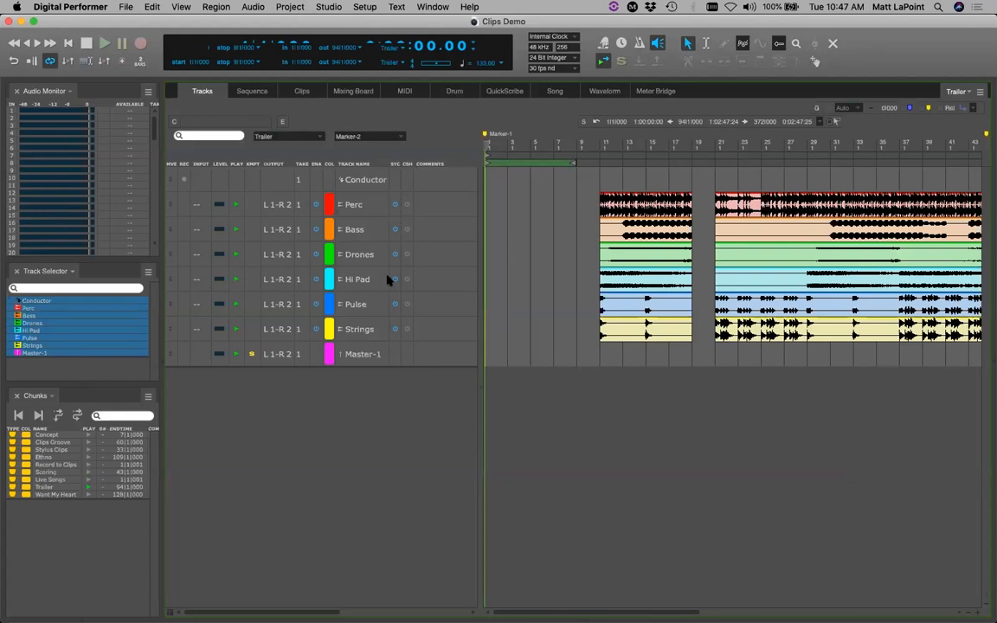
# Copy the six stem soundbites between measures 11 and 19 in the sequence editor, from Perc through Strings
pyautogui.click(248, 90)
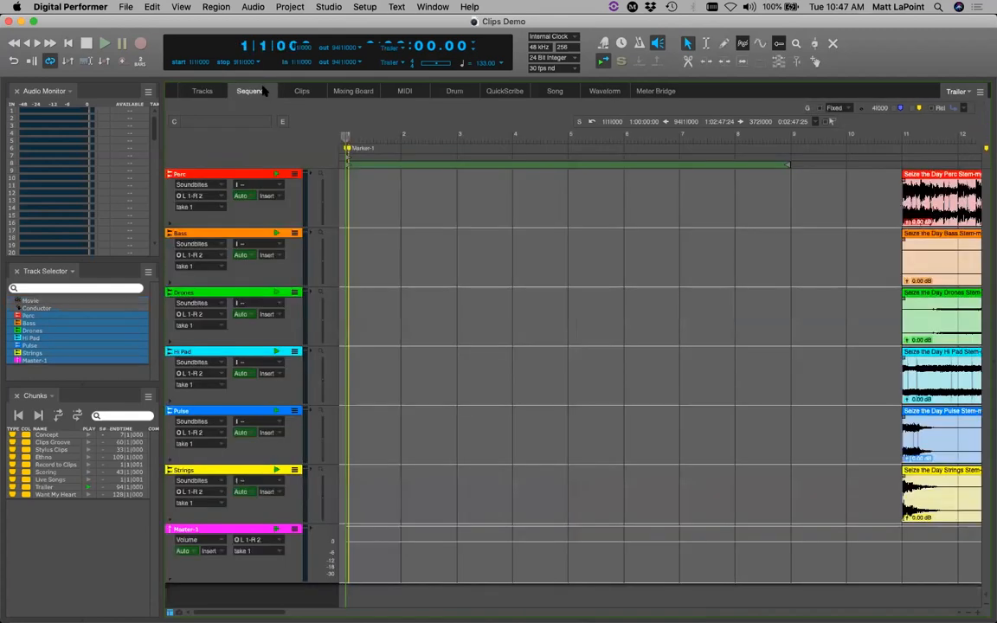
pyautogui.click(491, 282)
pyautogui.moveTo(270, 613); pyautogui.dragTo(334, 613)
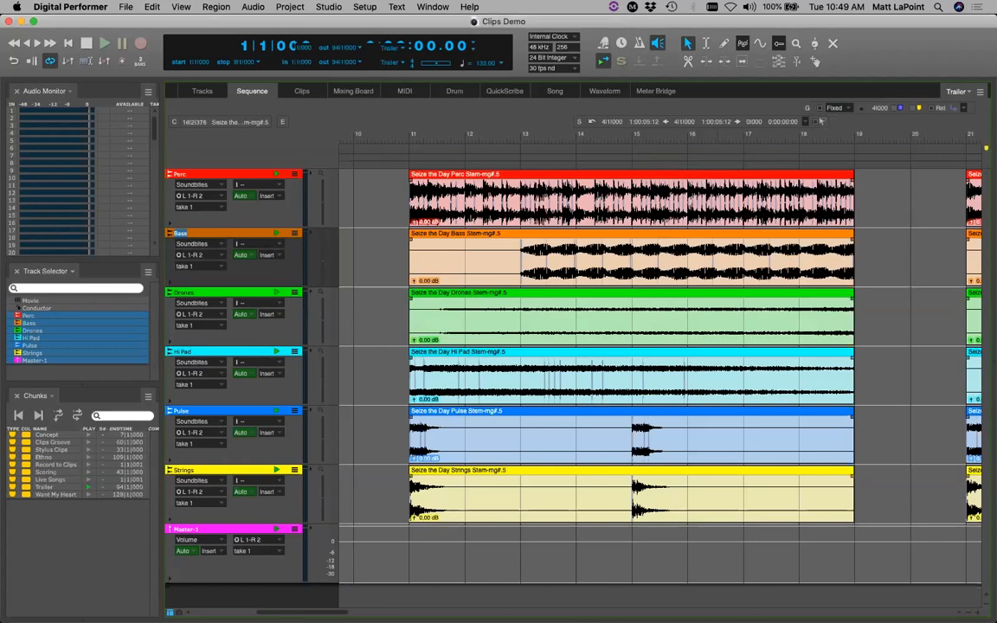
pyautogui.moveTo(412, 182); pyautogui.dragTo(862, 499)
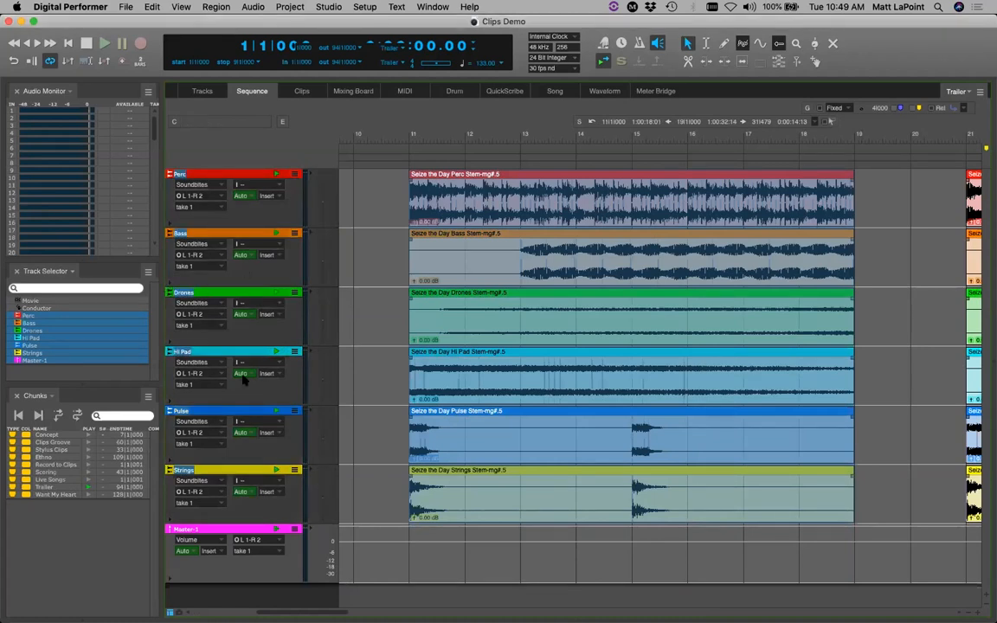
pyautogui.press('super+c')
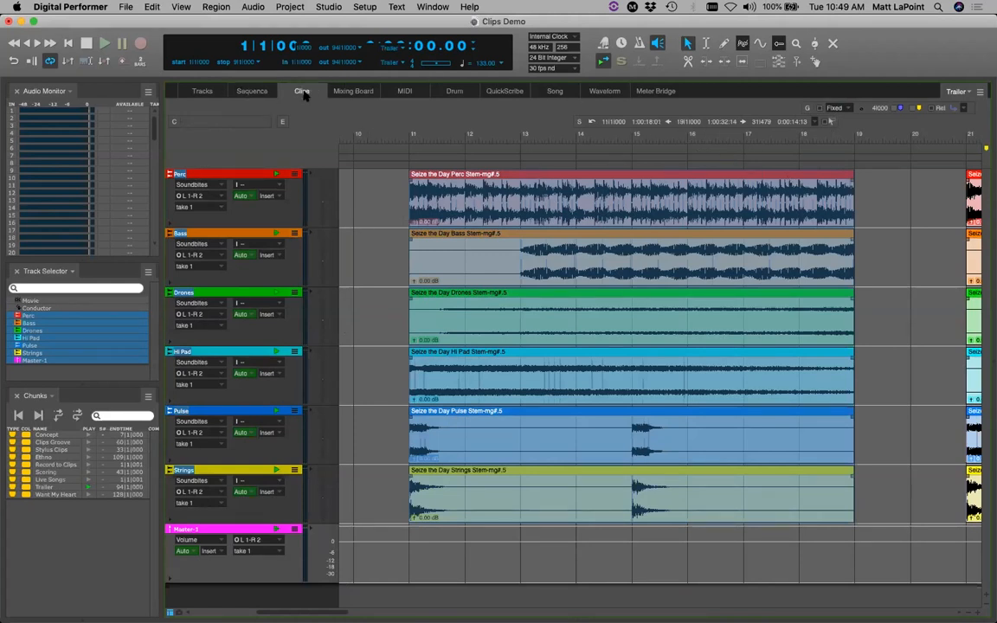
# Paste the copied stem sections as clips into Scene 2 of the clips grid, starting at the Perc track
pyautogui.click(302, 92)
pyautogui.click(292, 165)
pyautogui.press('super+v')
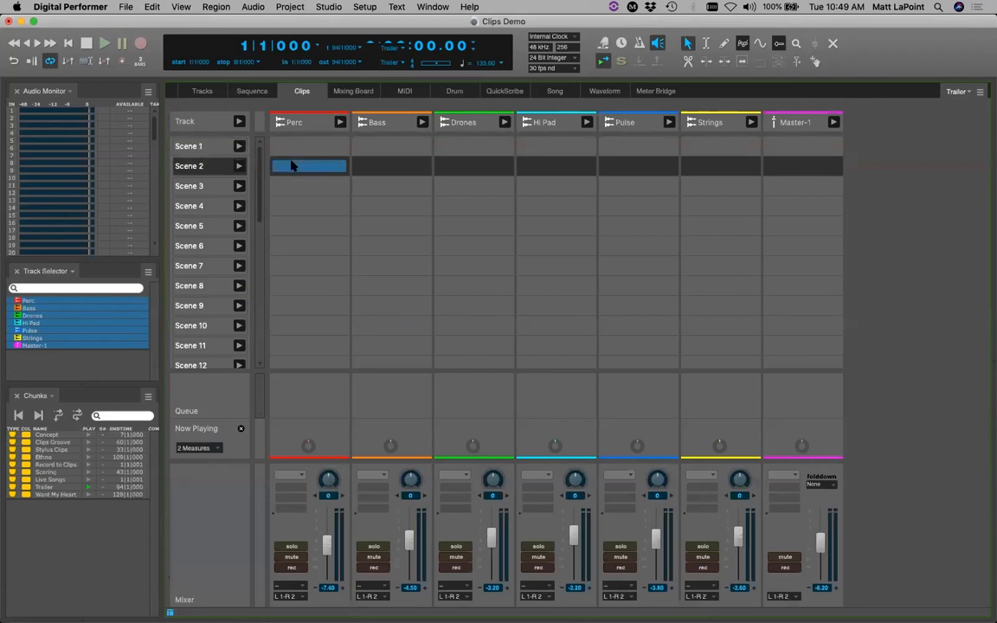
pyautogui.press('super+v')
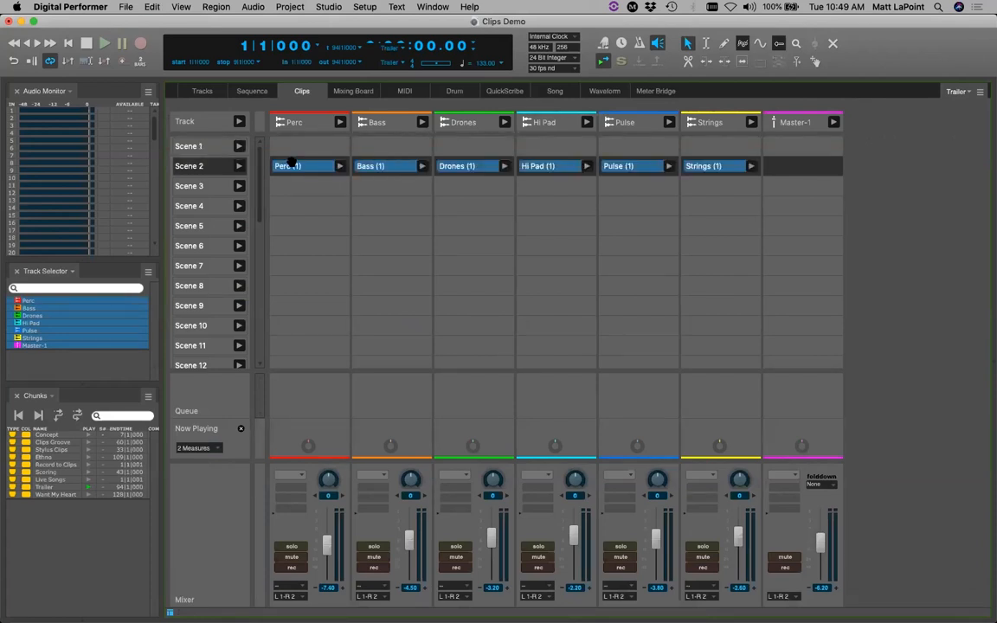
# Set the color of the Scene 2 clips to light violet-blue
pyautogui.rightClick(293, 164)
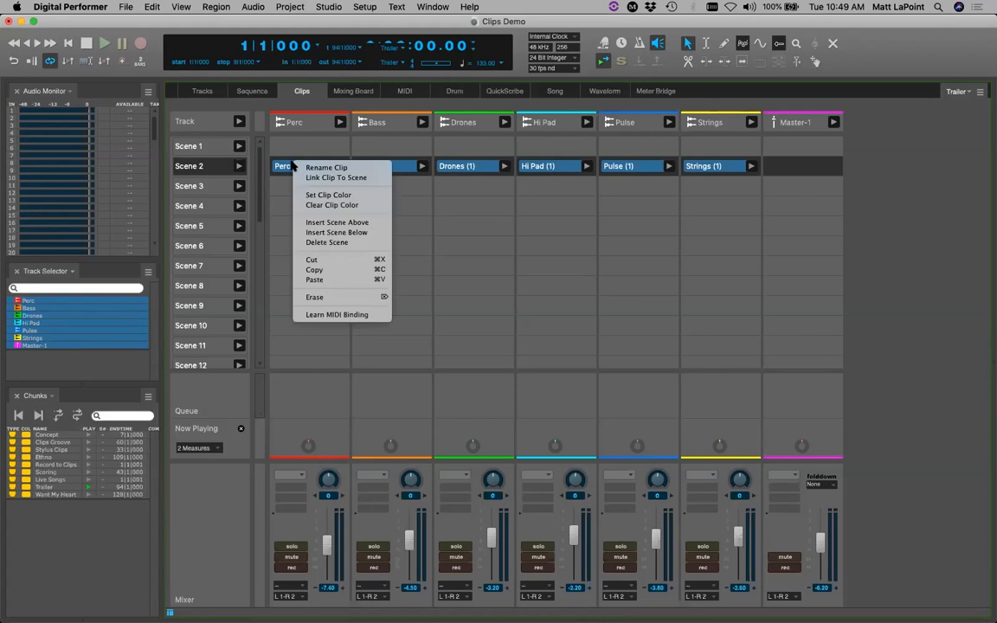
pyautogui.click(328, 195)
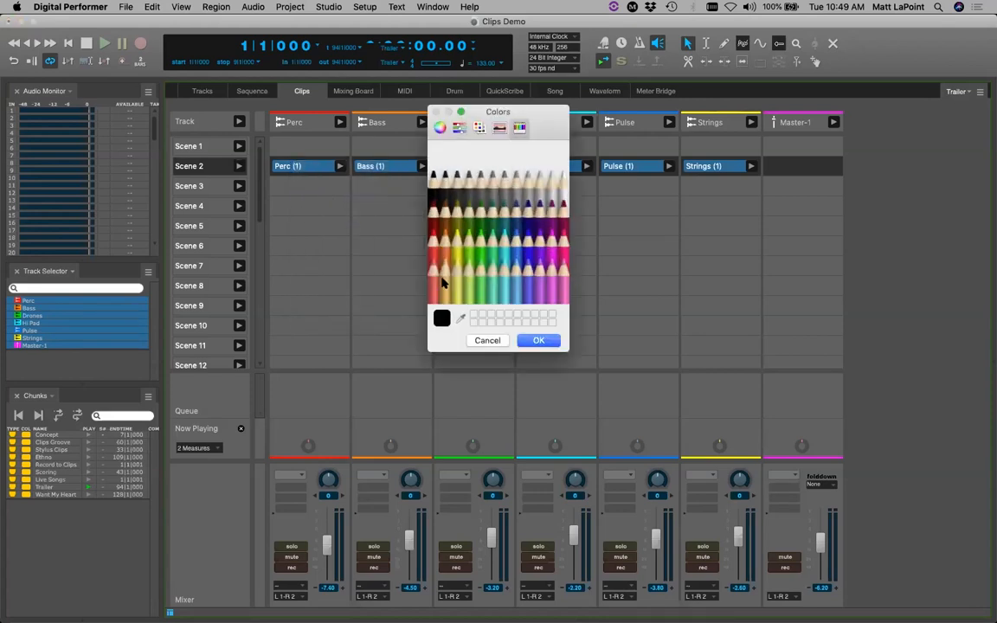
pyautogui.click(527, 275)
pyautogui.click(537, 341)
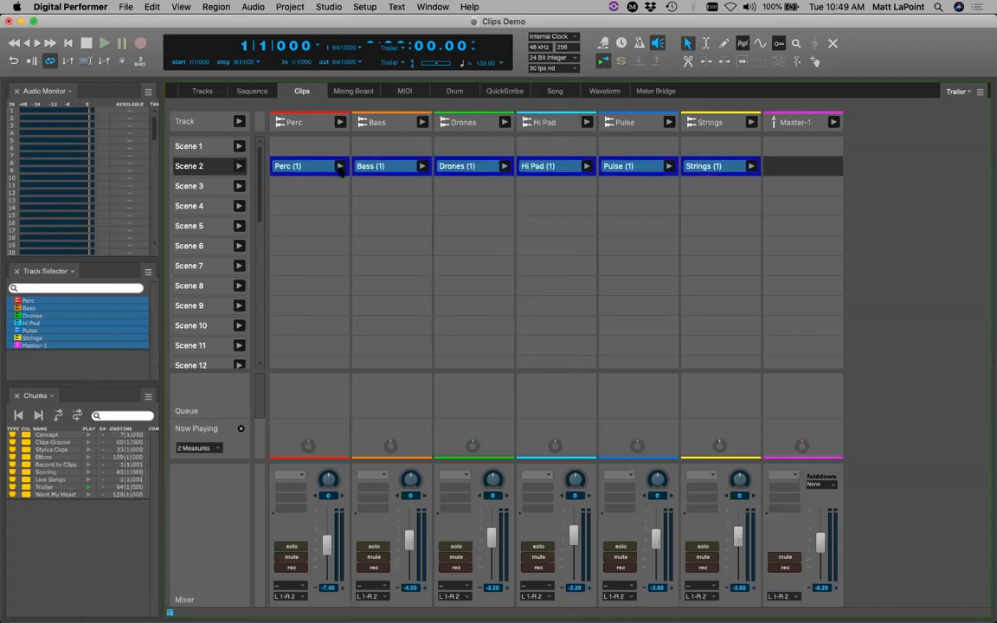
# Select and copy measures 61 to 69 across all six stem tracks in the sequence editor
pyautogui.click(252, 91)
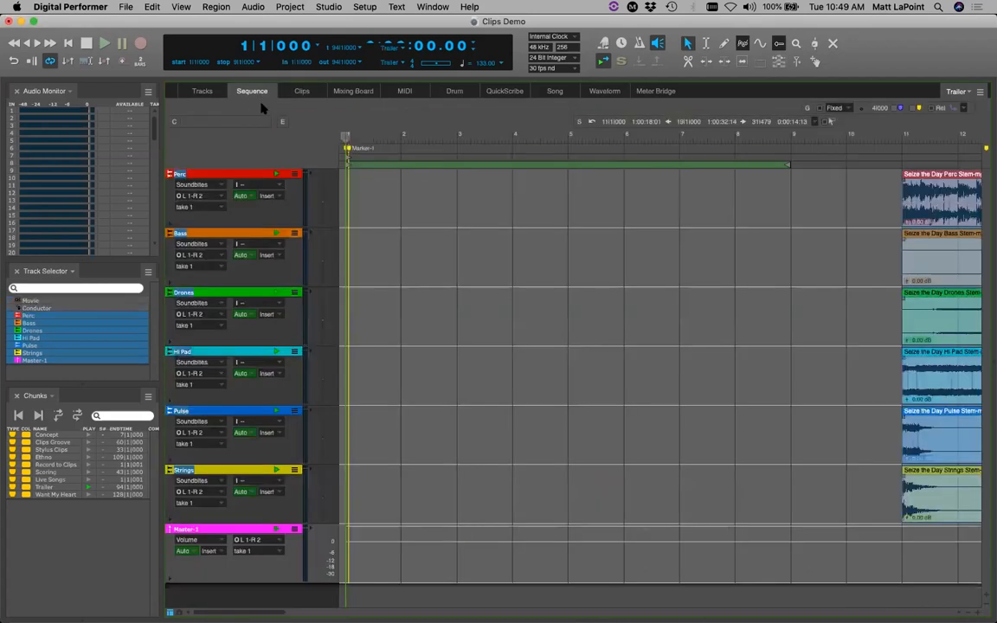
pyautogui.hscroll(15, 355, 601)
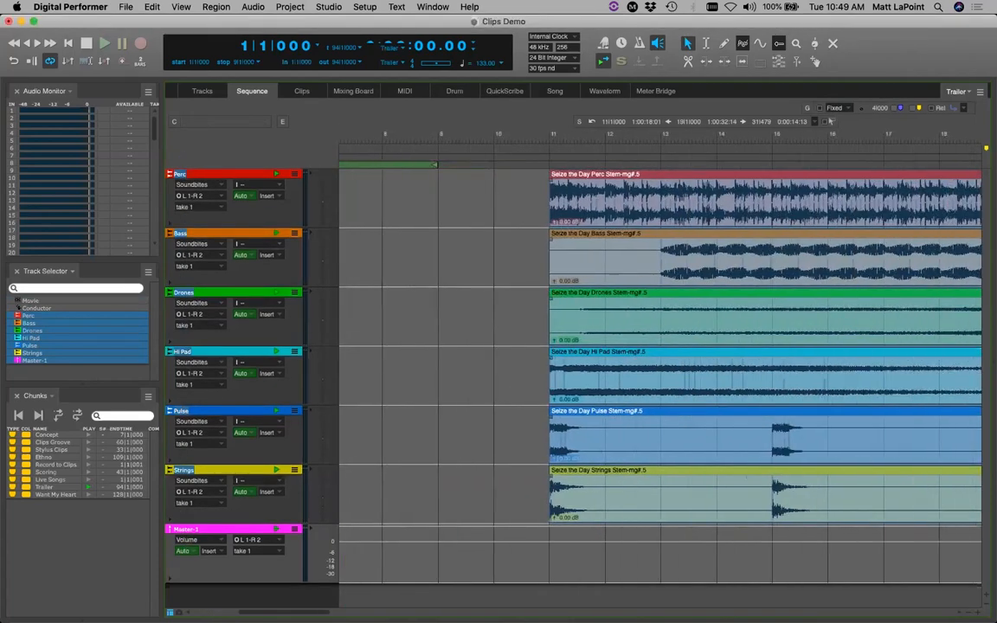
pyautogui.hscroll(6, 500, 593)
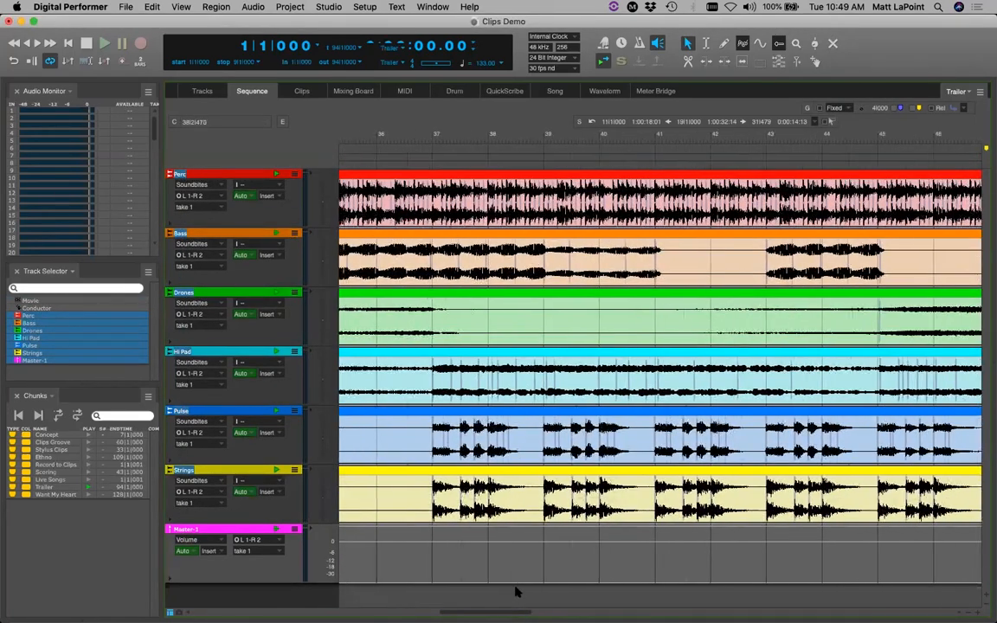
pyautogui.hscroll(6, 567, 589)
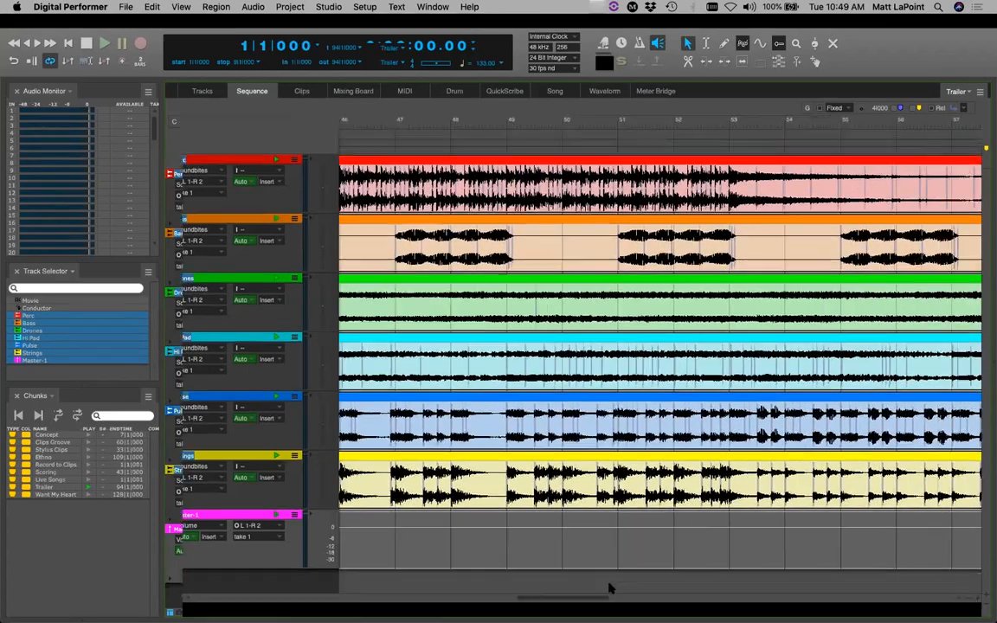
pyautogui.hscroll(3, 668, 585)
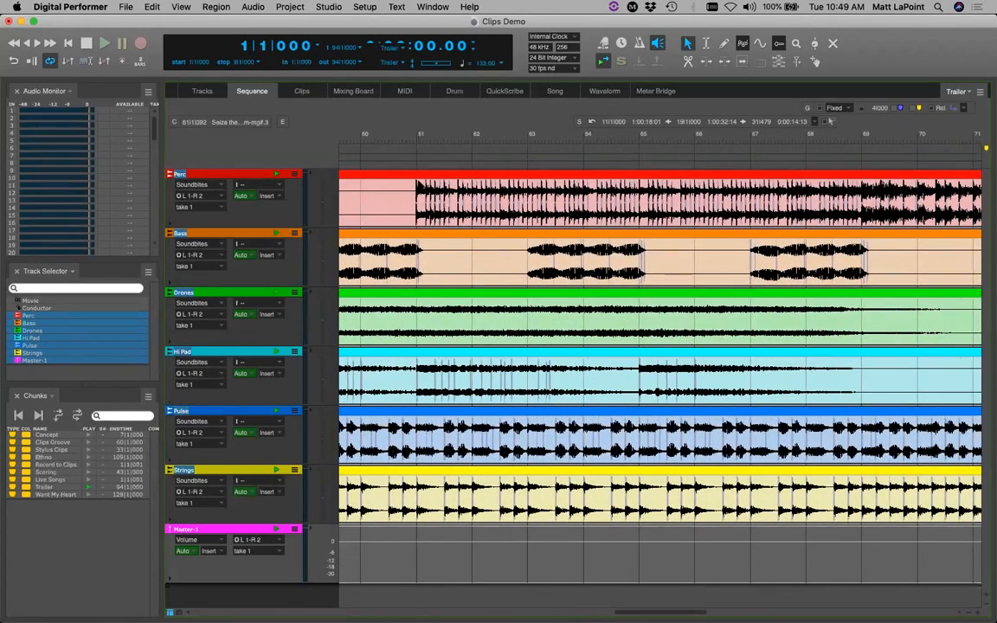
pyautogui.moveTo(420, 182); pyautogui.dragTo(852, 500)
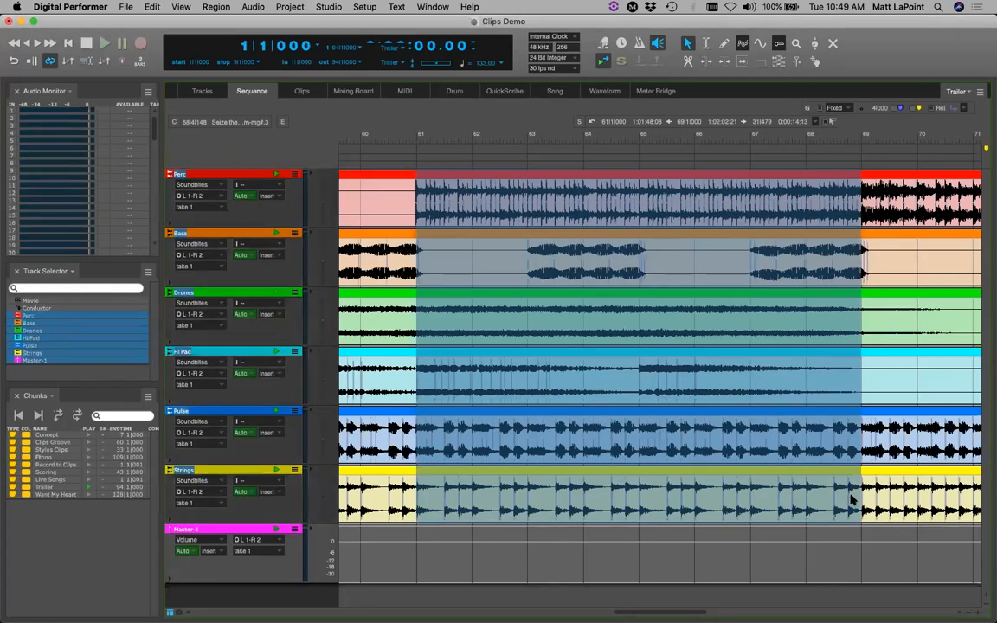
# Paste the second copied section as clips into Scene 4, starting at the Perc track
pyautogui.click(301, 91)
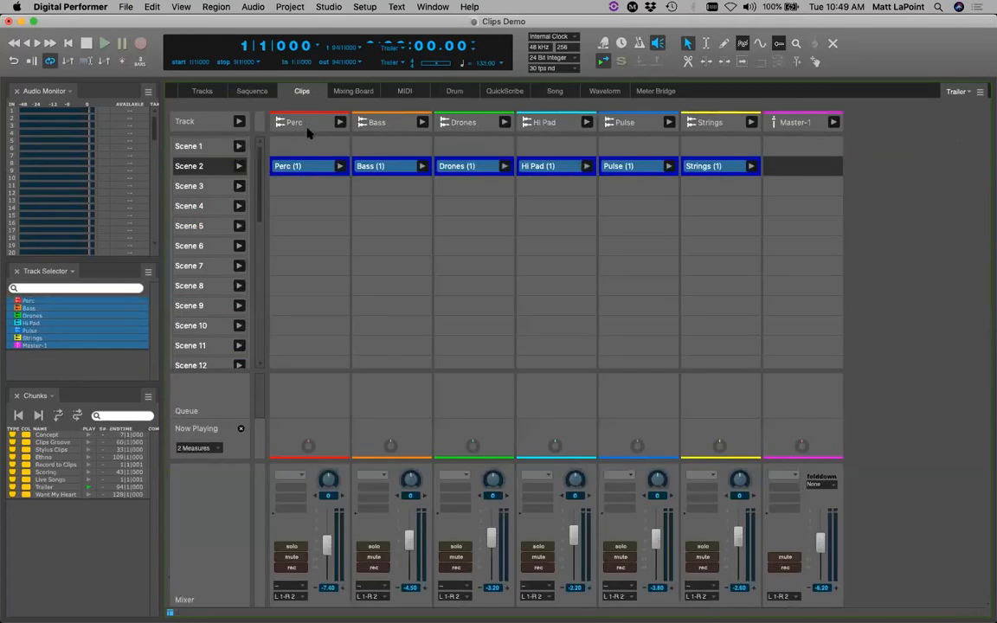
pyautogui.click(286, 206)
pyautogui.press('super+v')
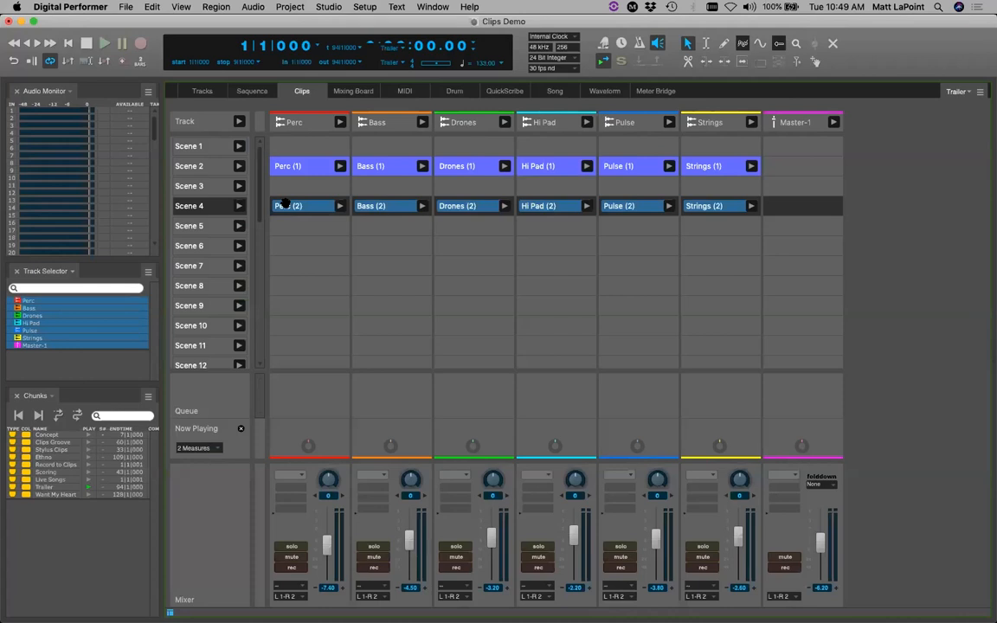
# Set the color of the Scene 4 clips to light green
pyautogui.rightClick(284, 206)
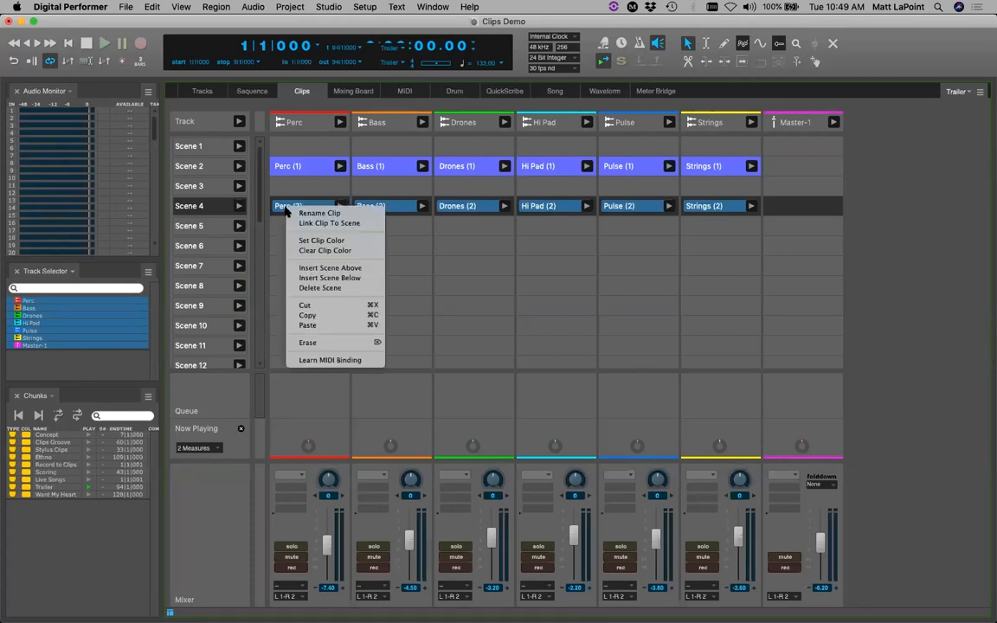
pyautogui.click(333, 241)
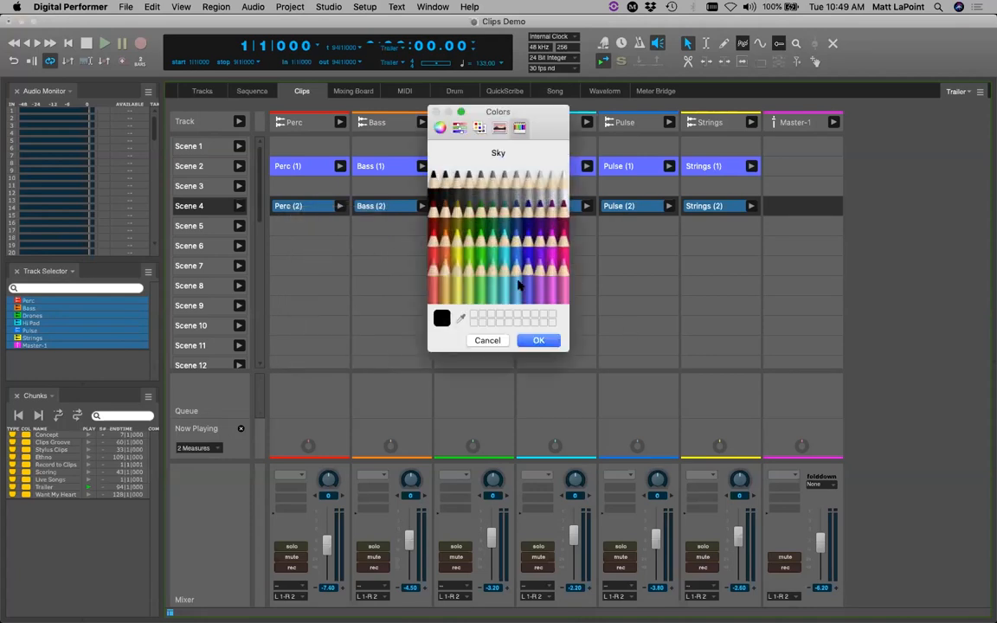
pyautogui.click(480, 283)
pyautogui.click(537, 340)
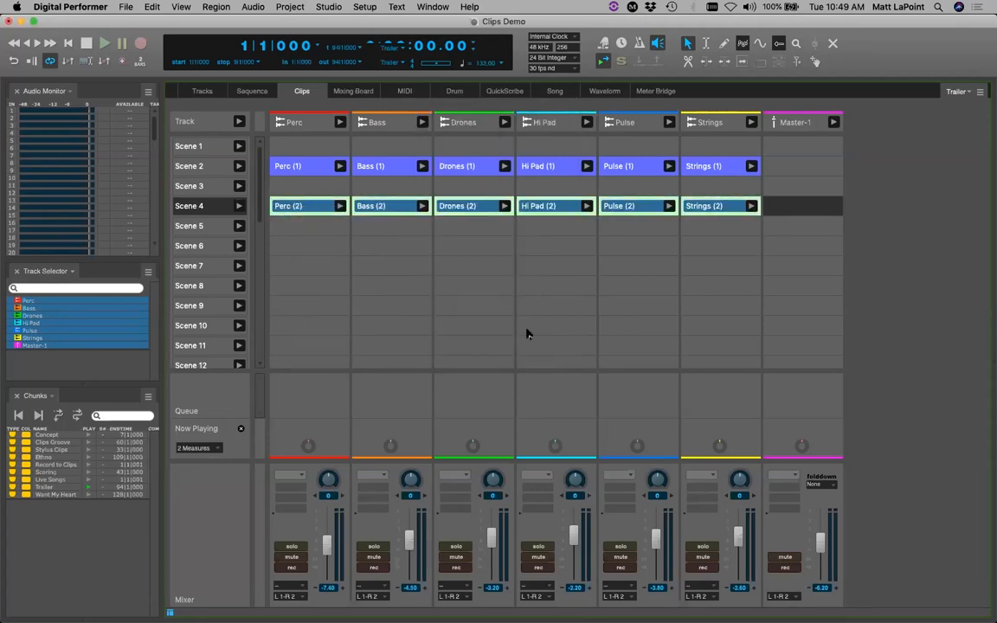
pyautogui.click(404, 243)
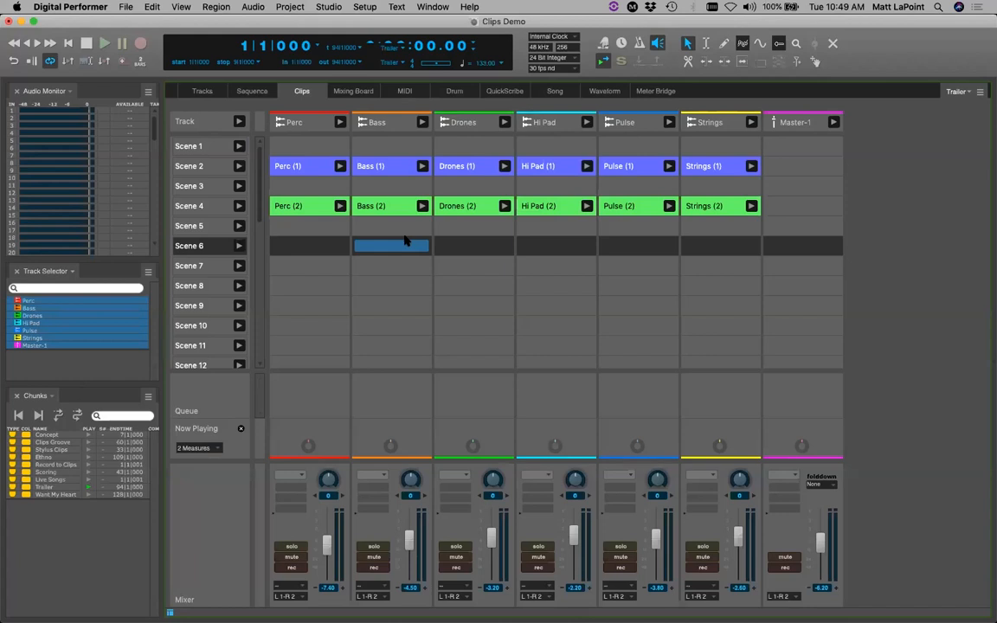
# Move the Hi Pad (2) clip from Scene 4 to Scene 5 and copy Hi Pad (1) from Scene 2 into Scene 3
pyautogui.click(70, 42)
pyautogui.moveTo(544, 208); pyautogui.dragTo(534, 259)
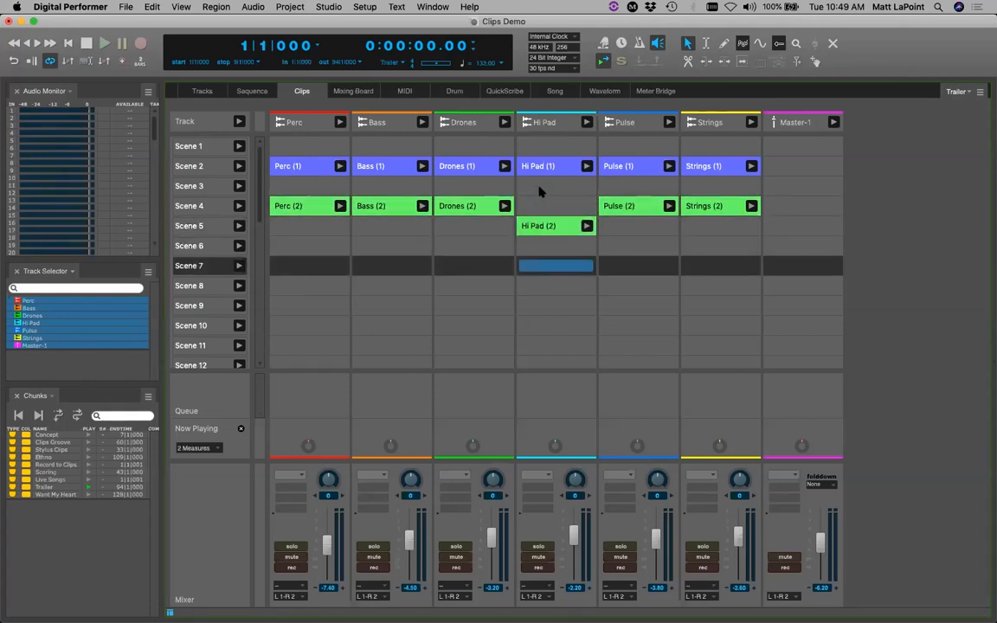
pyautogui.click(541, 167)
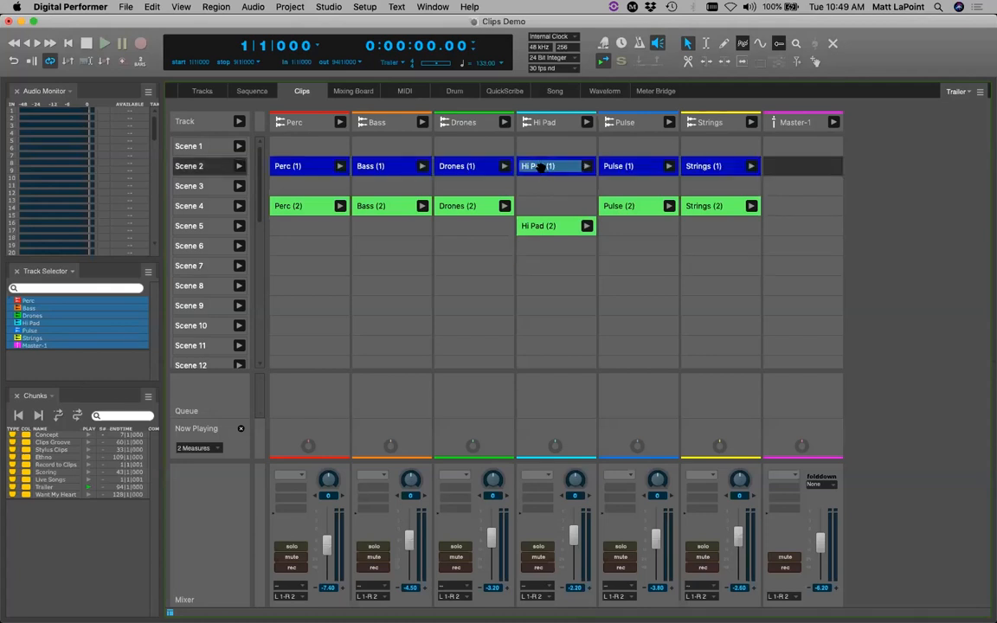
pyautogui.moveTo(545, 170); pyautogui.dragTo(539, 185)
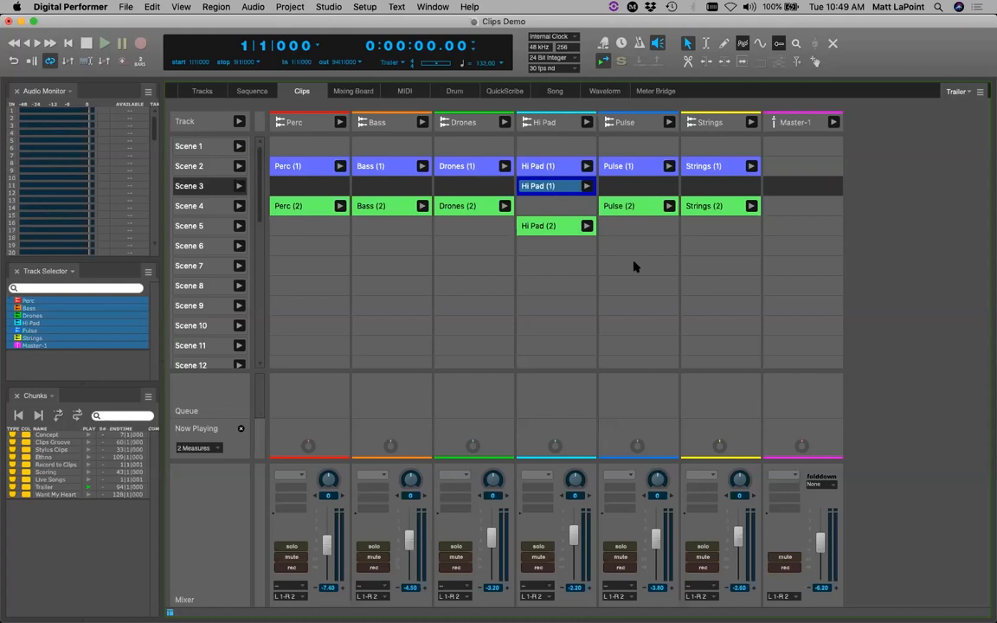
pyautogui.click(634, 266)
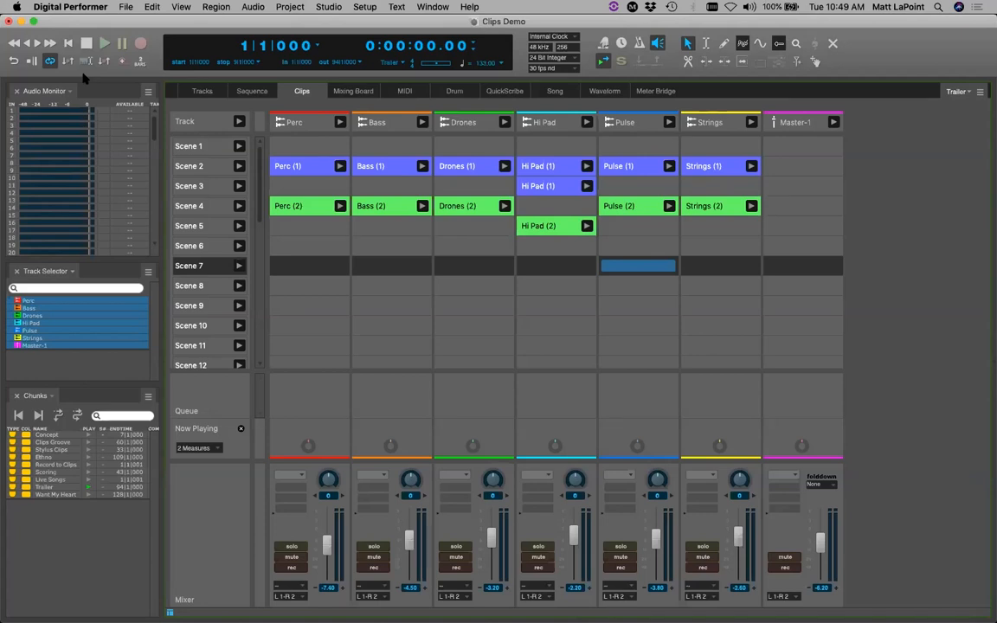
# Launch the Perc, Drones, Bass, Pulse and Strings clips of Scene 2 one after another
pyautogui.click(341, 166)
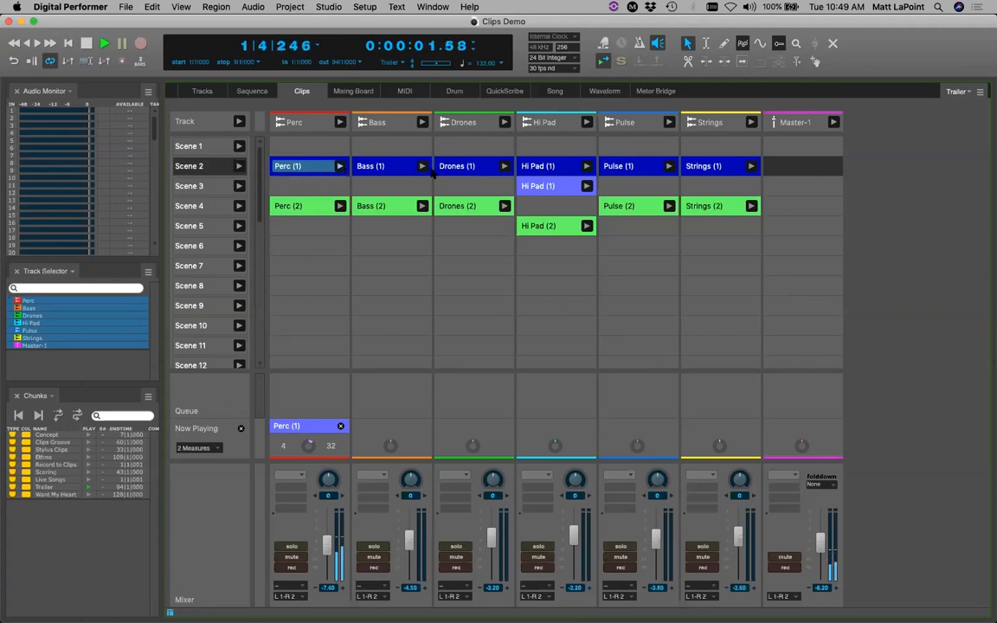
pyautogui.click(504, 166)
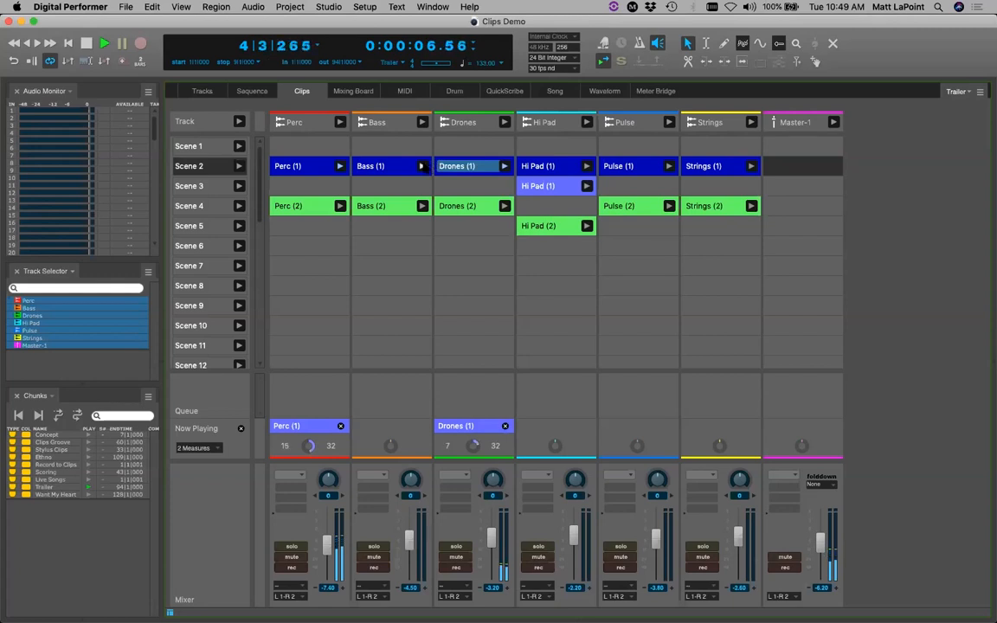
pyautogui.click(423, 166)
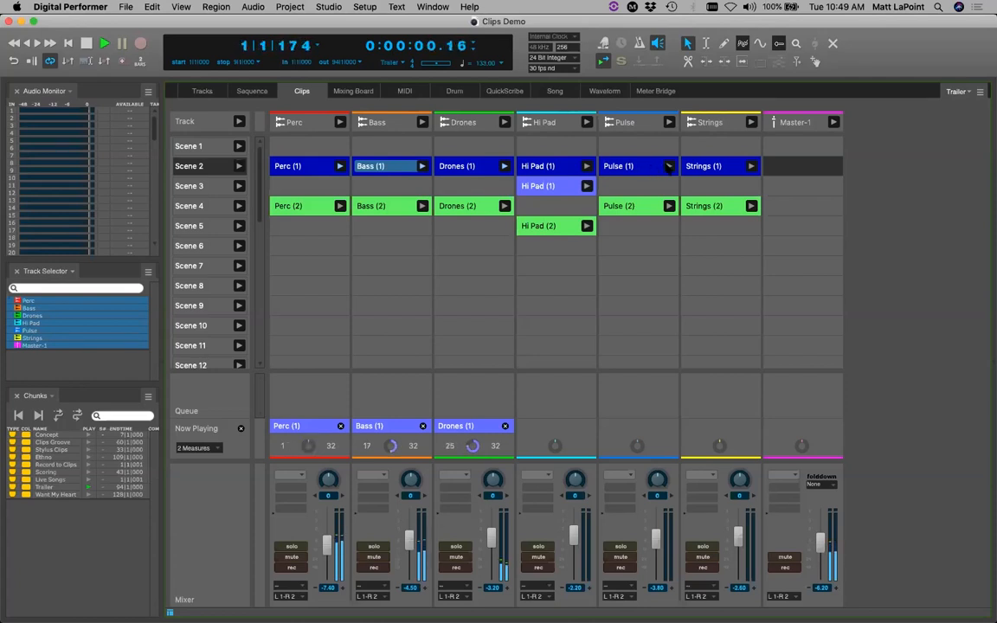
pyautogui.moveTo(669, 166); pyautogui.dragTo(669, 166)
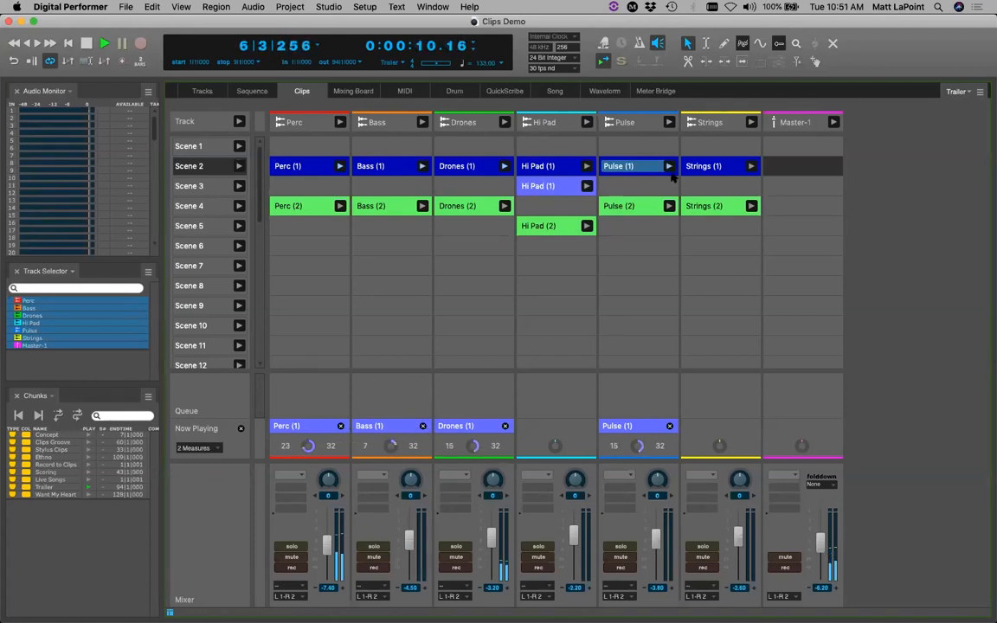
pyautogui.click(749, 166)
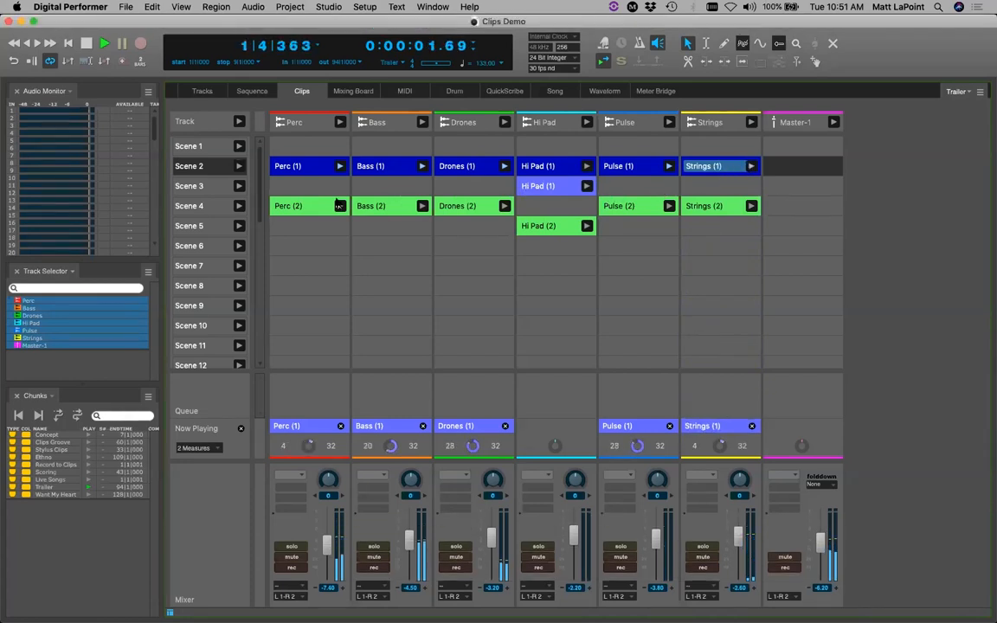
# Launch Scene 4 and queue the Hi Pad (1) clip from Scene 2 alongside it
pyautogui.click(239, 206)
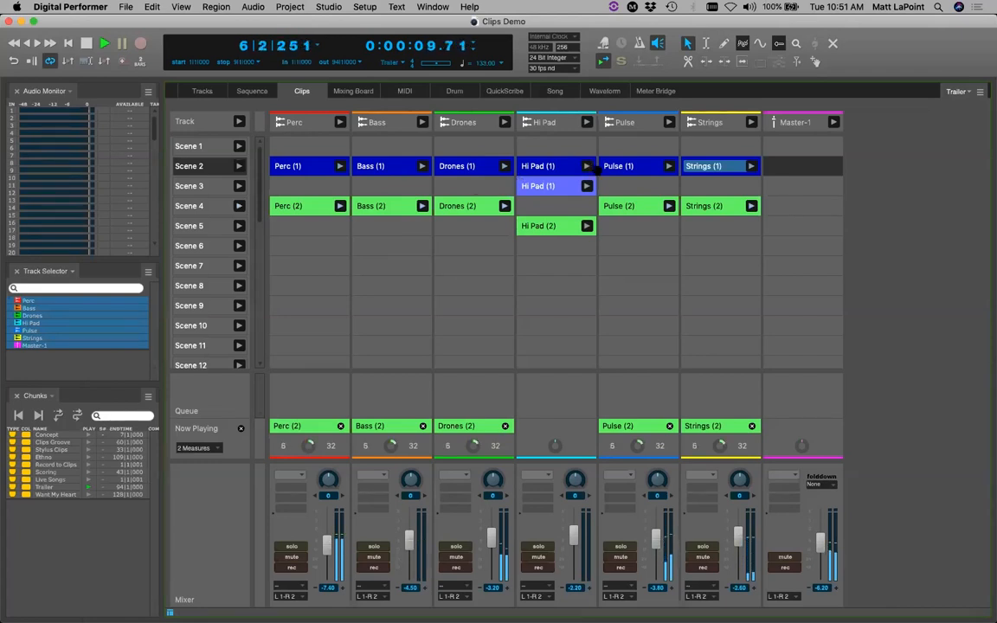
pyautogui.click(589, 166)
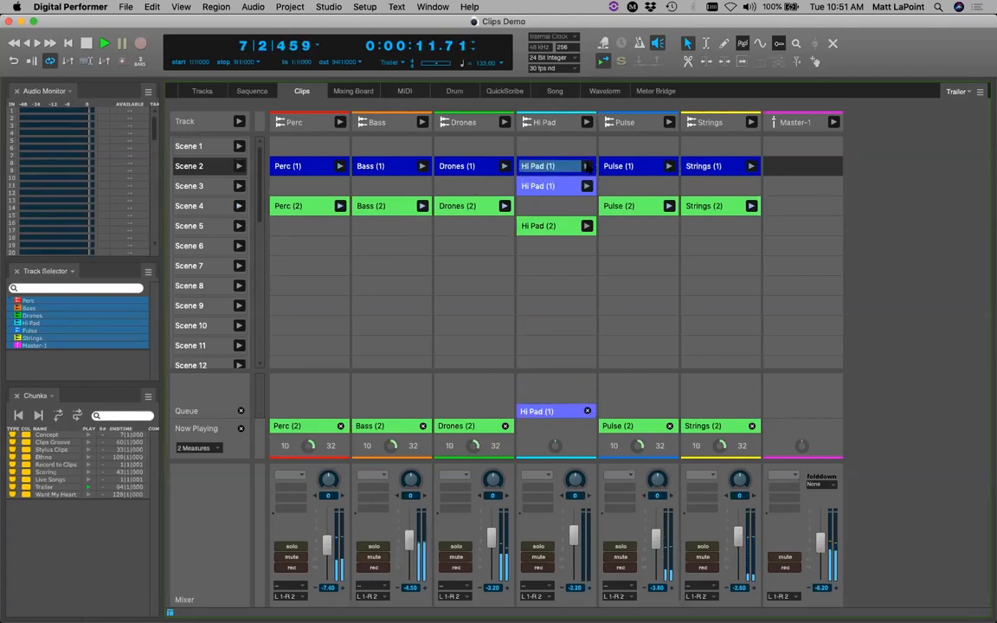
# Launch the Perc (1) clip of Scene 2 and stop the playing Drones and Hi Pad clips
pyautogui.click(341, 168)
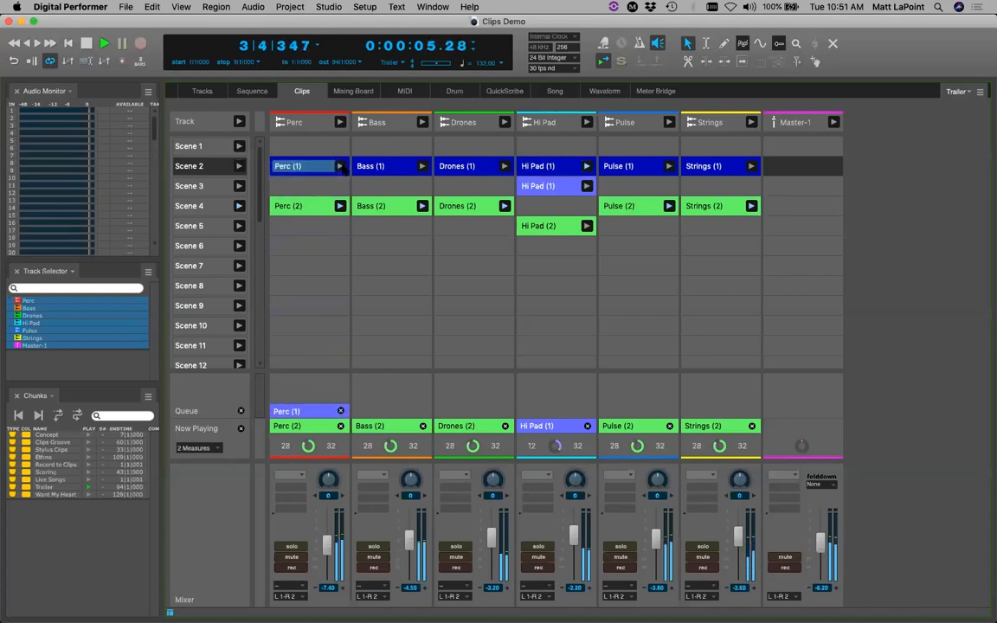
pyautogui.click(506, 426)
pyautogui.click(586, 426)
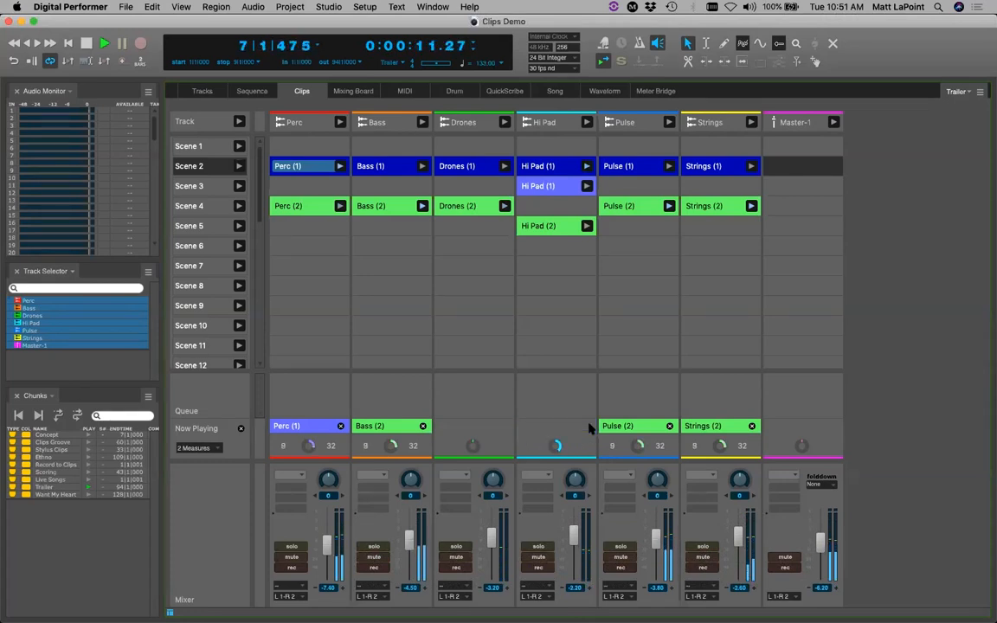
# Raise the tempo to 150 and launch Drones (2) from Scene 4 and Hi Pad (1) from Scene 2
pyautogui.click(485, 65)
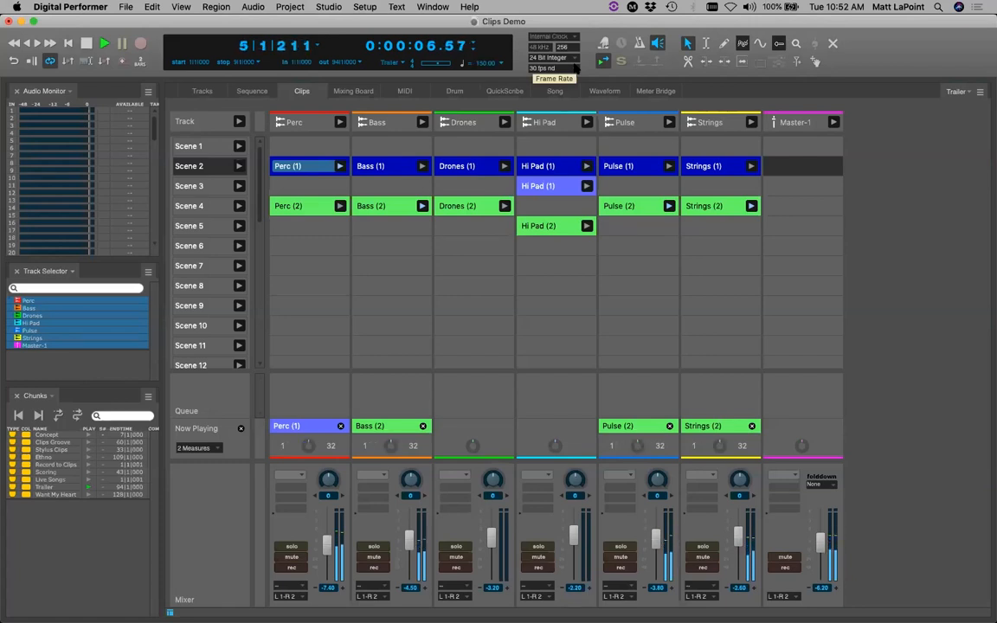
pyautogui.click(505, 206)
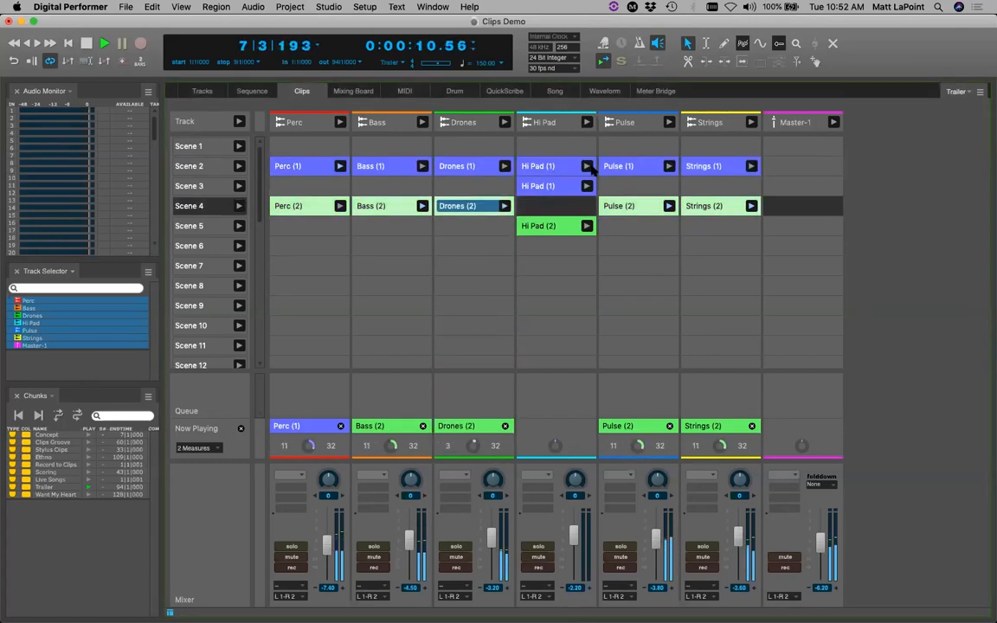
pyautogui.click(587, 165)
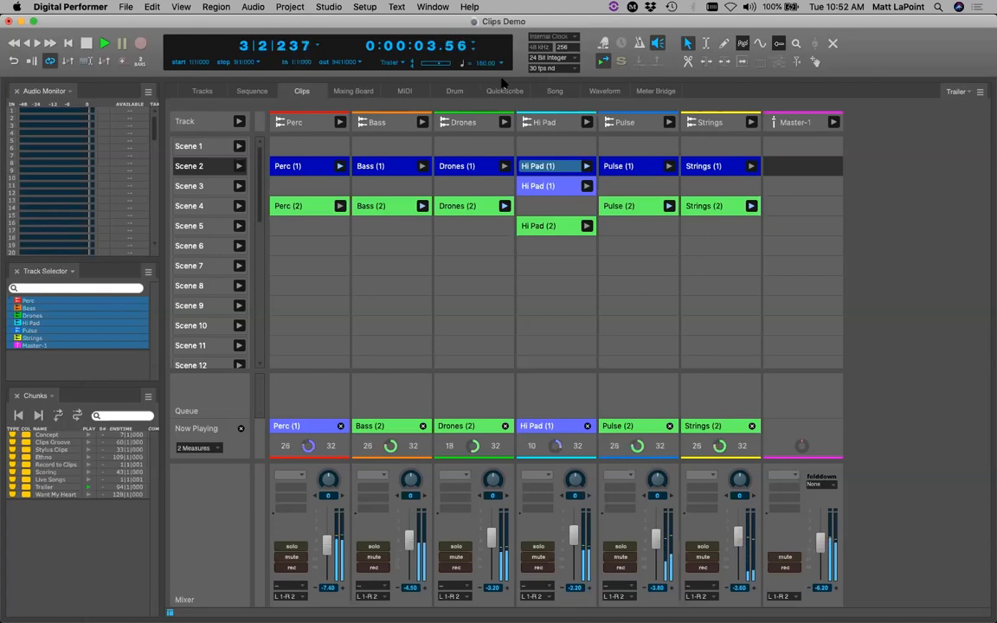
# Slow the tempo to 35 and launch all clips of Scene 2
pyautogui.click(485, 64)
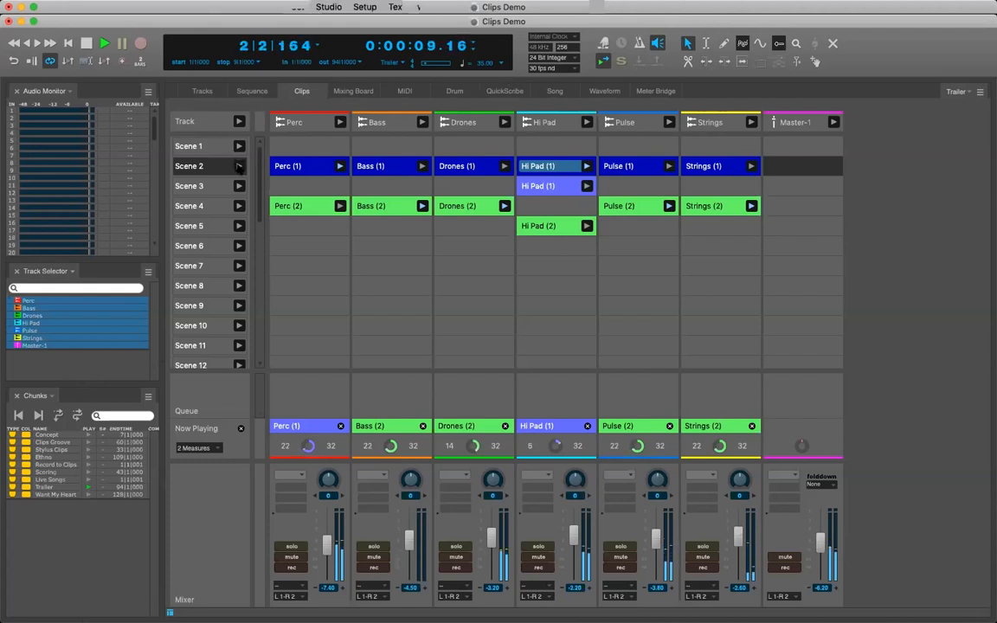
pyautogui.click(238, 166)
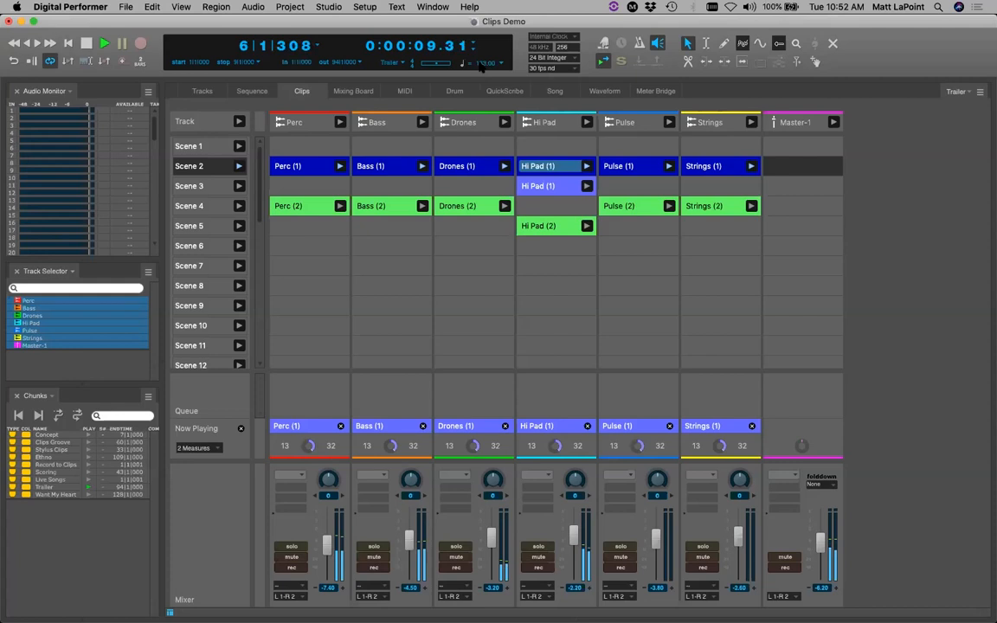
# Stop the playing Perc and Bass clips, and clear all remaining playing clips
pyautogui.click(341, 426)
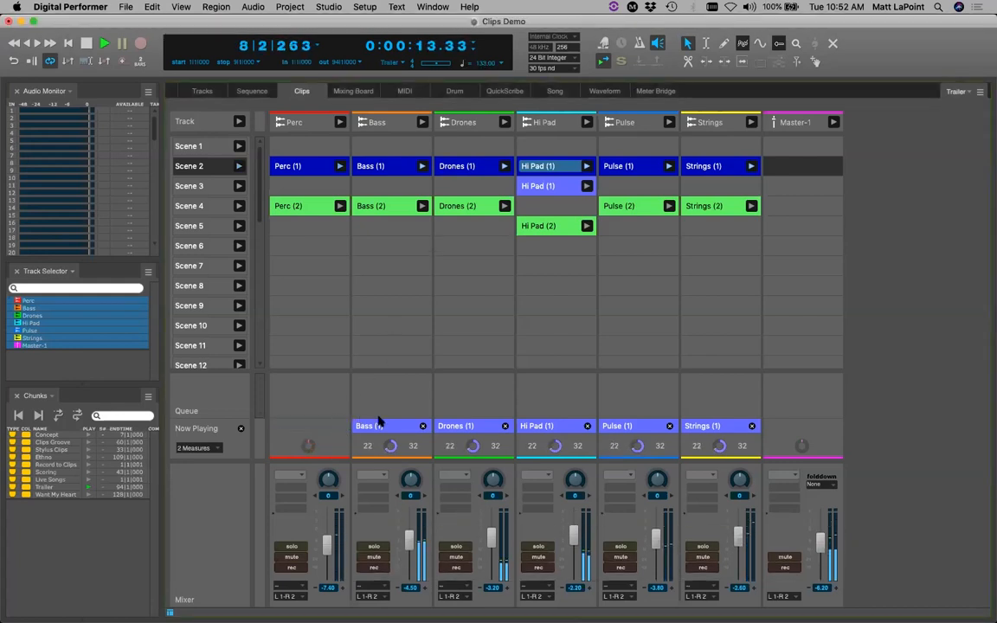
pyautogui.click(422, 426)
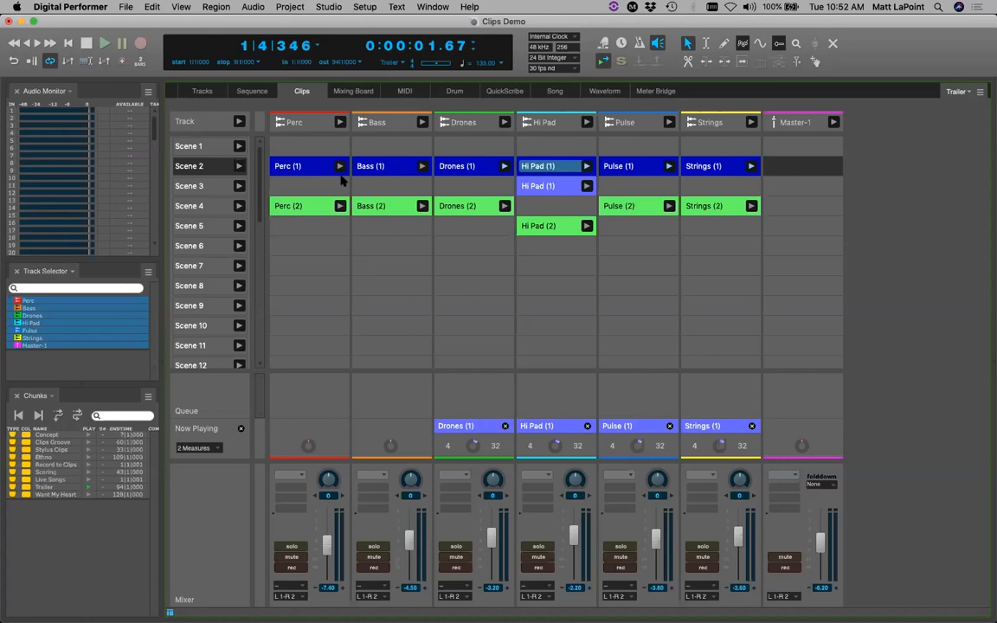
pyautogui.click(640, 267)
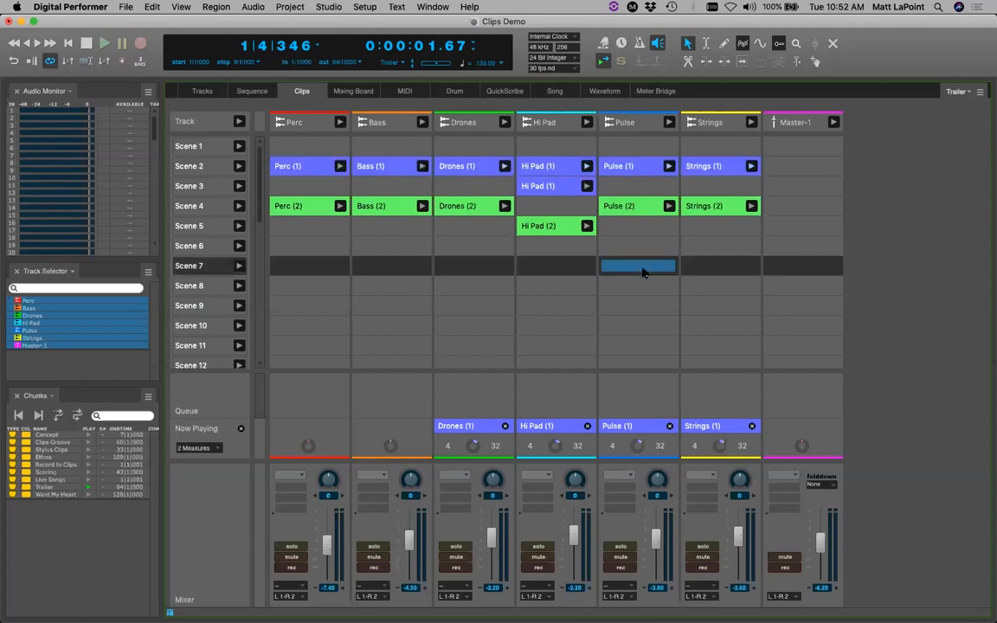
pyautogui.click(241, 428)
# Select and delete all clips in every scene of the Trailer sequence
pyautogui.click(441, 308)
pyautogui.press('super+a')
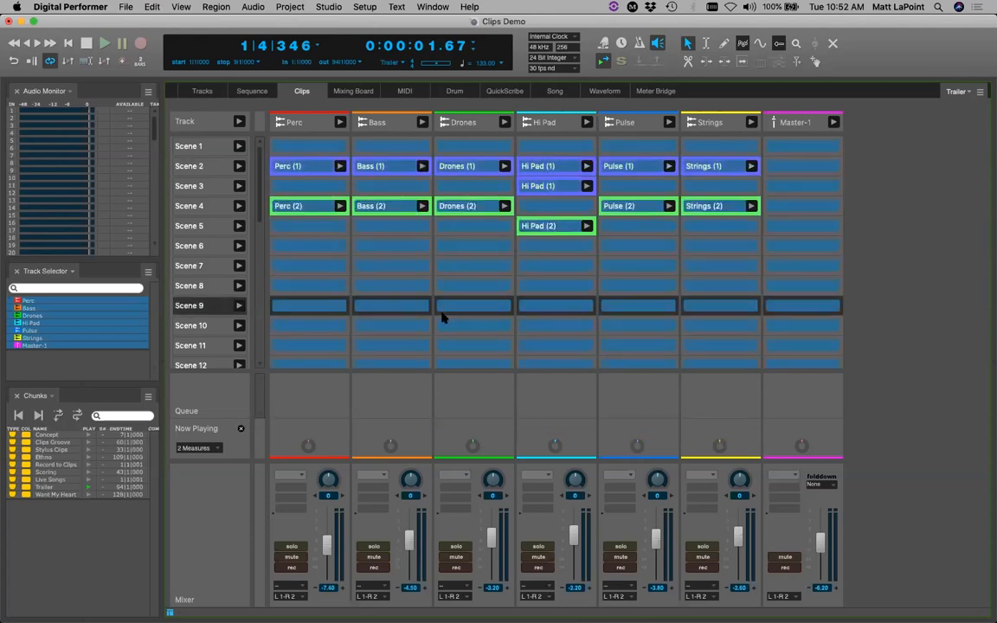
pyautogui.press('BackSpace')
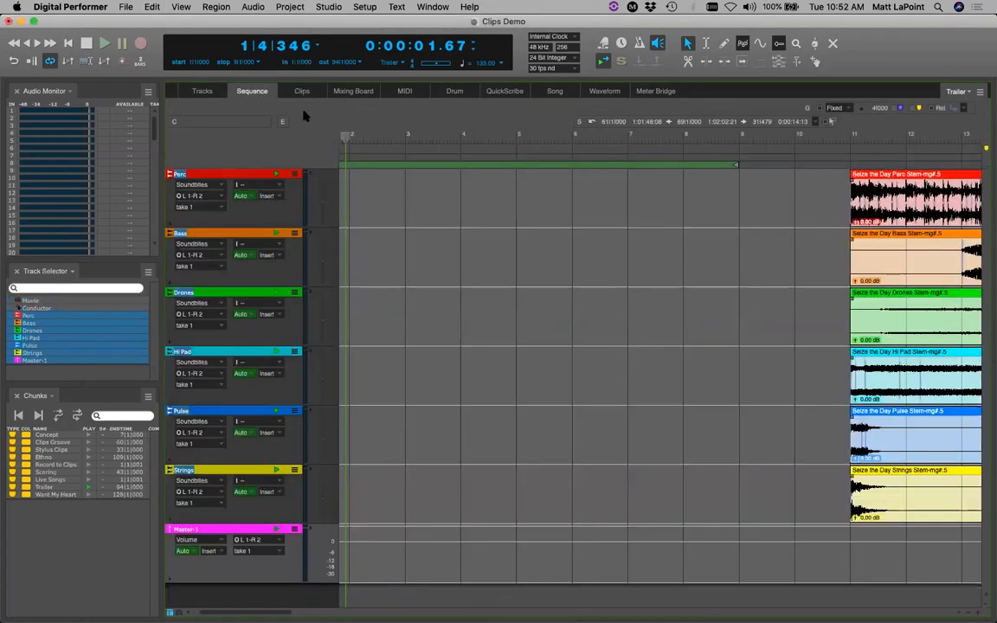
# Copy the Perc through Strings soundbites spanning measures 11 to 19 in the Trailer sequence into Scene 1 as clips
pyautogui.moveTo(260, 613); pyautogui.dragTo(344, 612)
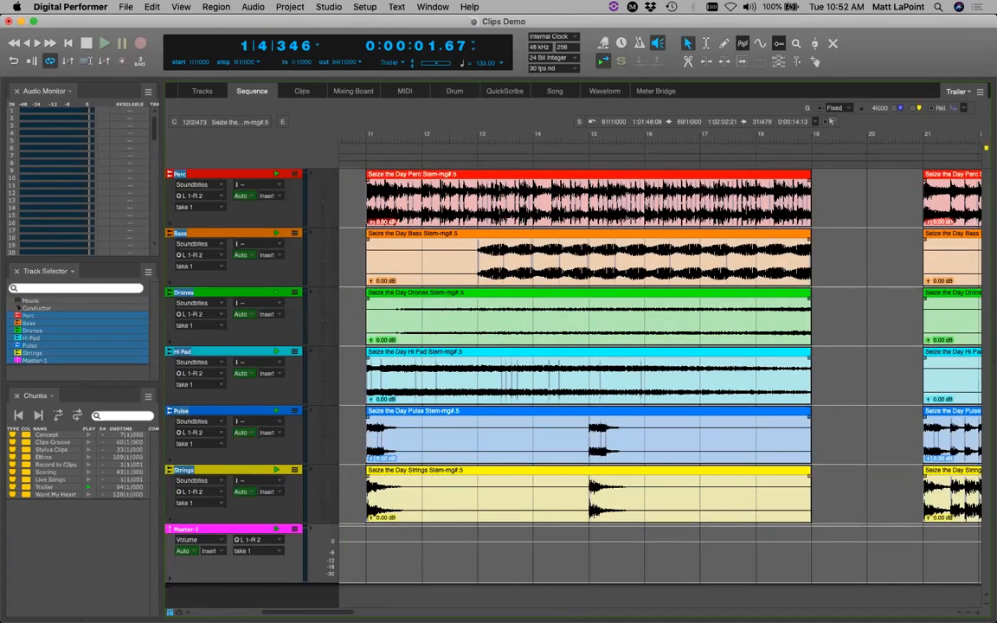
pyautogui.click(451, 198)
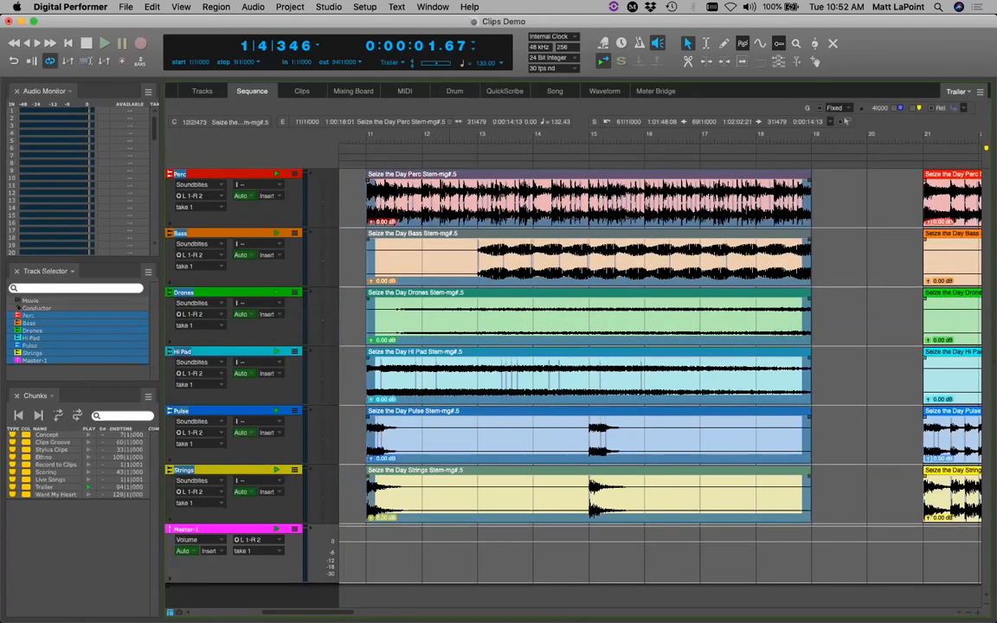
pyautogui.click(300, 90)
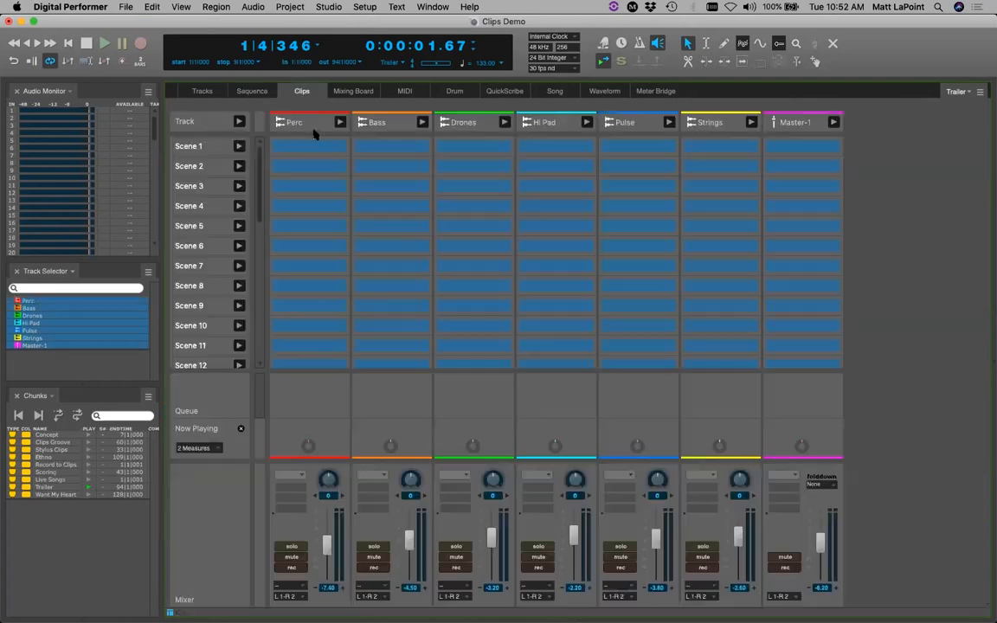
pyautogui.click(291, 151)
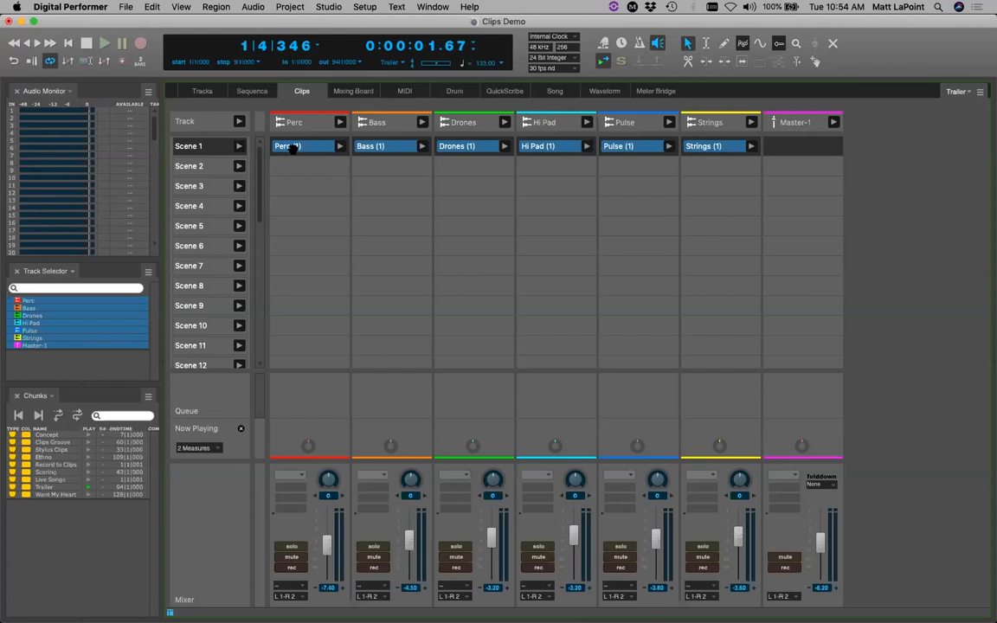
# Select the Perc through Master-1 tracks in the Trailer's track overview
pyautogui.click(278, 163)
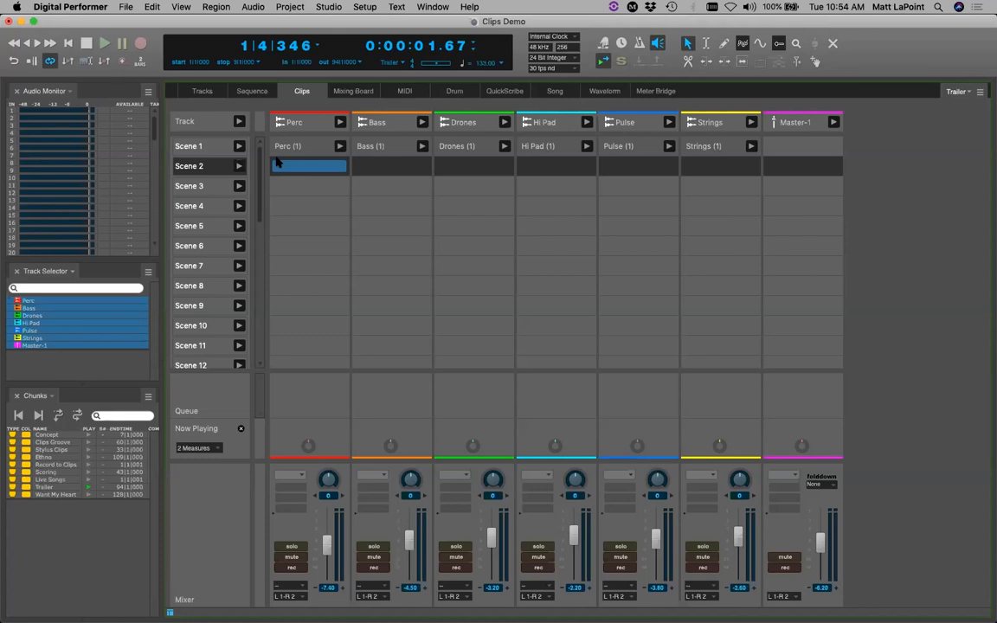
pyautogui.click(202, 91)
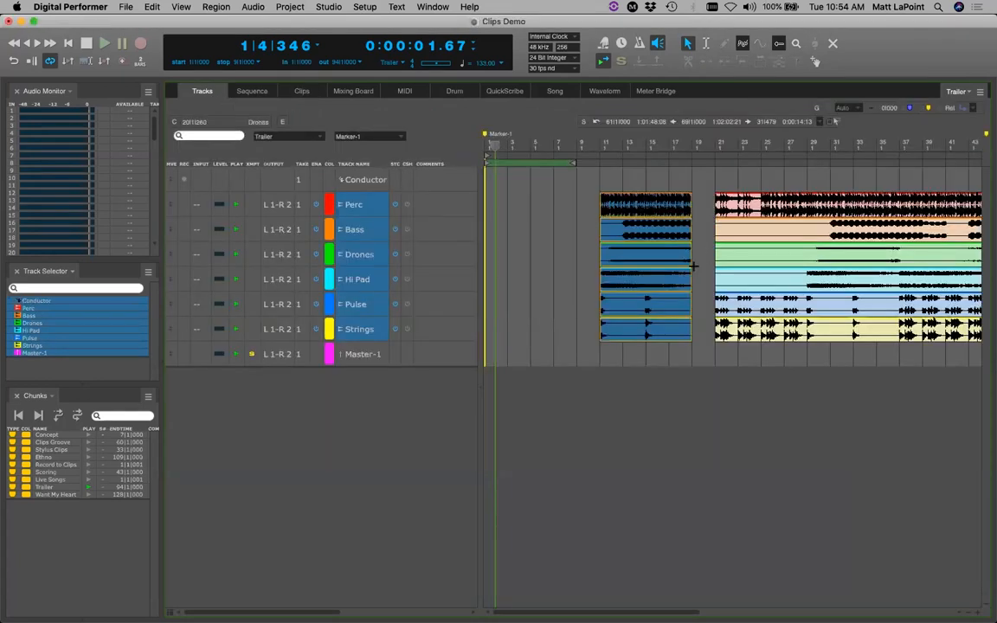
pyautogui.moveTo(377, 206); pyautogui.dragTo(361, 344)
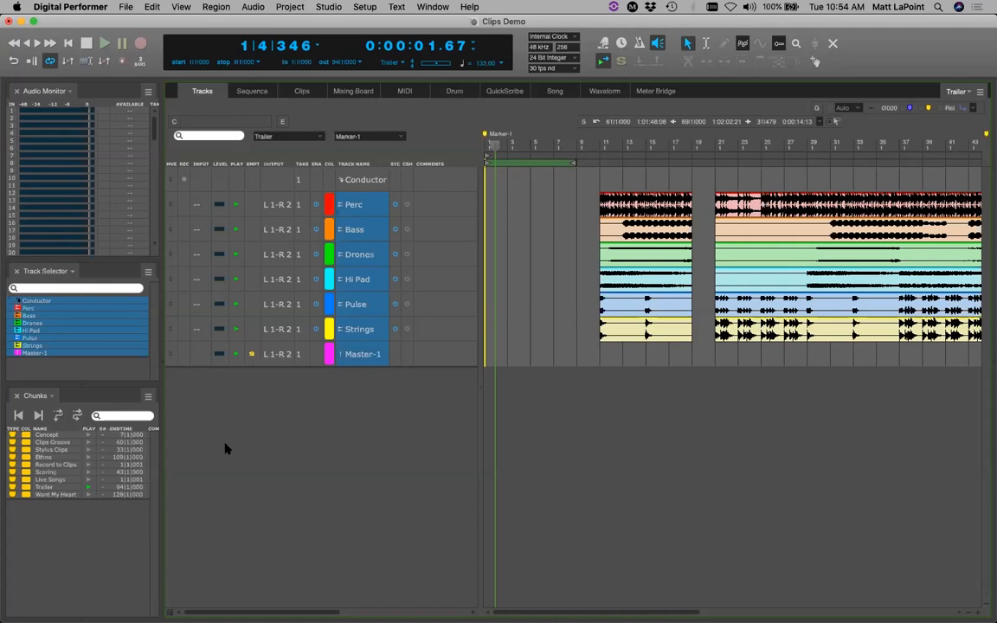
# Make Want My Heart the active sequence and briefly play its opening
pyautogui.click(88, 495)
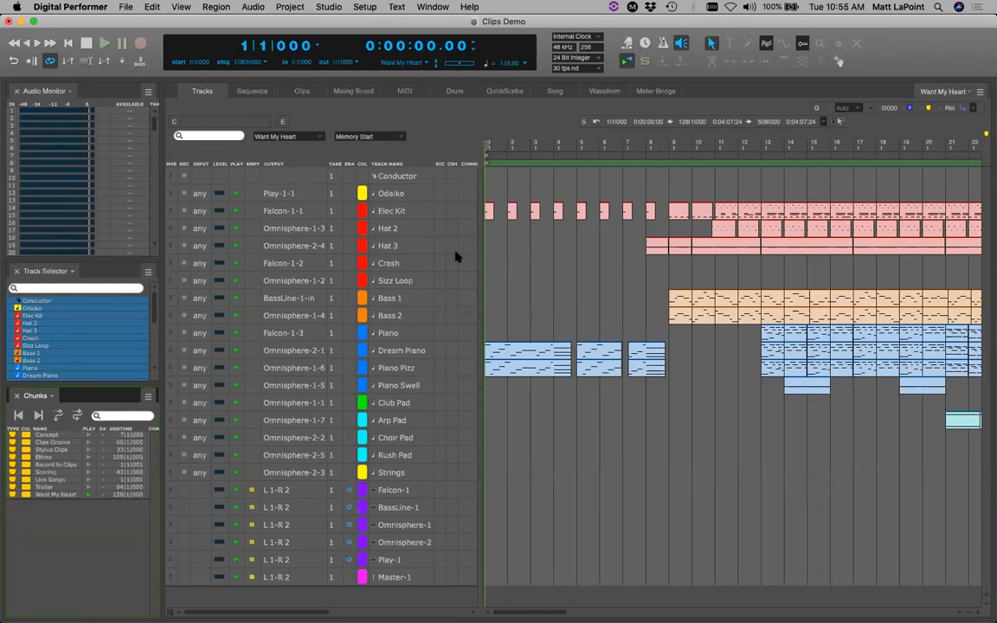
pyautogui.press('space')
pyautogui.press('space')
pyautogui.press('space')
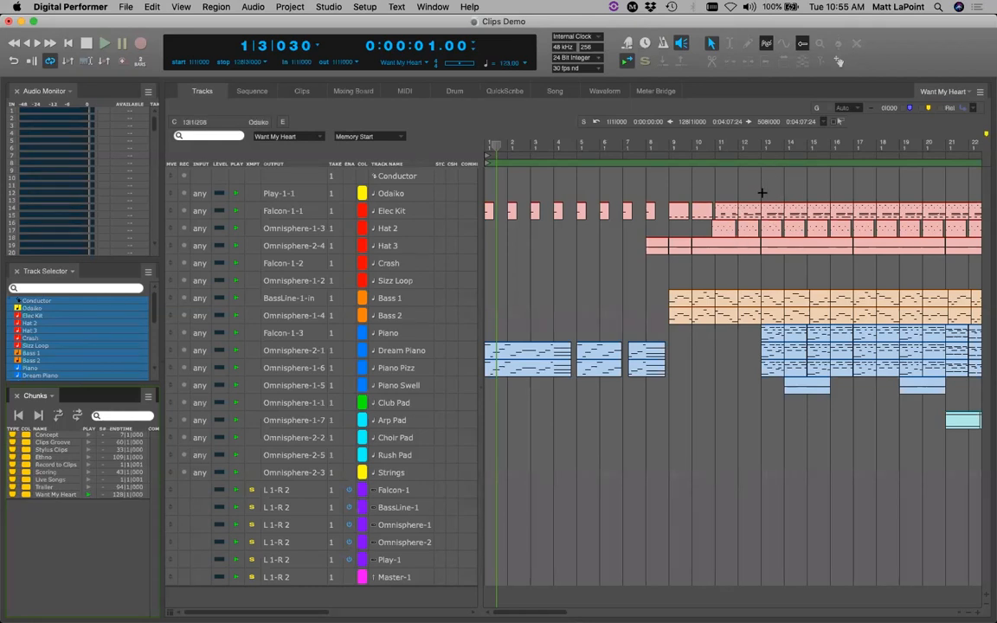
# Copy measures 13 to 21 of the Odaiko through Falcon-1 tracks into Scene 1 as clips
pyautogui.moveTo(762, 192); pyautogui.dragTo(944, 489)
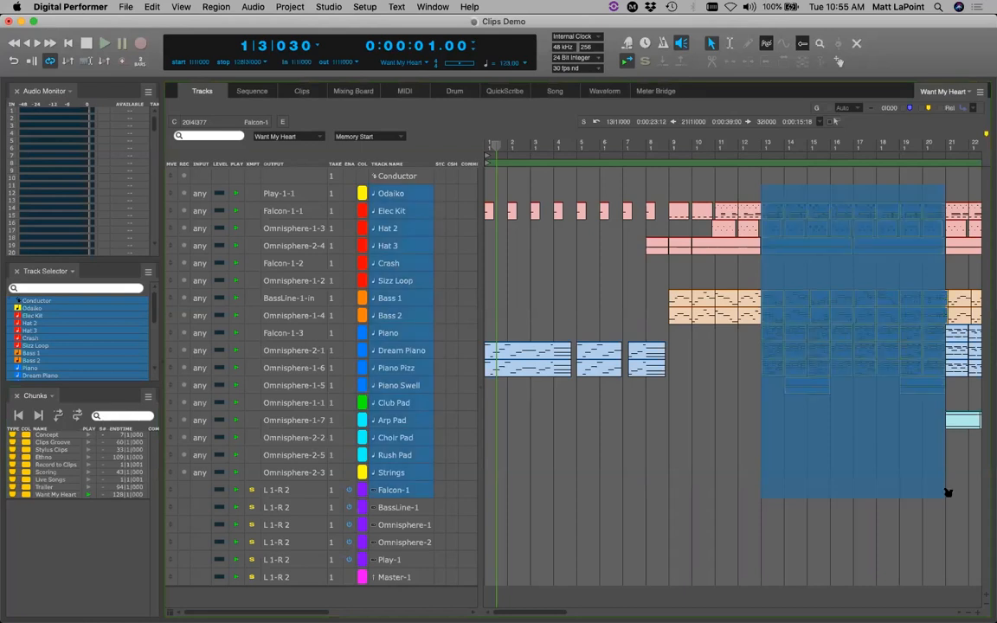
pyautogui.click(311, 92)
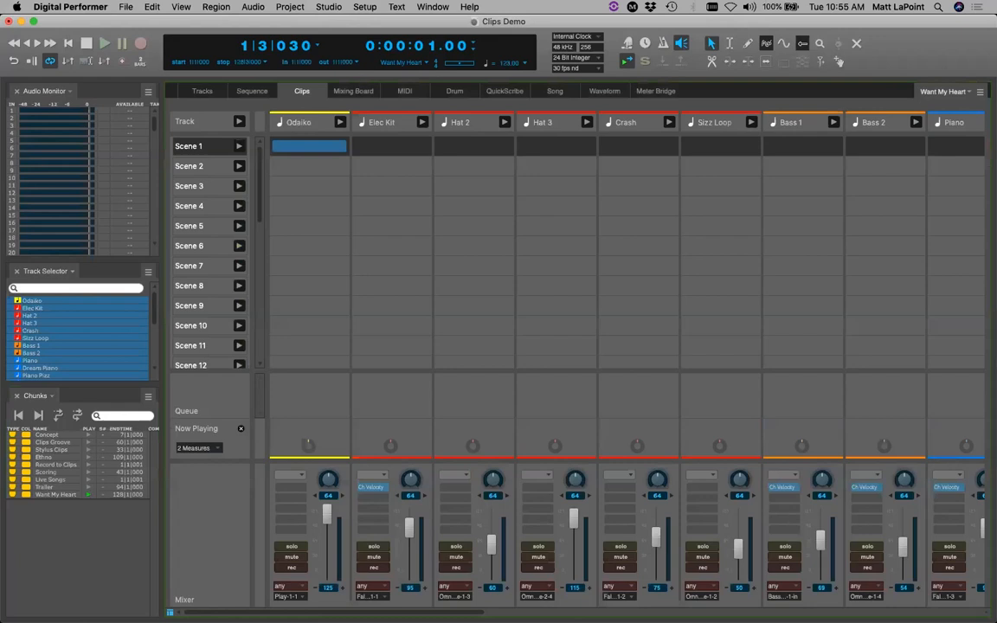
pyautogui.press('super+v')
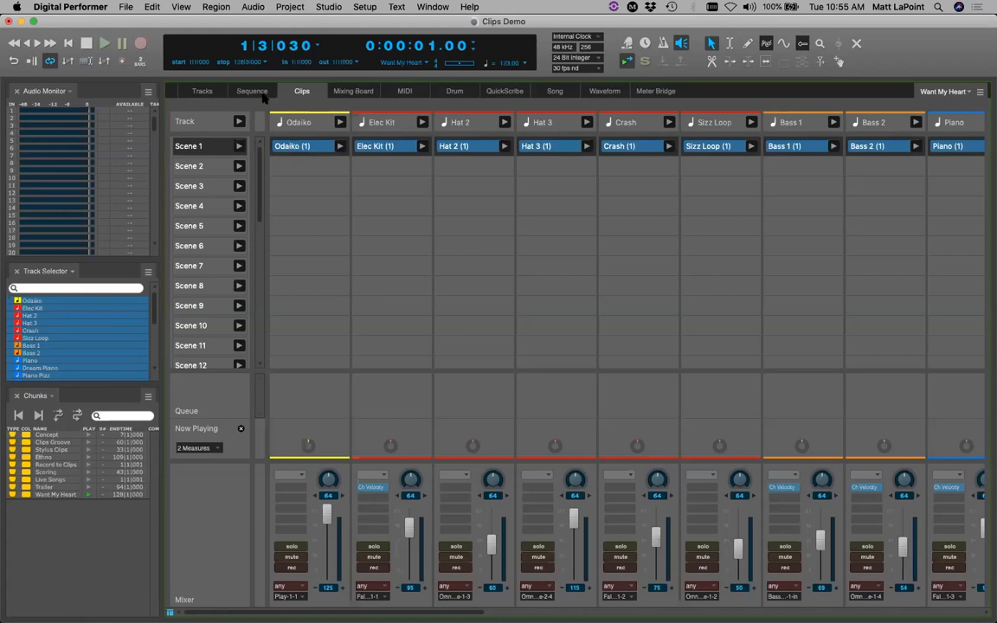
# Return to the track overview and briefly play Want My Heart from measure 21
pyautogui.click(208, 90)
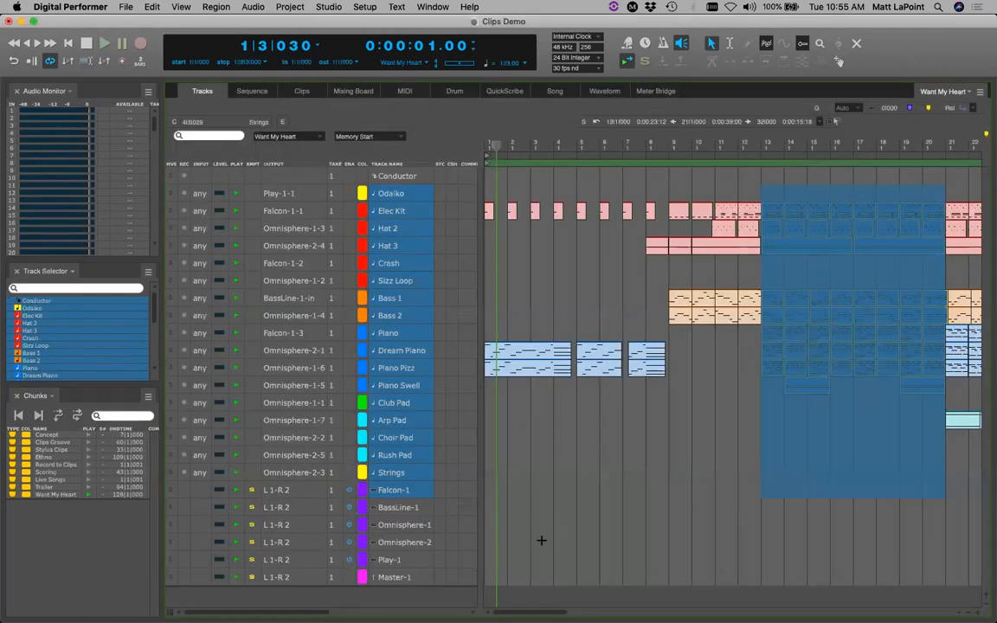
pyautogui.hscroll(7, 610, 455)
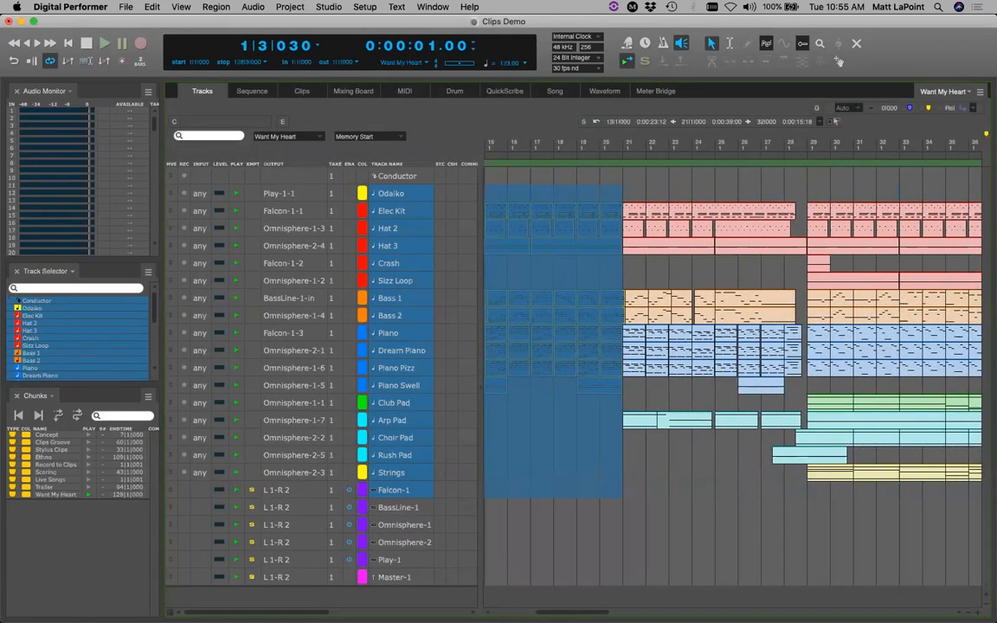
pyautogui.press('KP_Decimal')
pyautogui.write('21')
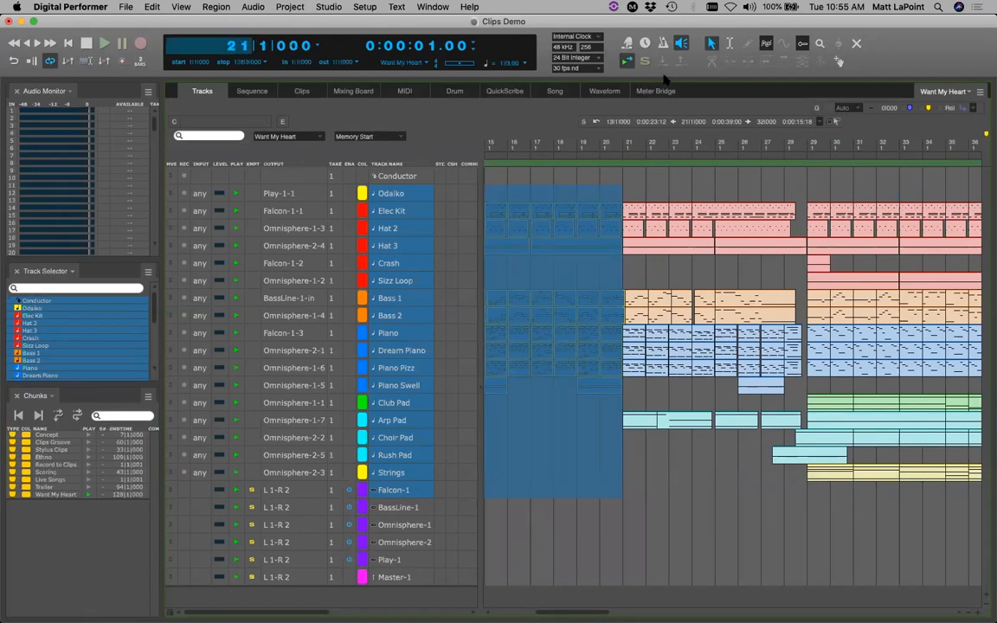
pyautogui.press('Return')
pyautogui.press('space')
pyautogui.press('space')
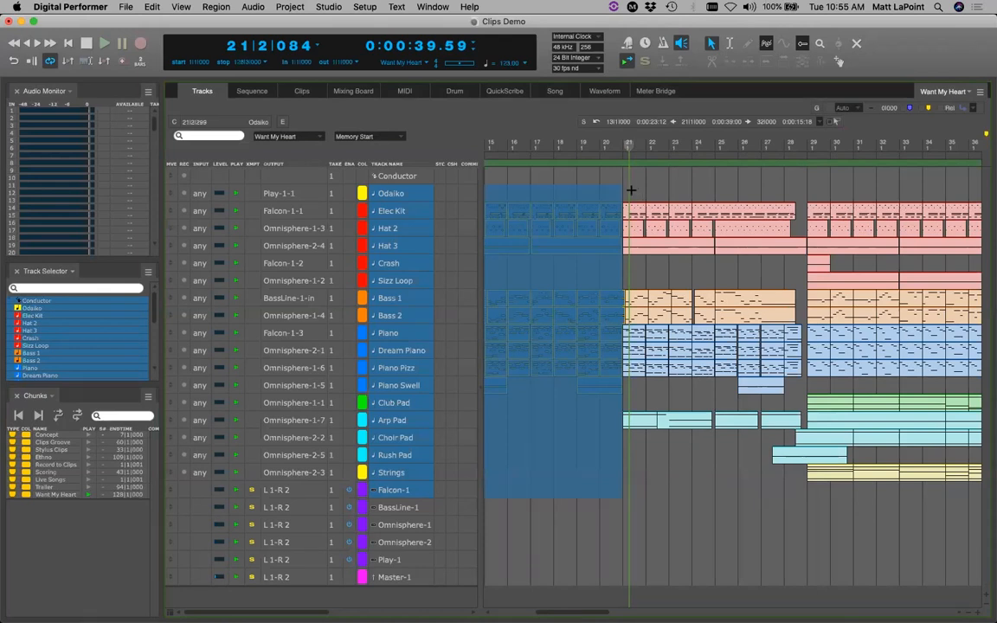
# Copy measures 21 to 29 of the Odaiko through Strings tracks into Scene 2 as clips
pyautogui.moveTo(625, 194); pyautogui.dragTo(801, 472)
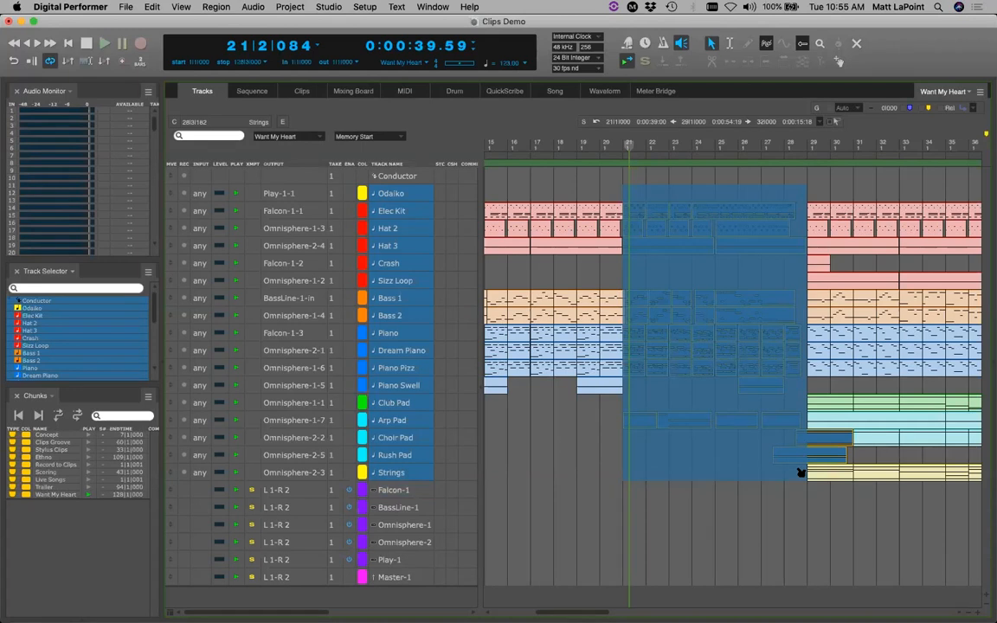
pyautogui.press('super+c')
pyautogui.click(306, 91)
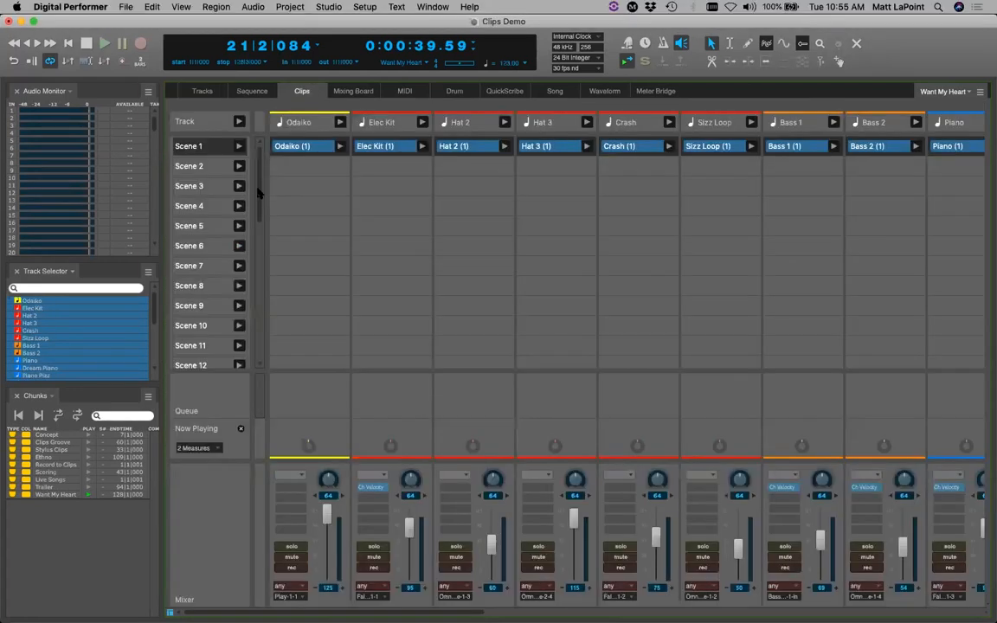
pyautogui.click(283, 173)
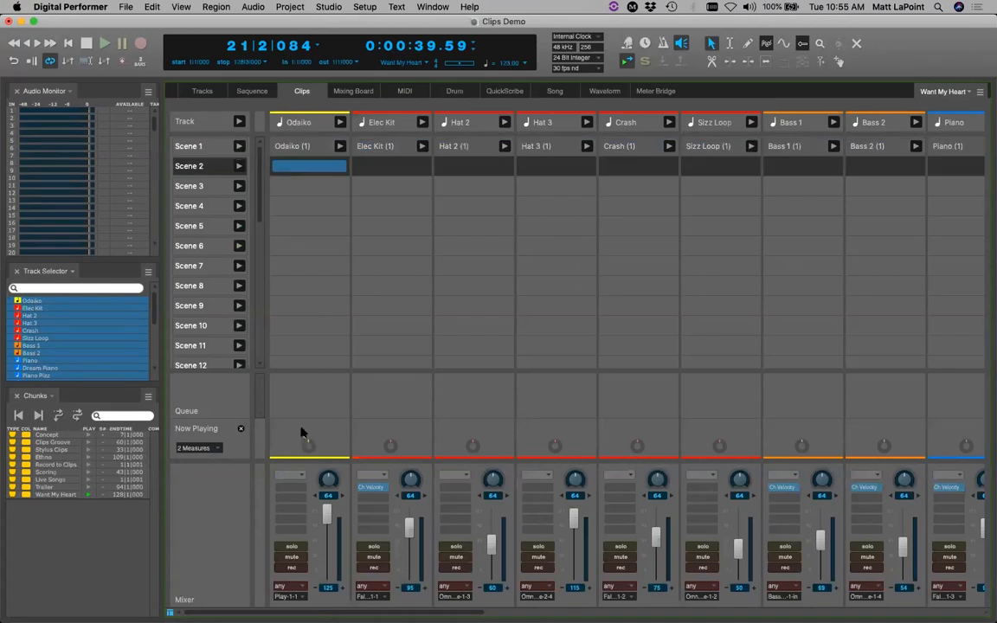
pyautogui.press('super+v')
# Return to the track overview and play Want My Heart from measure 30
pyautogui.click(202, 91)
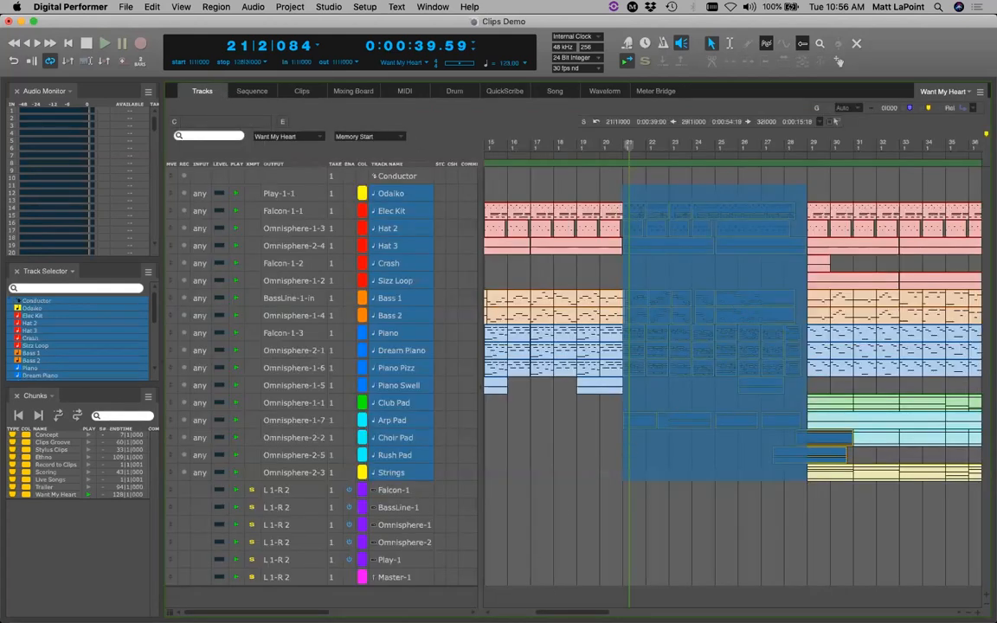
pyautogui.hscroll(5, 549, 608)
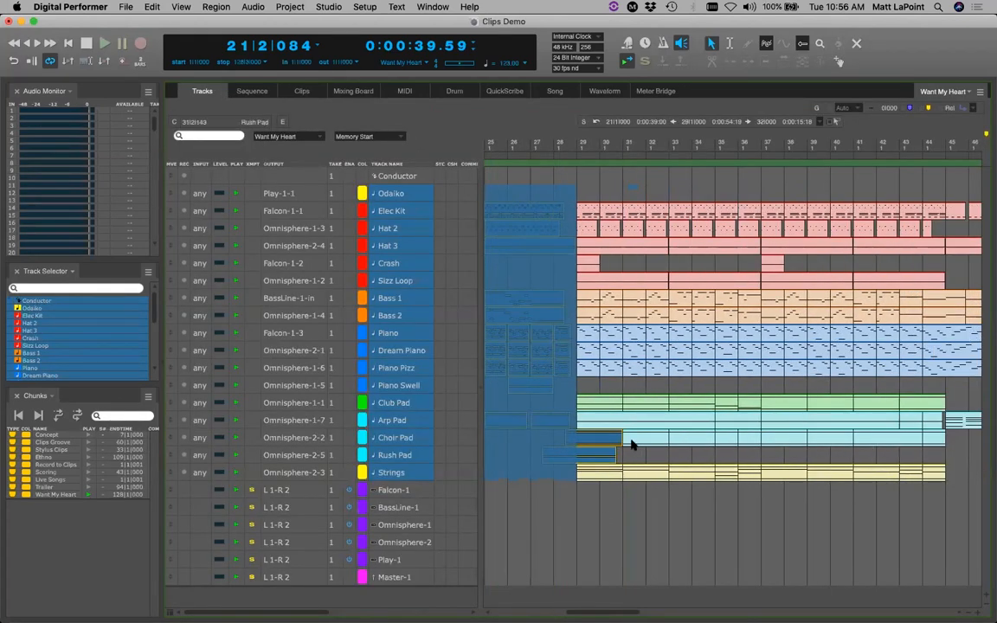
pyautogui.press('.')
pyautogui.write('30')
pyautogui.press('Return')
pyautogui.press('space')
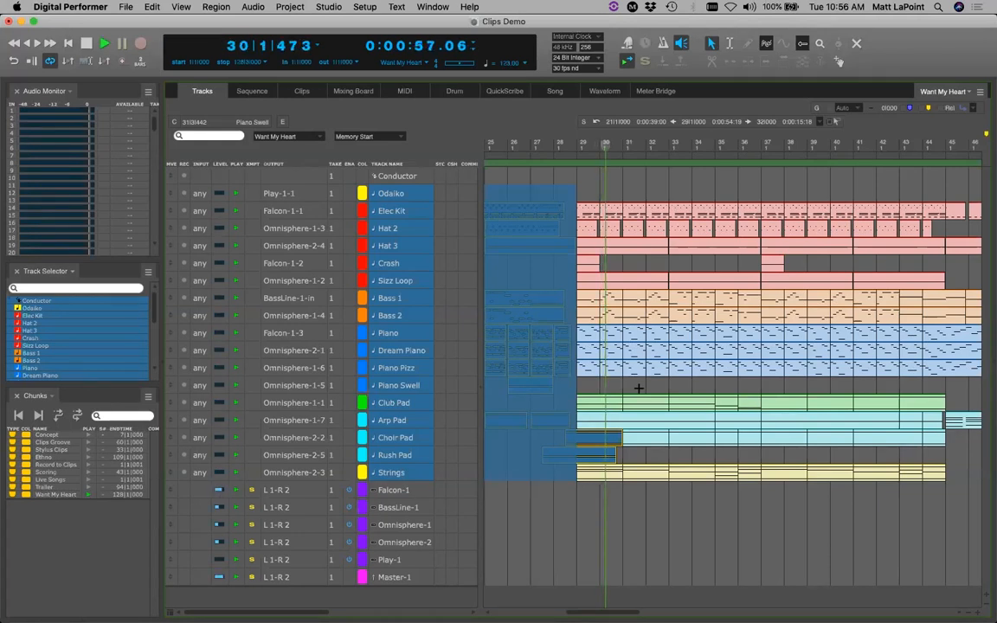
# Move the playback position to measure 29 and briefly play the start of that section
pyautogui.press('.')
pyautogui.write('29|2|179')
pyautogui.press('Return')
pyautogui.press('space')
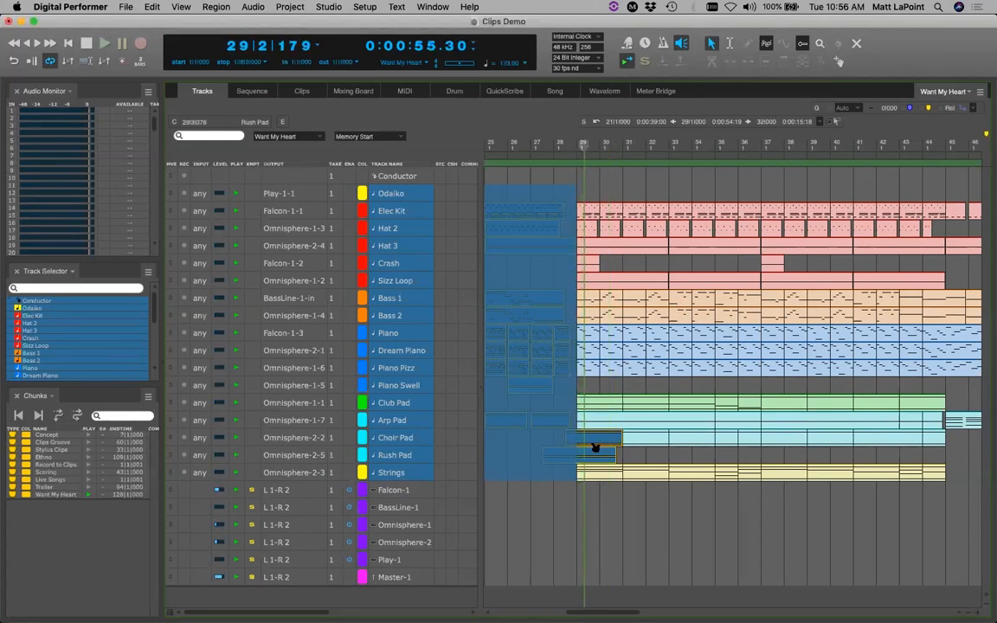
# Copy measures 29 to 37 of the Odaiko through Strings tracks into Scene 3 as clips
pyautogui.moveTo(578, 200); pyautogui.dragTo(767, 467)
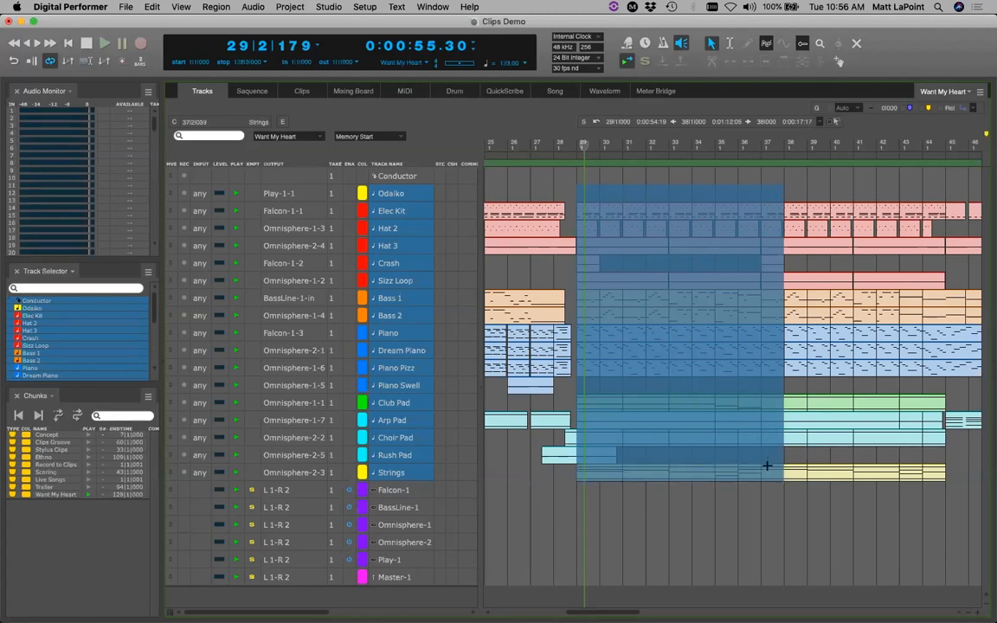
pyautogui.moveTo(767, 467); pyautogui.dragTo(753, 468)
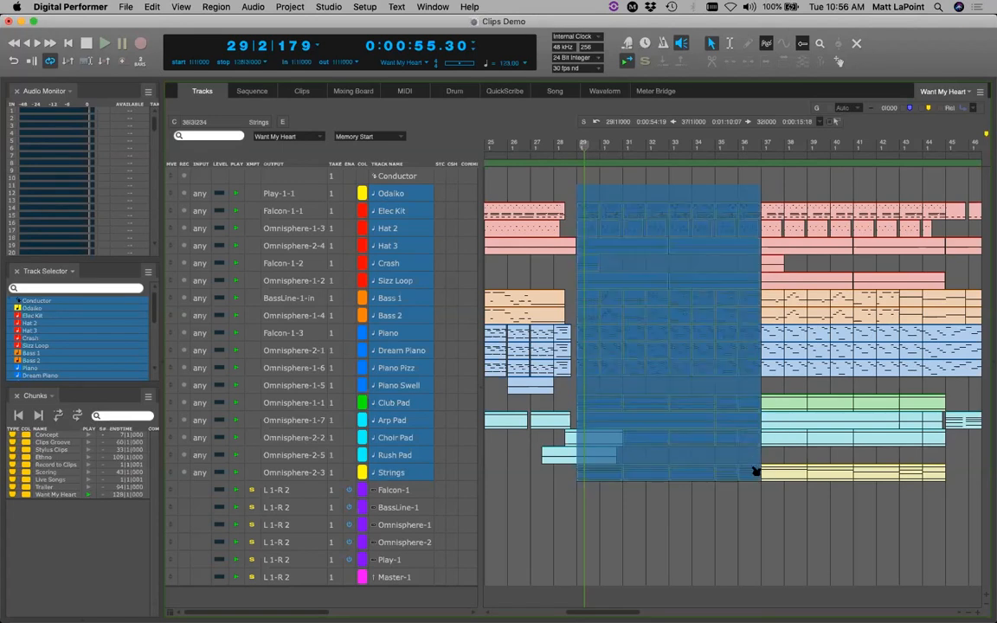
pyautogui.click(302, 91)
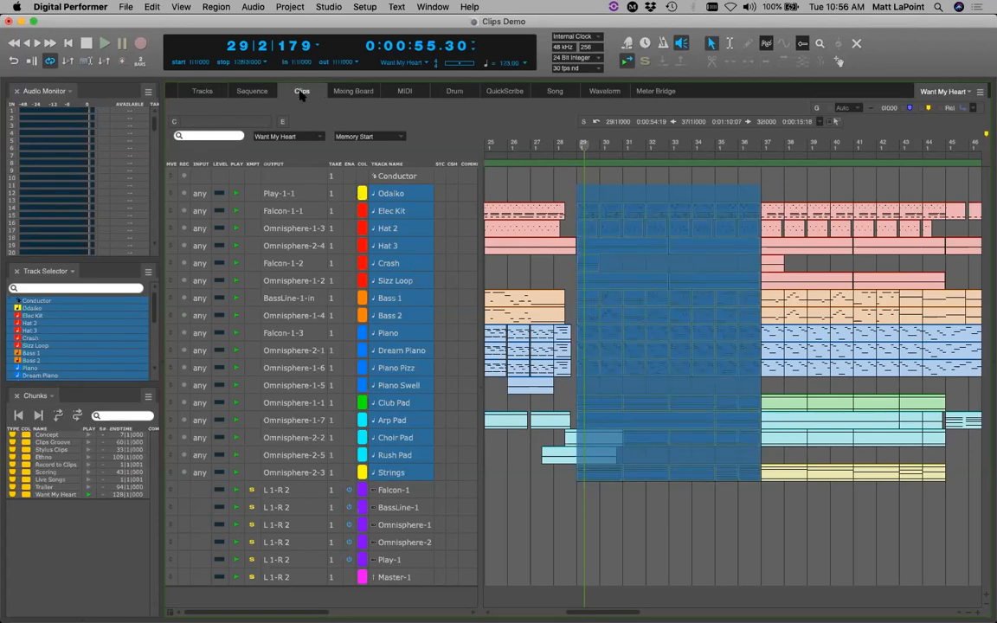
pyautogui.click(290, 187)
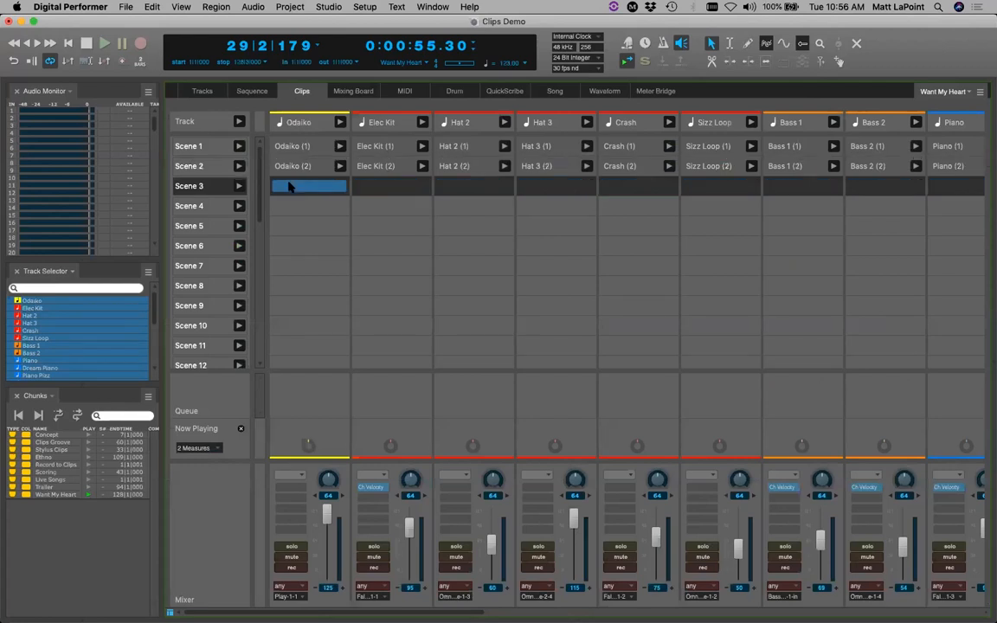
pyautogui.press('super+v')
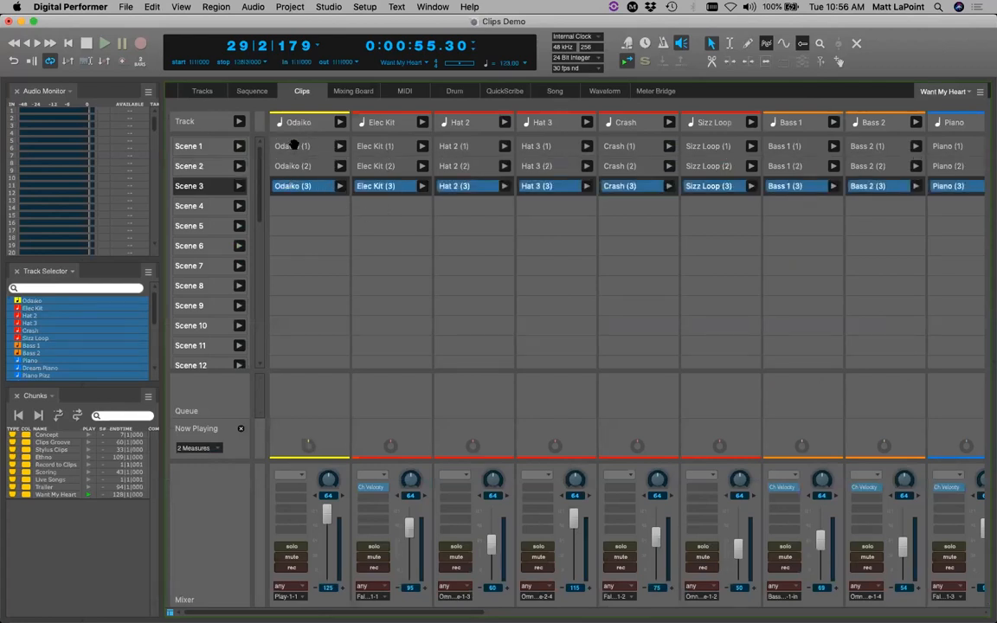
pyautogui.click(294, 146)
pyautogui.rightClick(296, 148)
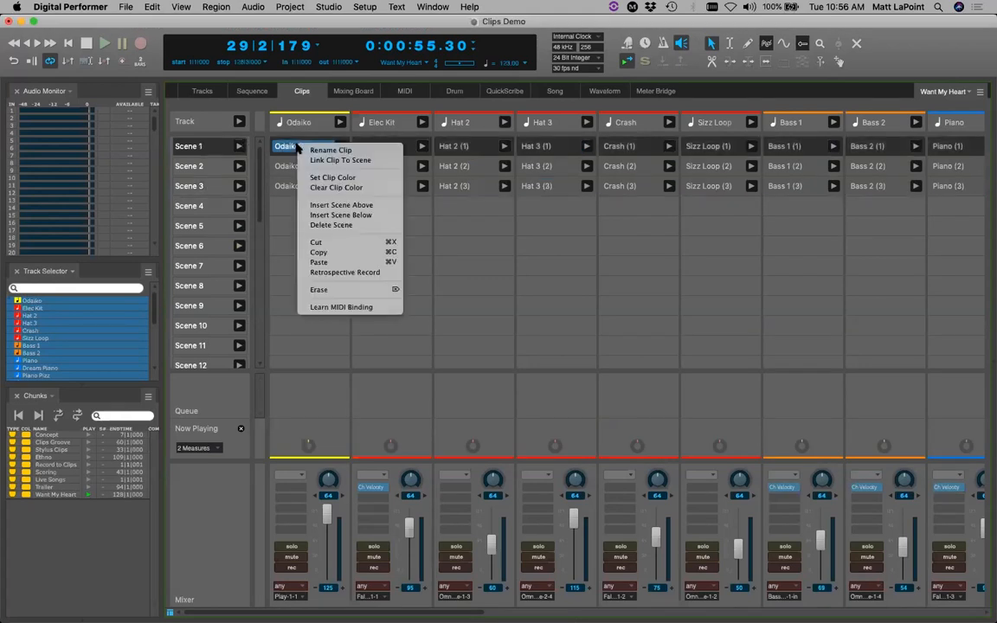
pyautogui.click(476, 239)
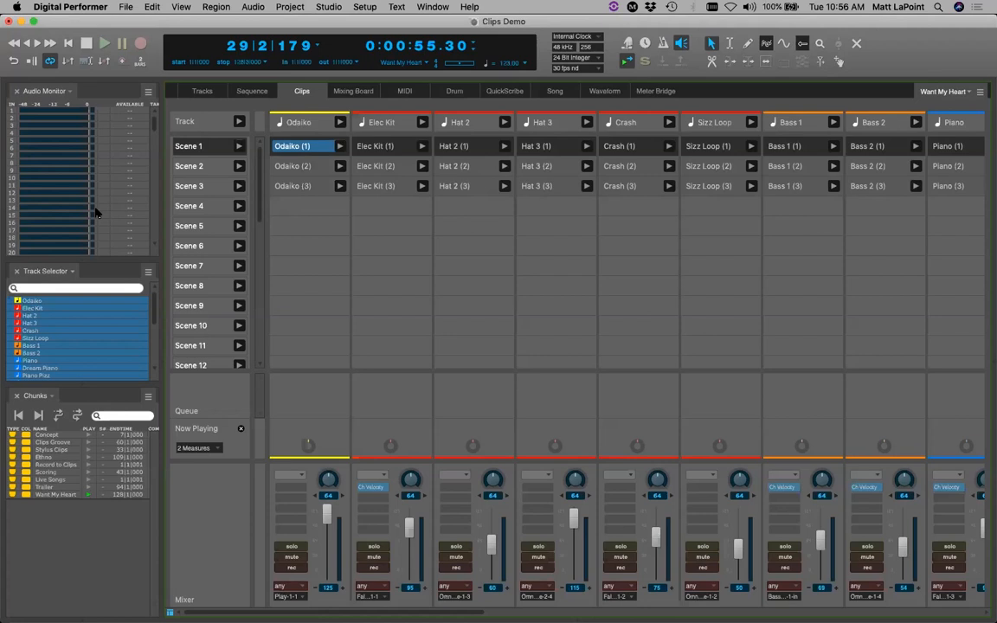
# Return to the track overview, rewind to measure 1, turn off cycle playback and save the project
pyautogui.click(199, 91)
pyautogui.click(68, 43)
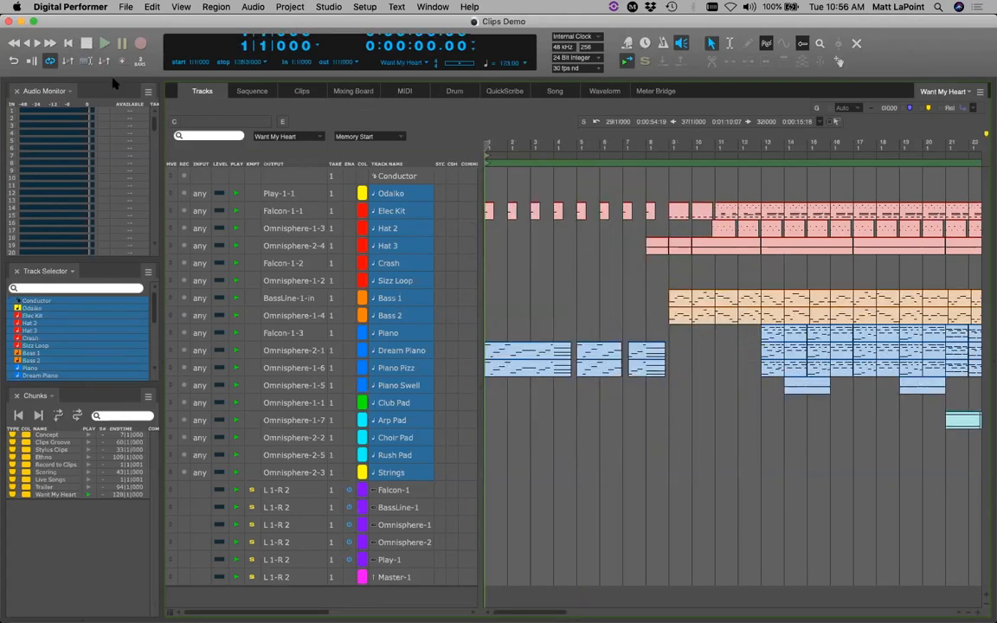
pyautogui.click(50, 62)
pyautogui.press('super+s')
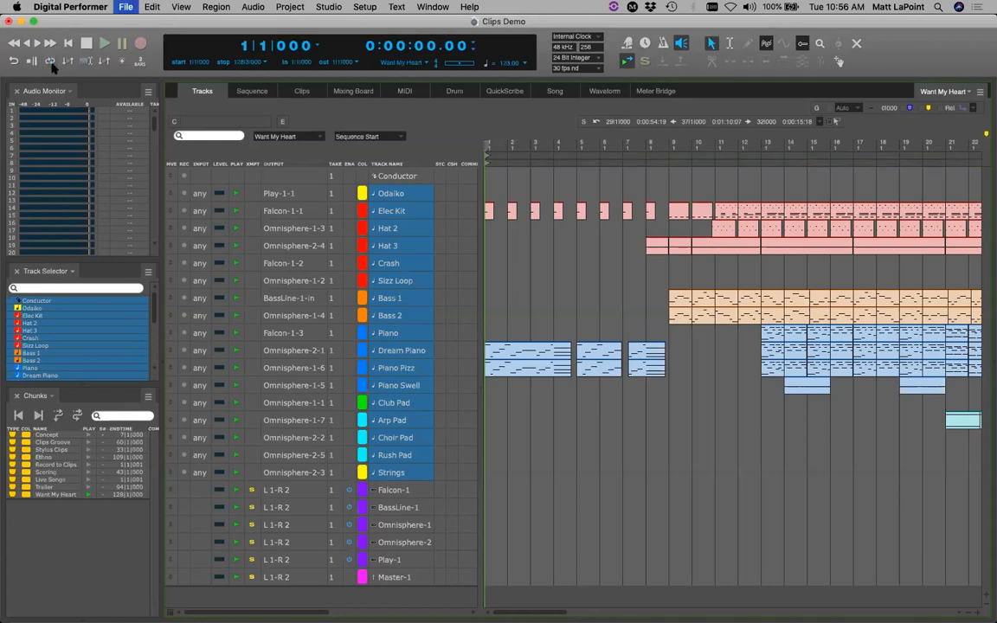
# Shift all data in the Want My Heart sequence 250 measures later and save the project
pyautogui.click(627, 428)
pyautogui.press('super+a')
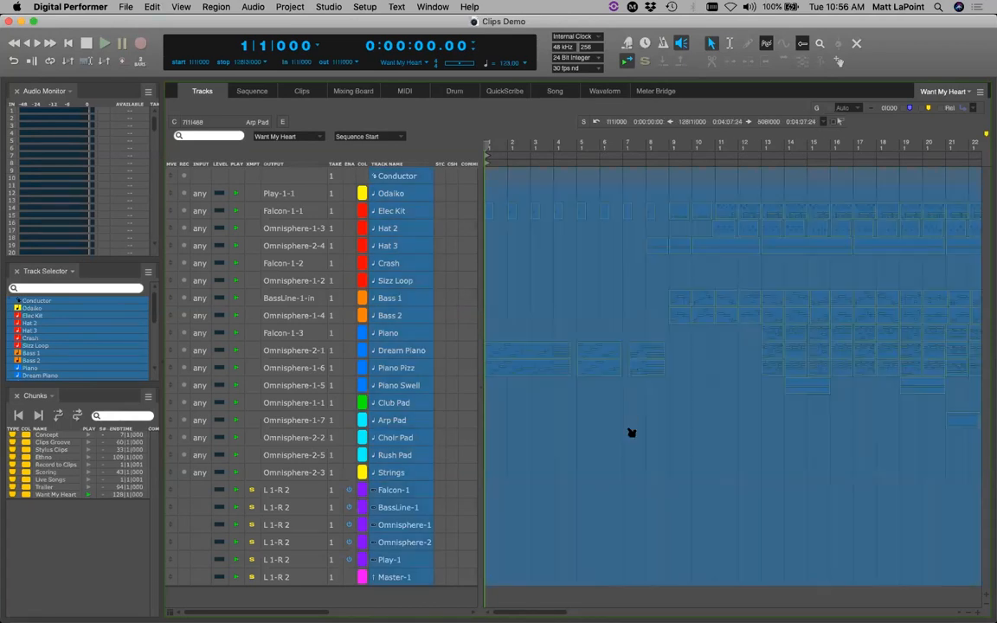
pyautogui.hotkey('alt', 'h')
pyautogui.click(423, 259)
pyautogui.write('250')
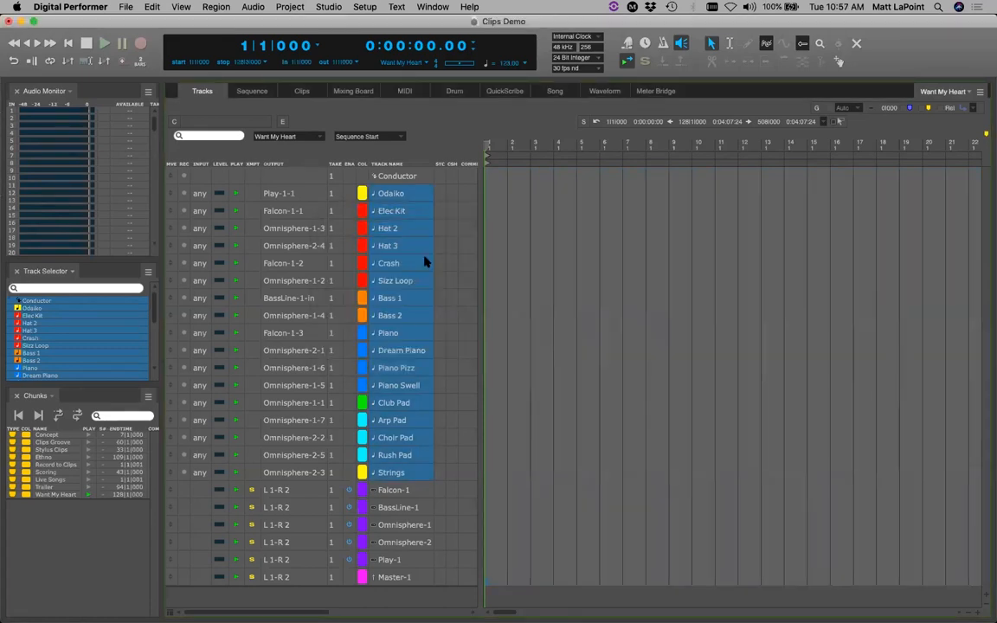
pyautogui.press('super+s')
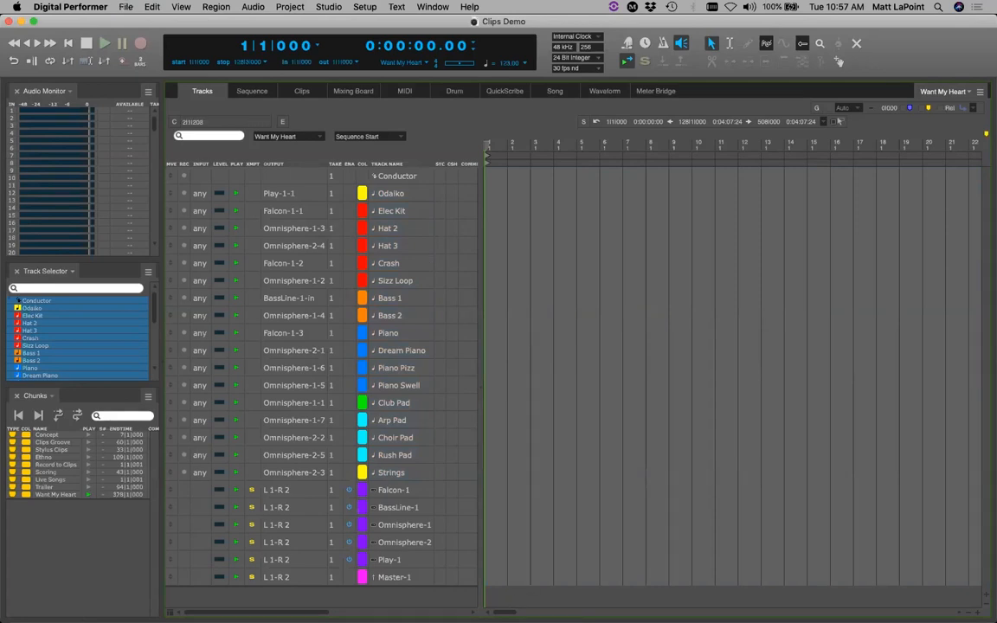
# Check the timeline after the shift, save the project and return to the clip grid
pyautogui.moveTo(502, 612); pyautogui.dragTo(248, 606)
pyautogui.press('super+s')
pyautogui.click(302, 92)
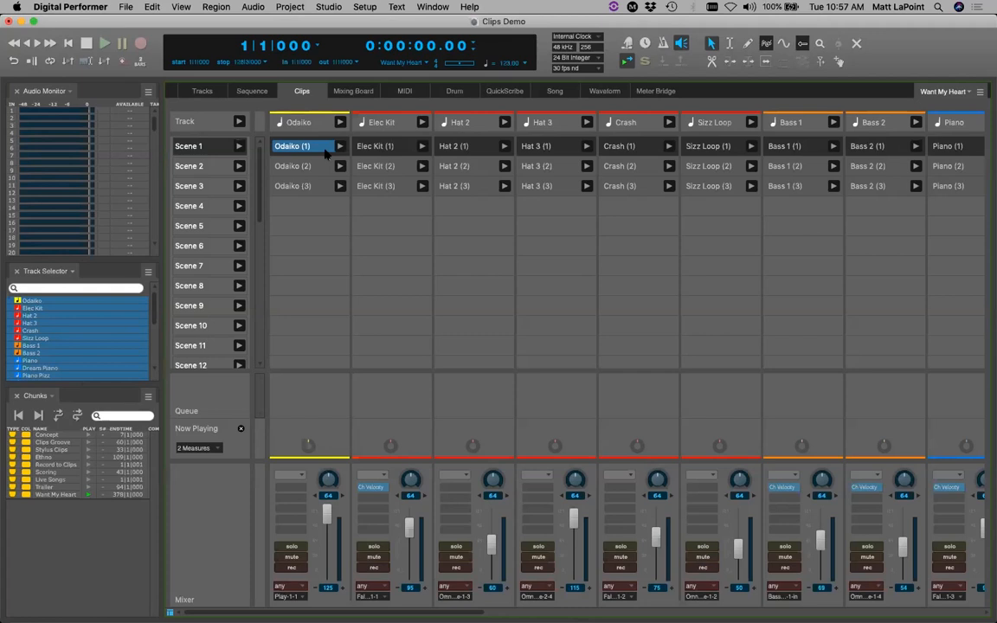
pyautogui.click(309, 206)
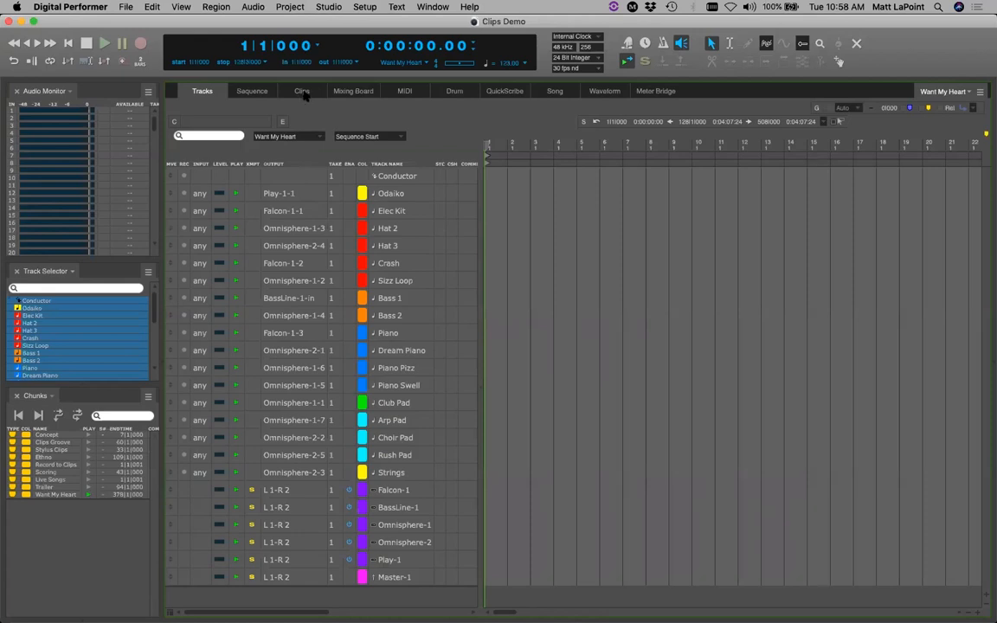
pyautogui.click(301, 92)
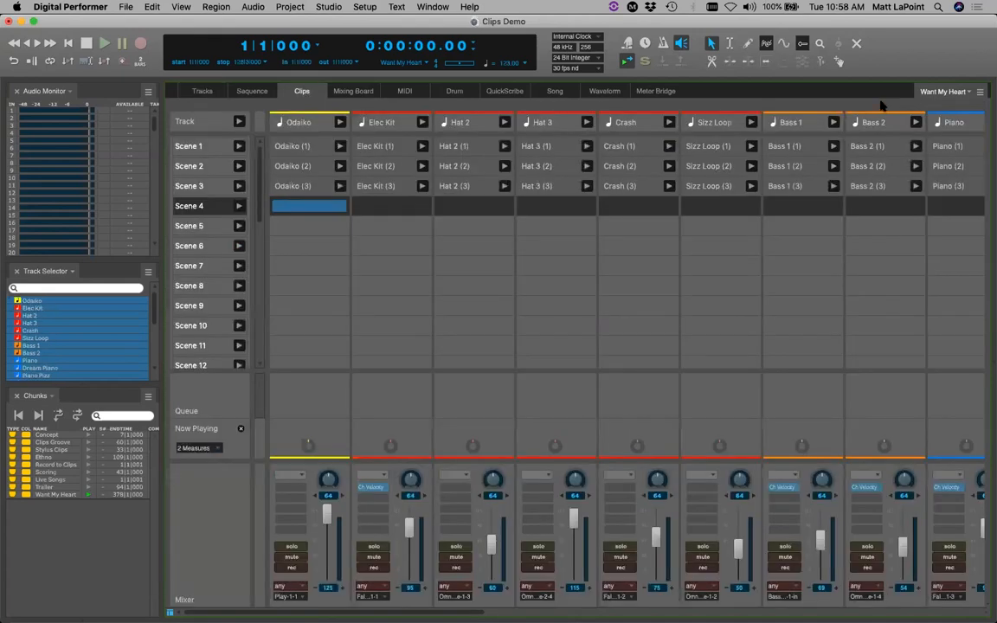
# Turn off Play on Clip Queue, switch recording to capture clips into the sequence, and enable the metronome click
pyautogui.click(980, 91)
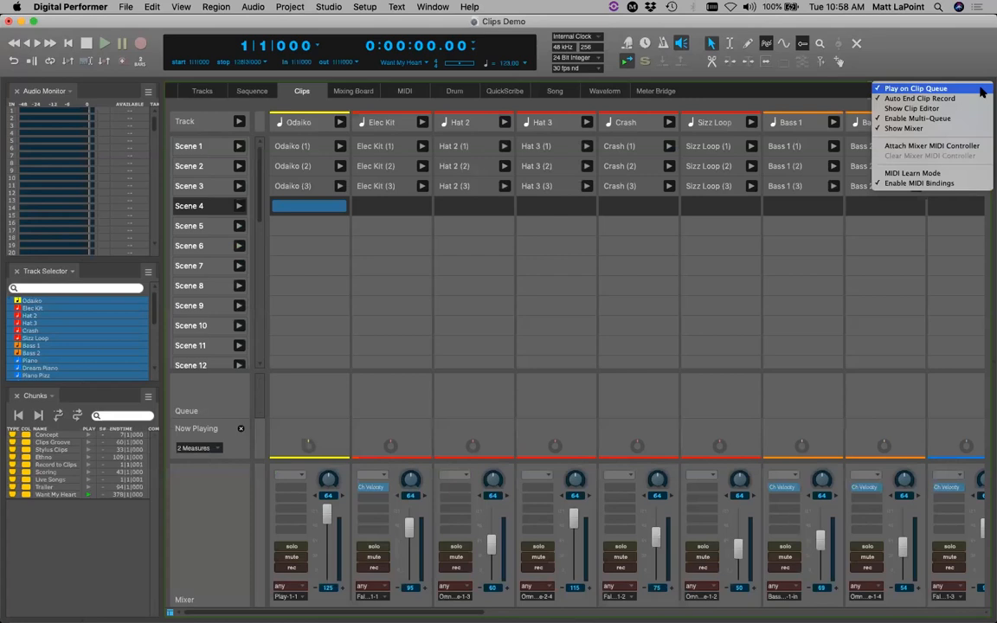
pyautogui.click(907, 91)
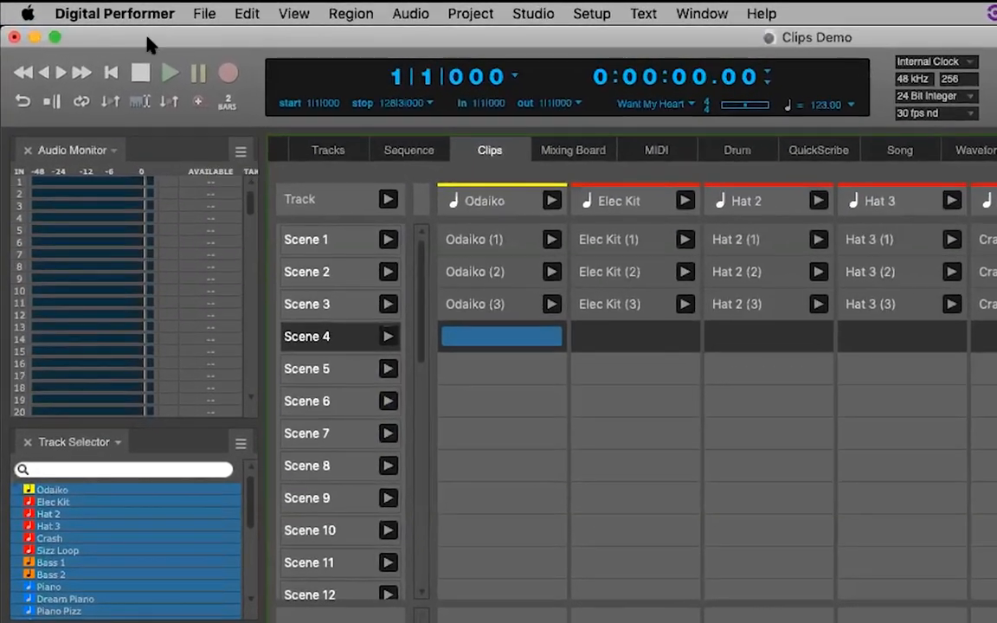
pyautogui.keyDown('alt'); pyautogui.click(232, 77); pyautogui.keyUp('alt')
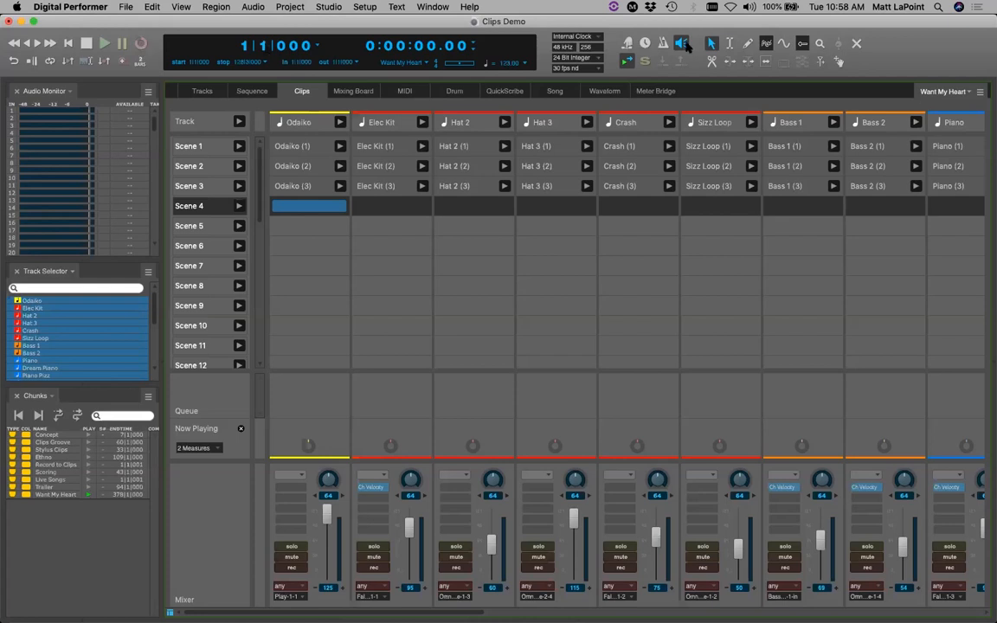
pyautogui.click(662, 44)
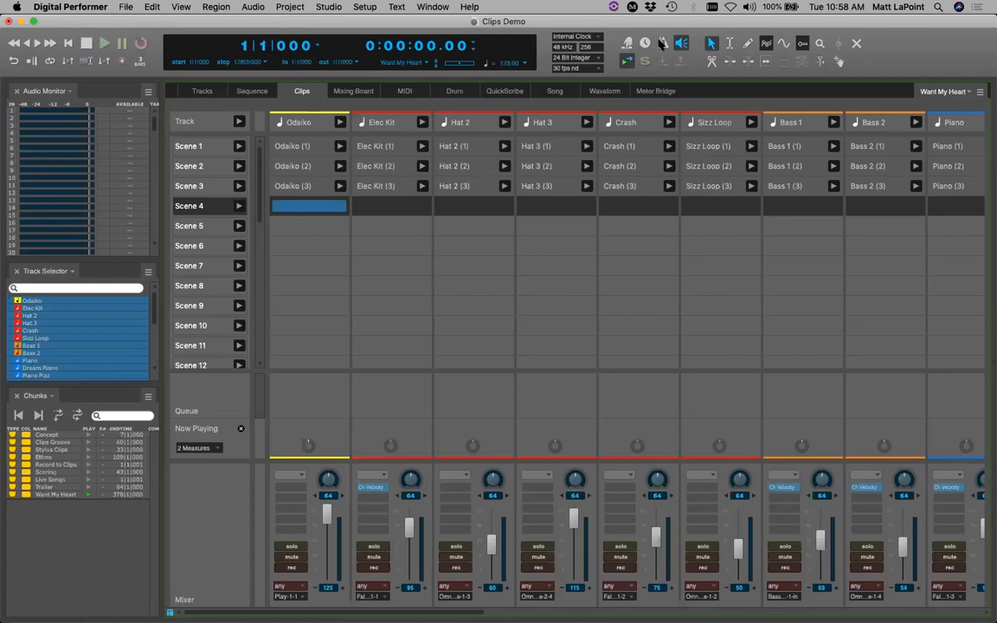
# Start recording and launch the Scene 1 clips for Elec Kit, Hat 3, Hat 2 and Sizz Loop one after another
pyautogui.click(142, 45)
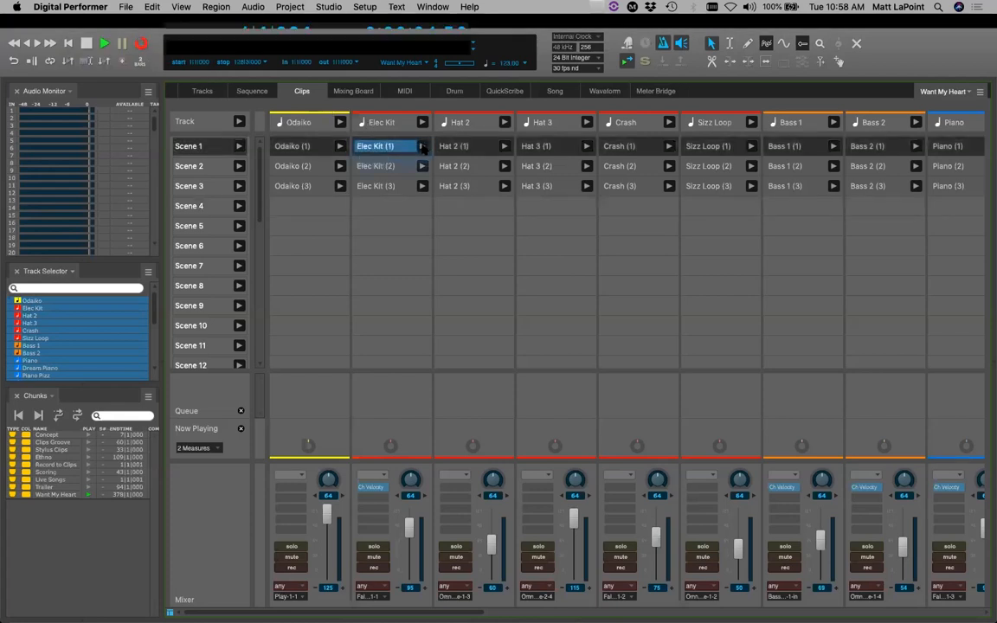
pyautogui.click(423, 148)
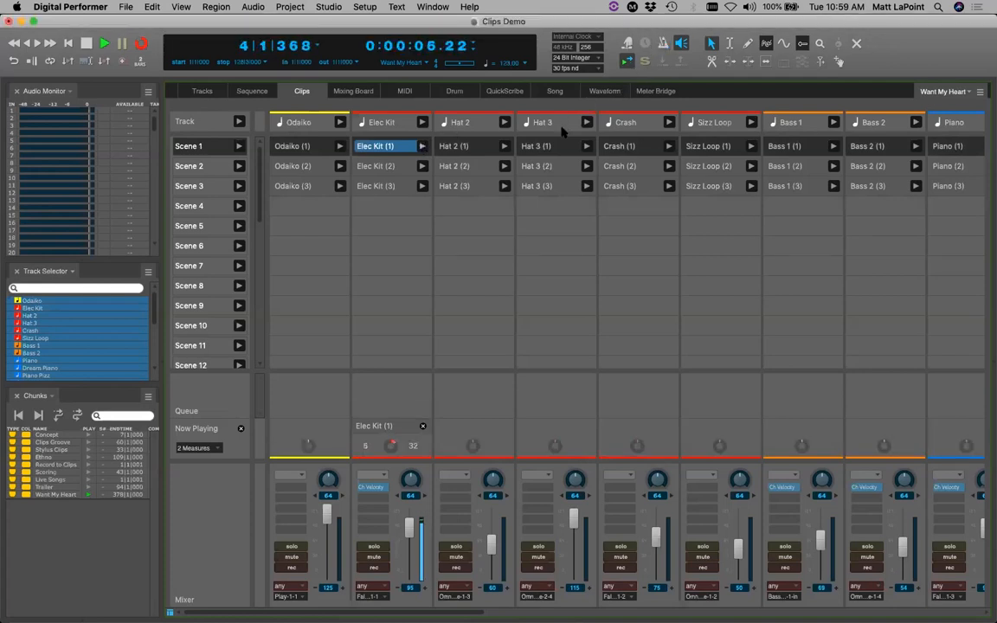
pyautogui.click(531, 147)
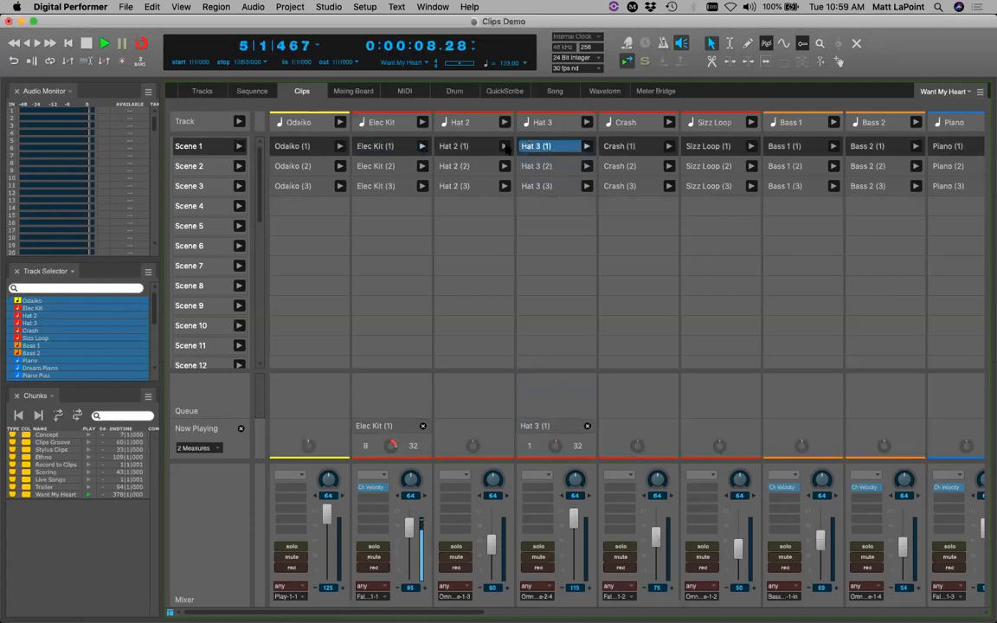
pyautogui.click(506, 146)
pyautogui.click(709, 146)
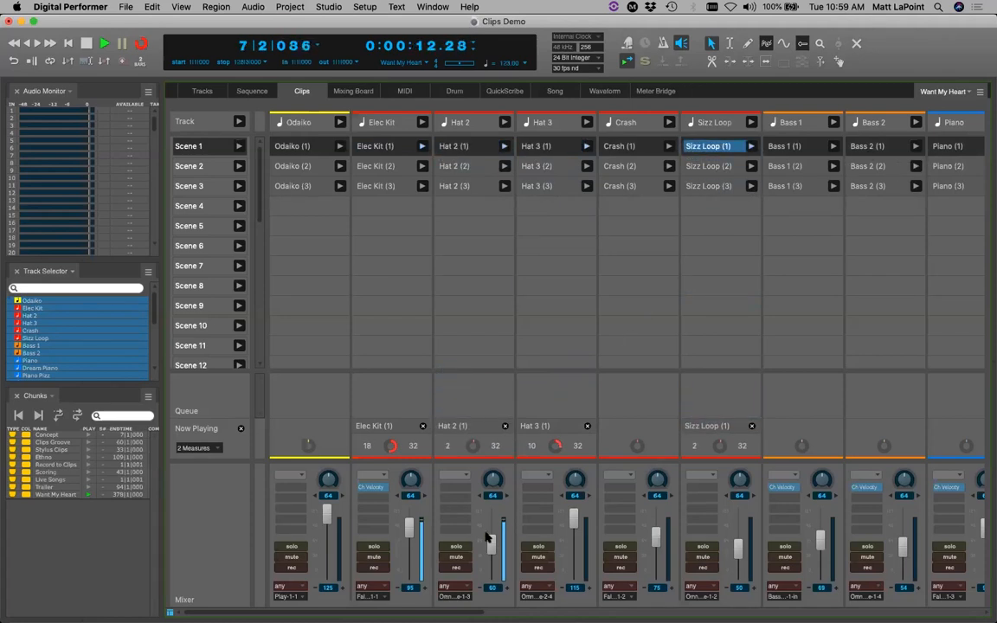
# Bring in the Scene 1 clips for Bass 1, Bass 2, Piano and Dream Piano, stopping Sizz Loop (1) before Dream Piano
pyautogui.click(832, 146)
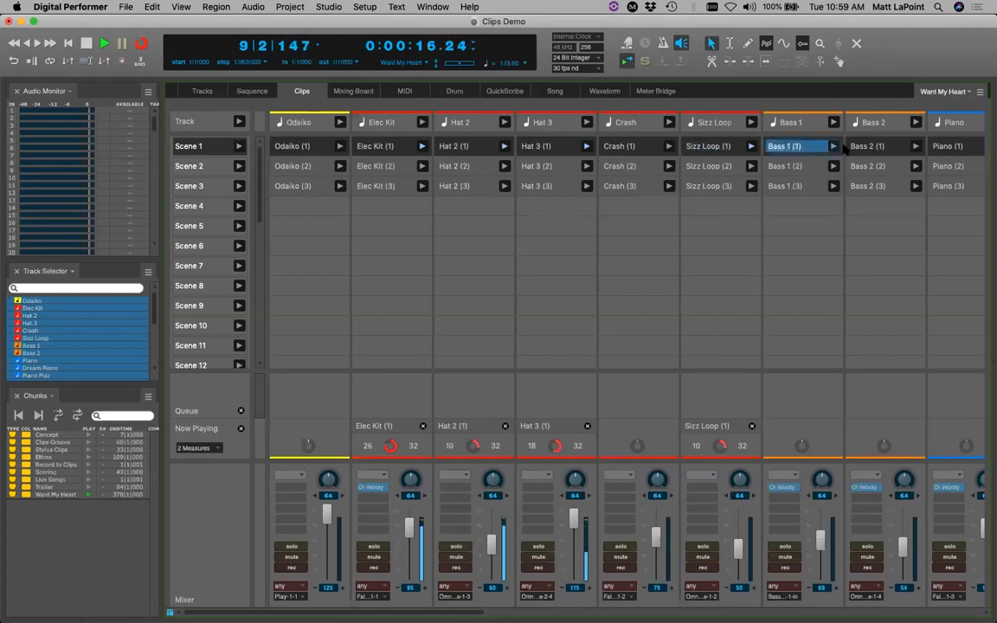
pyautogui.click(916, 146)
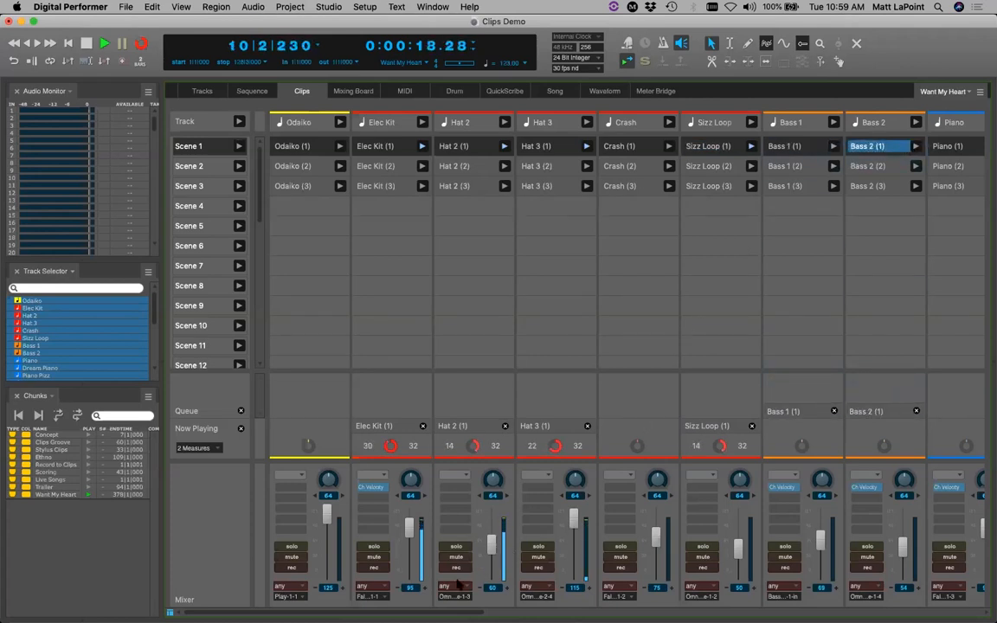
pyautogui.moveTo(380, 612); pyautogui.dragTo(532, 613)
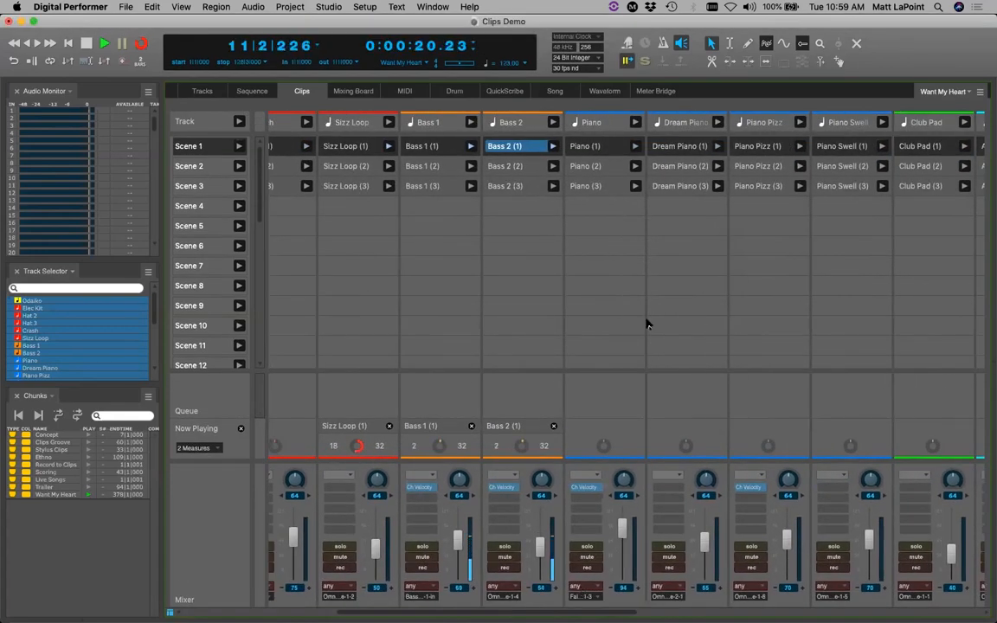
pyautogui.click(636, 147)
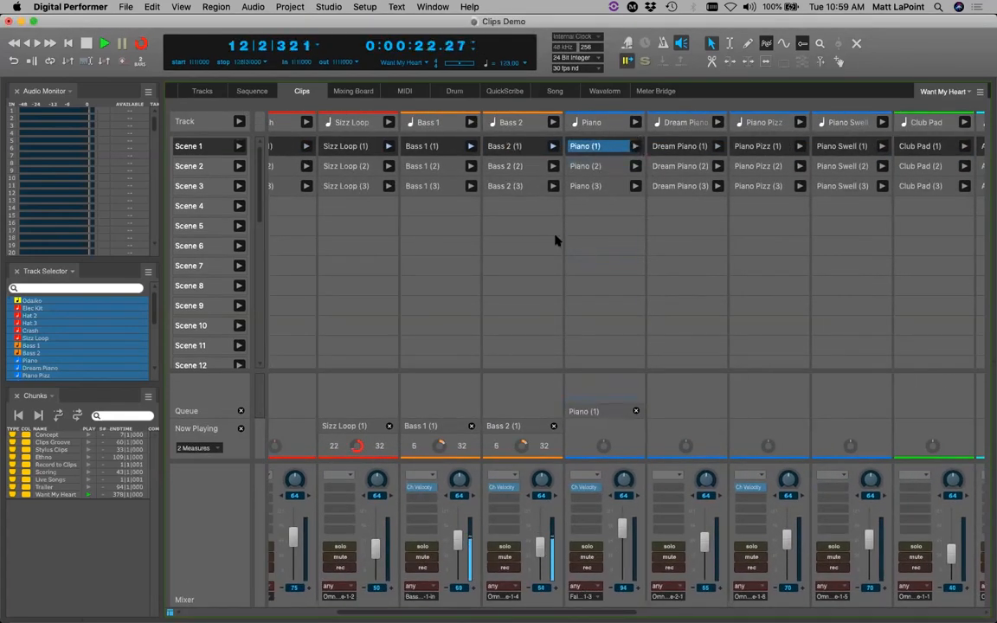
pyautogui.click(390, 426)
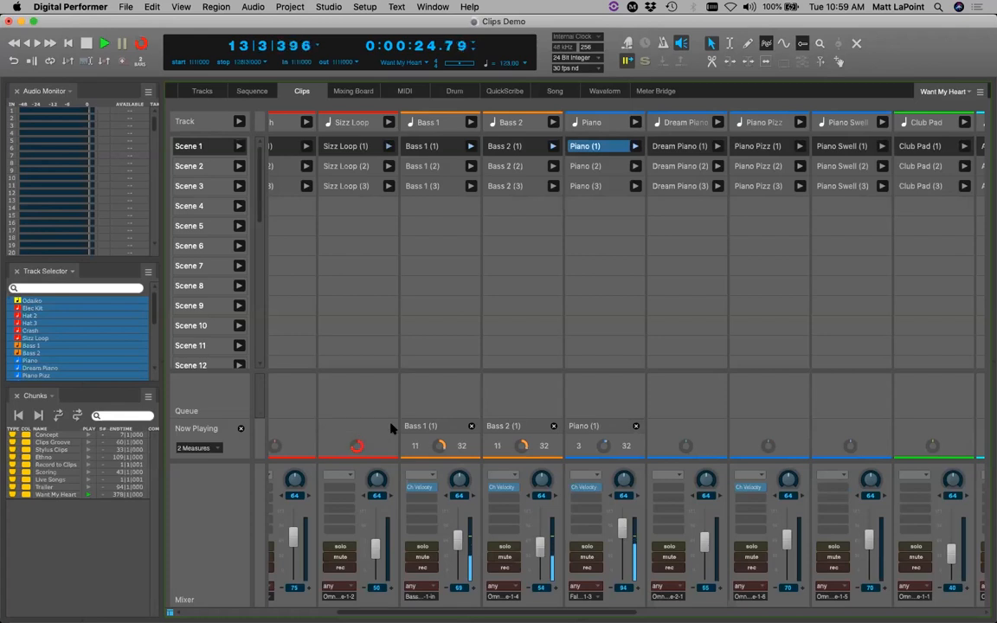
pyautogui.click(718, 146)
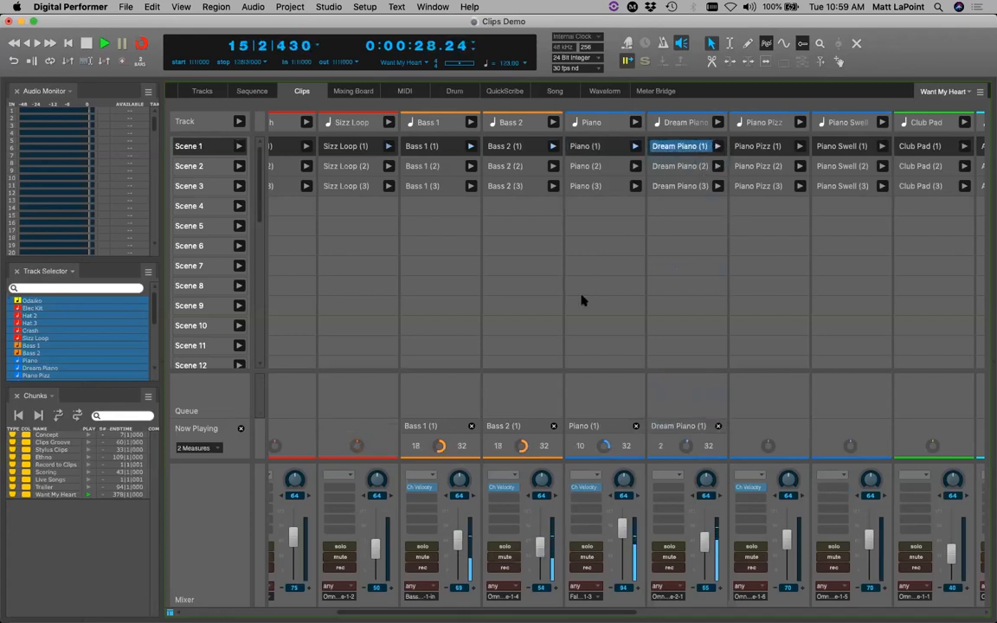
# Add the Scene 1 clips for Odaiko, Crash, Club Pad and Arp Pad to the recorded performance
pyautogui.hscroll(-10, 433, 604)
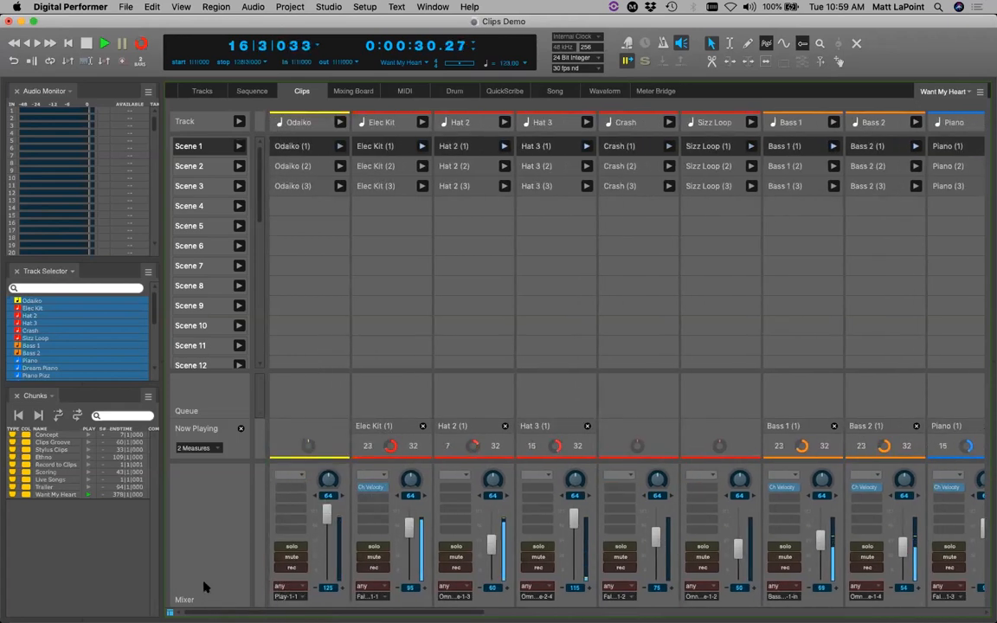
pyautogui.click(339, 146)
pyautogui.click(658, 147)
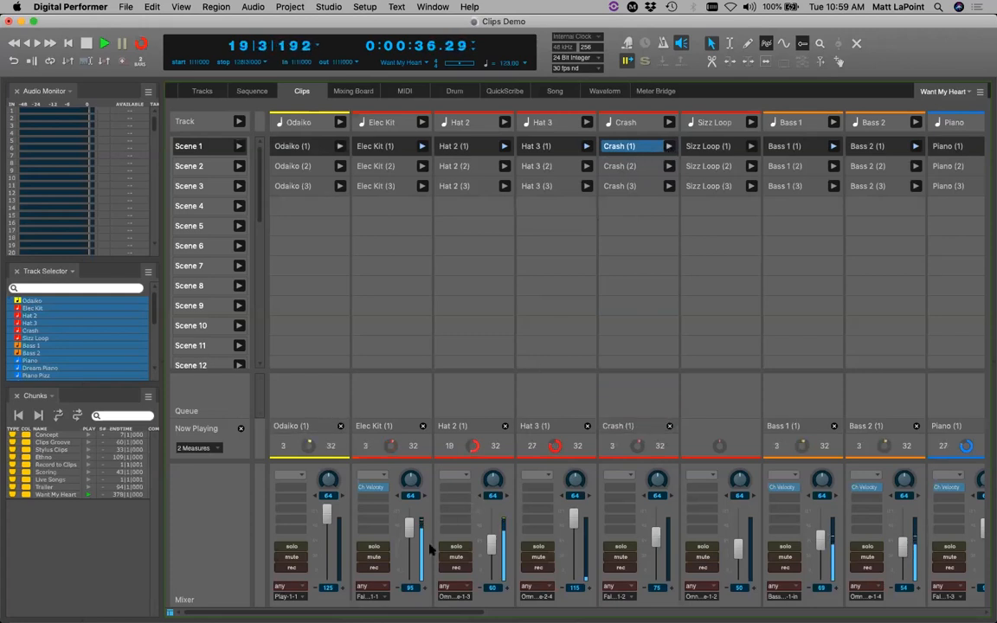
pyautogui.hscroll(10, 474, 601)
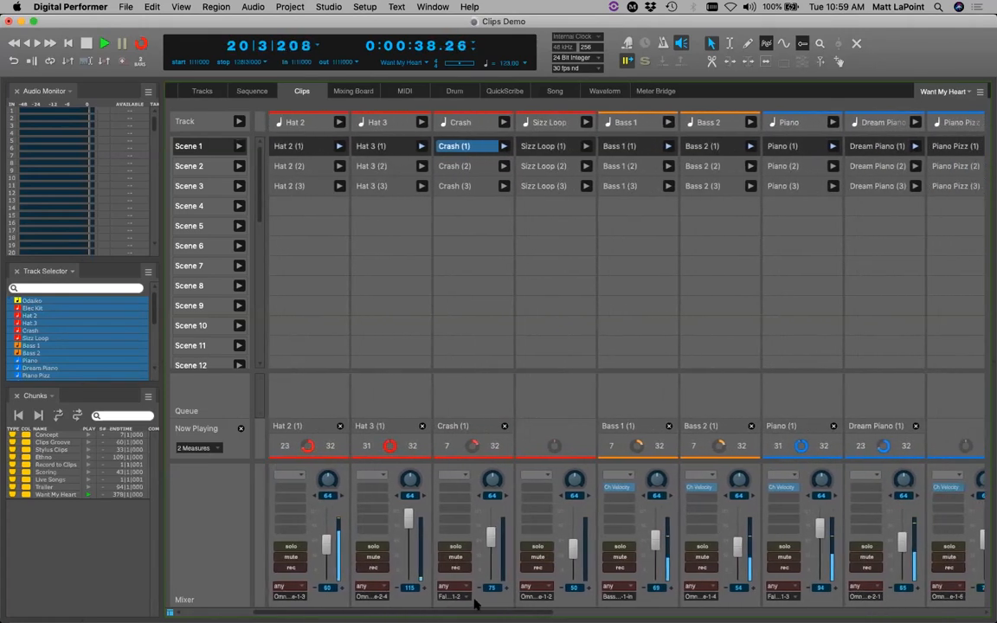
pyautogui.hscroll(3, 644, 580)
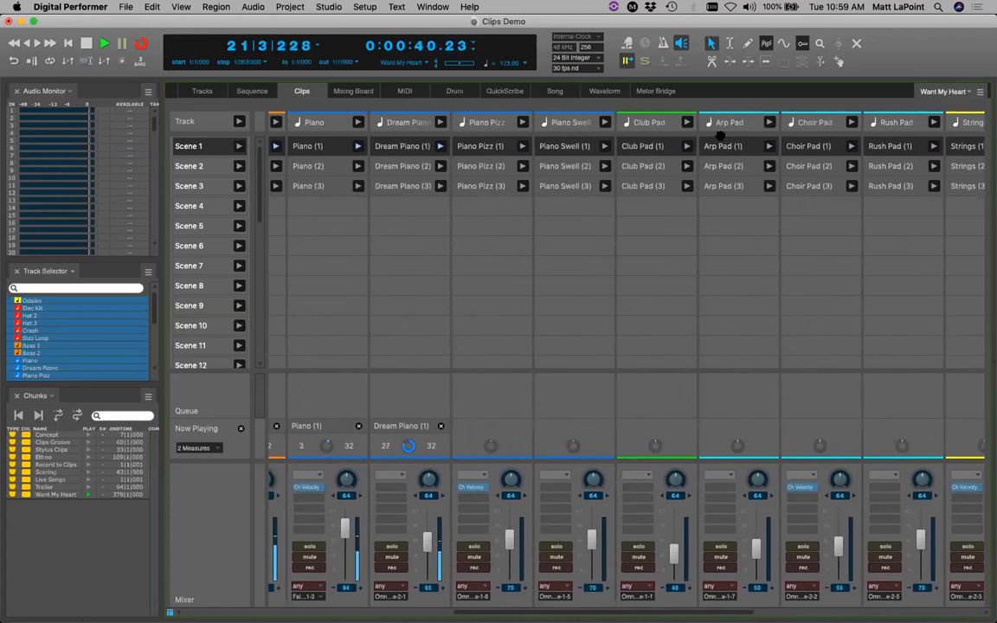
pyautogui.click(687, 146)
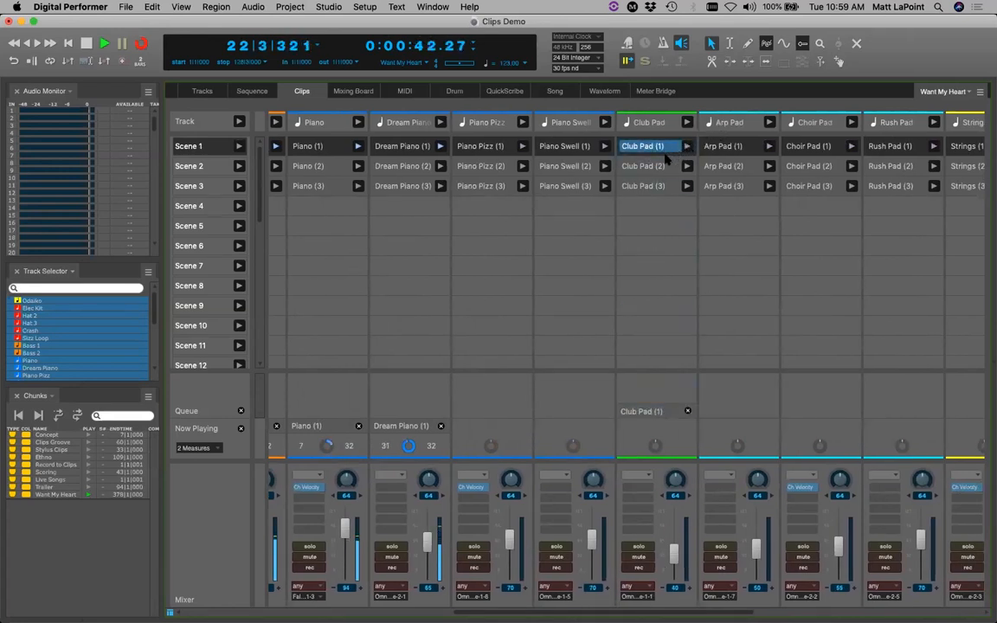
pyautogui.click(769, 147)
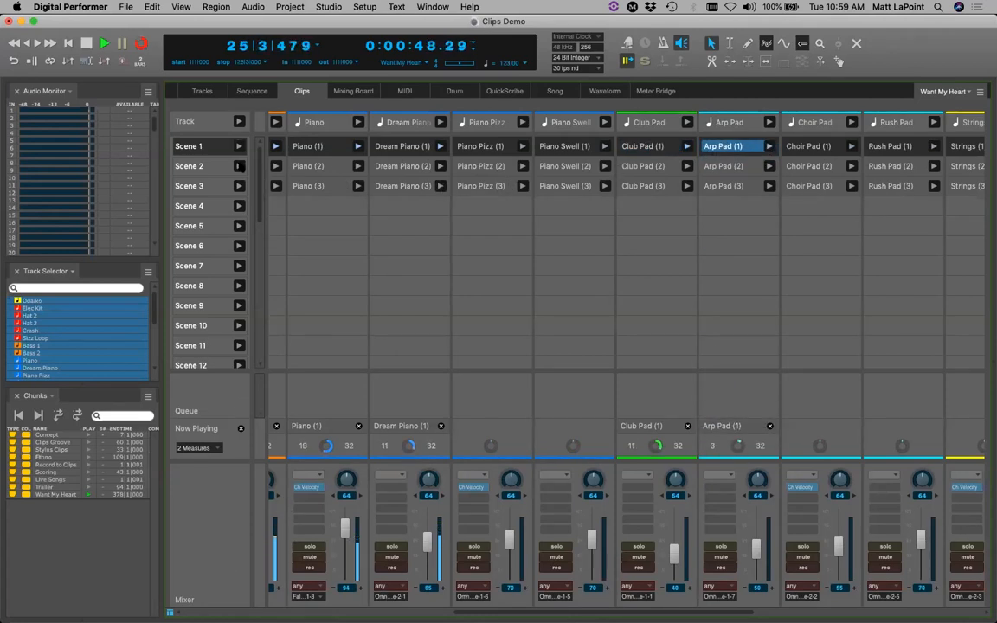
# Launch all of Scene 2 and, as it finishes, bring in all of Scene 3 in the recorded performance
pyautogui.click(239, 166)
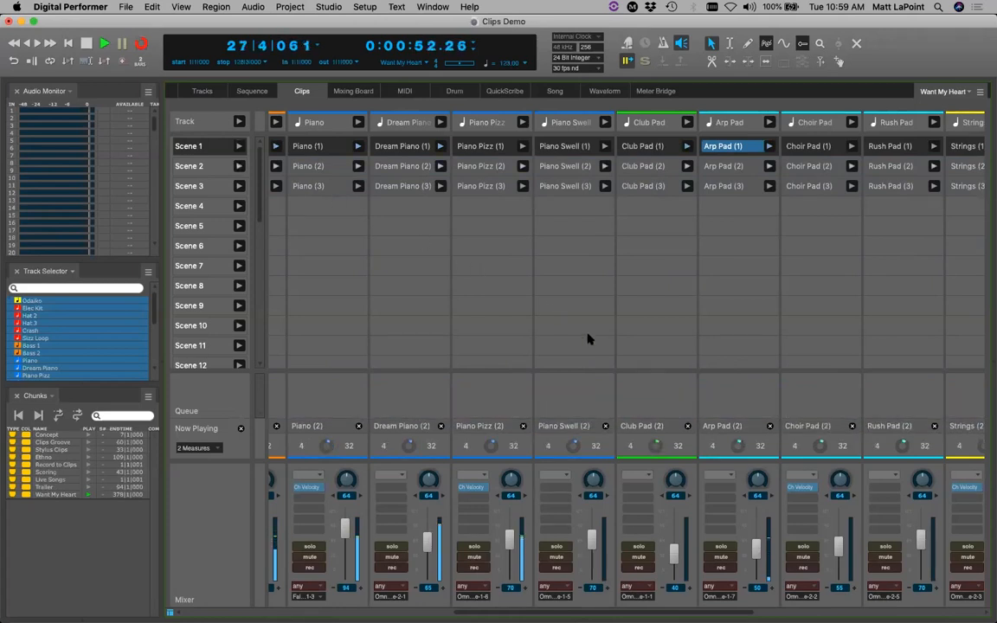
pyautogui.moveTo(470, 612); pyautogui.dragTo(201, 601)
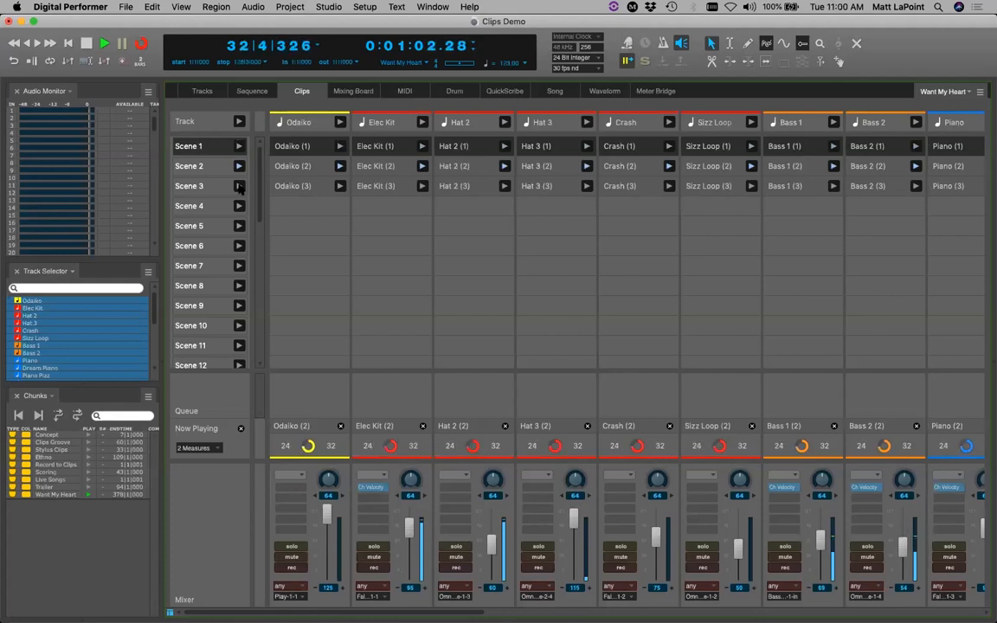
pyautogui.click(239, 186)
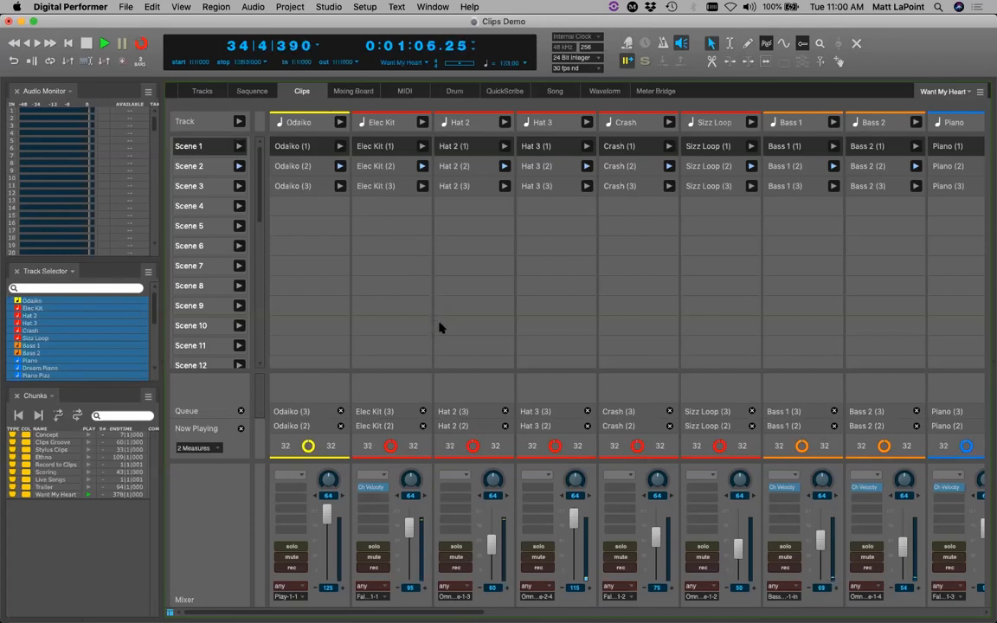
# Drop out the Scene 3 clips for Crash, Sizz Loop, Hat 2 and Elec Kit one after another
pyautogui.click(669, 426)
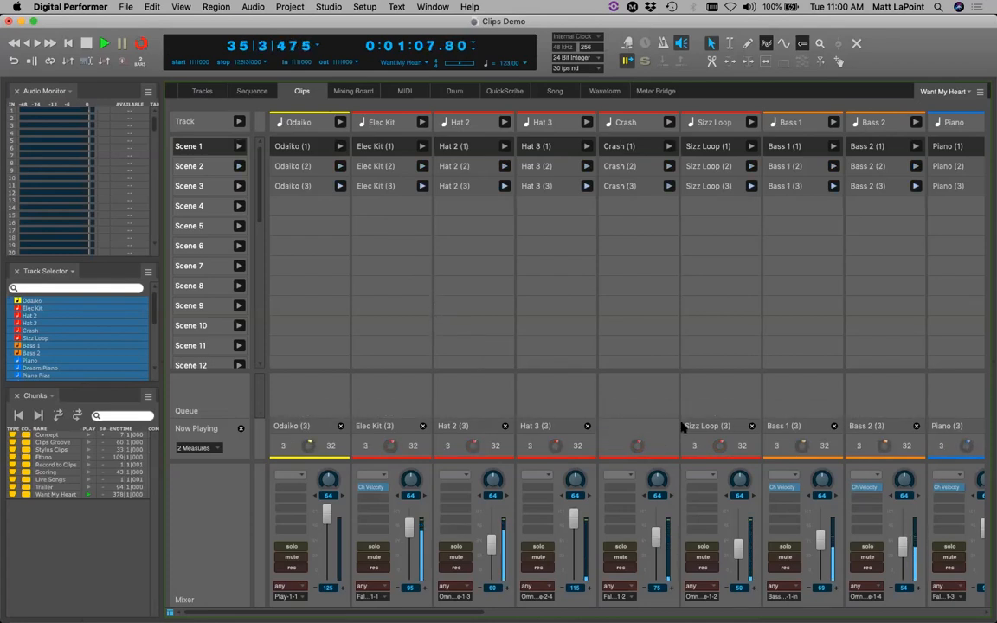
pyautogui.click(751, 426)
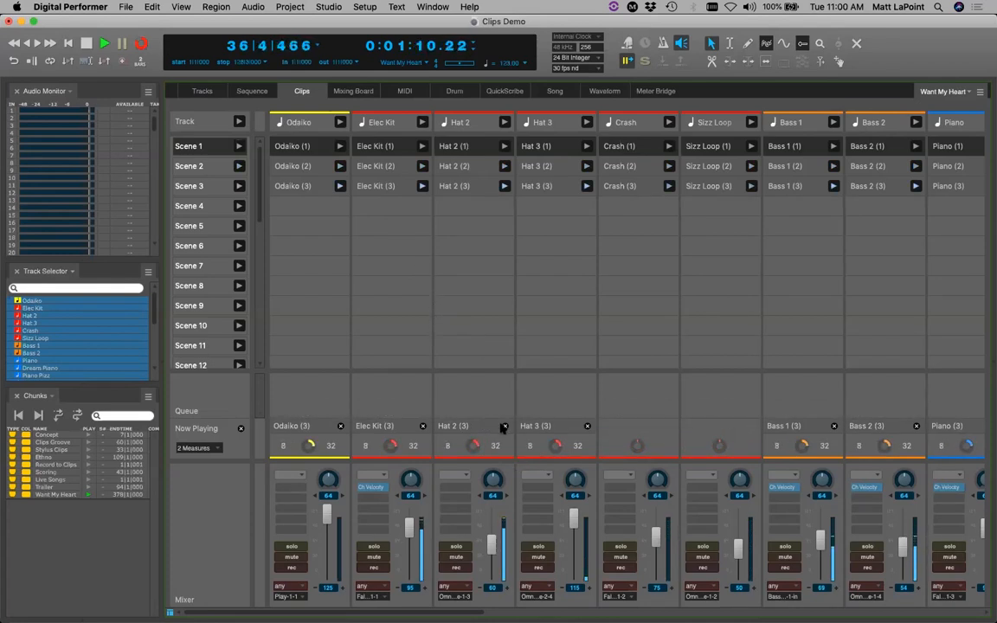
pyautogui.click(422, 426)
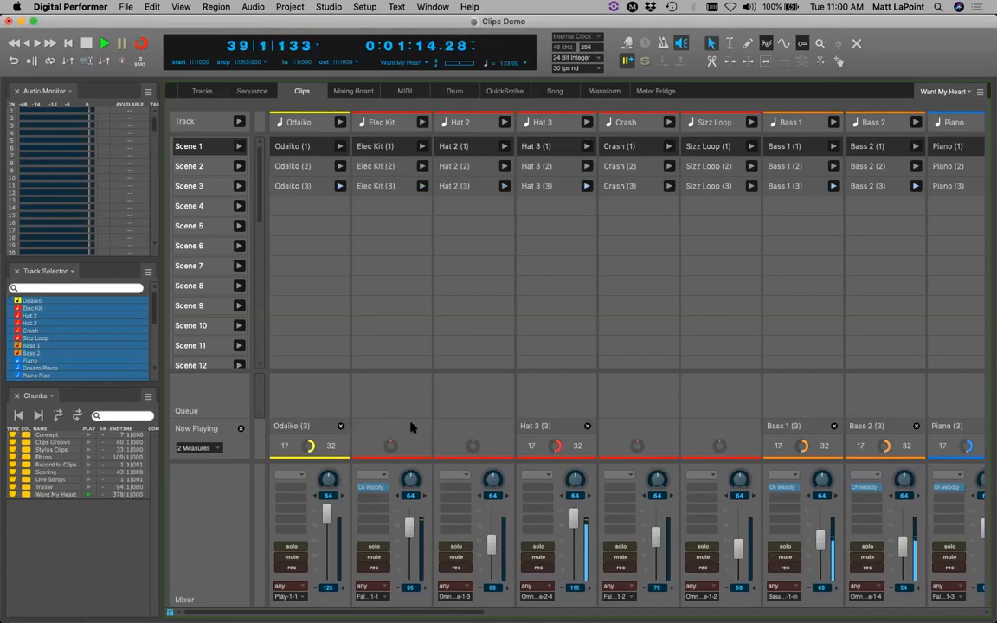
# Stop the Scene 3 clips on Piano Pizz, Piano, Club Pad and Strings while the recording continues
pyautogui.moveTo(423, 611); pyautogui.dragTo(557, 609)
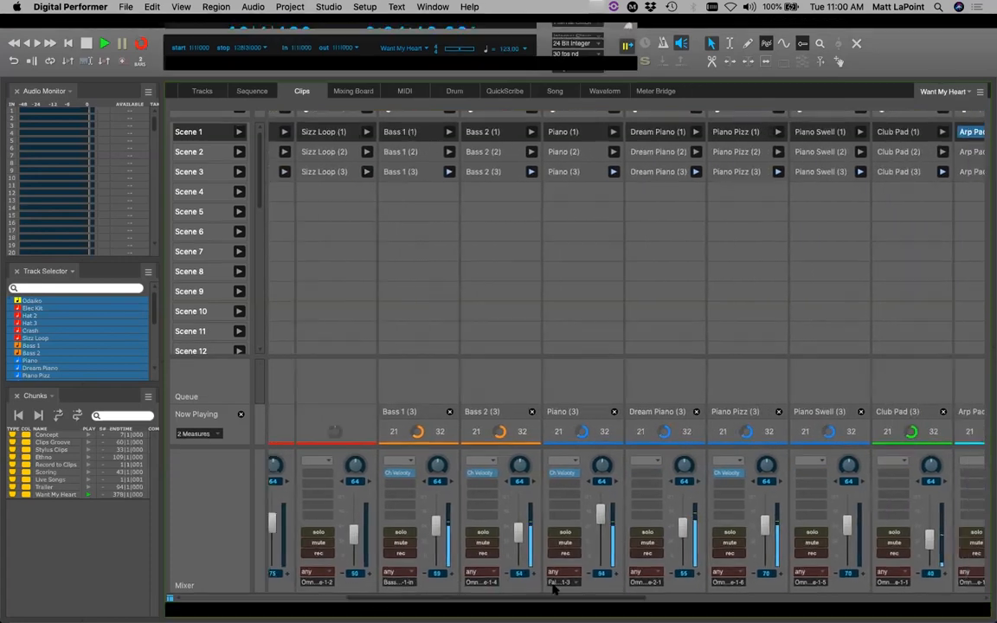
pyautogui.click(754, 428)
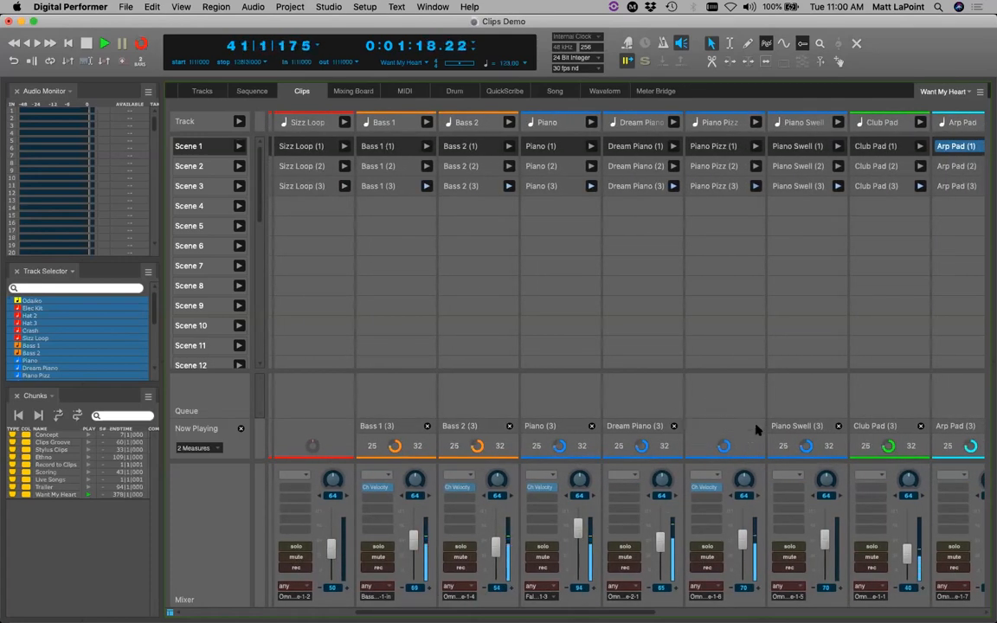
pyautogui.click(591, 426)
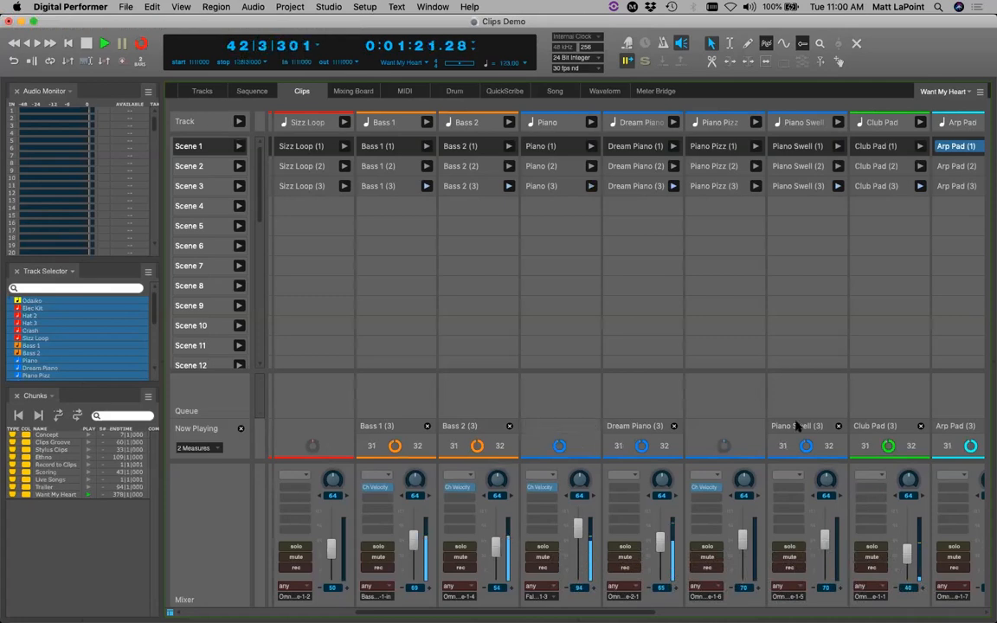
pyautogui.click(921, 426)
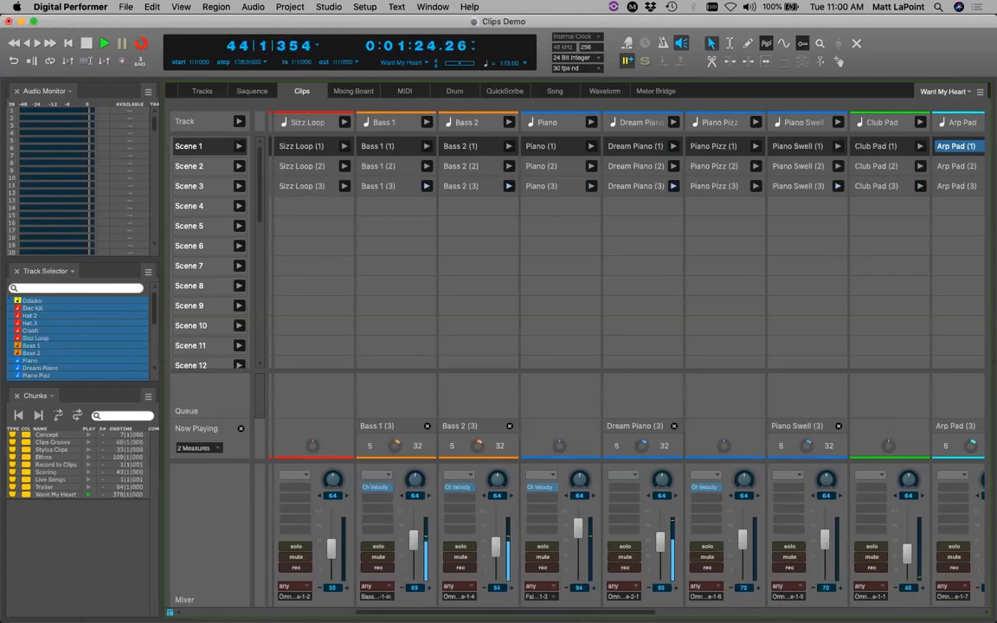
pyautogui.hscroll(10, 748, 415)
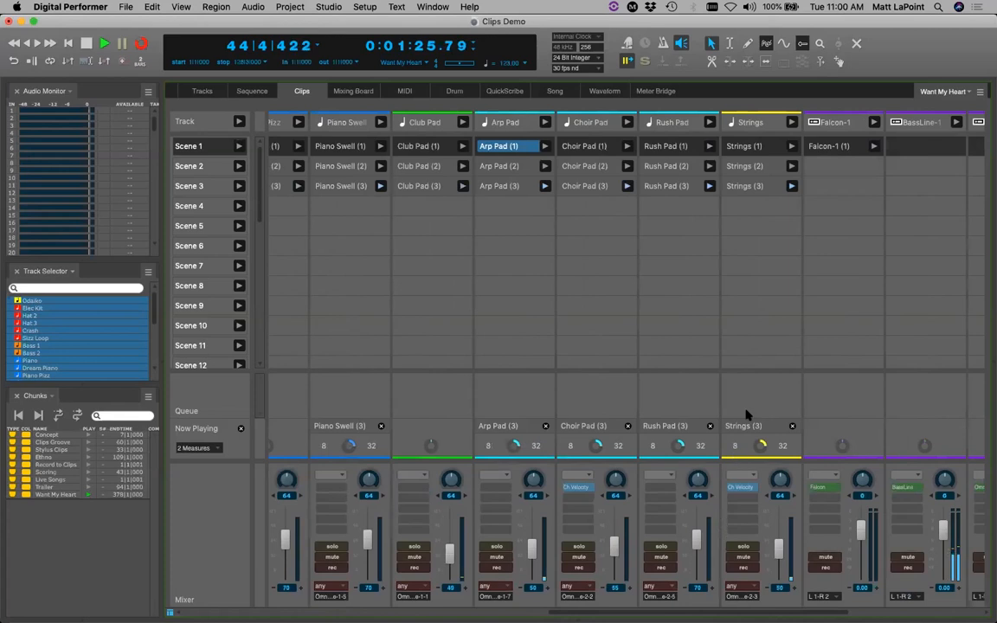
pyautogui.click(792, 426)
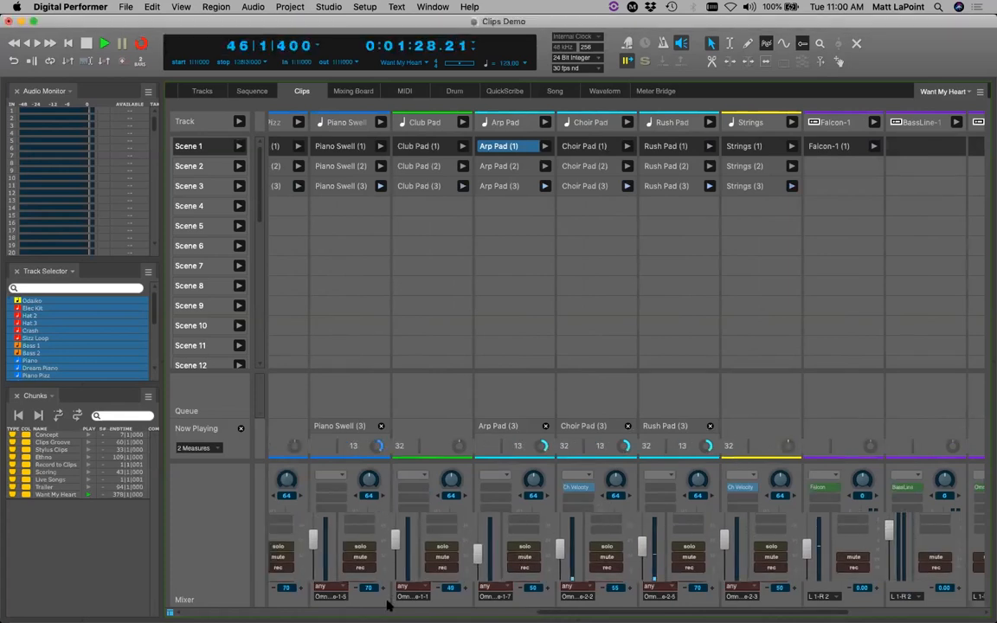
# Launch Scene 1 again and drop out its Odaiko, Elec Kit, Hat 3, Crash, Bass 1 and Hat 2 clips
pyautogui.hscroll(-20, 391, 598)
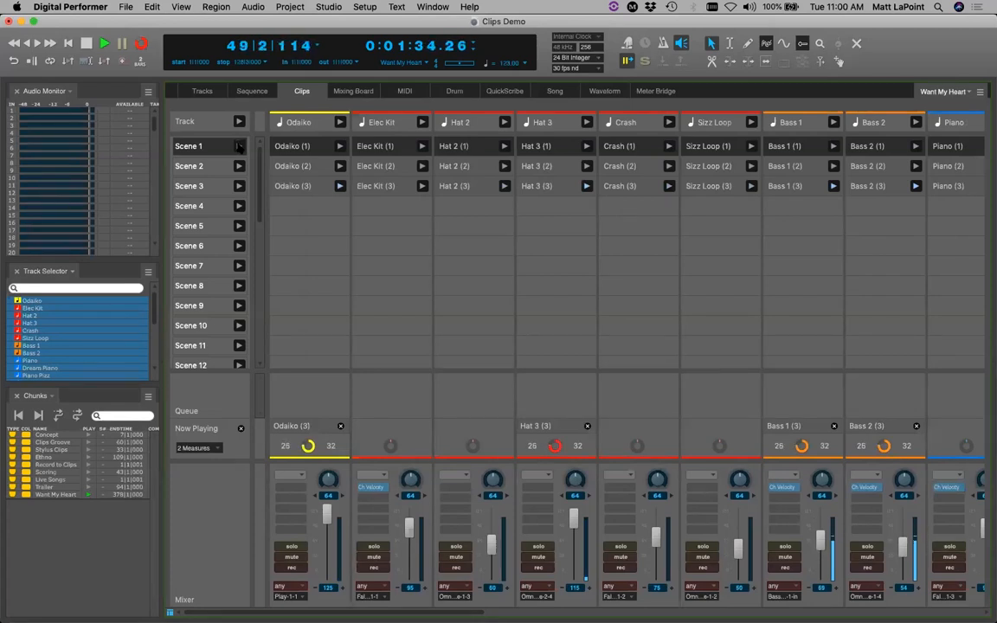
pyautogui.click(239, 146)
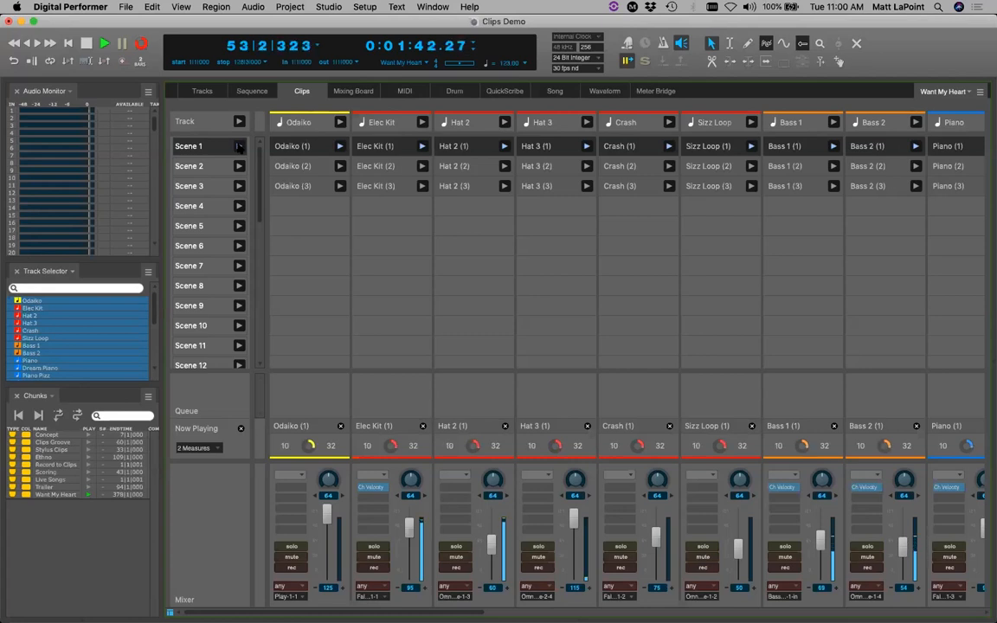
pyautogui.click(341, 426)
pyautogui.click(422, 426)
pyautogui.click(587, 426)
pyautogui.click(669, 426)
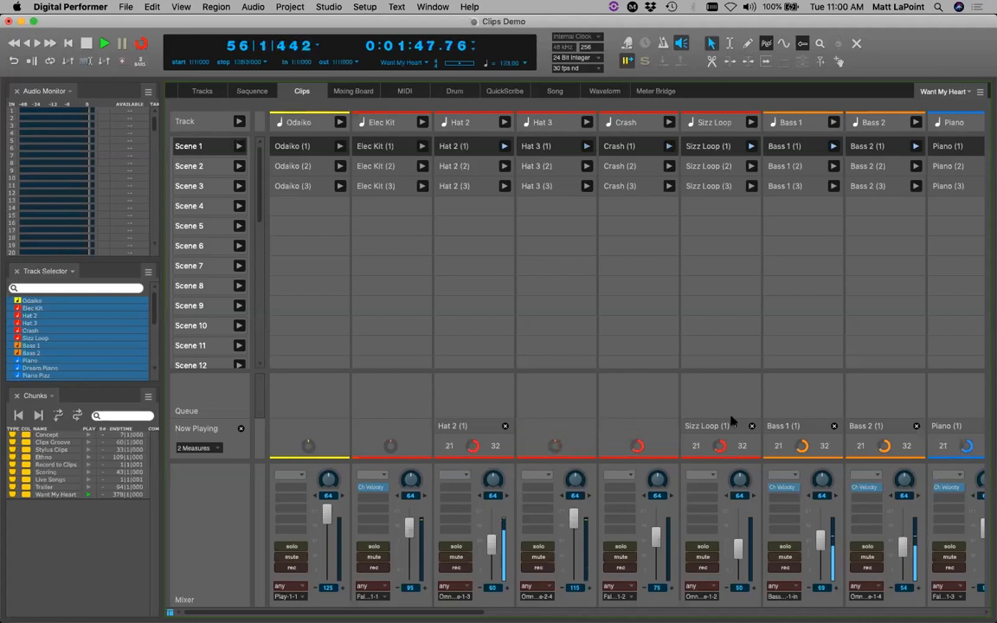
pyautogui.click(833, 425)
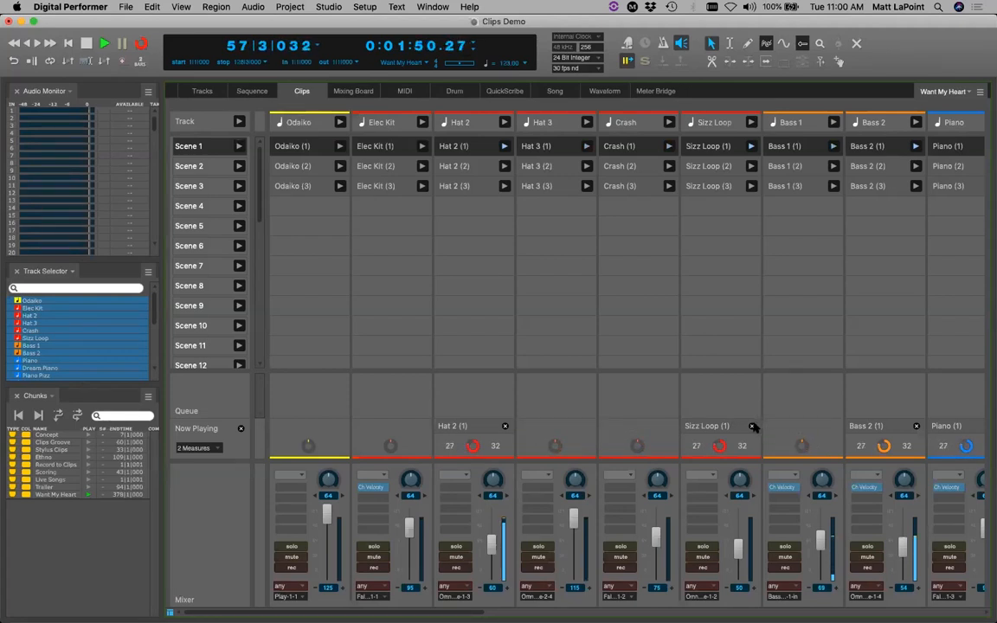
pyautogui.click(505, 427)
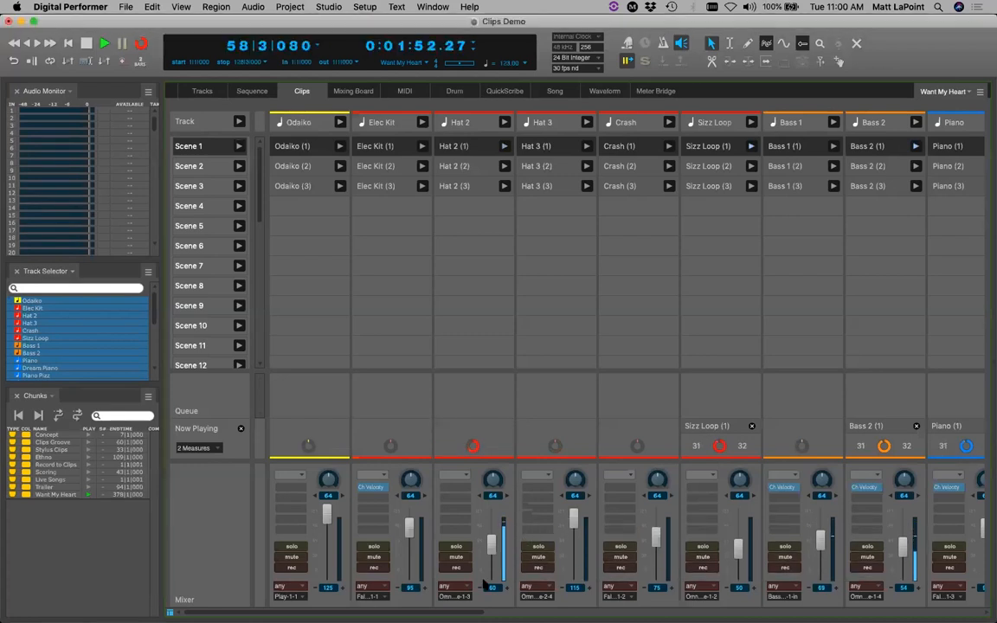
# Stop the Scene 1 clips on Bass 2, Dream Piano, Piano Swell, Piano Pizz and Piano, and end the recording
pyautogui.hscroll(10, 534, 597)
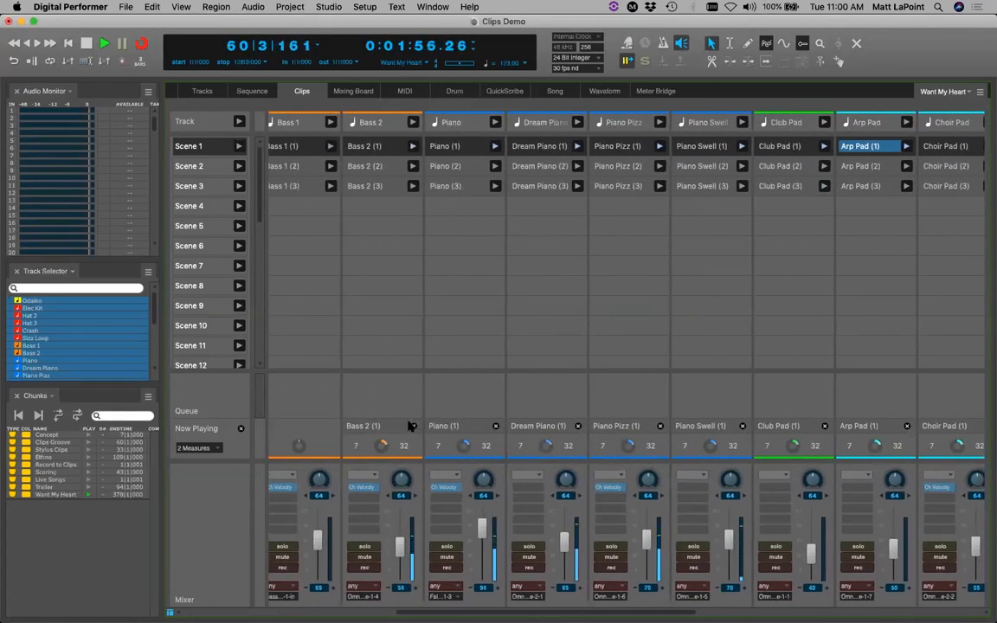
pyautogui.click(578, 426)
pyautogui.click(742, 426)
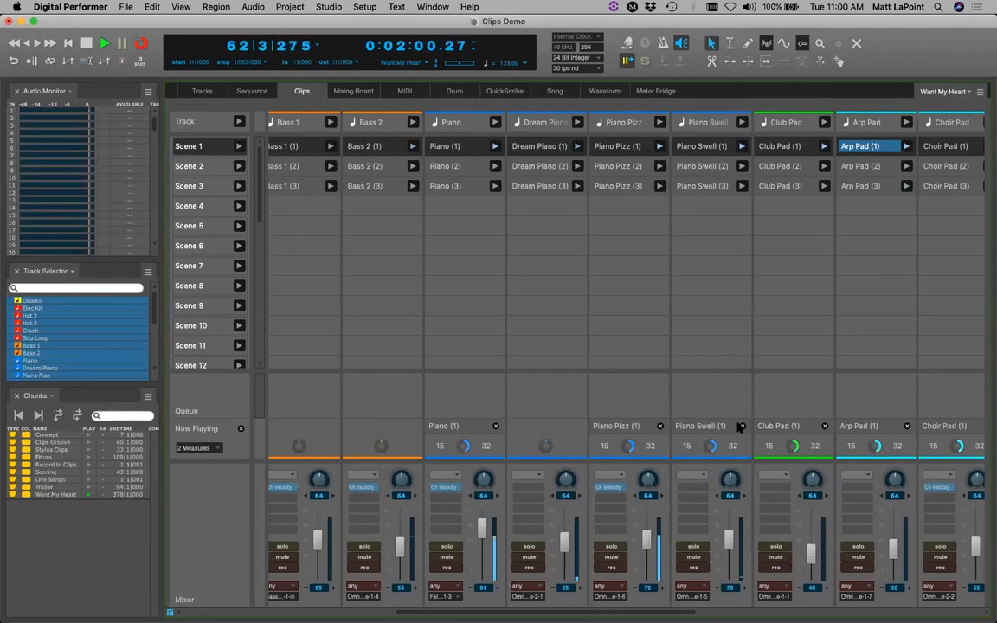
pyautogui.click(661, 426)
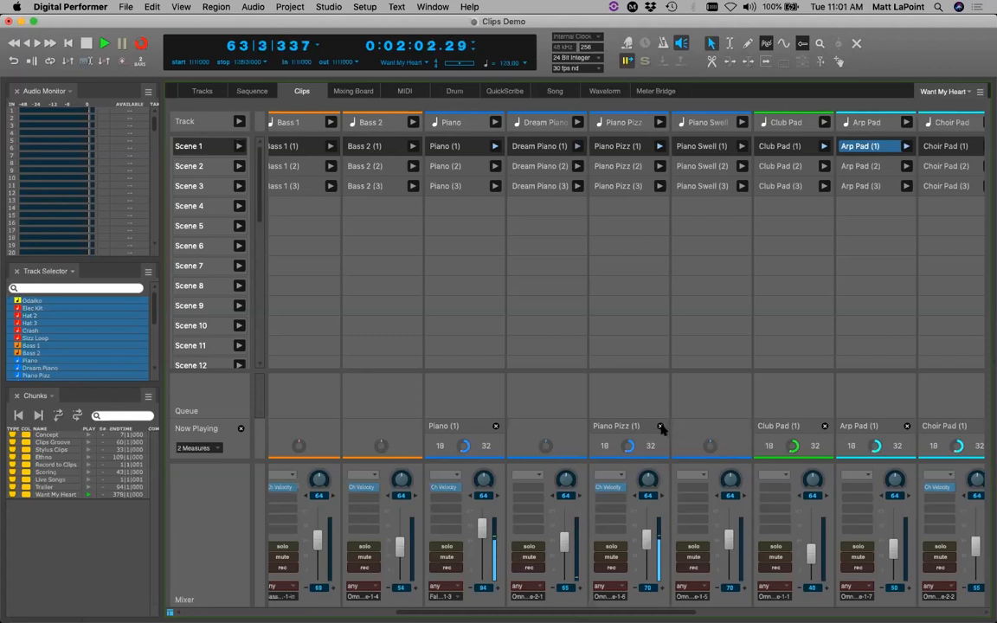
pyautogui.click(496, 428)
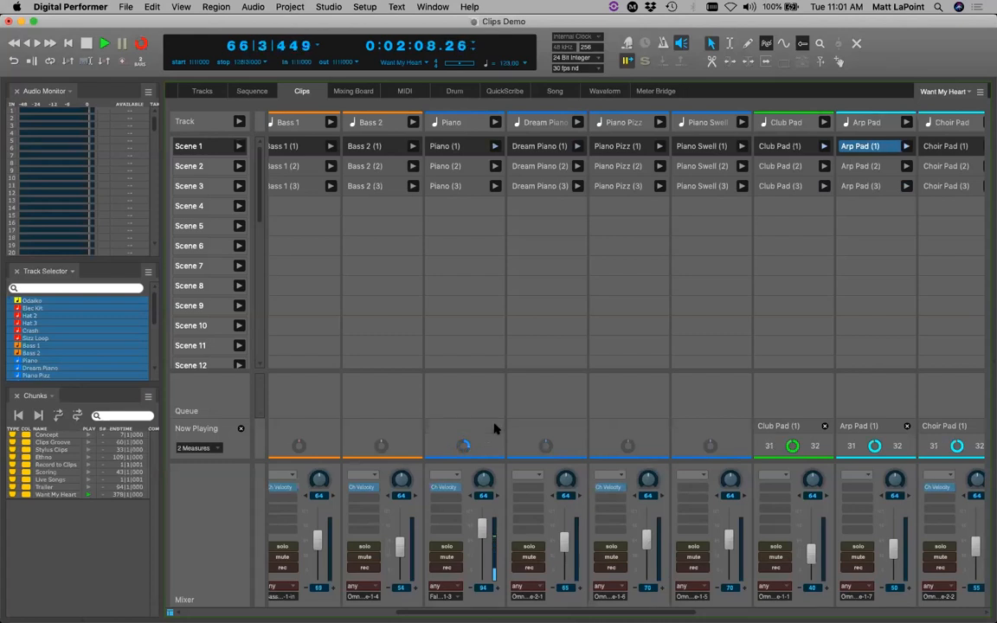
pyautogui.press('space')
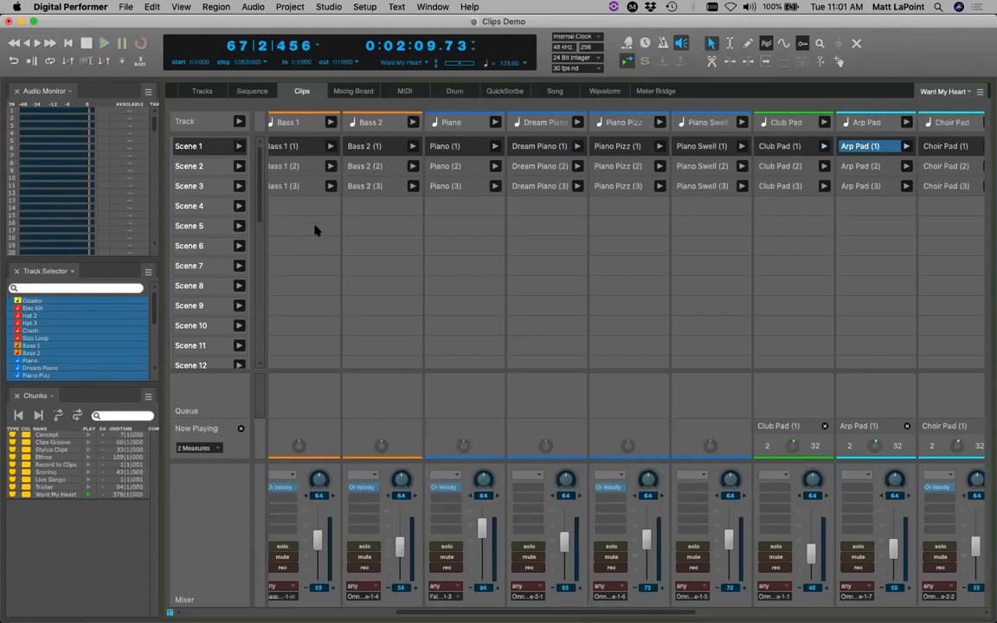
# Save the project and show the whole recorded arrangement in the Tracks overview
pyautogui.press('super+s')
pyautogui.click(196, 92)
pyautogui.click(511, 305)
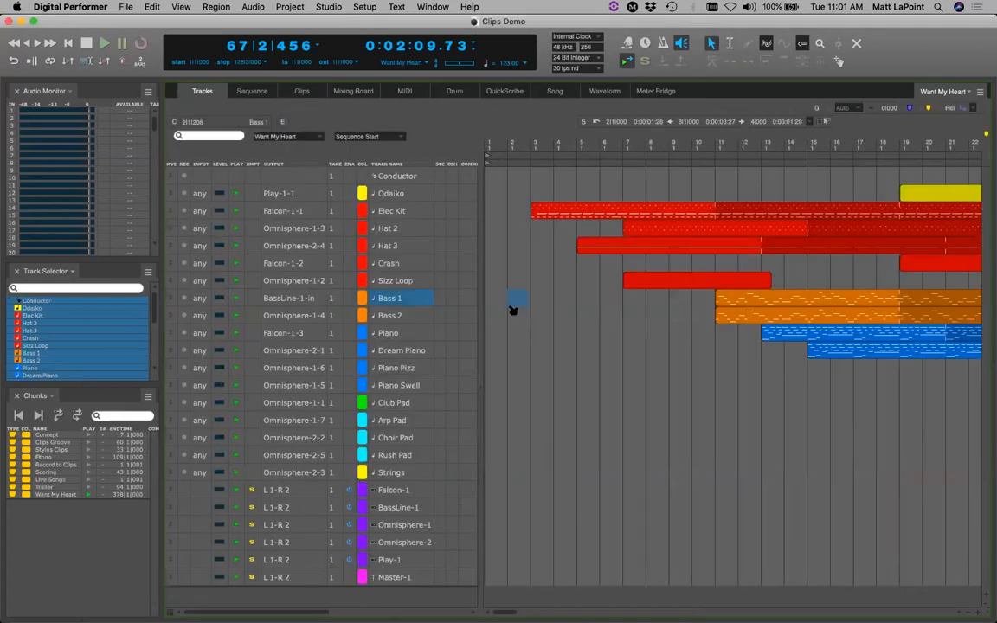
pyautogui.press('super+Left')
pyautogui.press('super+Left')
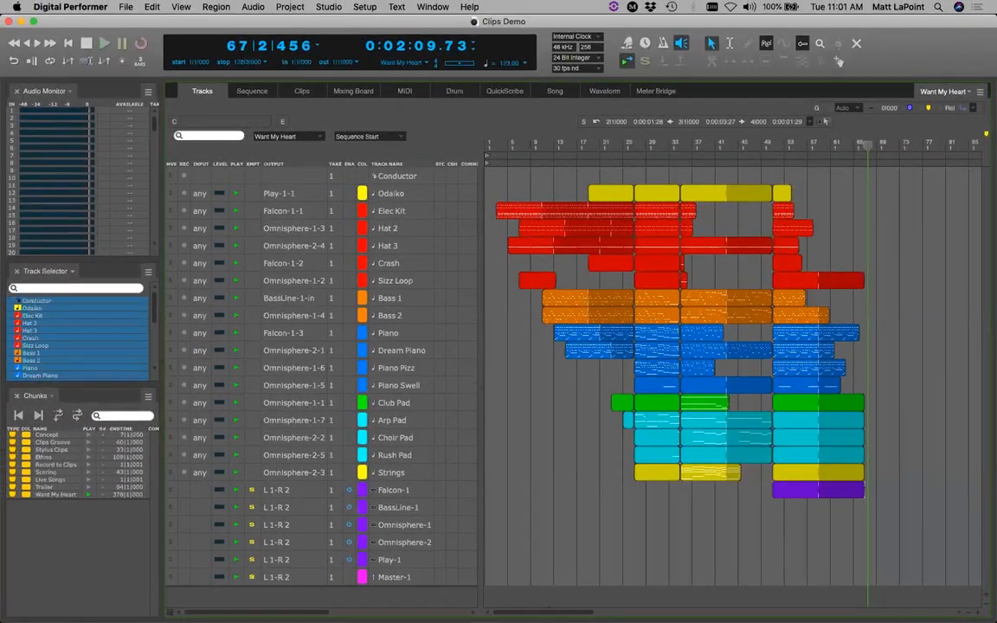
pyautogui.moveTo(548, 611); pyautogui.dragTo(435, 597)
# Display the recorded tracks from Odaiko onward in the Sequence editor and save the project
pyautogui.click(238, 86)
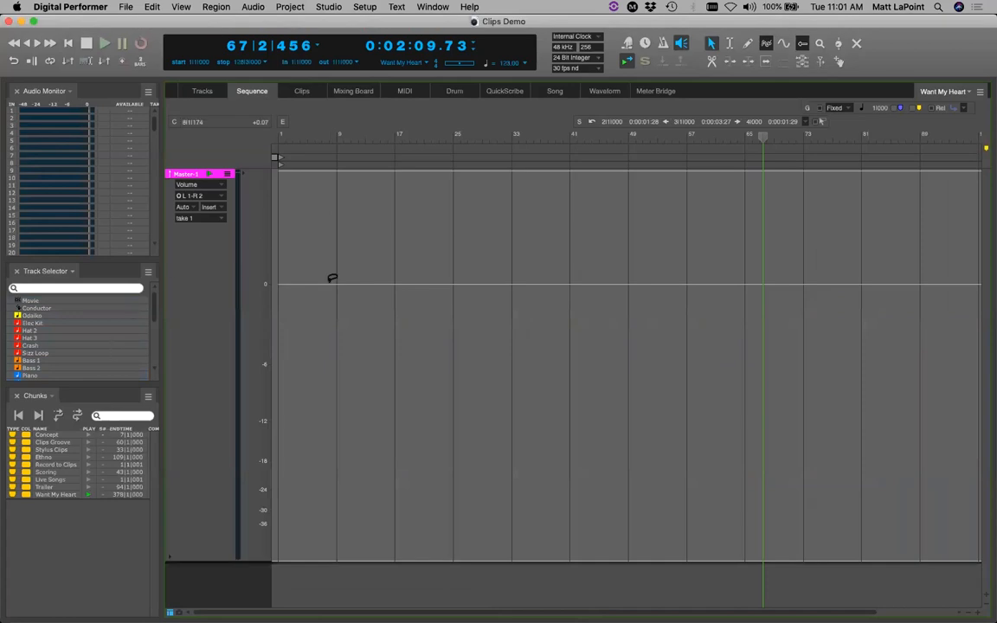
pyautogui.moveTo(47, 317); pyautogui.dragTo(88, 378)
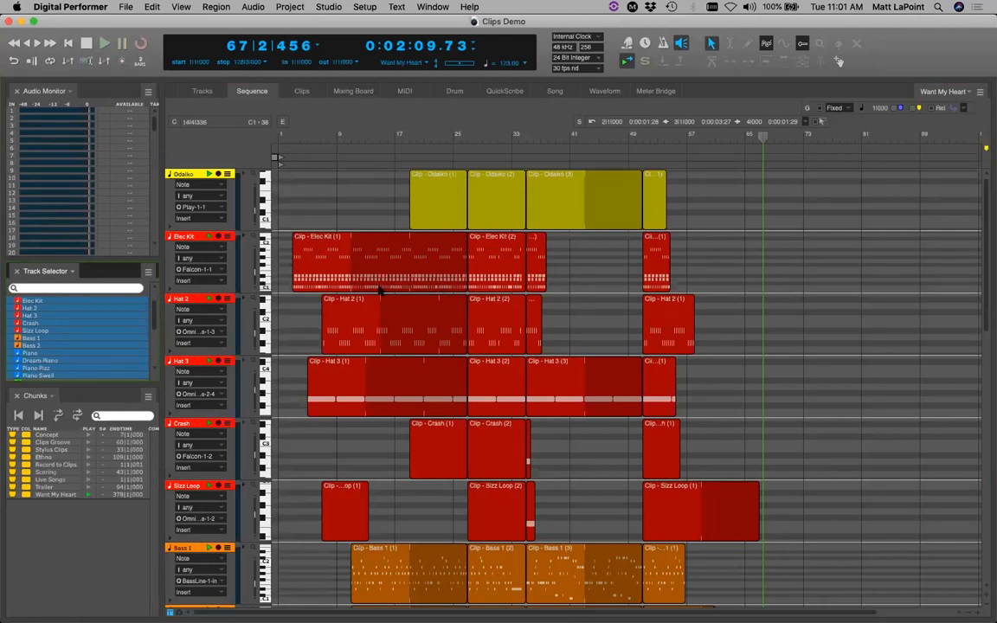
pyautogui.press('super+s')
# Switch the tracks' edit layer from Note to Clips and trim the end of the first Sizz Loop (1) clip to measure 11
pyautogui.click(325, 139)
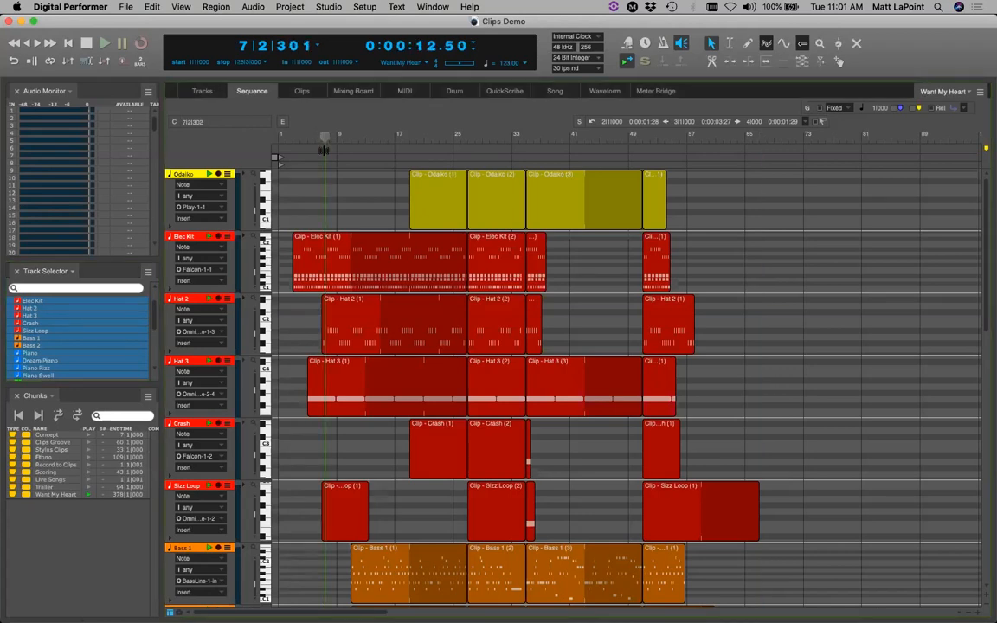
pyautogui.press('super+Right')
pyautogui.press('super+Right')
pyautogui.press('super+Right')
pyautogui.press('super+Right')
pyautogui.press('super+Right')
pyautogui.press('Right')
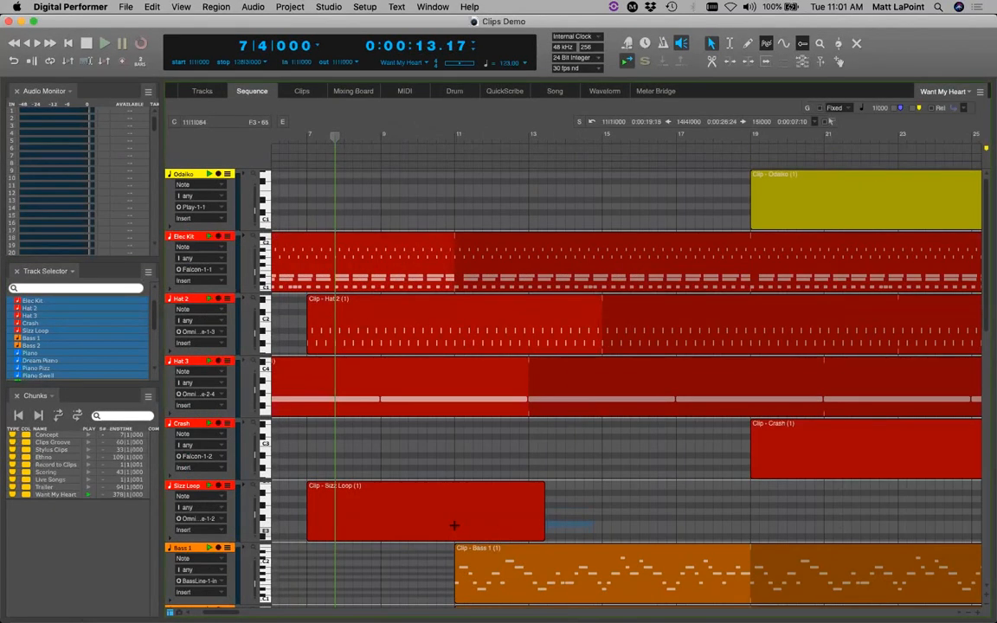
pyautogui.click(195, 496)
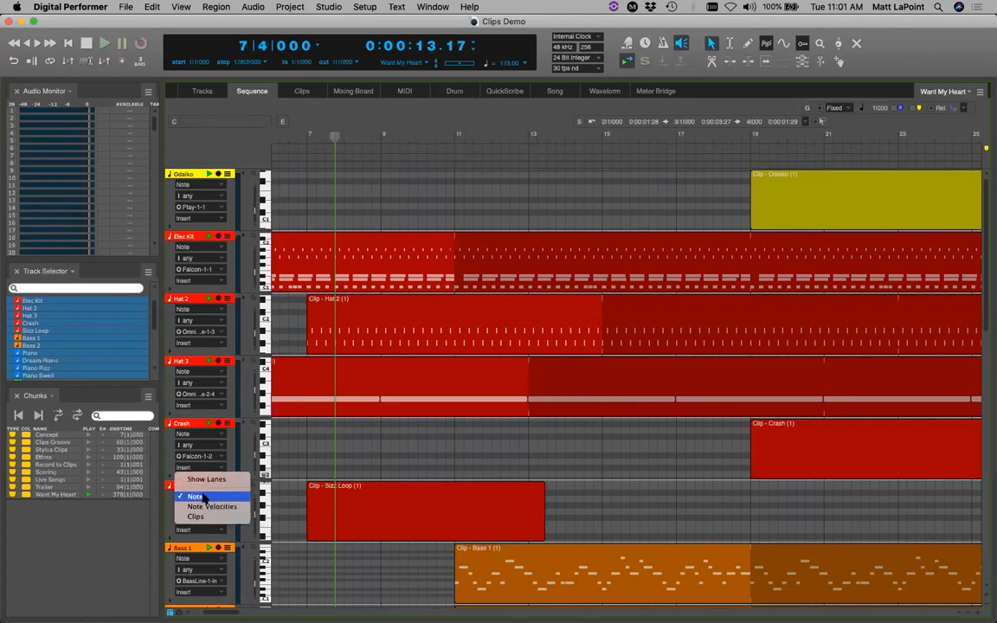
pyautogui.click(208, 518)
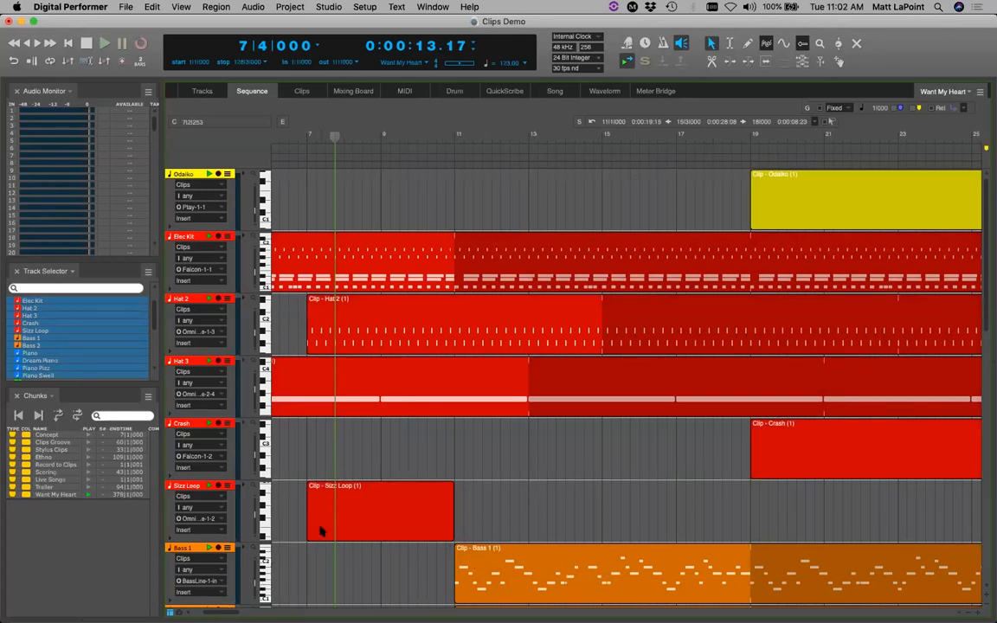
pyautogui.scroll(-5, 321, 528)
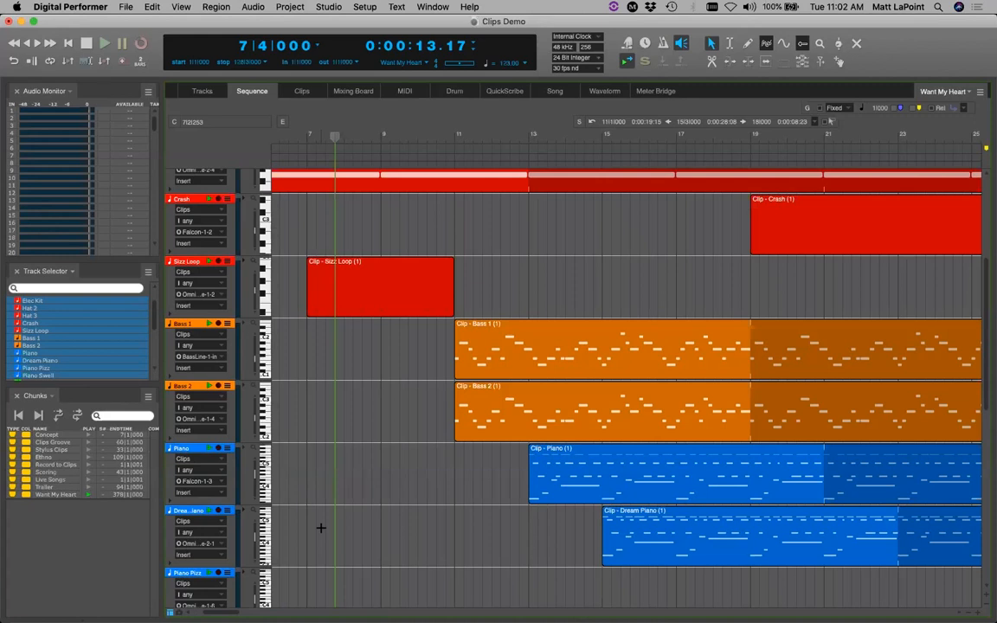
# Snip the two empty measures from 1|1|000 to 3|1|000 out of all tracks in the Tracks overview and rewind to the start
pyautogui.click(203, 92)
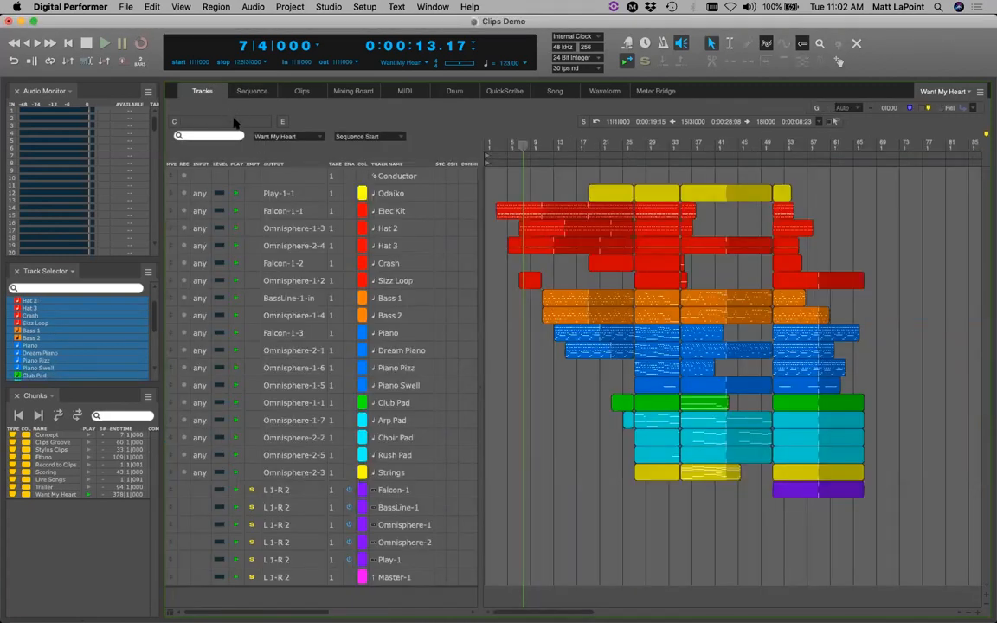
pyautogui.press('super+Right')
pyautogui.press('super+Right')
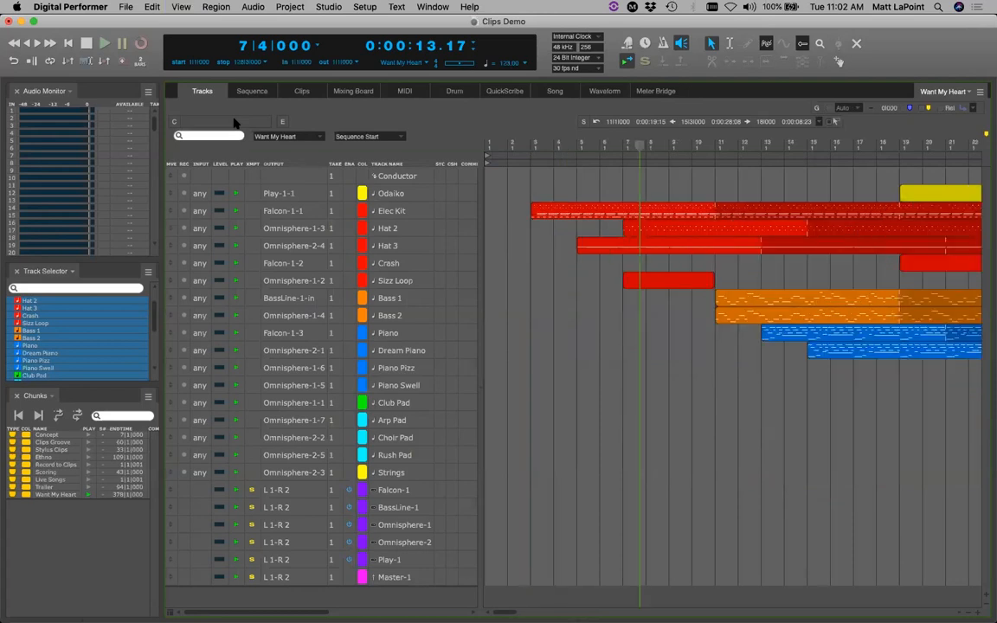
pyautogui.moveTo(527, 149); pyautogui.dragTo(500, 154)
pyautogui.press('super+j')
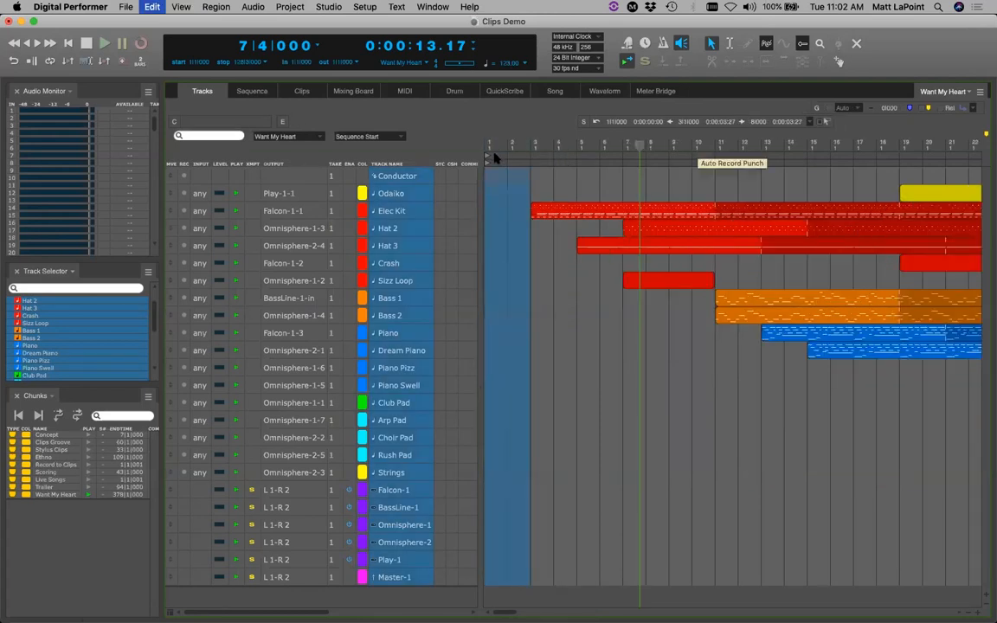
pyautogui.press('Return')
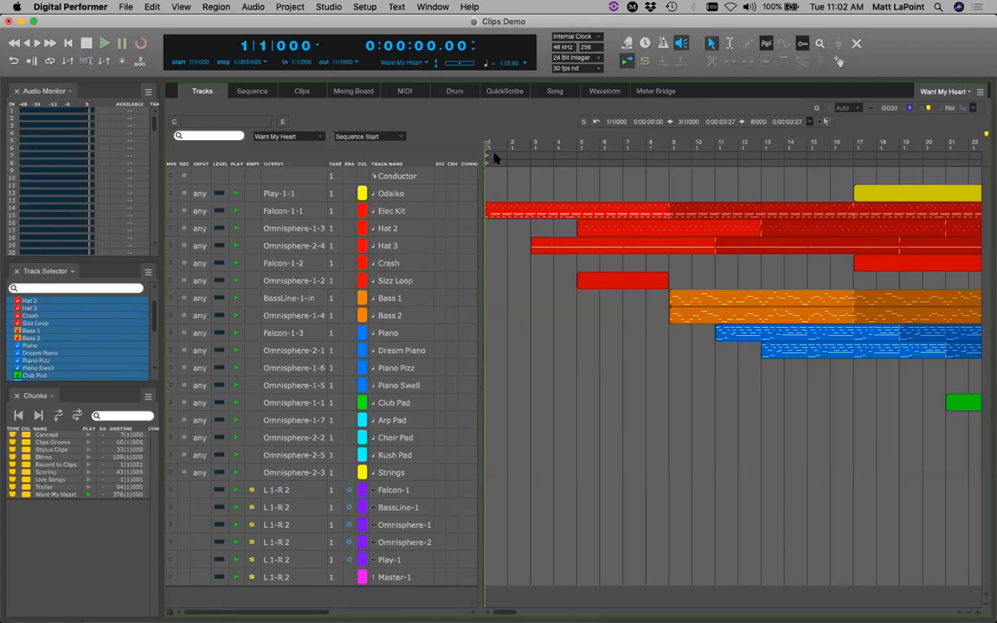
# Play the trimmed arrangement from the start to about measure 10, return the view to measure 1 and save the project
pyautogui.press('space')
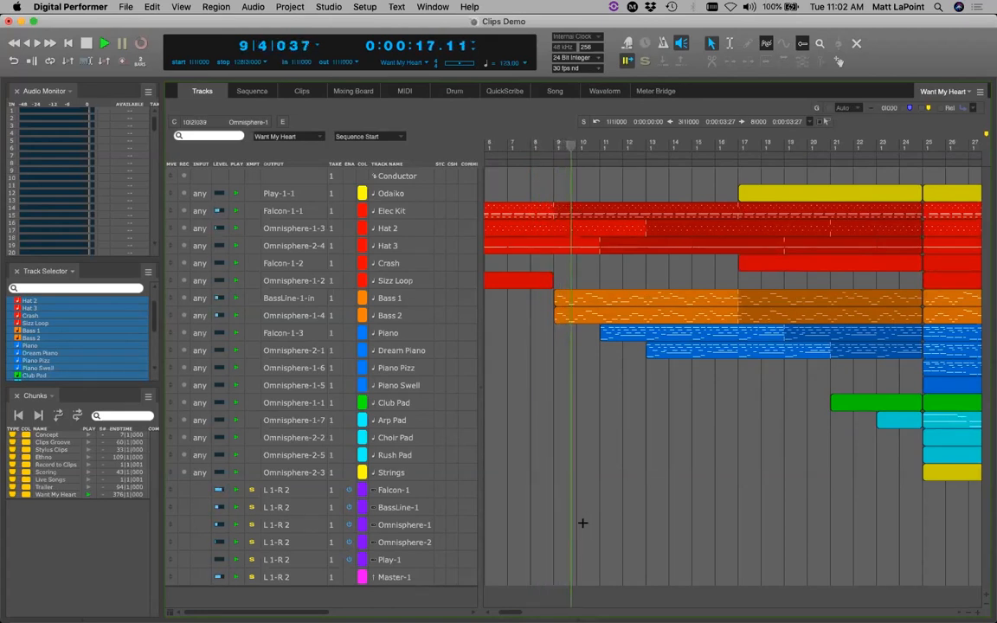
pyautogui.press('space')
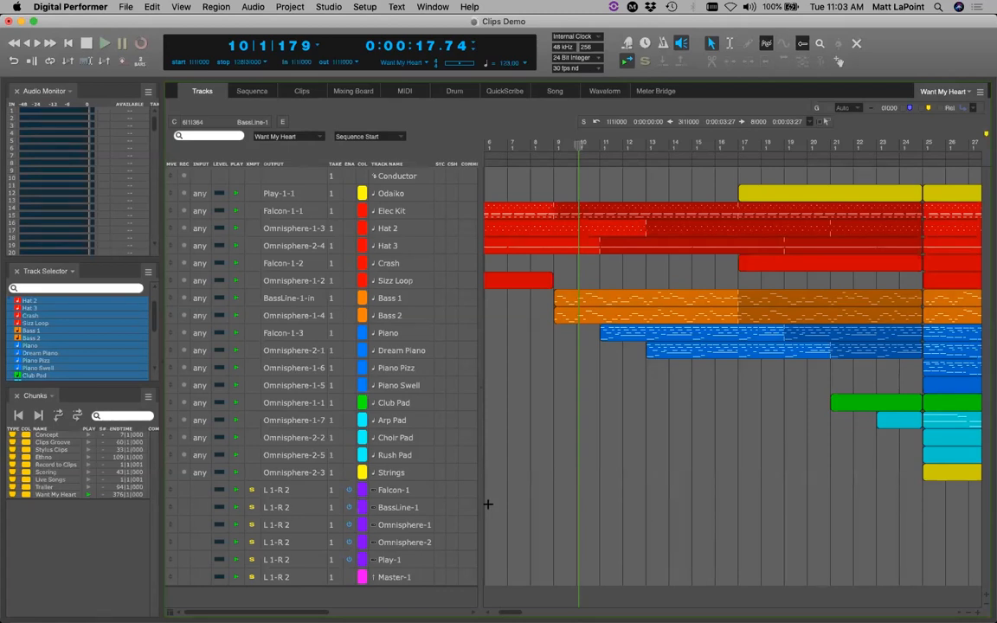
pyautogui.moveTo(508, 612); pyautogui.dragTo(500, 612)
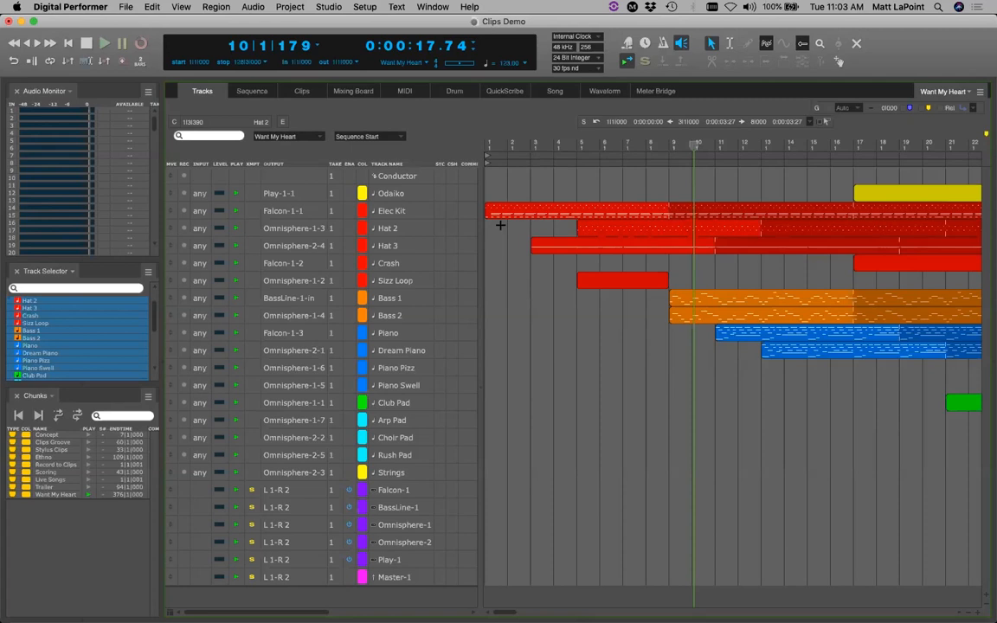
pyautogui.press('super+s')
pyautogui.press('super+h')
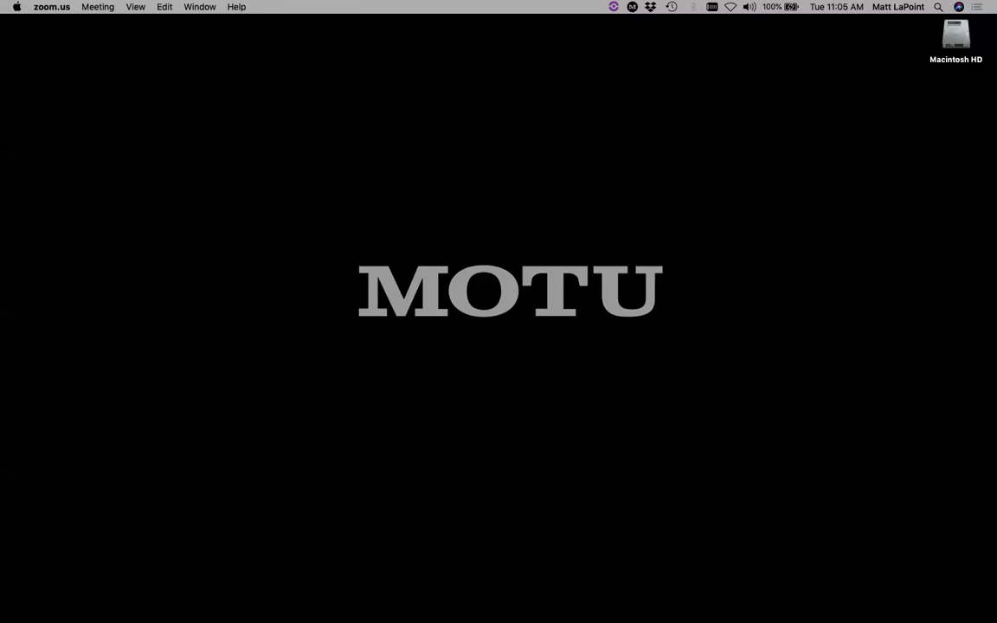
pyautogui.moveTo(616, 612)
pyautogui.press('super+Tab')
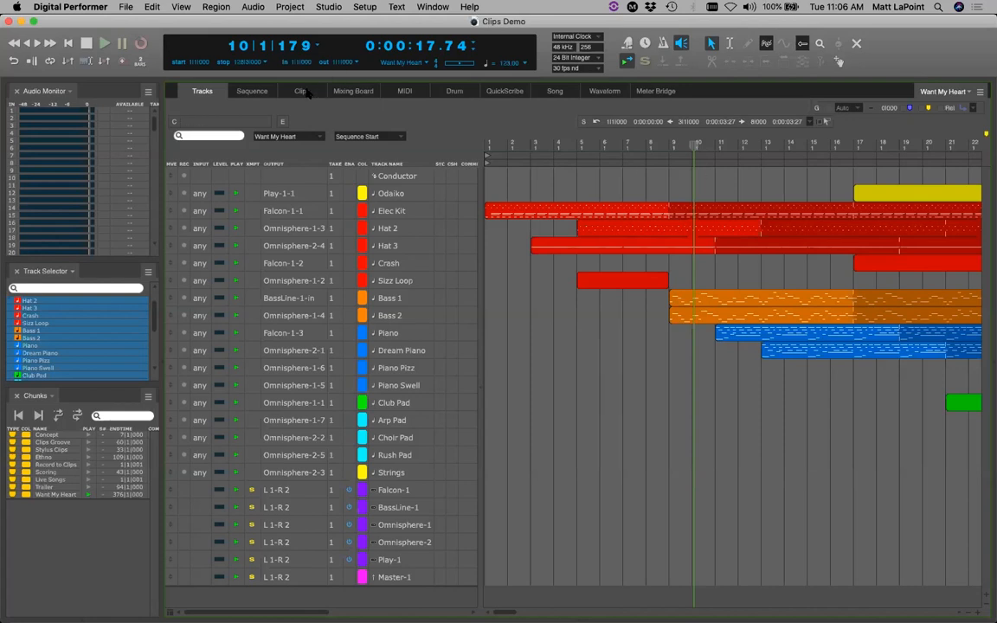
# Select all tracks from Odaiko to Master-1 and compare the Tracks overview with the Clips window for Want My Heart
pyautogui.moveTo(397, 194); pyautogui.dragTo(376, 619)
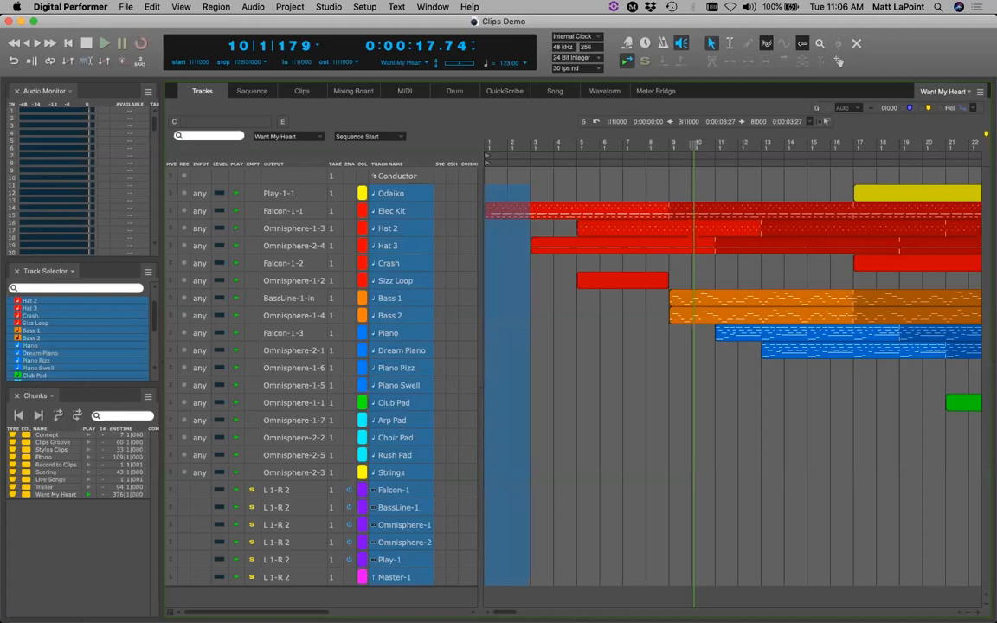
pyautogui.hotkey('shift', 'l')
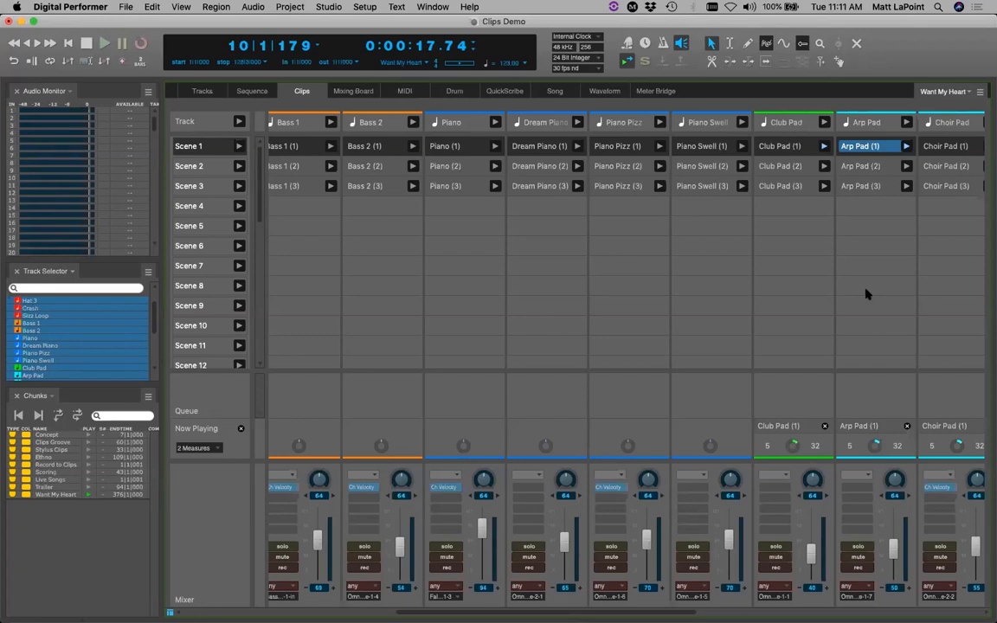
pyautogui.click(533, 263)
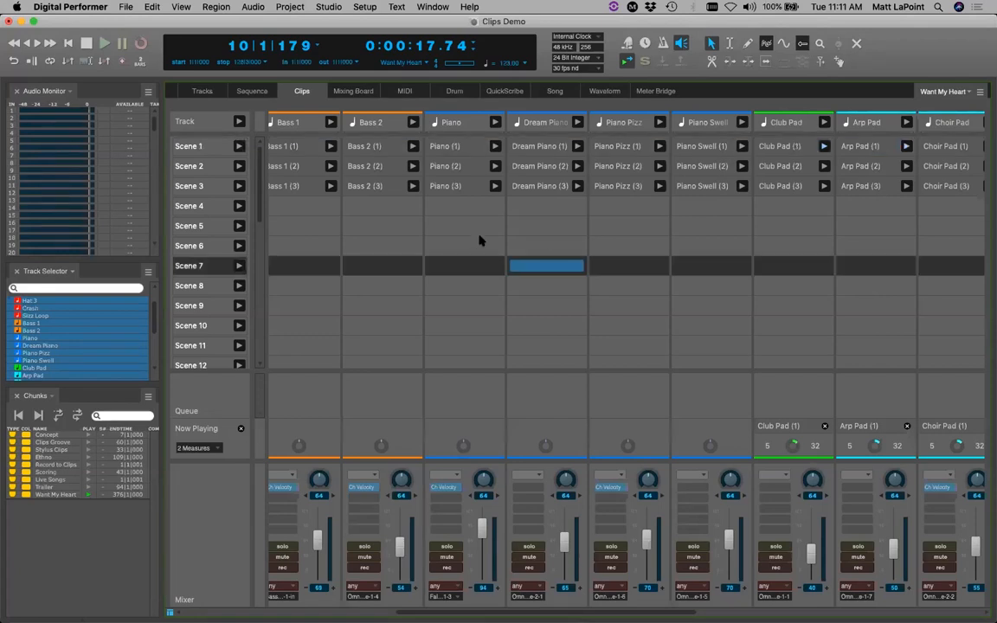
pyautogui.click(209, 88)
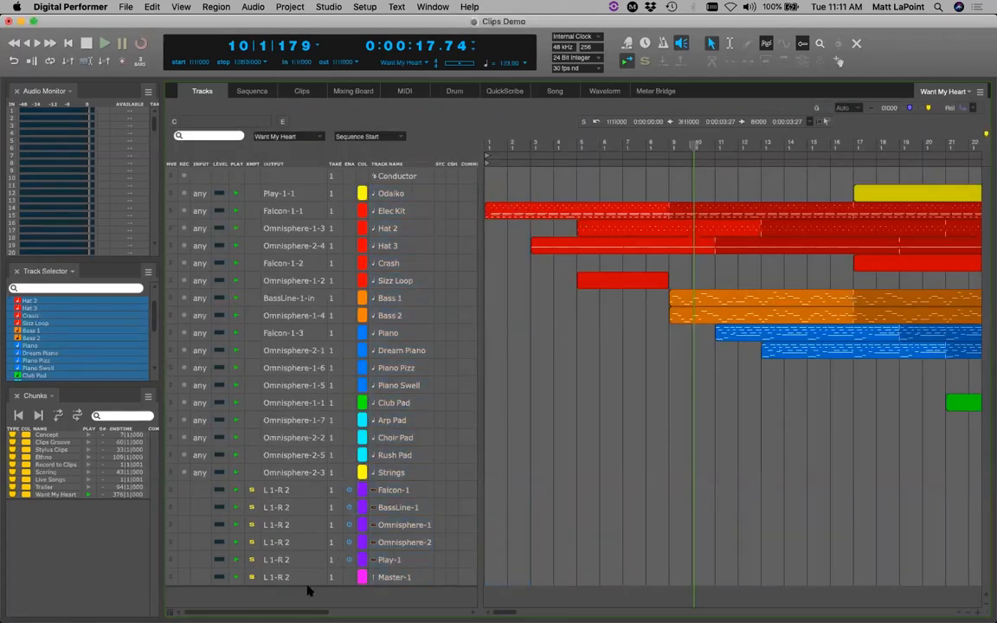
pyautogui.click(282, 90)
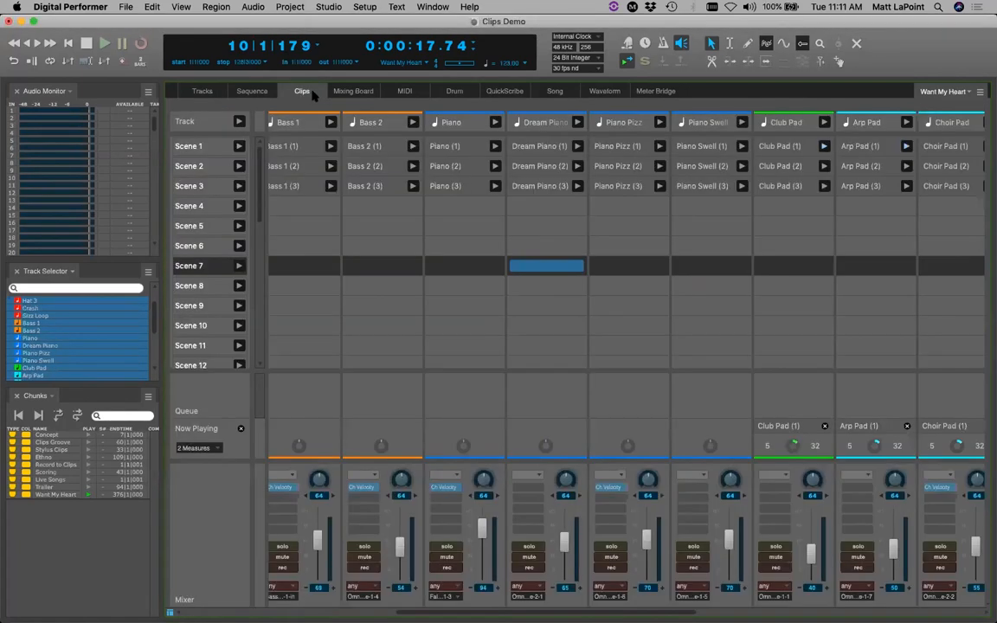
# Open the Bass 2 (1) clip in the clip editor, inspect its settings and close the editor
pyautogui.click(377, 147)
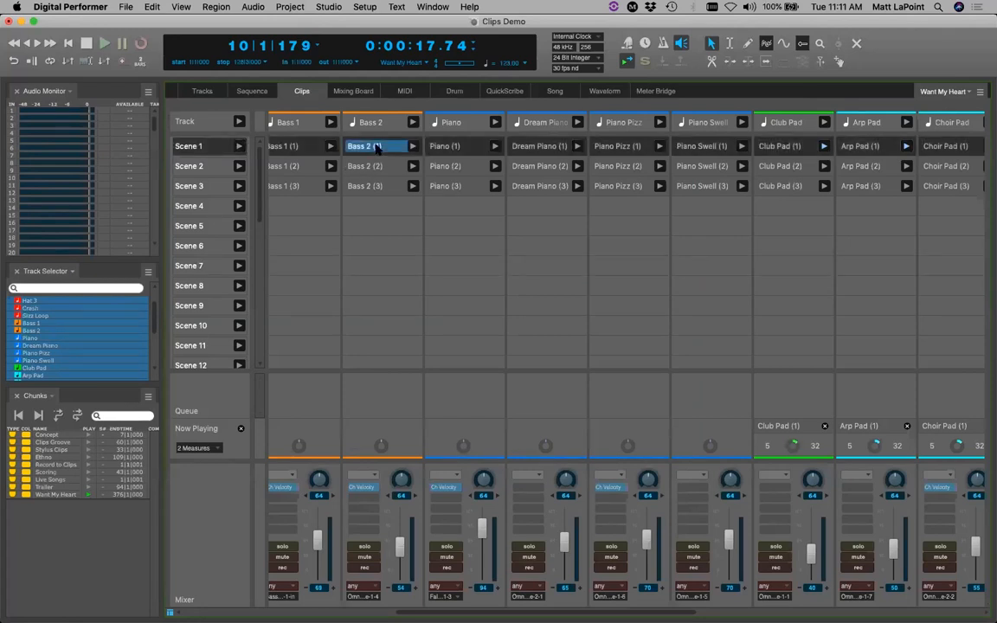
pyautogui.rightClick(377, 147)
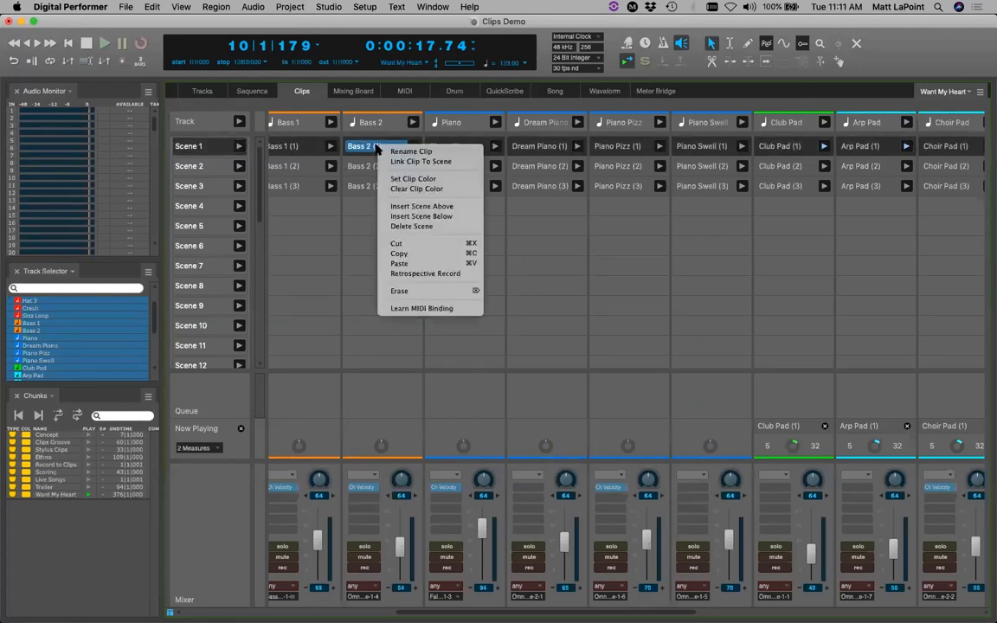
pyautogui.click(354, 145)
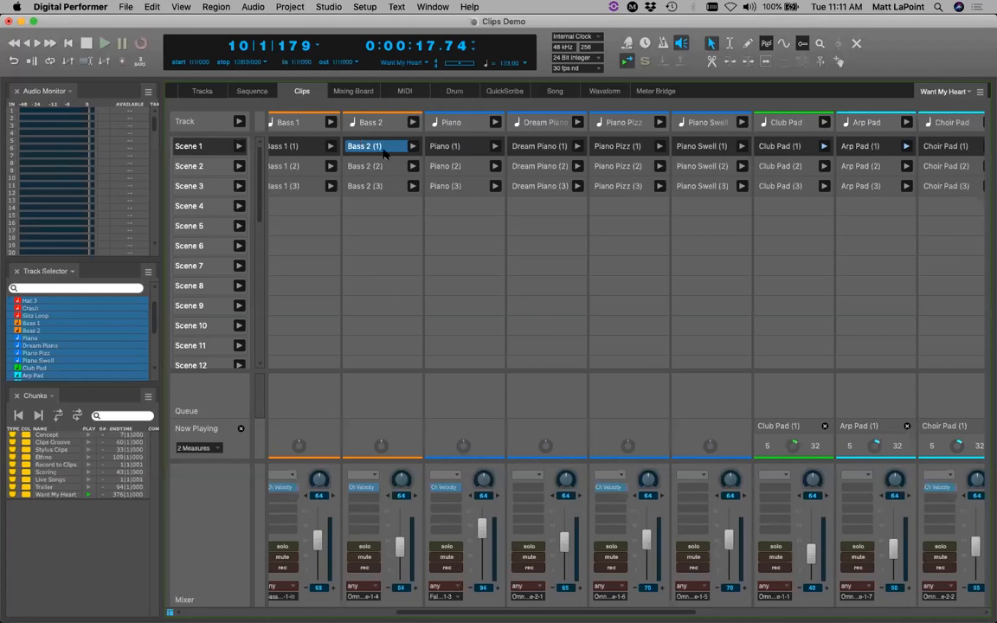
pyautogui.doubleClick(378, 147)
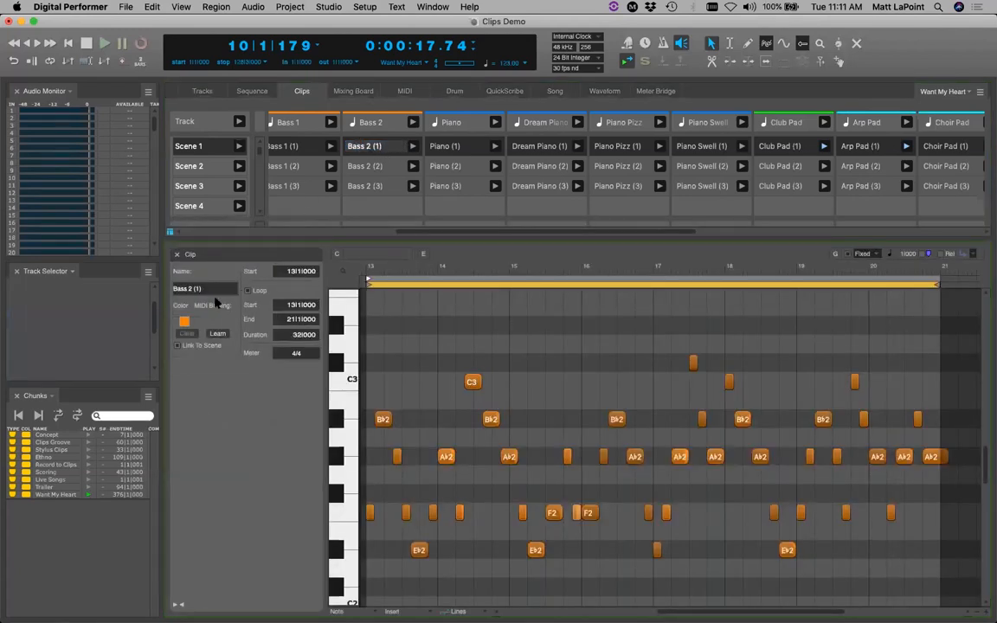
pyautogui.click(178, 255)
# Review the context commands available for the Bass 2 (1) clip and leave the clip selected
pyautogui.rightClick(363, 149)
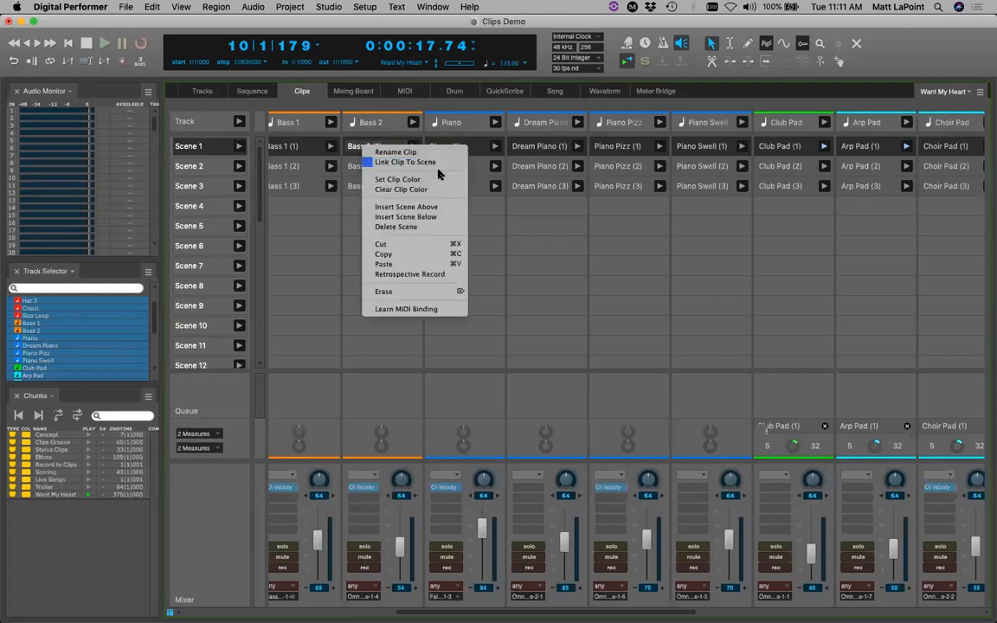
pyautogui.click(434, 179)
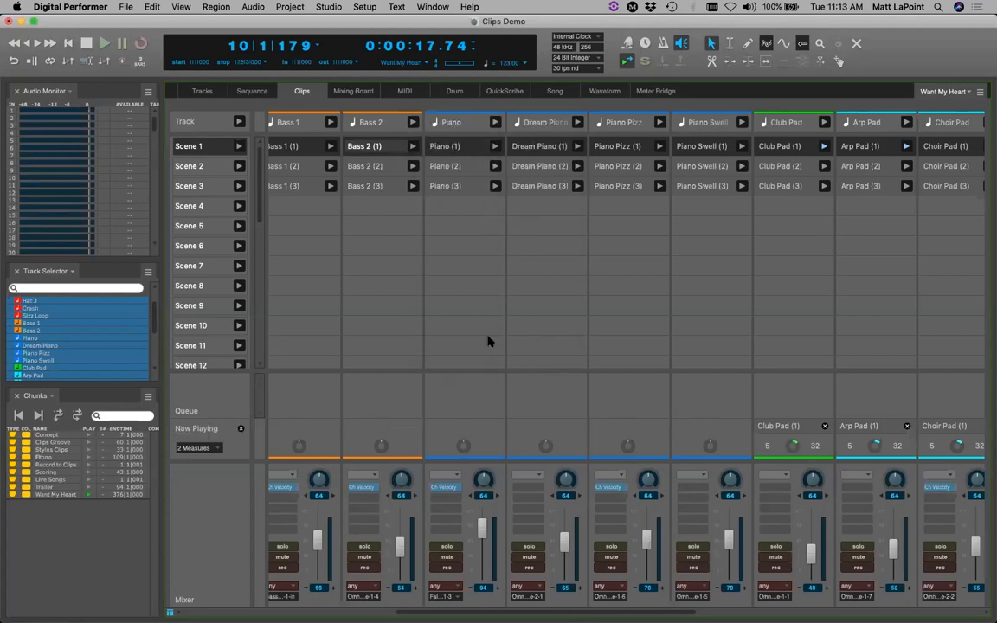
pyautogui.click(394, 267)
pyautogui.click(387, 148)
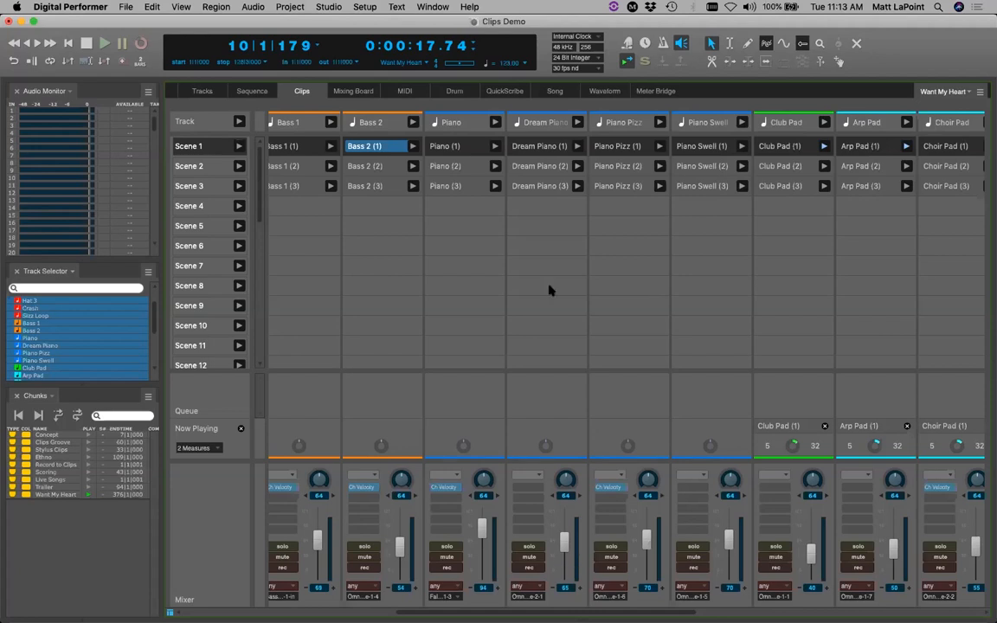
# Switch to the Stylus Clips sequence and show its tracks in the Tracks overview with nothing selected
pyautogui.click(86, 450)
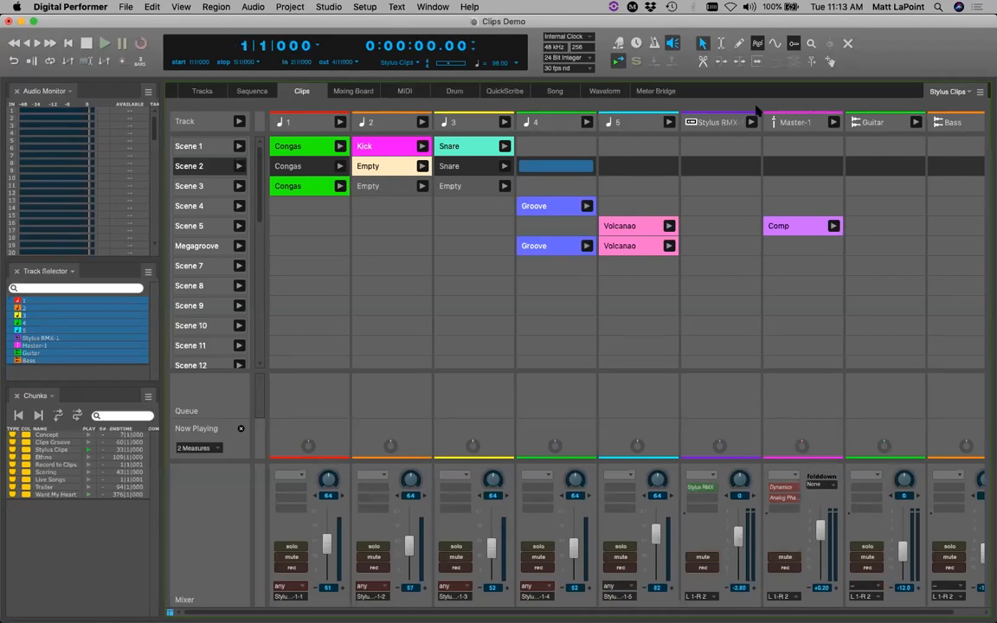
pyautogui.click(201, 91)
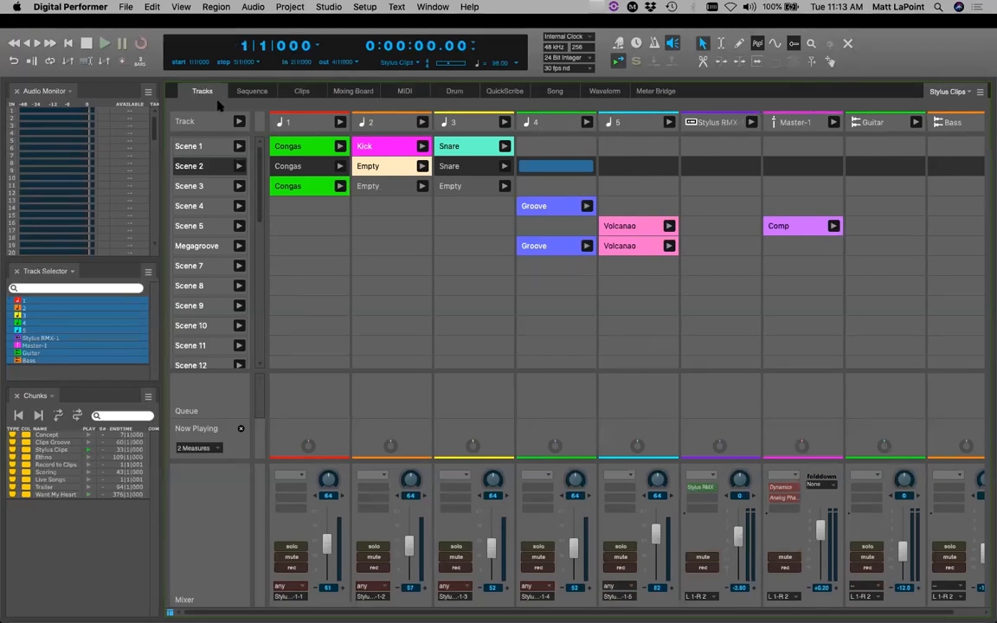
pyautogui.press('super+a')
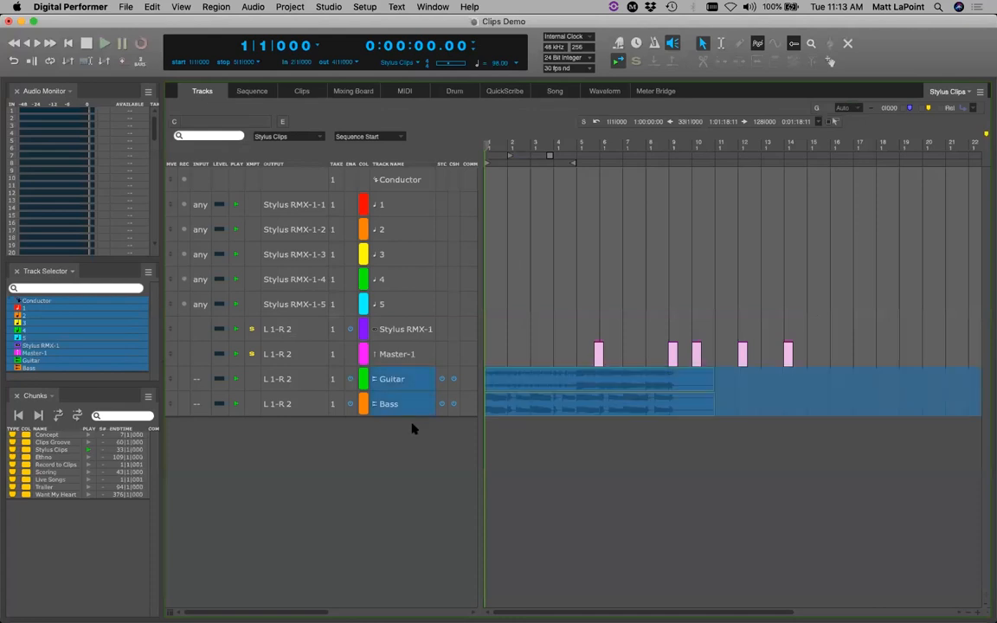
pyautogui.moveTo(380, 207); pyautogui.dragTo(385, 435)
pyautogui.click(385, 435)
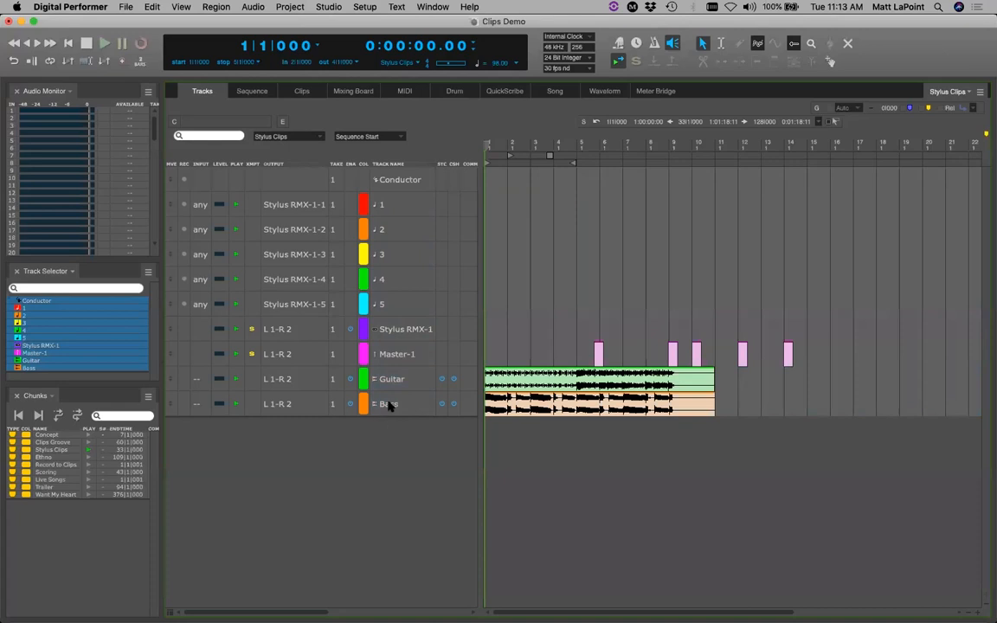
# Open the Stylus RMX-1 instrument, check part 2 and view the groove browser for part 1
pyautogui.click(398, 330)
pyautogui.doubleClick(397, 329)
pyautogui.moveTo(722, 96); pyautogui.dragTo(620, 137)
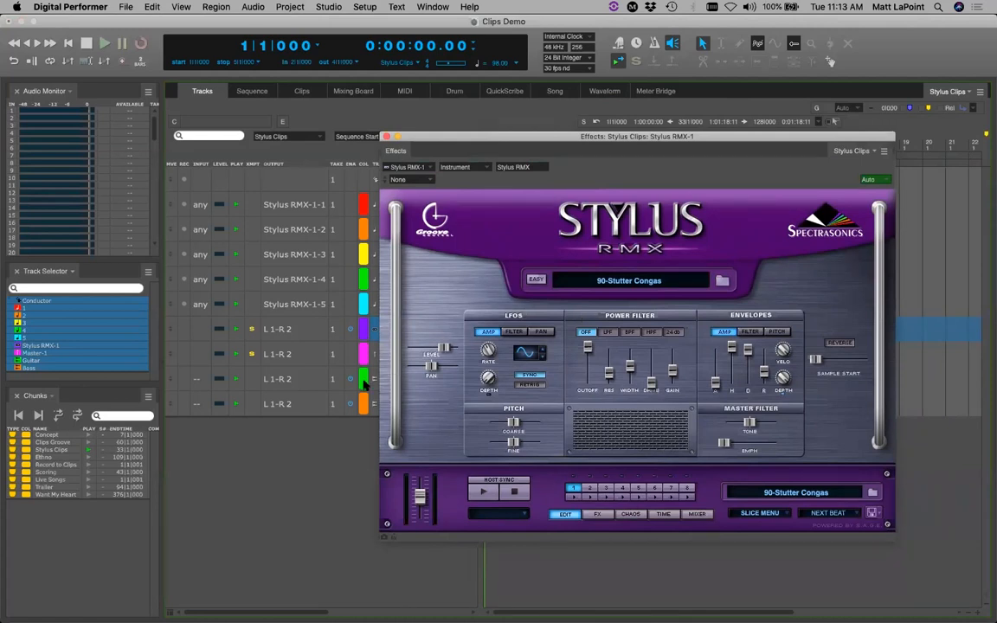
pyautogui.moveTo(501, 138); pyautogui.dragTo(519, 143)
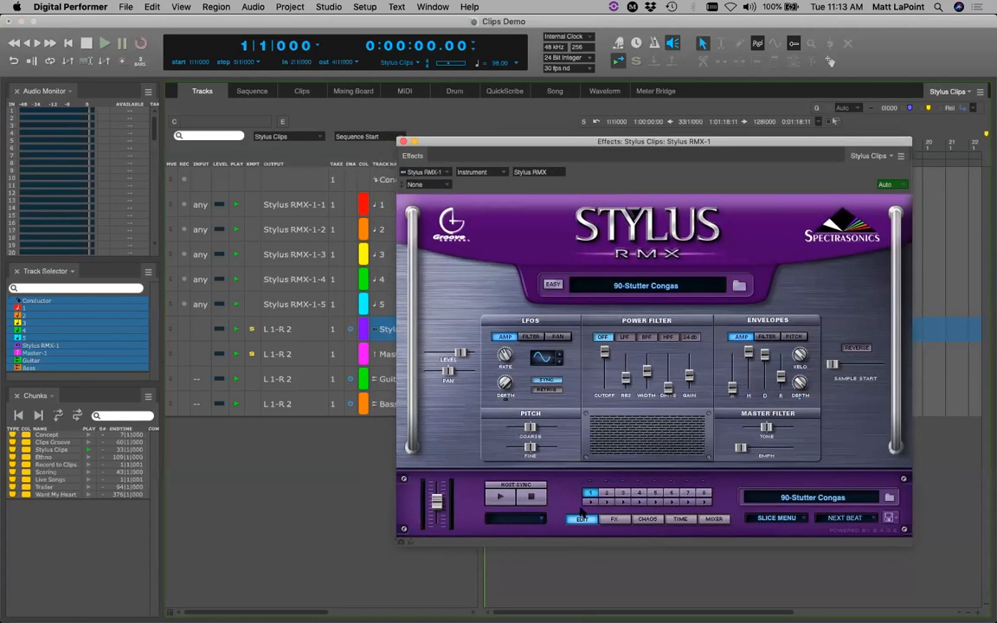
pyautogui.click(609, 495)
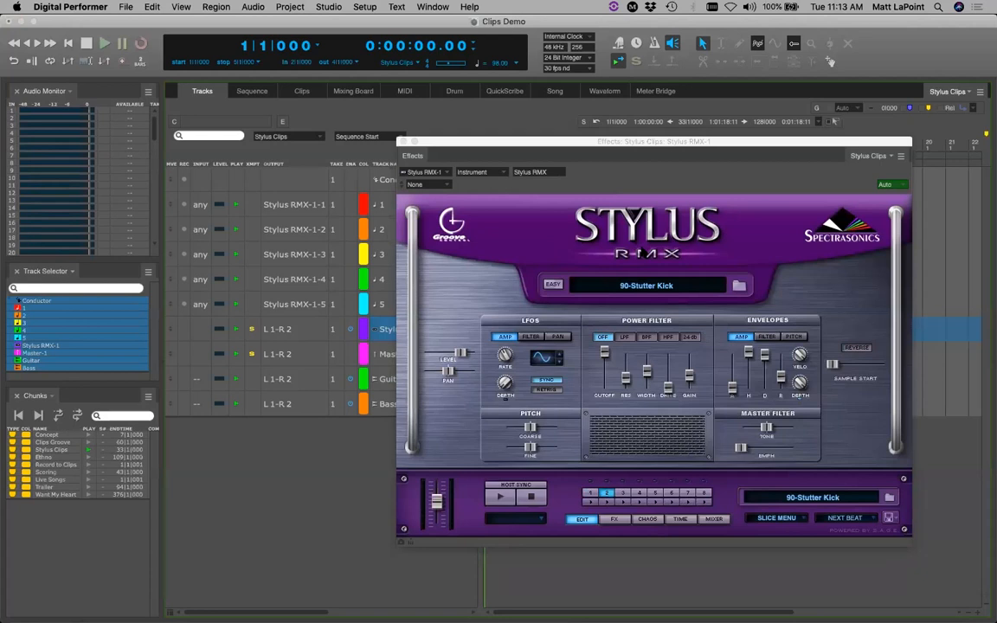
pyautogui.click(631, 284)
pyautogui.click(591, 493)
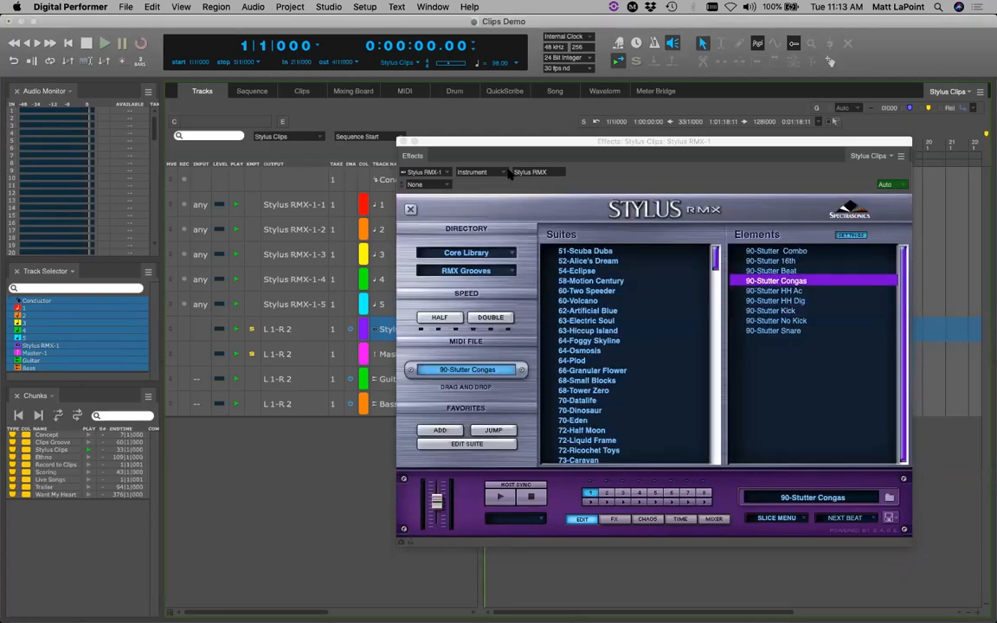
# Place the 90-Stutter Congas MIDI file from Stylus RMX as a clip on track 1 in Scene 7
pyautogui.moveTo(448, 149); pyautogui.dragTo(543, 120)
pyautogui.click(285, 90)
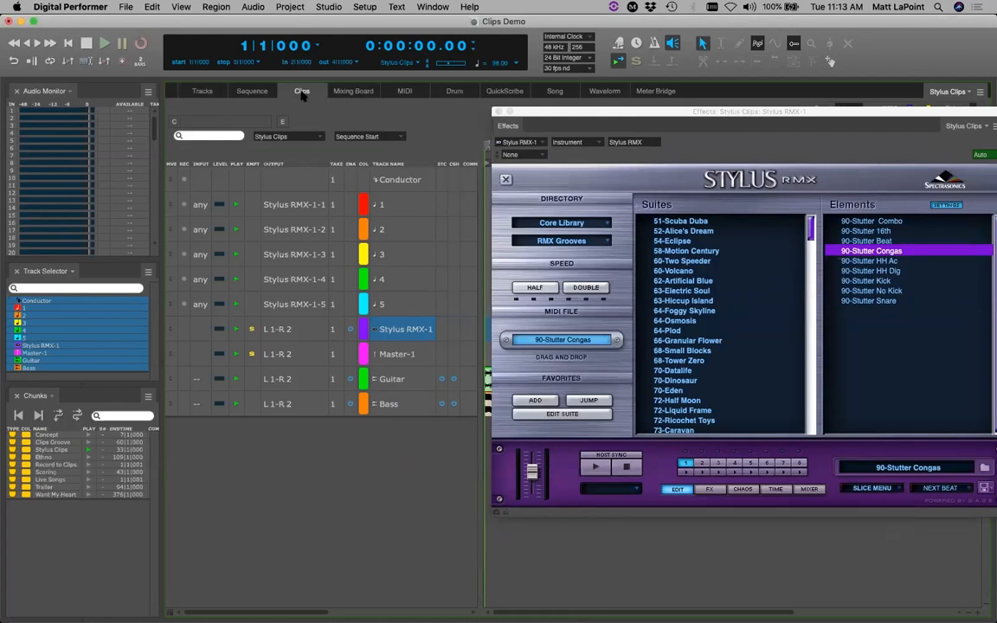
pyautogui.moveTo(512, 340); pyautogui.dragTo(315, 266)
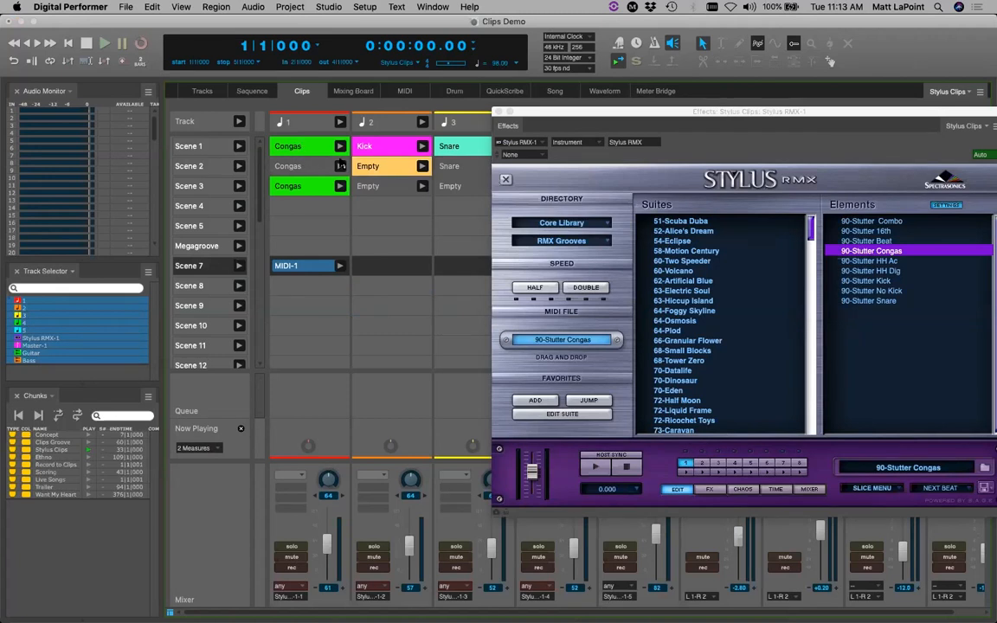
# Delete the Scene 7 clip on track 1, then close the instrument window and save the project
pyautogui.click(303, 226)
pyautogui.click(318, 266)
pyautogui.press('BackSpace')
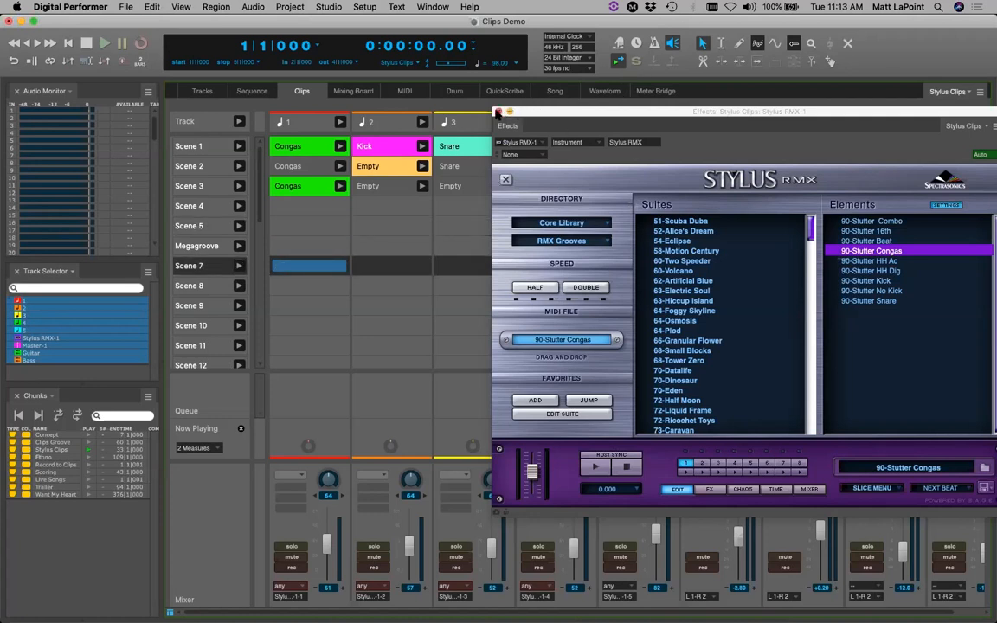
pyautogui.click(498, 113)
pyautogui.press('super+s')
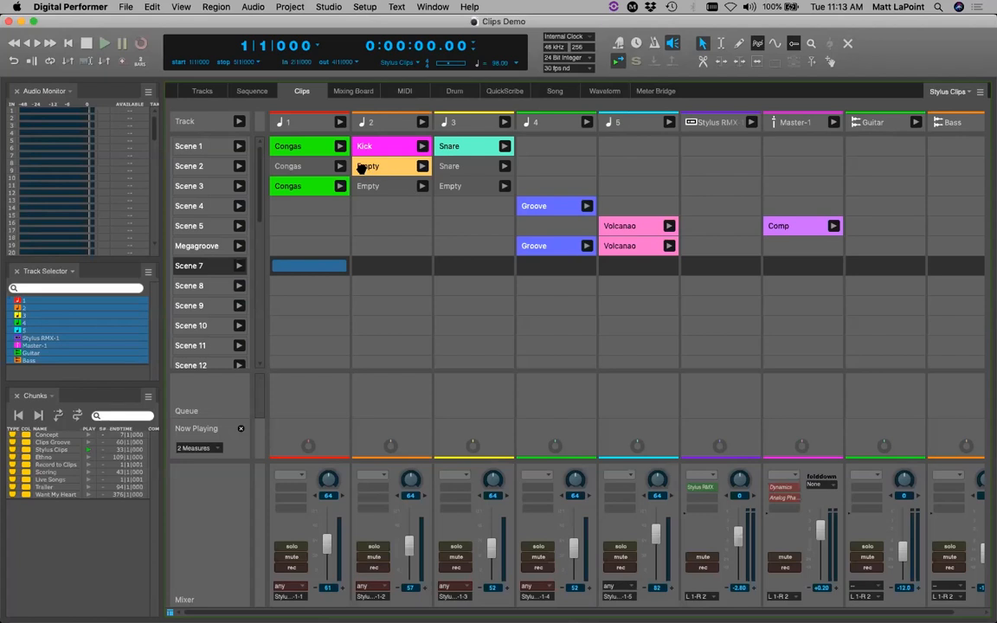
# Reopen the Stylus RMX-1 instrument and place its 90-Stutter Congas MIDI file as a clip on track 1 in Scene 9
pyautogui.click(213, 93)
pyautogui.doubleClick(399, 330)
pyautogui.moveTo(559, 112); pyautogui.dragTo(373, 140)
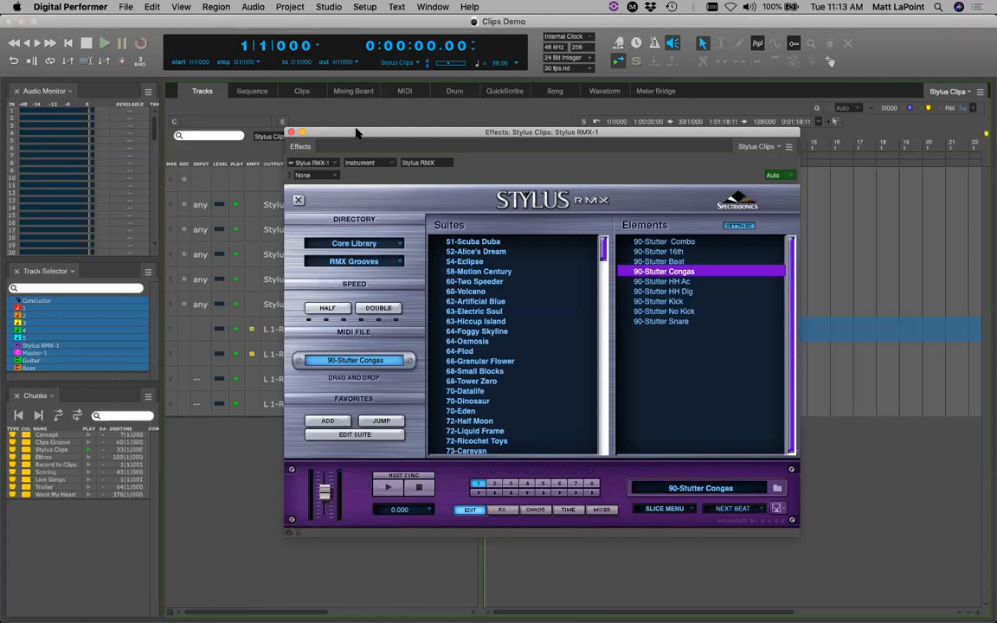
pyautogui.moveTo(356, 134); pyautogui.dragTo(420, 130)
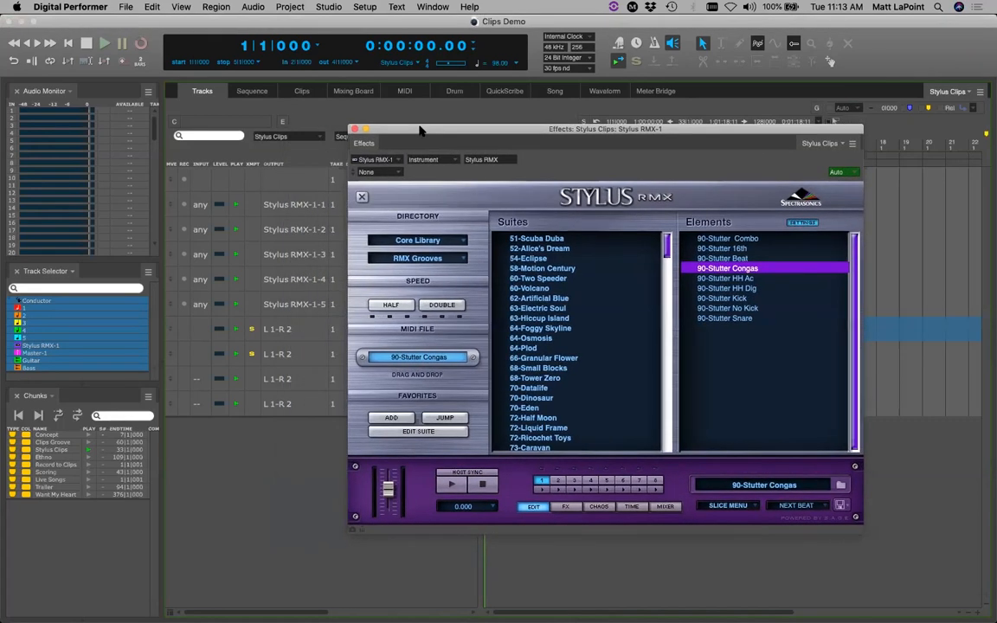
pyautogui.click(302, 91)
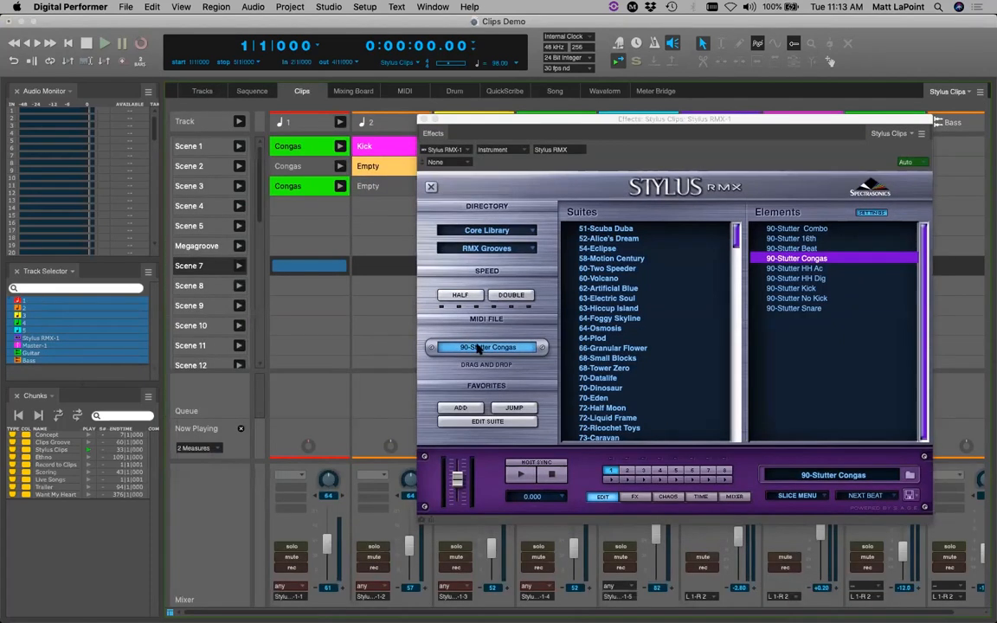
pyautogui.moveTo(477, 348); pyautogui.dragTo(303, 309)
# Open the Scene 9 clip on track 1 in the clip editor and move the instrument window clear of its notes
pyautogui.doubleClick(303, 309)
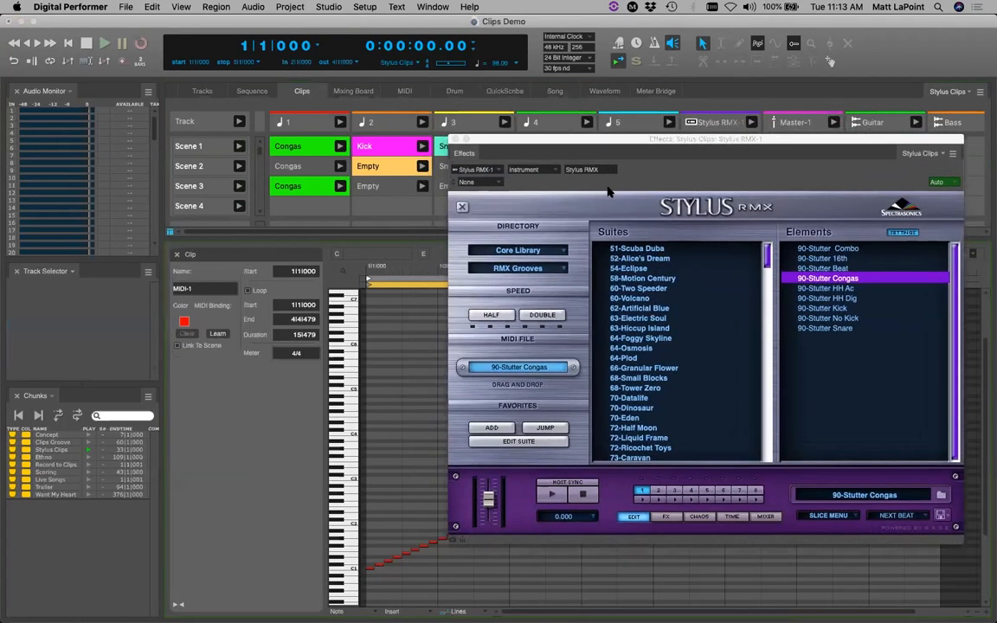
pyautogui.moveTo(609, 191); pyautogui.dragTo(713, 504)
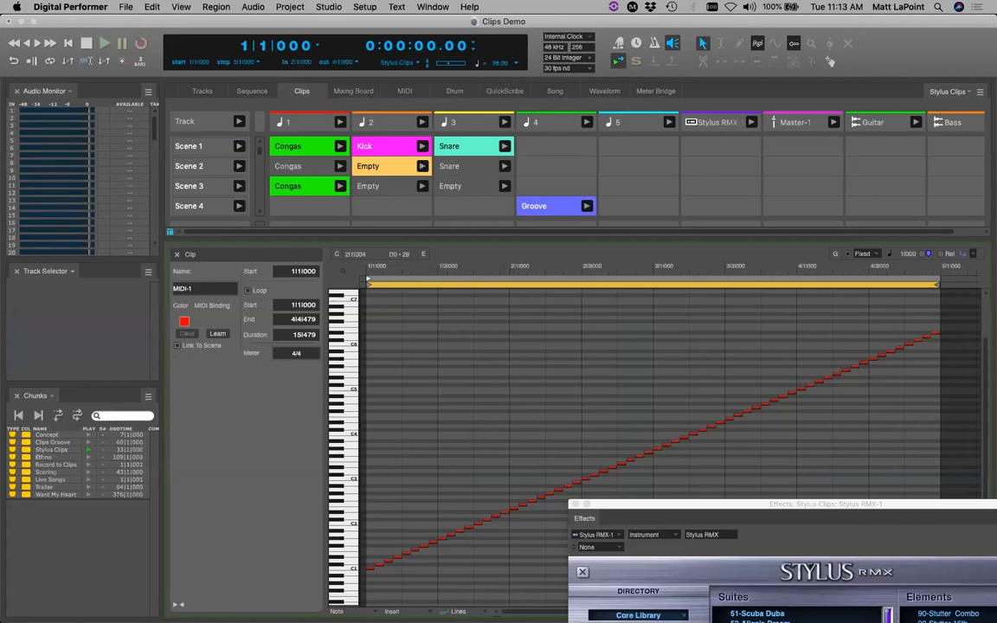
pyautogui.moveTo(673, 503); pyautogui.dragTo(332, 263)
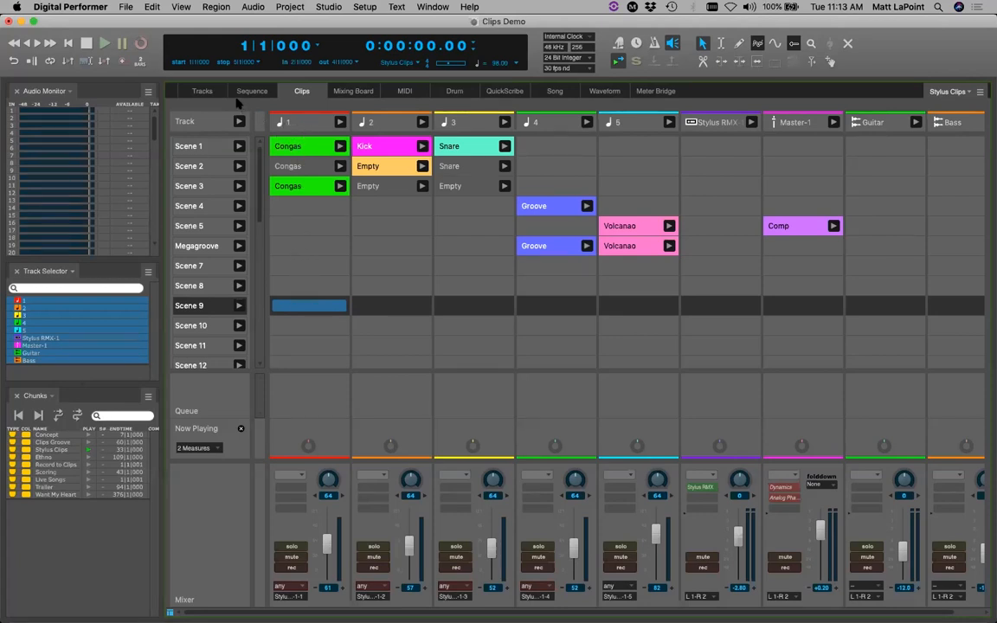
# Compare the Stylus Clips sequence's tracks in the Tracks Overview with their matching columns in the Clips window
pyautogui.click(202, 91)
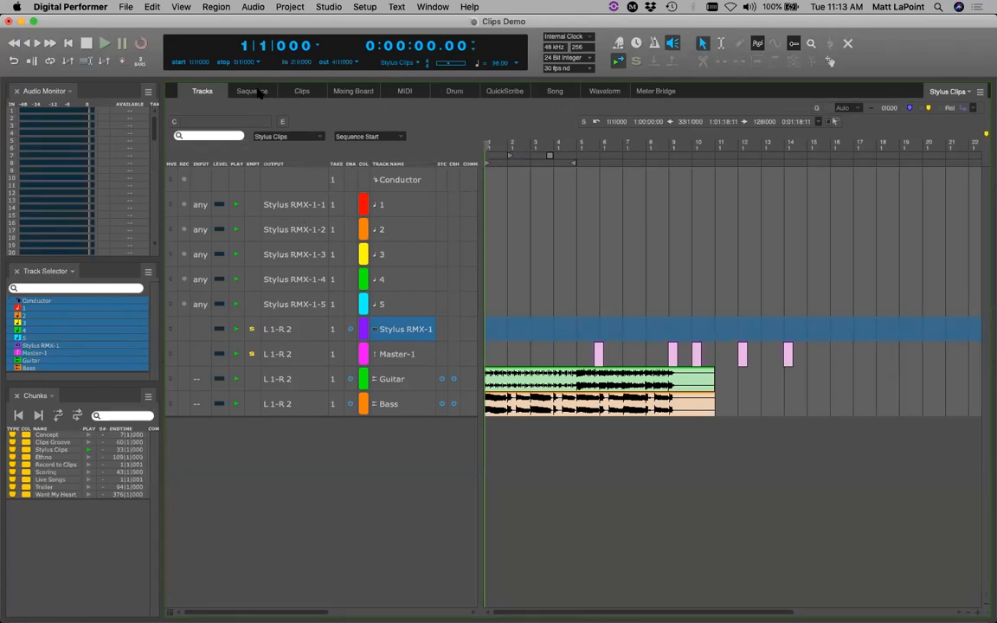
pyautogui.moveTo(353, 204); pyautogui.dragTo(400, 404)
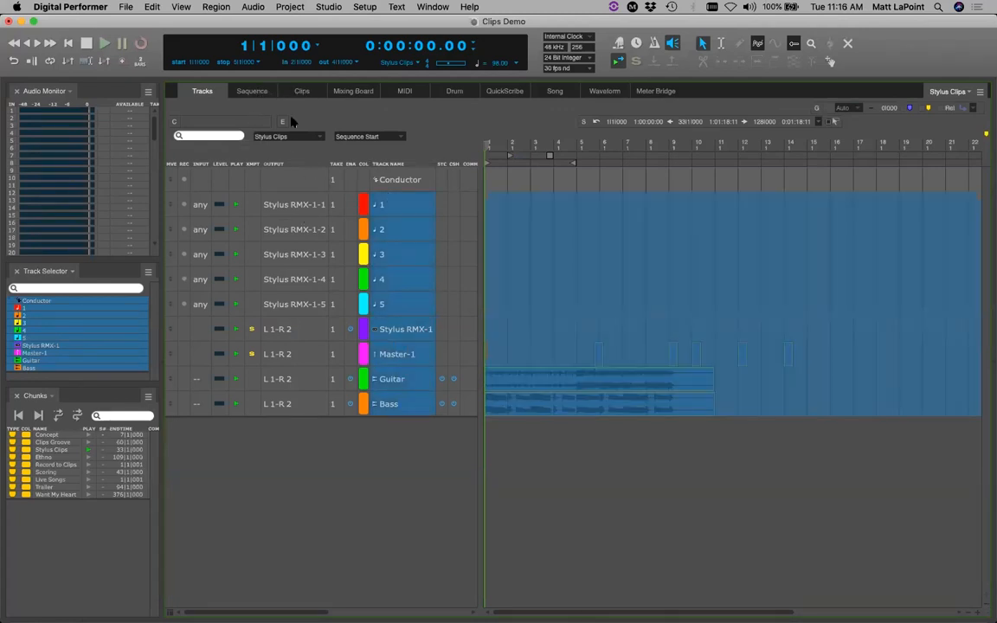
pyautogui.click(302, 91)
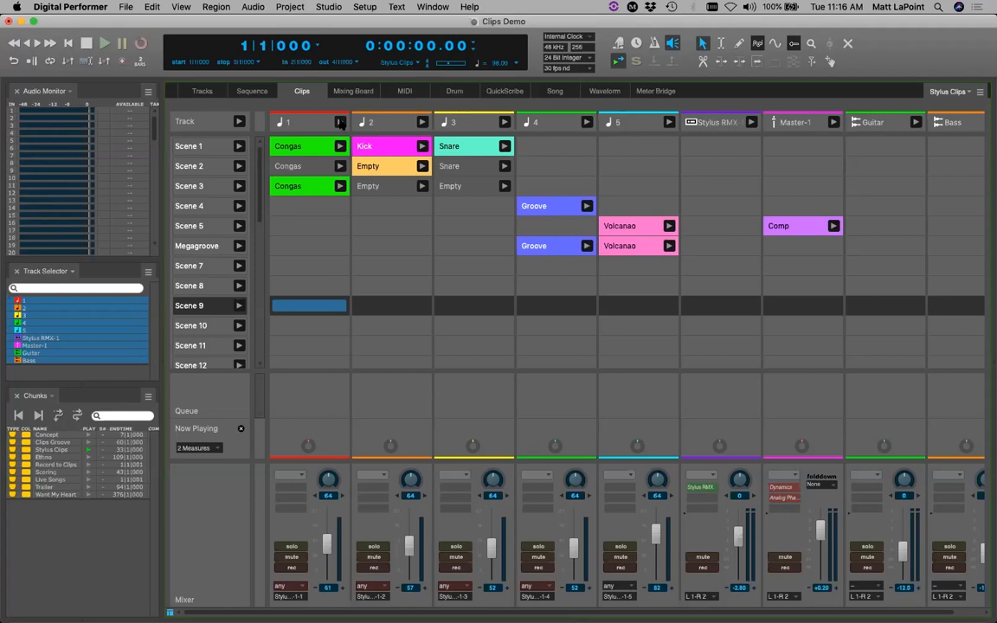
pyautogui.click(288, 146)
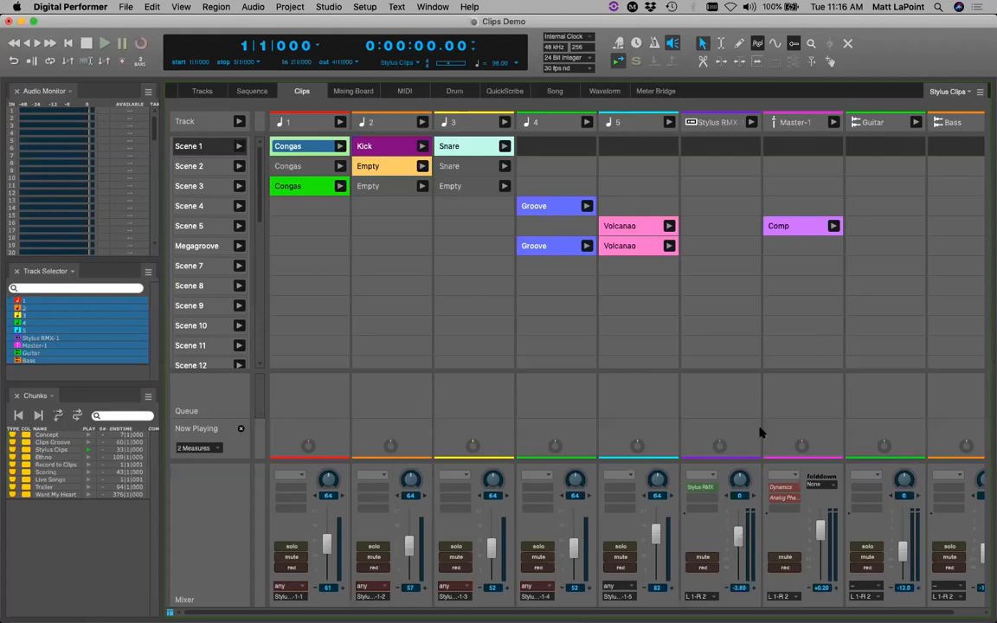
pyautogui.moveTo(574, 616)
pyautogui.click(195, 90)
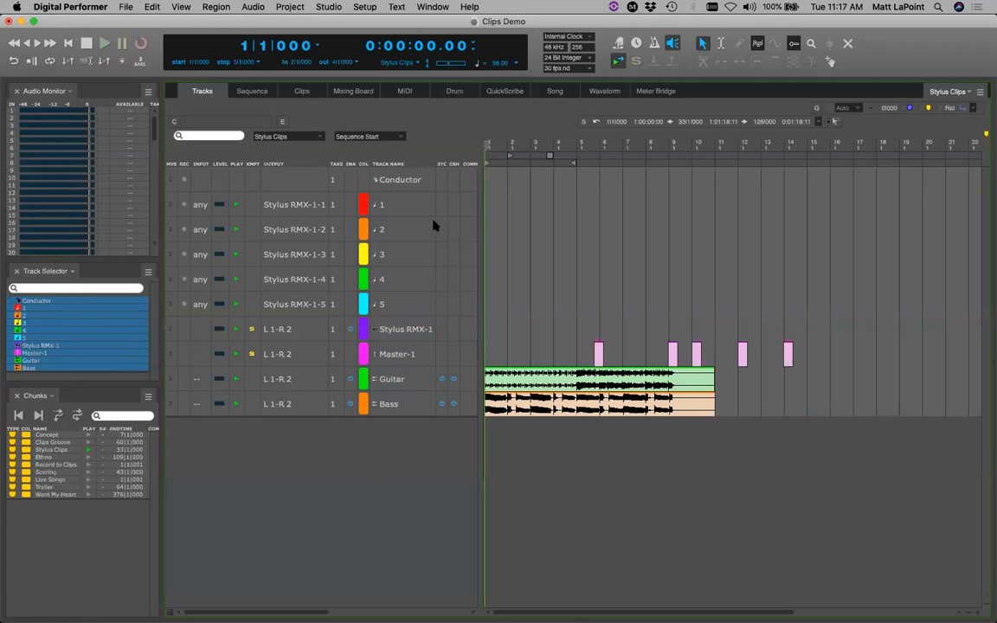
# Make Clips Groove the active sequence and show its clip grid from the Live Bass column onward
pyautogui.click(87, 443)
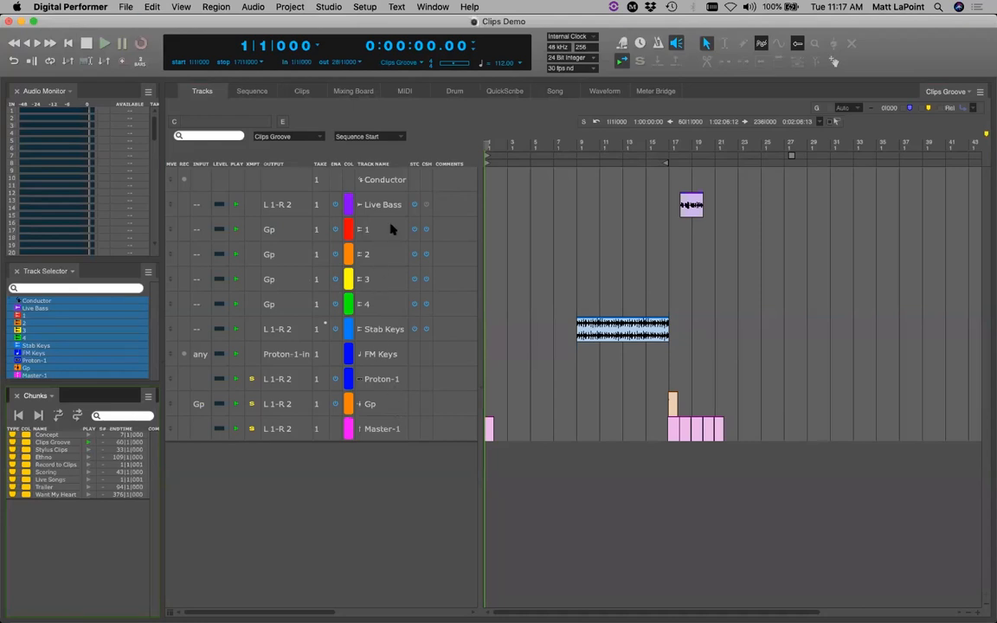
pyautogui.moveTo(392, 227); pyautogui.dragTo(399, 312)
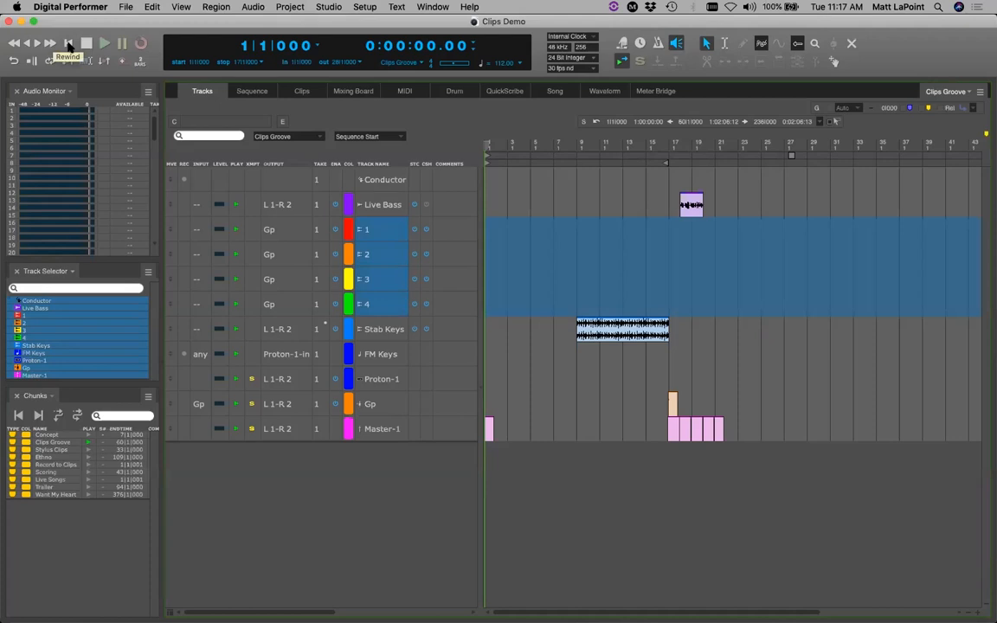
pyautogui.click(303, 92)
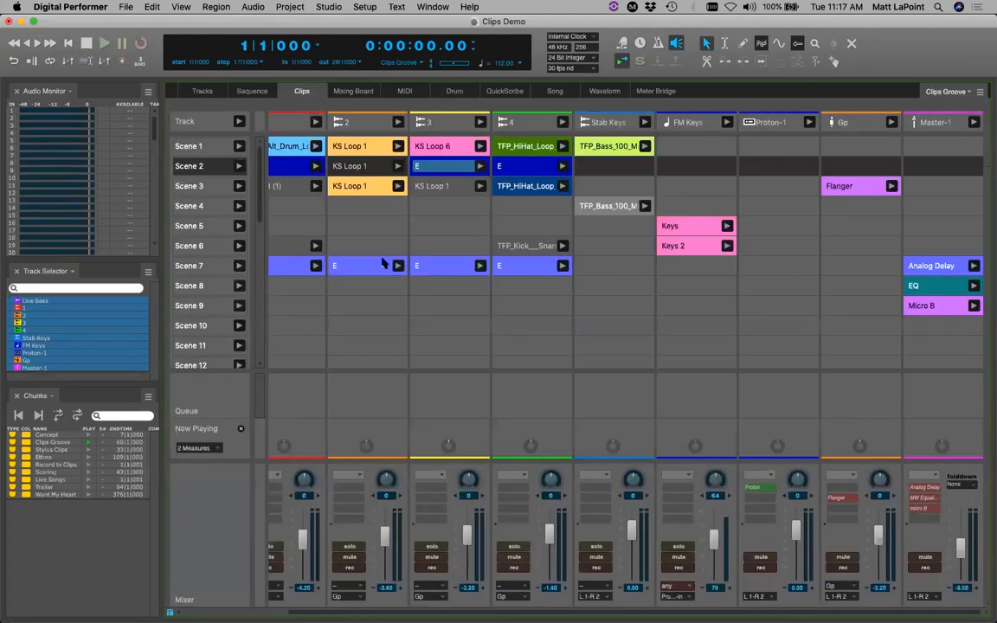
pyautogui.click(416, 345)
pyautogui.moveTo(362, 612); pyautogui.dragTo(177, 608)
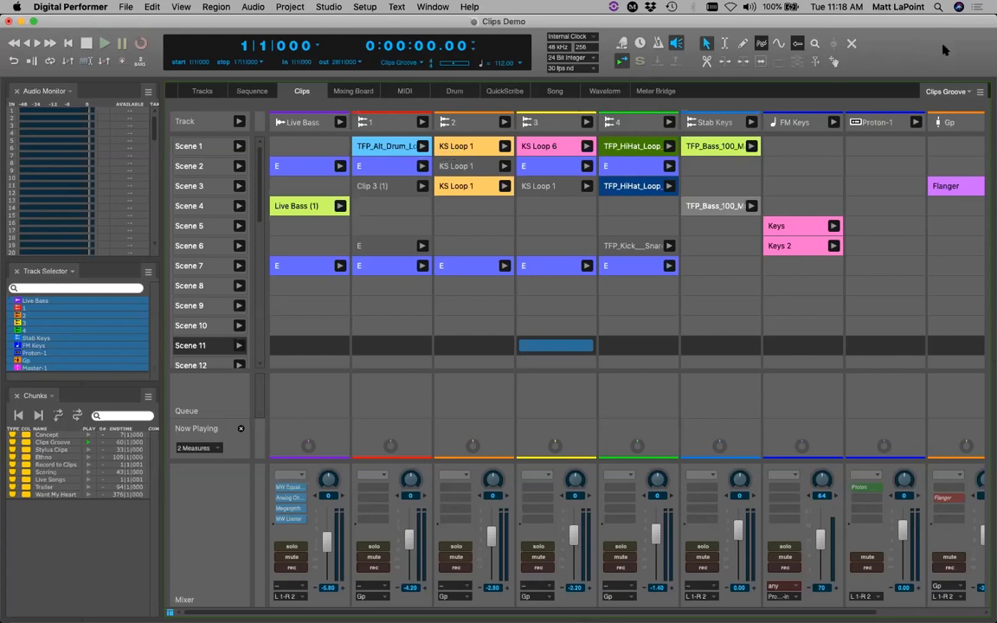
# Review the available sequences and the Clips window options, such as Play on Clip Queue and Auto End Clip Record
pyautogui.click(961, 92)
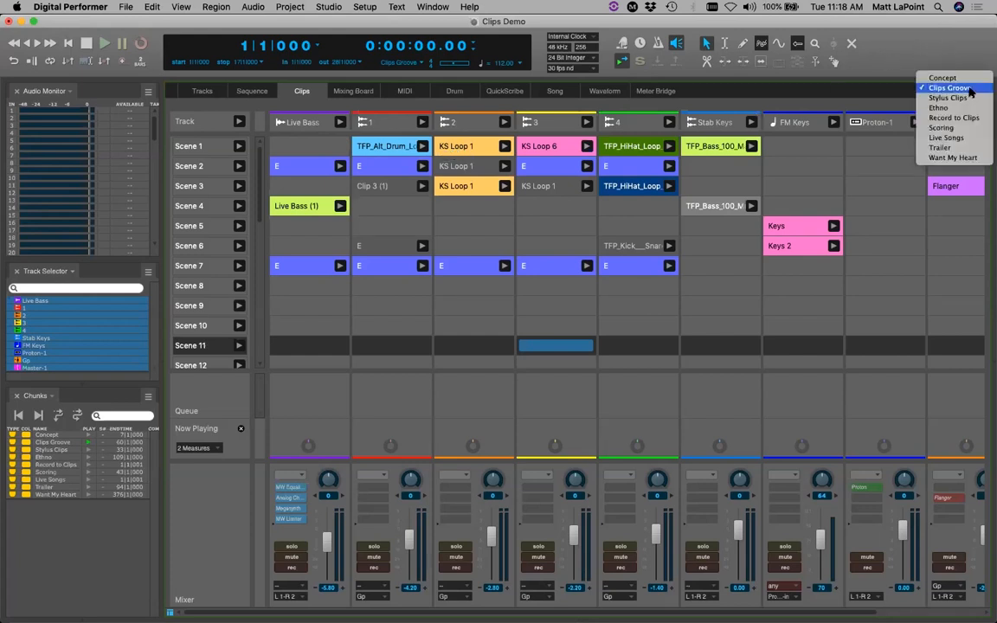
pyautogui.click(956, 92)
pyautogui.click(980, 92)
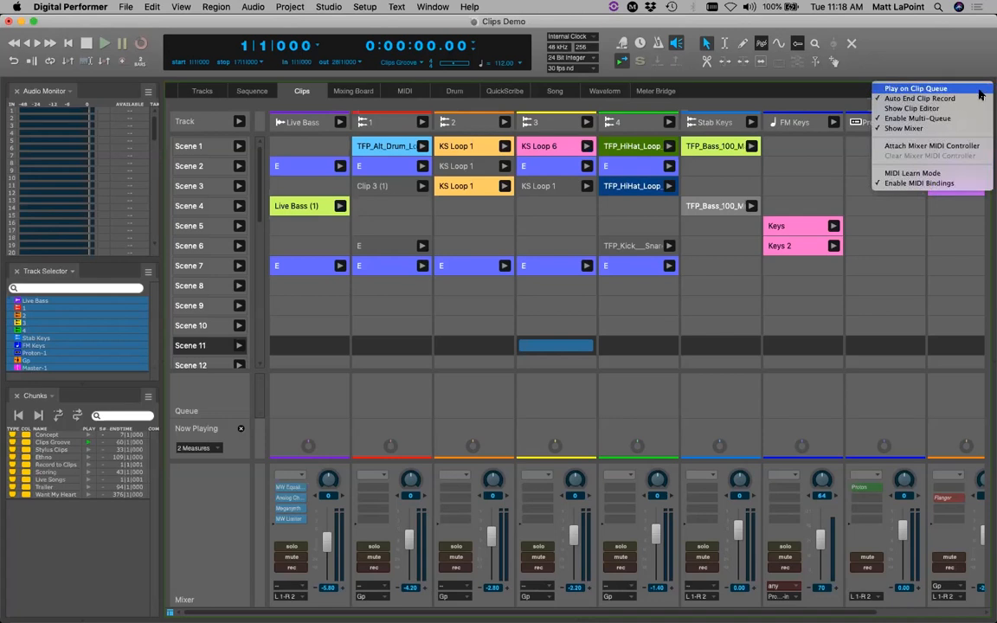
pyautogui.click(722, 87)
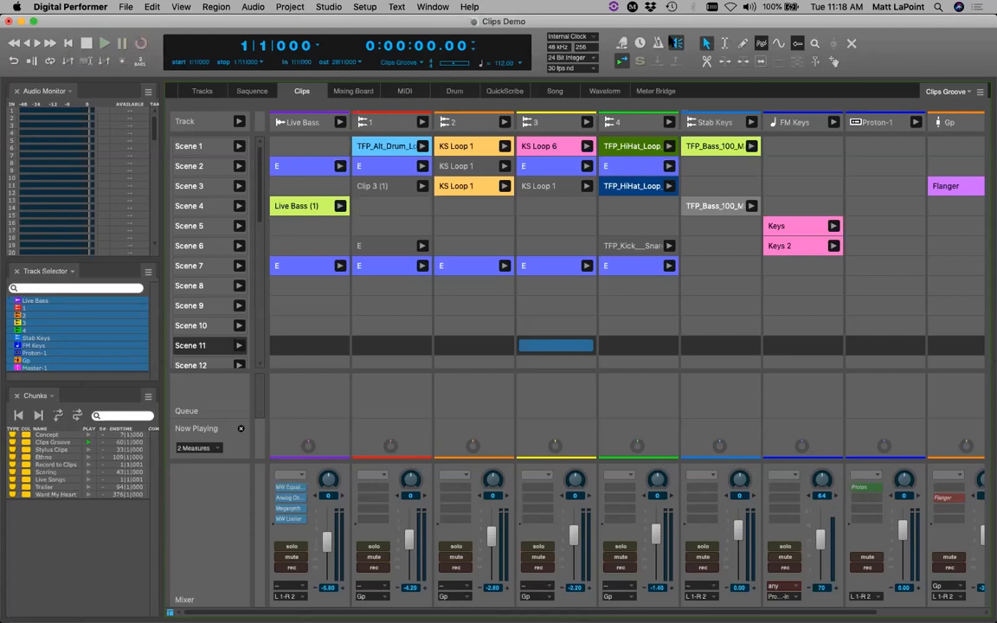
# Record a pass while triggering the Scene 1 clips on tracks 1, 2 and 3, ending with KS Loop 6, and stop recording
pyautogui.click(140, 43)
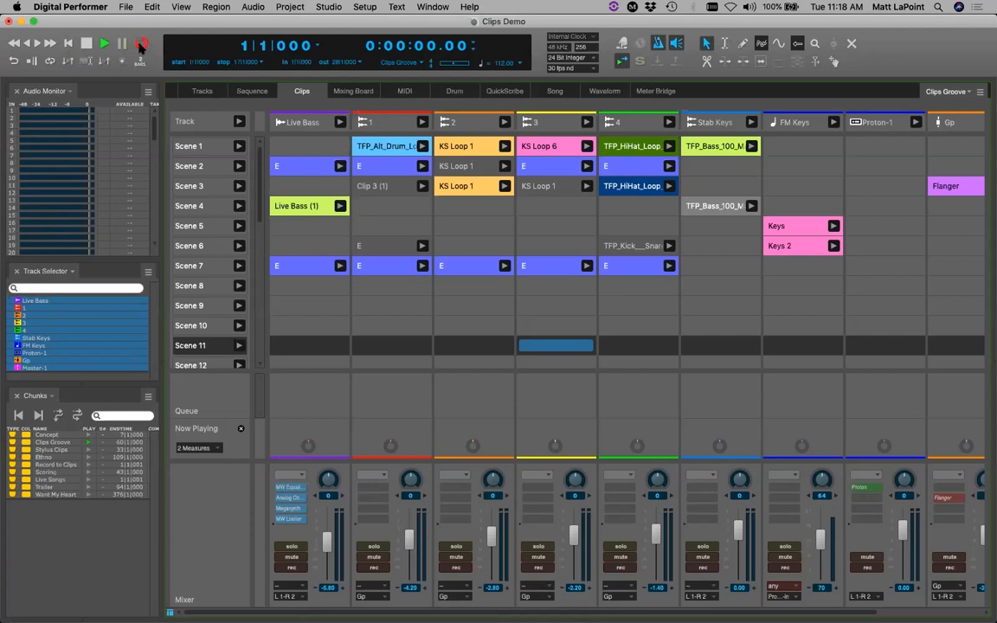
pyautogui.click(422, 146)
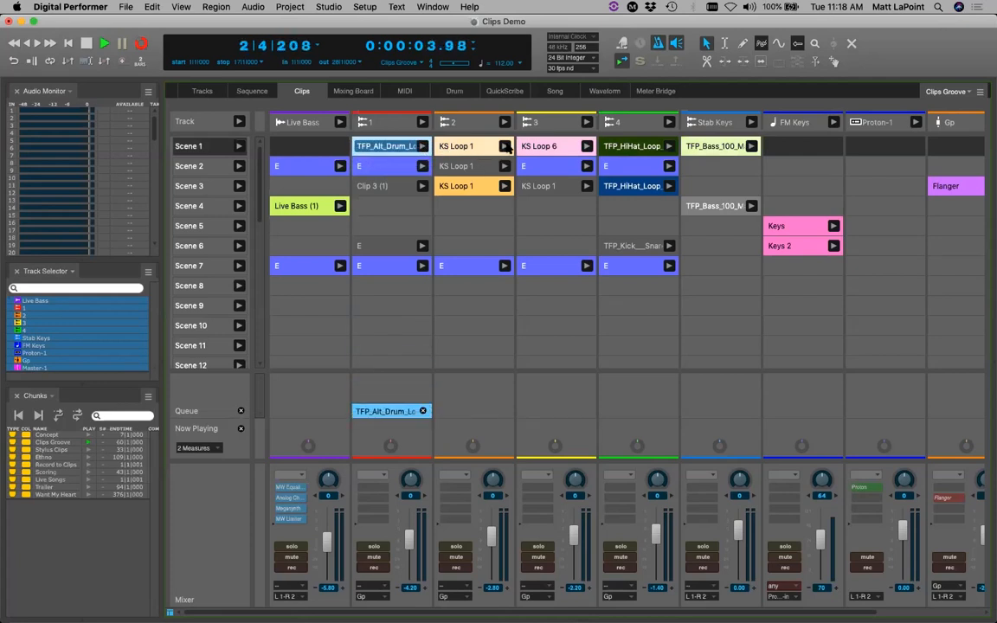
pyautogui.click(504, 147)
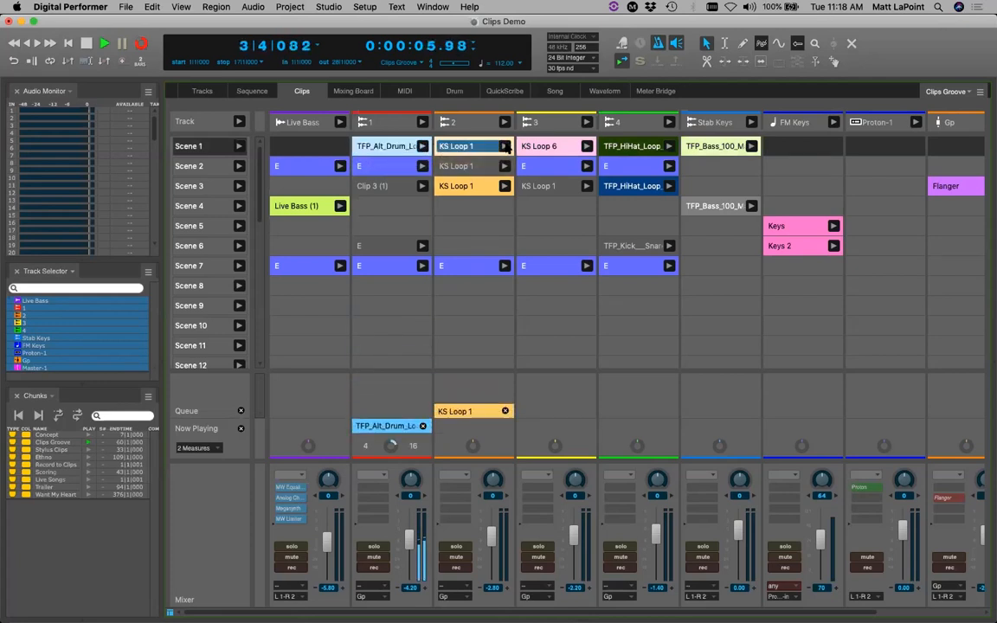
pyautogui.click(586, 146)
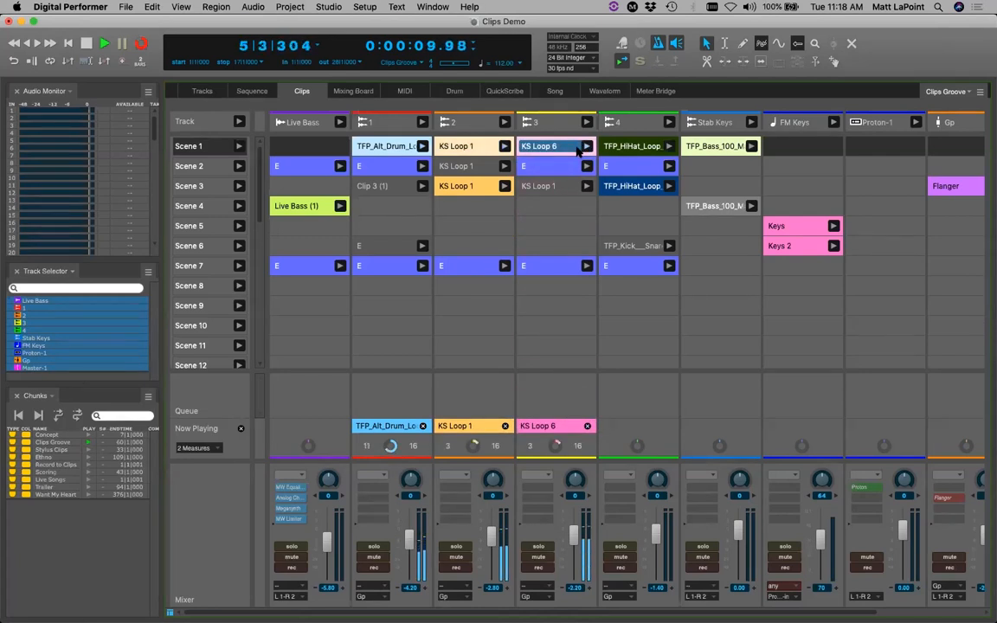
pyautogui.click(87, 44)
# Display tracks 1 to 4 with their recorded clips in the Sequence editor
pyautogui.click(204, 92)
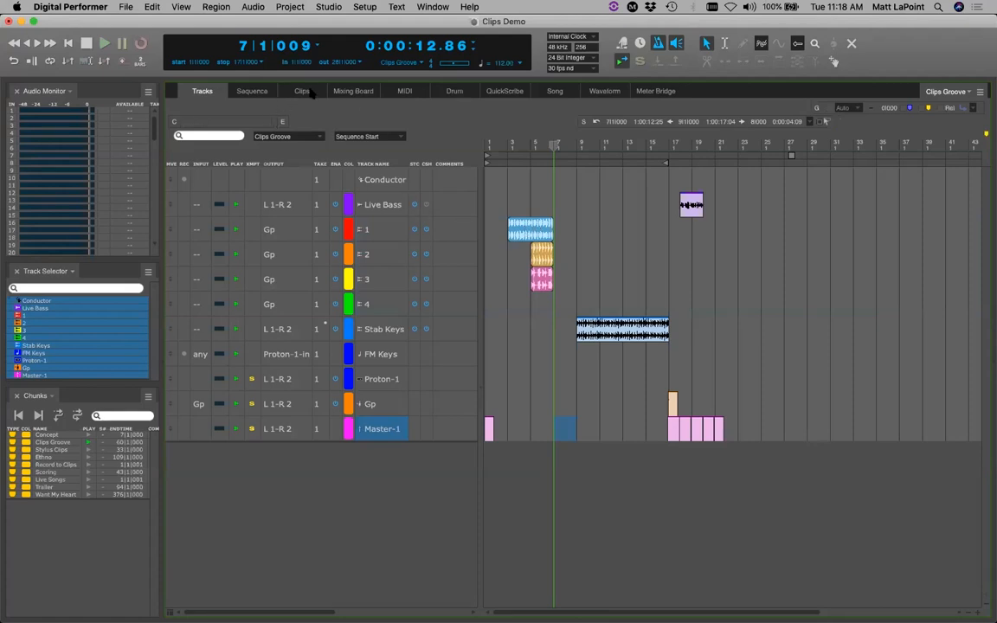
pyautogui.click(252, 91)
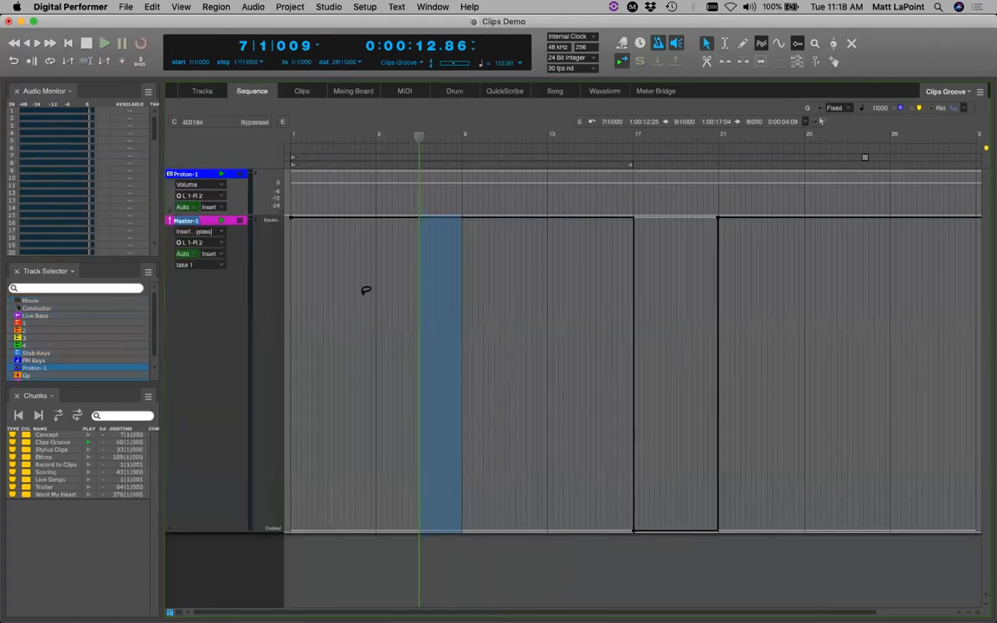
pyautogui.click(367, 291)
pyautogui.moveTo(67, 323); pyautogui.dragTo(82, 346)
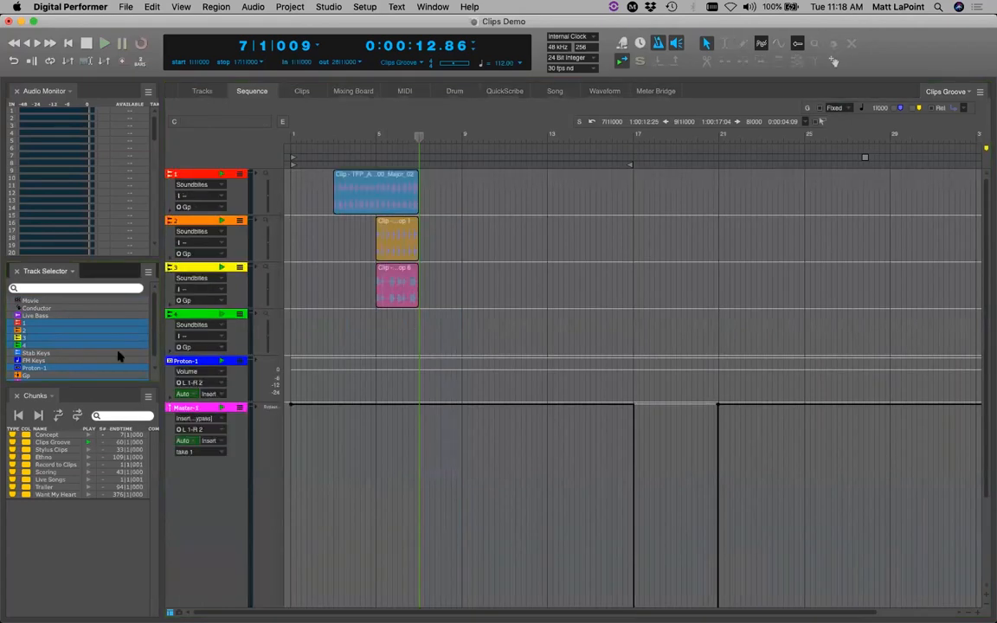
# Switch the displayed layer of the audio tracks from Soundbites to Clips and enlarge the timeline around measure 4
pyautogui.click(205, 185)
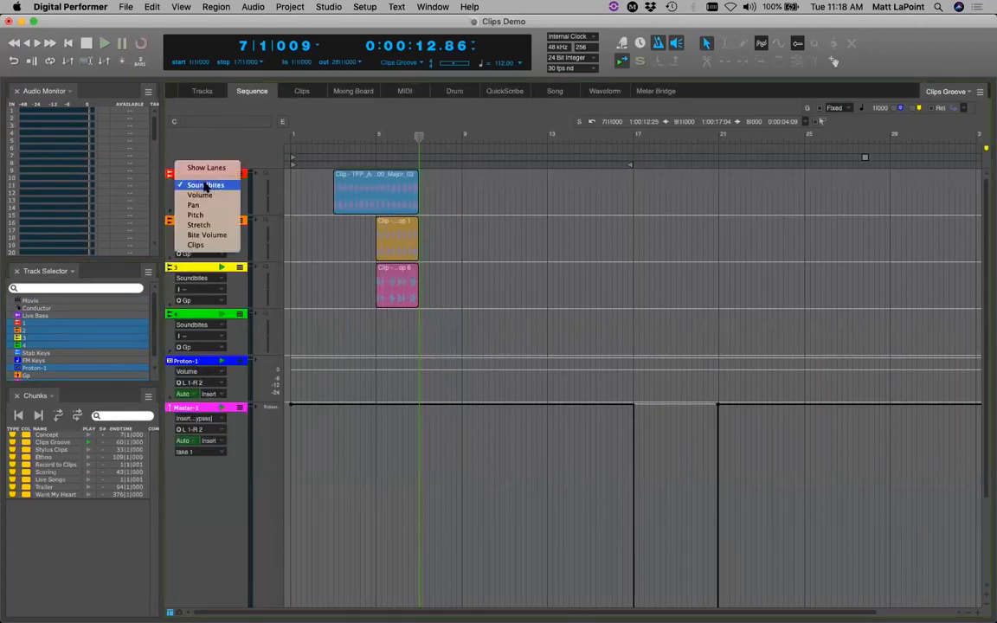
pyautogui.click(196, 245)
pyautogui.click(354, 135)
pyautogui.press('super+Right')
pyautogui.press('super+Right')
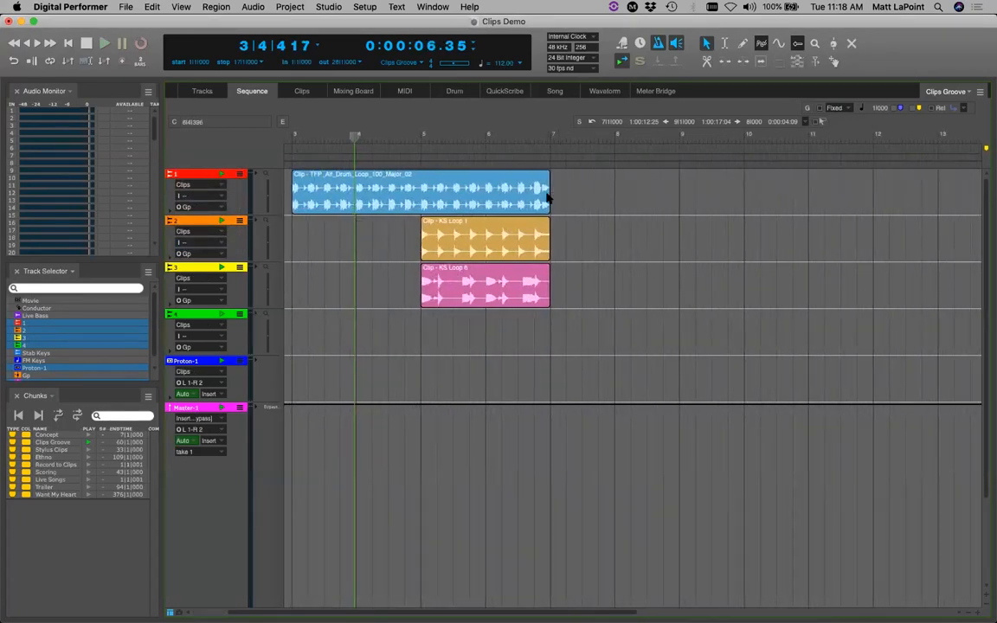
# Inspect the recorded TFP_Alt_Drum_Loop_100_Major_02 clip on track 1 in the clip editor, and close the editor
pyautogui.moveTo(547, 191)
pyautogui.mouseDown()
pyautogui.moveTo(748, 202)
pyautogui.moveTo(557, 204)
pyautogui.moveTo(544, 187)
pyautogui.moveTo(713, 178)
pyautogui.moveTo(543, 205)
pyautogui.moveTo(616, 206)
pyautogui.moveTo(550, 199)
pyautogui.moveTo(635, 189)
pyautogui.moveTo(848, 200)
pyautogui.moveTo(549, 204)
pyautogui.mouseUp()
pyautogui.doubleClick(325, 198)
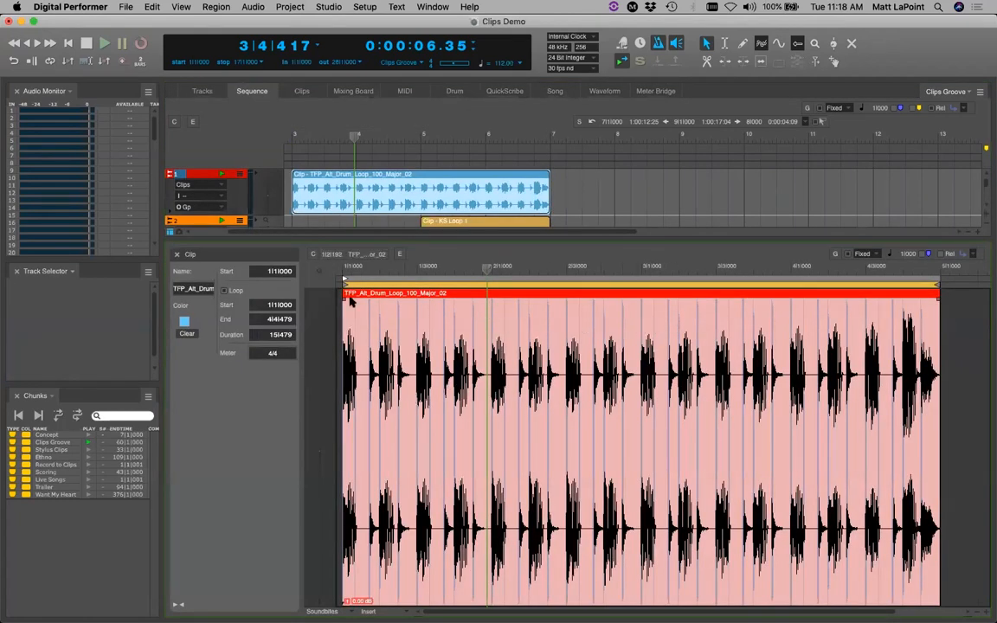
pyautogui.click(177, 253)
pyautogui.click(406, 199)
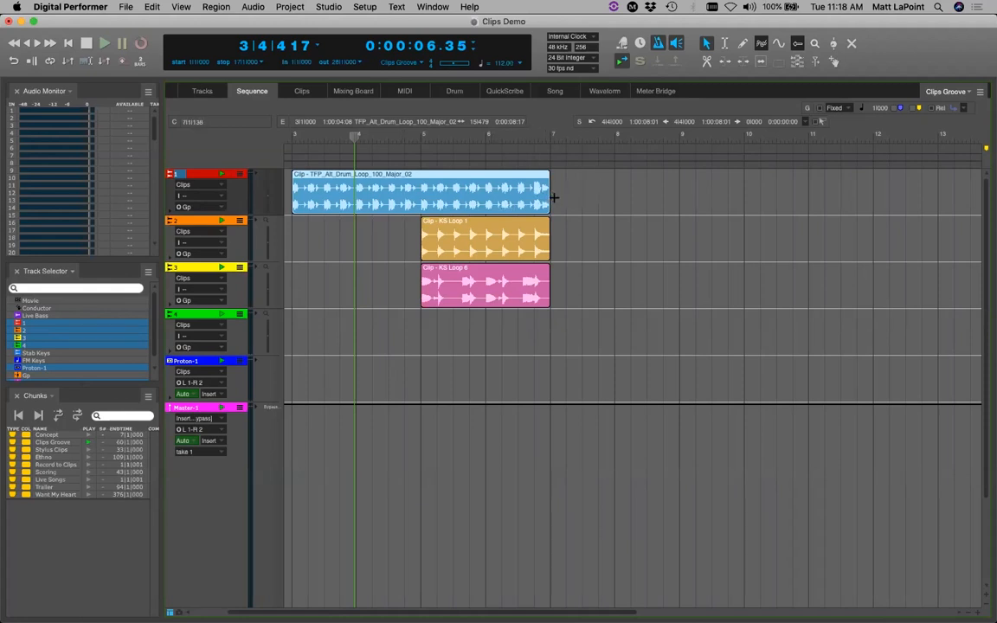
# Trim the start of the TFP_Alt_Drum_Loop_100_Major_02 clip on track 1 to measure 5
pyautogui.moveTo(549, 197); pyautogui.dragTo(573, 185)
pyautogui.click(594, 186)
pyautogui.moveTo(292, 187); pyautogui.dragTo(415, 188)
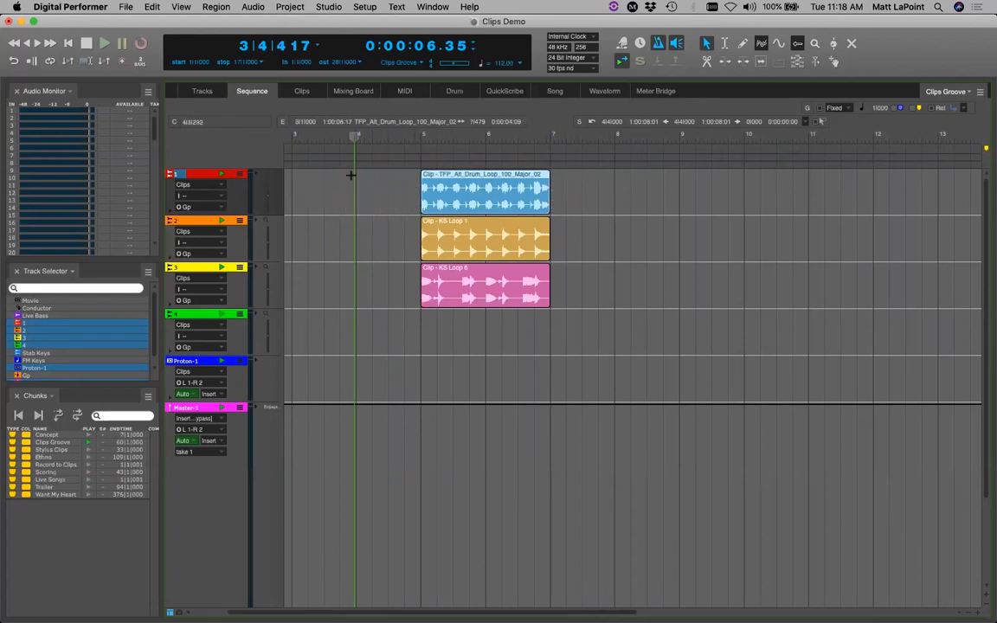
# Try a Bounce to Disk of track 1's selected range with the import option Add to Sequence, and cancel it
pyautogui.click(201, 91)
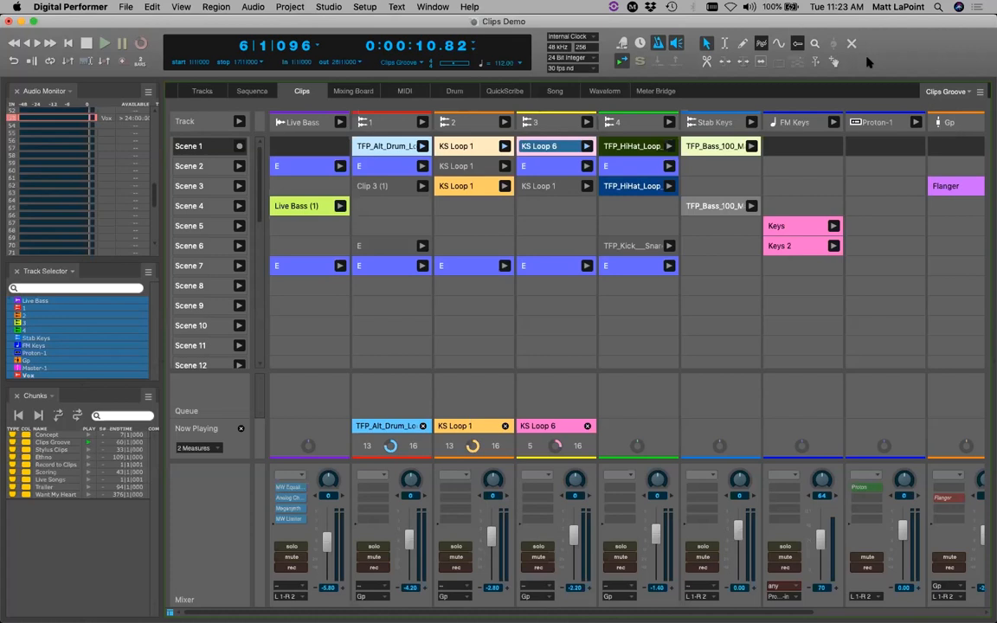
pyautogui.click(184, 89)
pyautogui.click(468, 229)
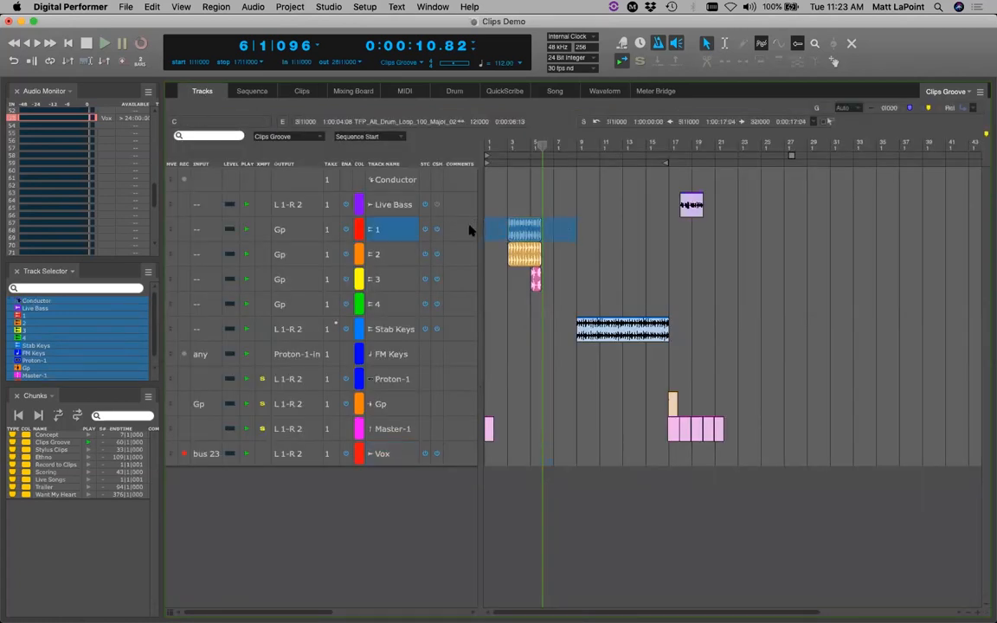
pyautogui.press('super+alt+b')
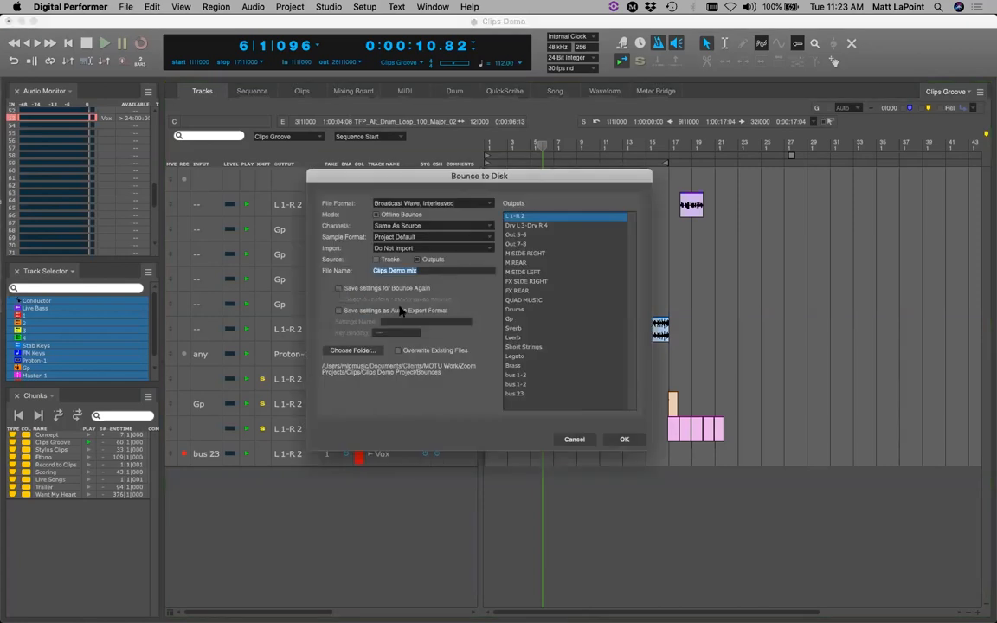
pyautogui.click(424, 248)
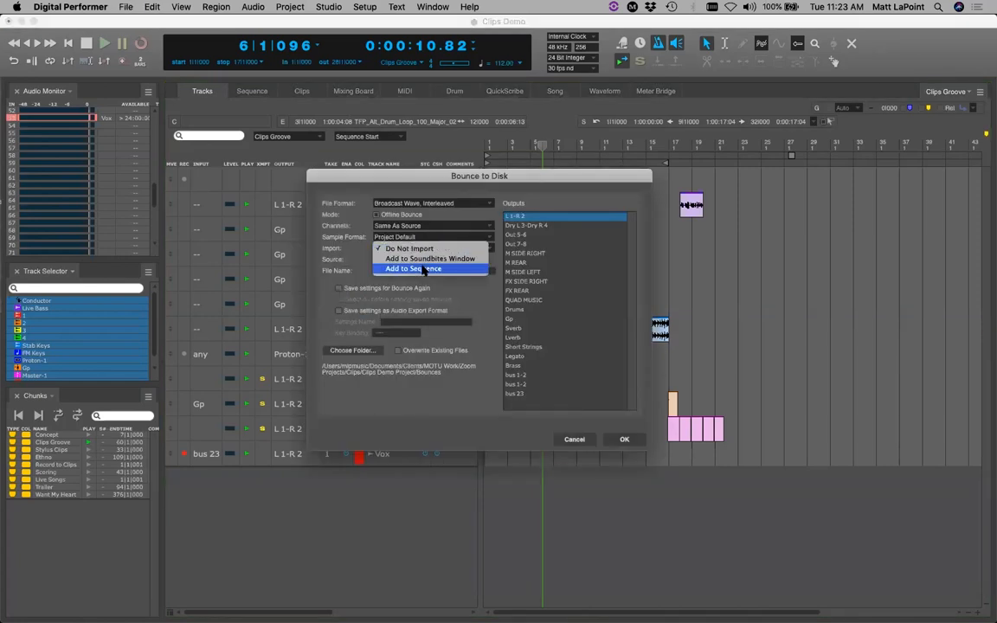
pyautogui.click(424, 270)
pyautogui.click(567, 438)
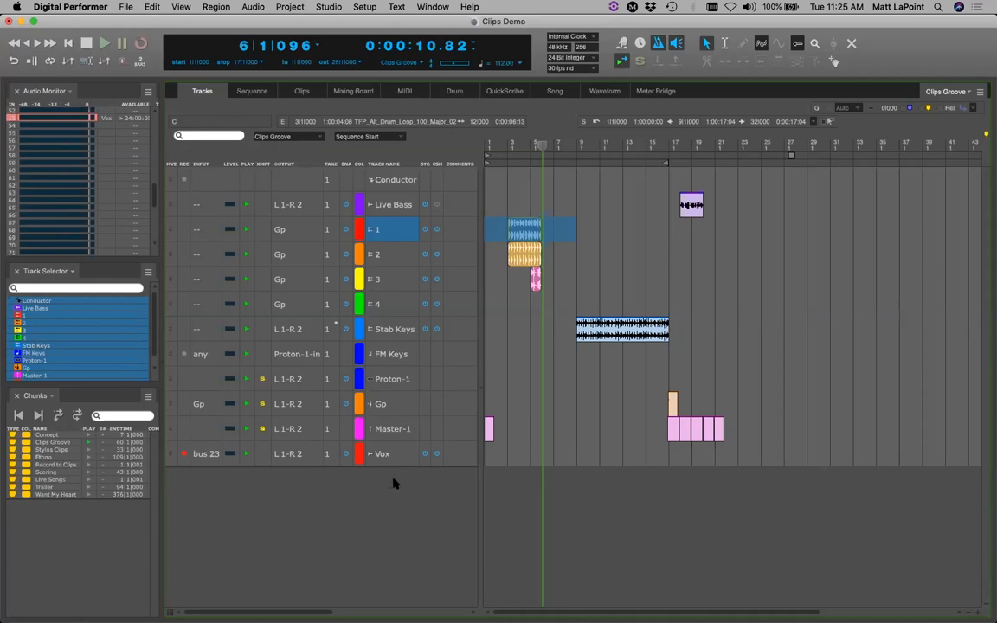
pyautogui.click(385, 498)
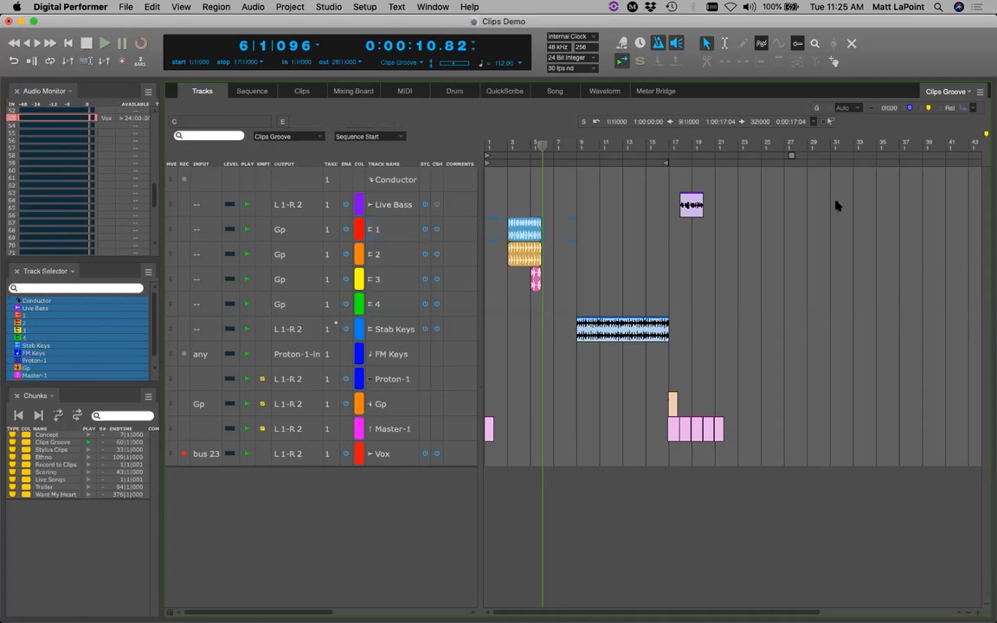